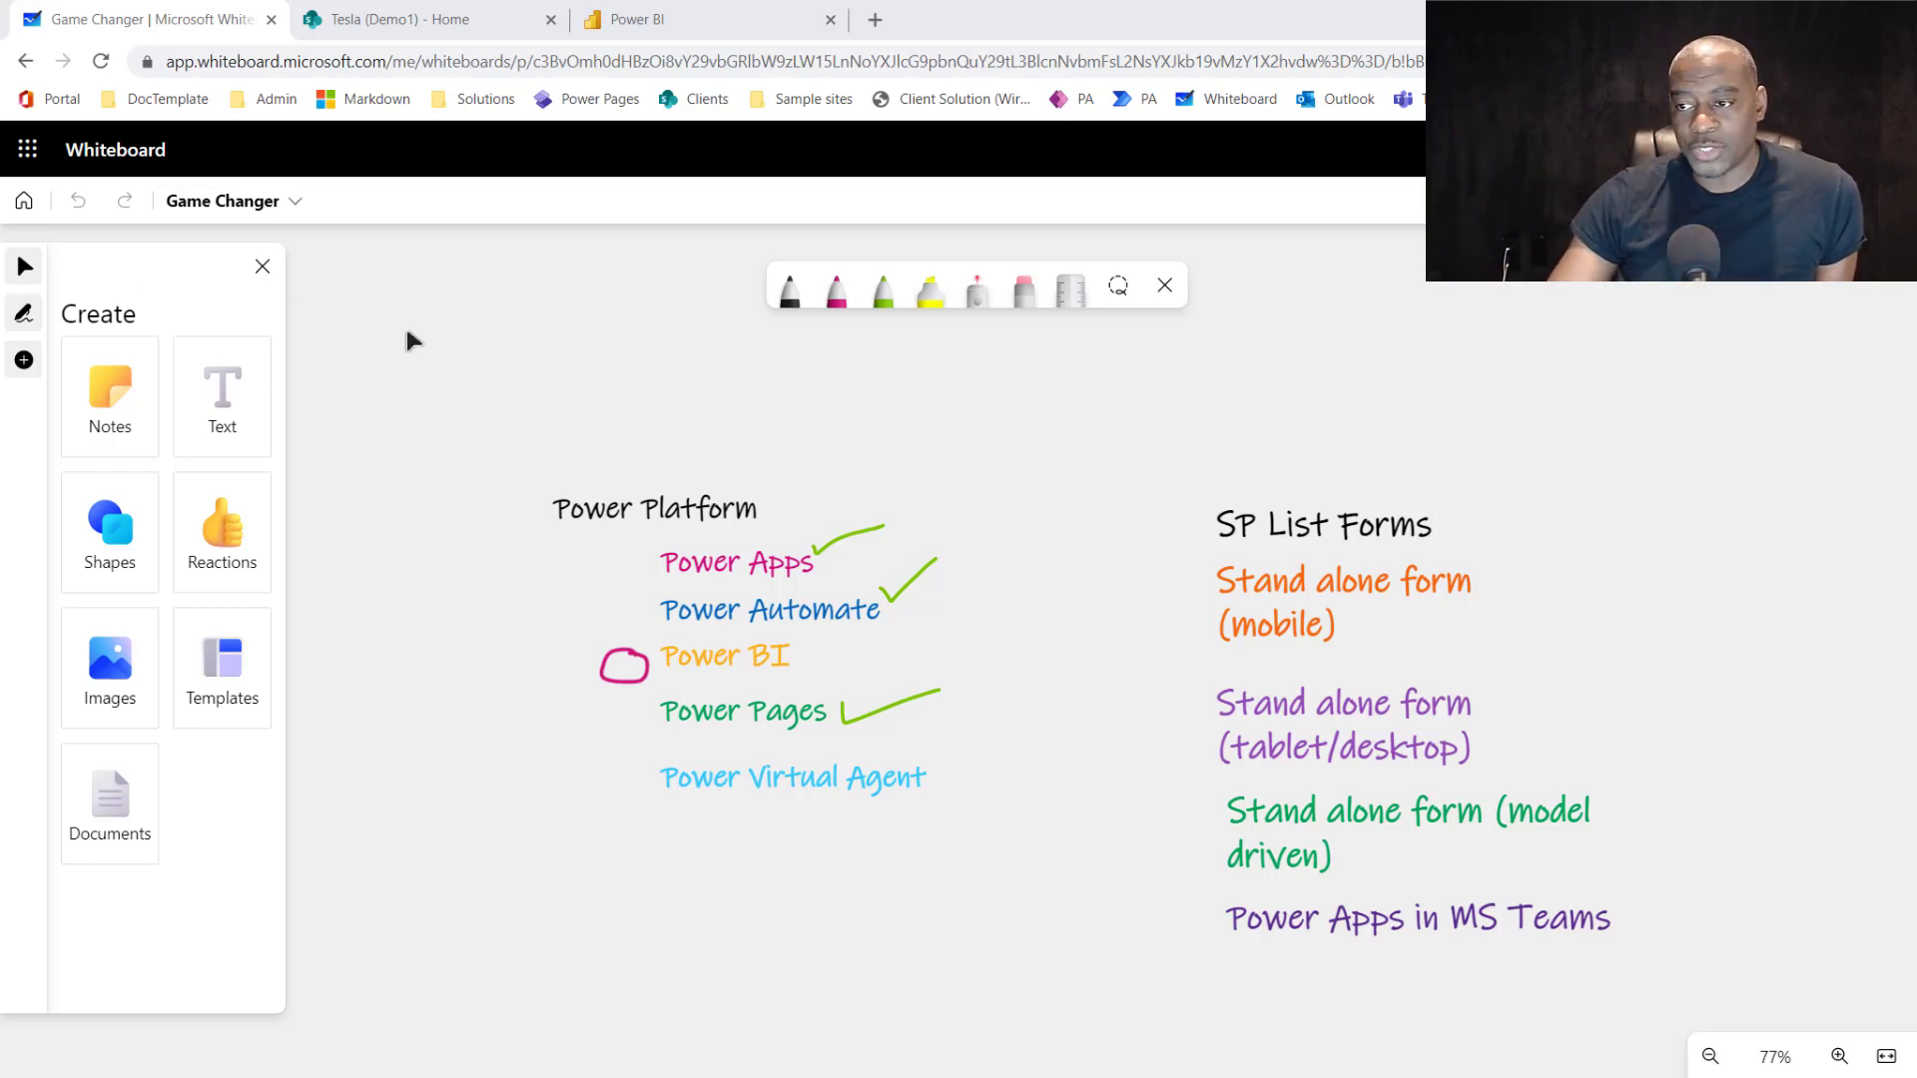
Draw three rectangles side by side in a blank area of the whiteboard: black, green and magenta.
drag(1155, 543, 453, 890)
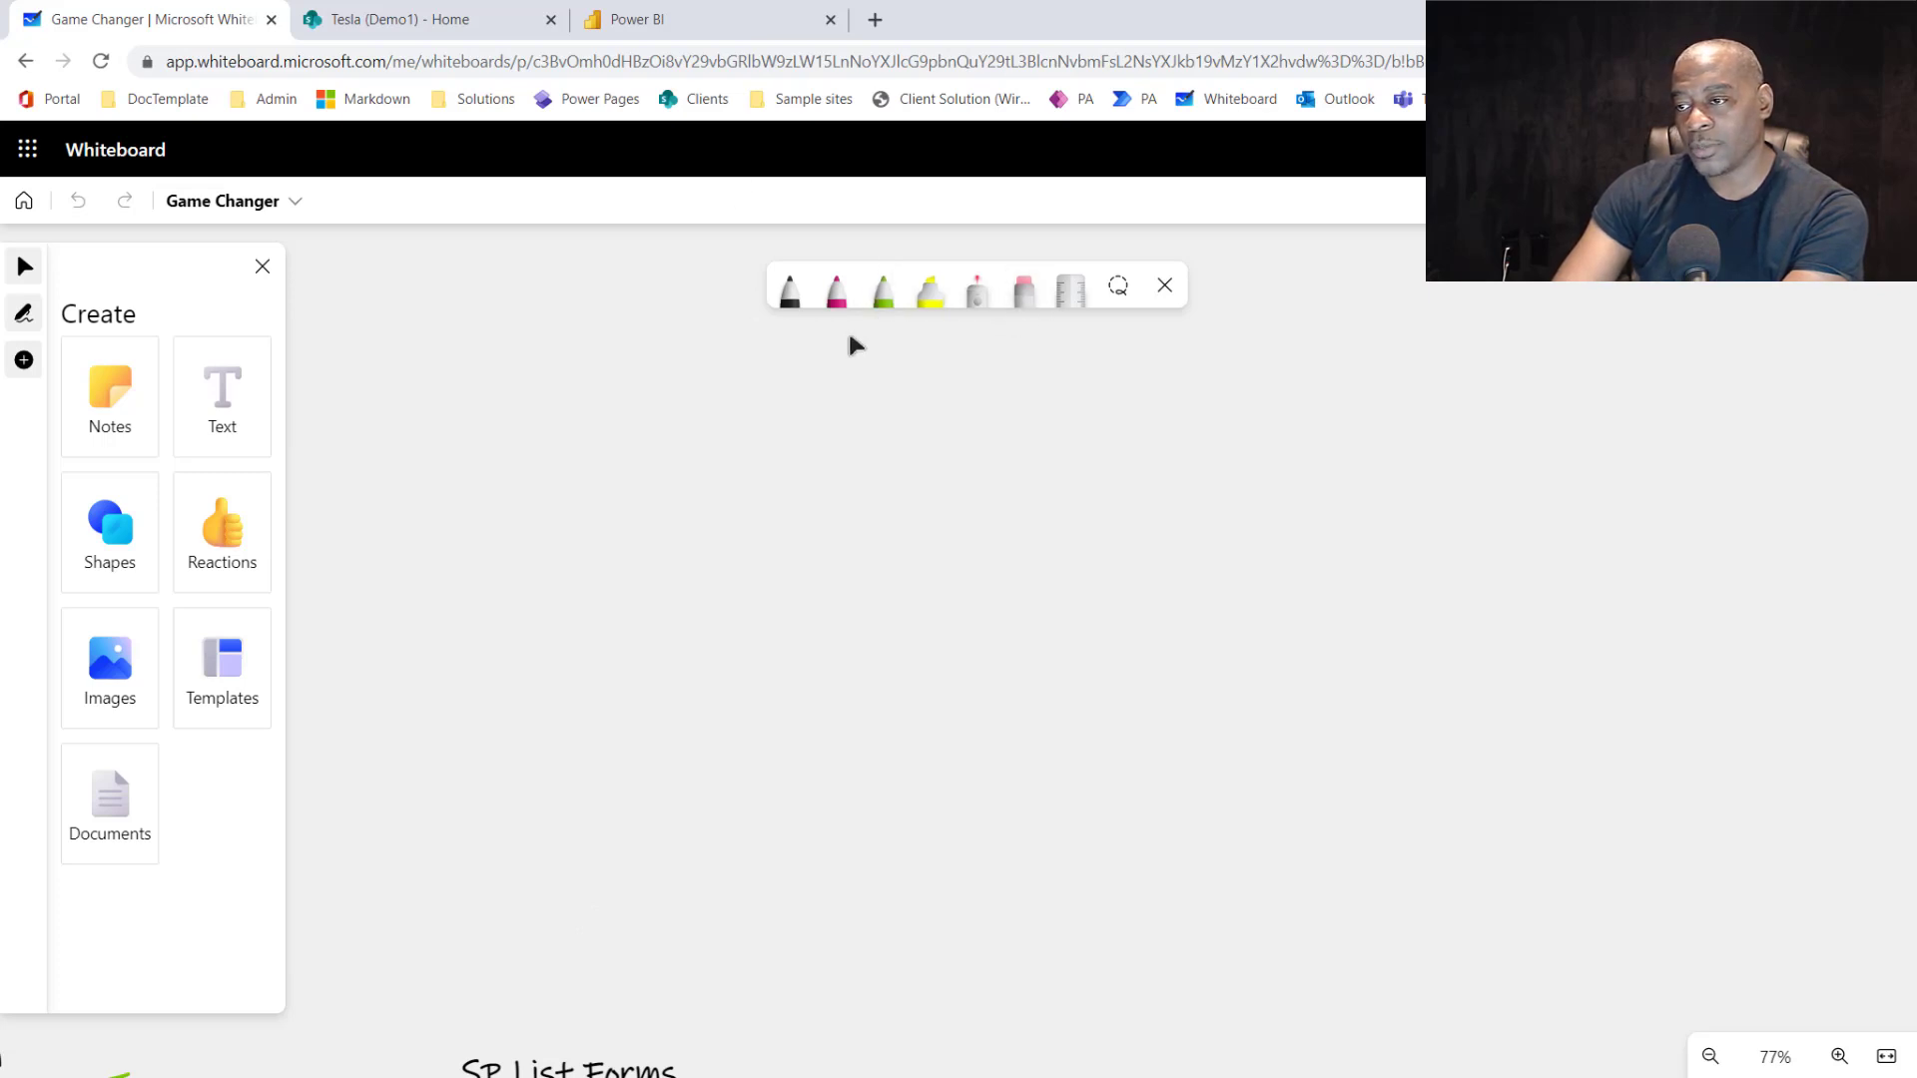
click(791, 292)
mouse_move(556, 572)
mouse_down()
mouse_move(715, 562)
mouse_move(758, 716)
mouse_move(517, 704)
mouse_move(520, 559)
mouse_move(621, 569)
mouse_up()
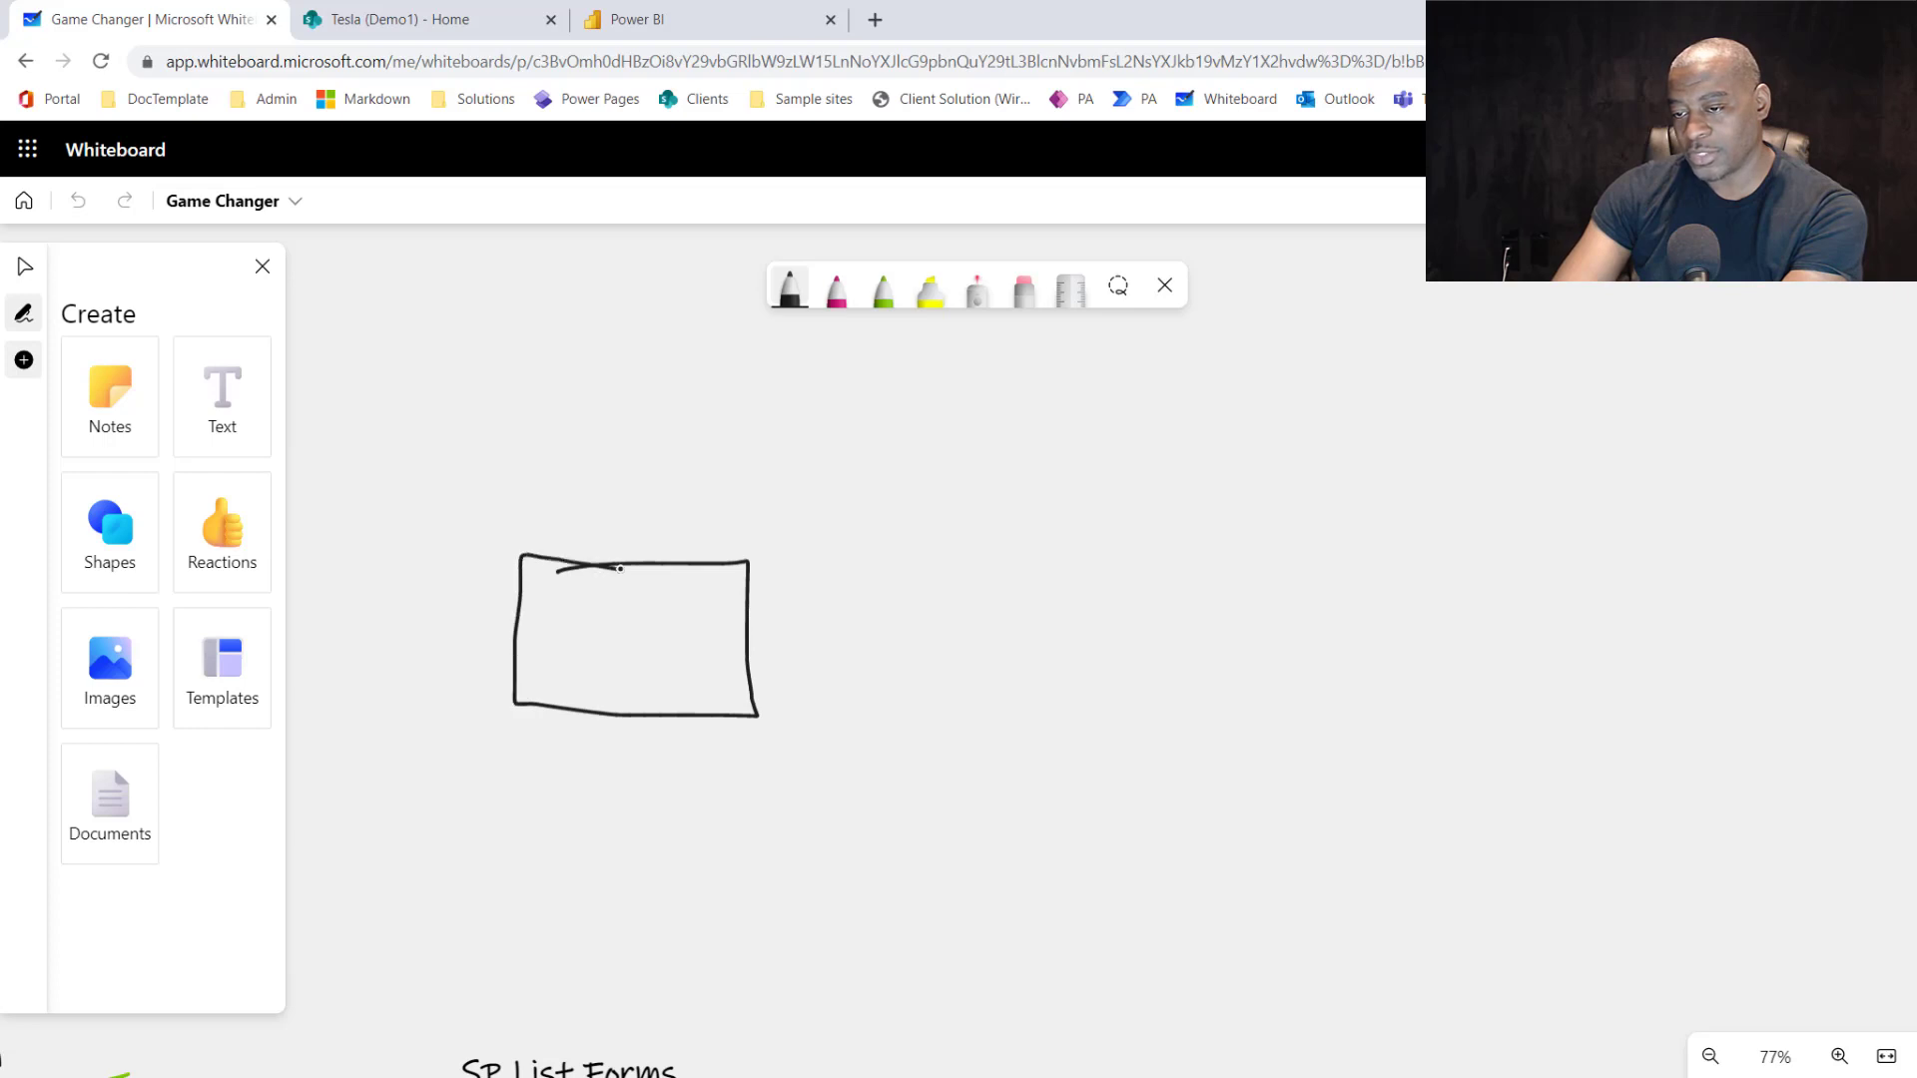
click(883, 291)
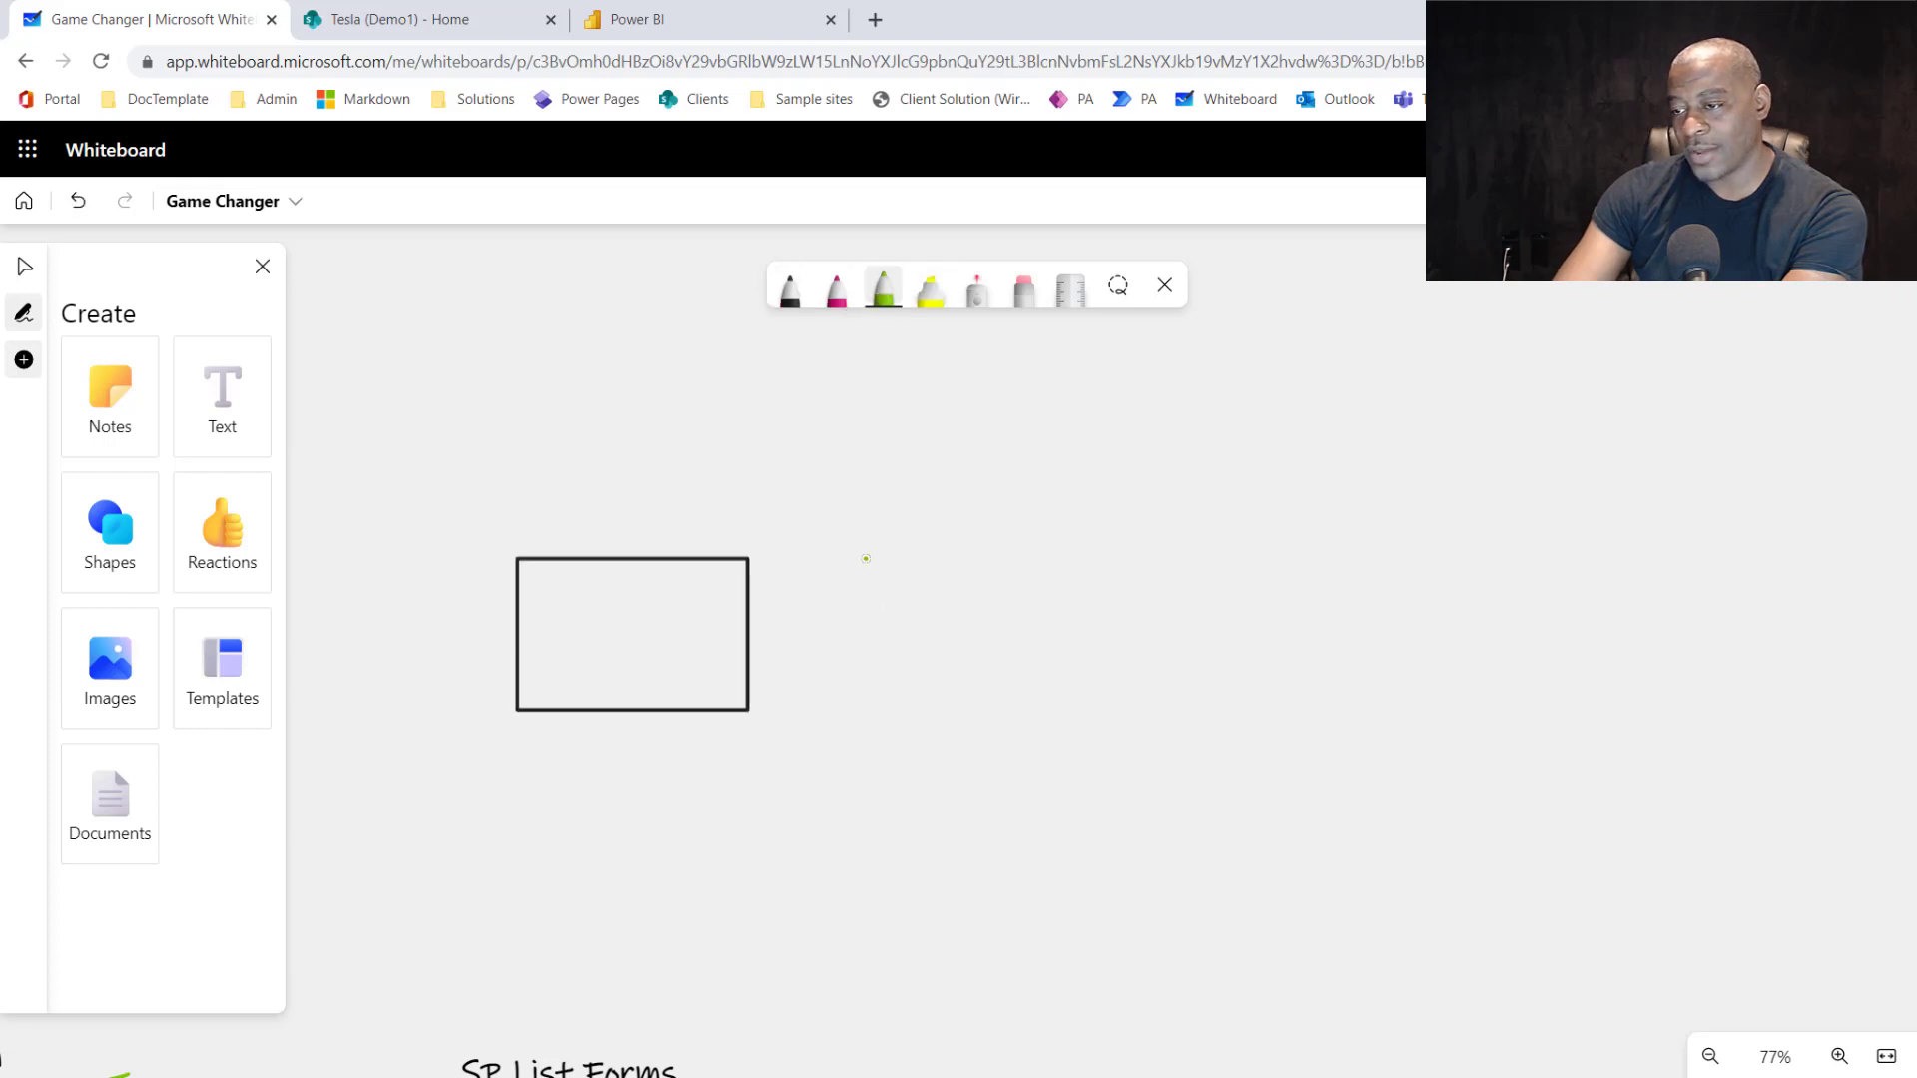
mouse_move(865, 558)
mouse_down()
mouse_move(1056, 550)
mouse_move(1038, 715)
mouse_move(852, 713)
mouse_move(849, 574)
mouse_move(893, 552)
mouse_up()
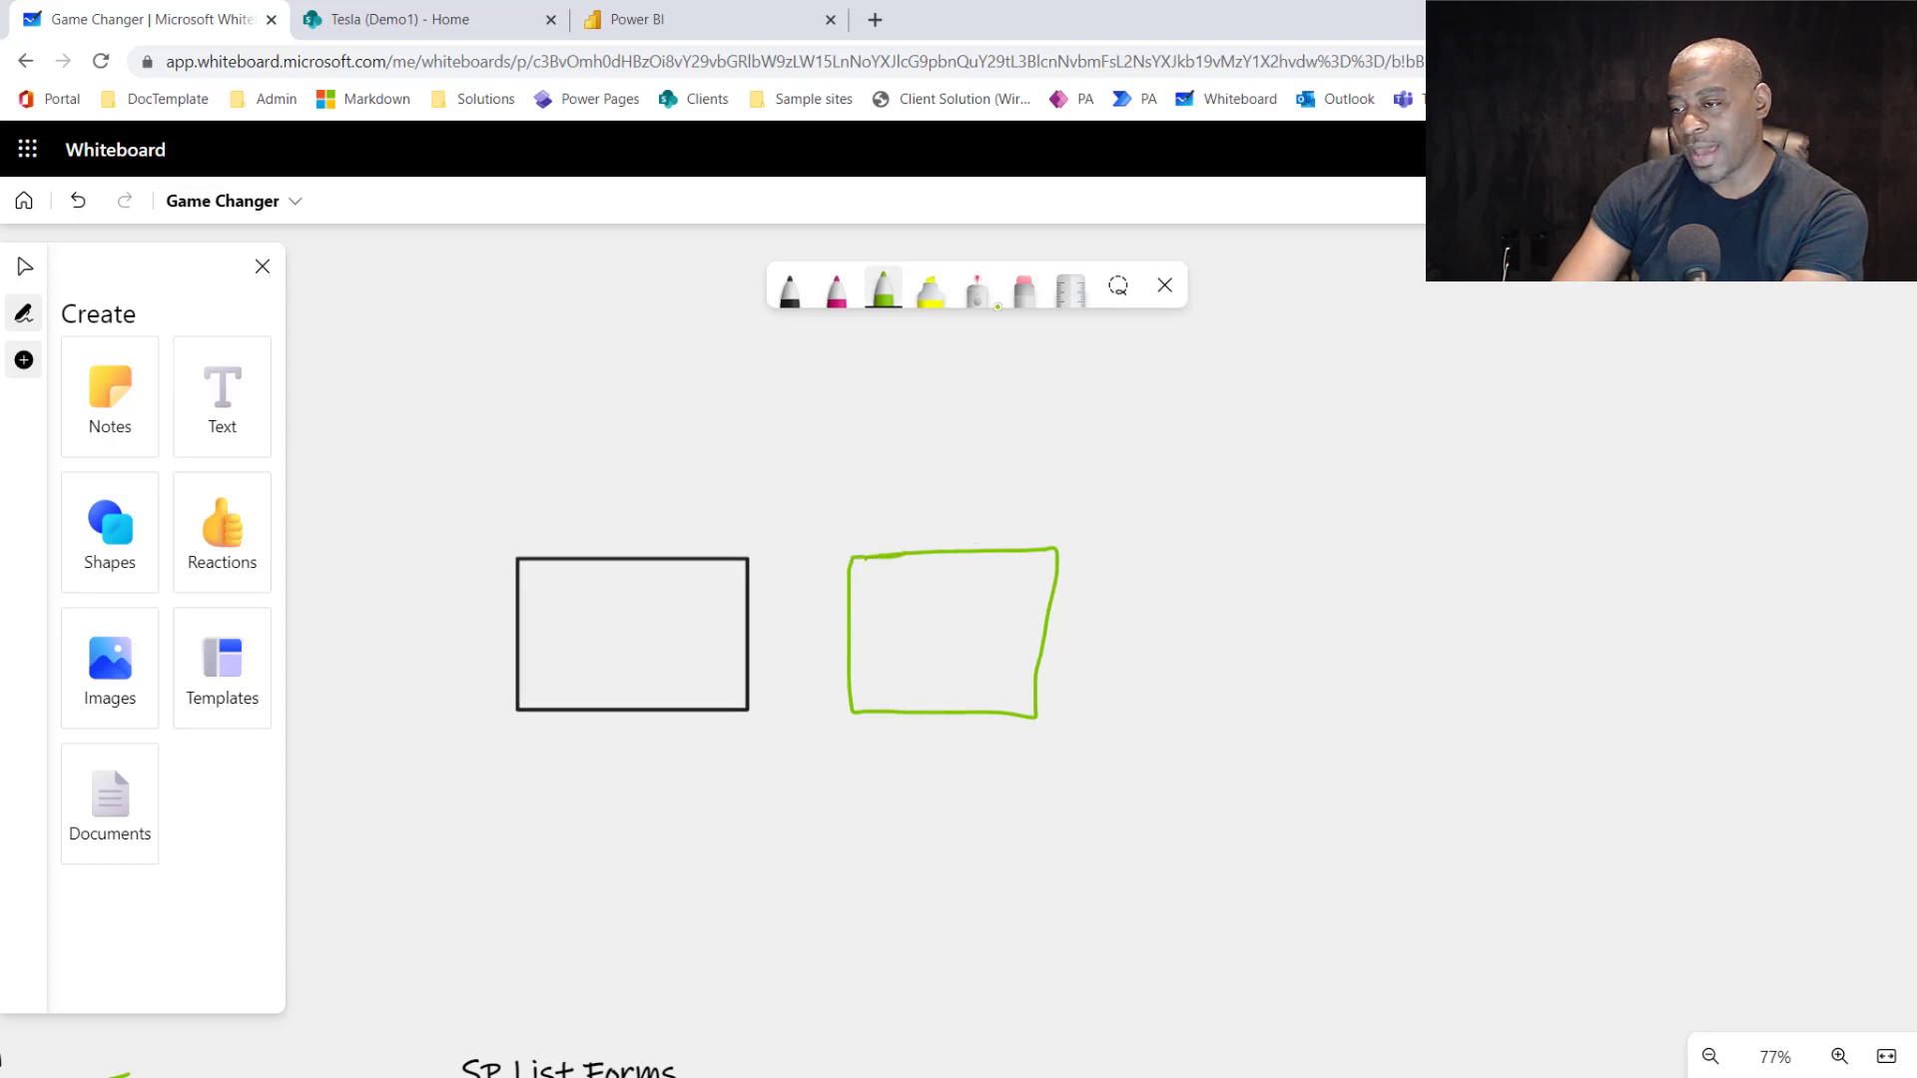
click(837, 290)
mouse_move(1119, 526)
mouse_down()
mouse_move(1382, 513)
mouse_move(1378, 719)
mouse_move(1161, 735)
mouse_move(1139, 523)
mouse_up()
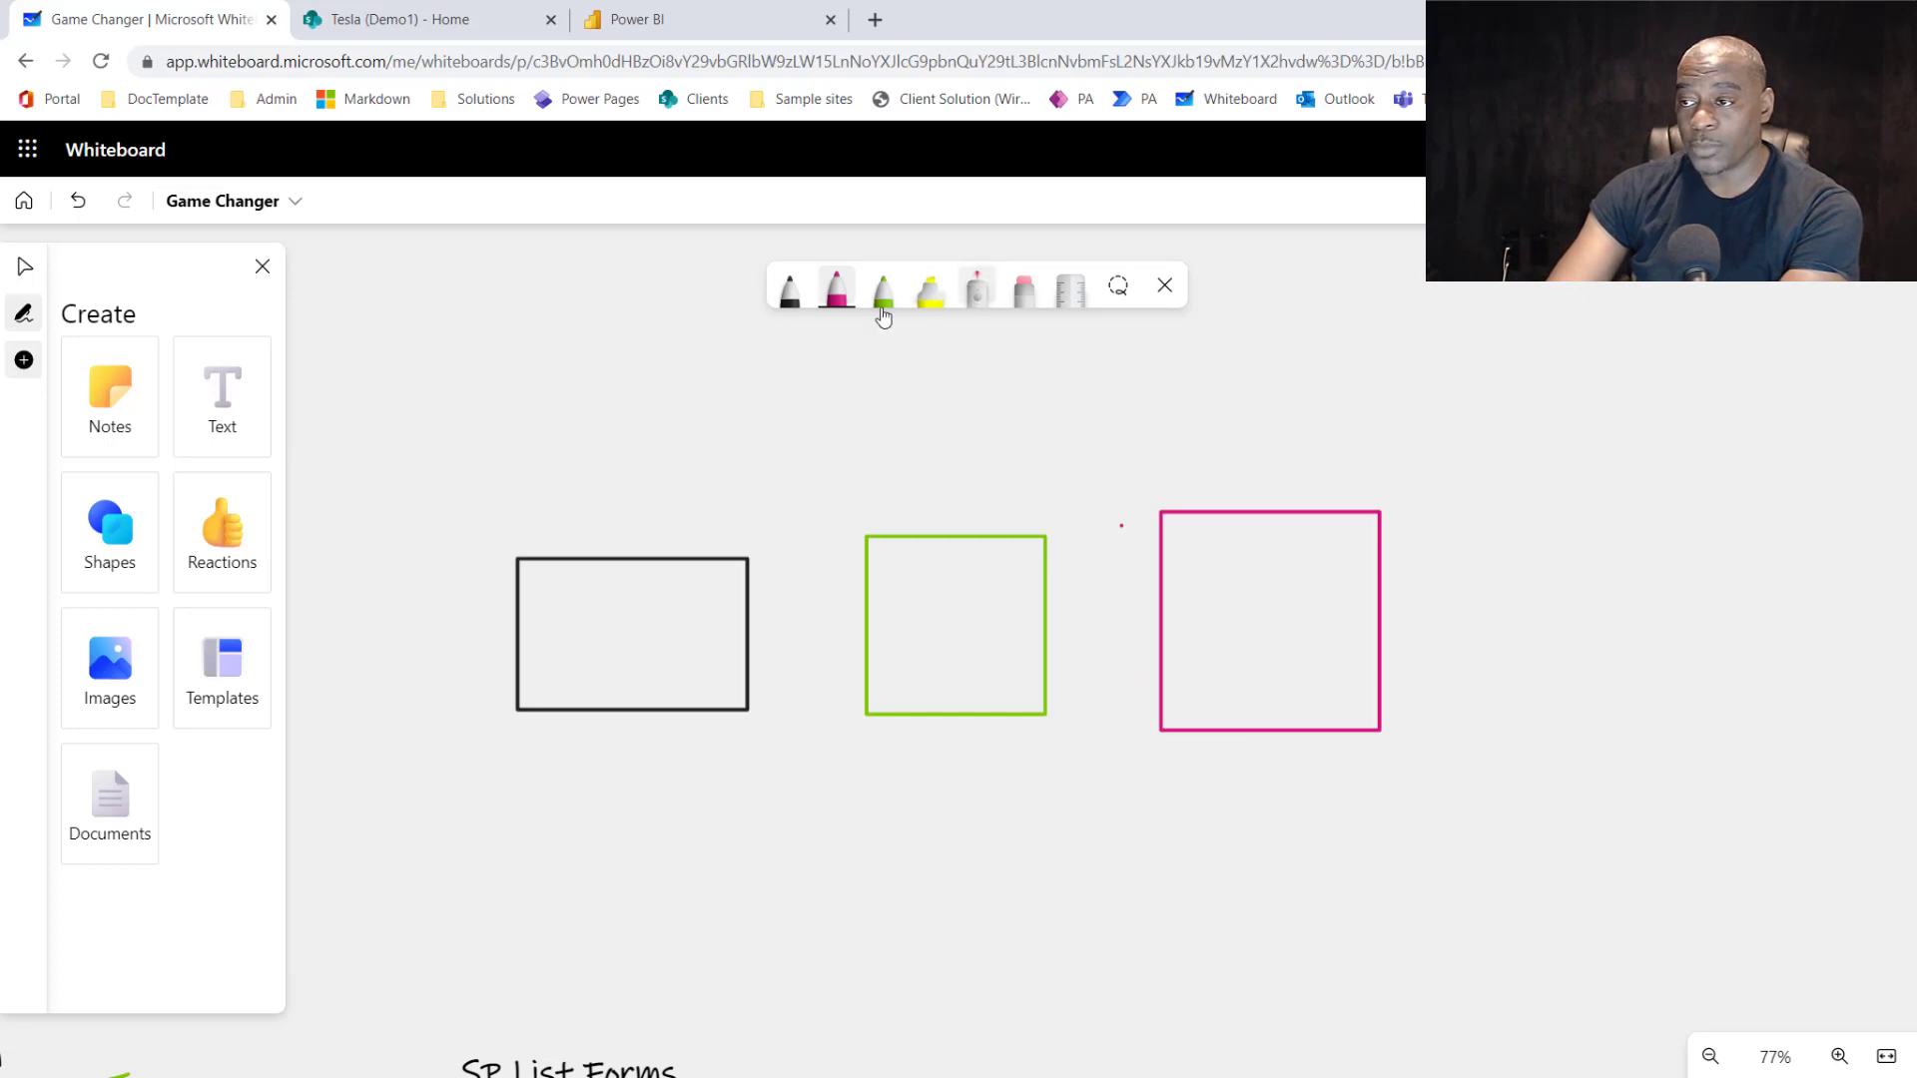
Add the text "data gathering" and place it beneath the black rectangle.
click(222, 409)
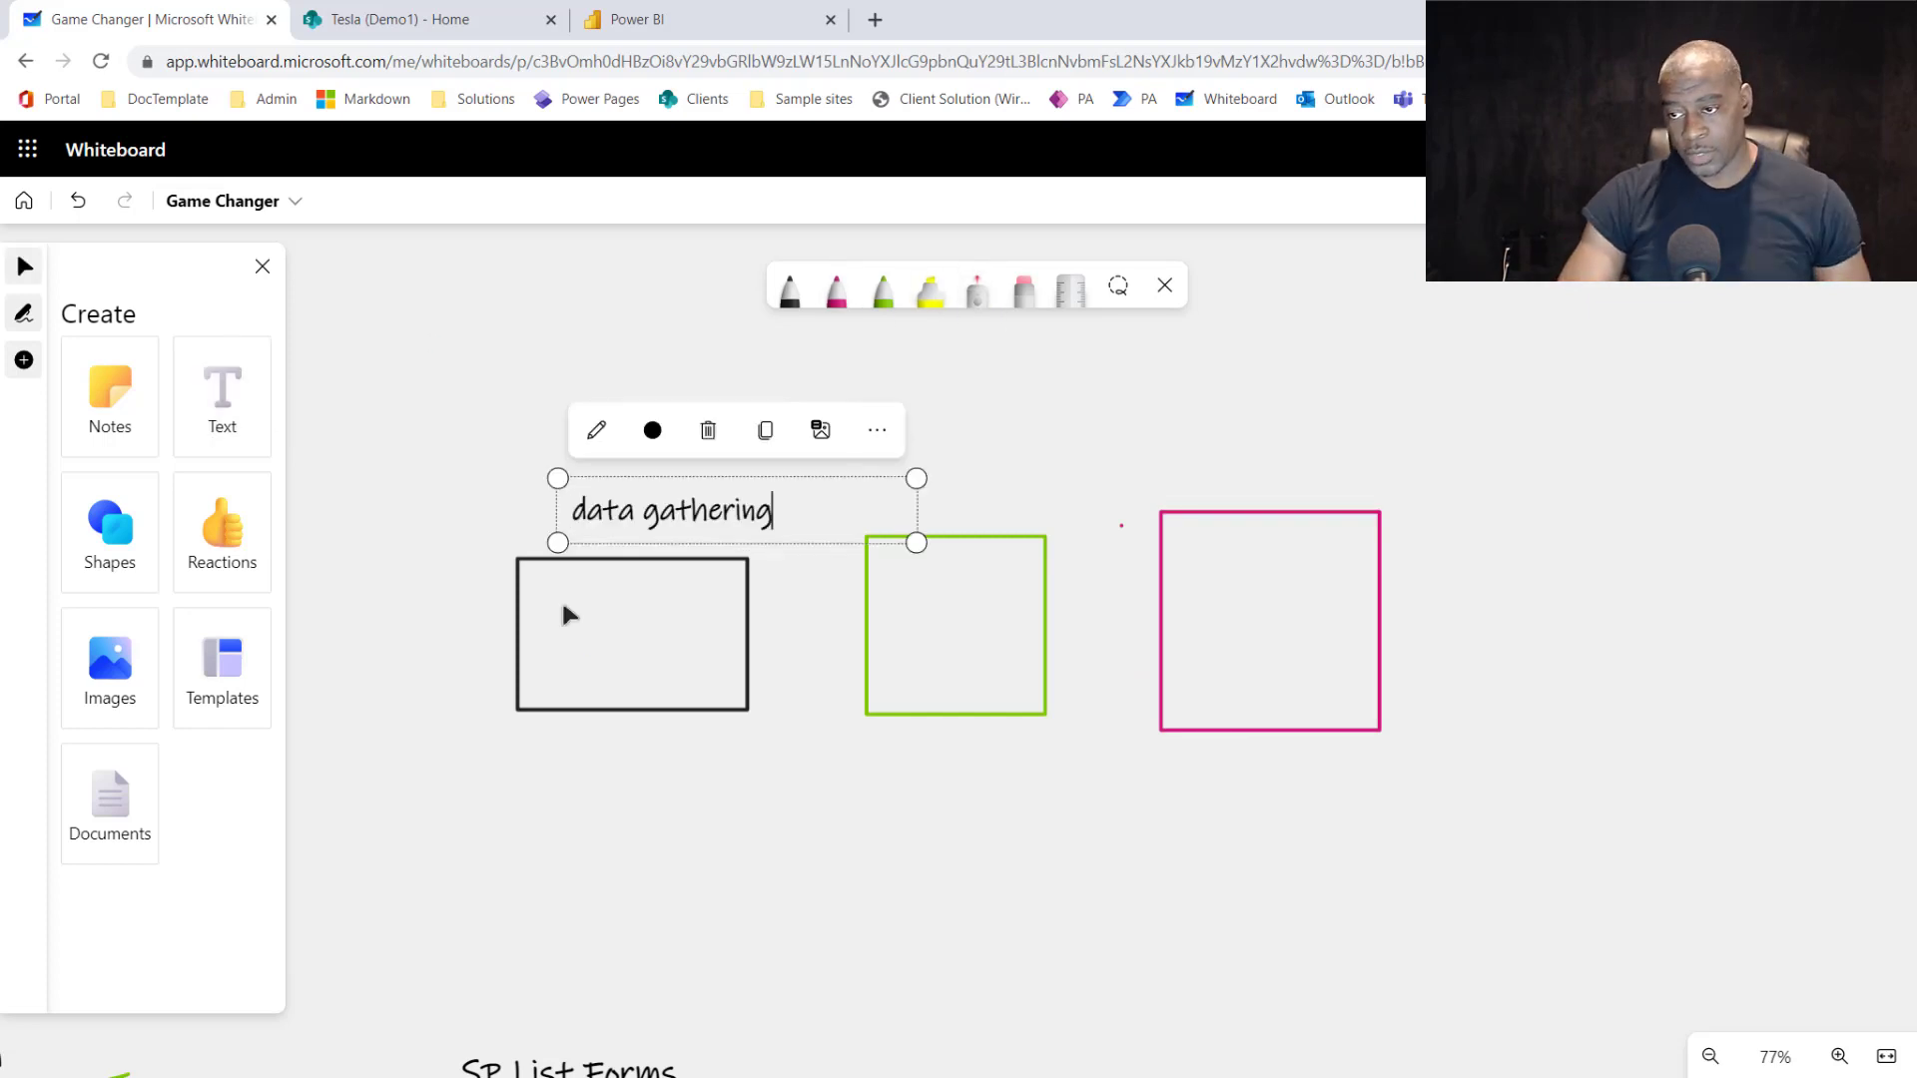
click(795, 727)
click(706, 522)
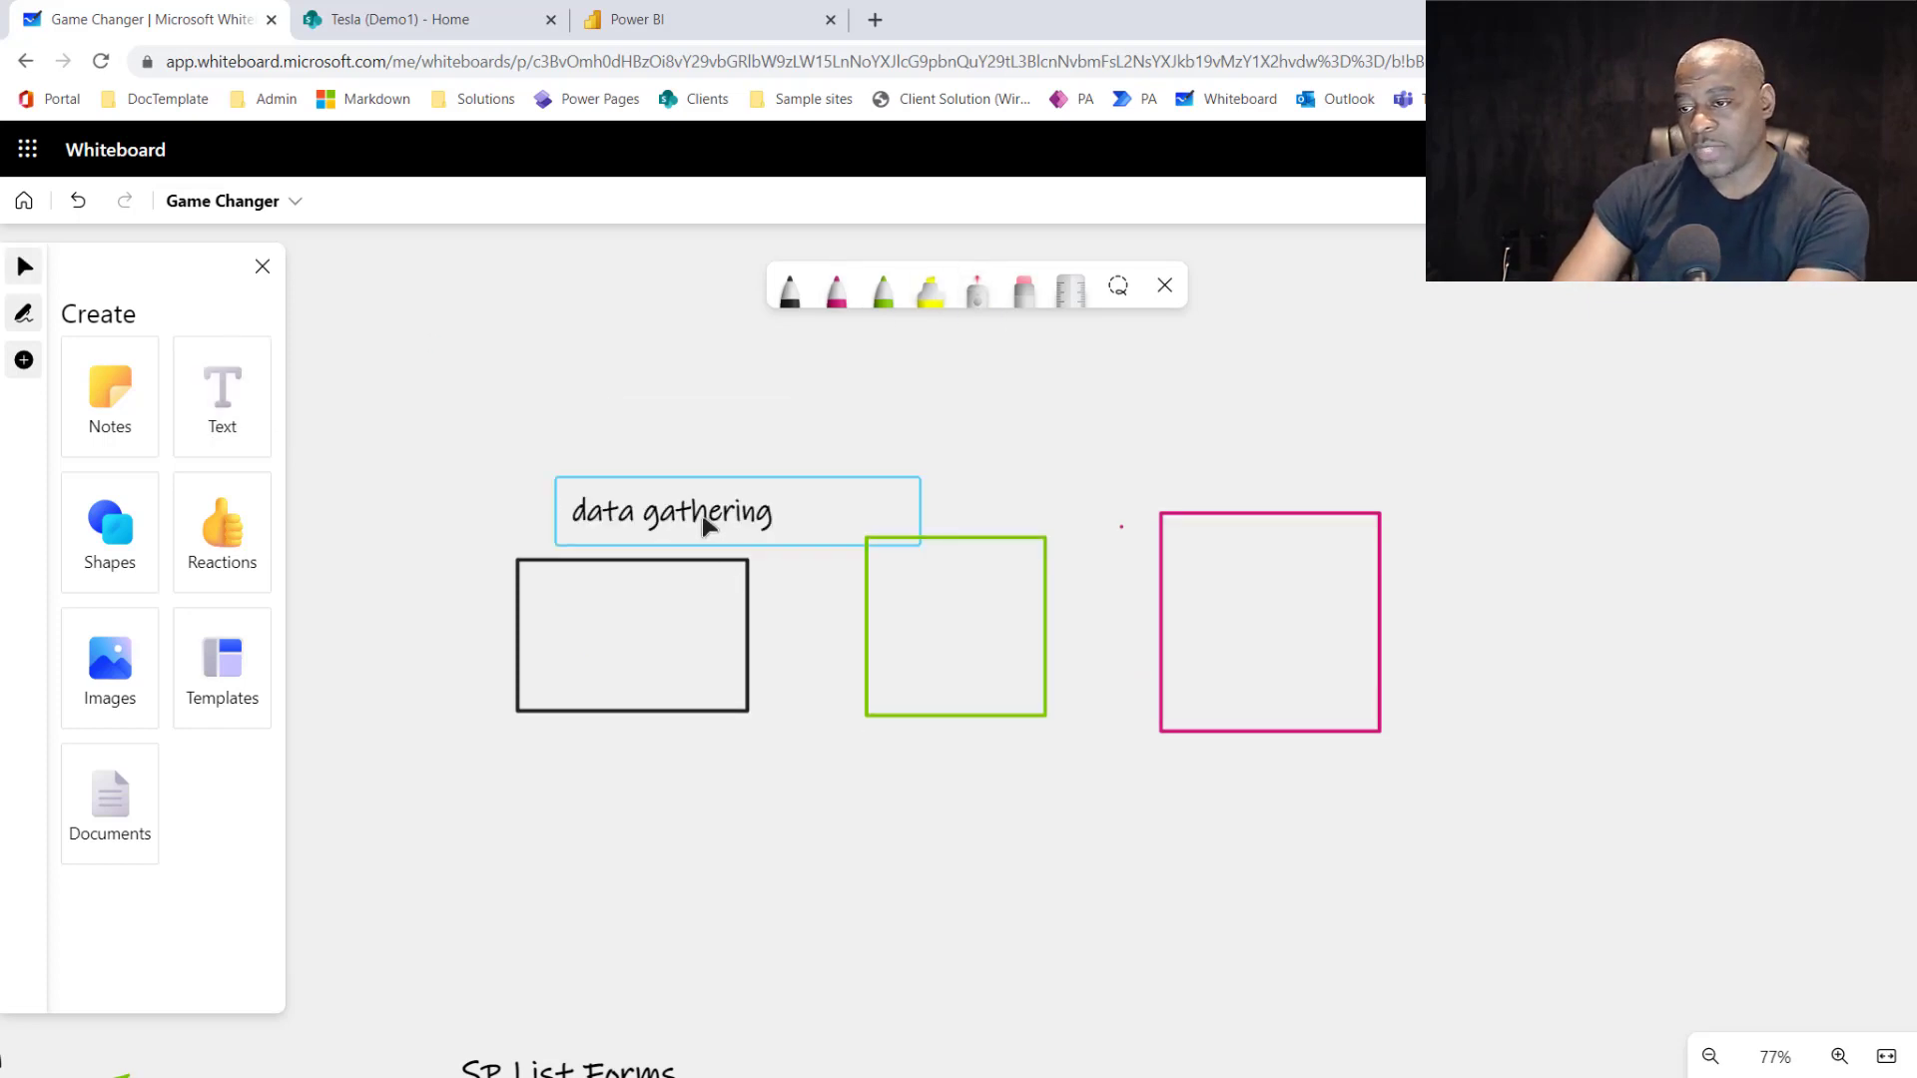
drag(706, 522, 659, 744)
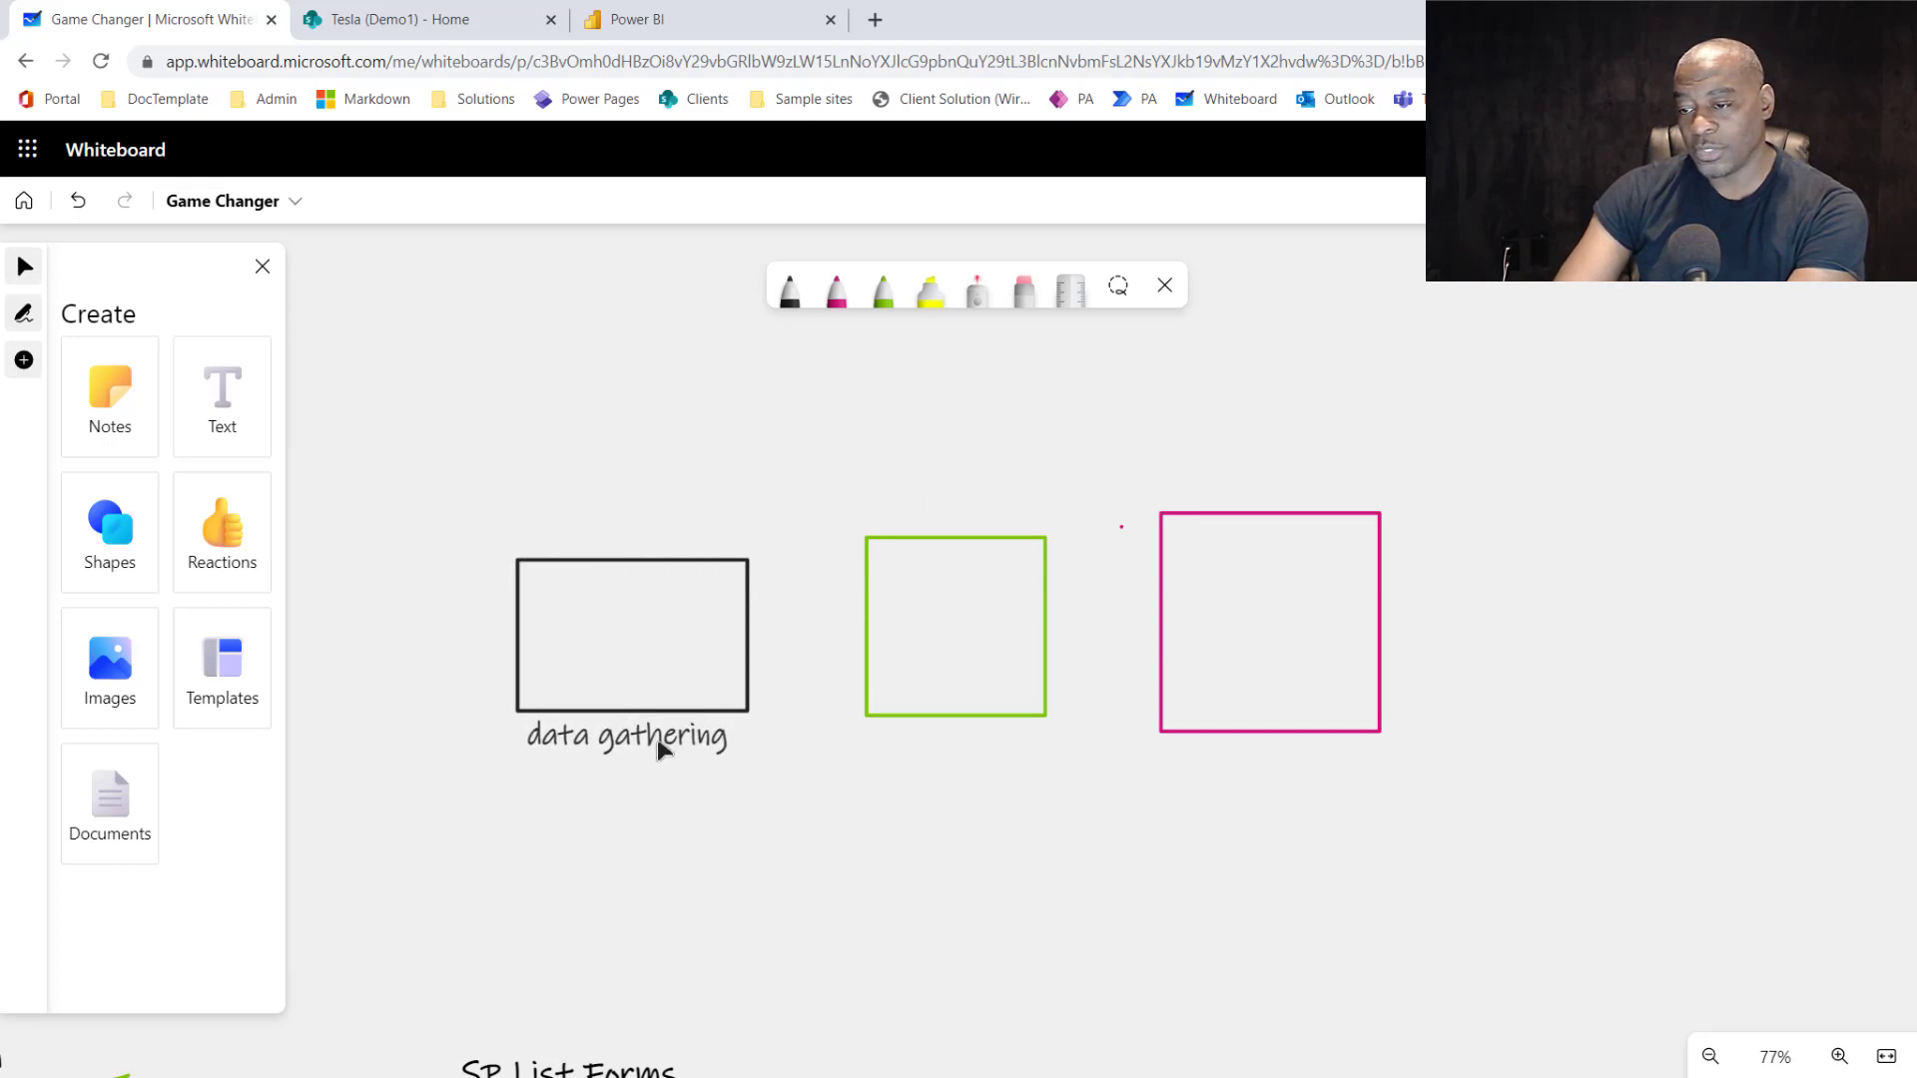
click(644, 488)
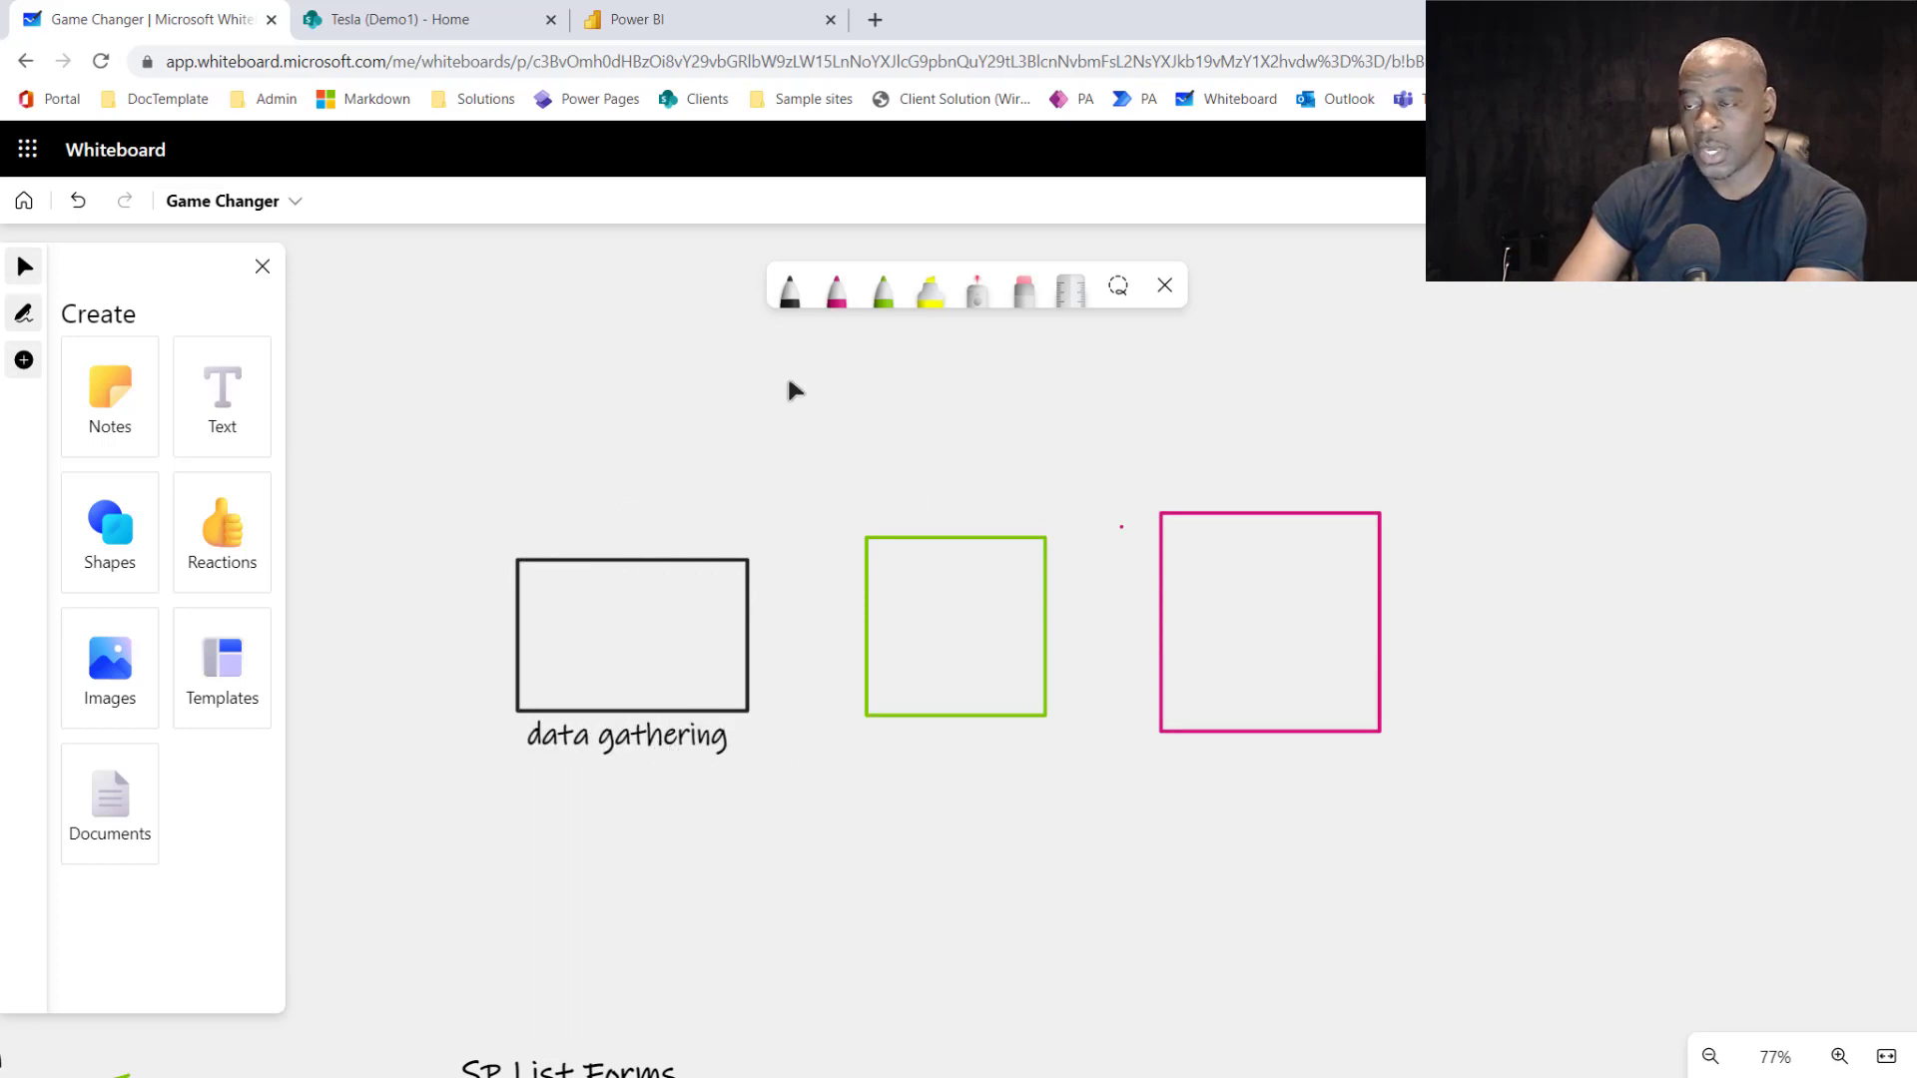
Sketch a small black list labelled "SP List" above the data gathering box and a magenta box labelled "SQL" below the list.
click(789, 294)
mouse_move(404, 359)
mouse_down()
mouse_move(419, 299)
mouse_move(483, 351)
mouse_move(408, 372)
mouse_move(413, 354)
mouse_move(437, 365)
mouse_up()
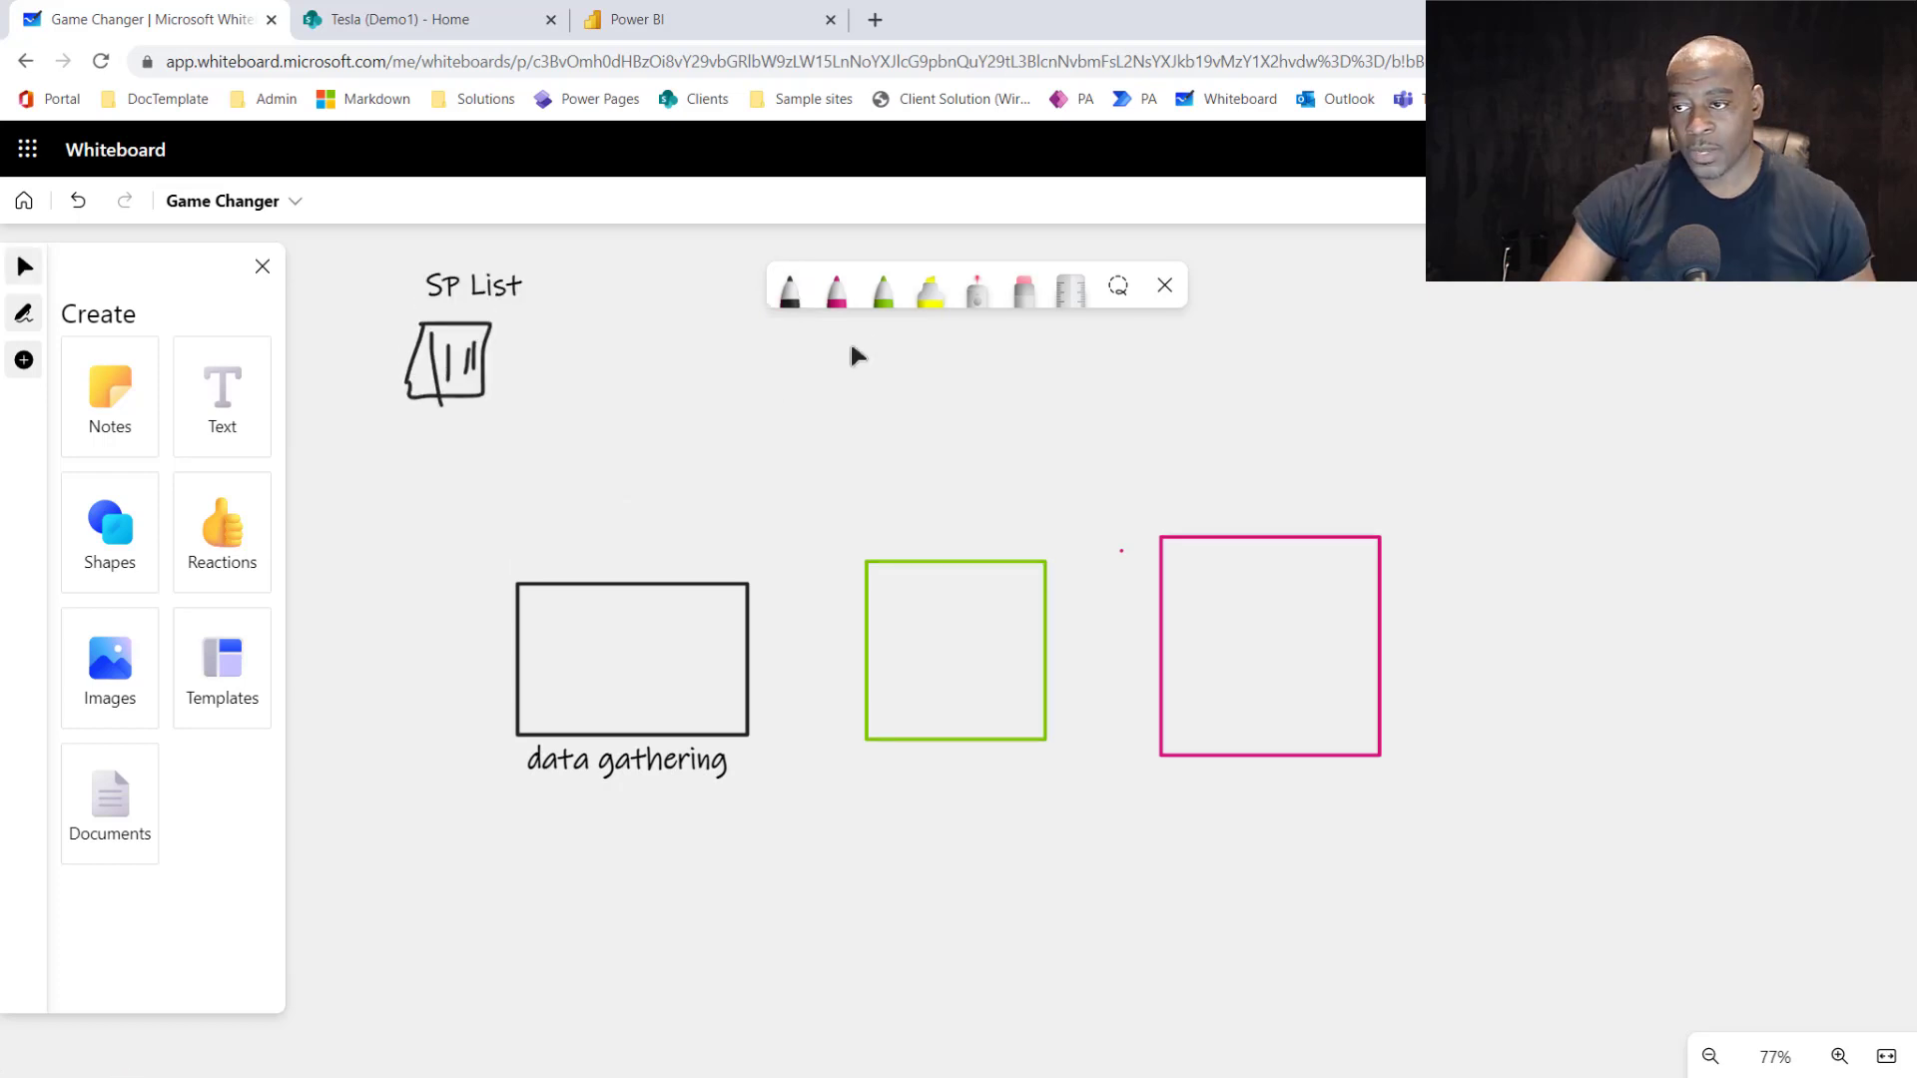
click(837, 291)
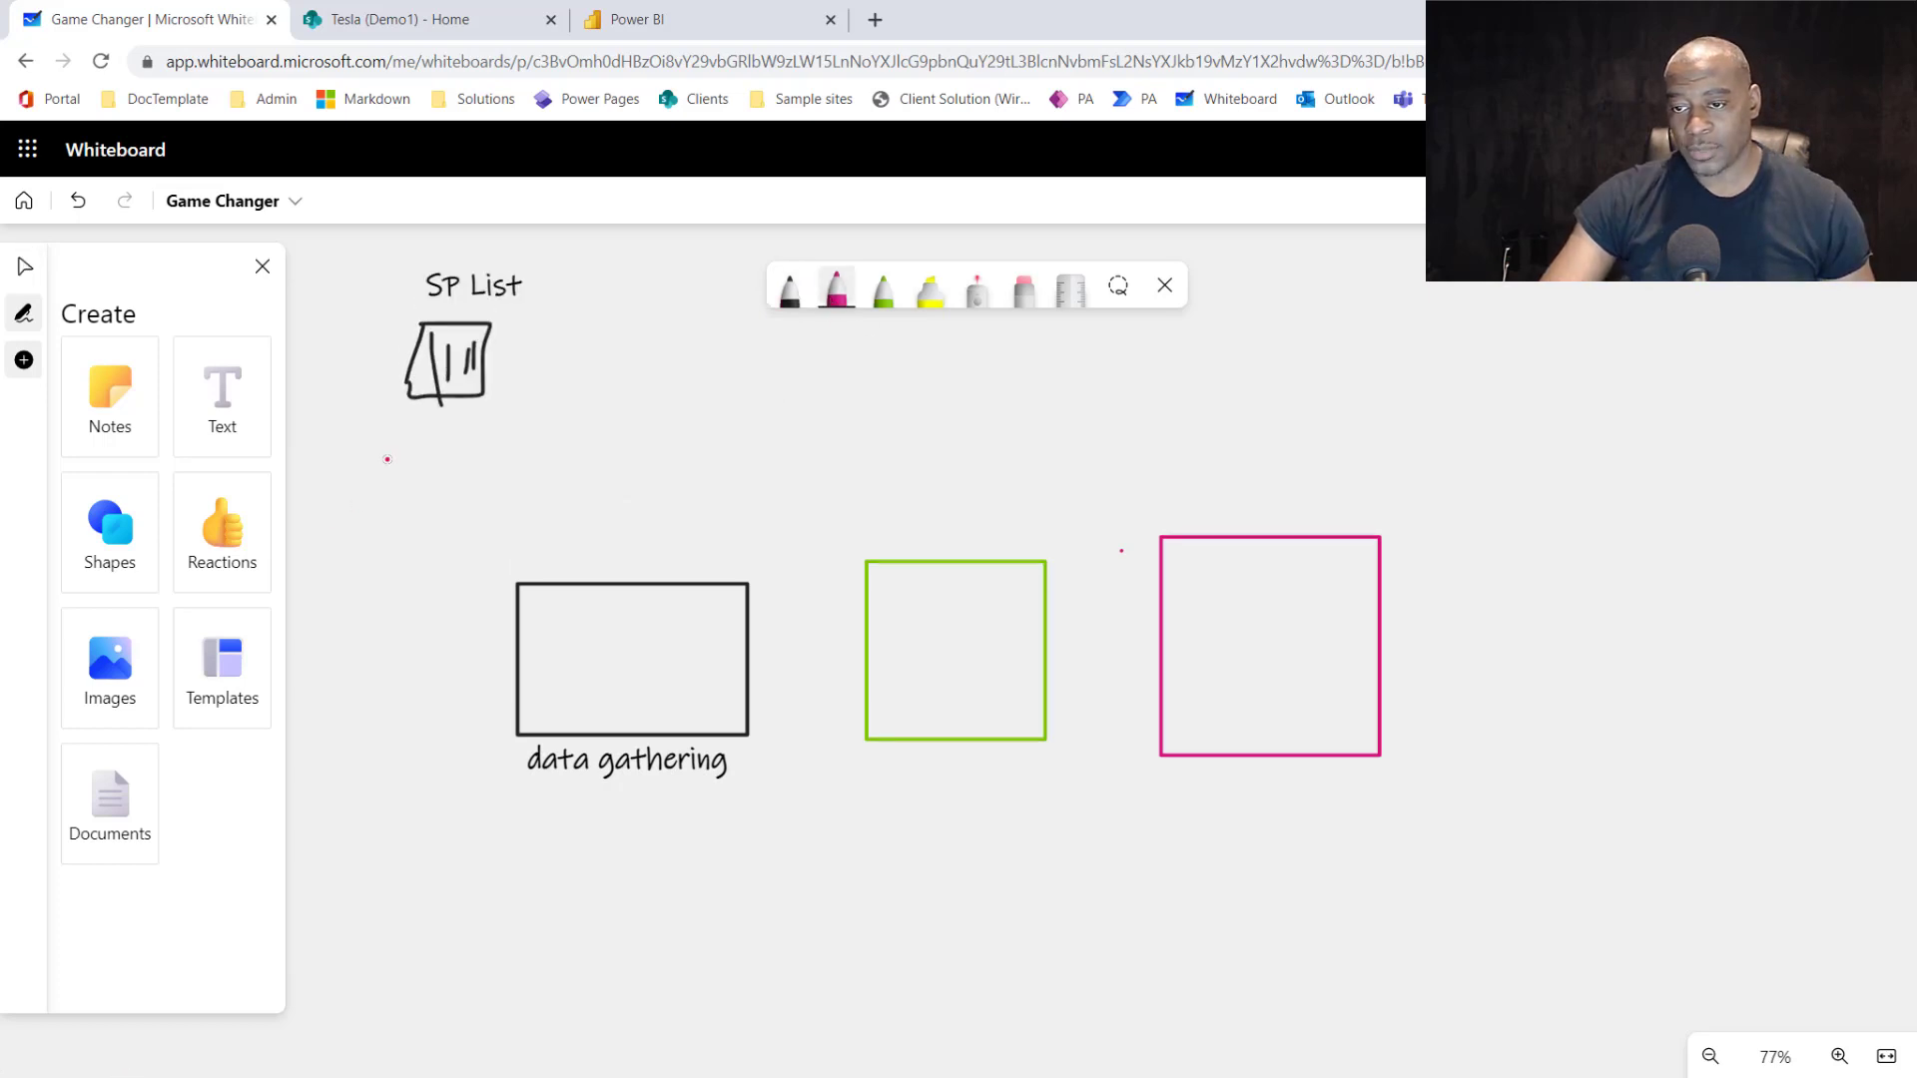
mouse_move(388, 459)
mouse_down()
mouse_move(466, 460)
mouse_move(457, 524)
mouse_move(356, 531)
mouse_move(365, 457)
mouse_up()
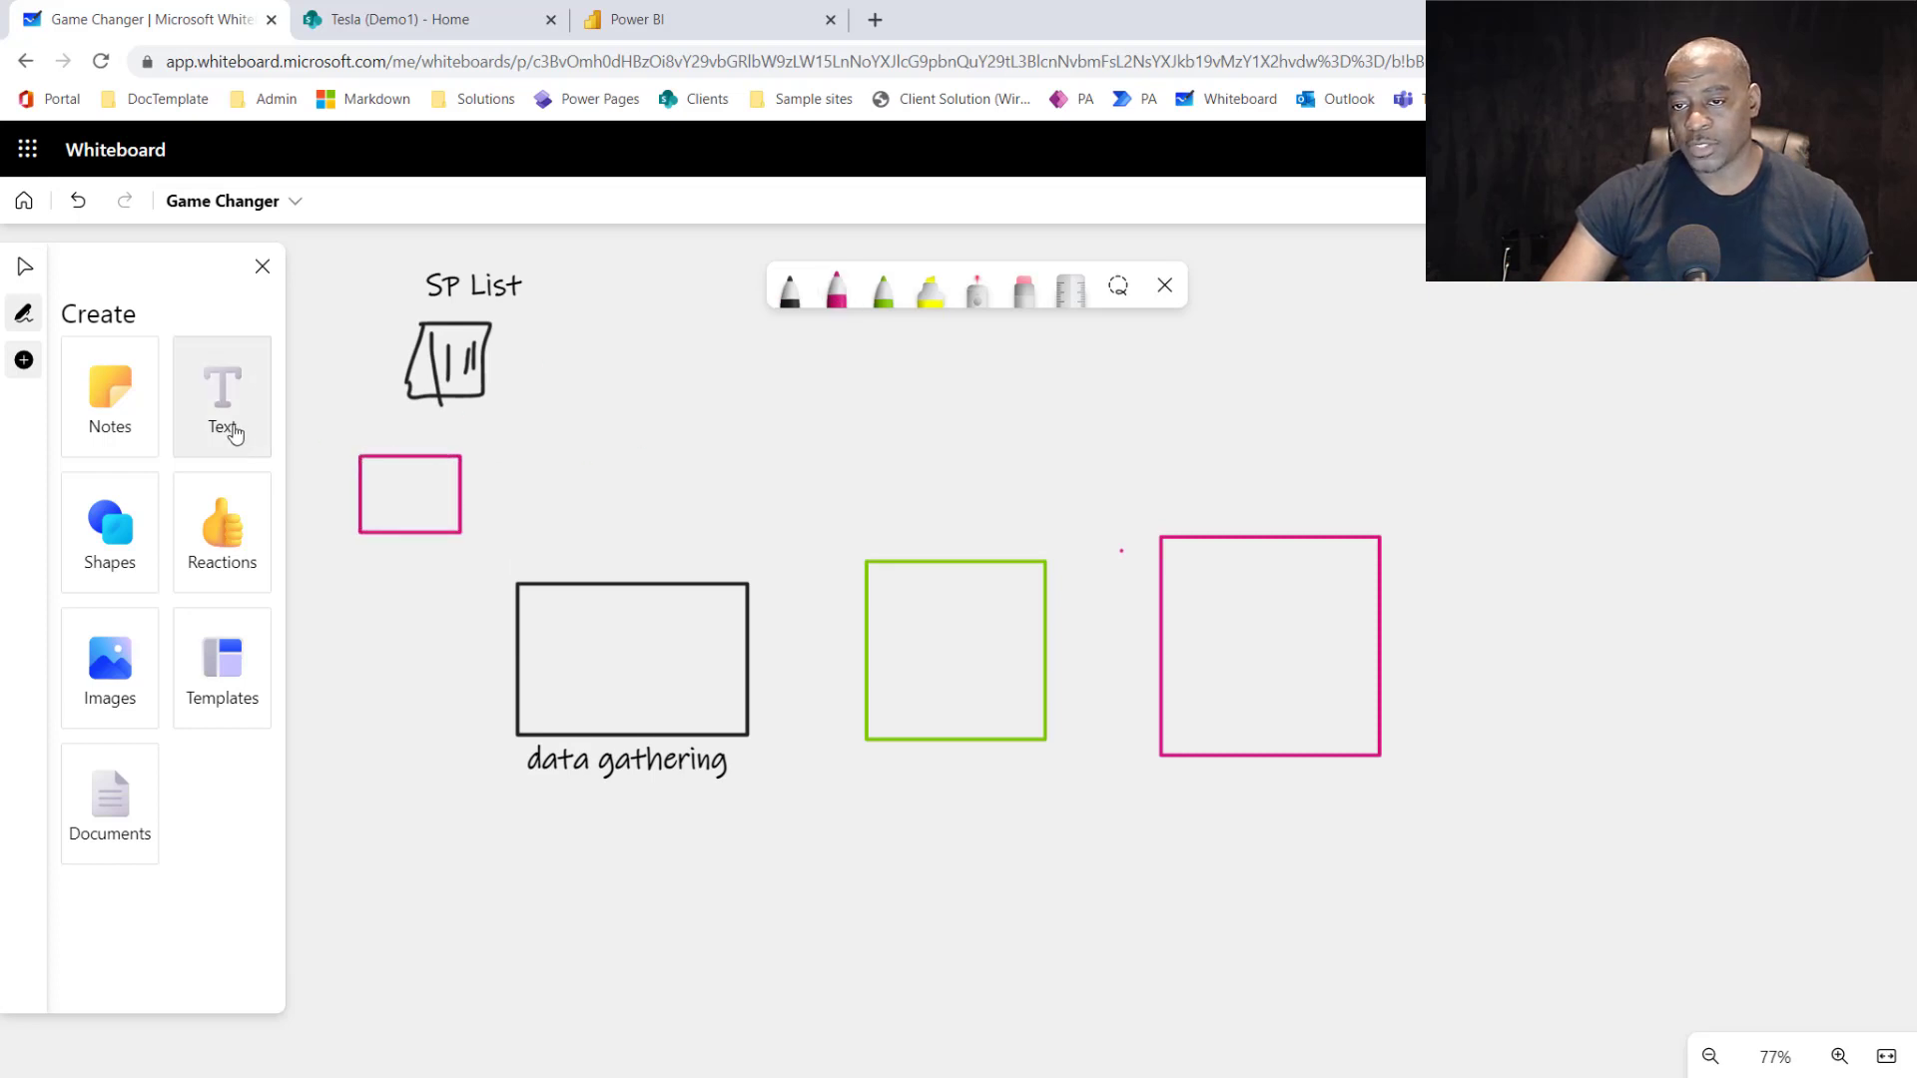
drag(232, 431, 412, 496)
text(SQL)
Draw a small green rectangle above the data gathering box and place the label "Ent App Data" beneath it.
click(883, 289)
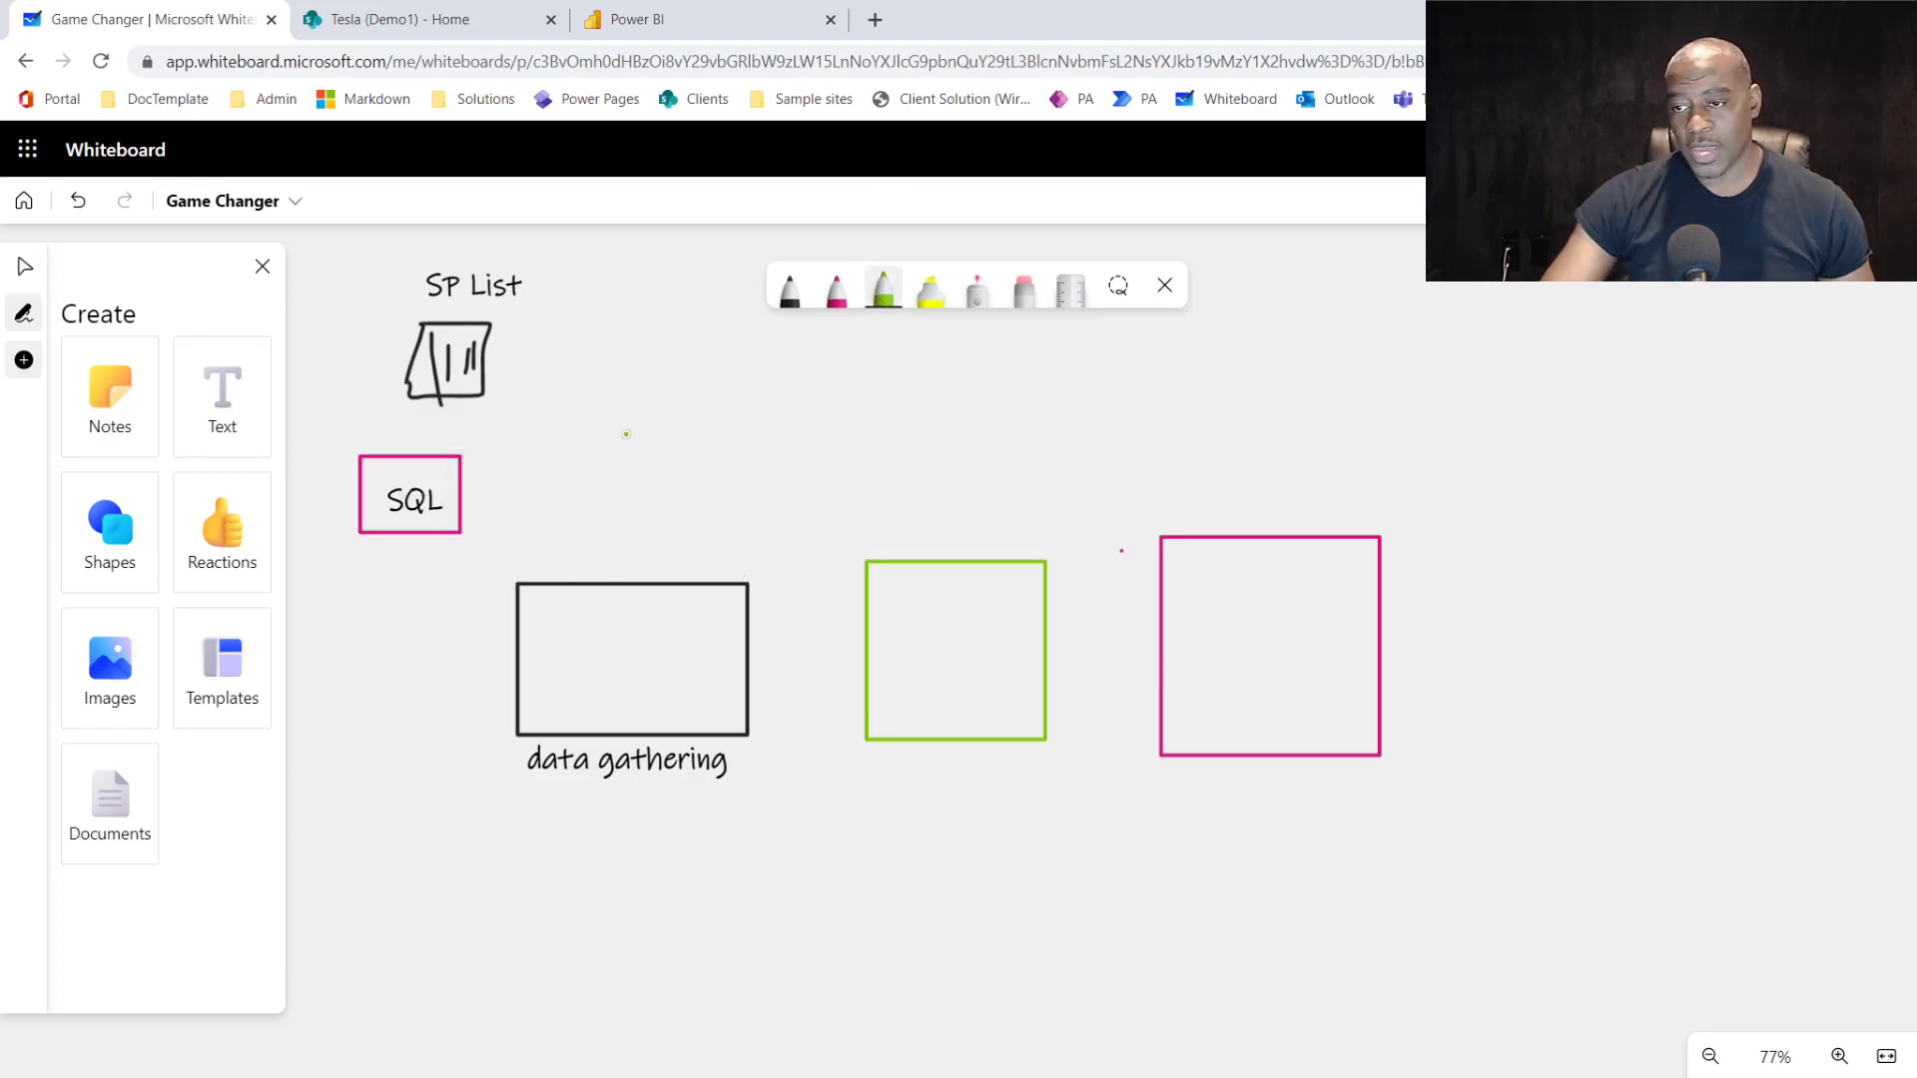
mouse_move(597, 399)
mouse_down()
mouse_move(601, 446)
mouse_move(701, 446)
mouse_move(723, 441)
mouse_move(727, 369)
mouse_move(596, 373)
mouse_move(596, 398)
mouse_up()
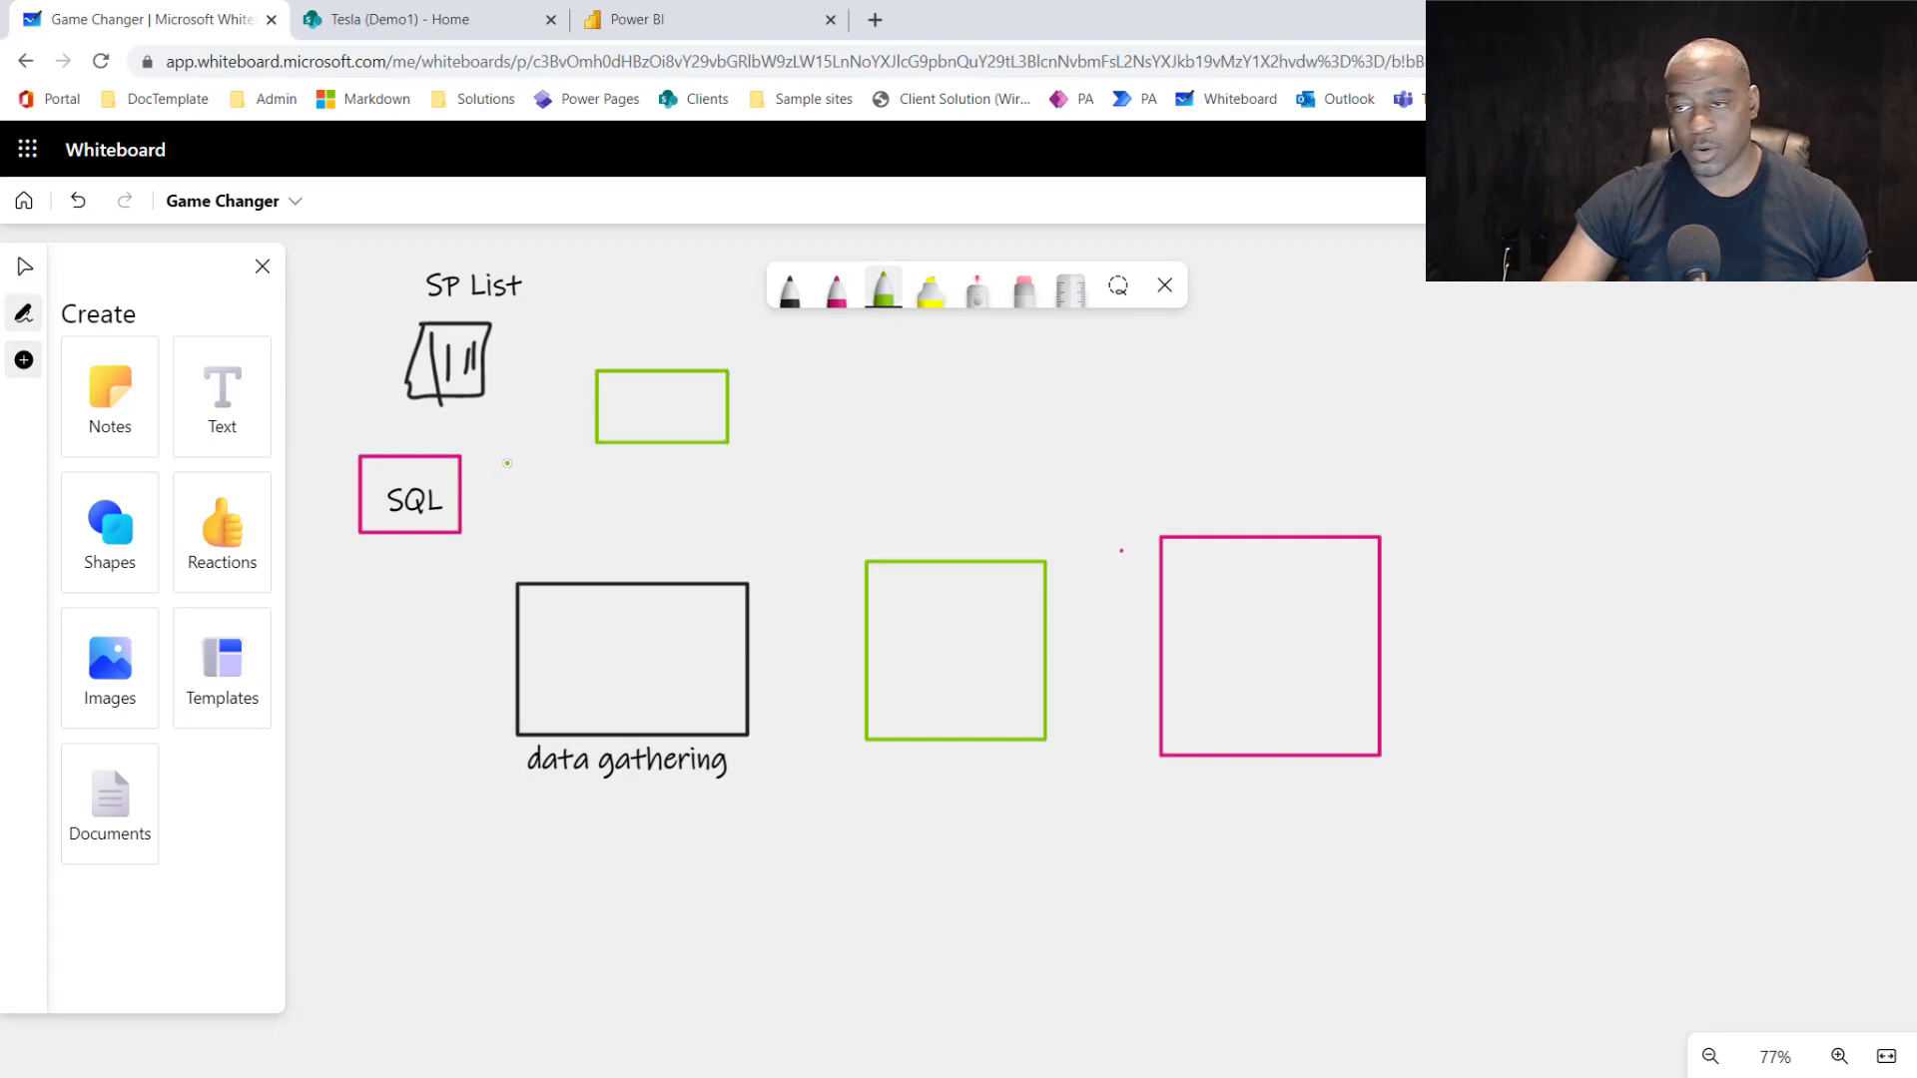
click(221, 419)
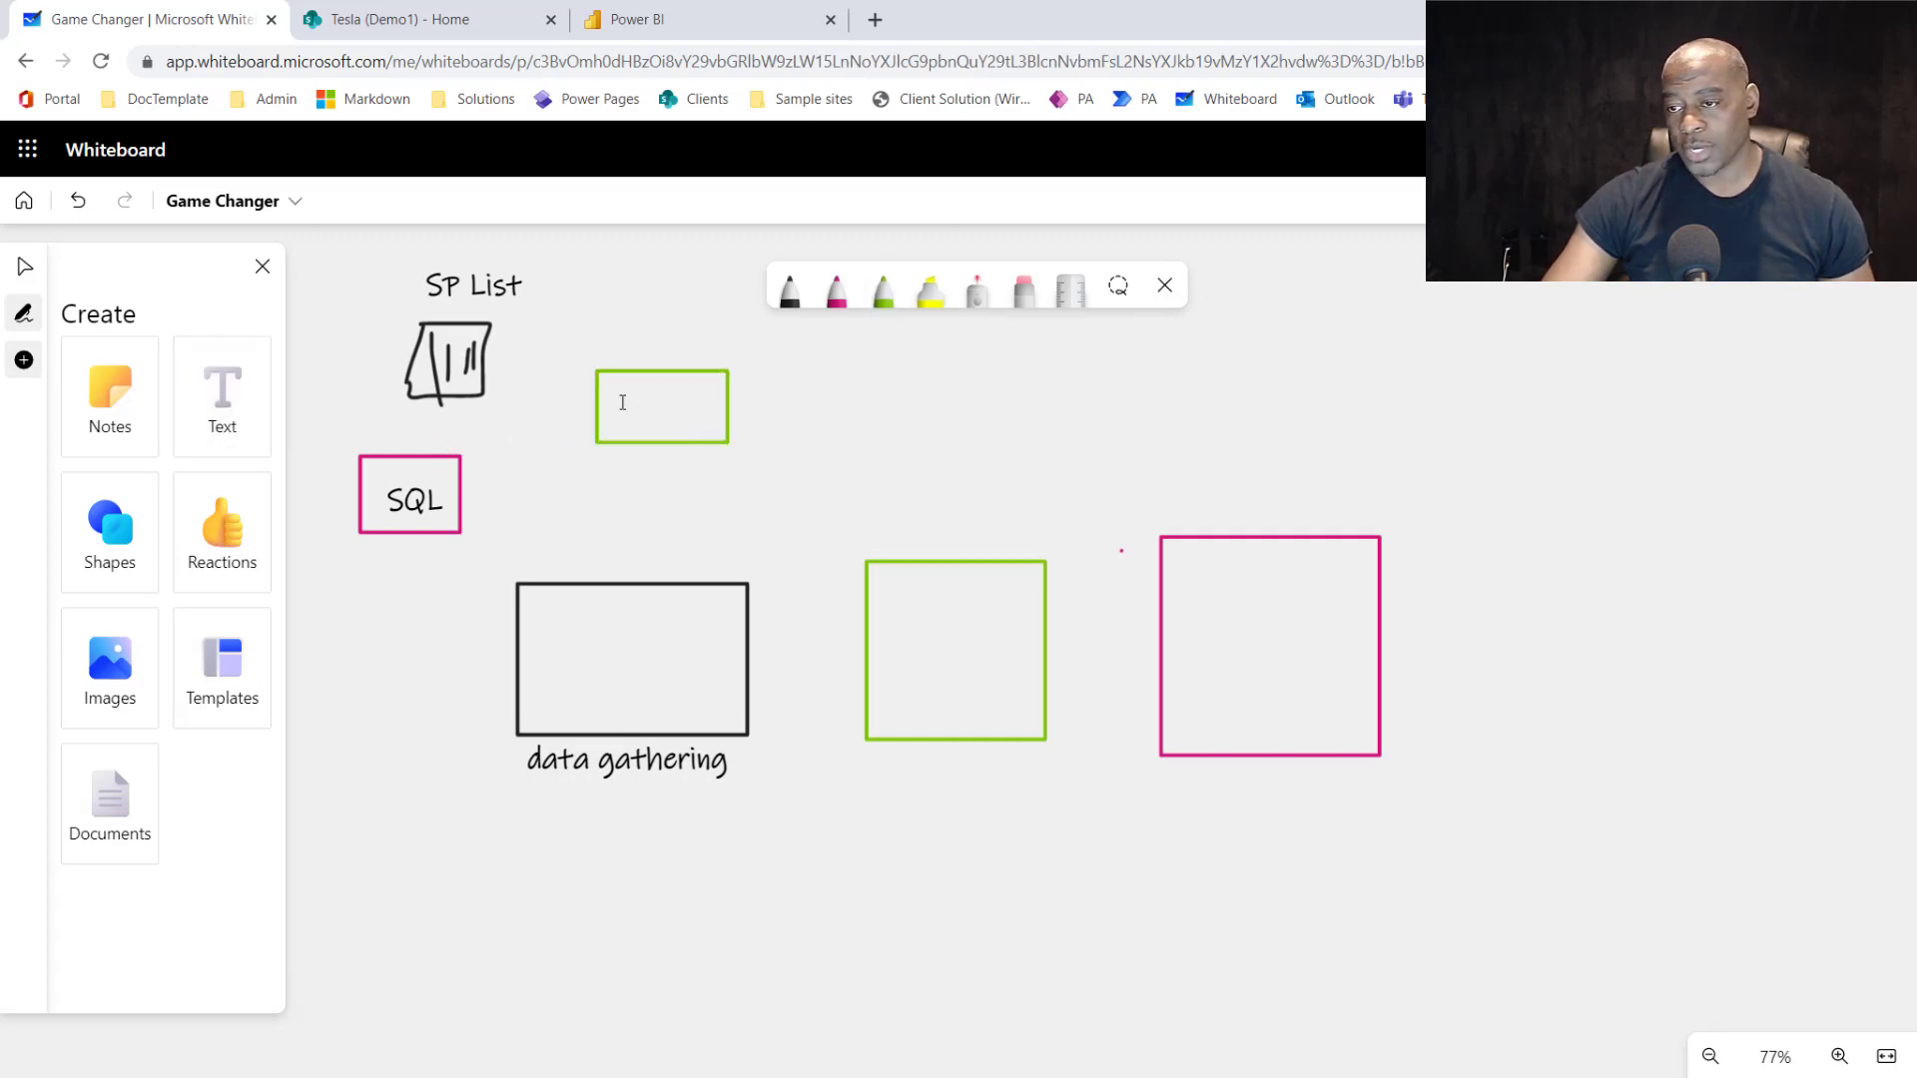
click(625, 341)
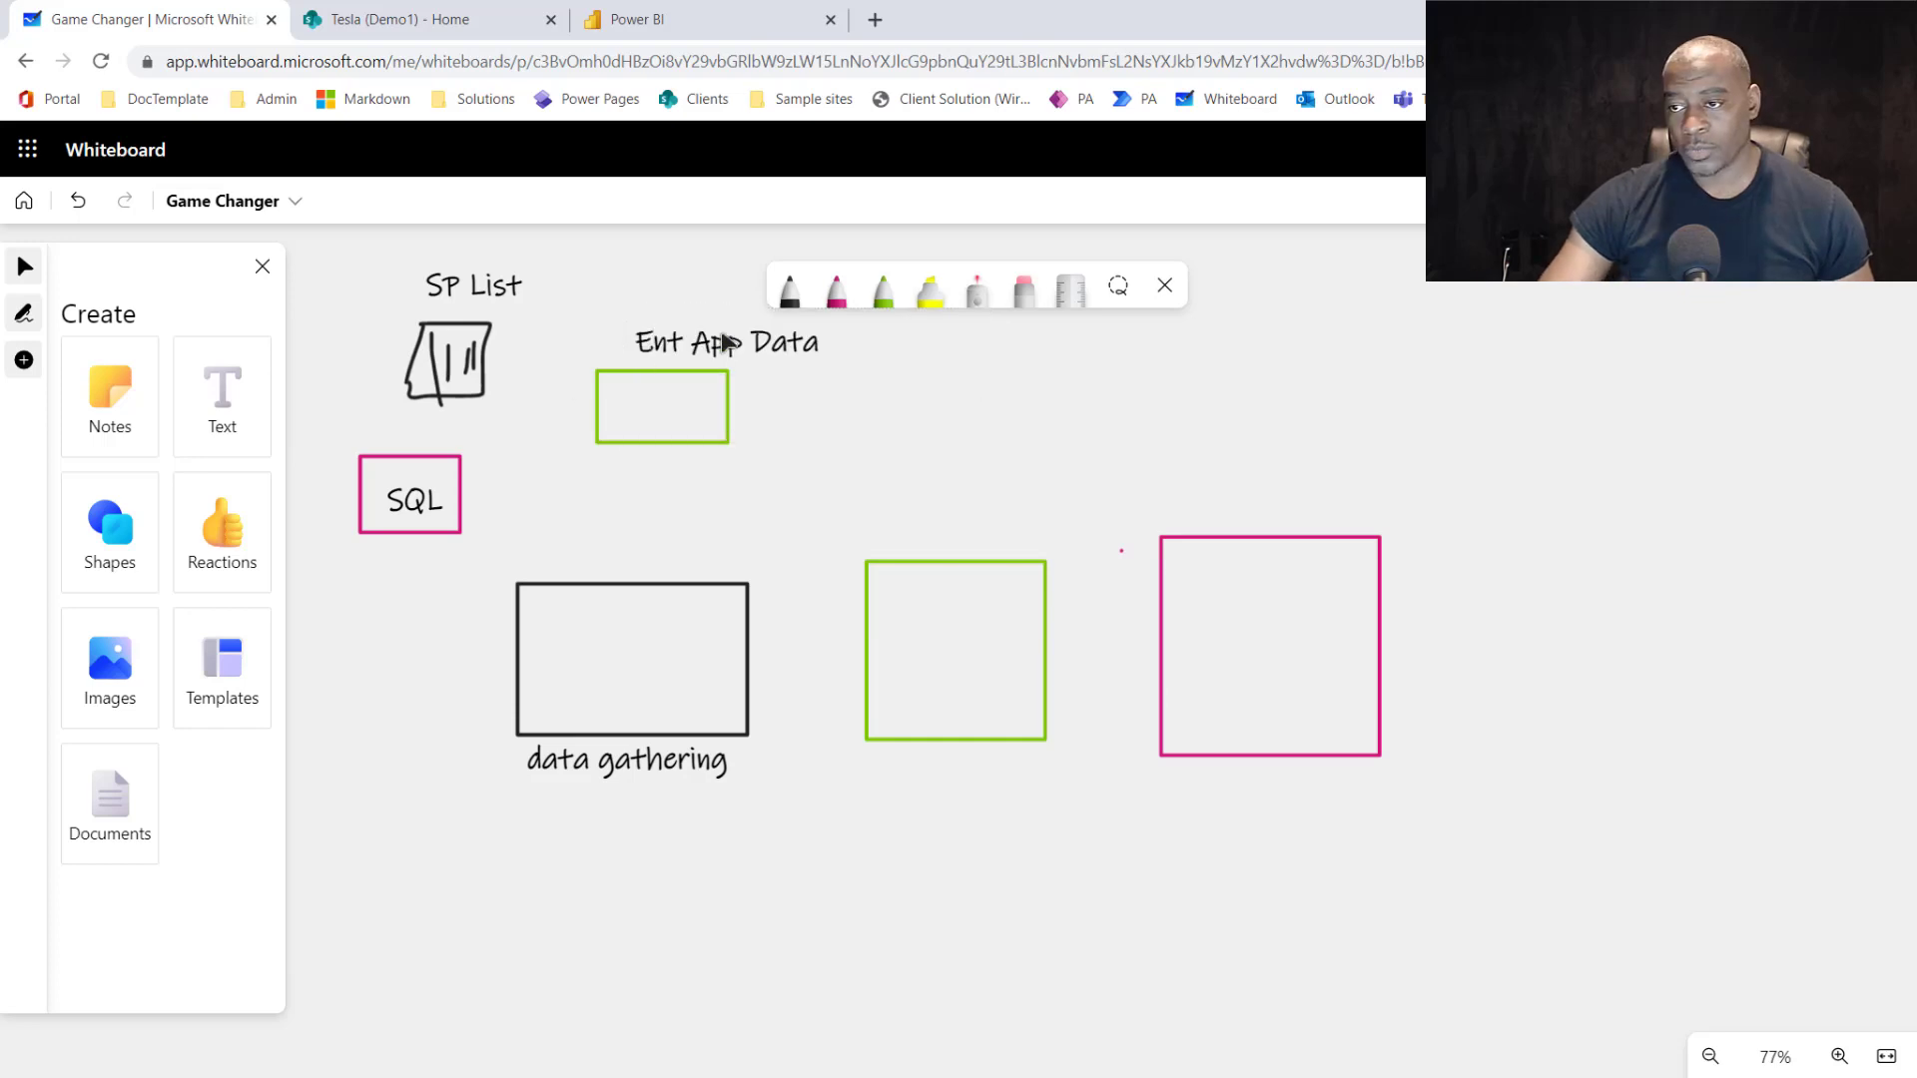
drag(723, 345, 677, 471)
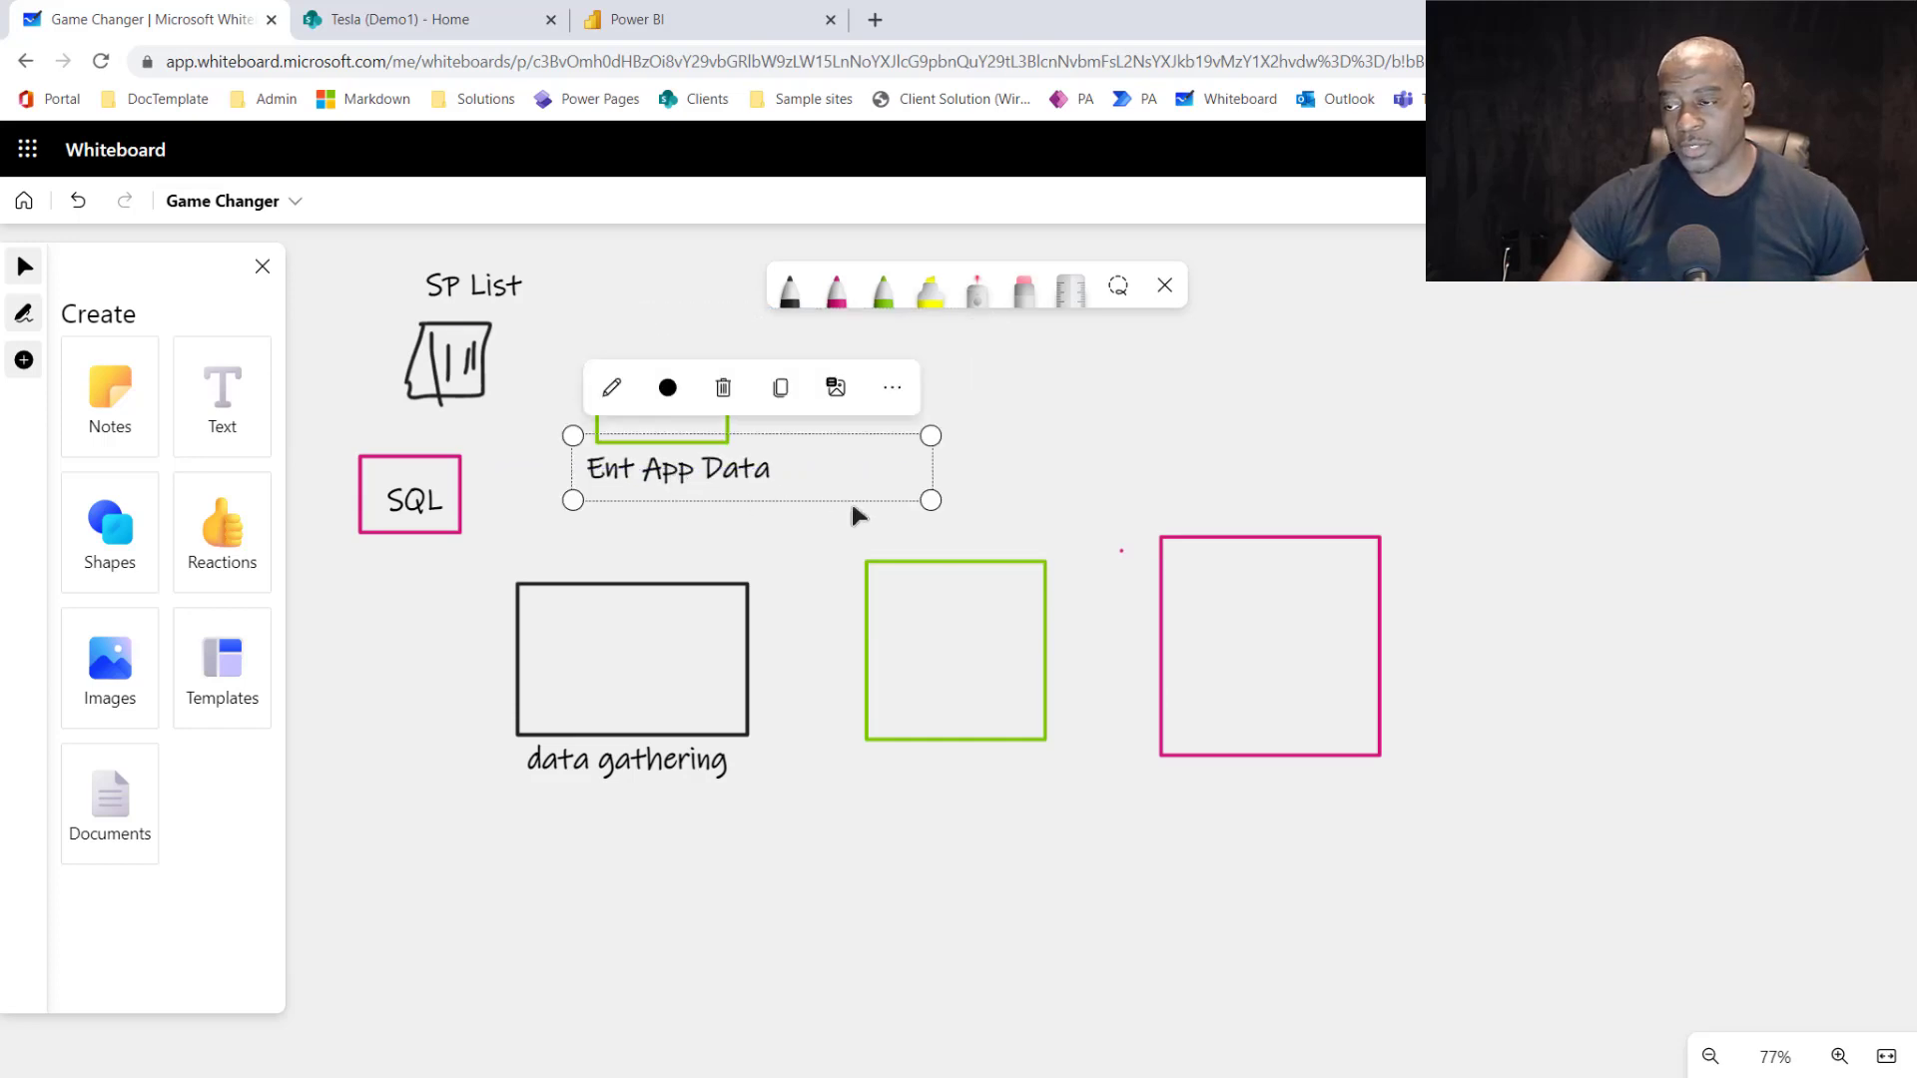
click(1067, 512)
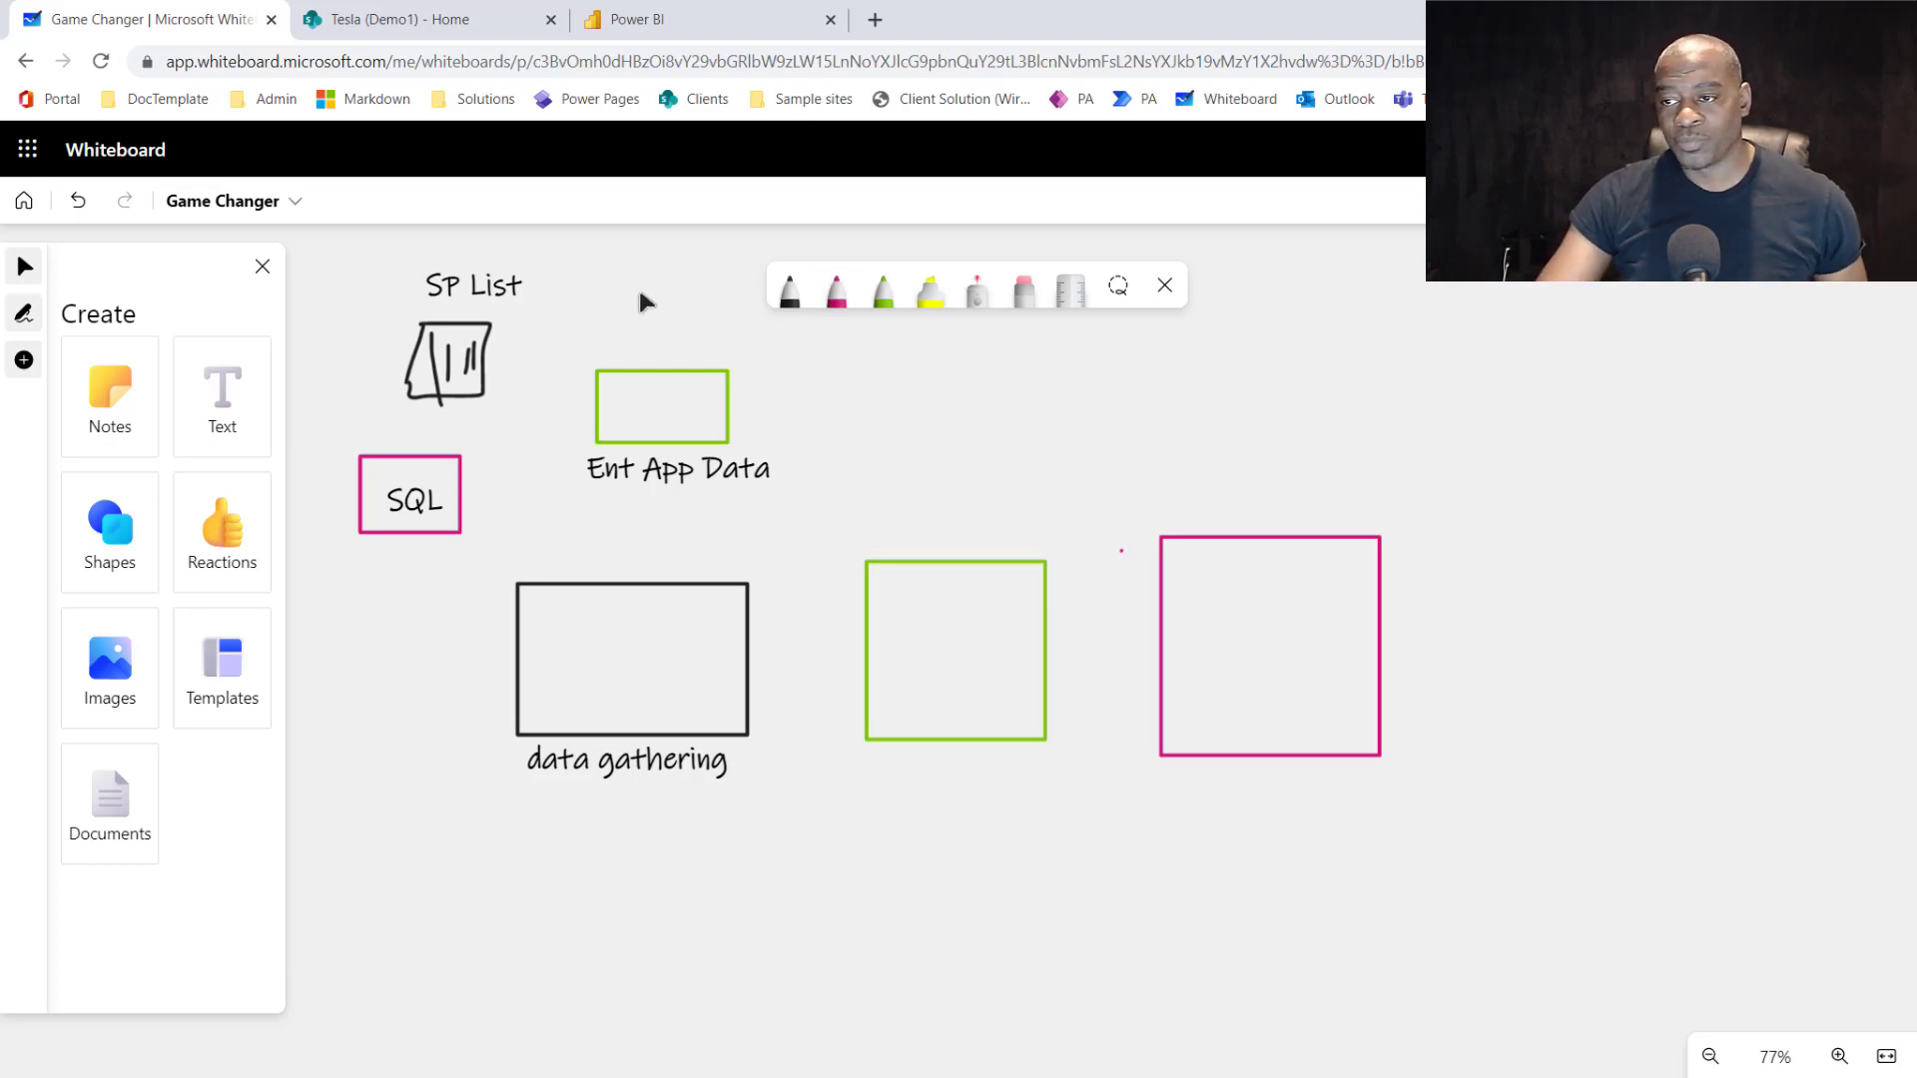
Change the green pen to purple and draw a box labelled "Excel" above the Ent App Data box.
click(882, 293)
click(882, 292)
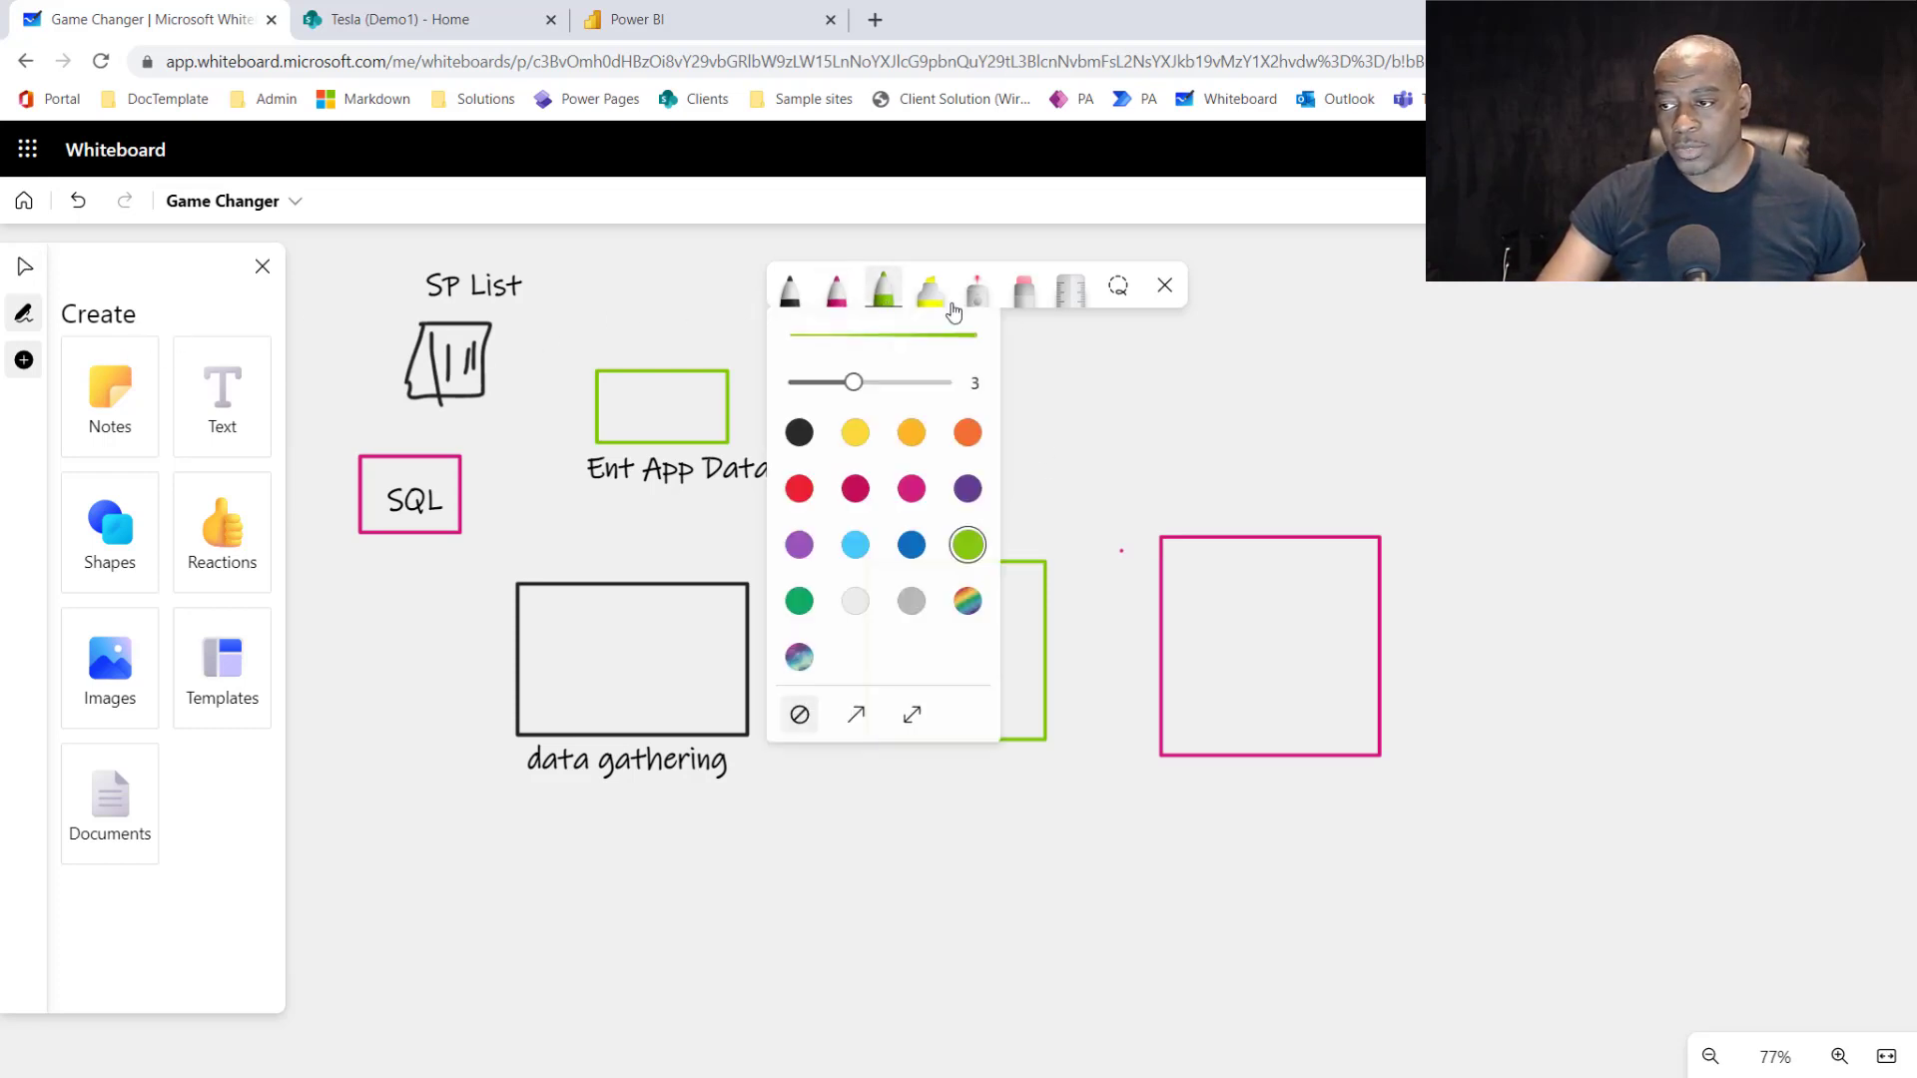
click(968, 489)
mouse_move(610, 266)
mouse_down()
mouse_move(609, 320)
mouse_move(713, 309)
mouse_up()
drag(712, 309, 719, 249)
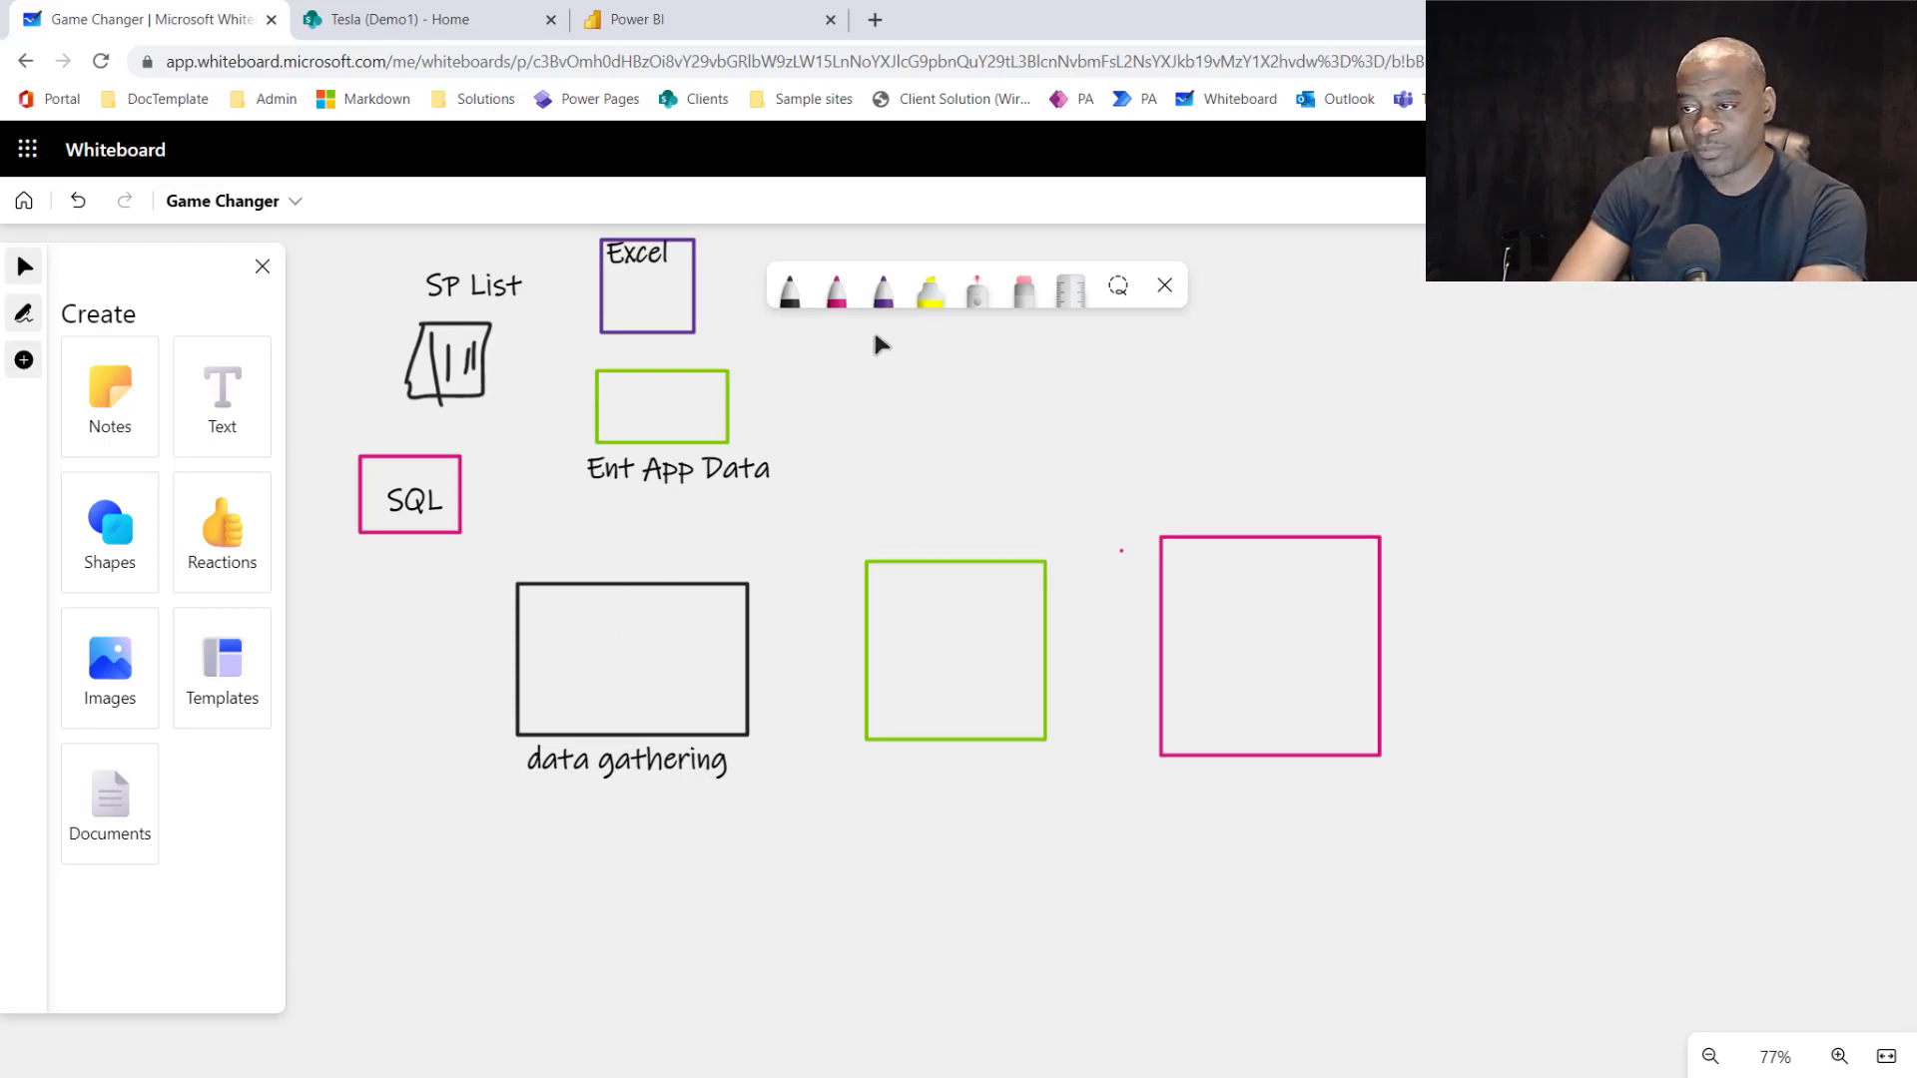
Draw arrows into the data gathering box from Ent App Data in magenta, Excel in black and SP List in magenta.
click(837, 289)
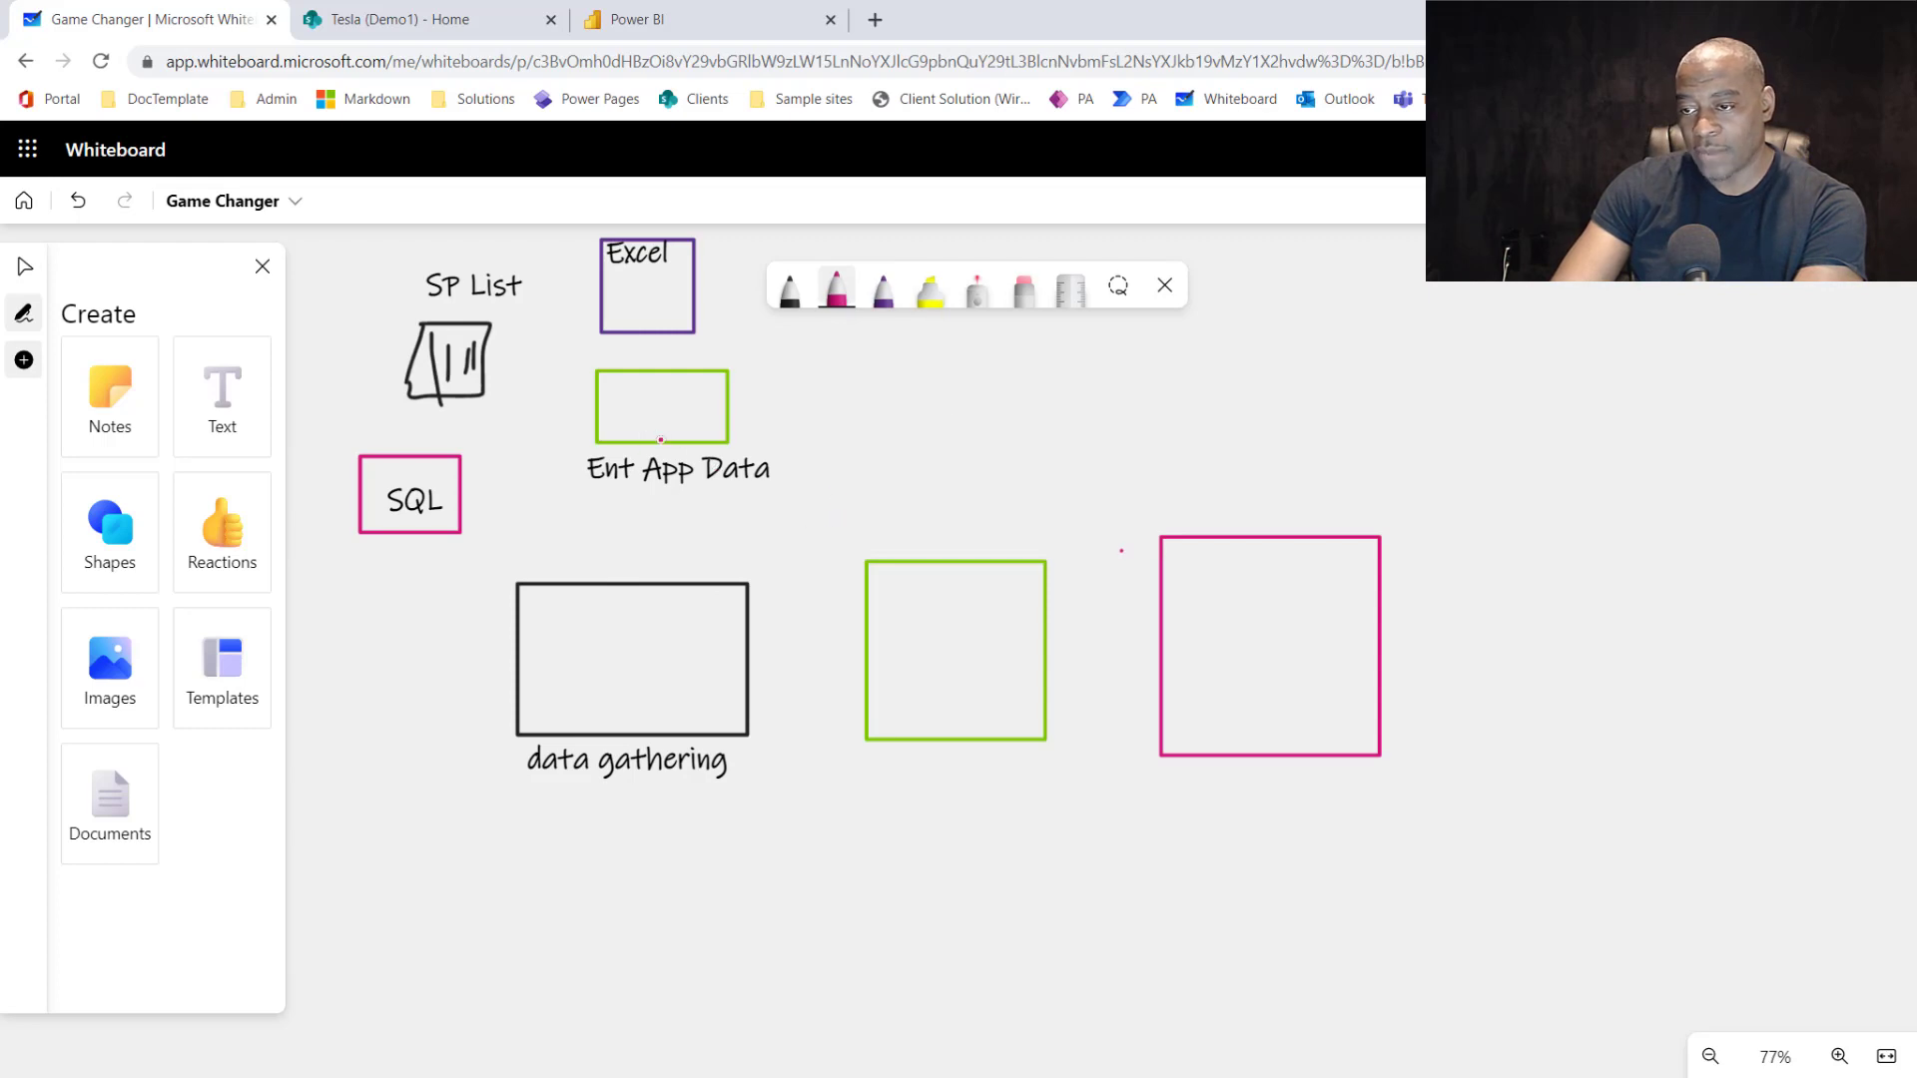
mouse_move(661, 426)
mouse_down()
mouse_move(661, 457)
mouse_move(785, 590)
mouse_move(767, 637)
mouse_move(686, 687)
mouse_up()
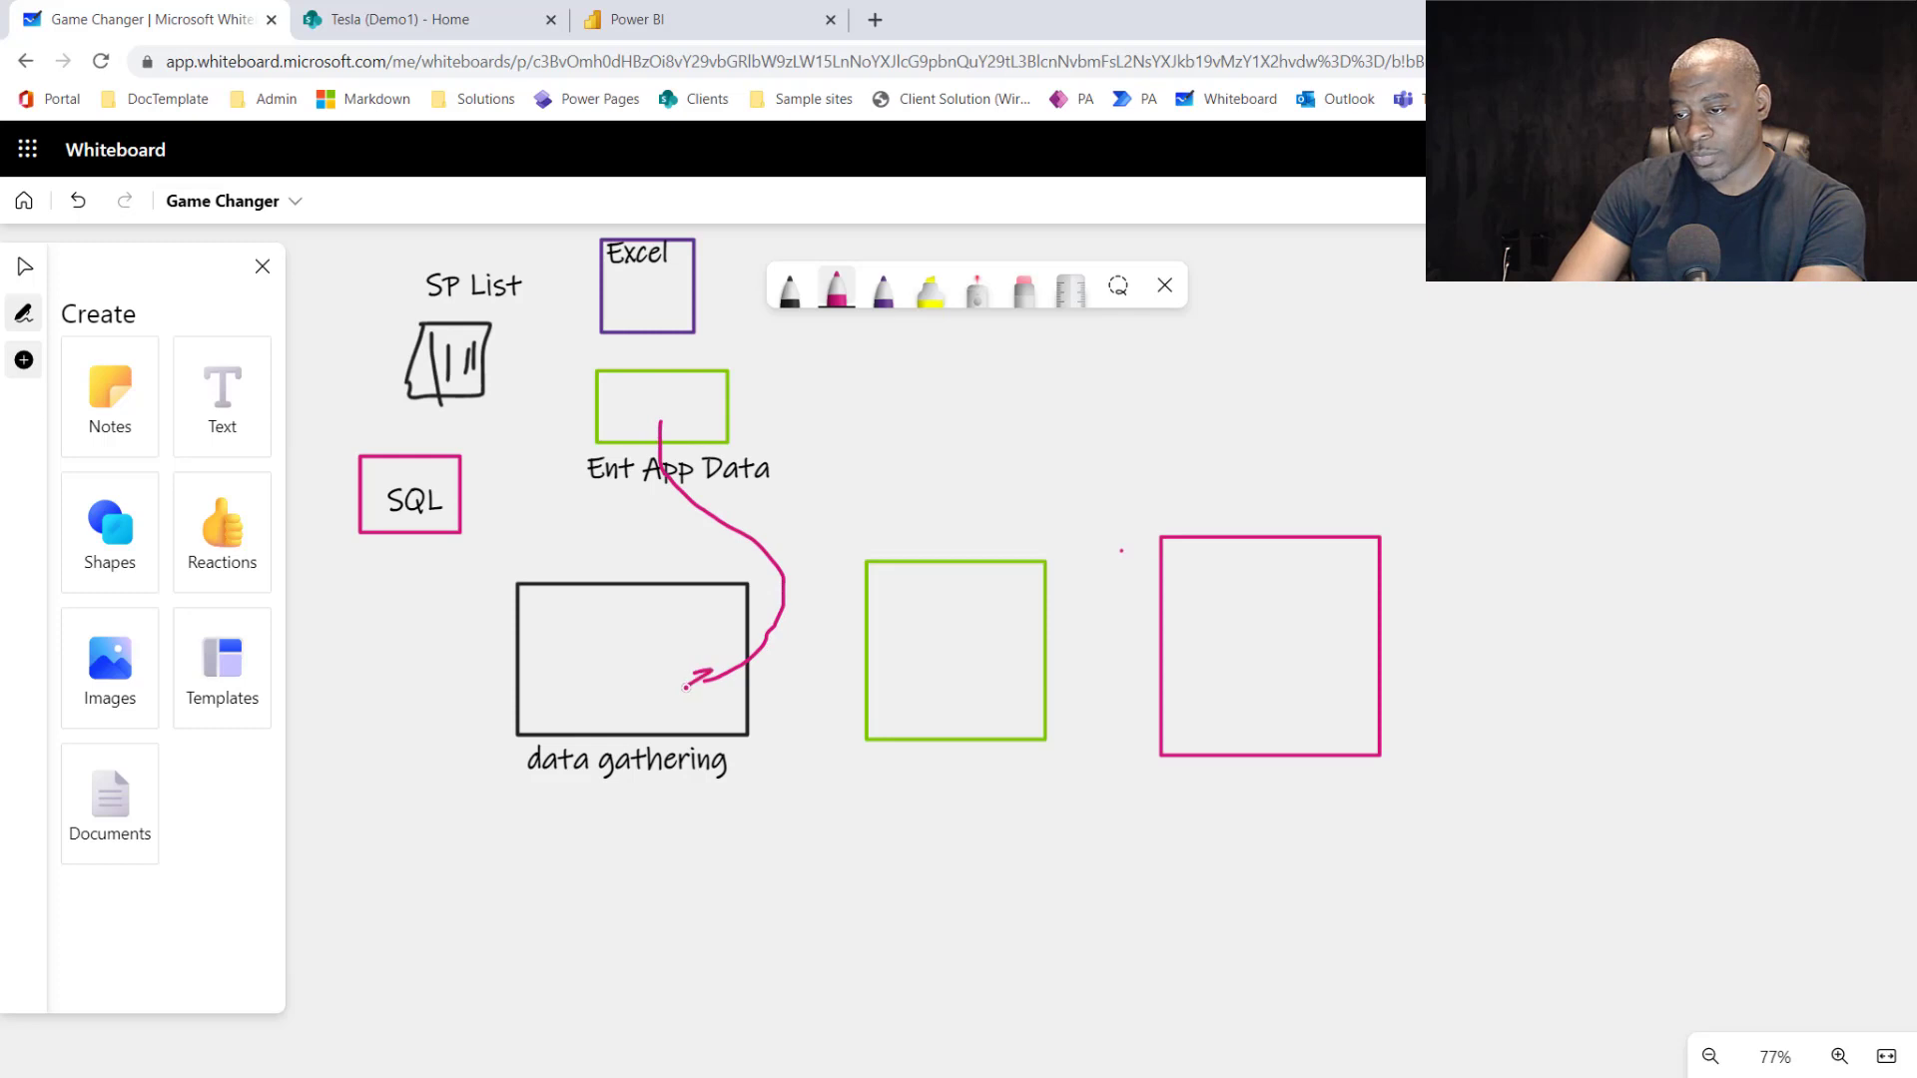
click(789, 289)
mouse_move(649, 302)
mouse_down()
mouse_move(515, 454)
mouse_move(547, 591)
mouse_move(592, 656)
mouse_up()
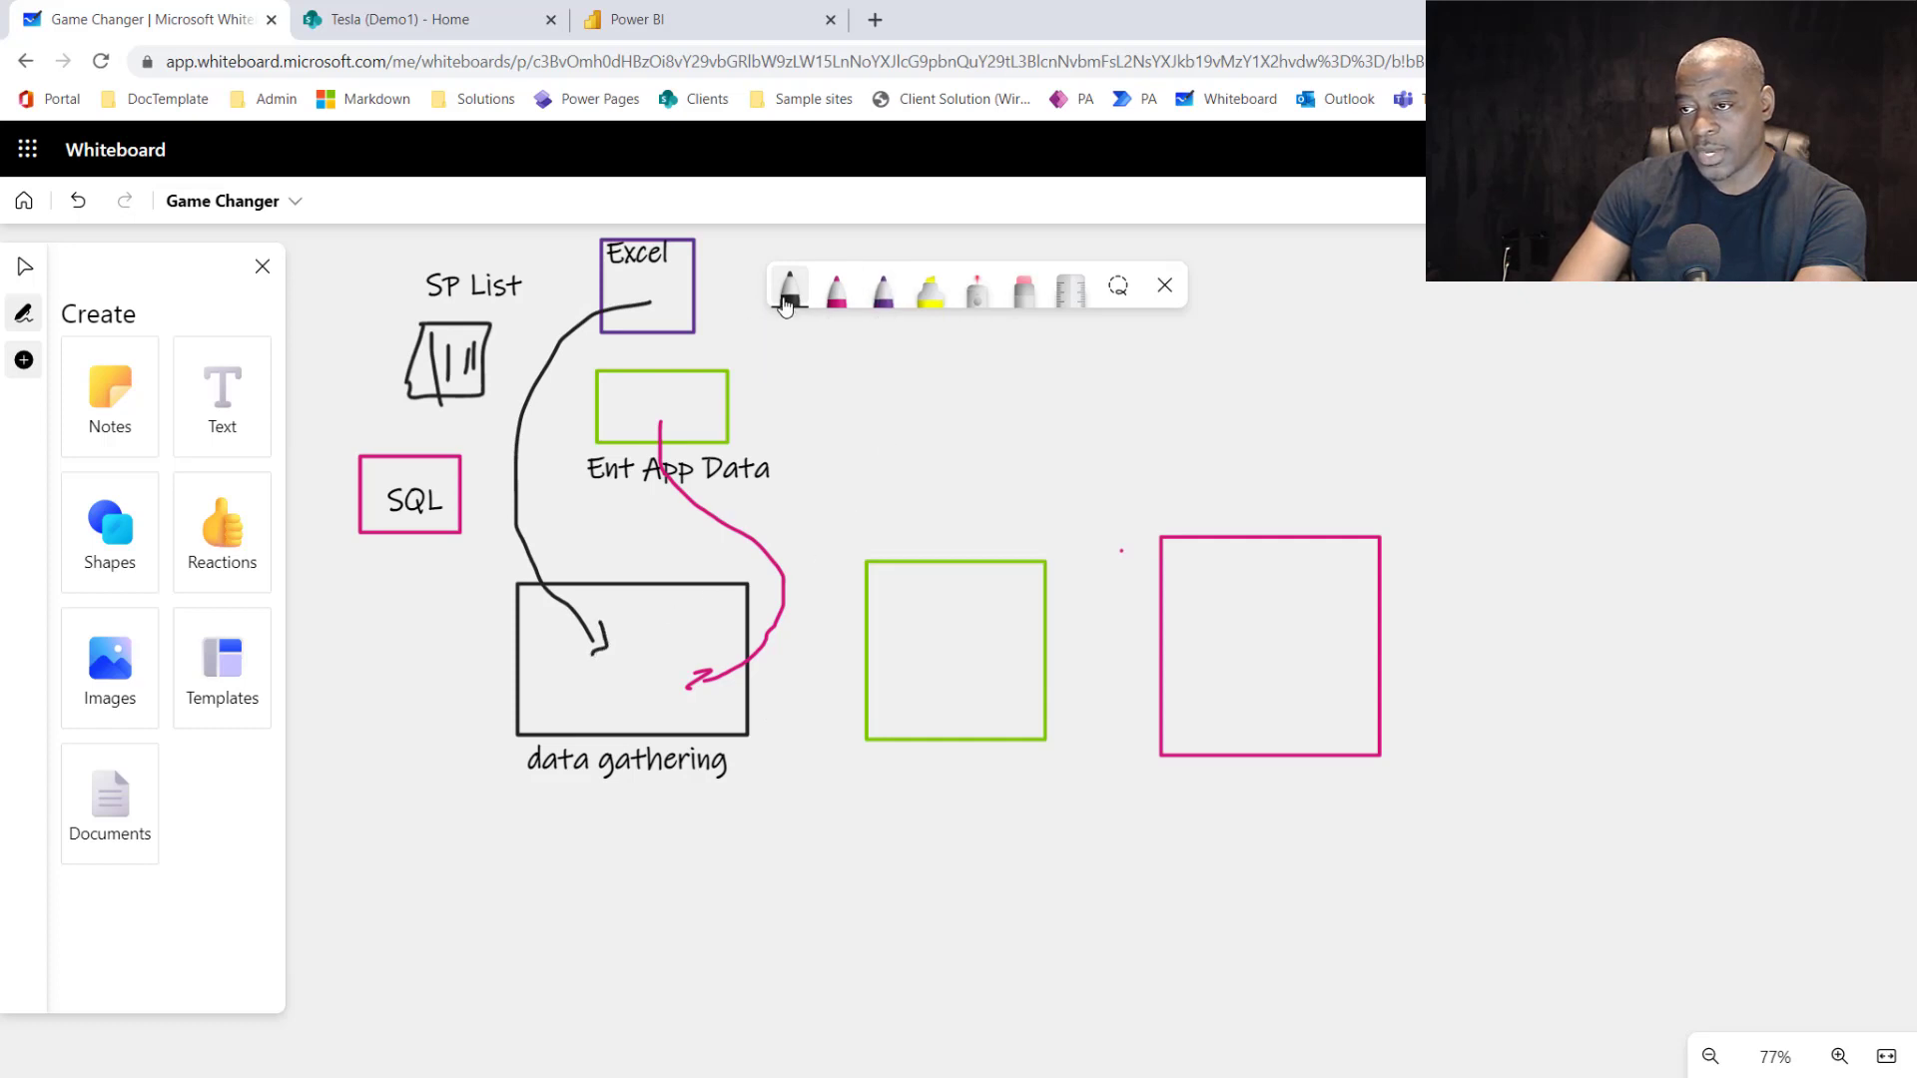
click(837, 289)
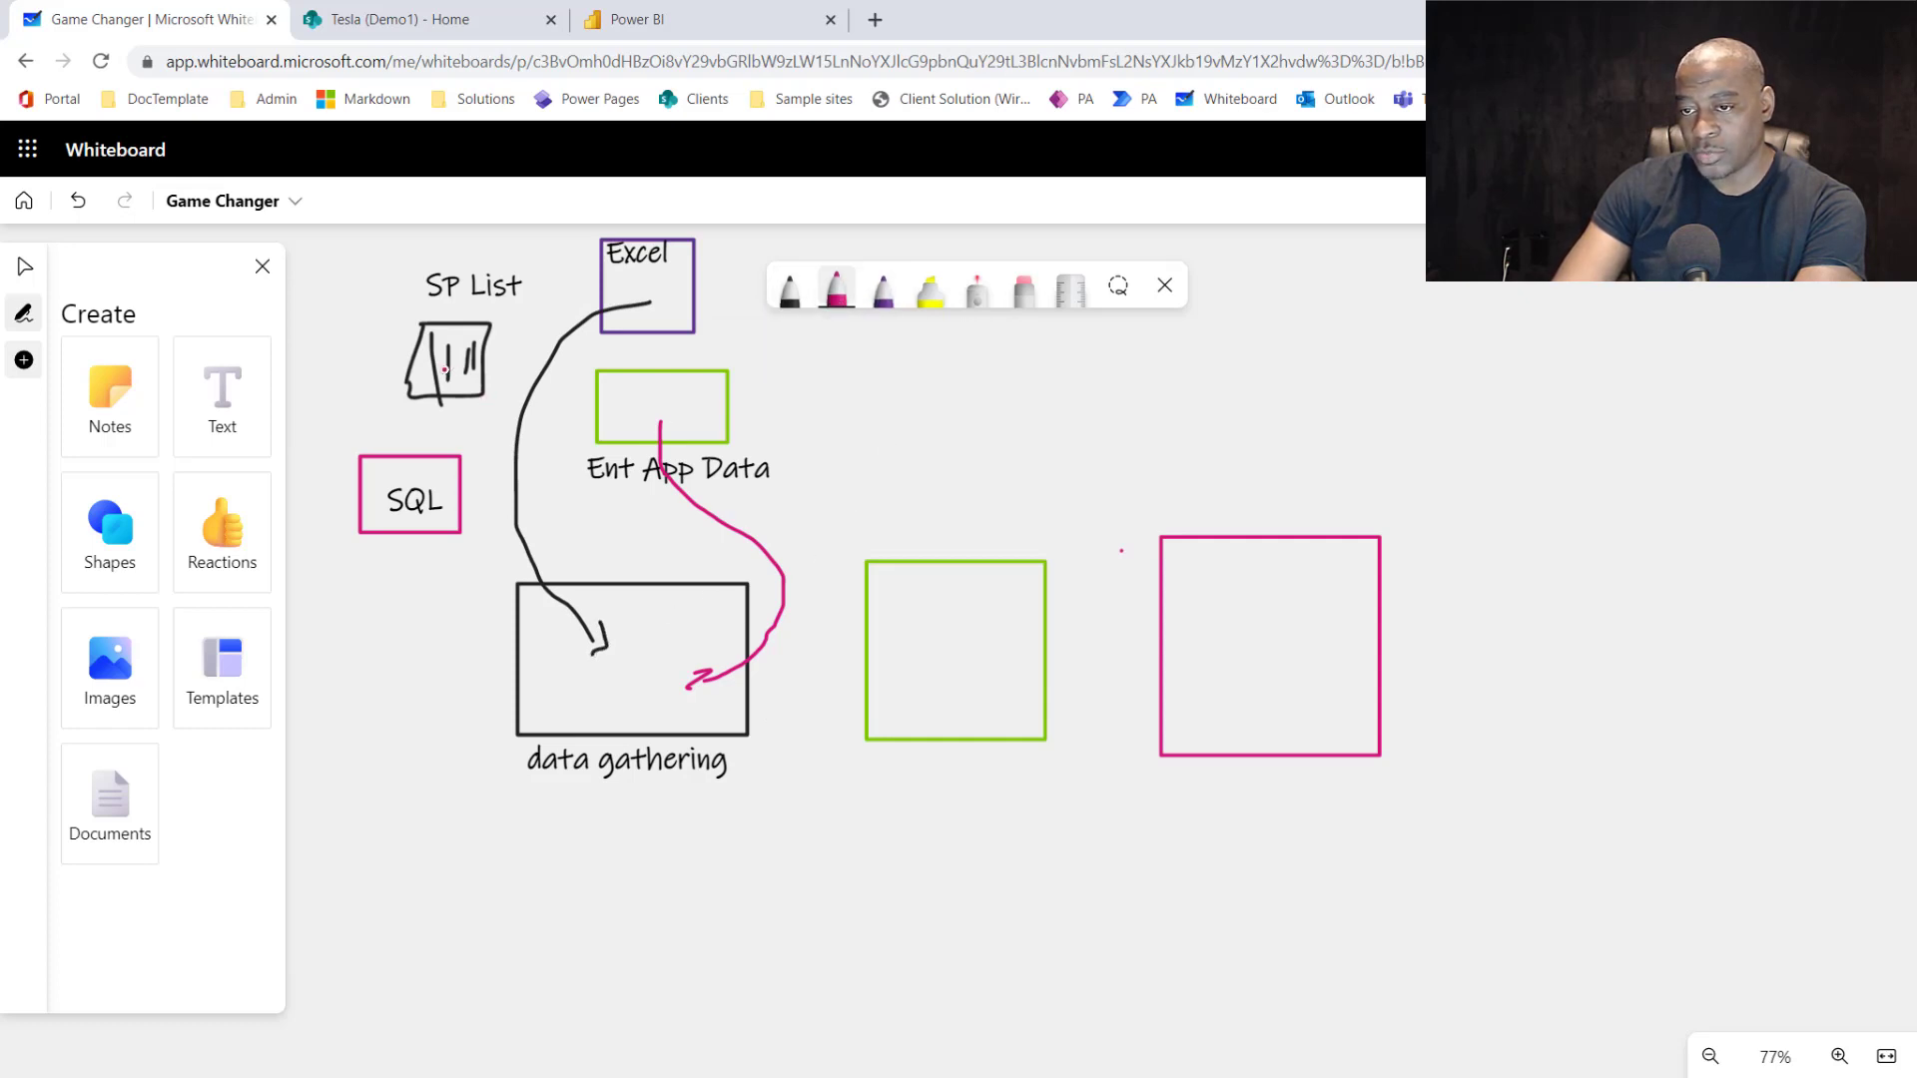
mouse_move(445, 368)
mouse_down()
mouse_move(477, 392)
mouse_move(449, 649)
mouse_move(549, 682)
mouse_up()
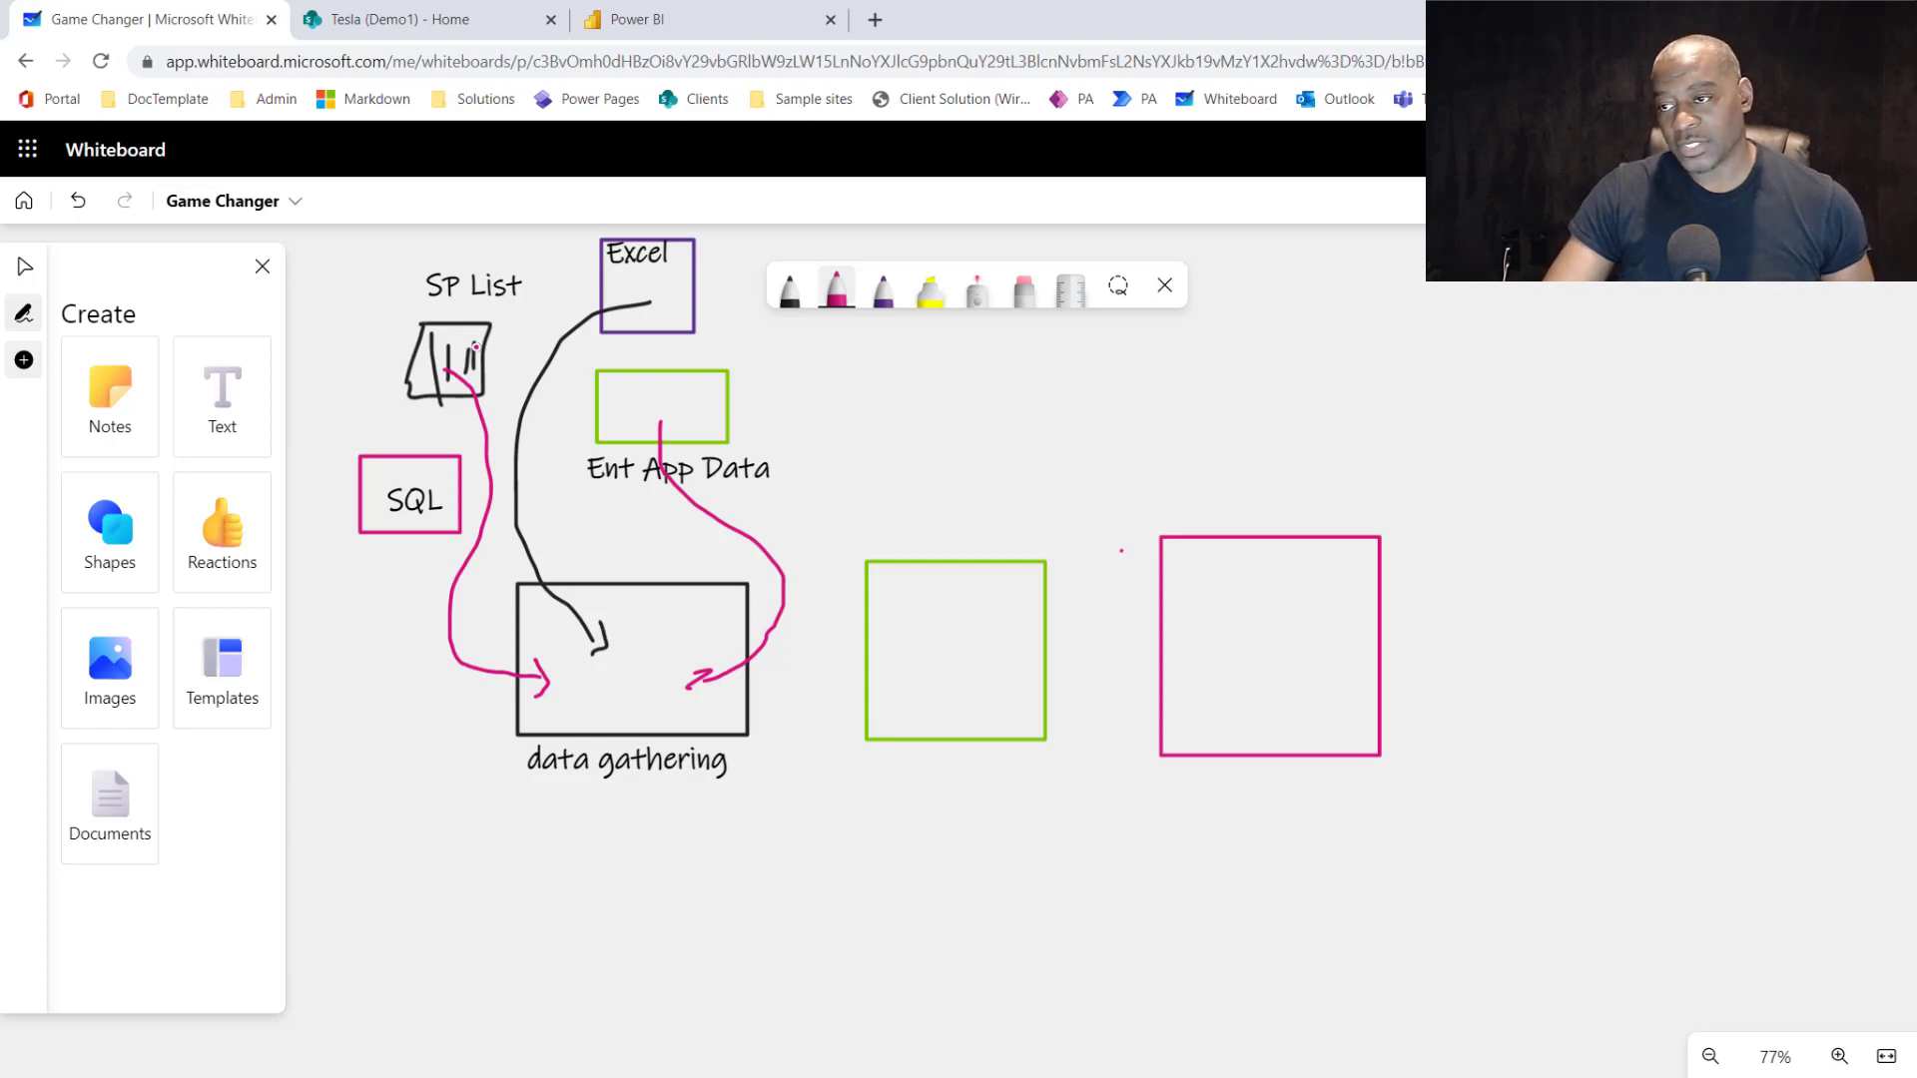
Add the label "Power Pivot" beneath the large green rectangle.
click(221, 394)
click(891, 786)
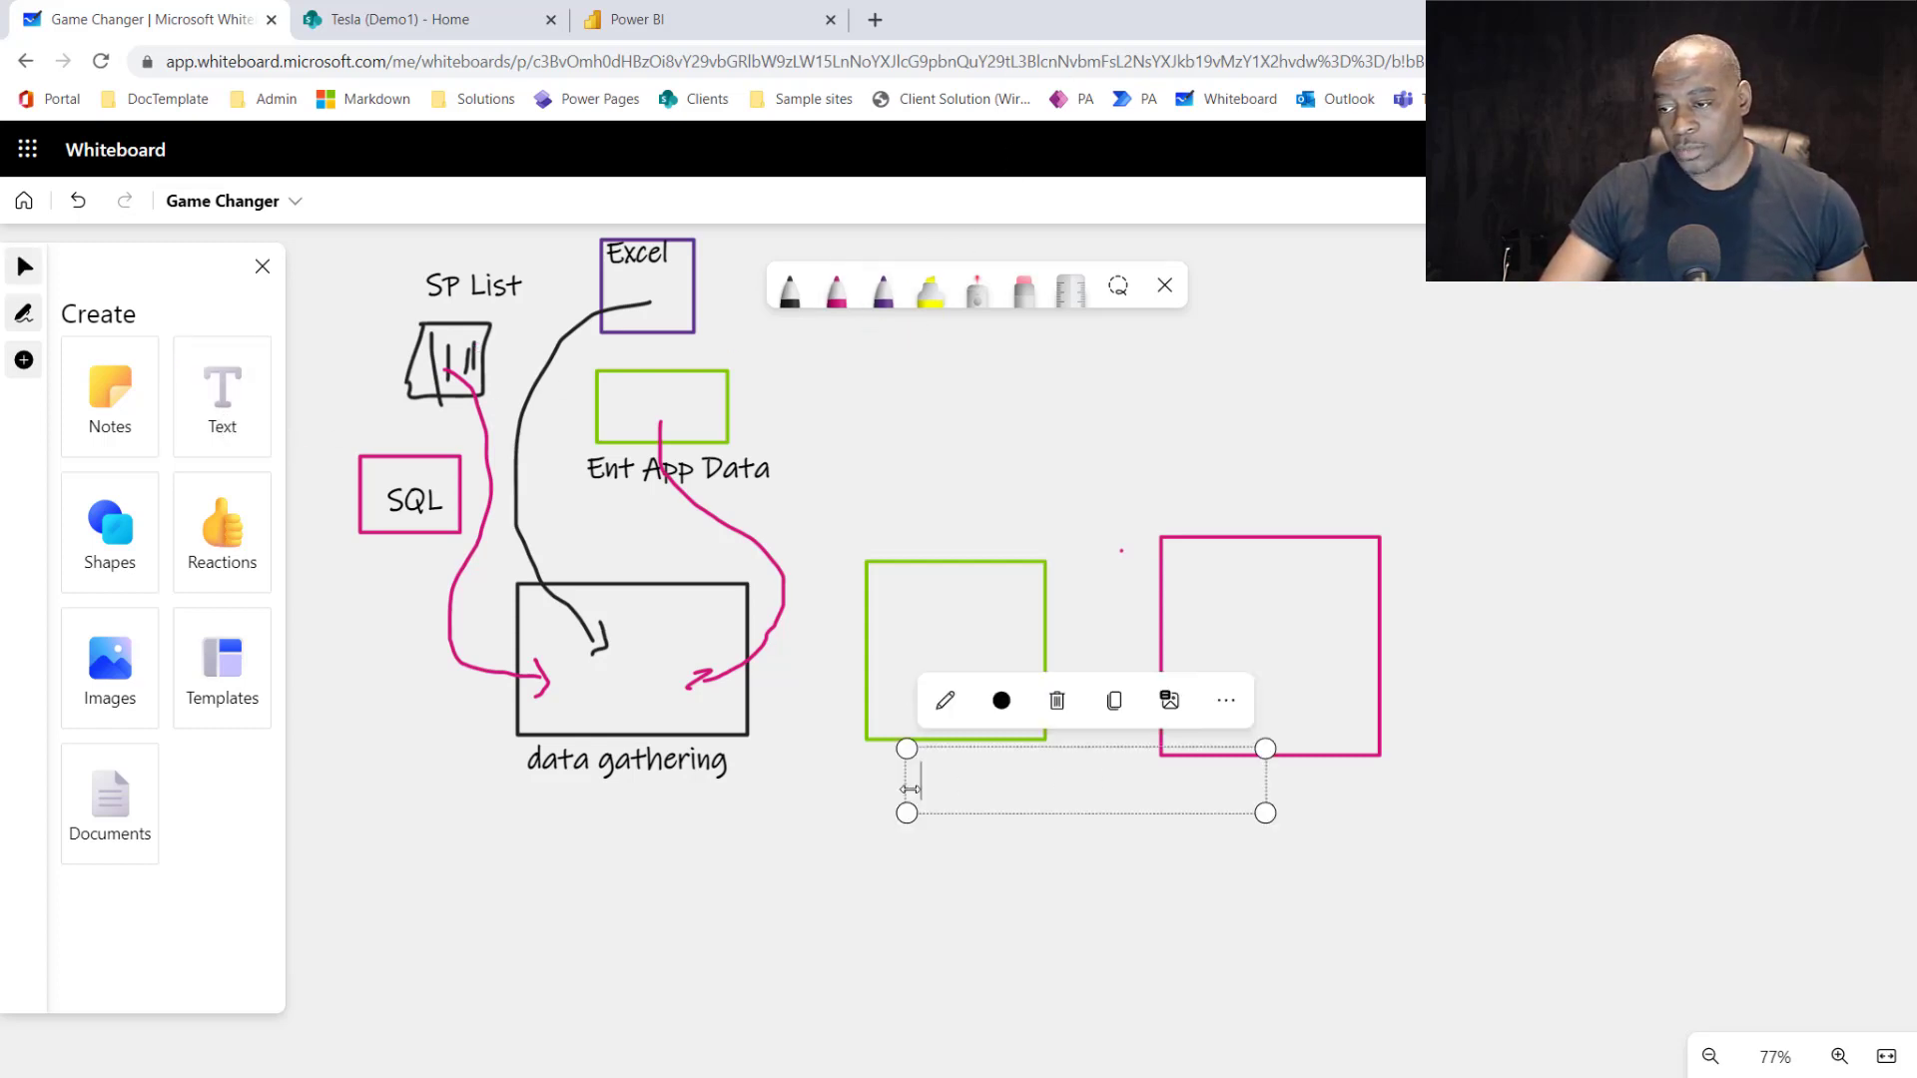
text(Power Pivot)
scroll(994, 826, down, 1)
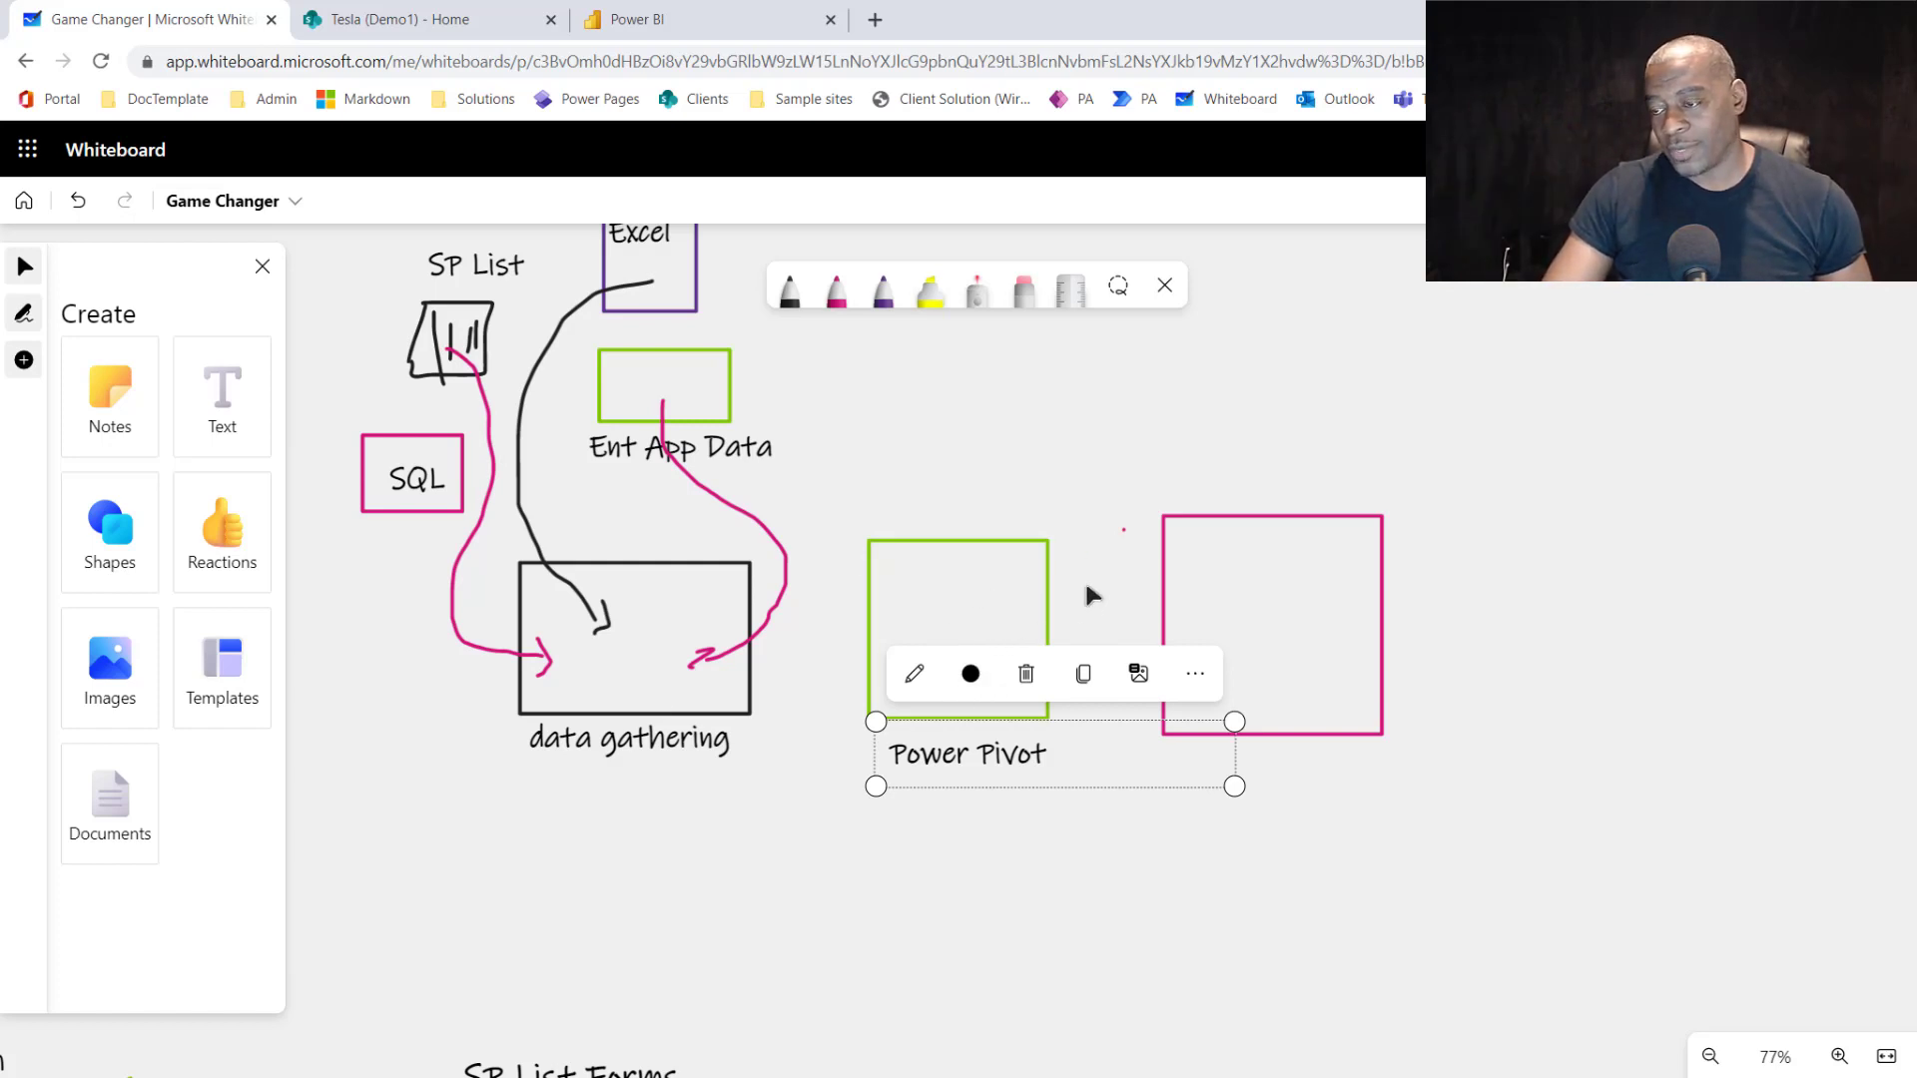
drag(1123, 538, 1124, 531)
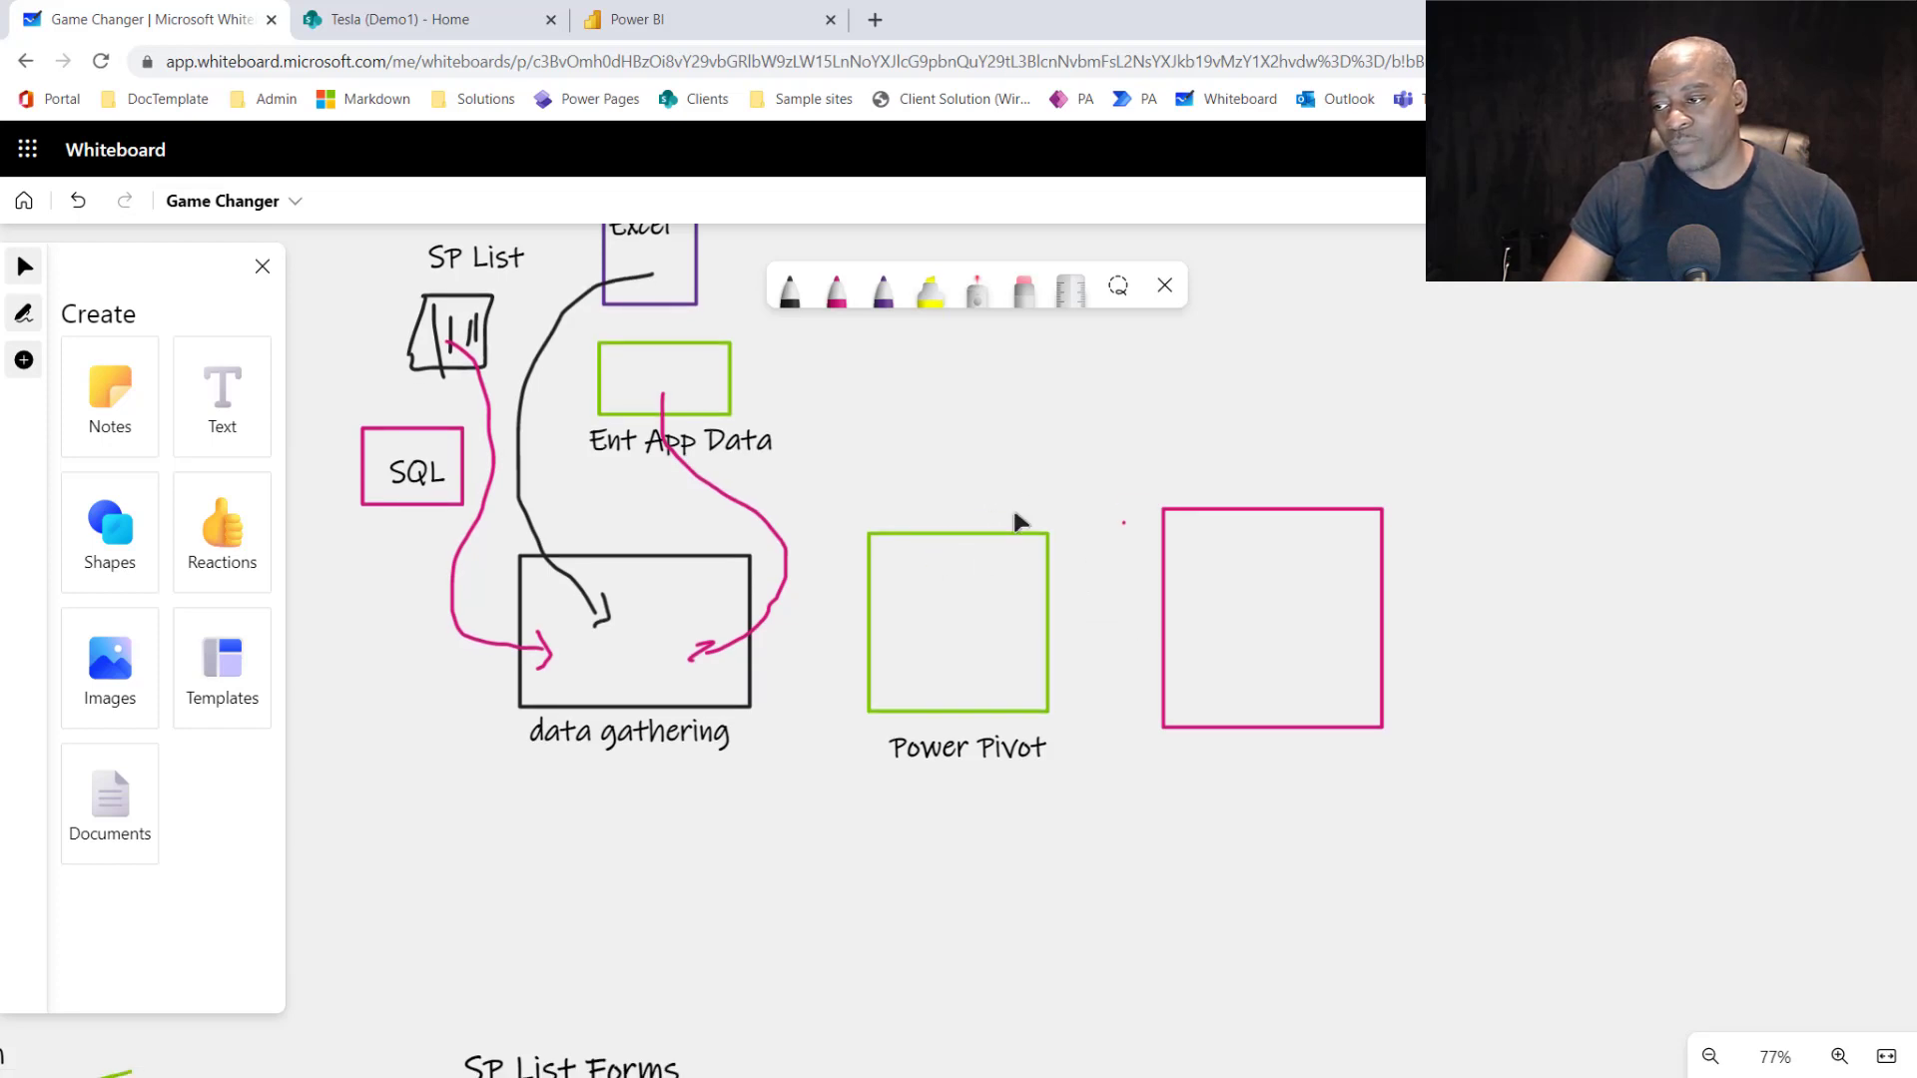
Label the large magenta rectangle "Visualization" beneath it and sketch a small purple report visual inside it.
click(872, 308)
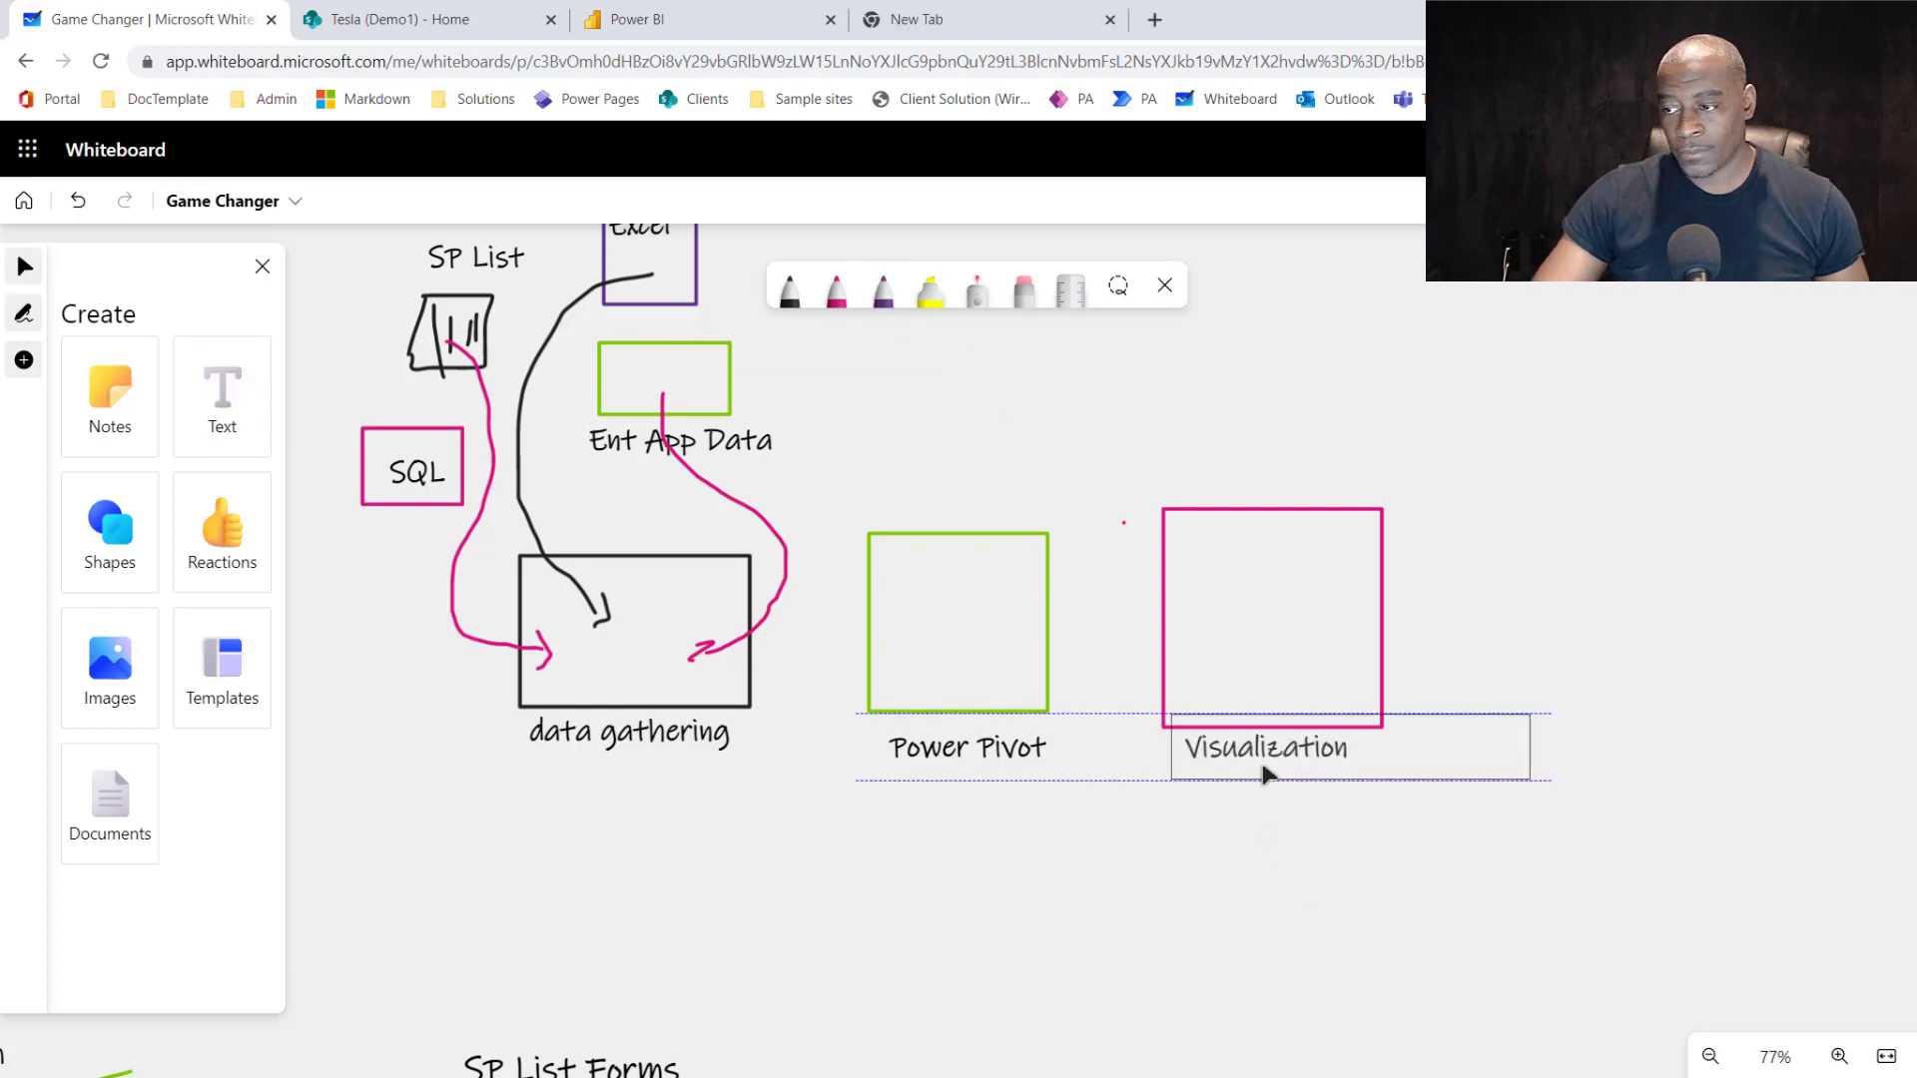
drag(1262, 766, 1269, 777)
click(1572, 521)
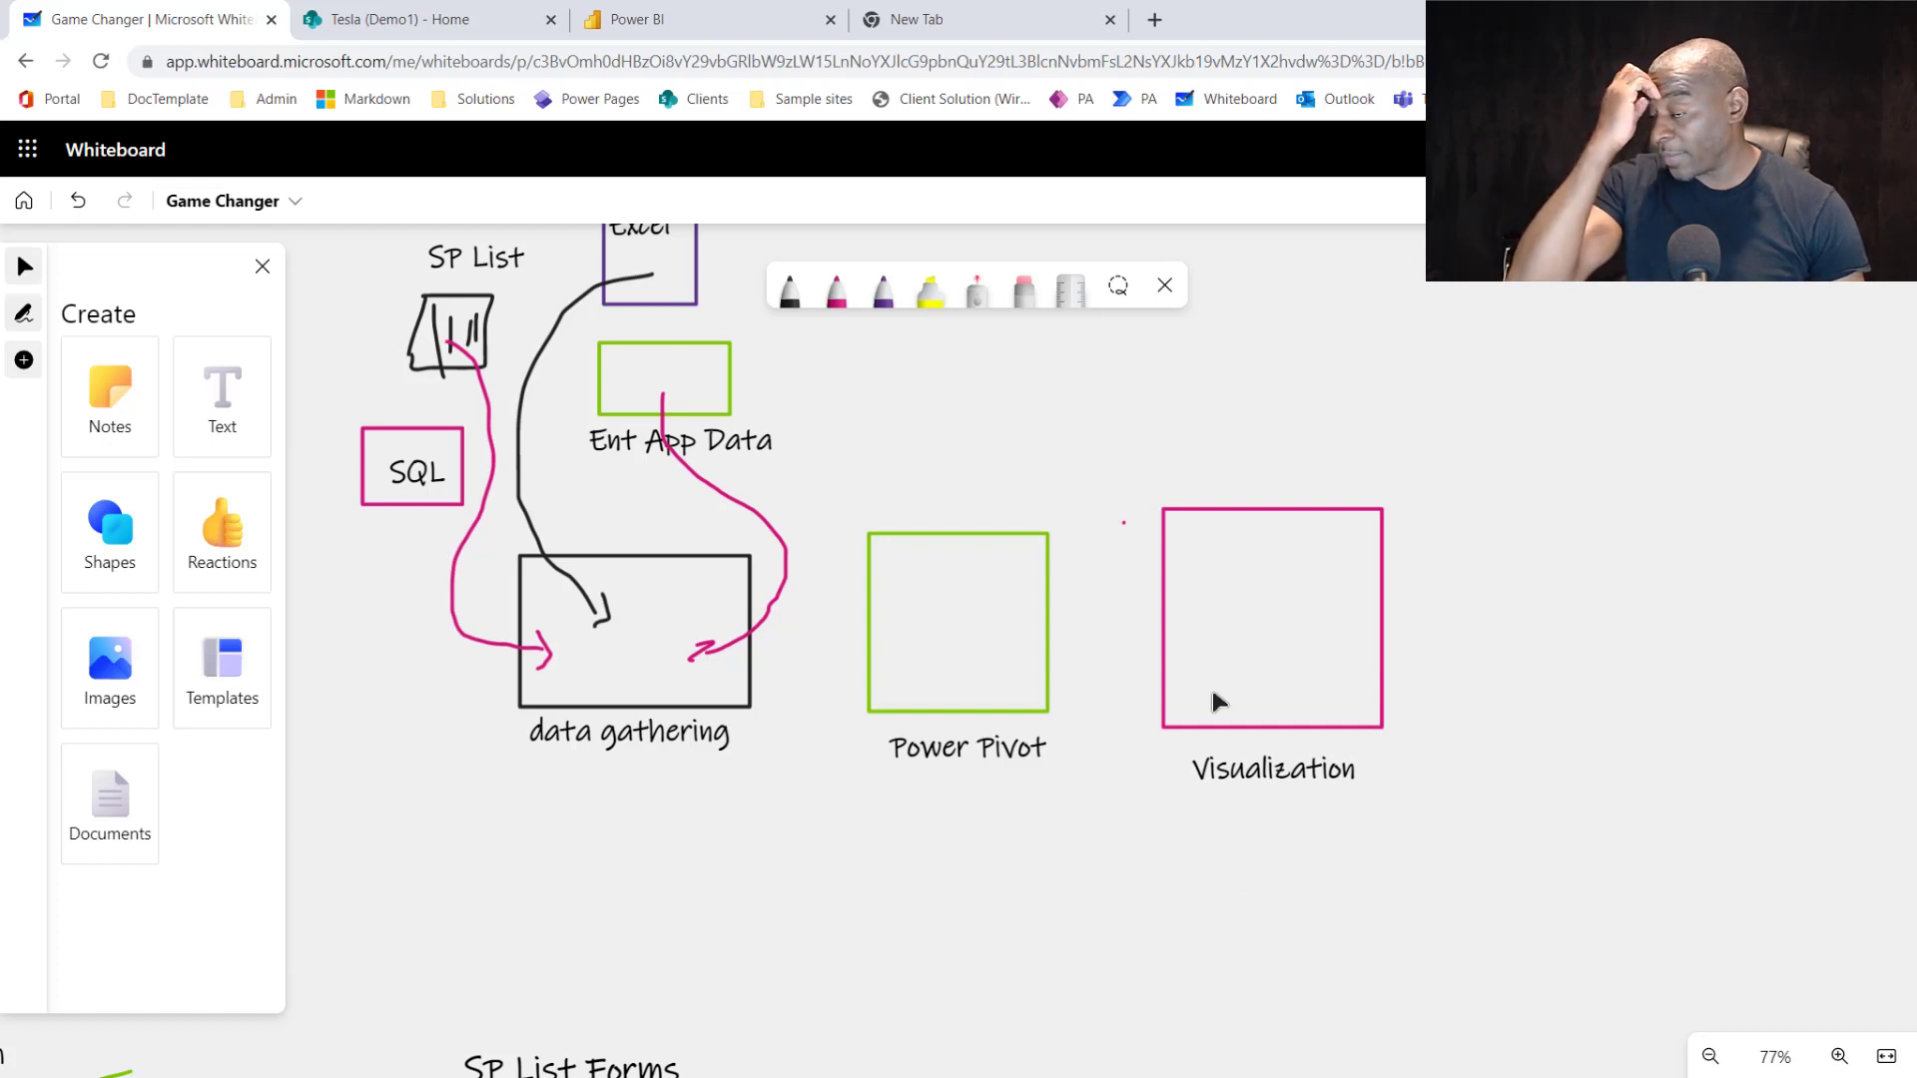
click(893, 301)
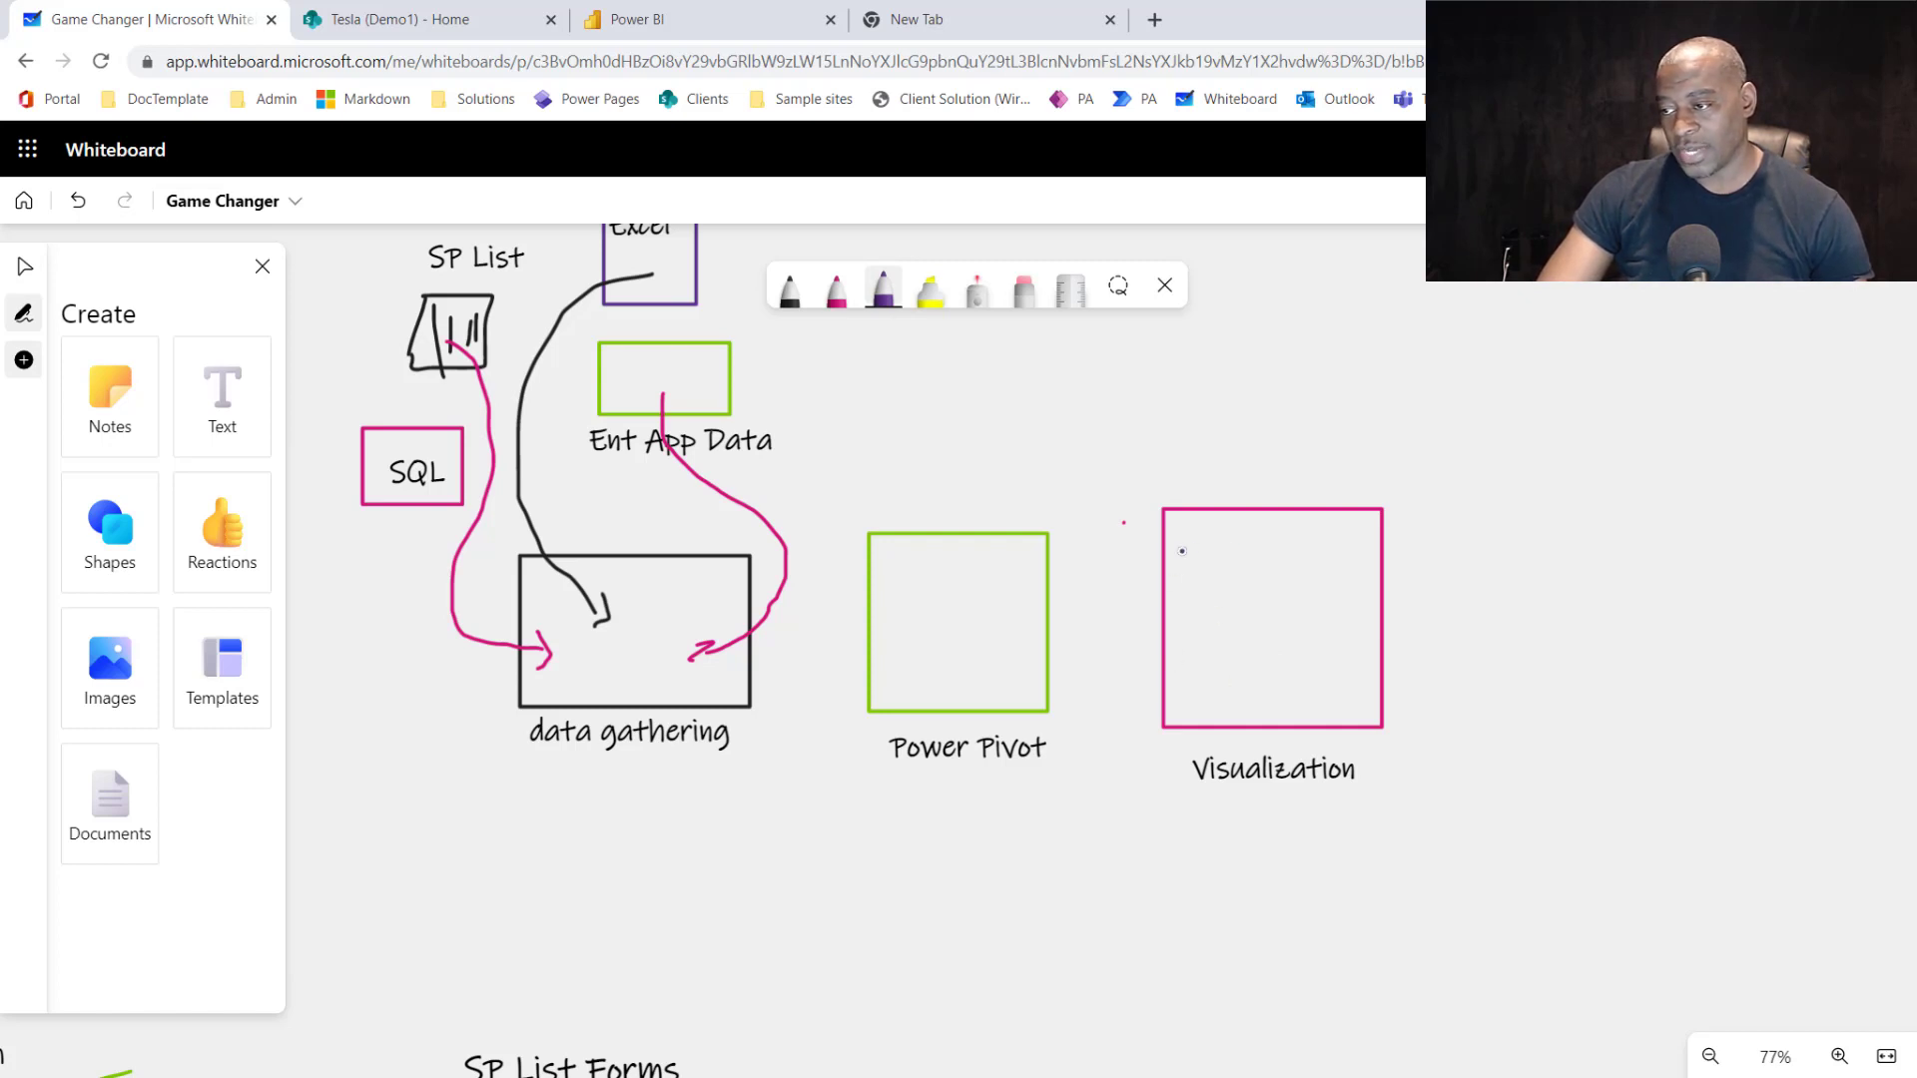
mouse_move(1174, 551)
mouse_down()
mouse_move(1268, 544)
mouse_move(1274, 601)
mouse_move(1198, 612)
mouse_move(1227, 570)
mouse_move(1196, 605)
mouse_move(1218, 606)
mouse_up()
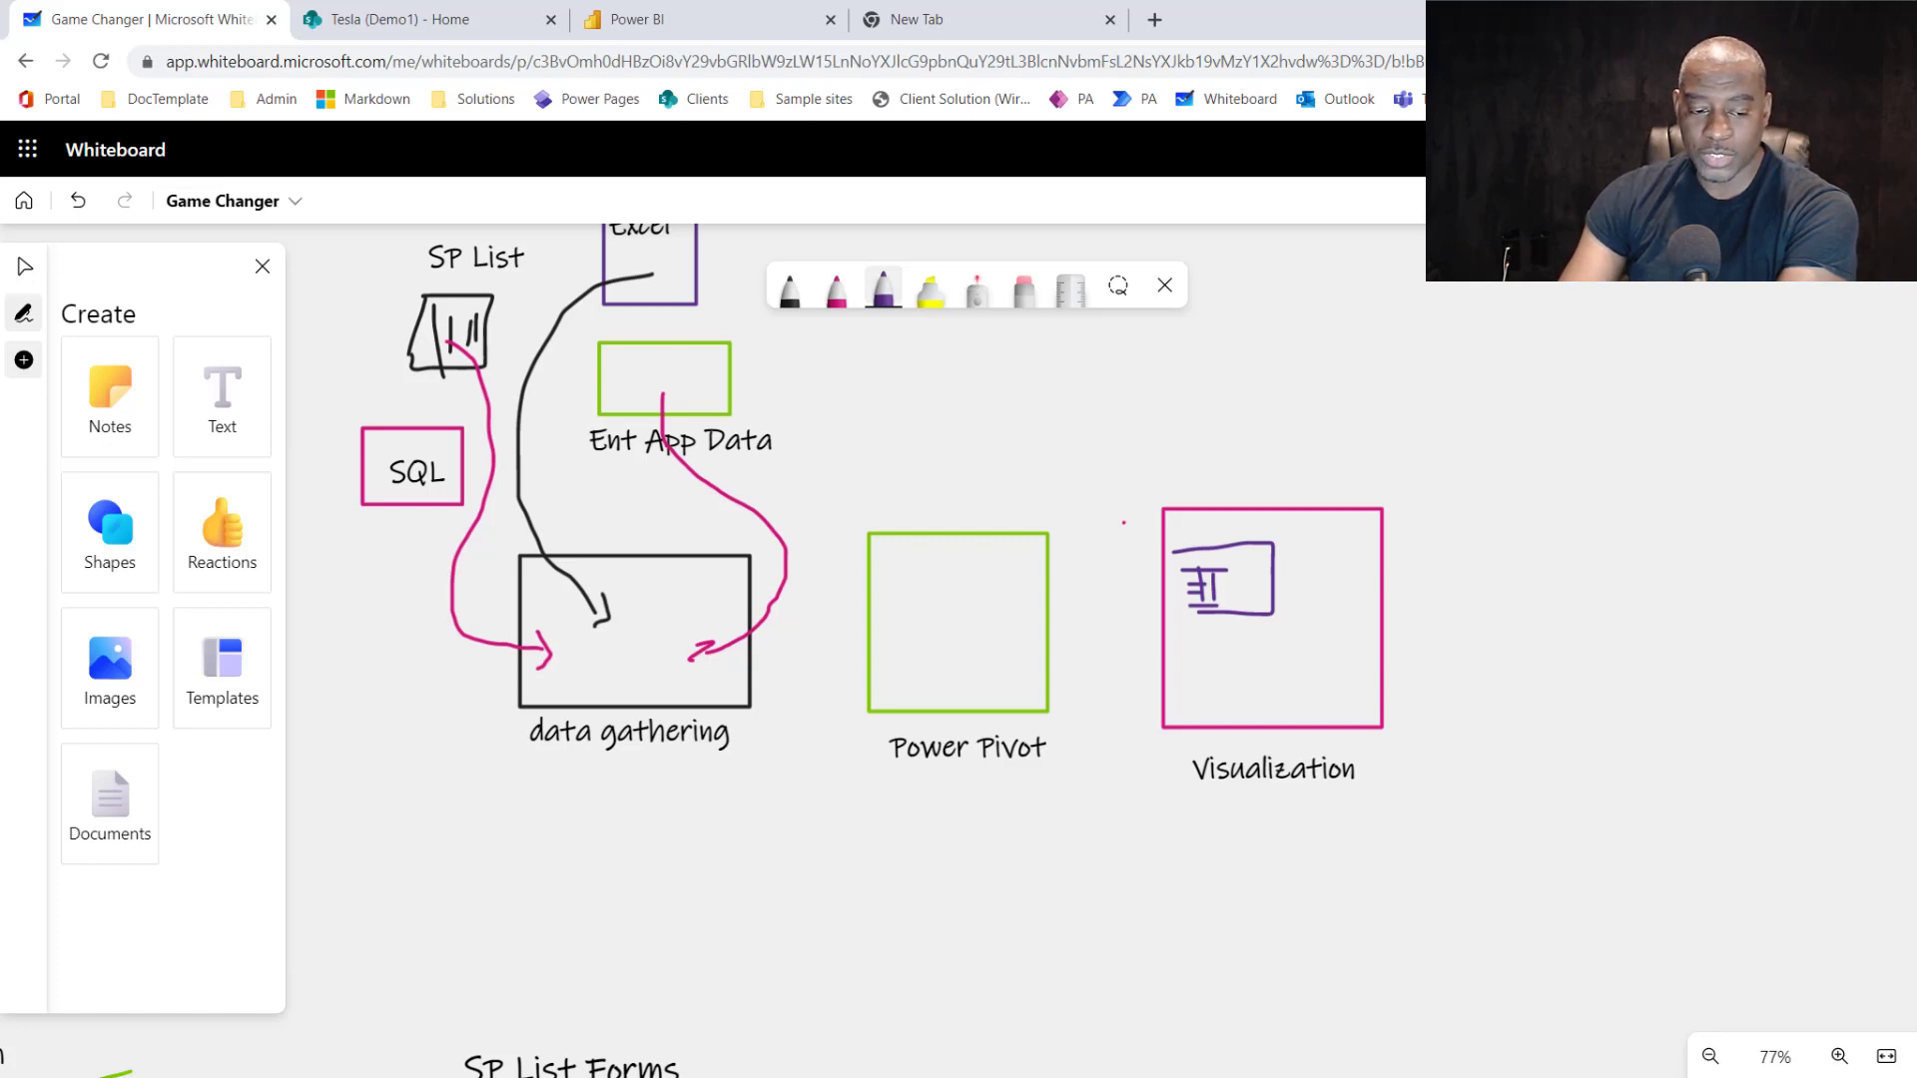
Switch to Power BI Desktop and choose the Excel workbook Tesla Orders Main.xlsx as a data source.
key(alt+Tab)
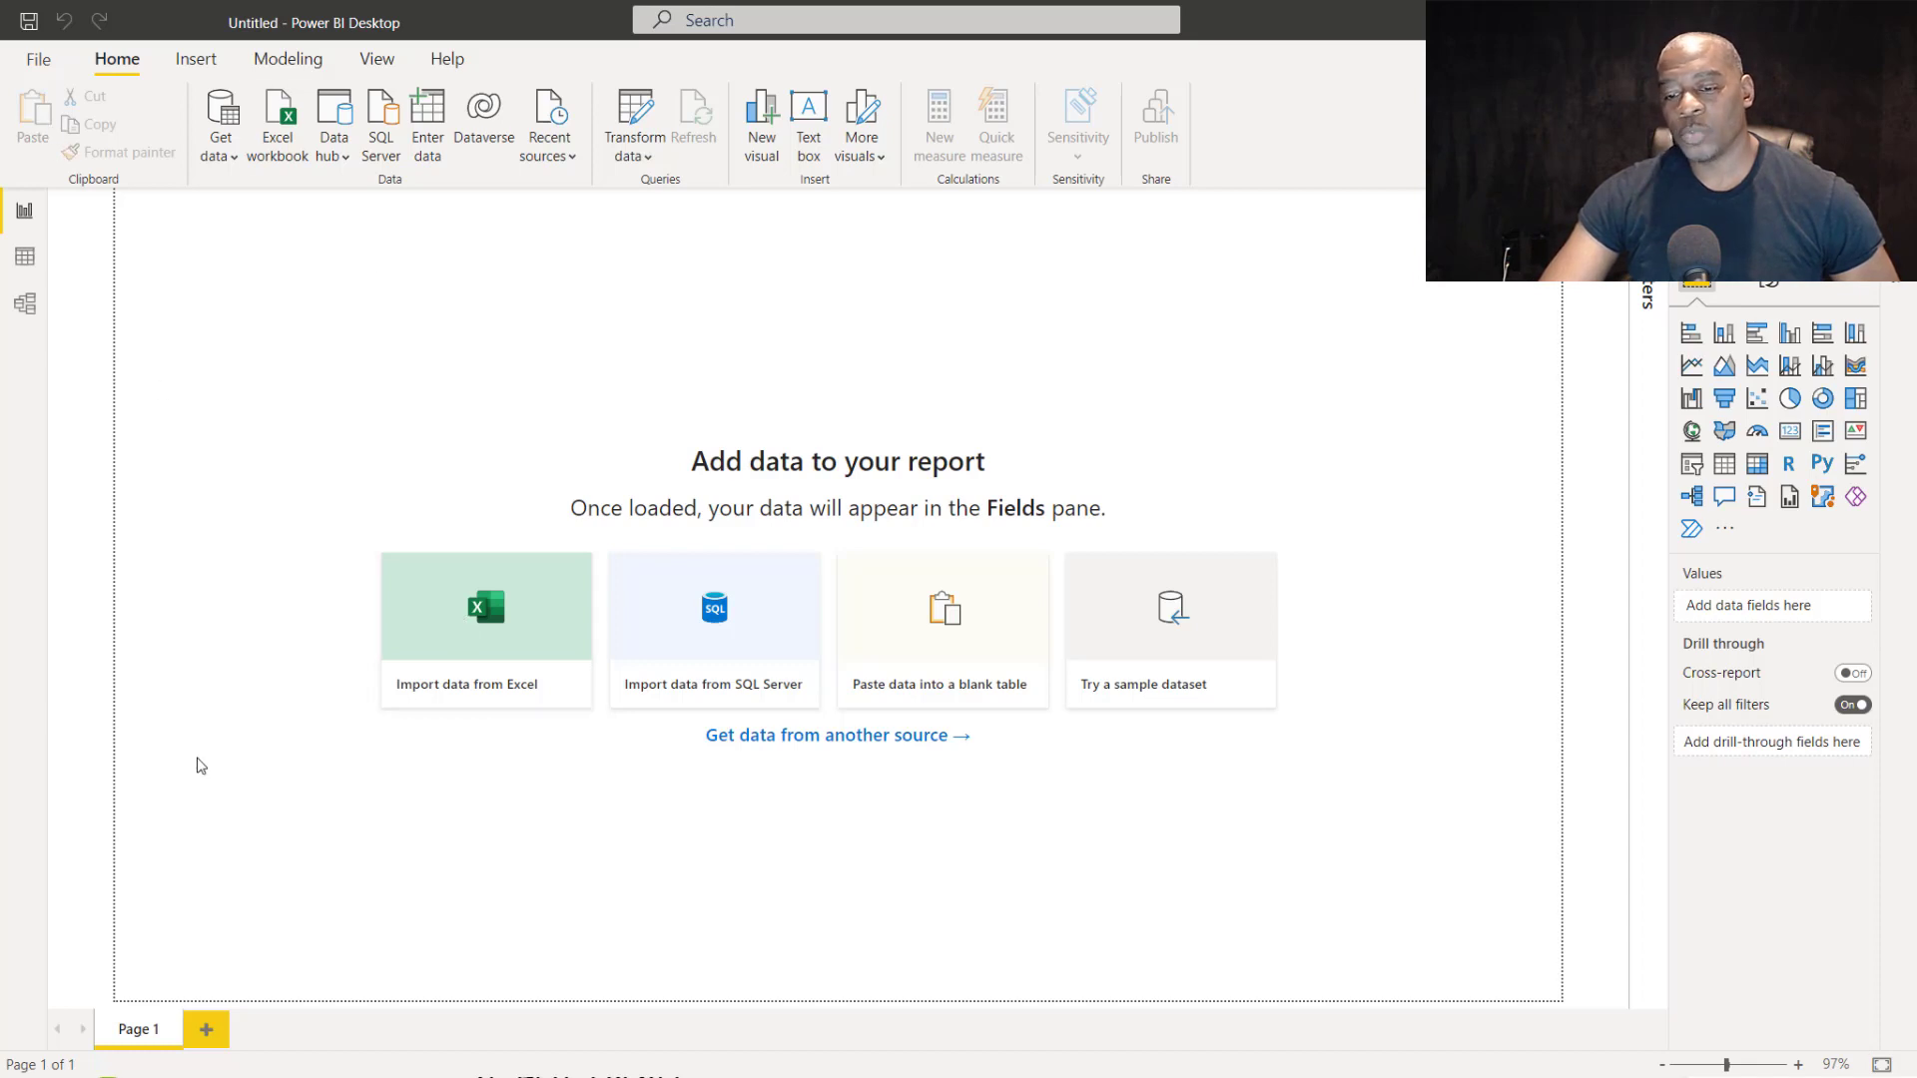
click(222, 160)
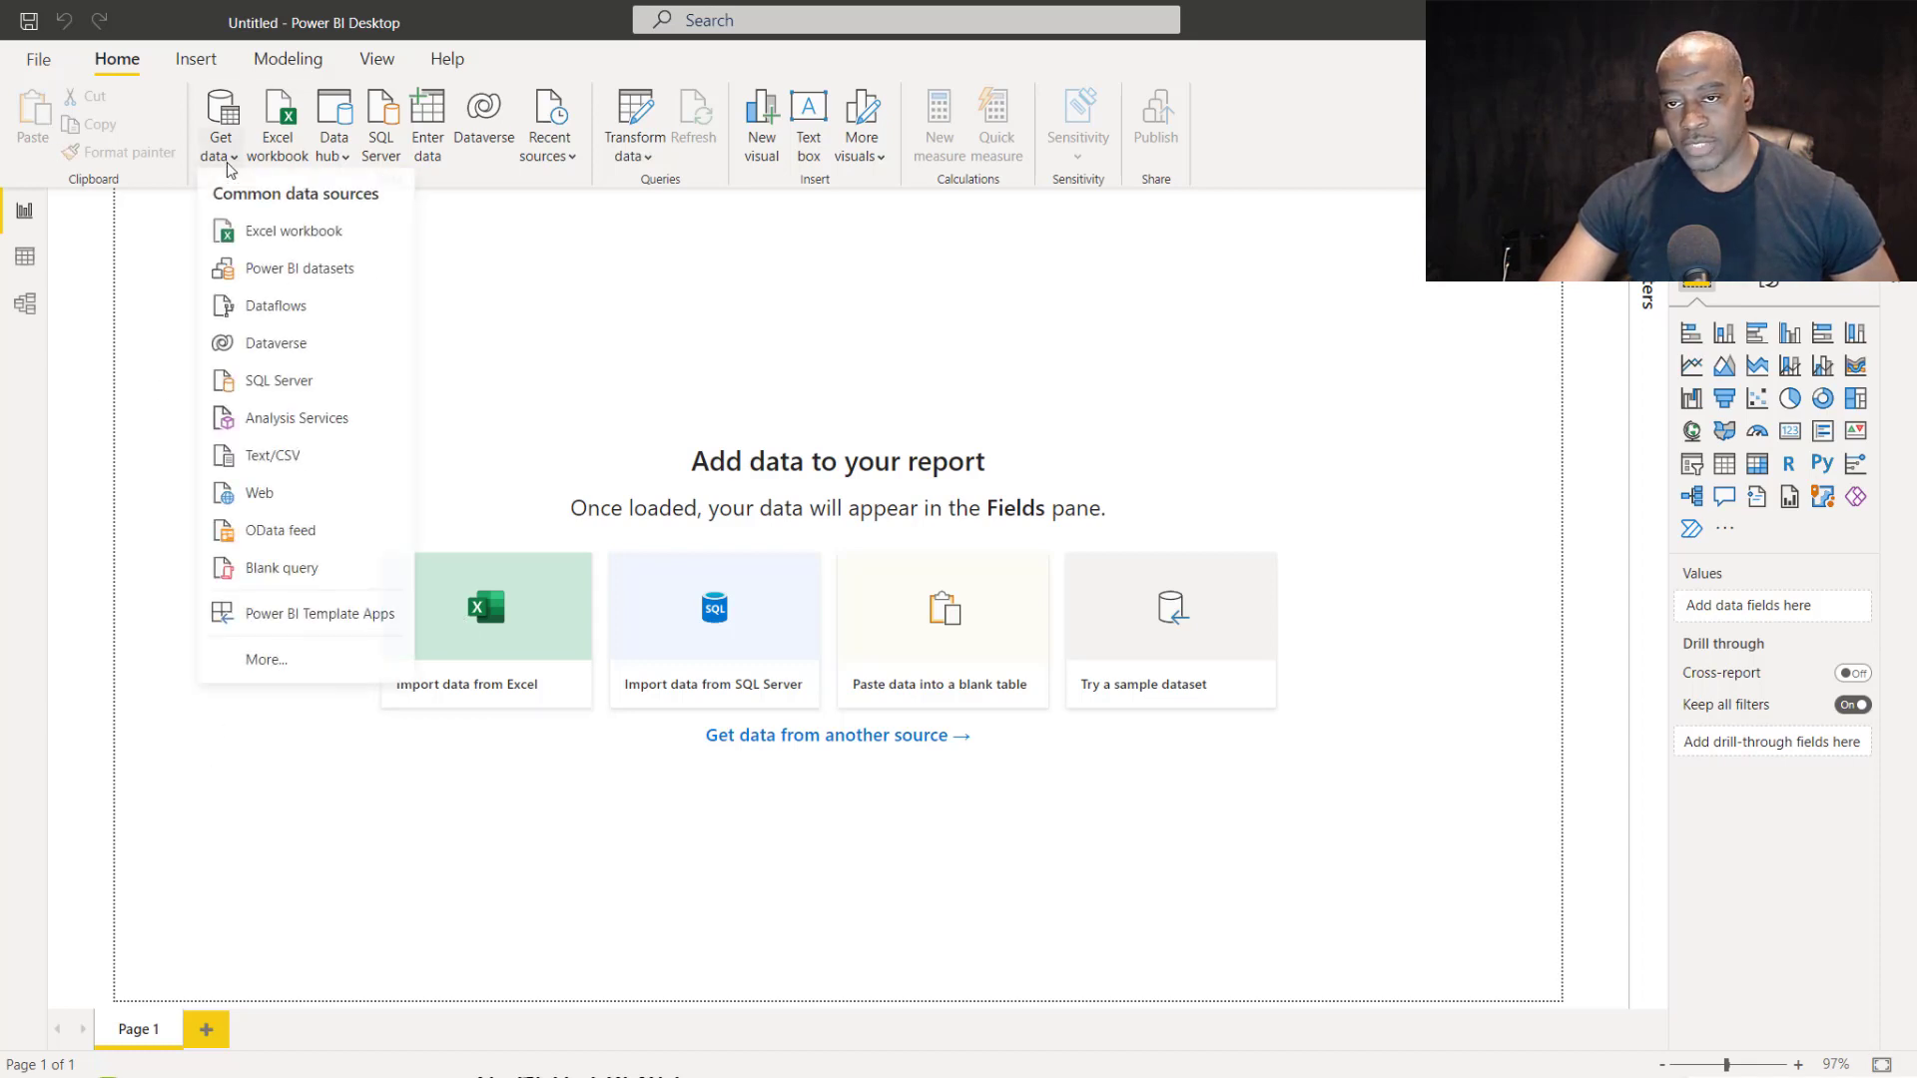
click(256, 245)
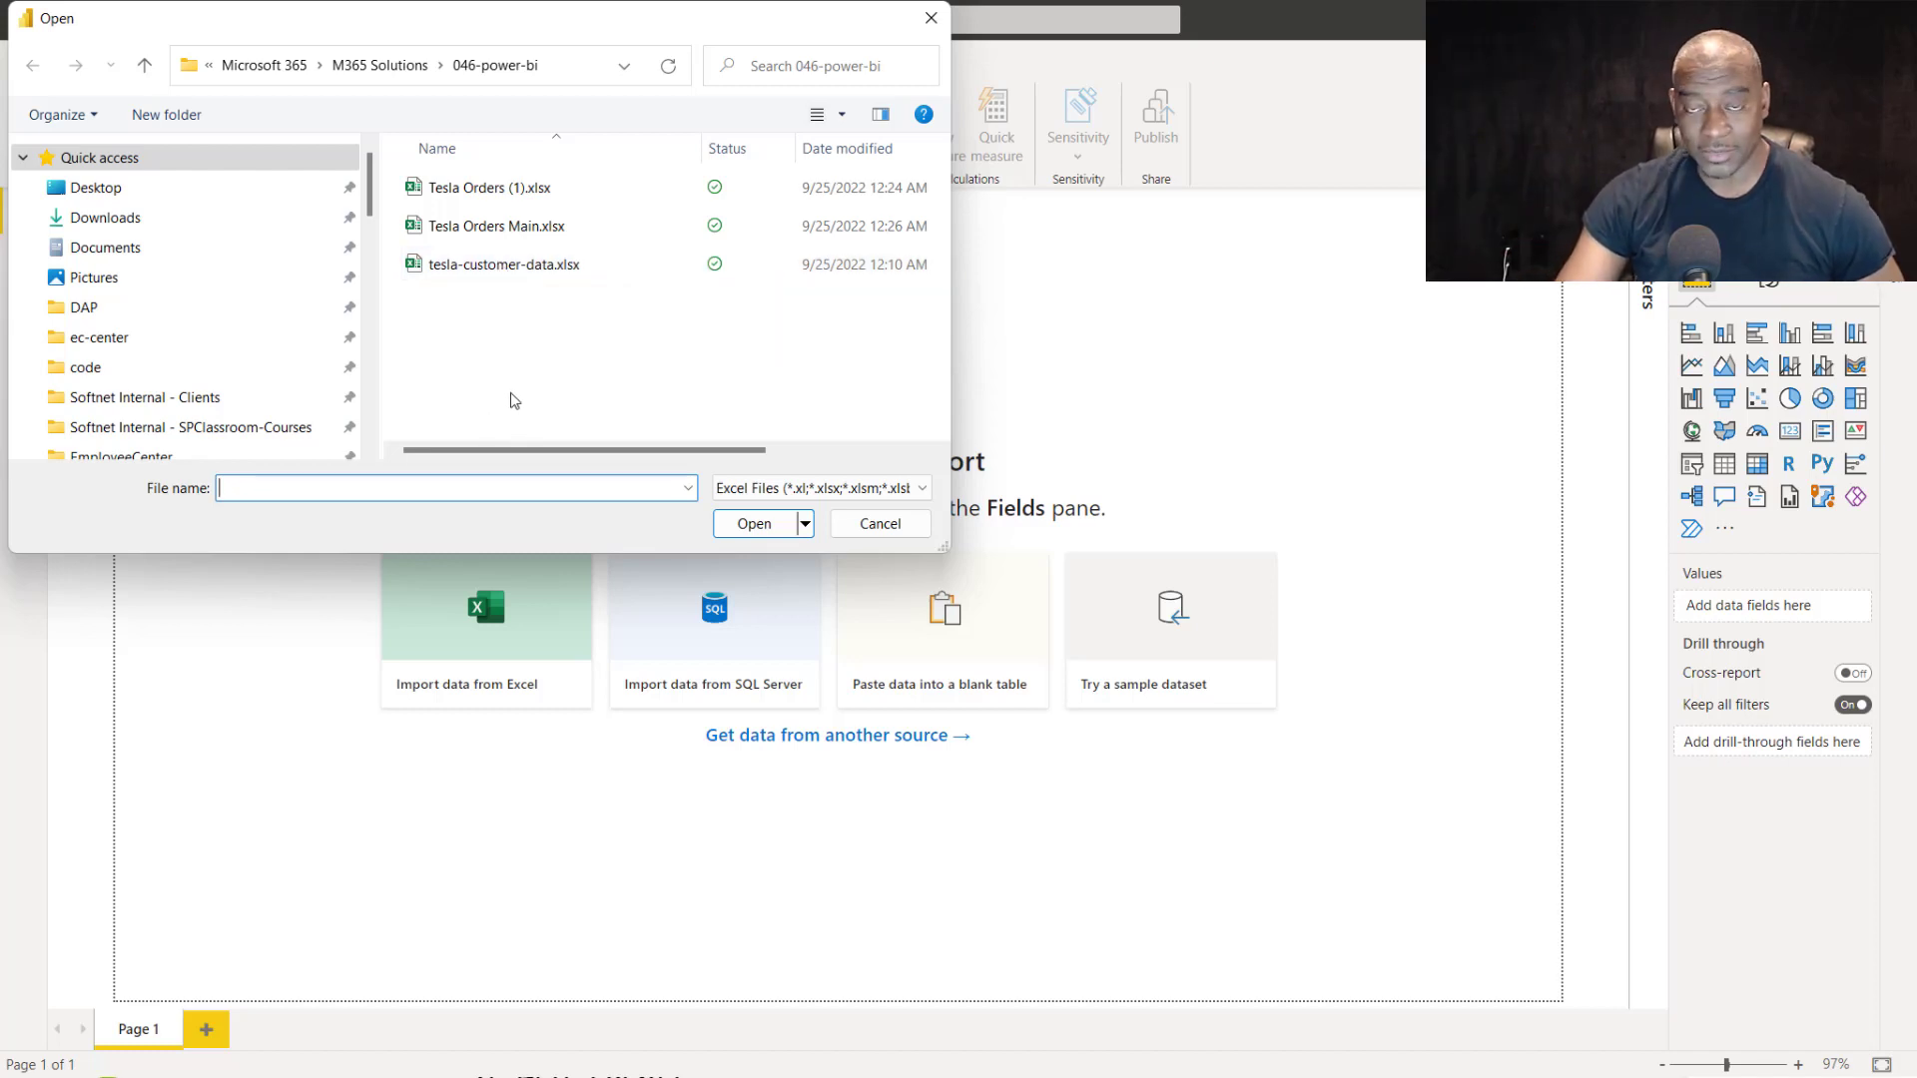
click(478, 234)
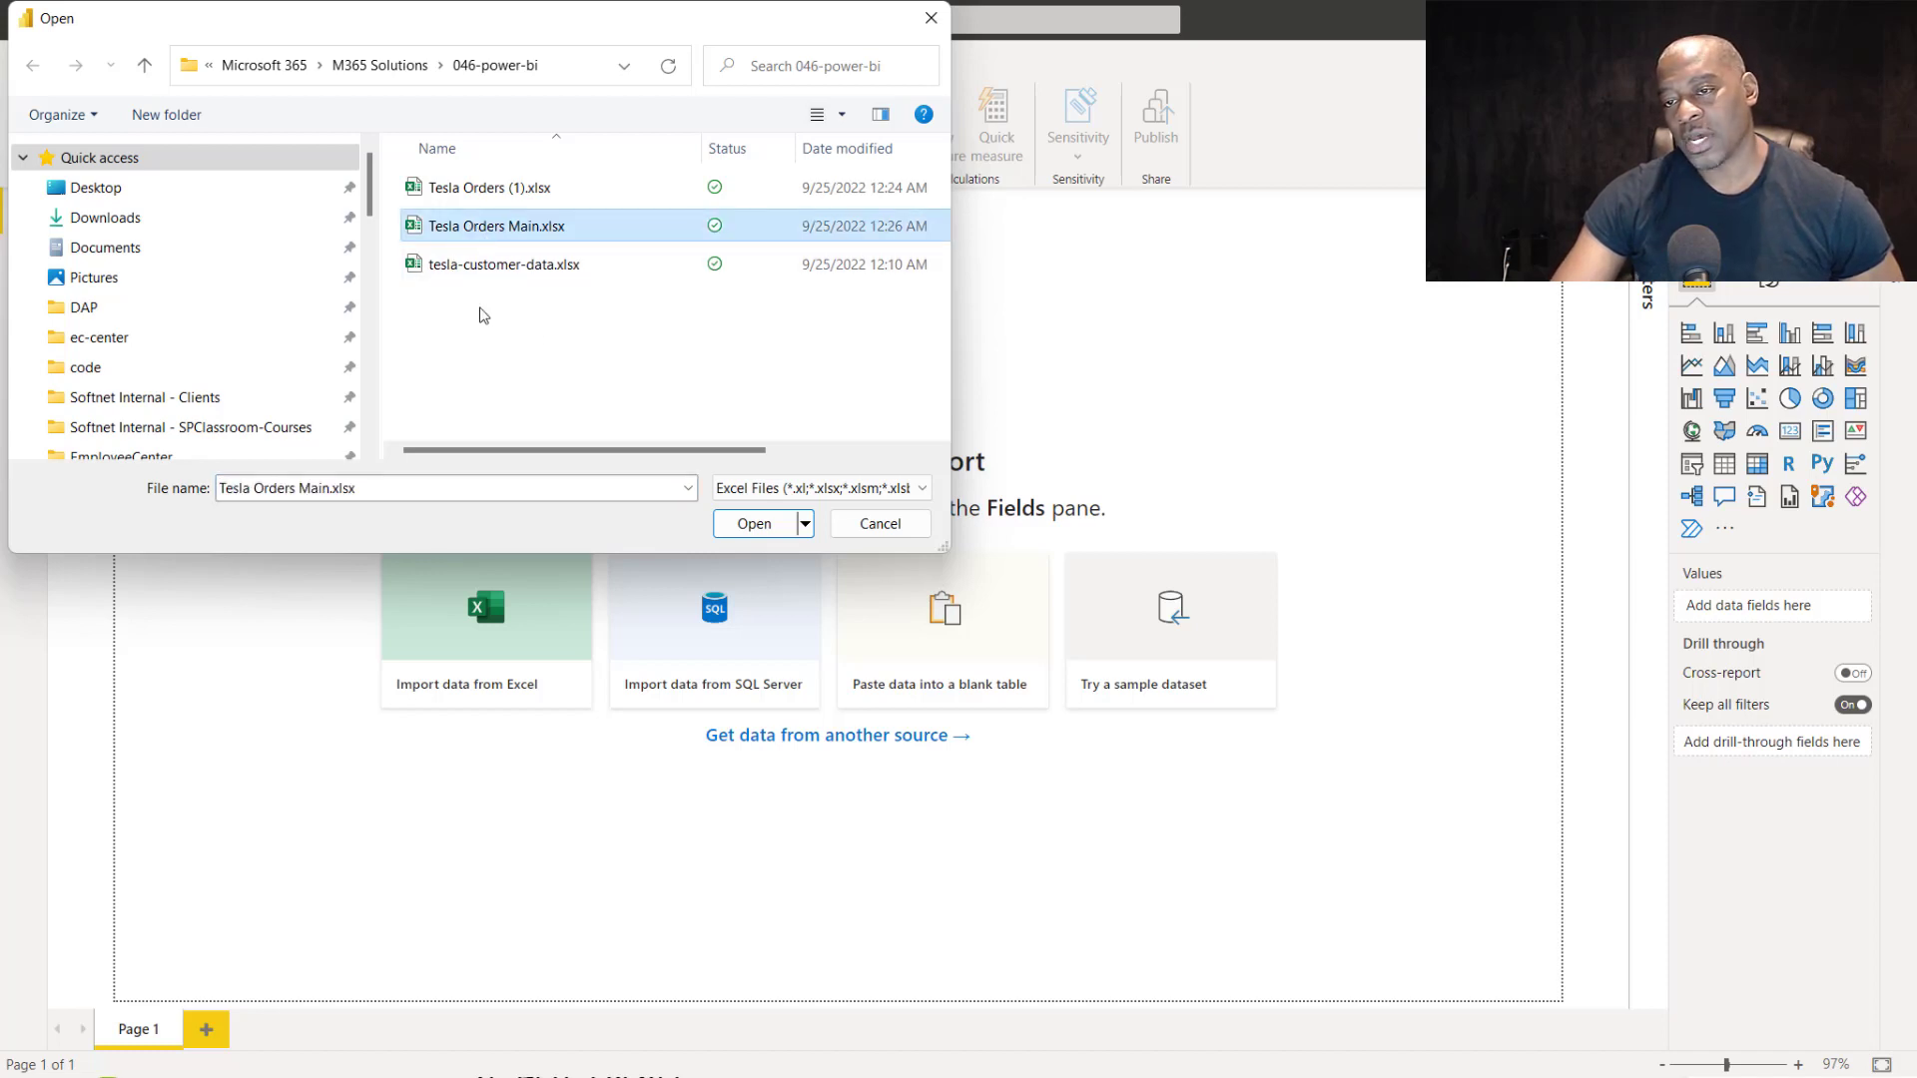
click(778, 535)
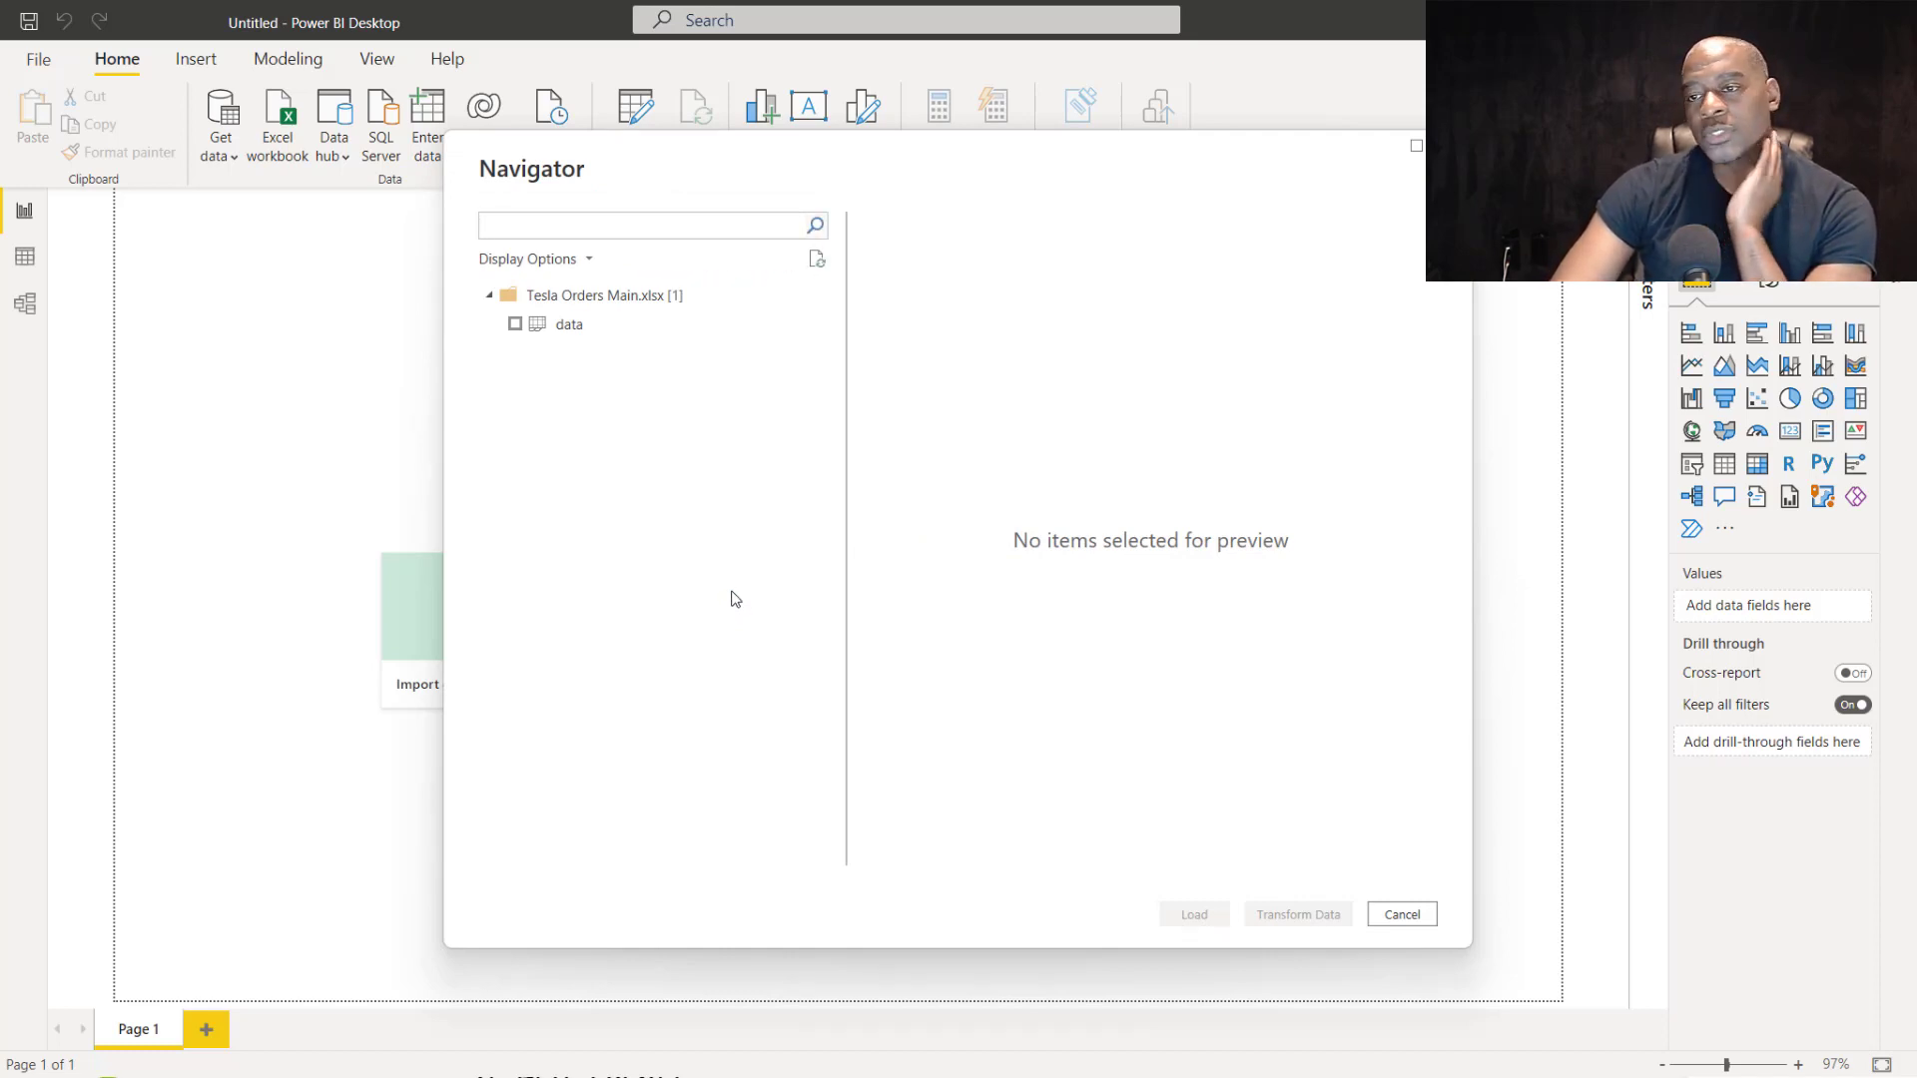
Load the data sheet from the orders workbook into the report and expand the loaded table's field list.
click(515, 325)
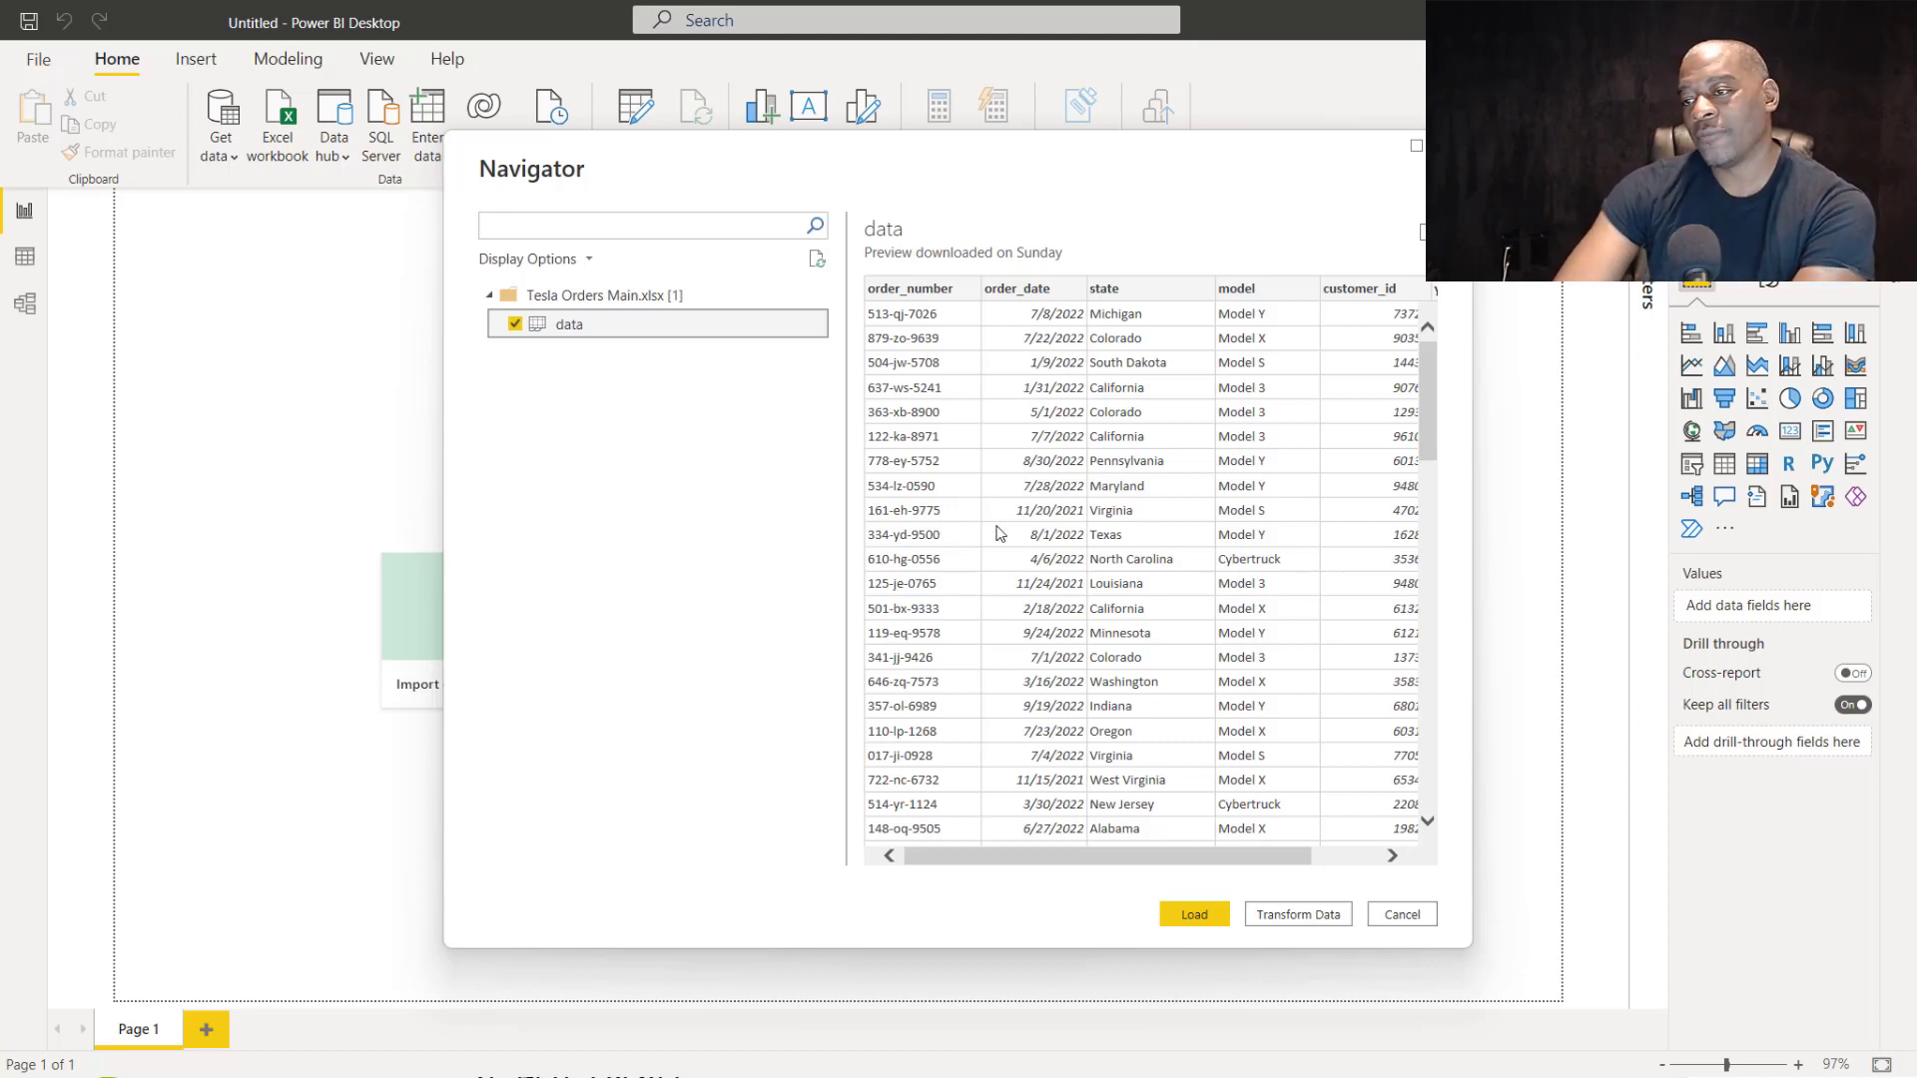
drag(998, 856, 1060, 857)
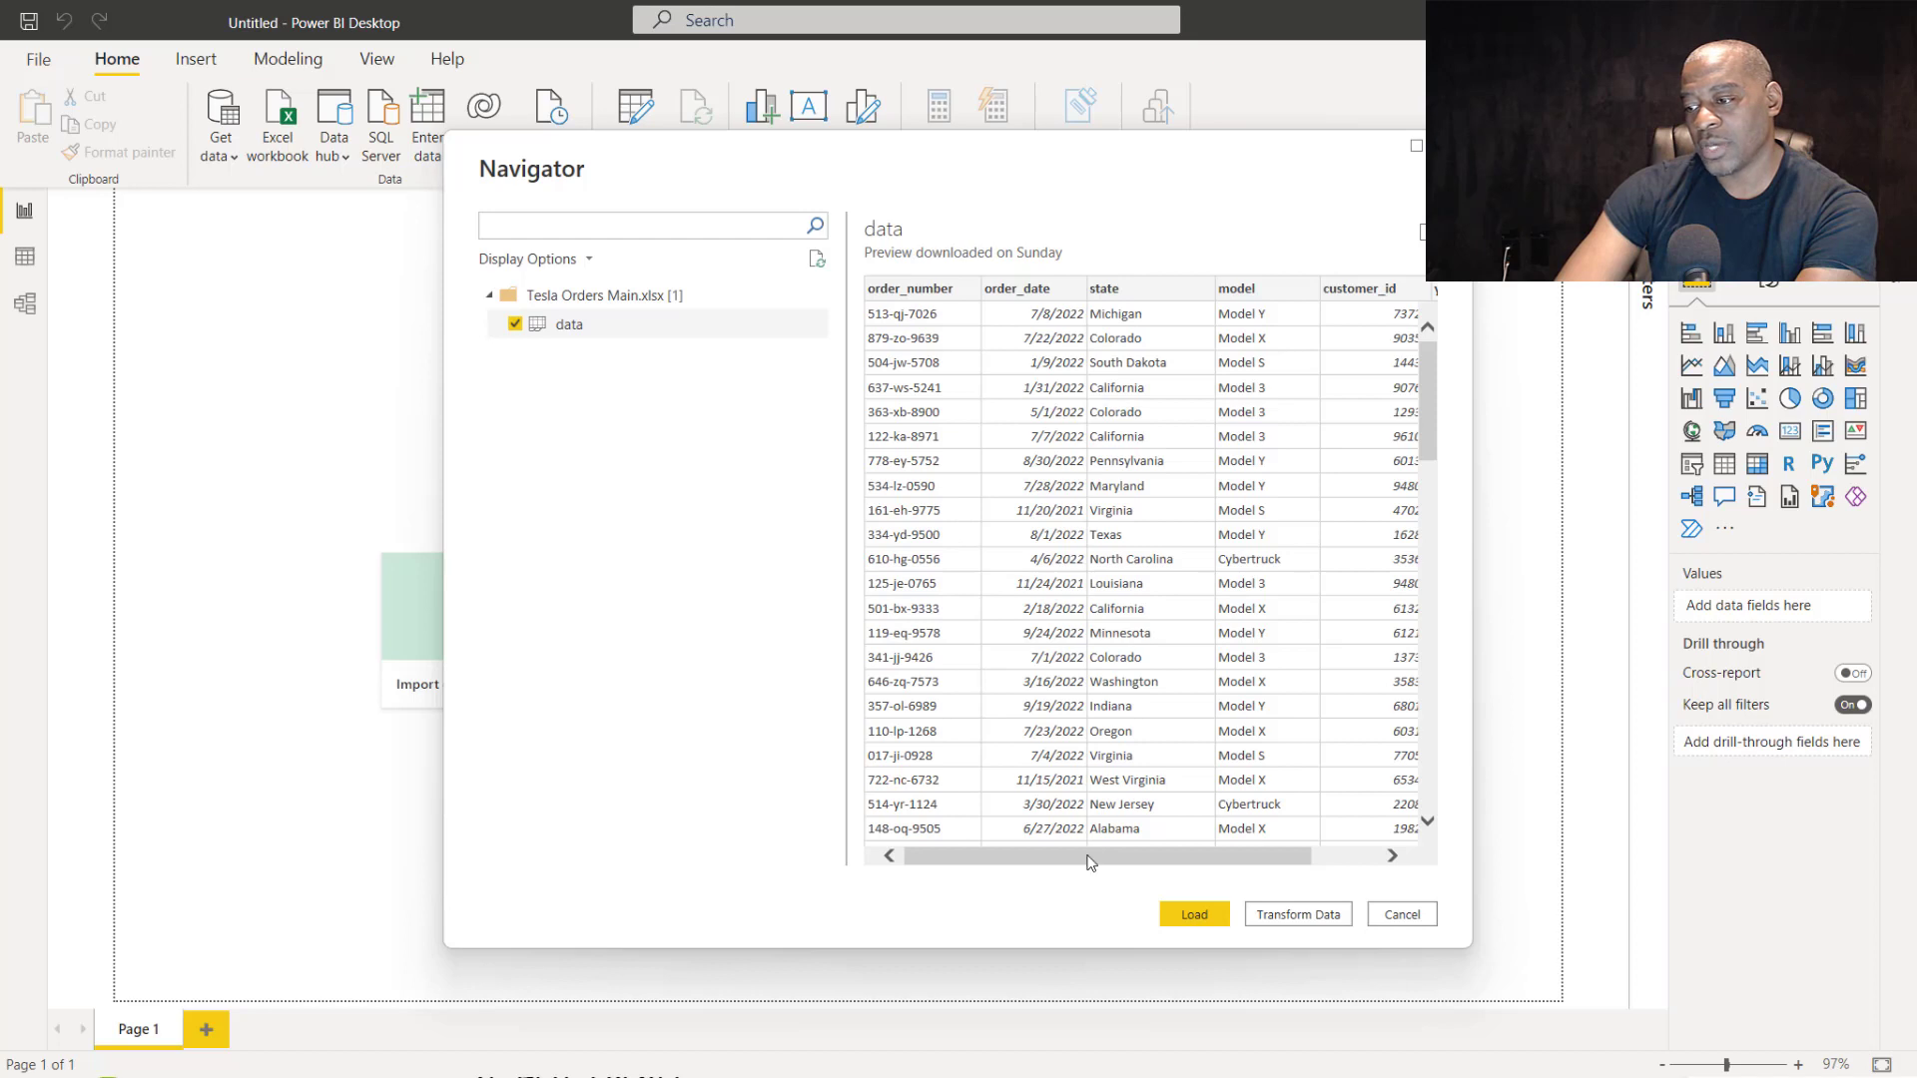
drag(1091, 863, 1176, 863)
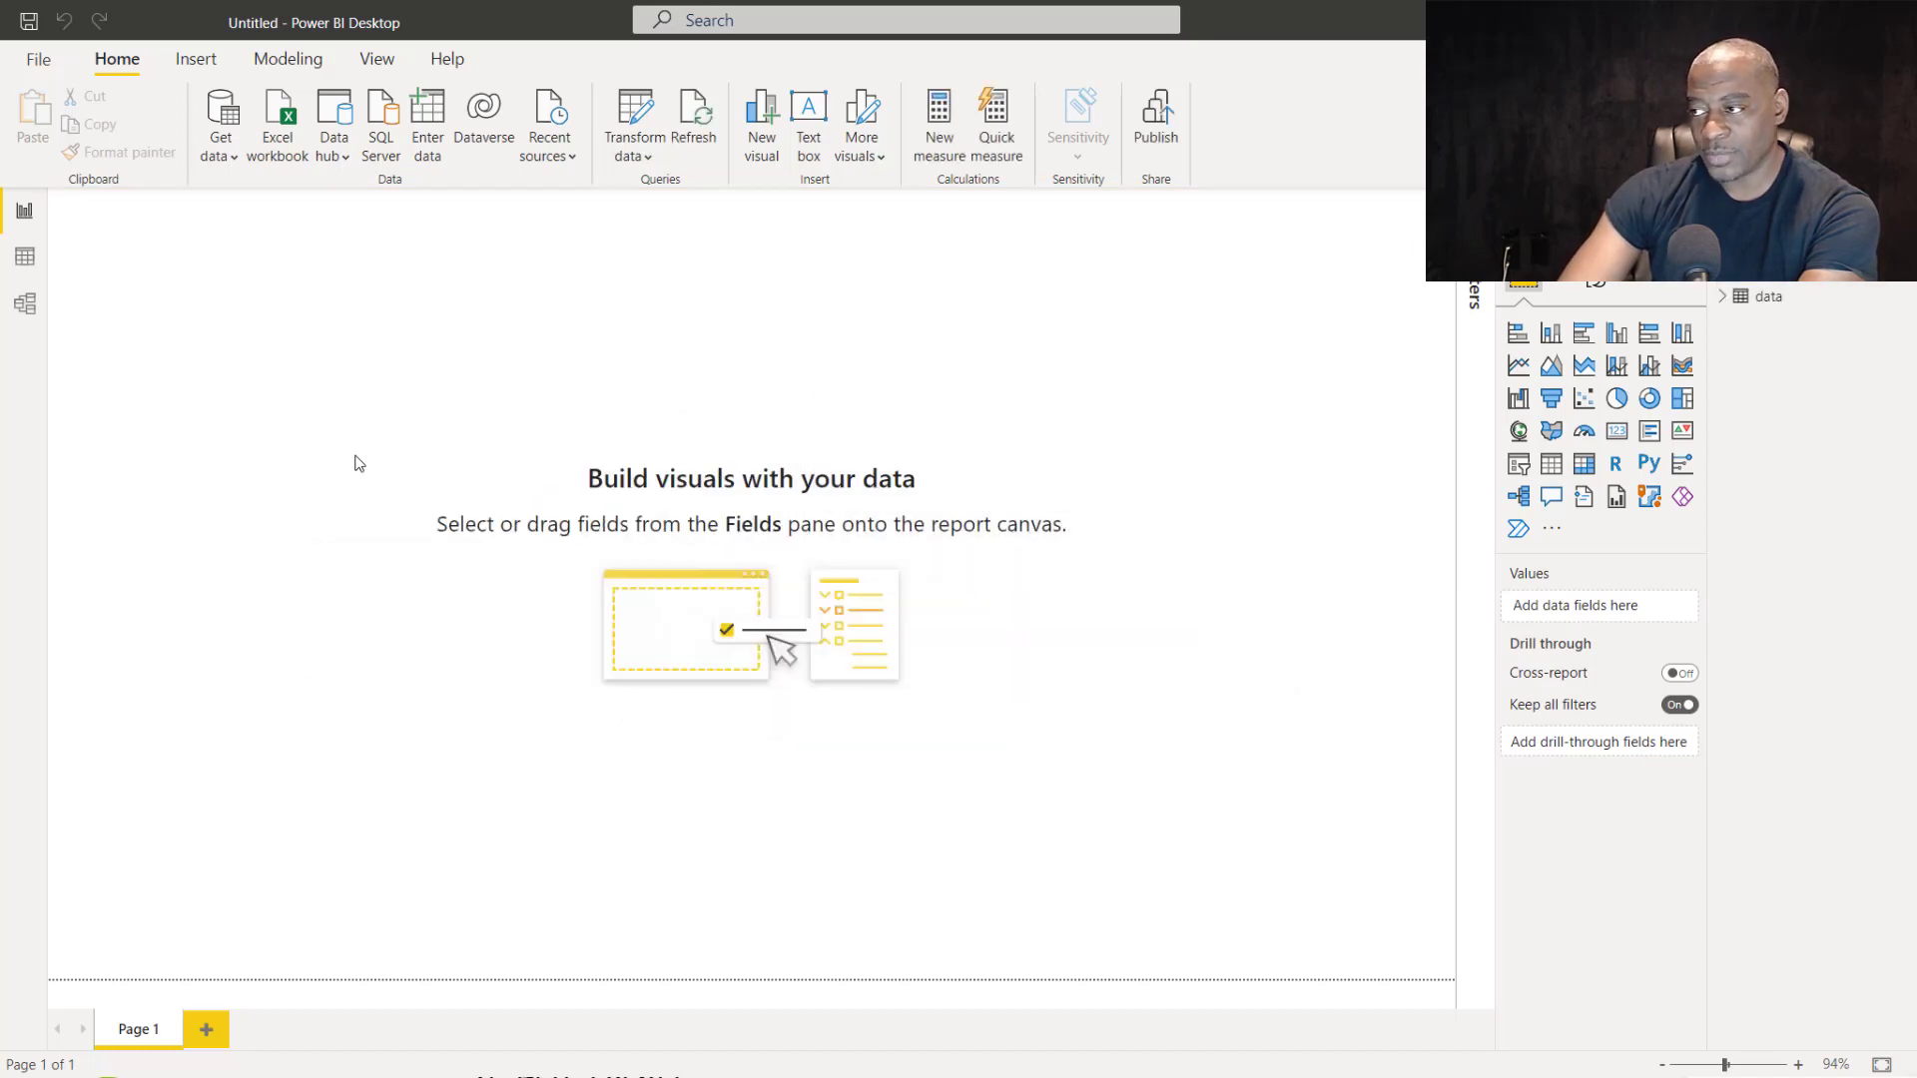
click(1725, 296)
click(1766, 300)
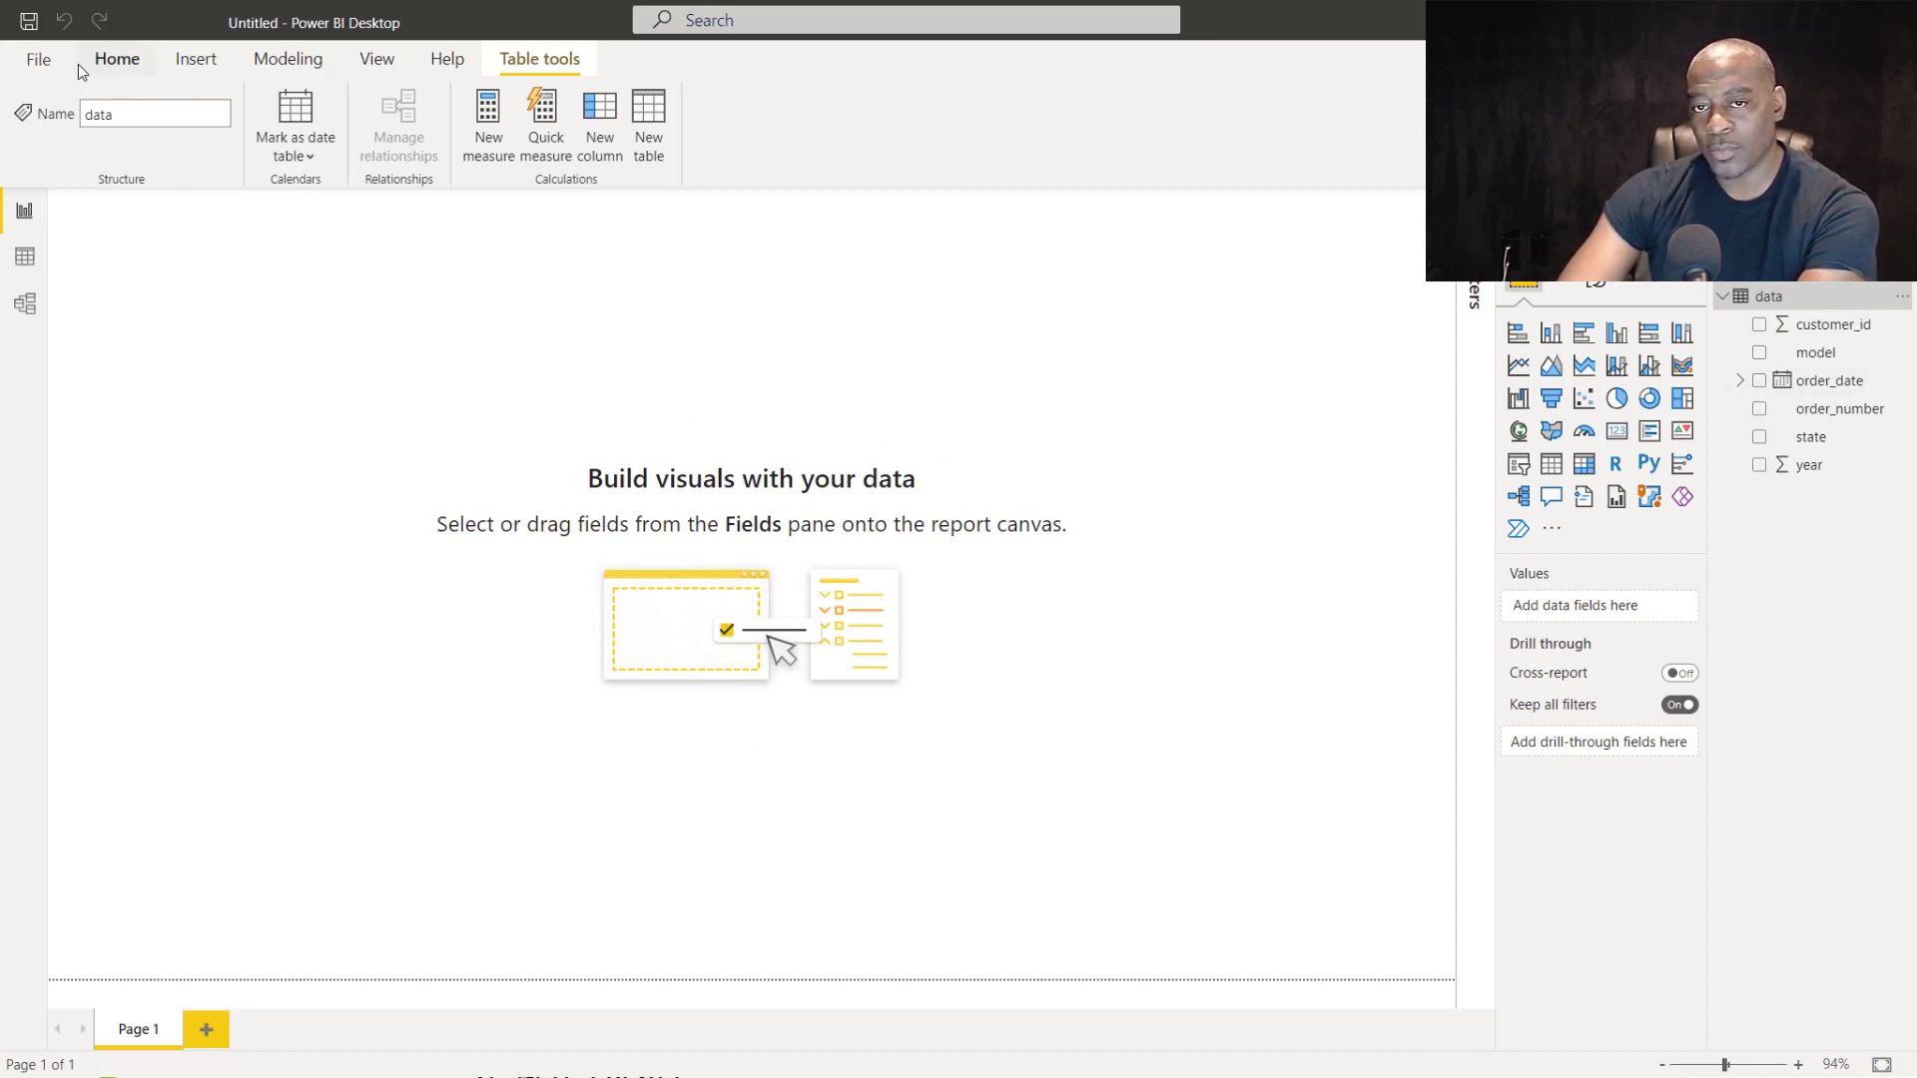
Choose the Excel workbook tesla-customer-data.xlsx as an additional data source.
click(37, 62)
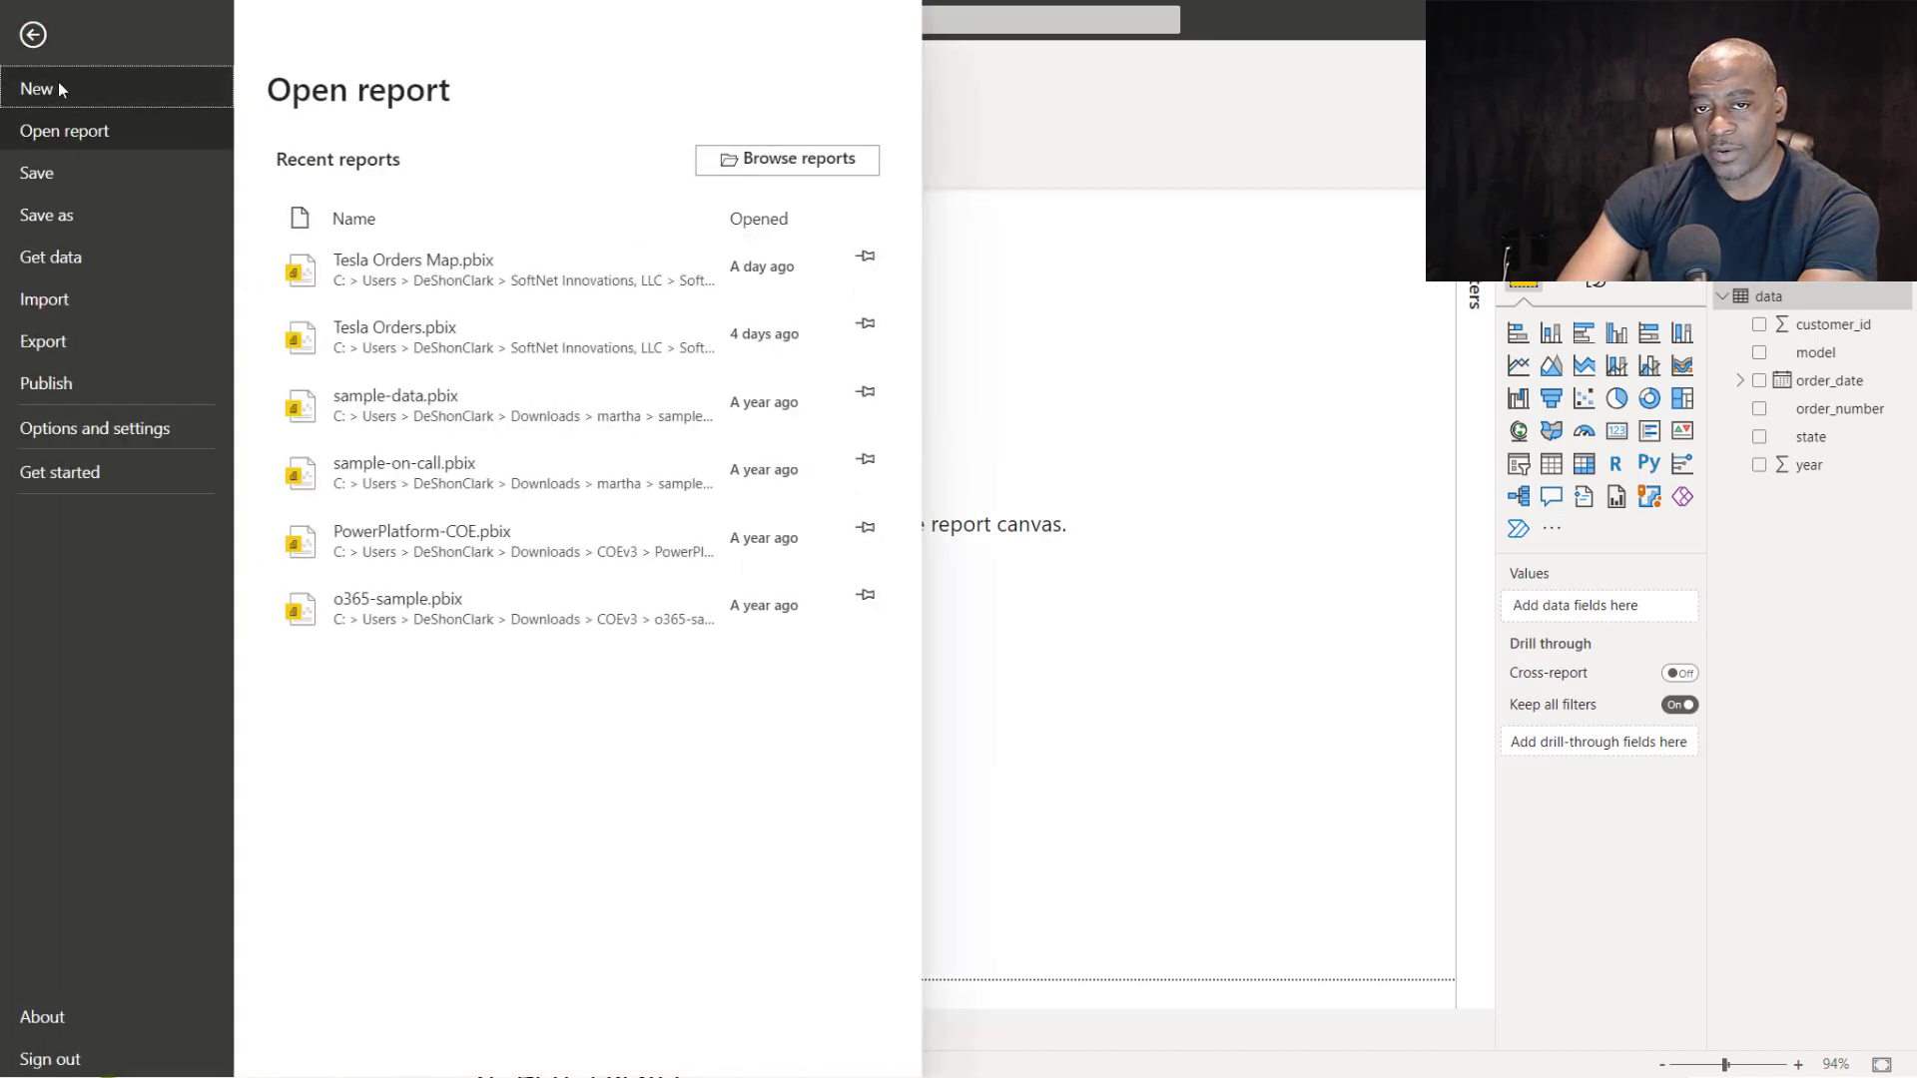
click(59, 257)
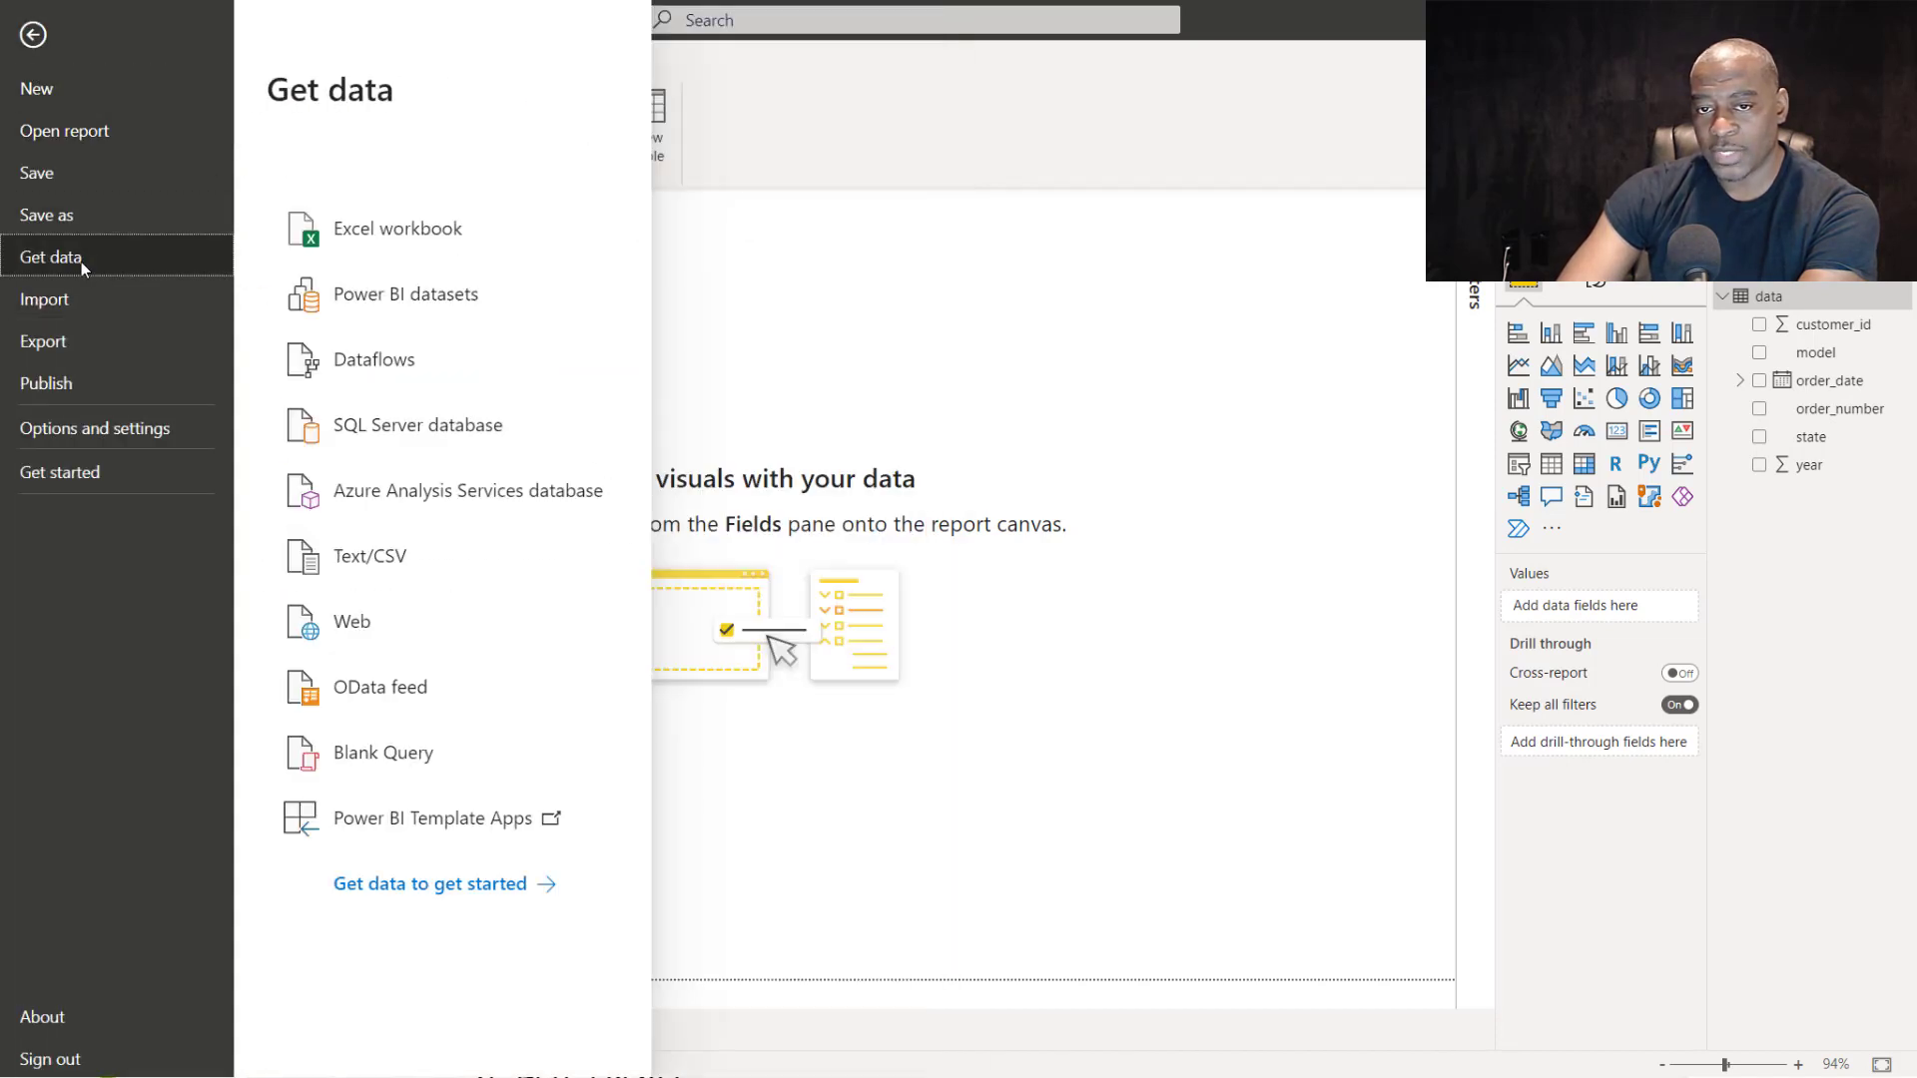
click(421, 239)
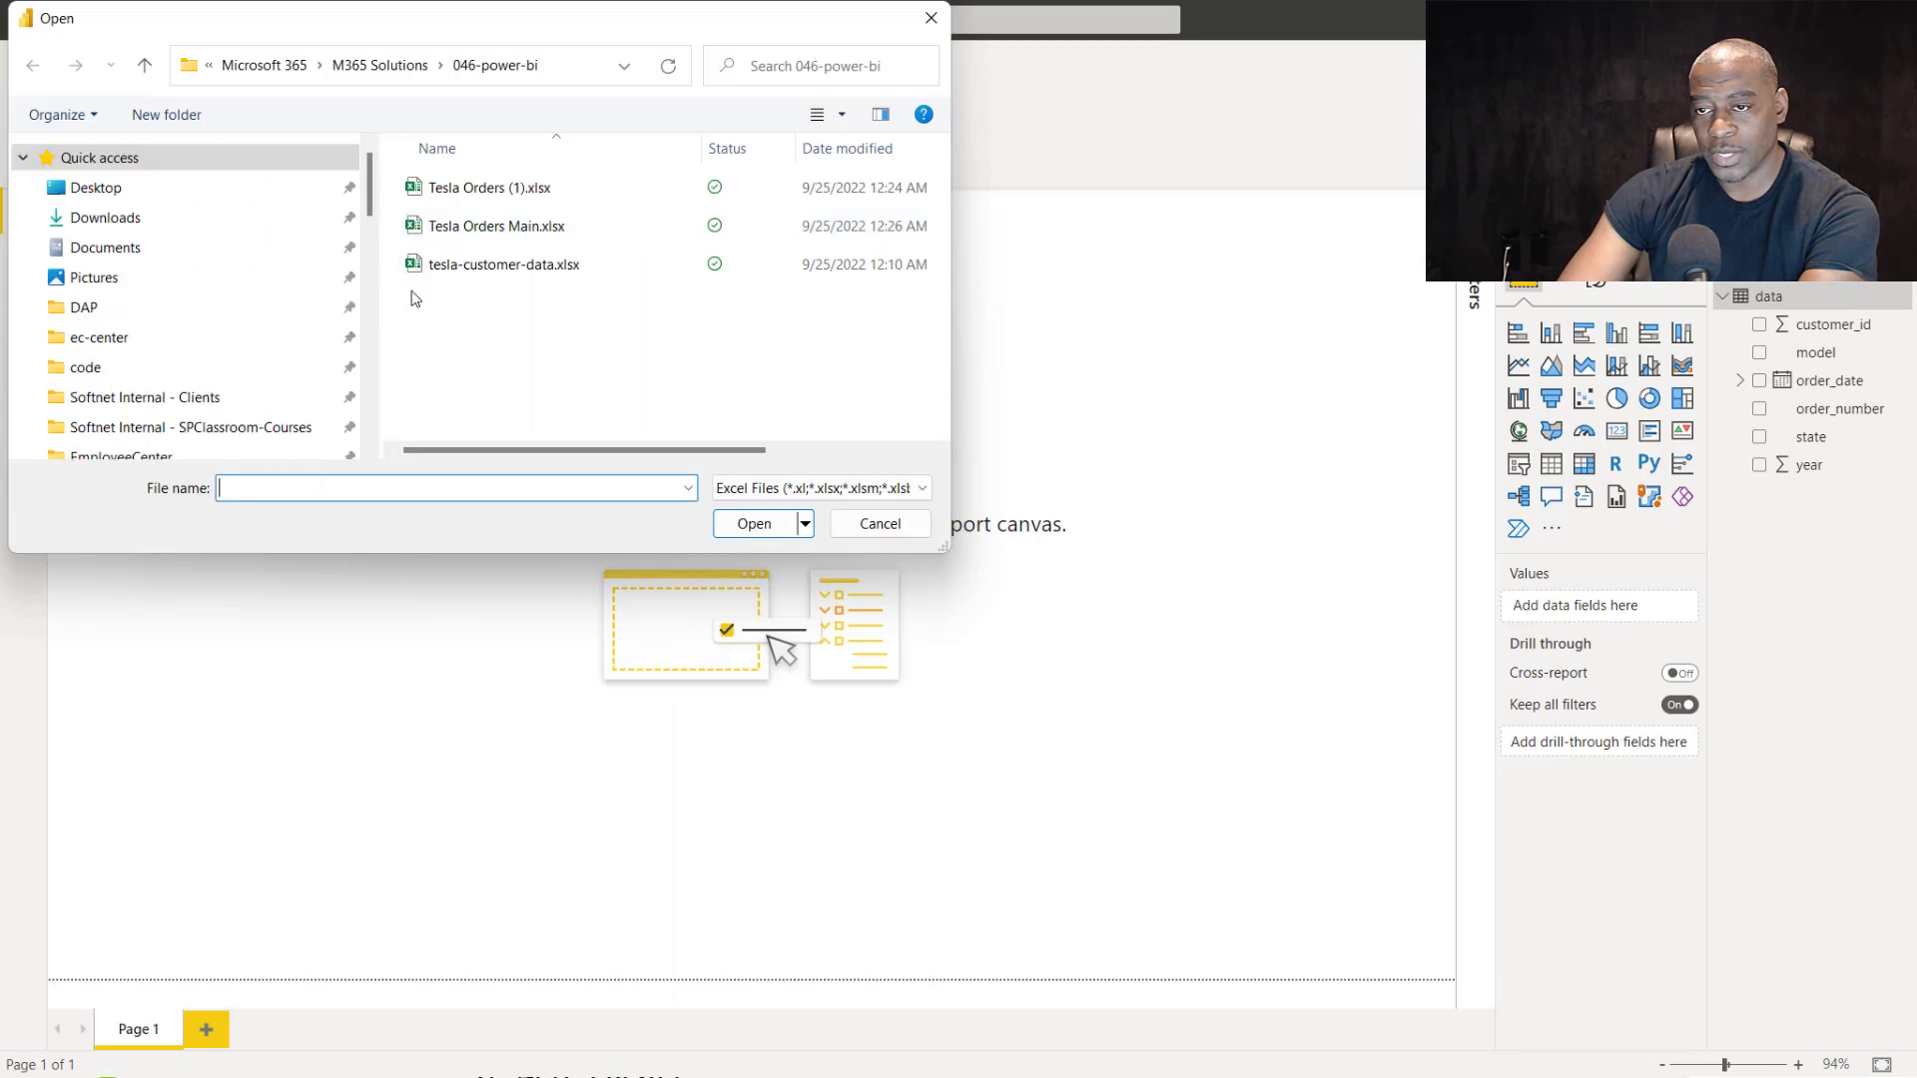
click(482, 266)
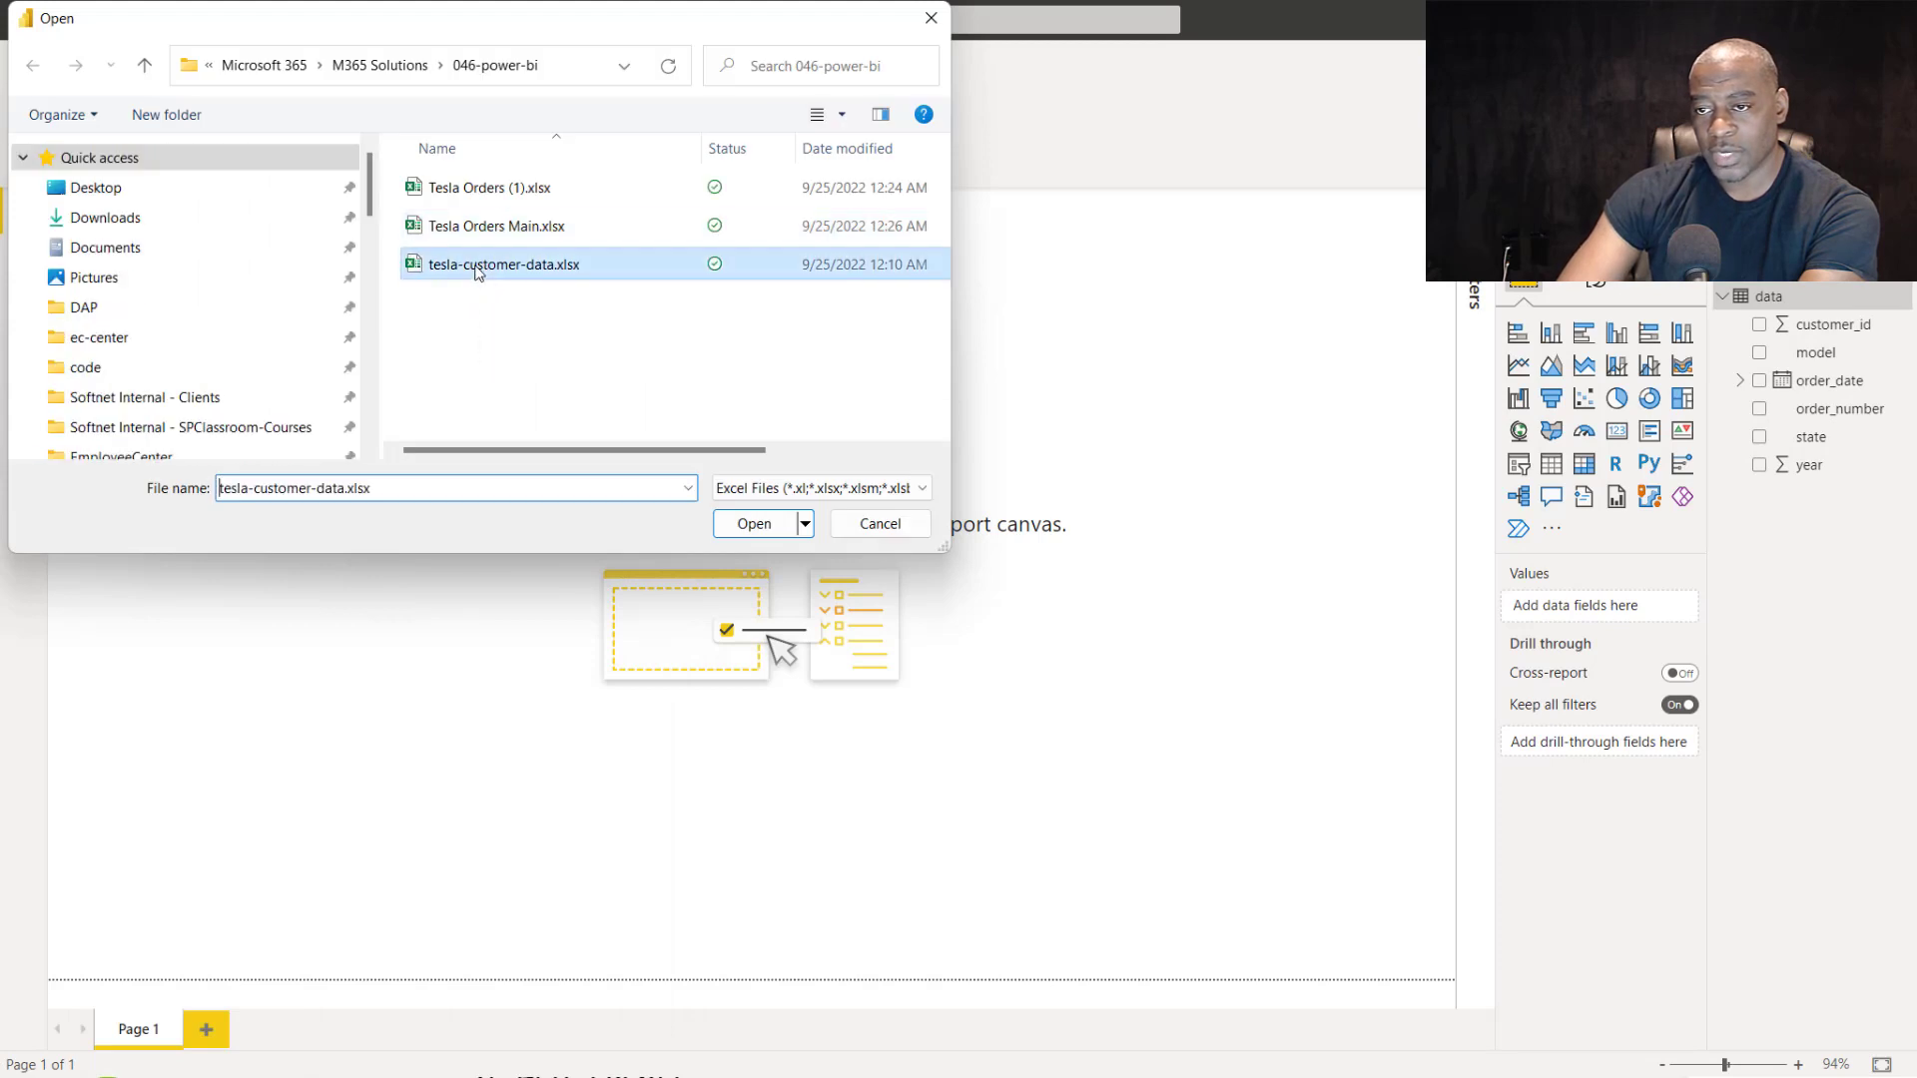
click(755, 523)
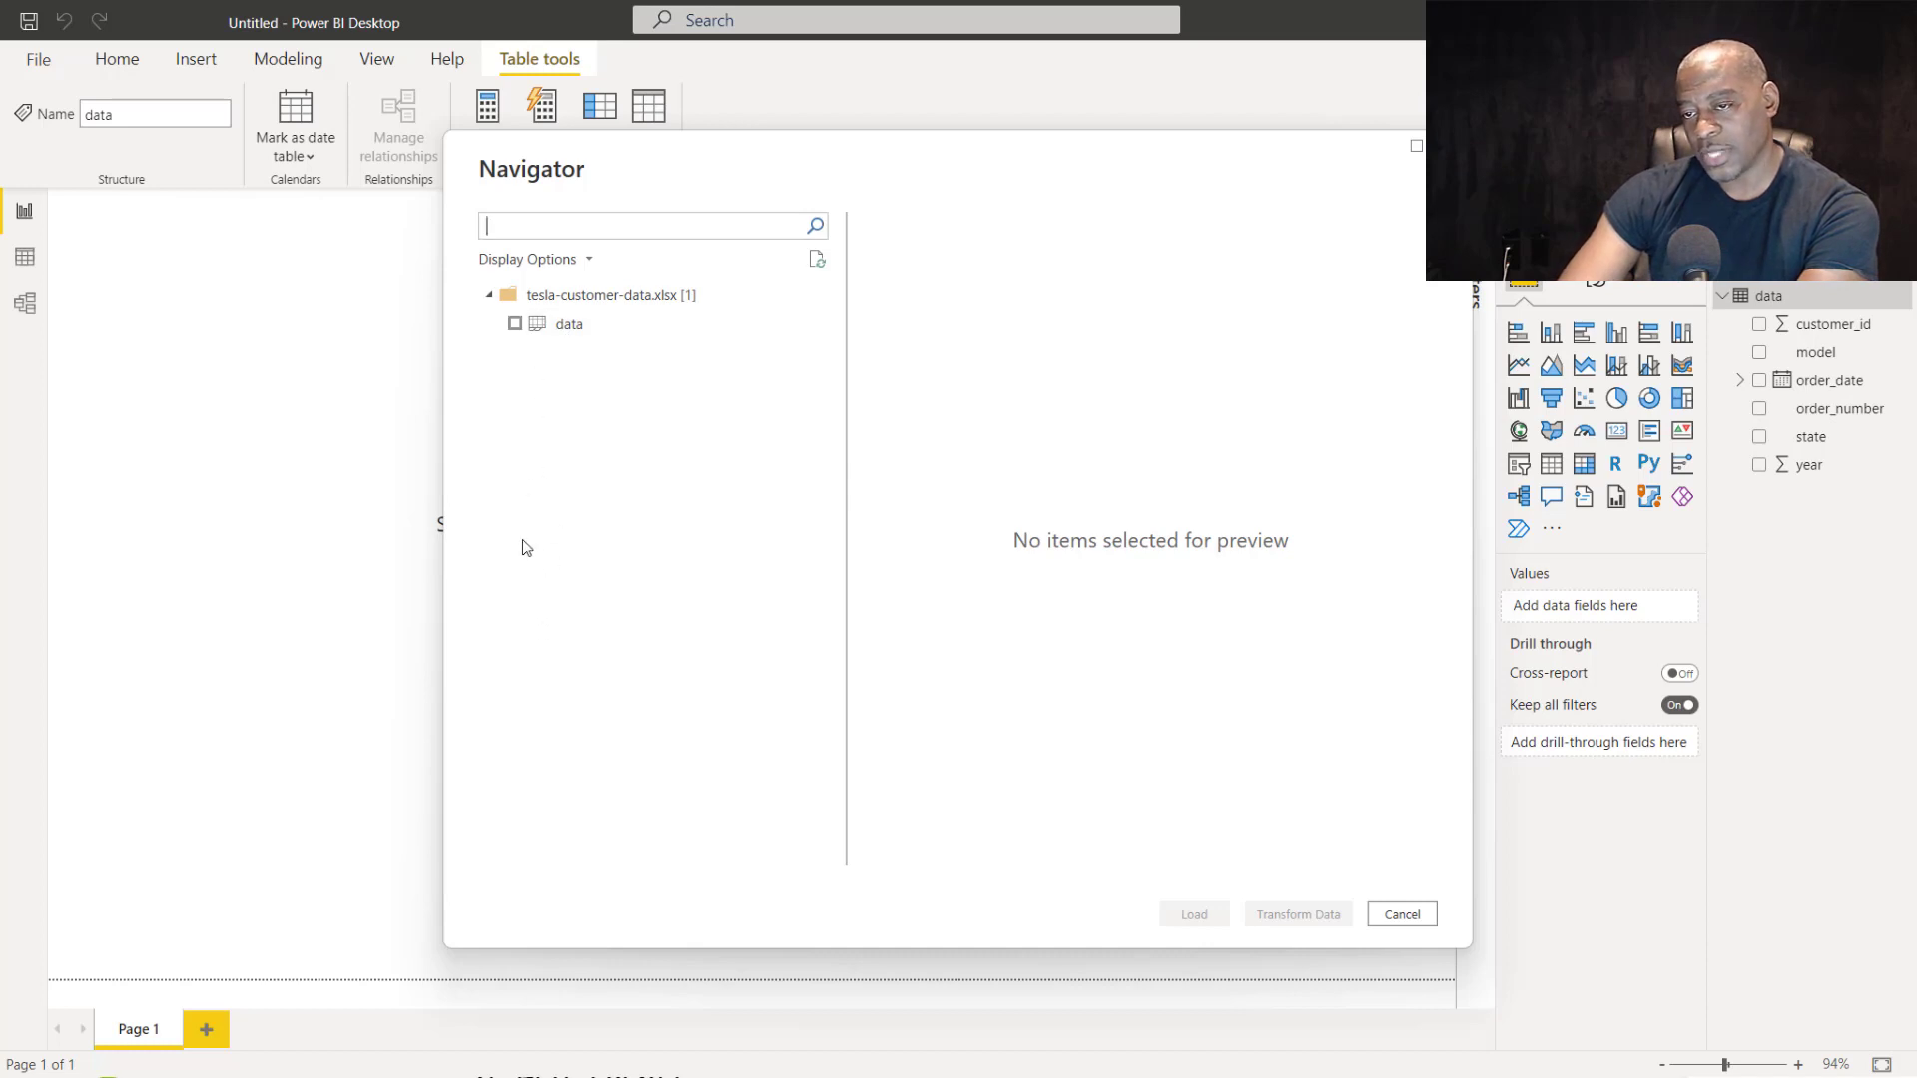
Select the customer workbook's data sheet, look through its preview columns, and send it to Power Query Editor for transformation.
click(516, 325)
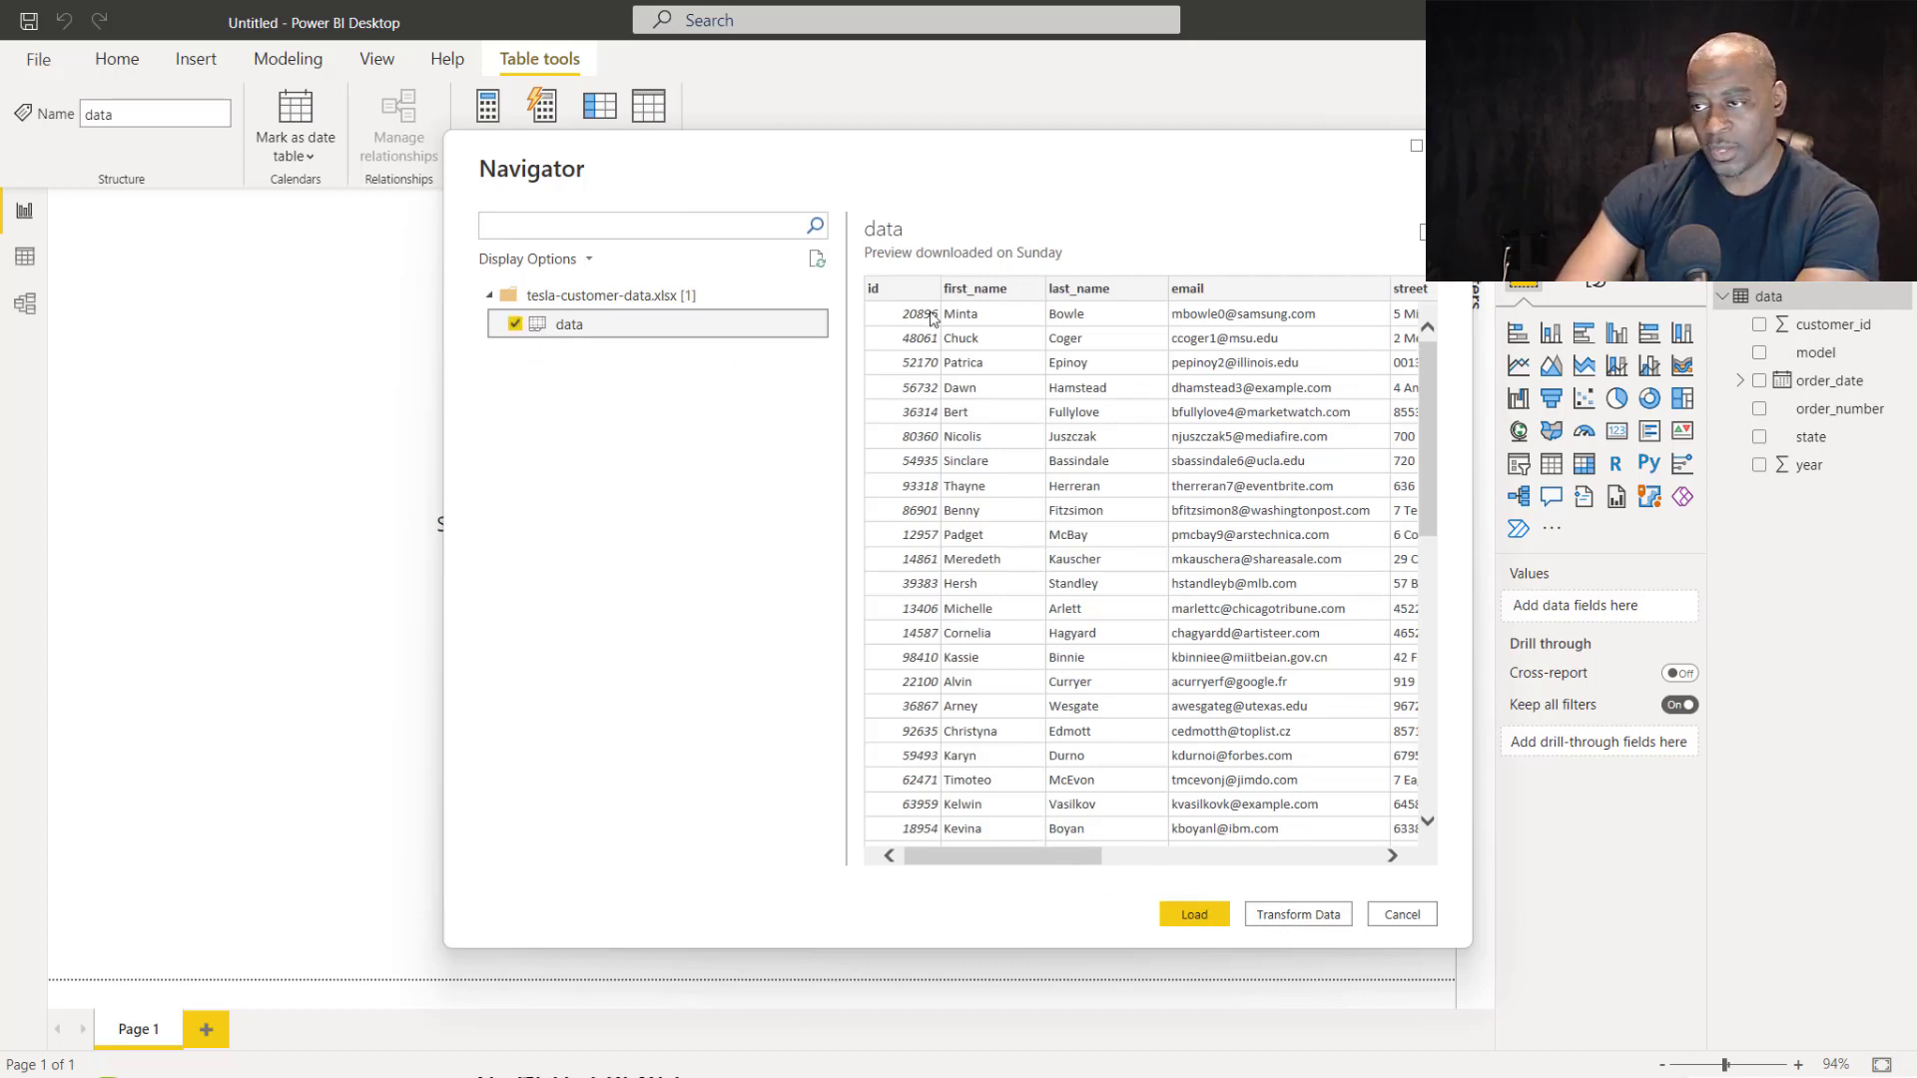
drag(973, 863, 1231, 849)
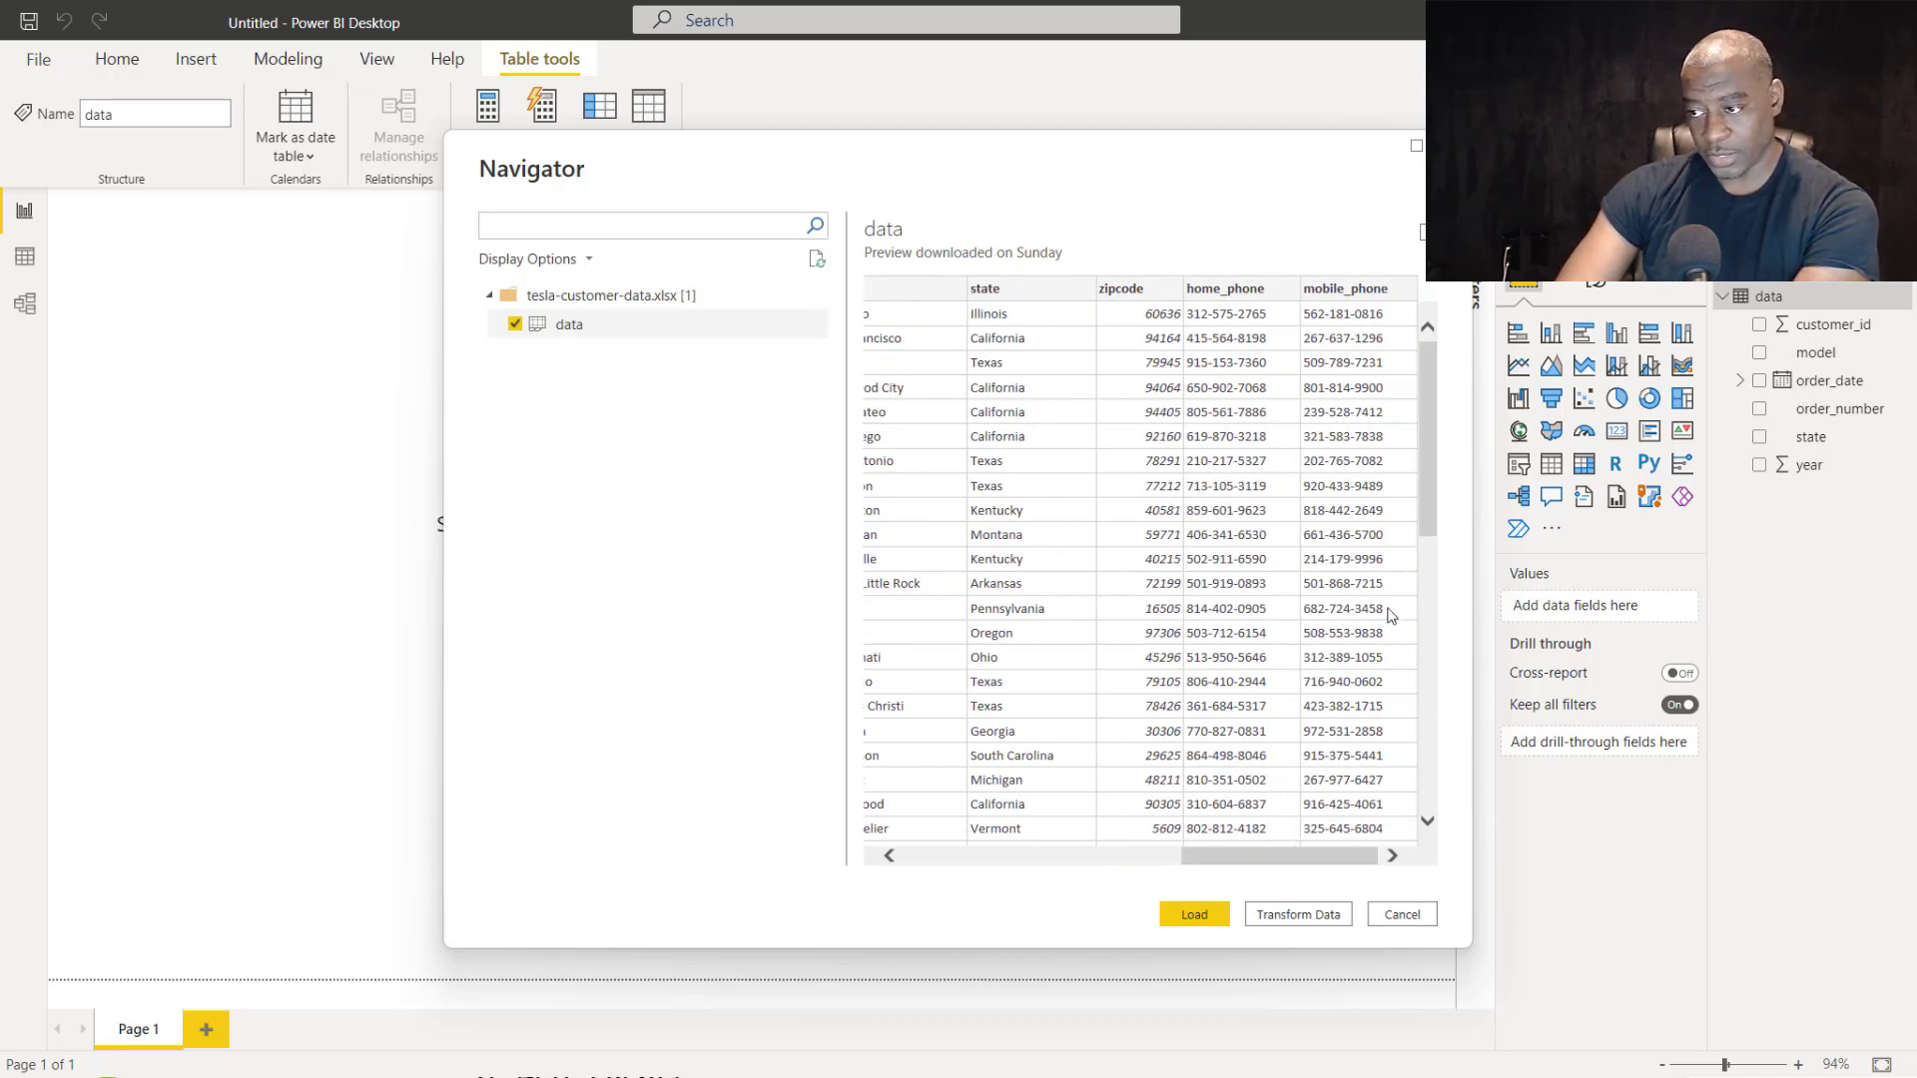
drag(1226, 859, 939, 845)
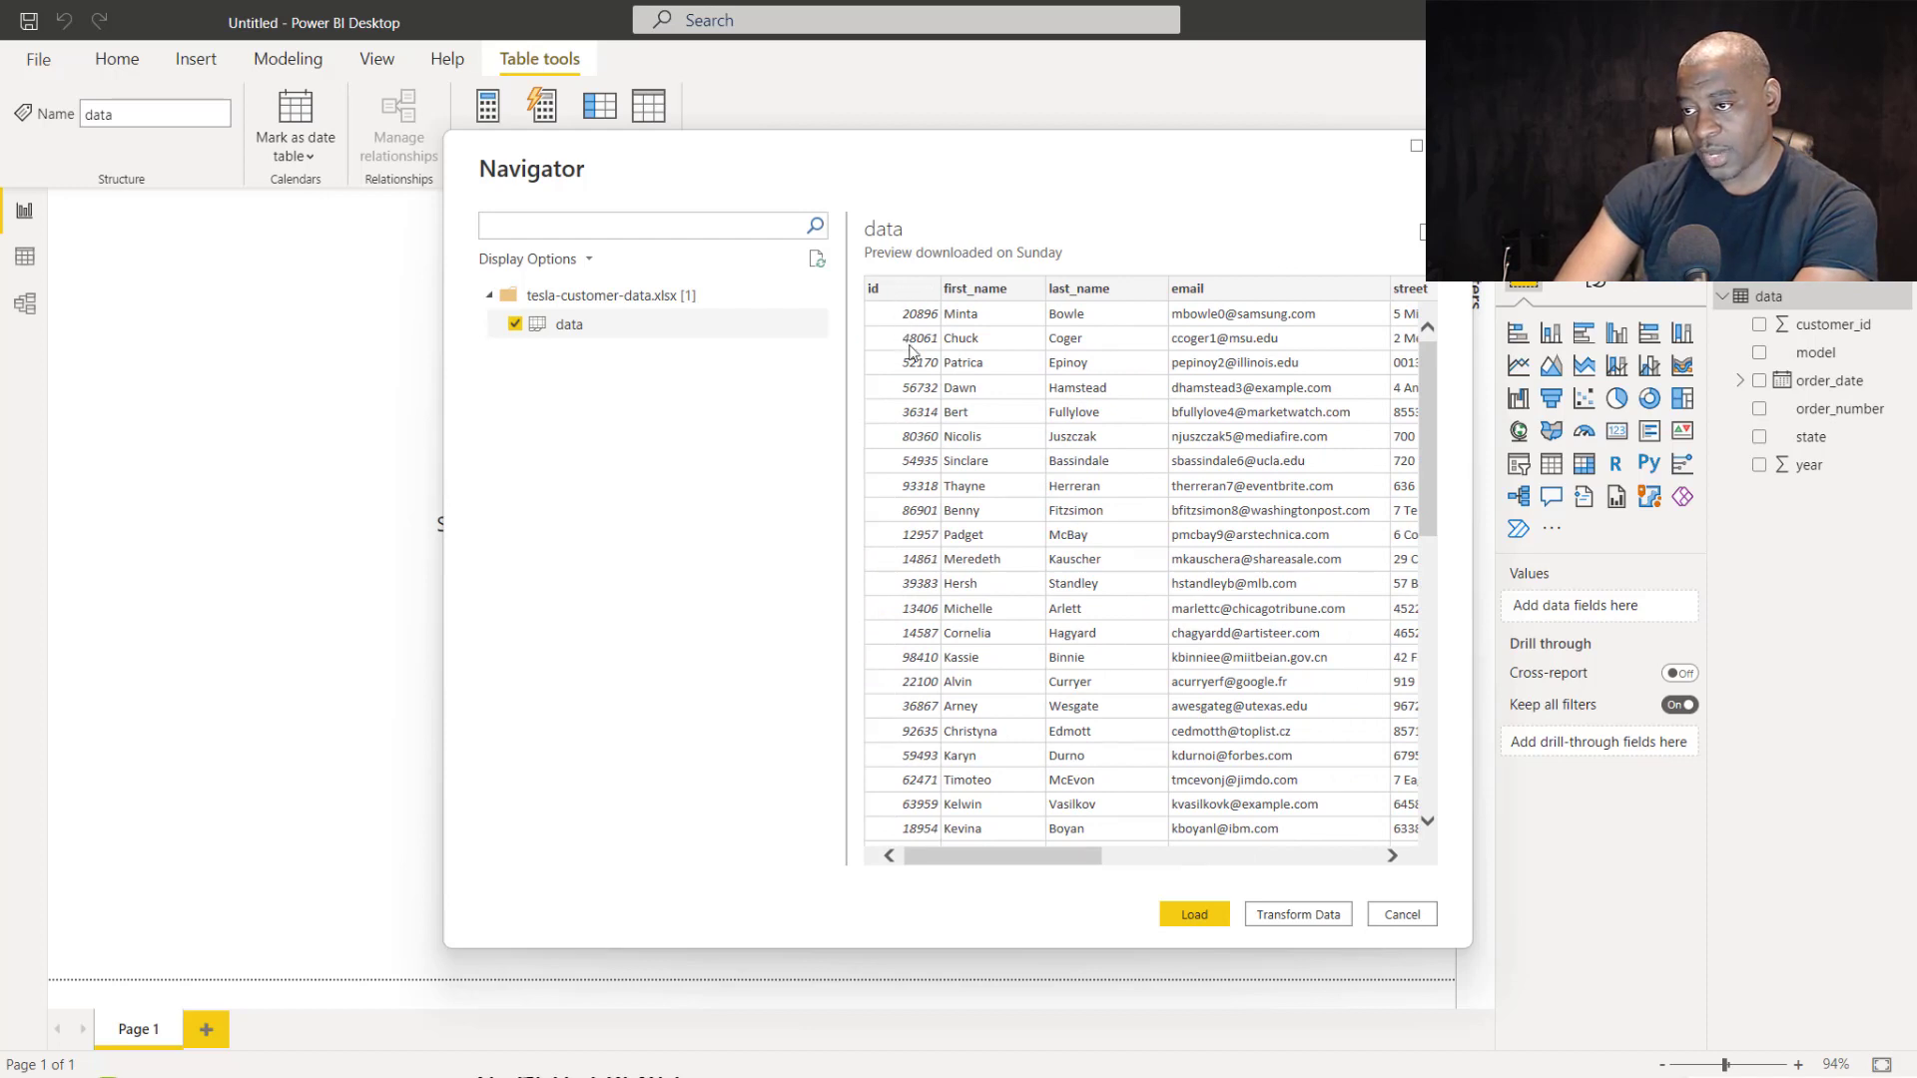
click(1321, 910)
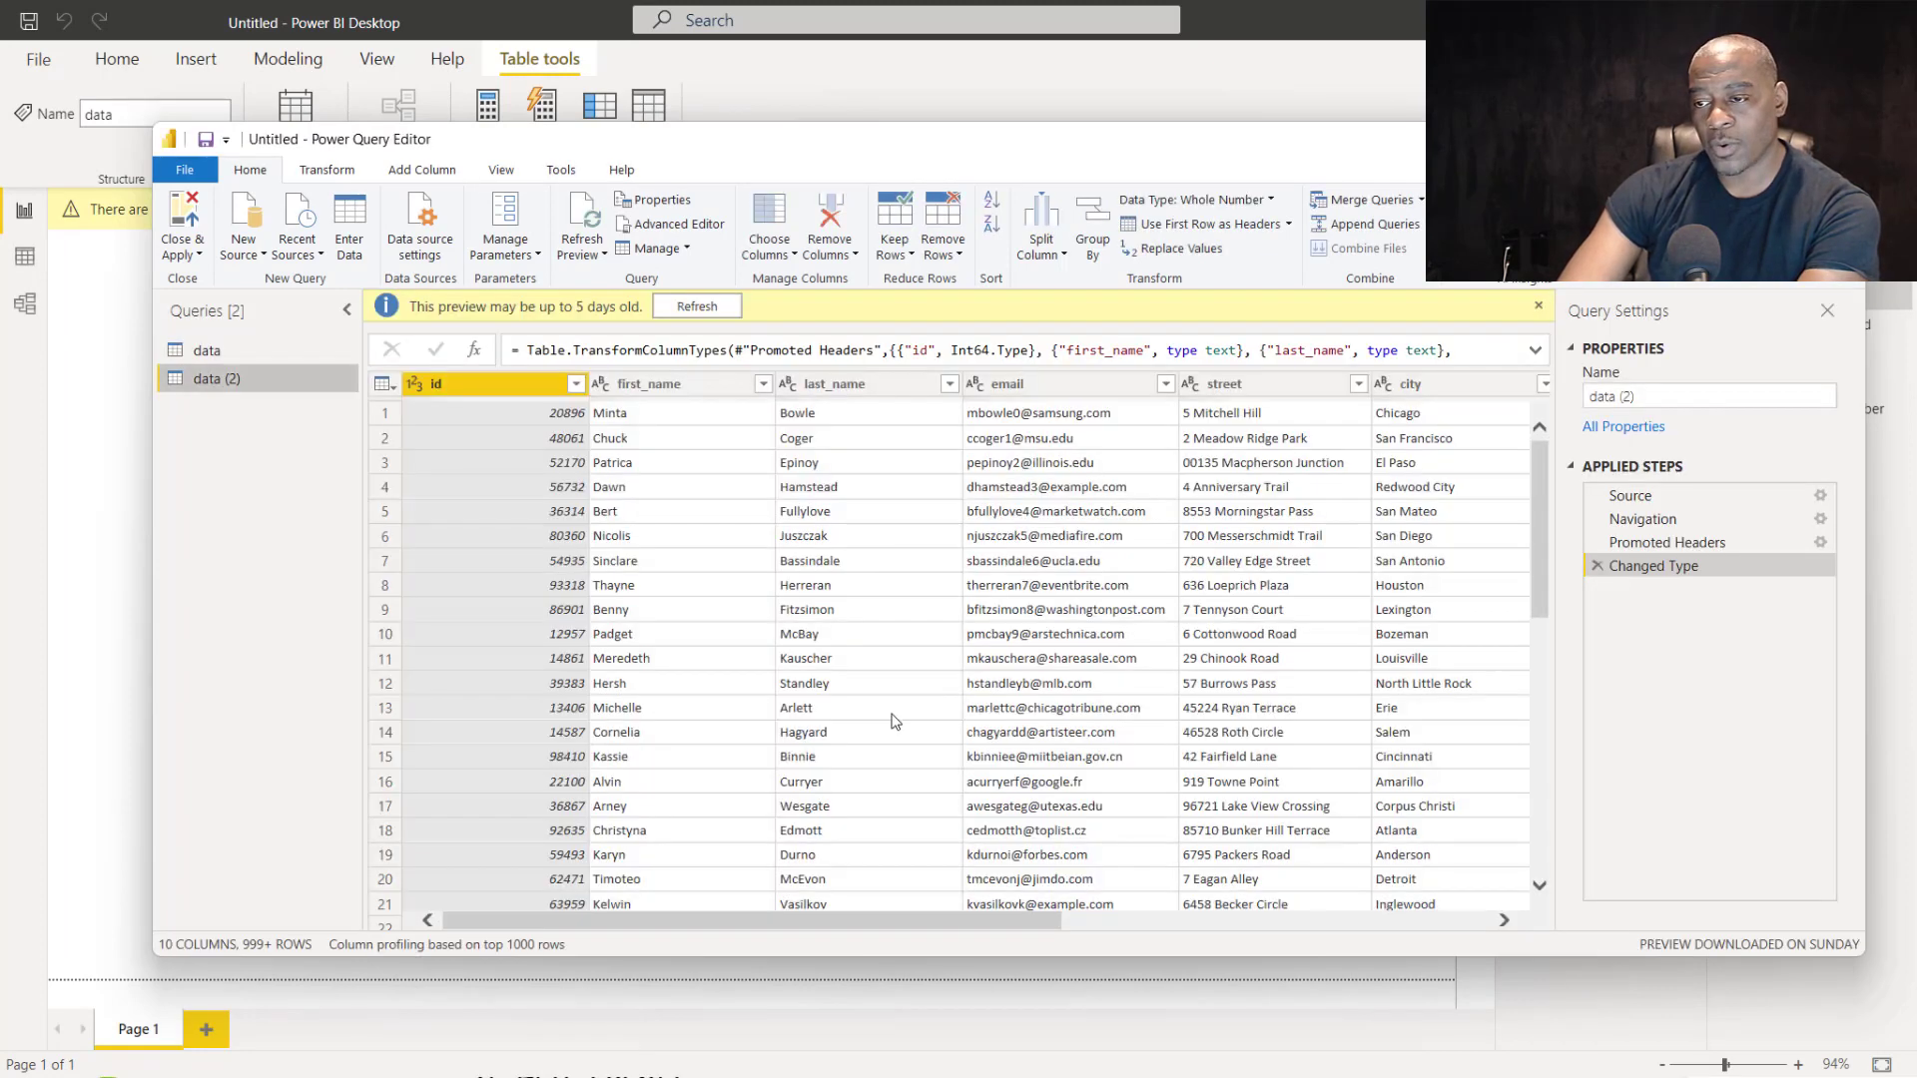
Compare the contents of the two queries and rename the one holding the order records as Orders.
click(222, 354)
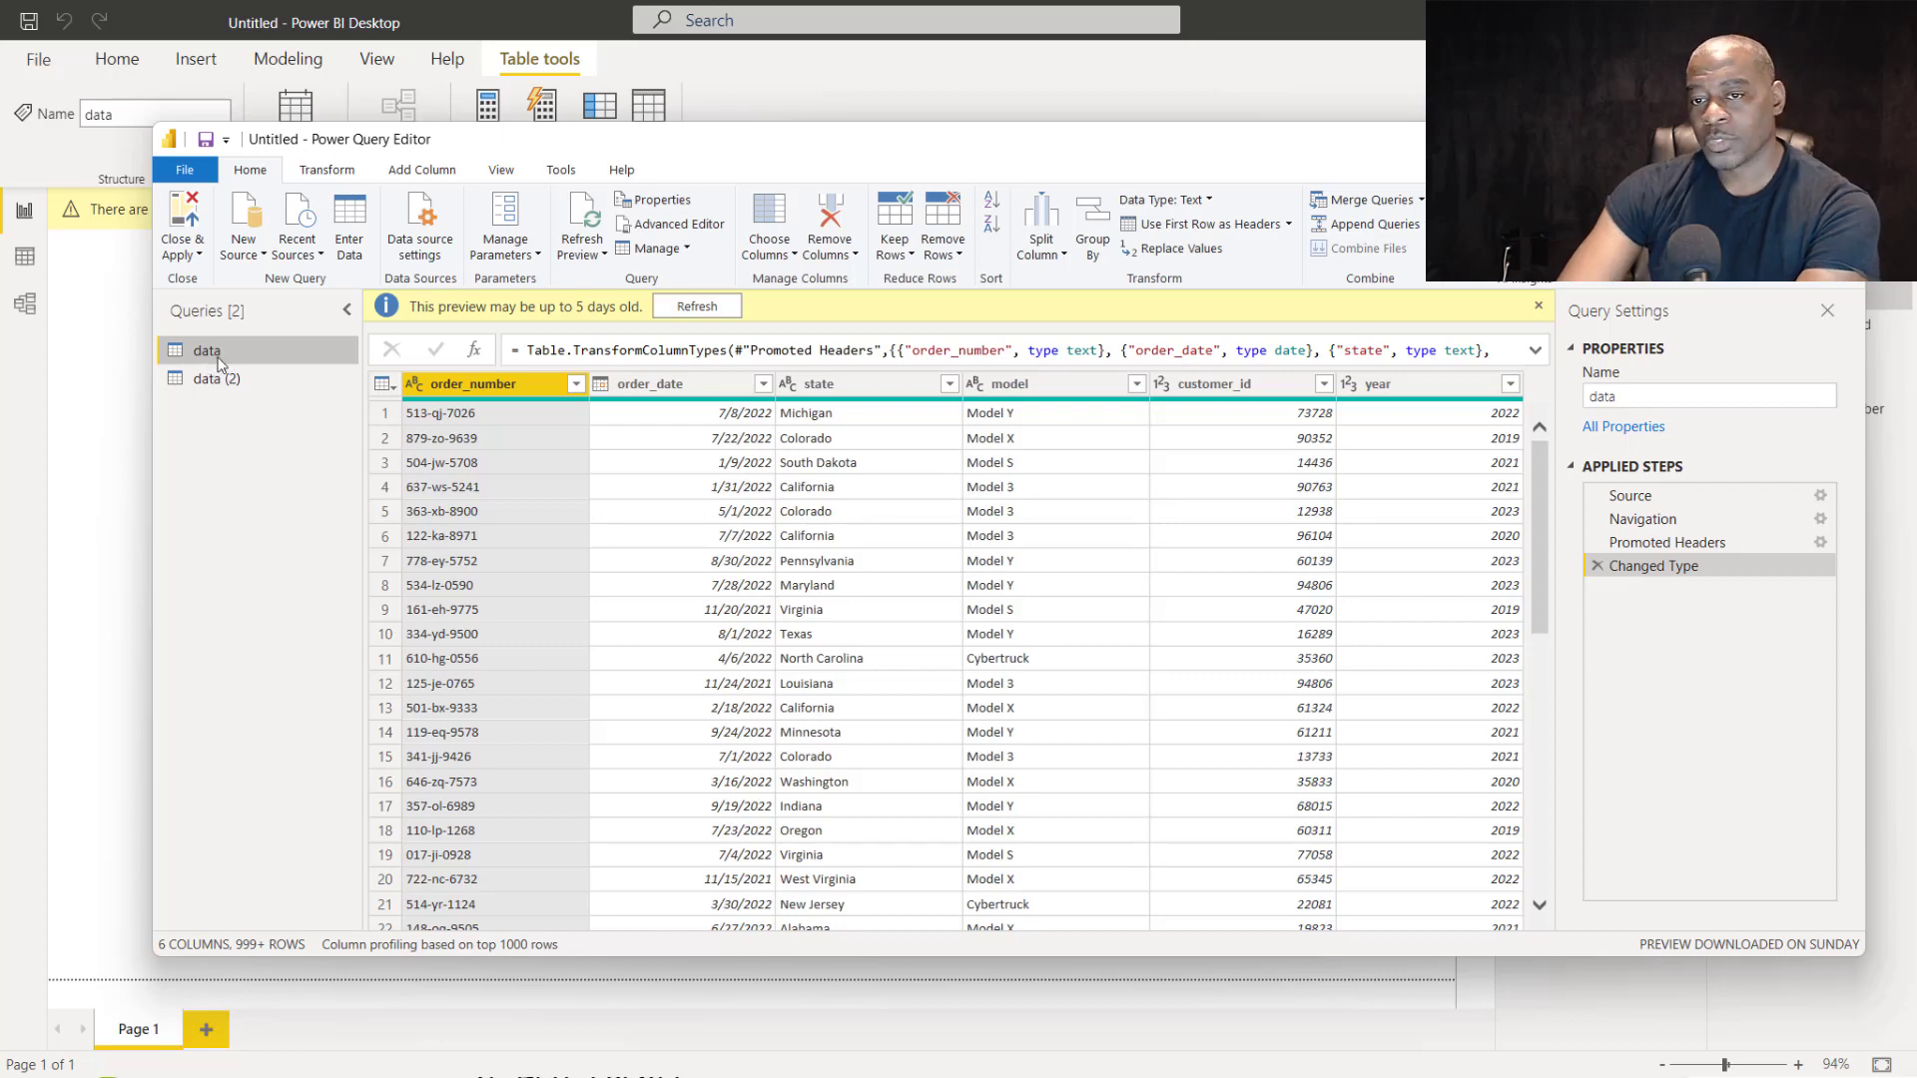
click(211, 380)
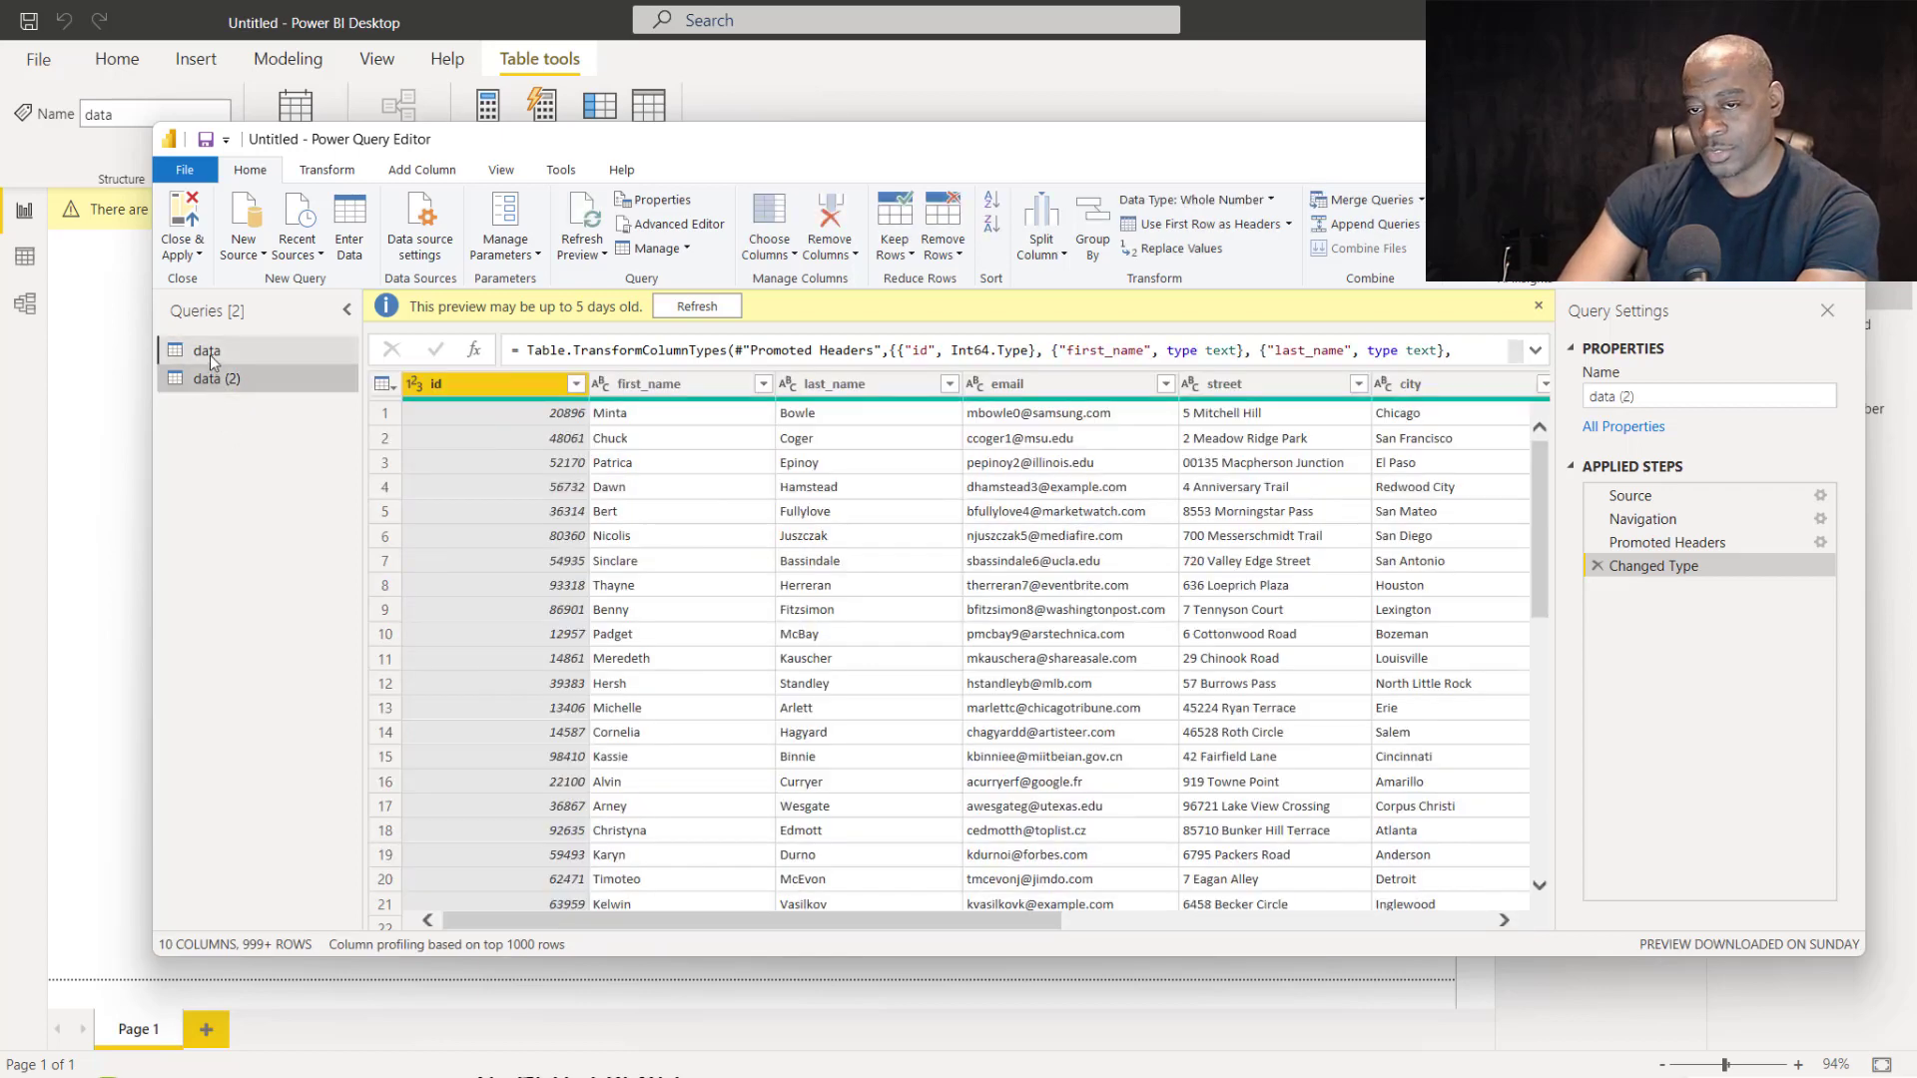
click(210, 355)
right_click(210, 356)
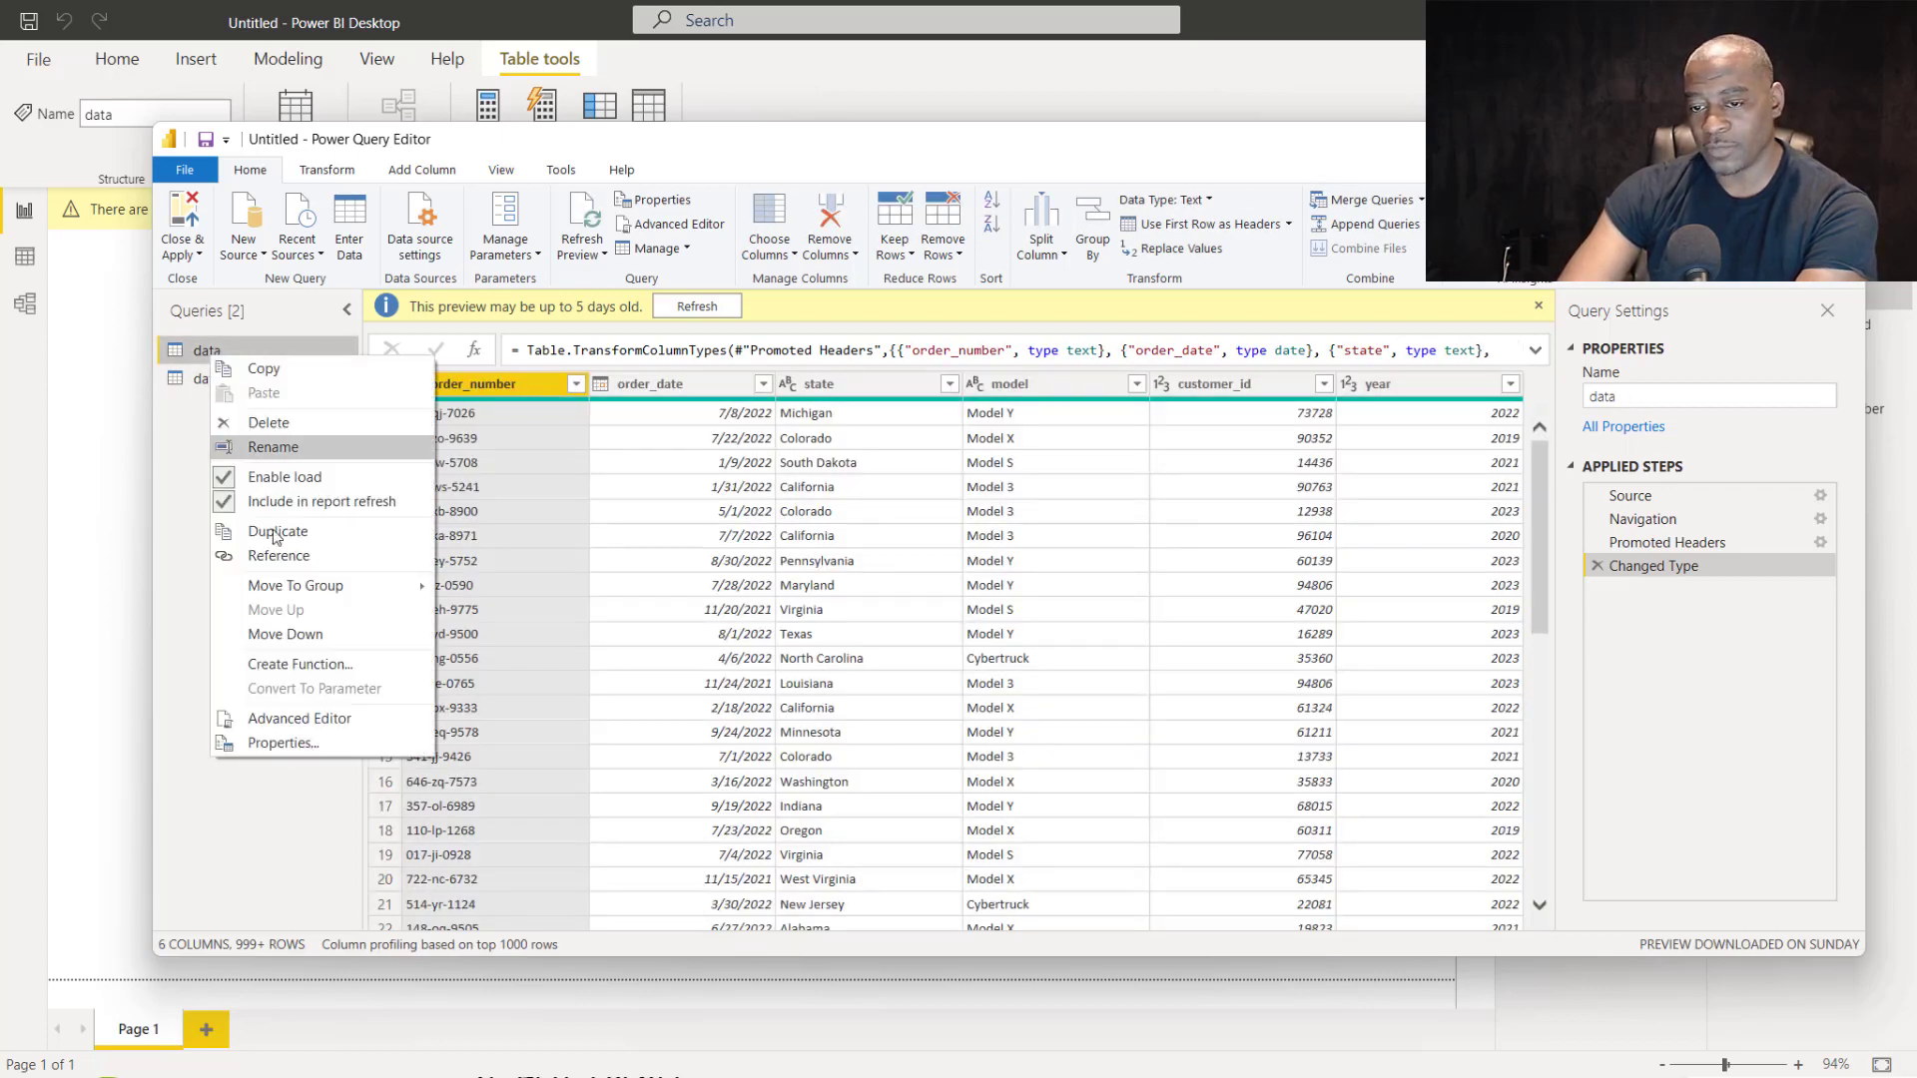
click(304, 439)
text(Orders)
key(Return)
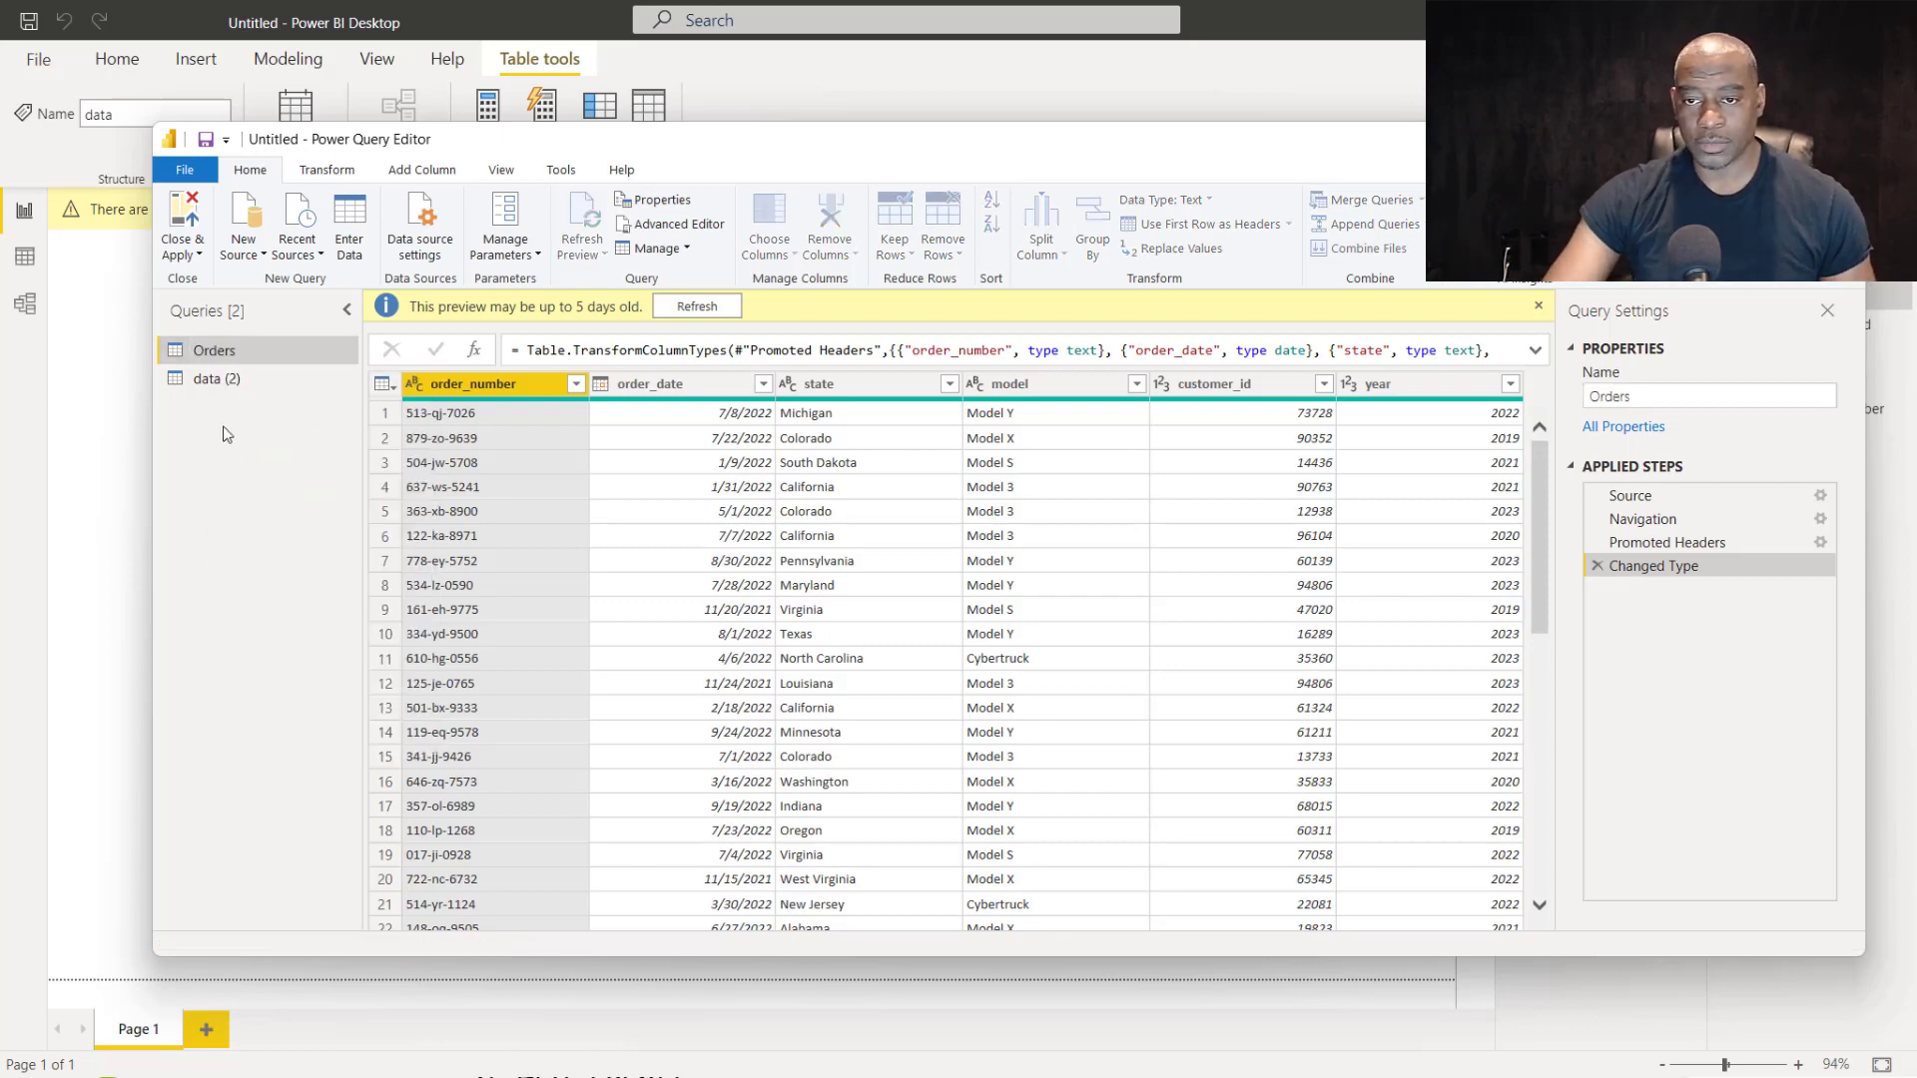
Rename the data (2) query as Customers.
click(214, 378)
right_click(213, 377)
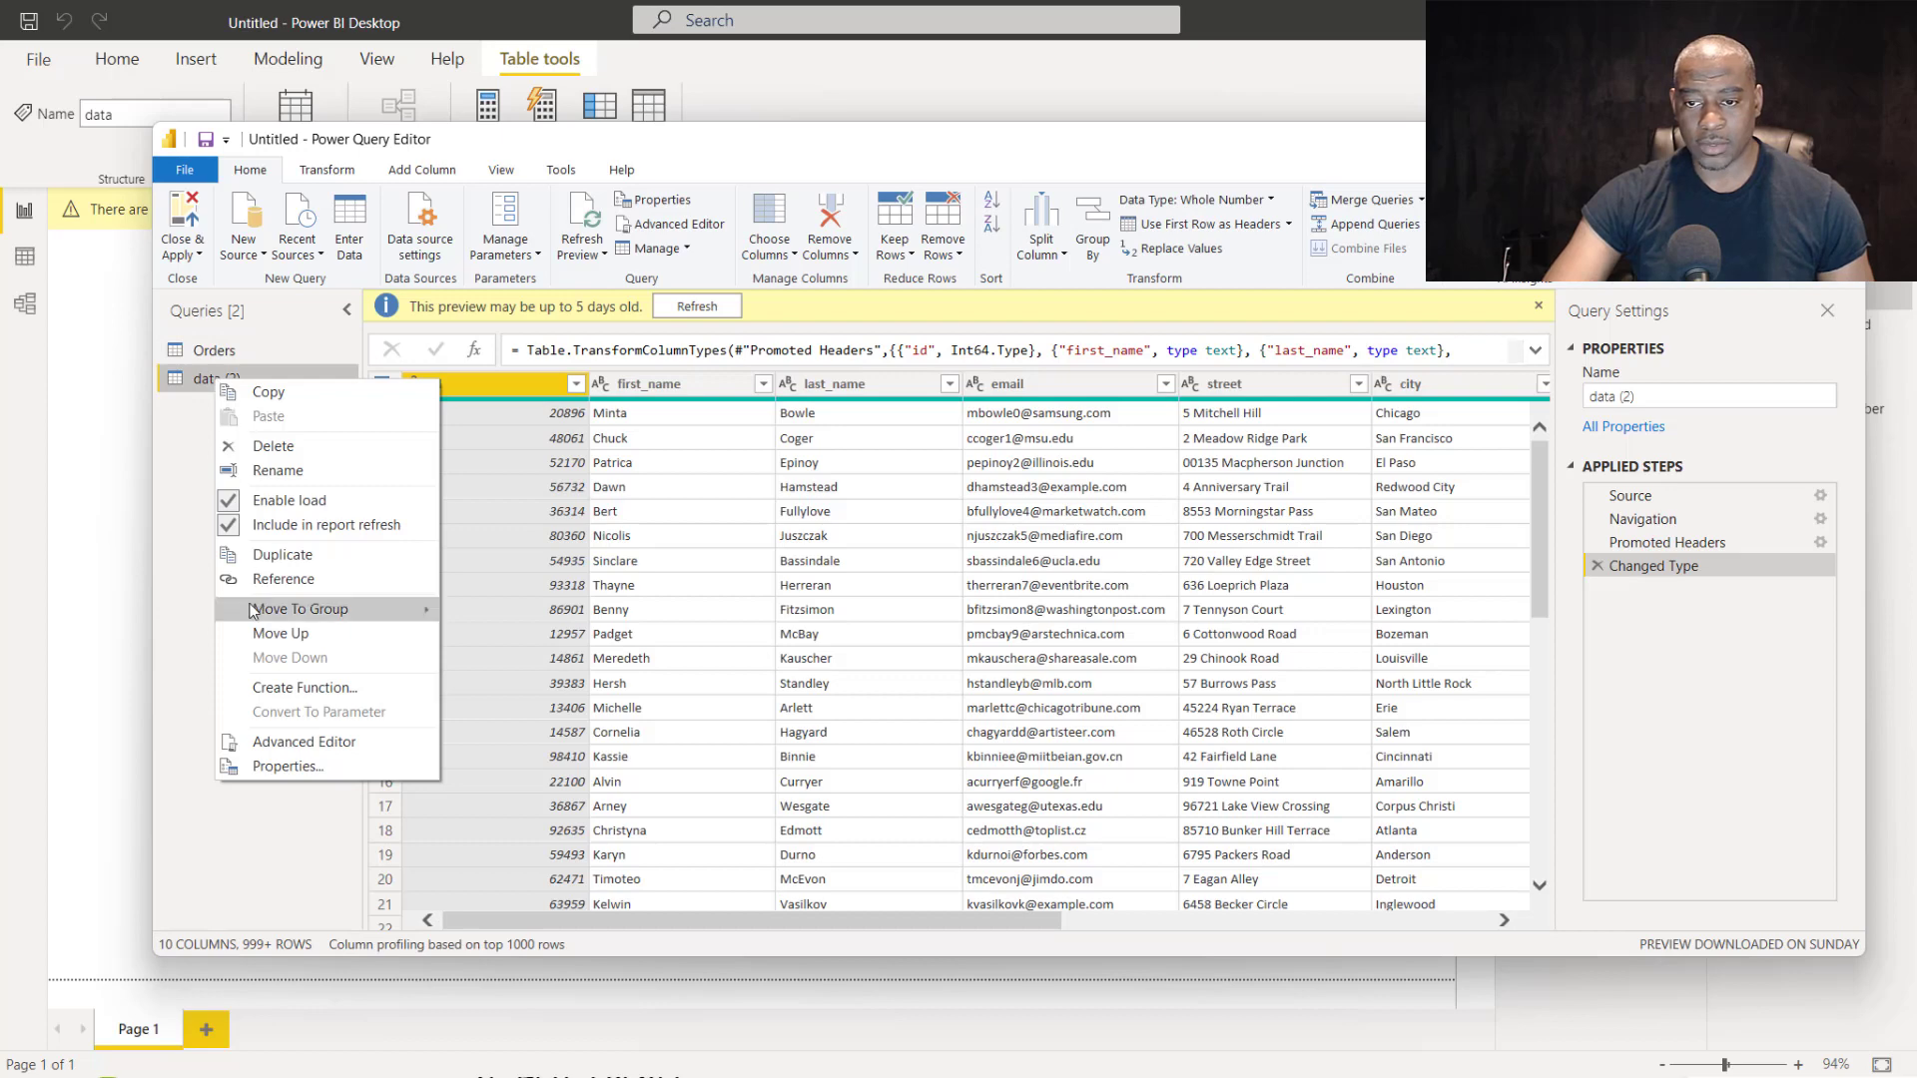
click(290, 469)
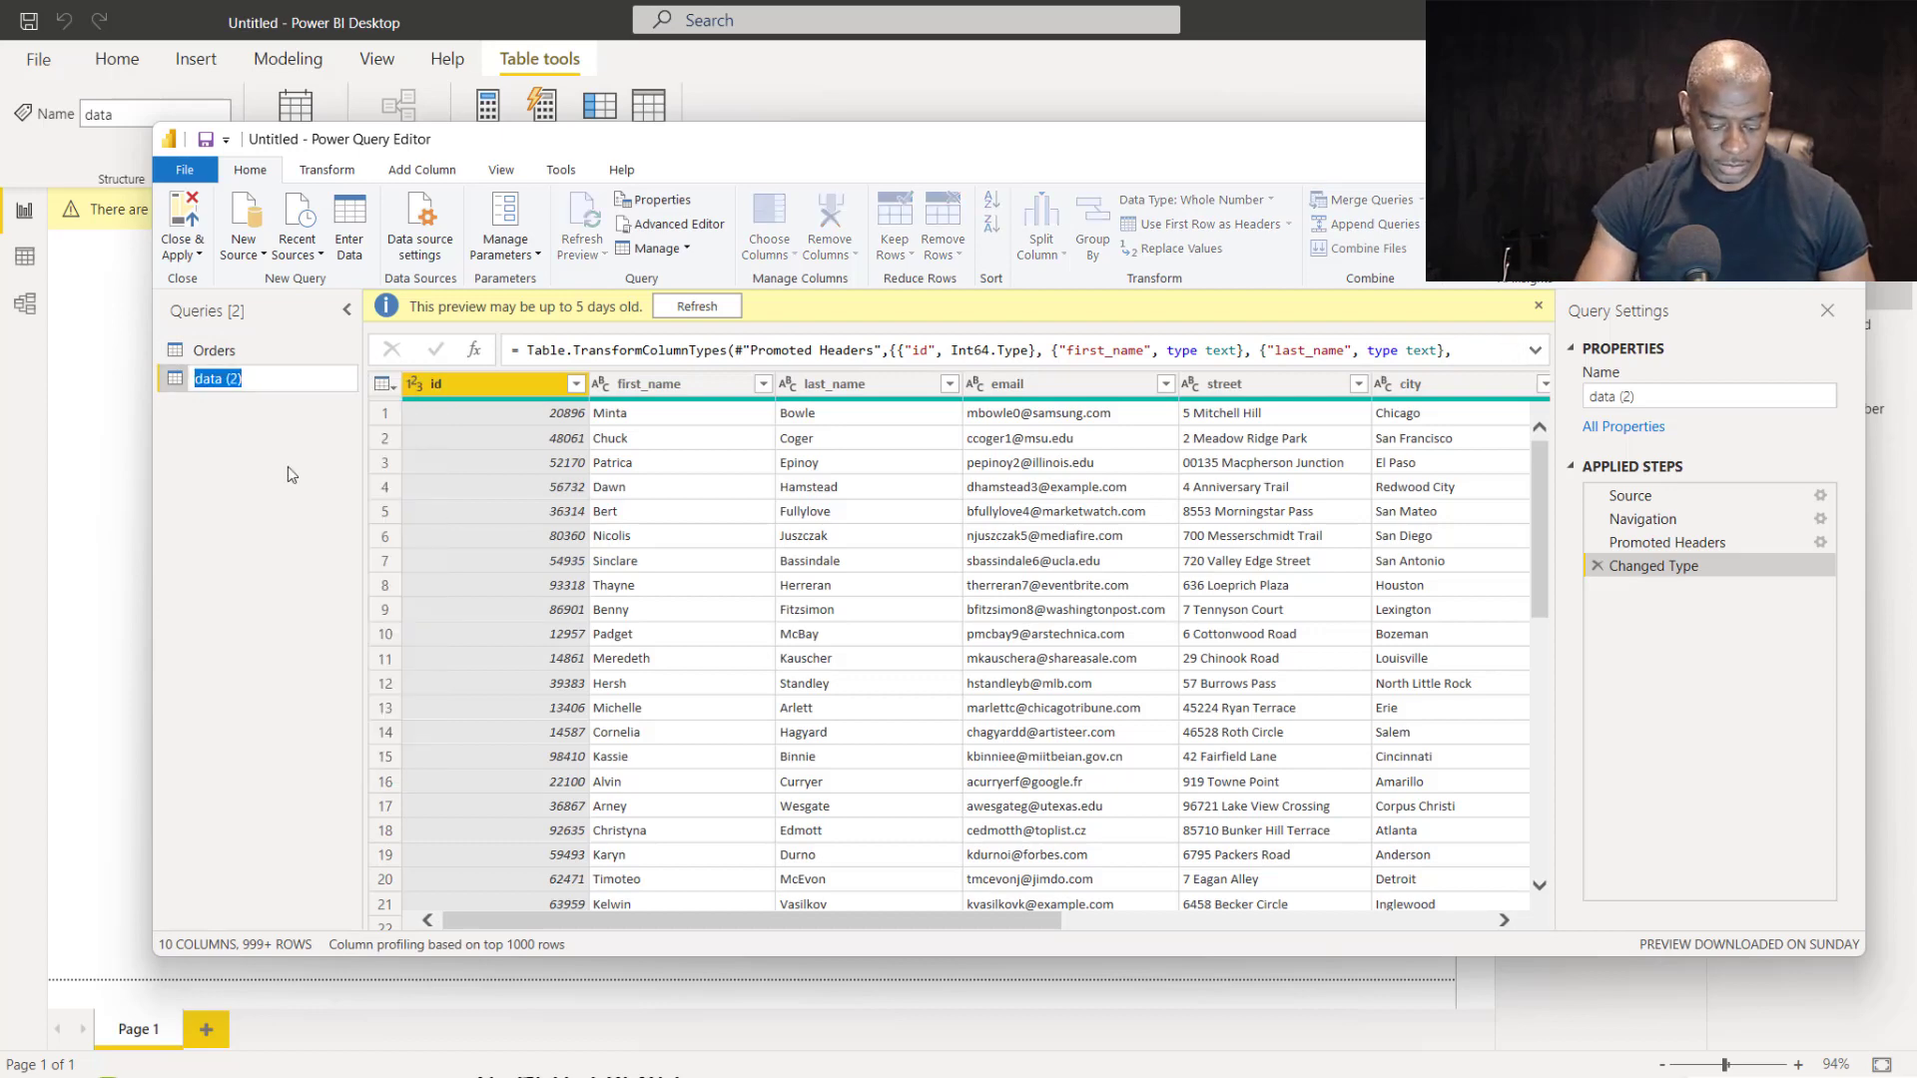
text(Customers)
key(Return)
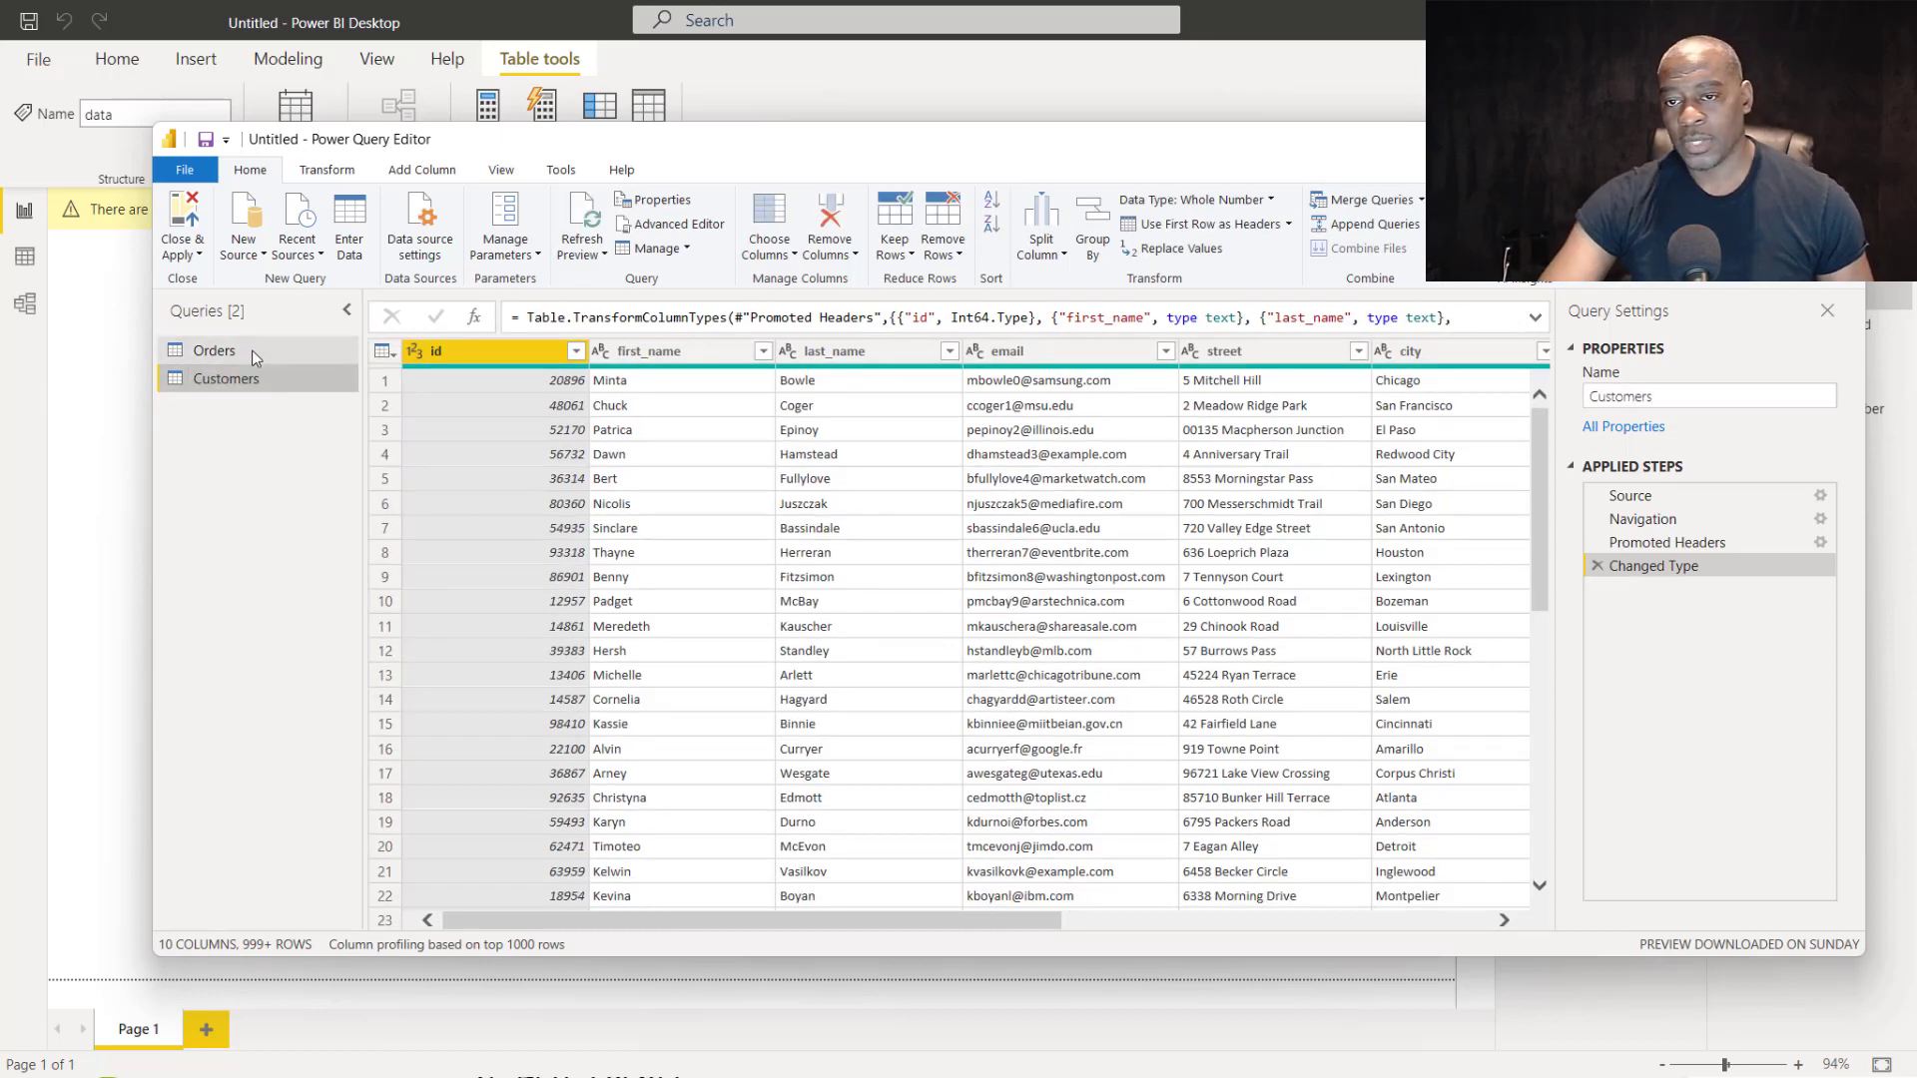
Start merging the Orders query as a new query, with Customers as the second table.
click(251, 350)
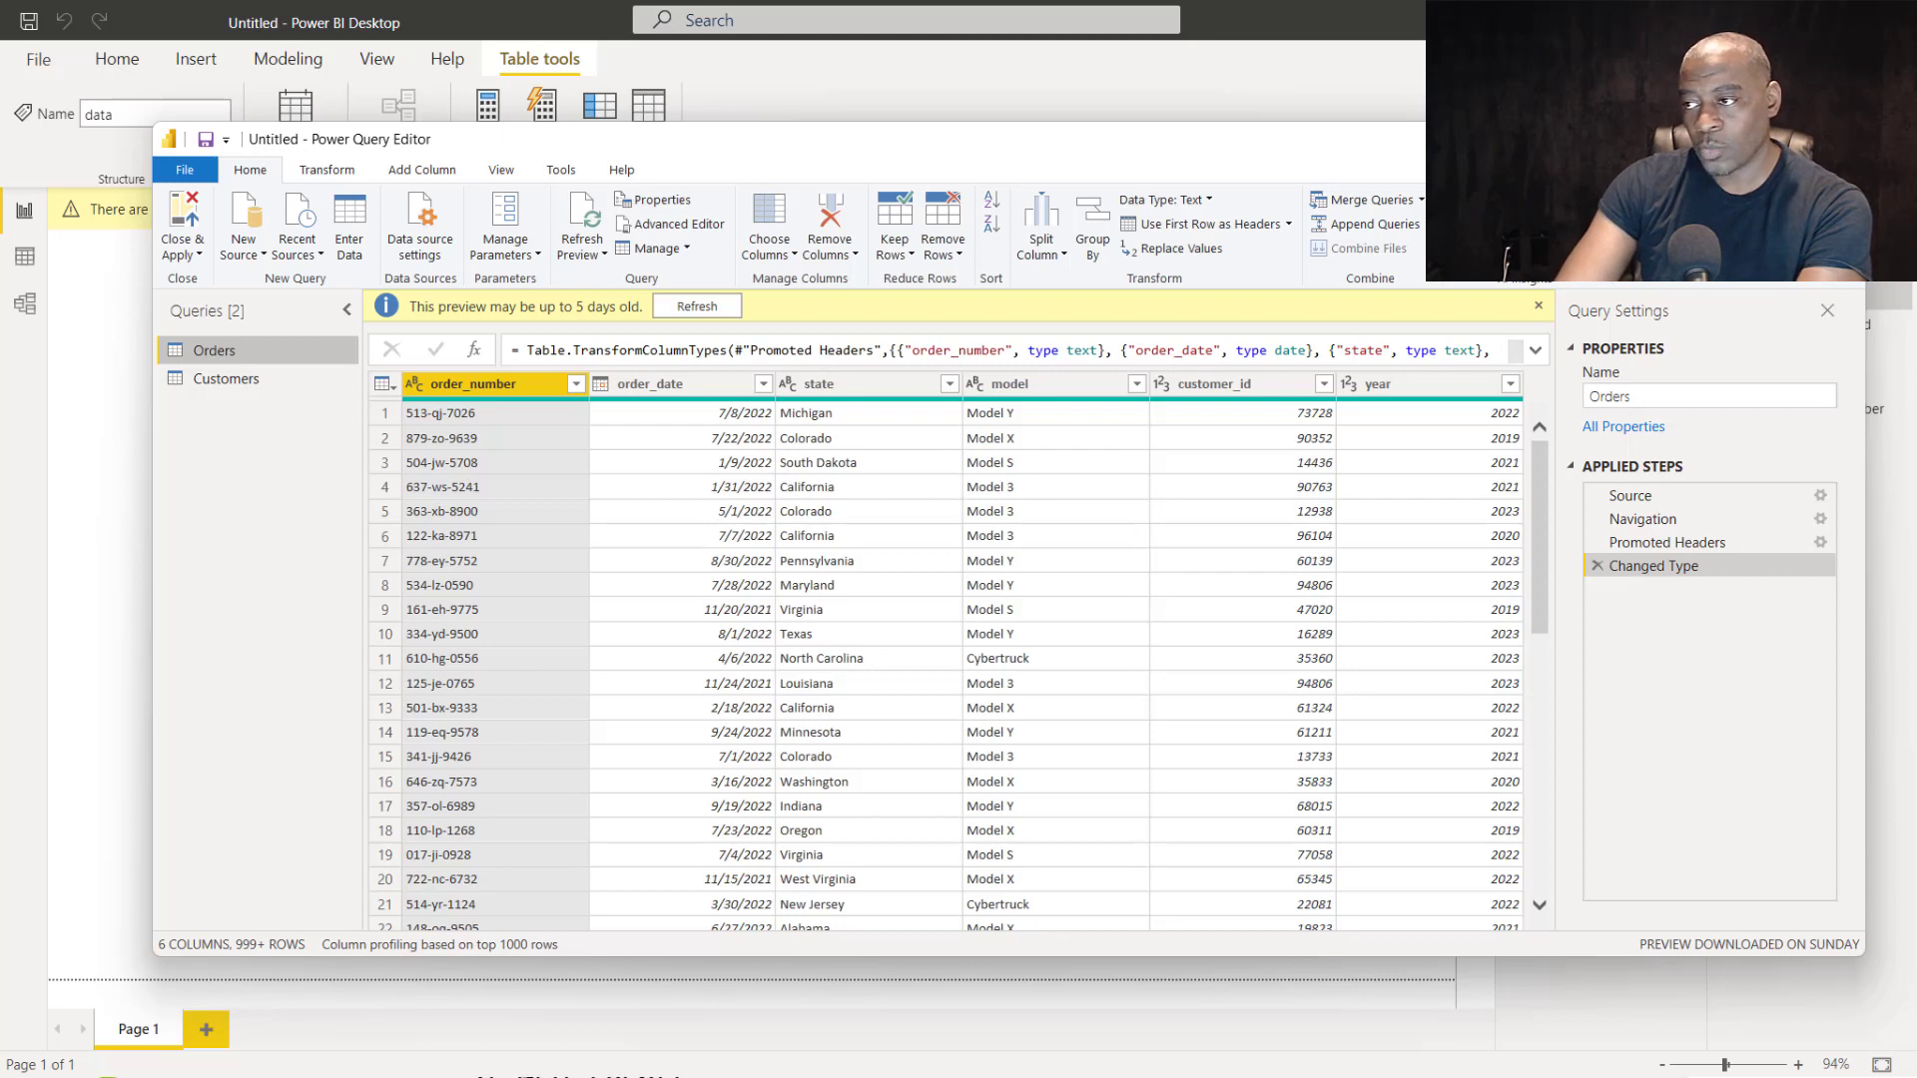
click(1421, 199)
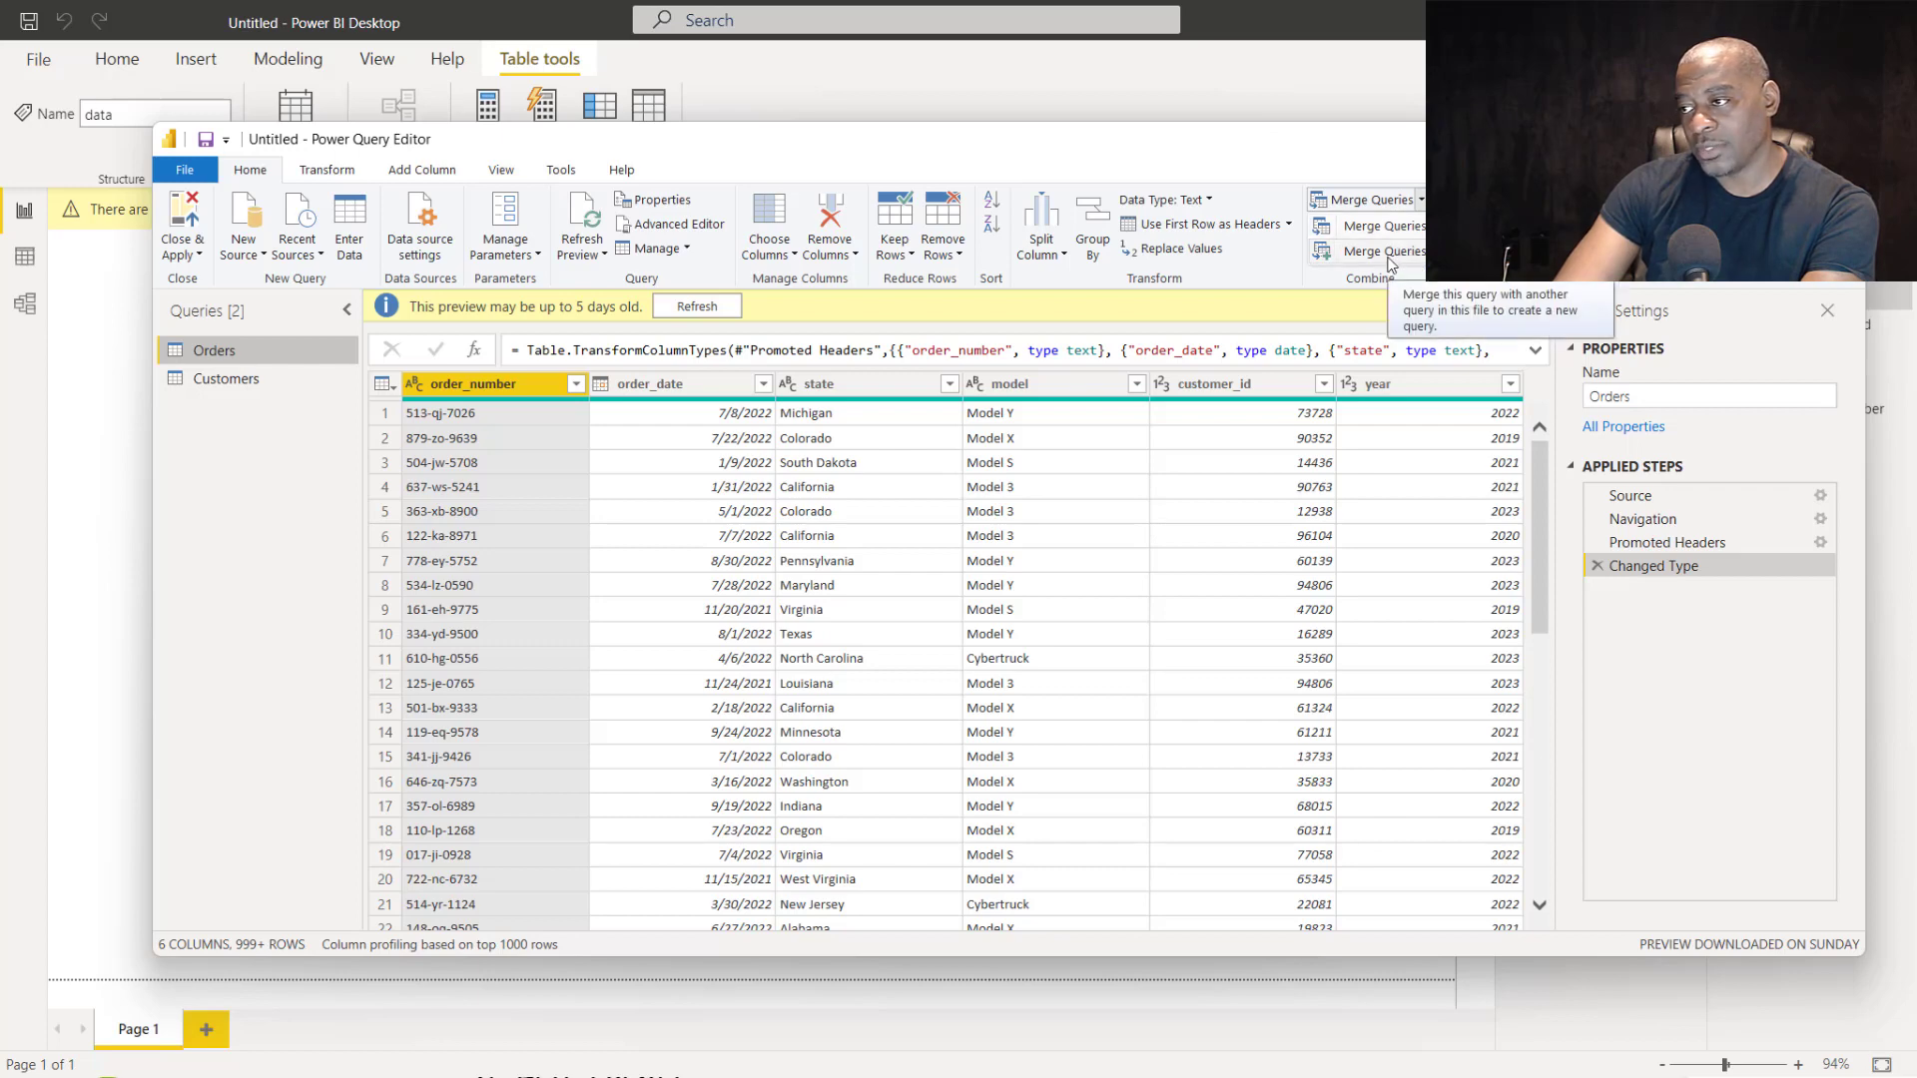
click(1386, 254)
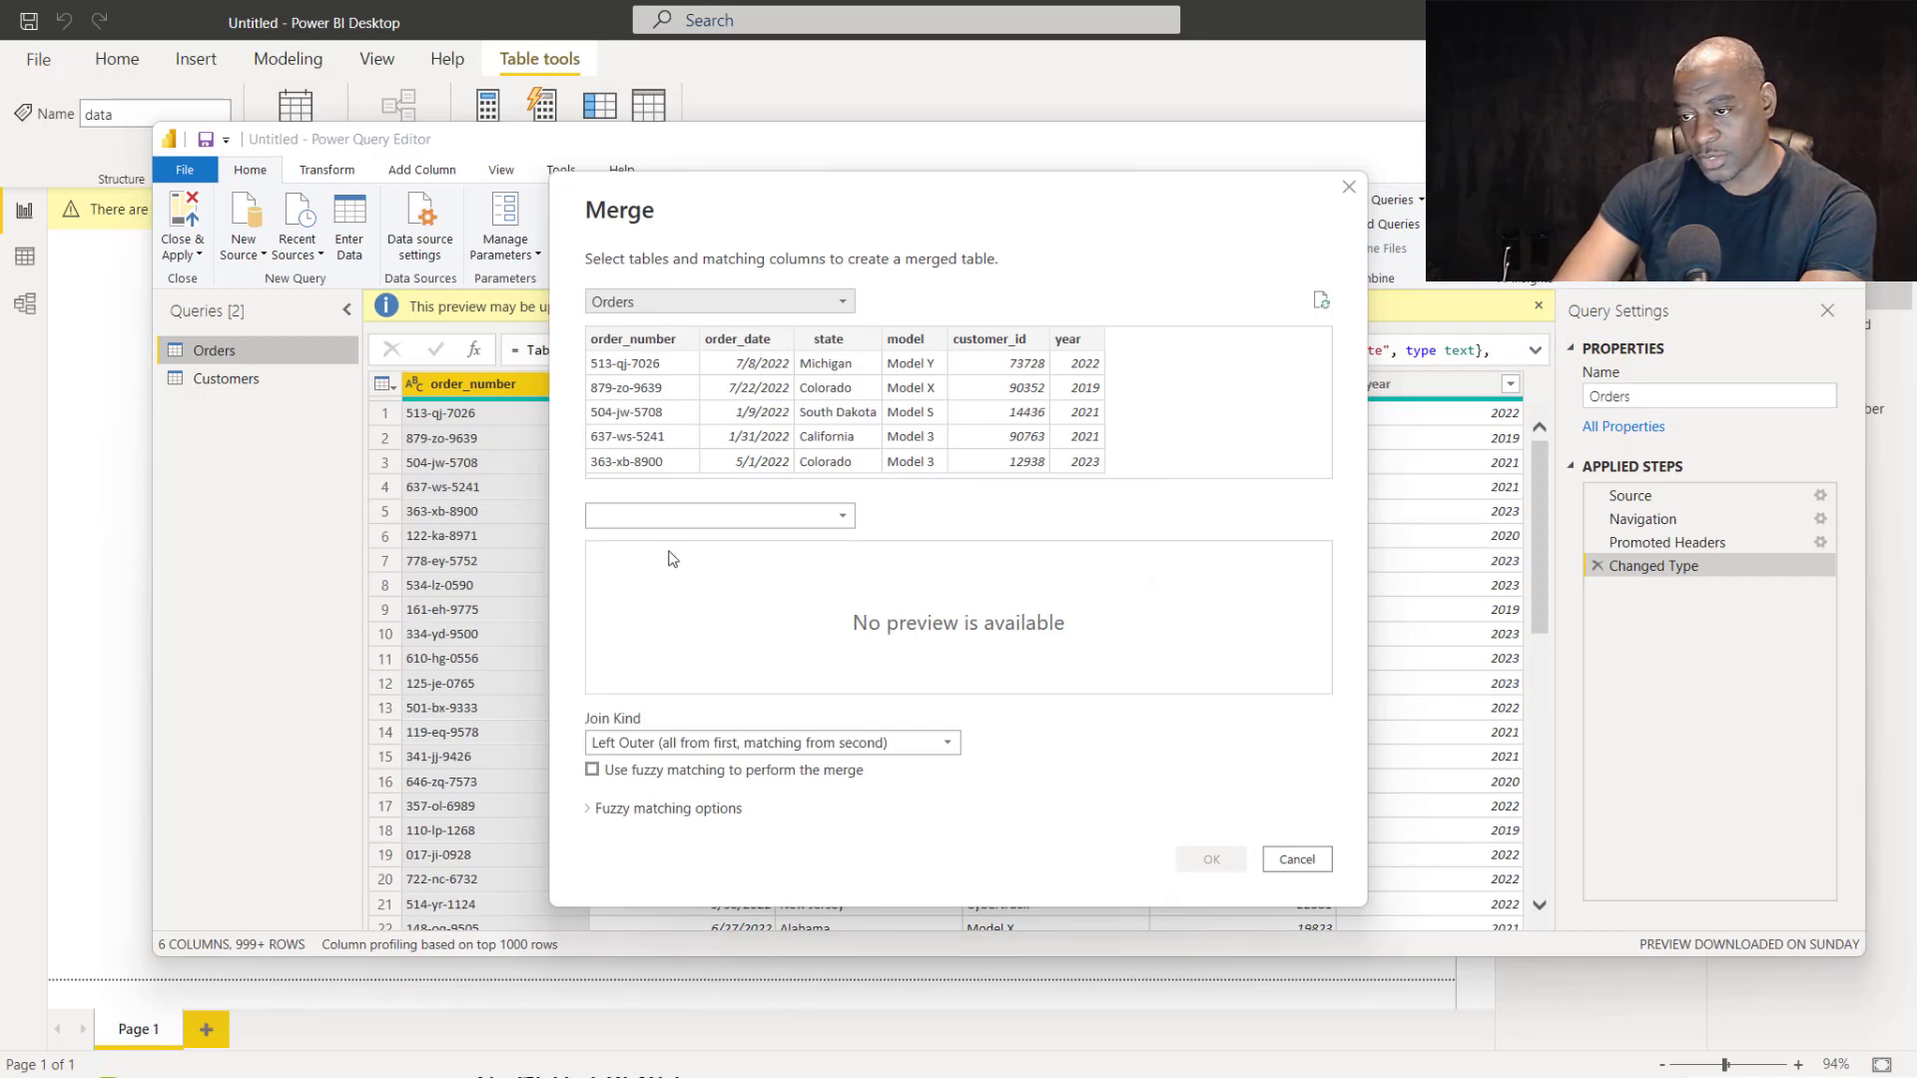
click(662, 515)
click(644, 538)
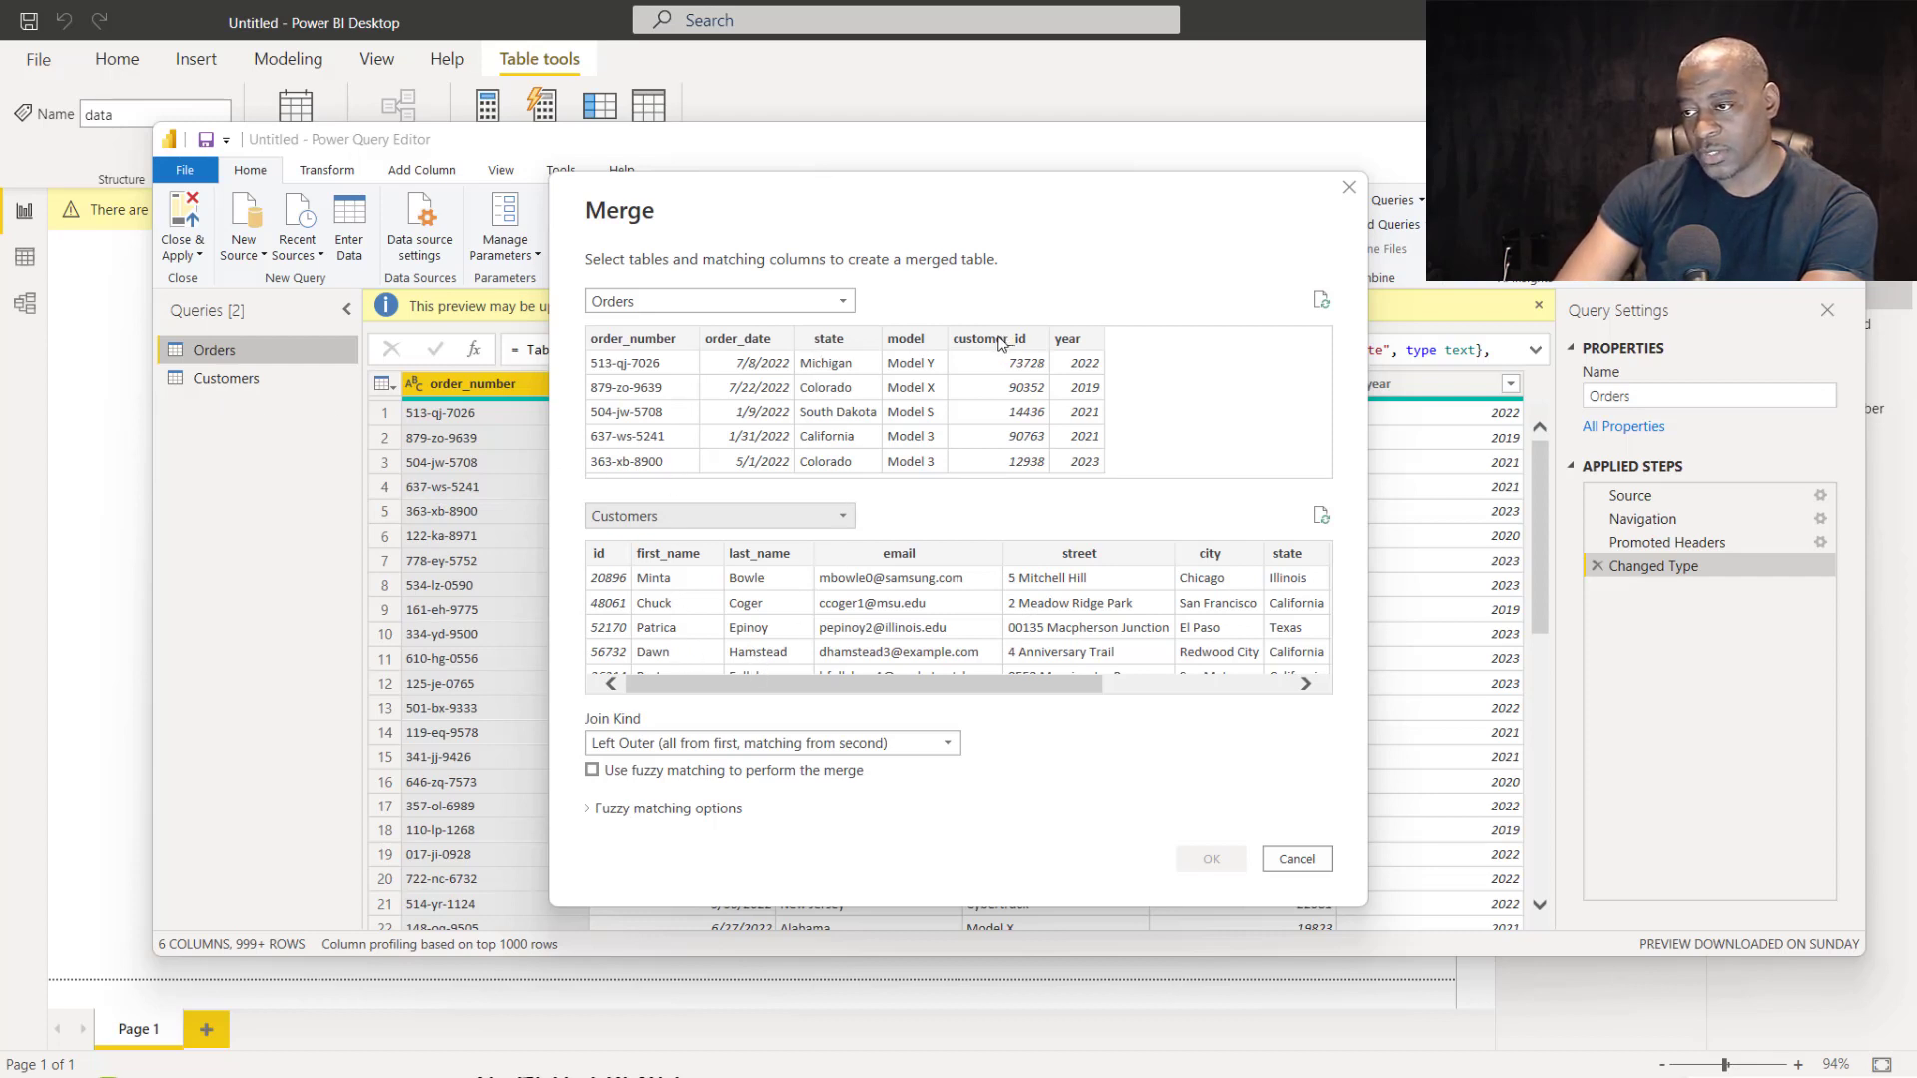
Match customer_id in Orders to id in Customers, set the join kind to Inner (only matching rows), and create the merged query.
click(1005, 382)
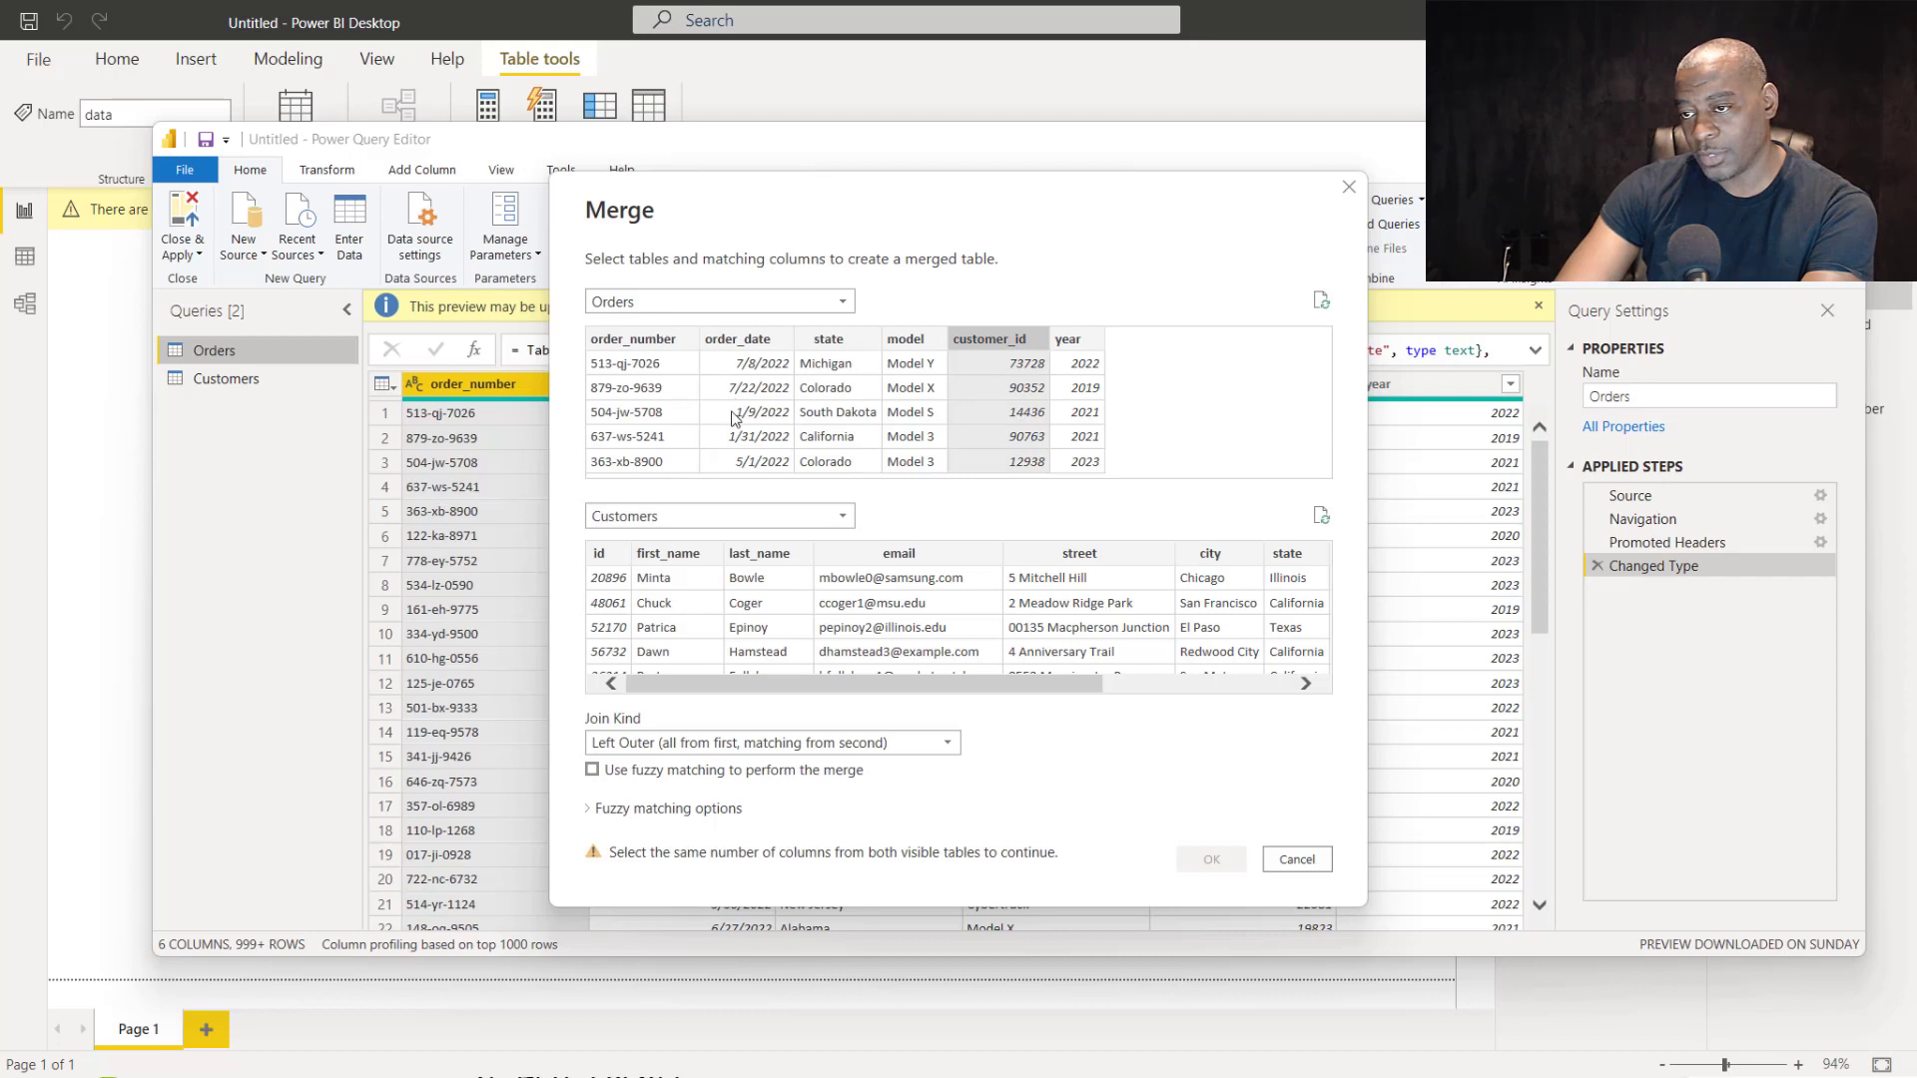
click(604, 556)
click(654, 751)
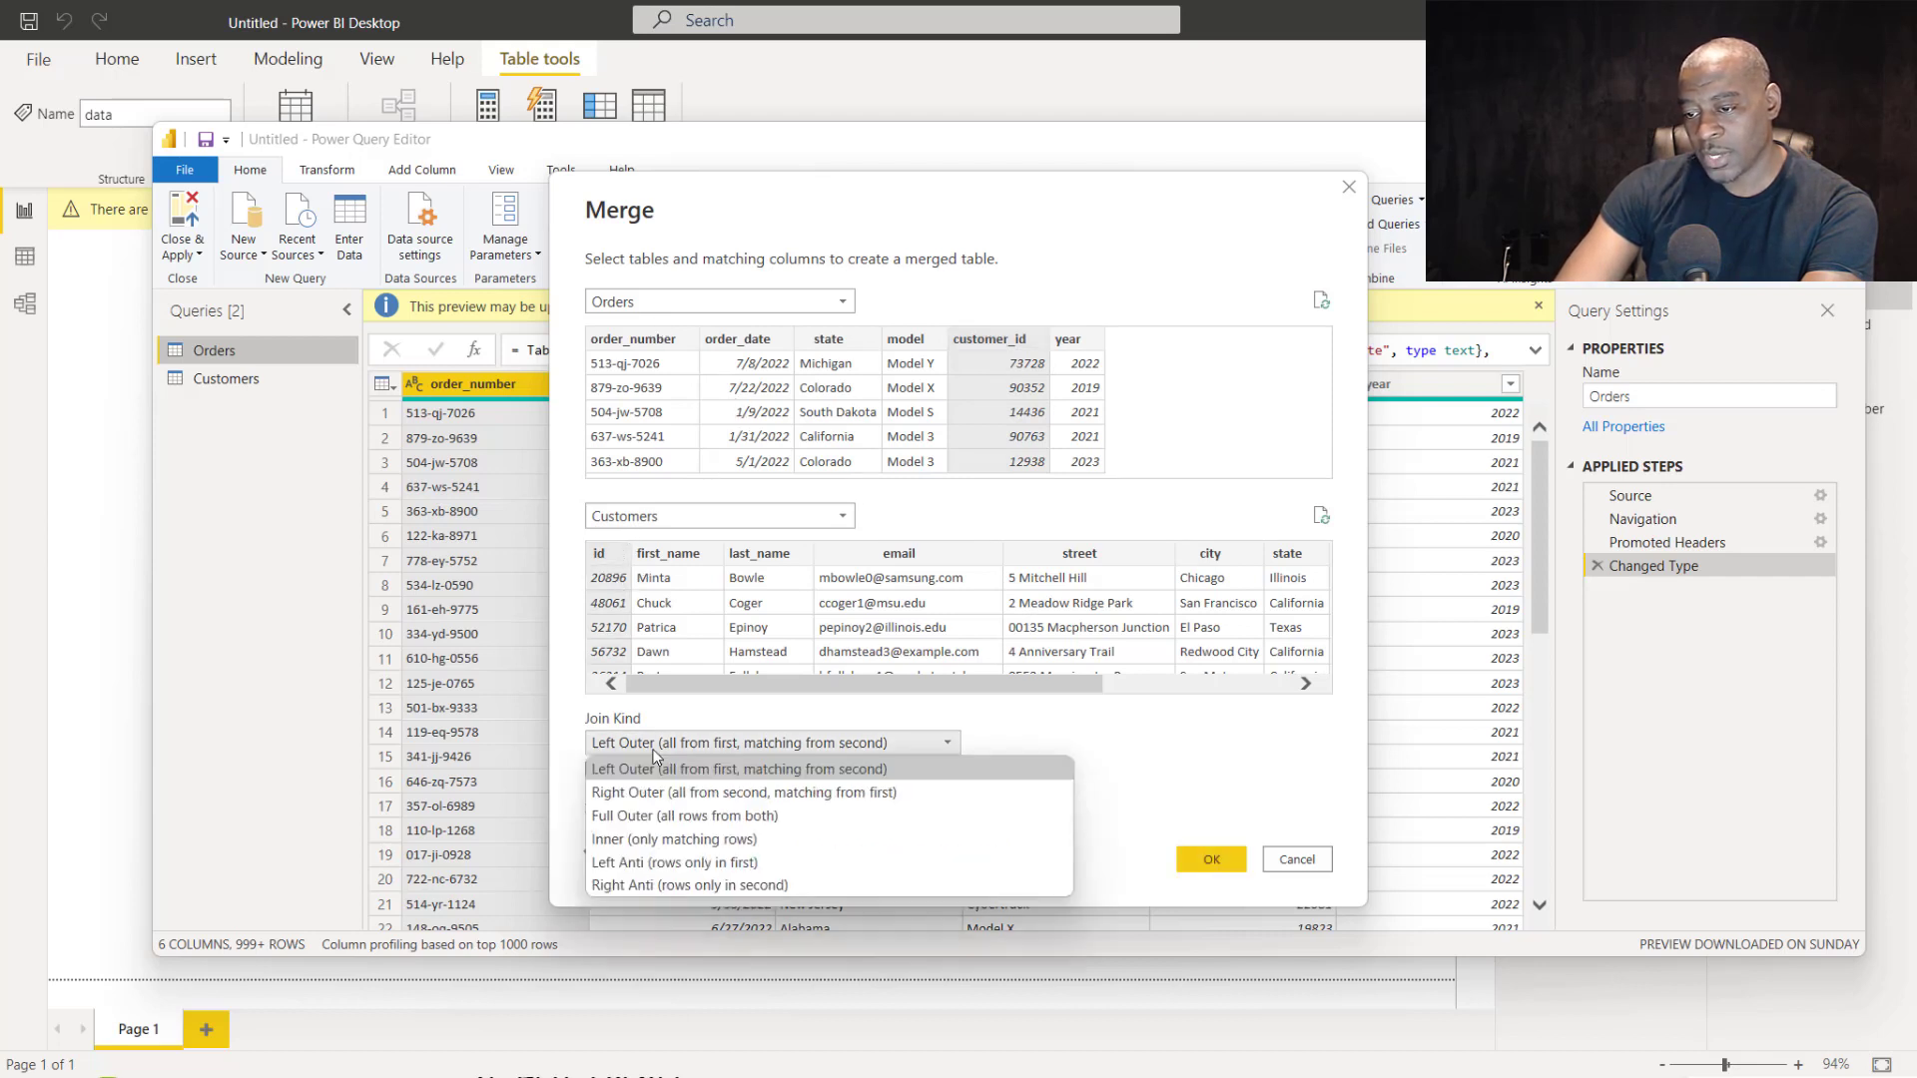
click(677, 843)
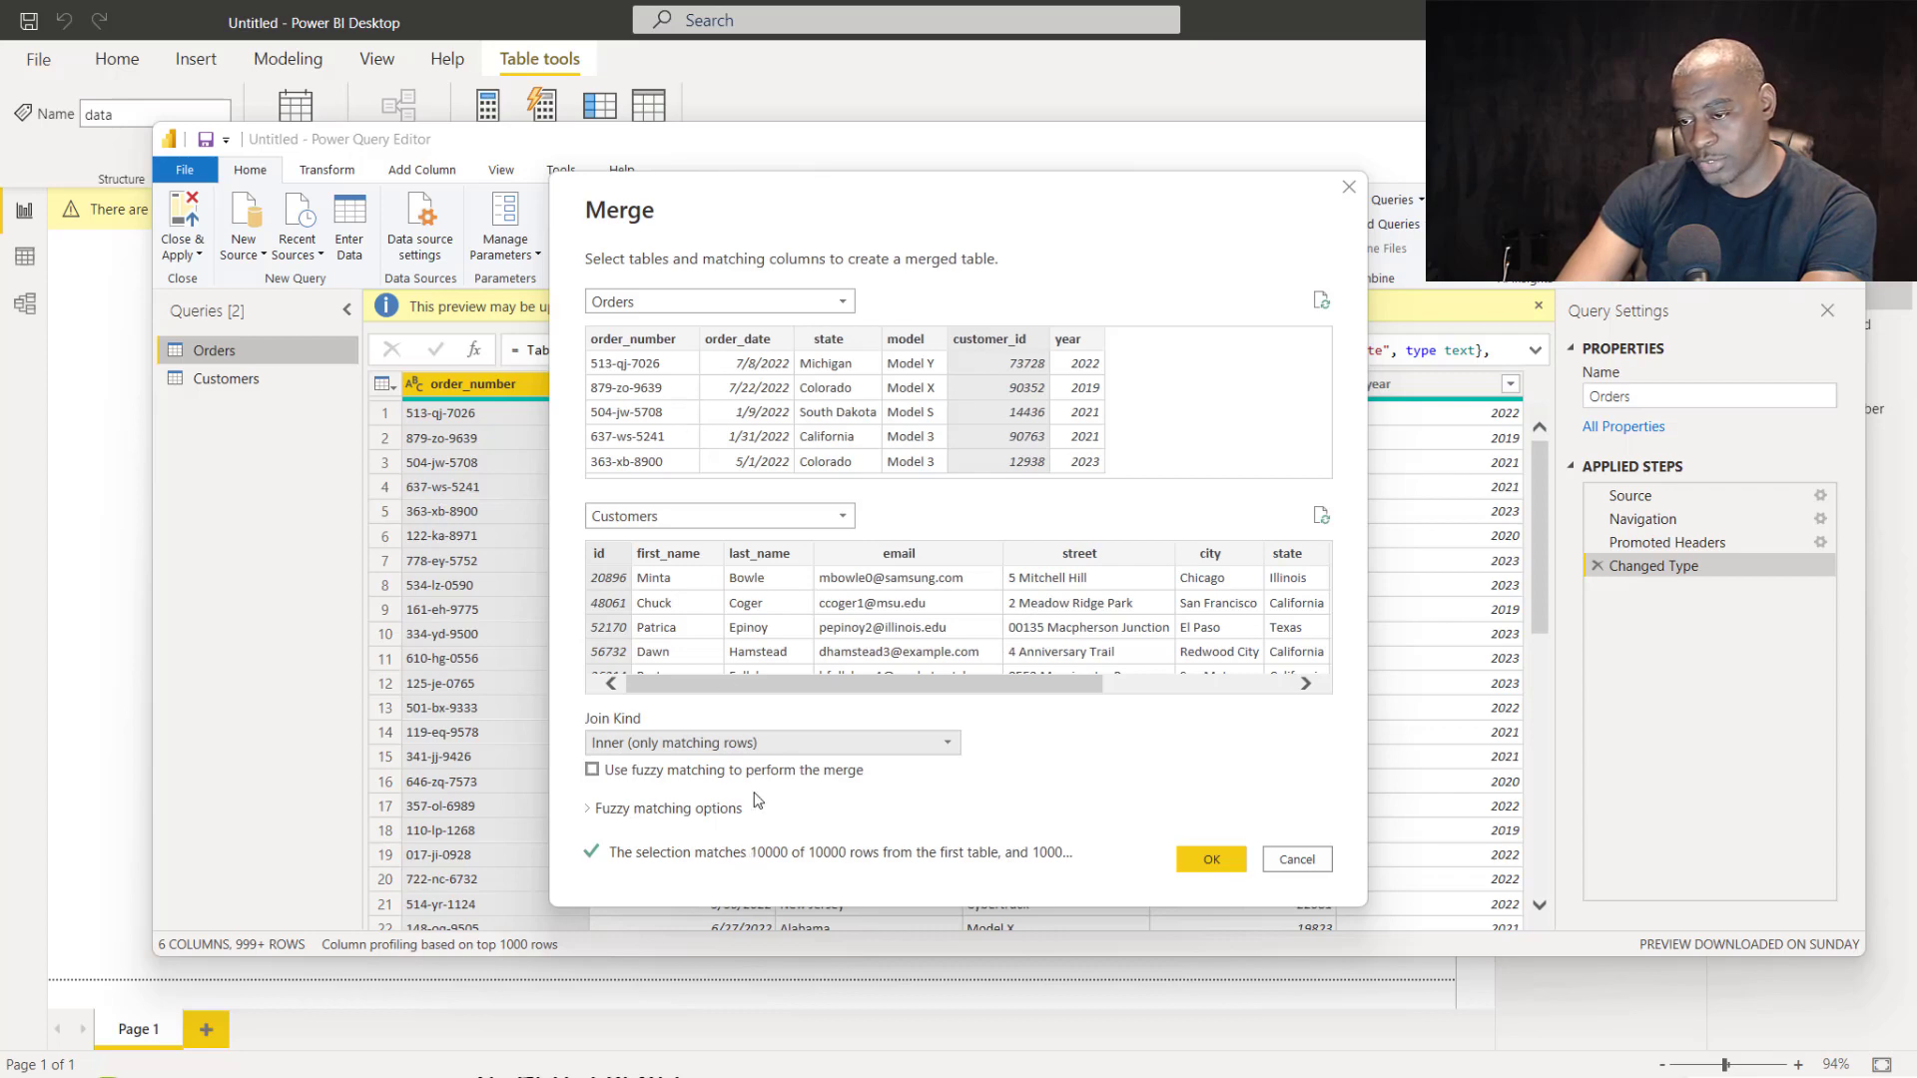
click(1211, 860)
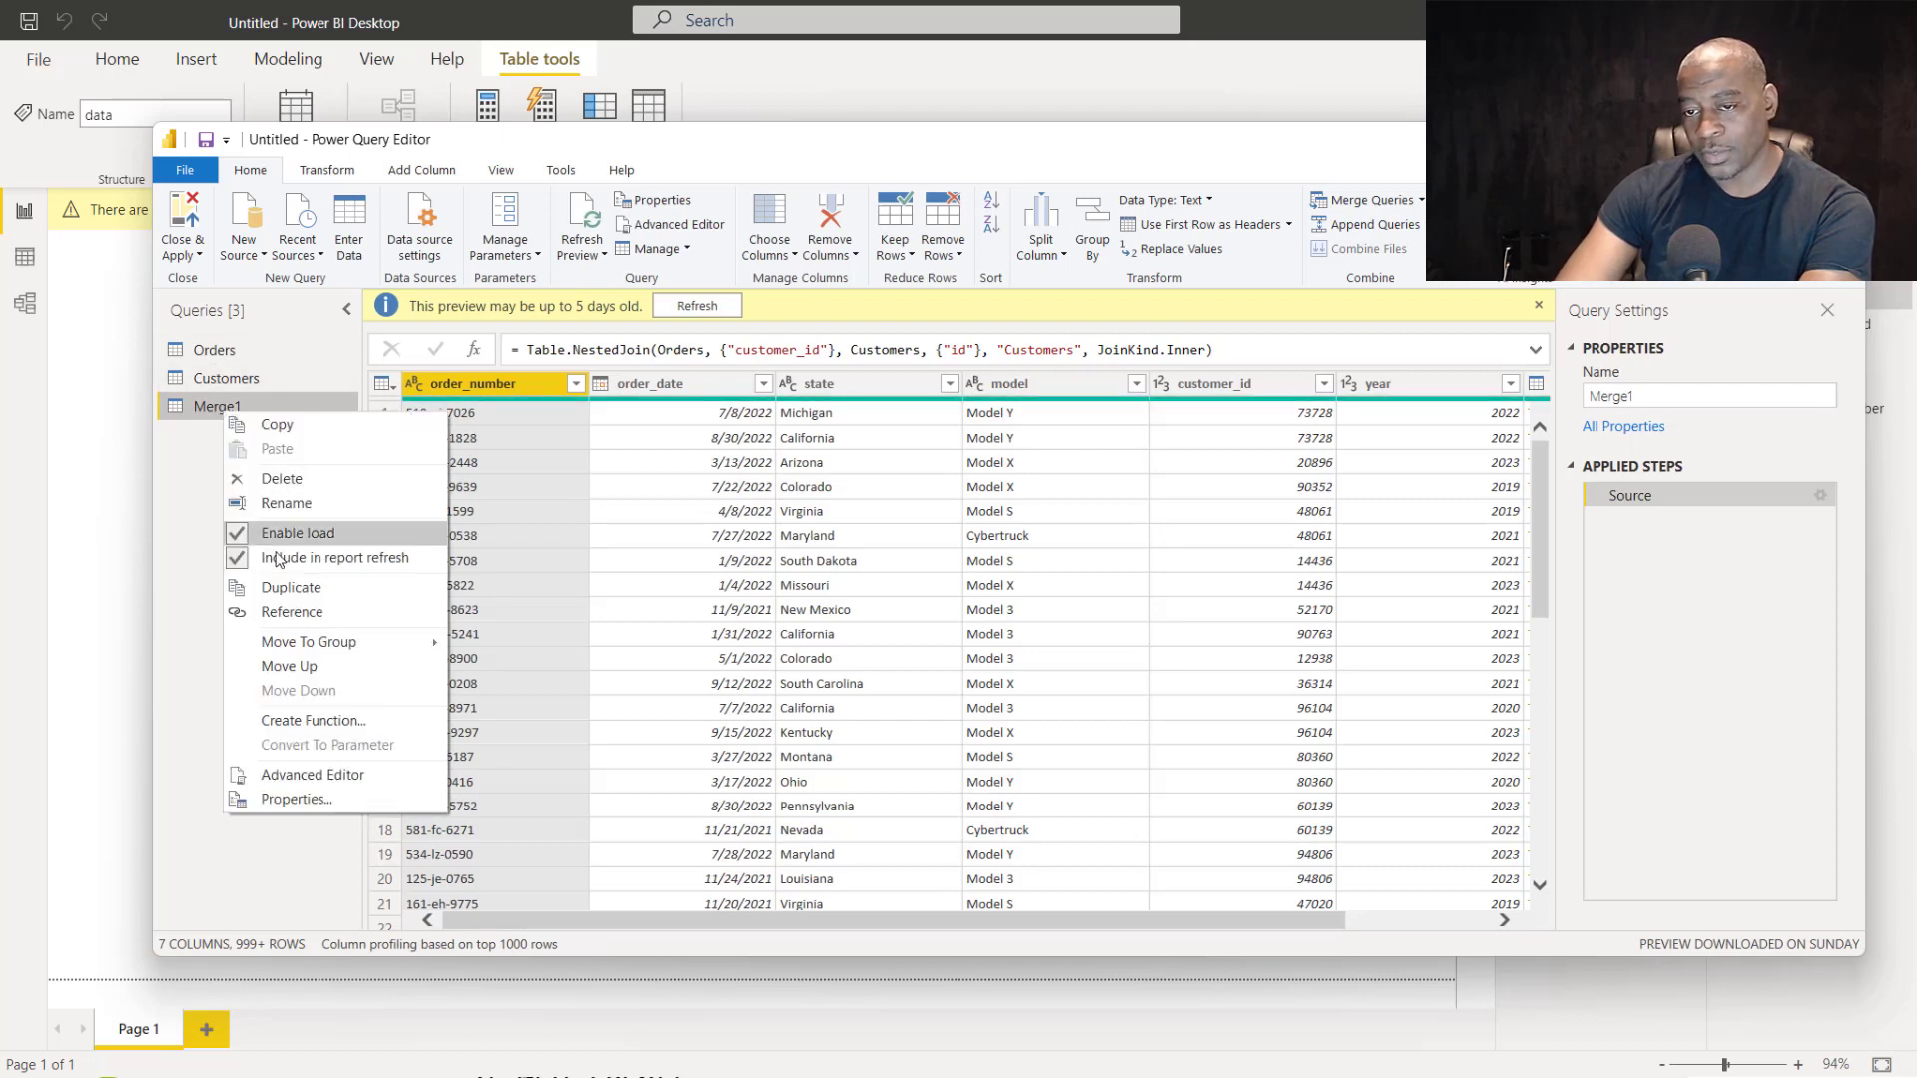
Rename the Merge1 query as CustomerOrders, apply the query changes and close the query editor.
click(285, 504)
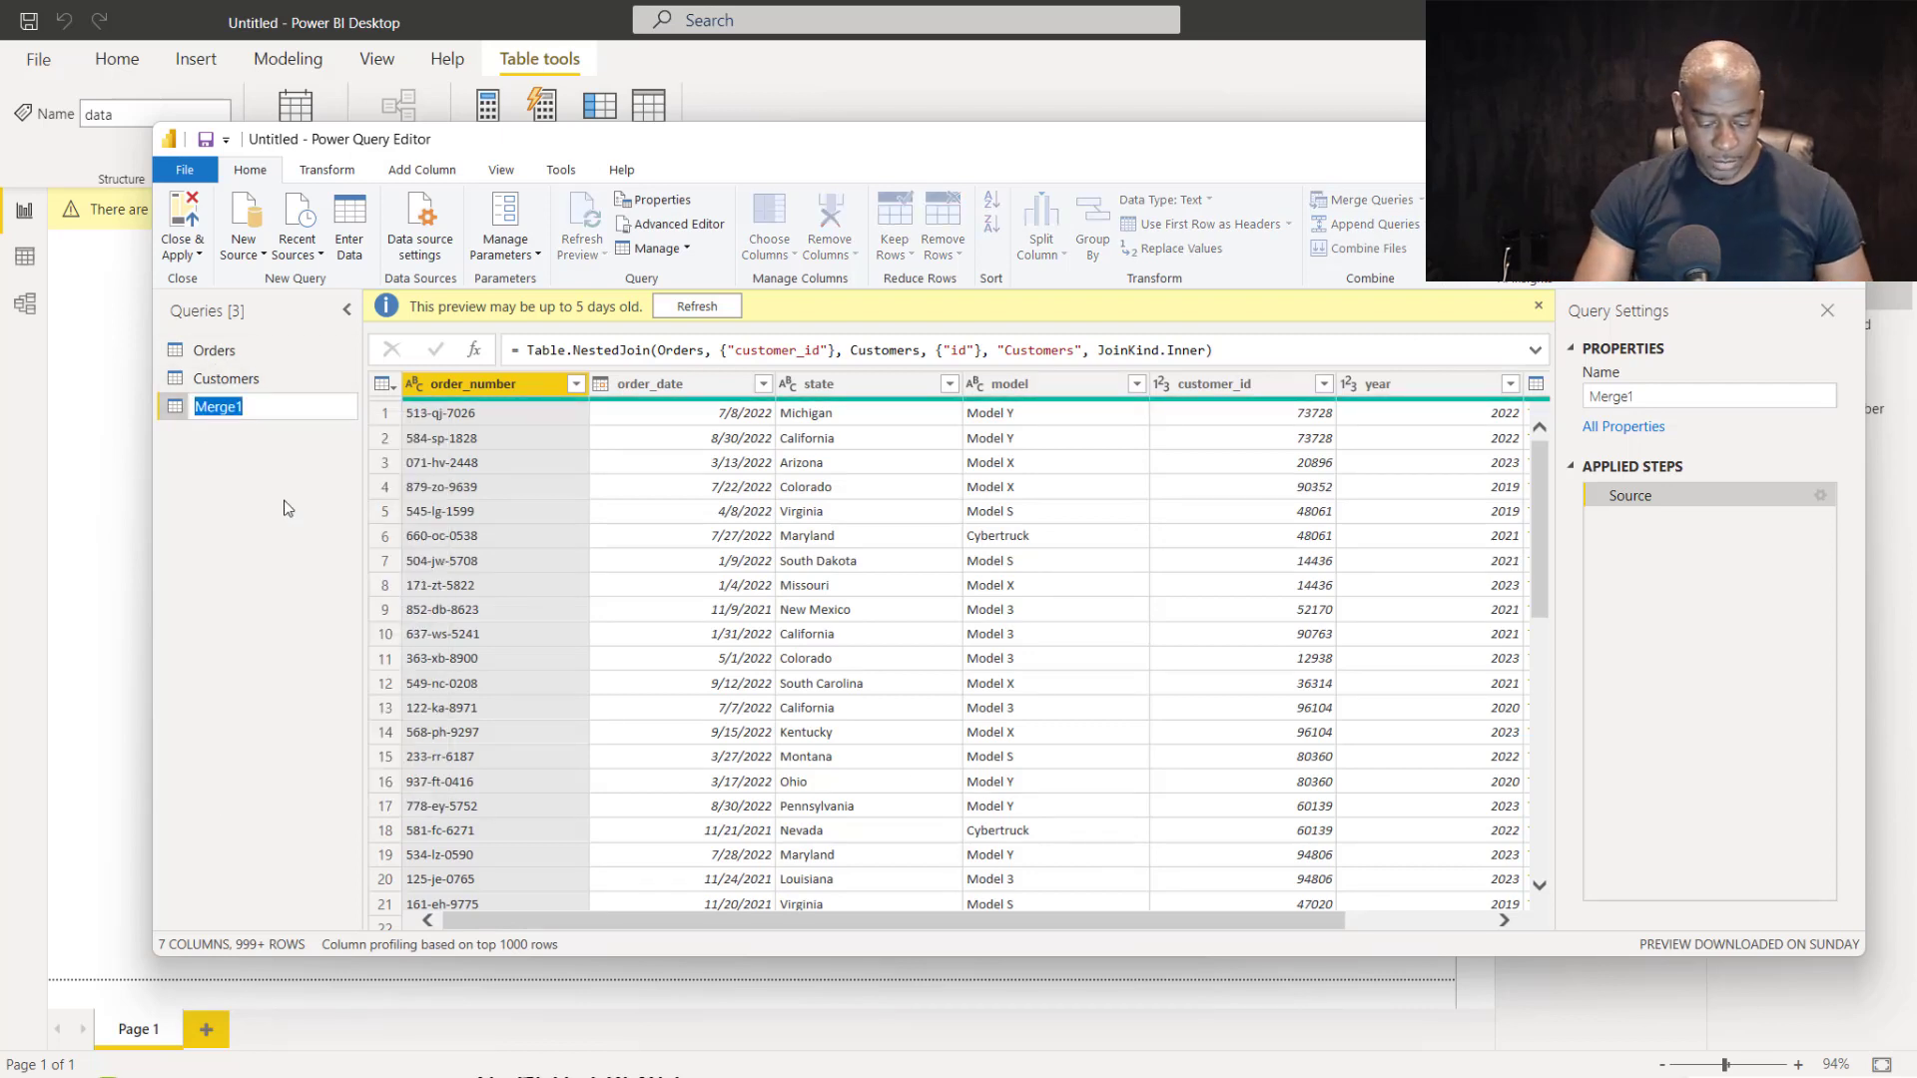
text(CustomerO)
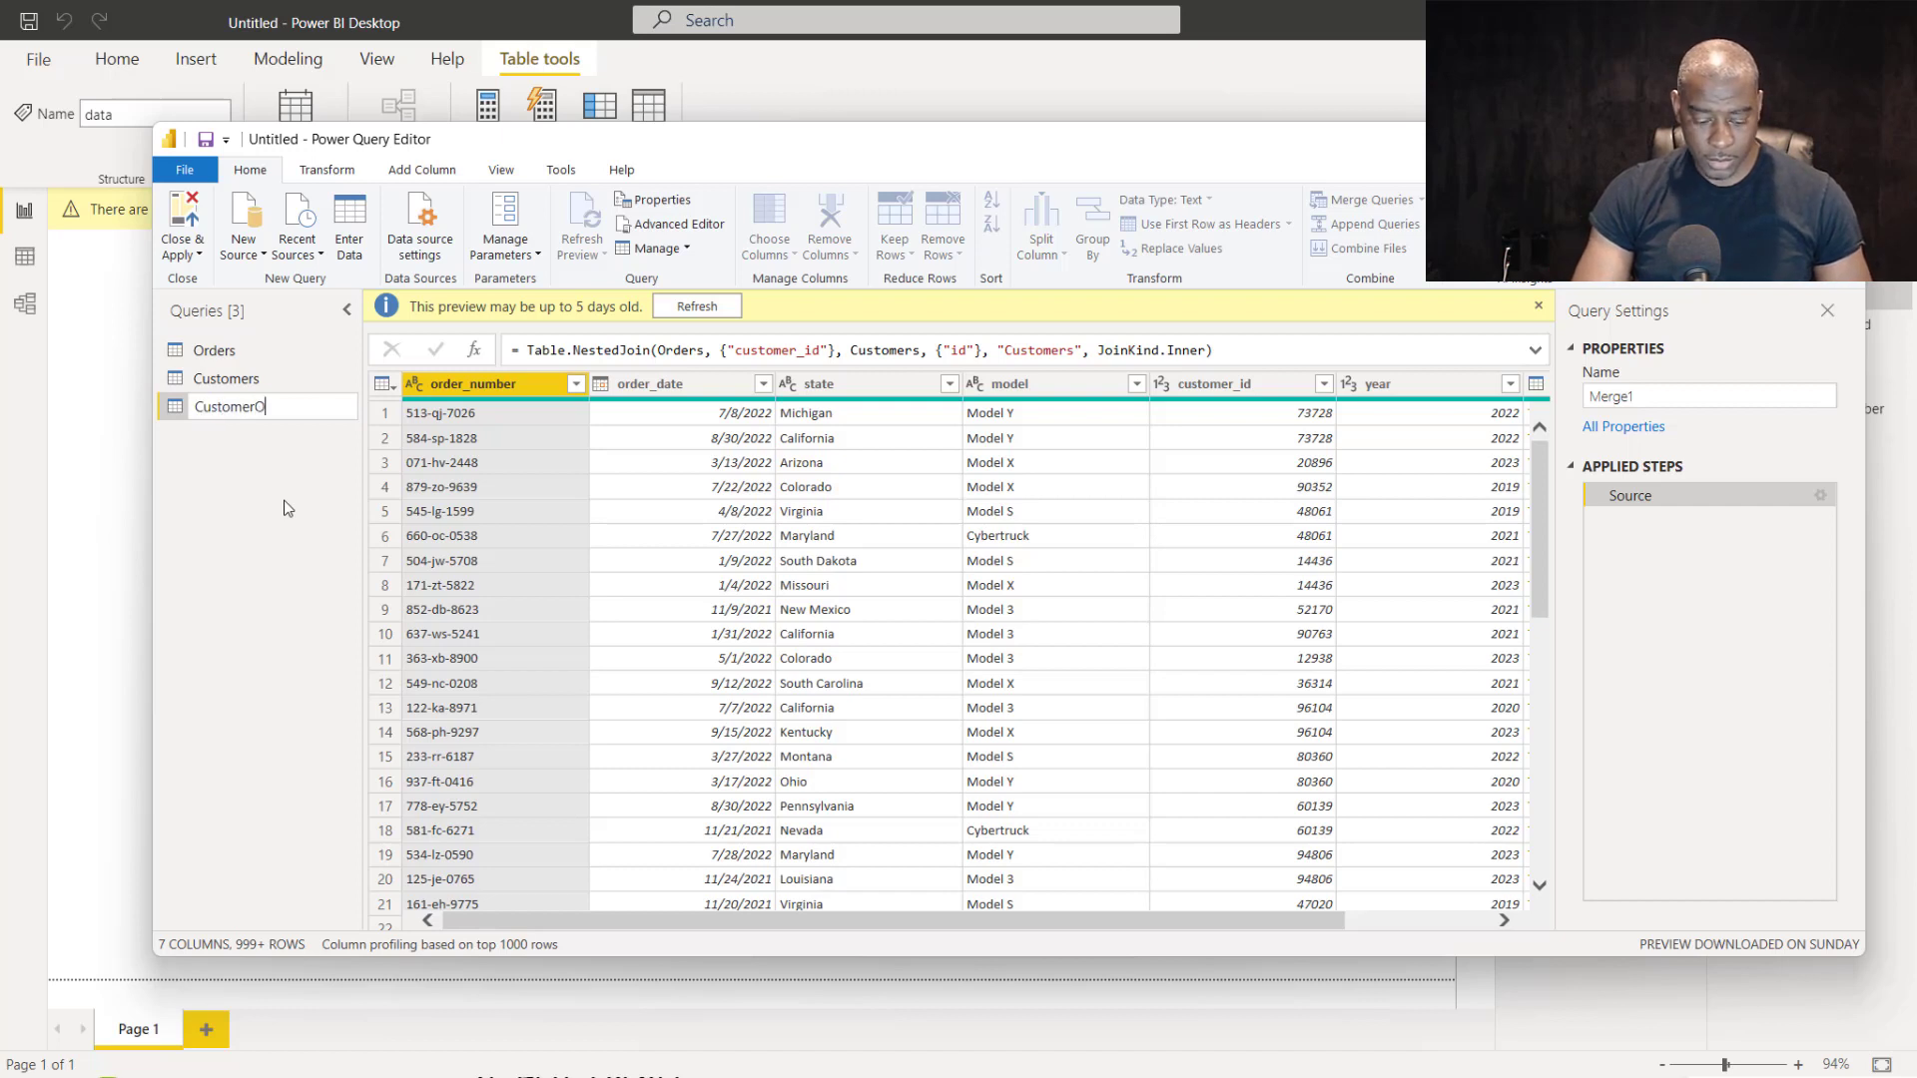
text(rders)
key(Return)
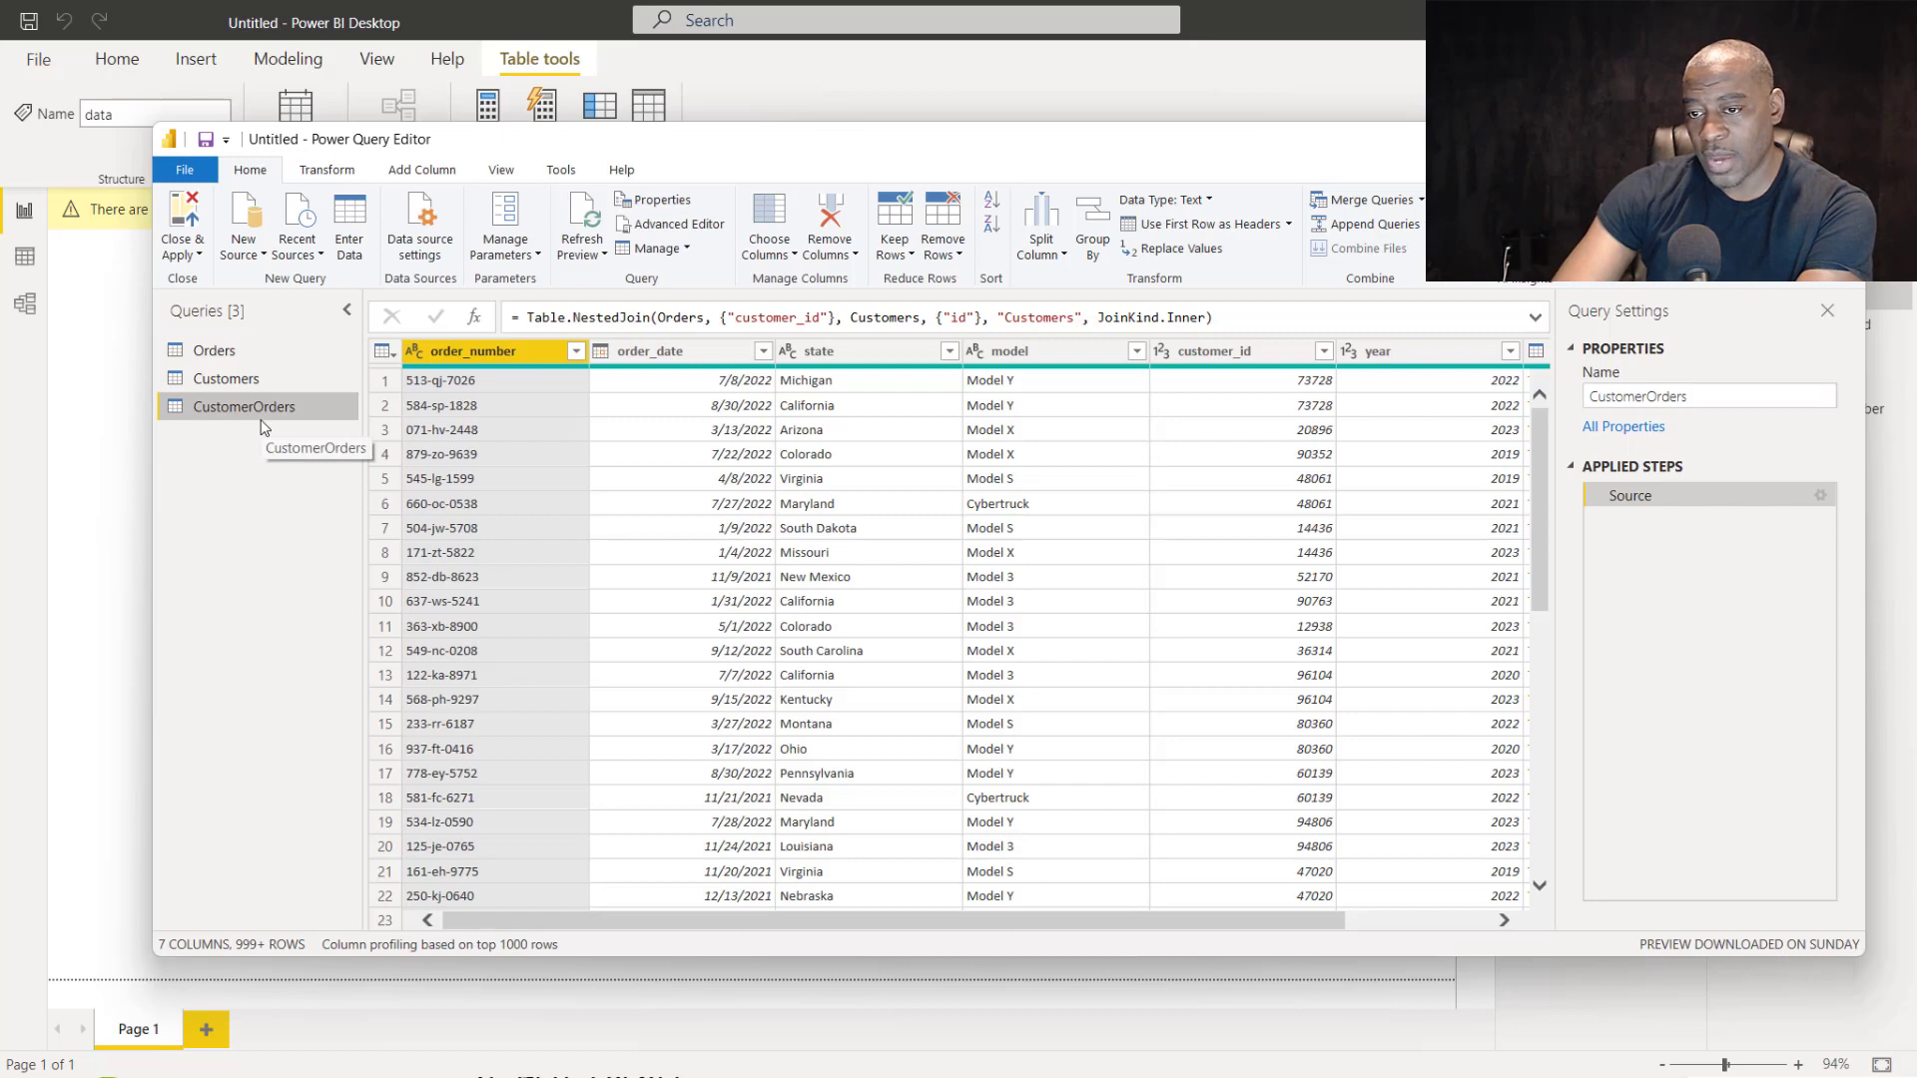
click(187, 258)
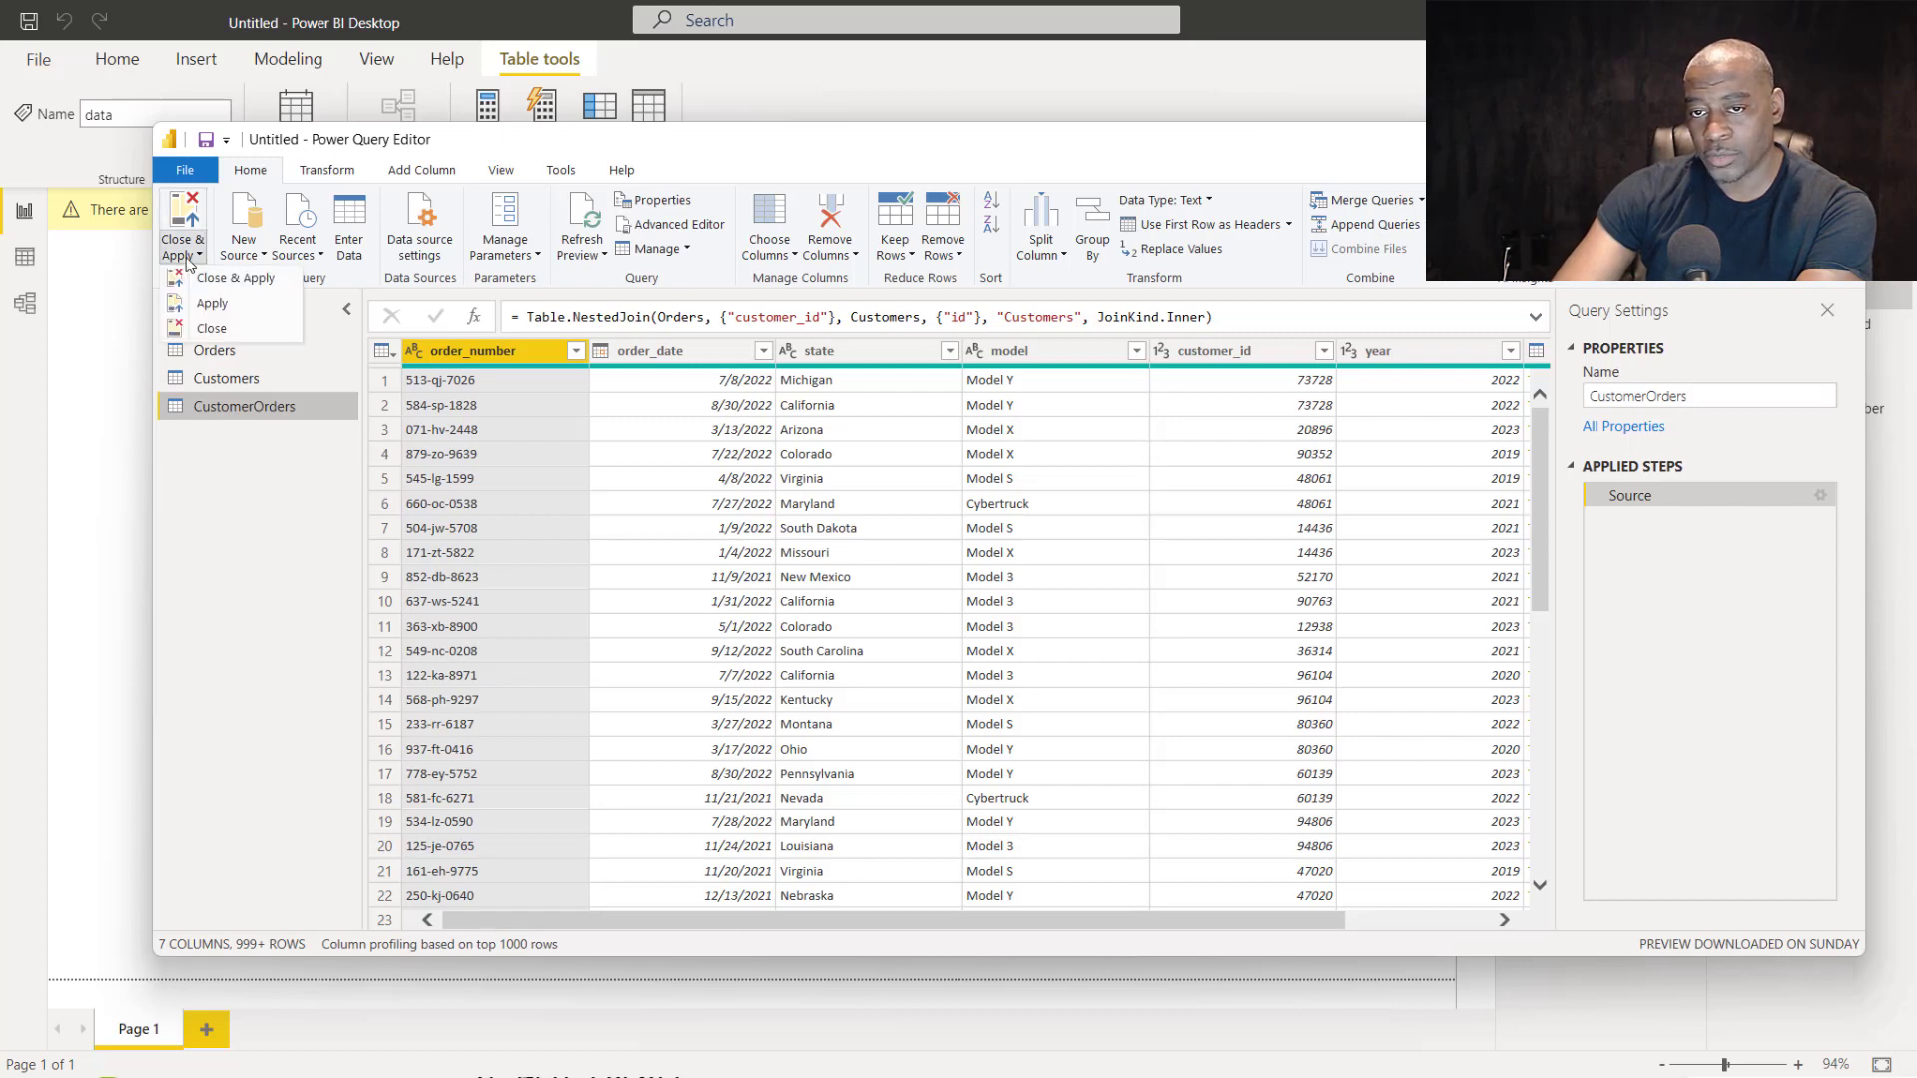
click(235, 280)
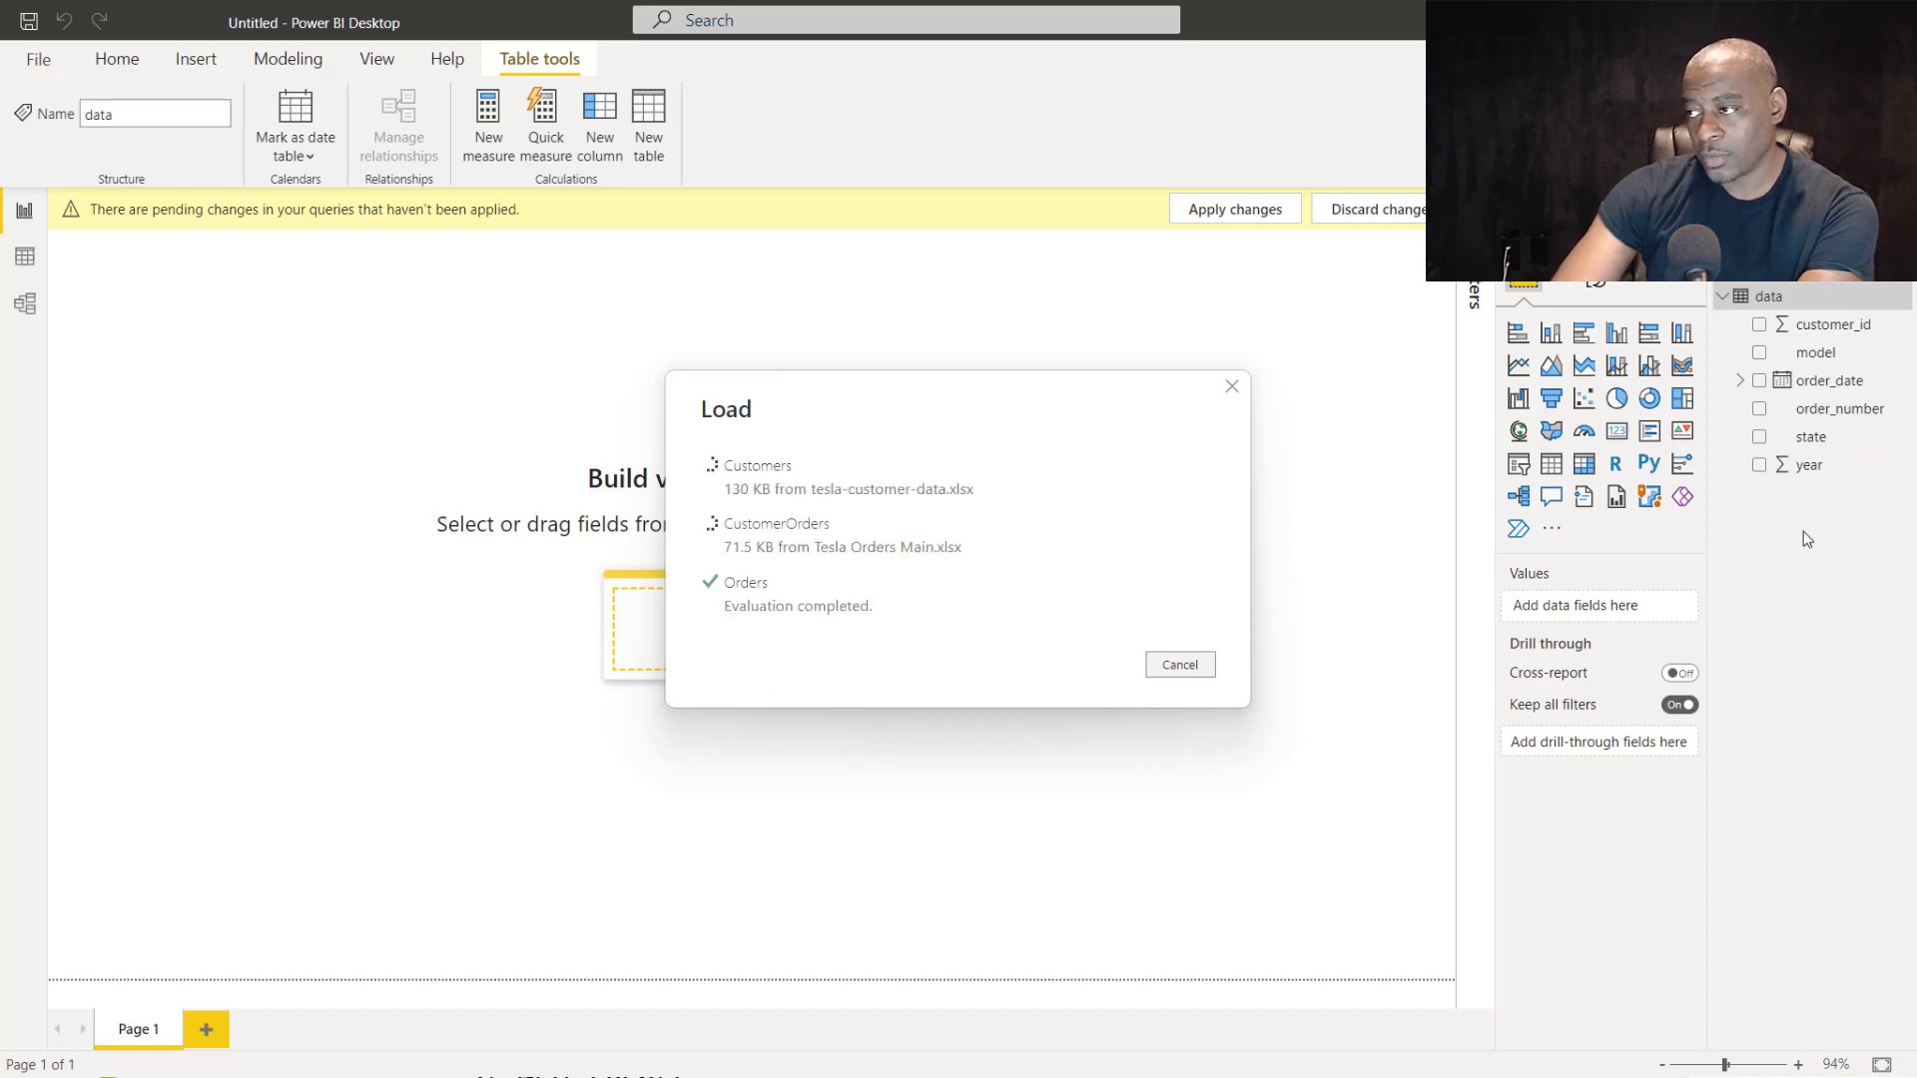
Hide the Customers and Orders tables from the field list and expand the CustomerOrders table.
click(1783, 330)
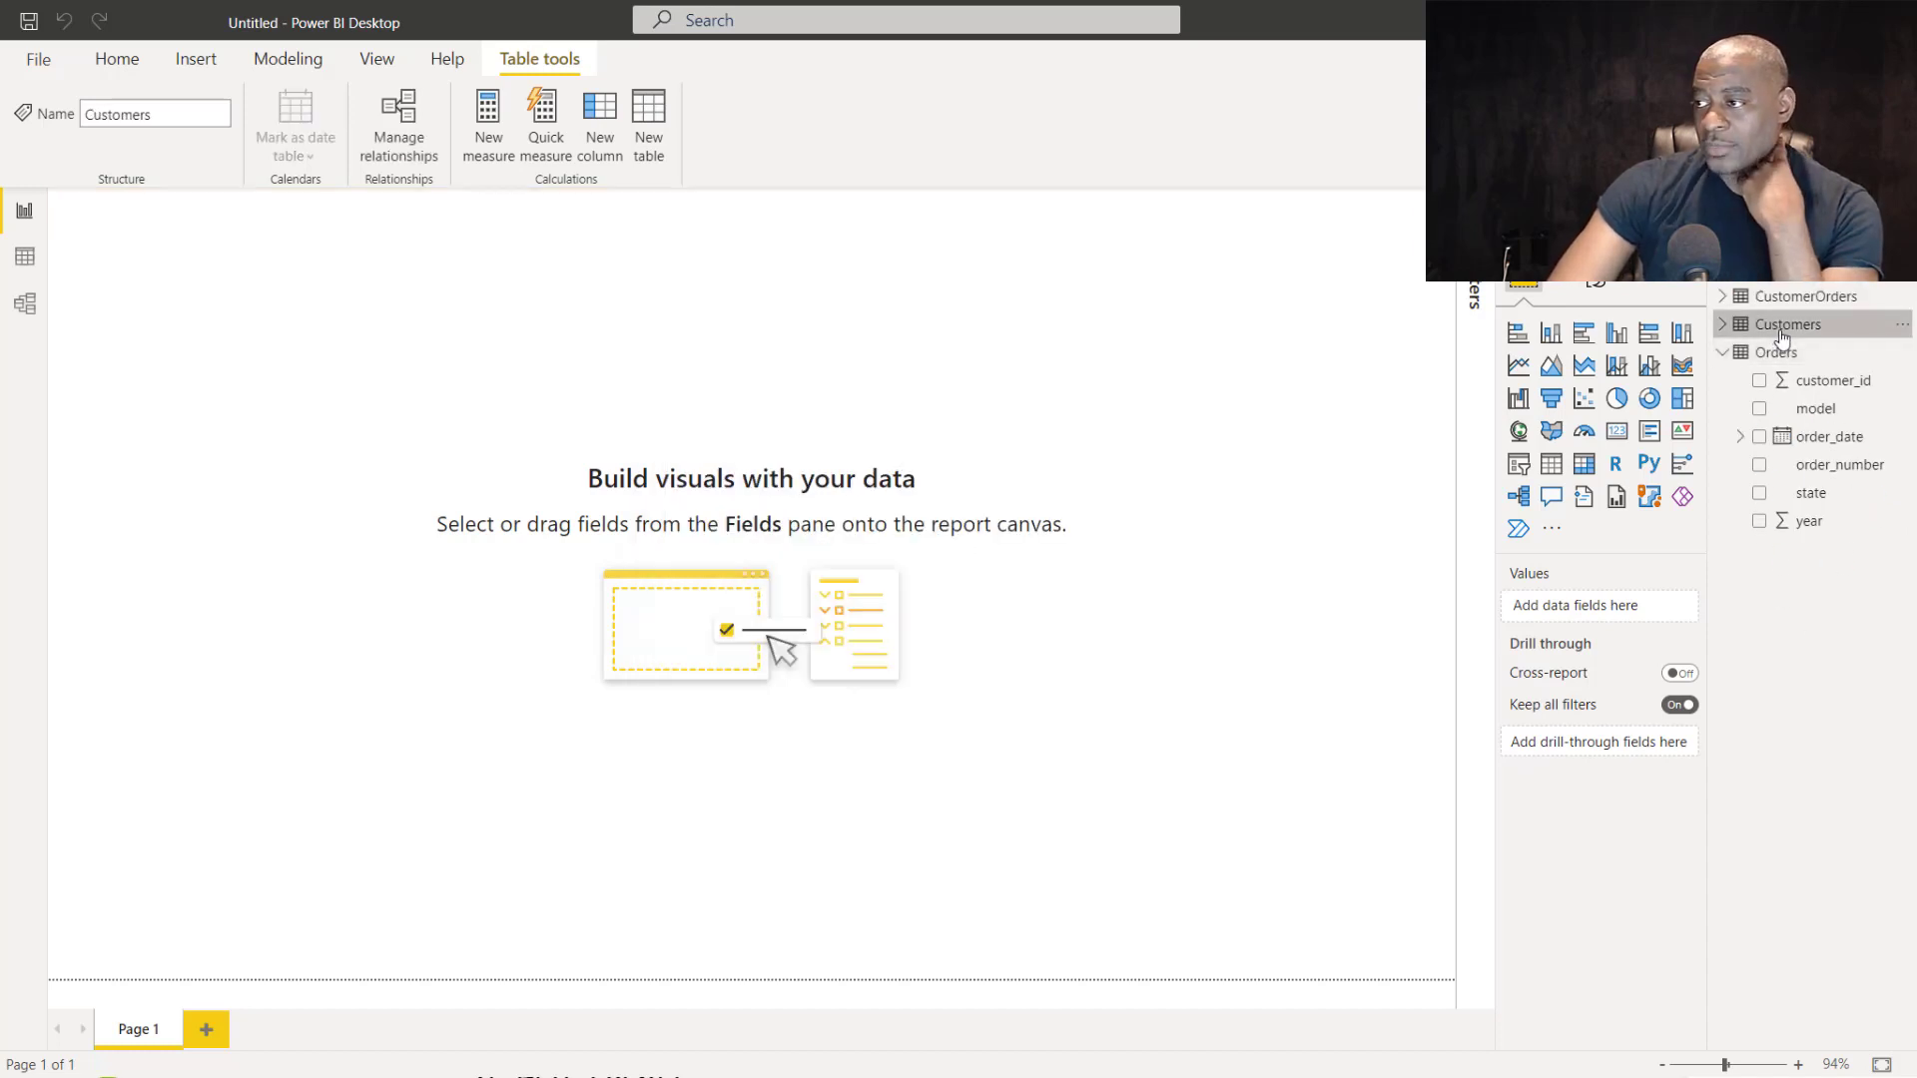
right_click(1784, 336)
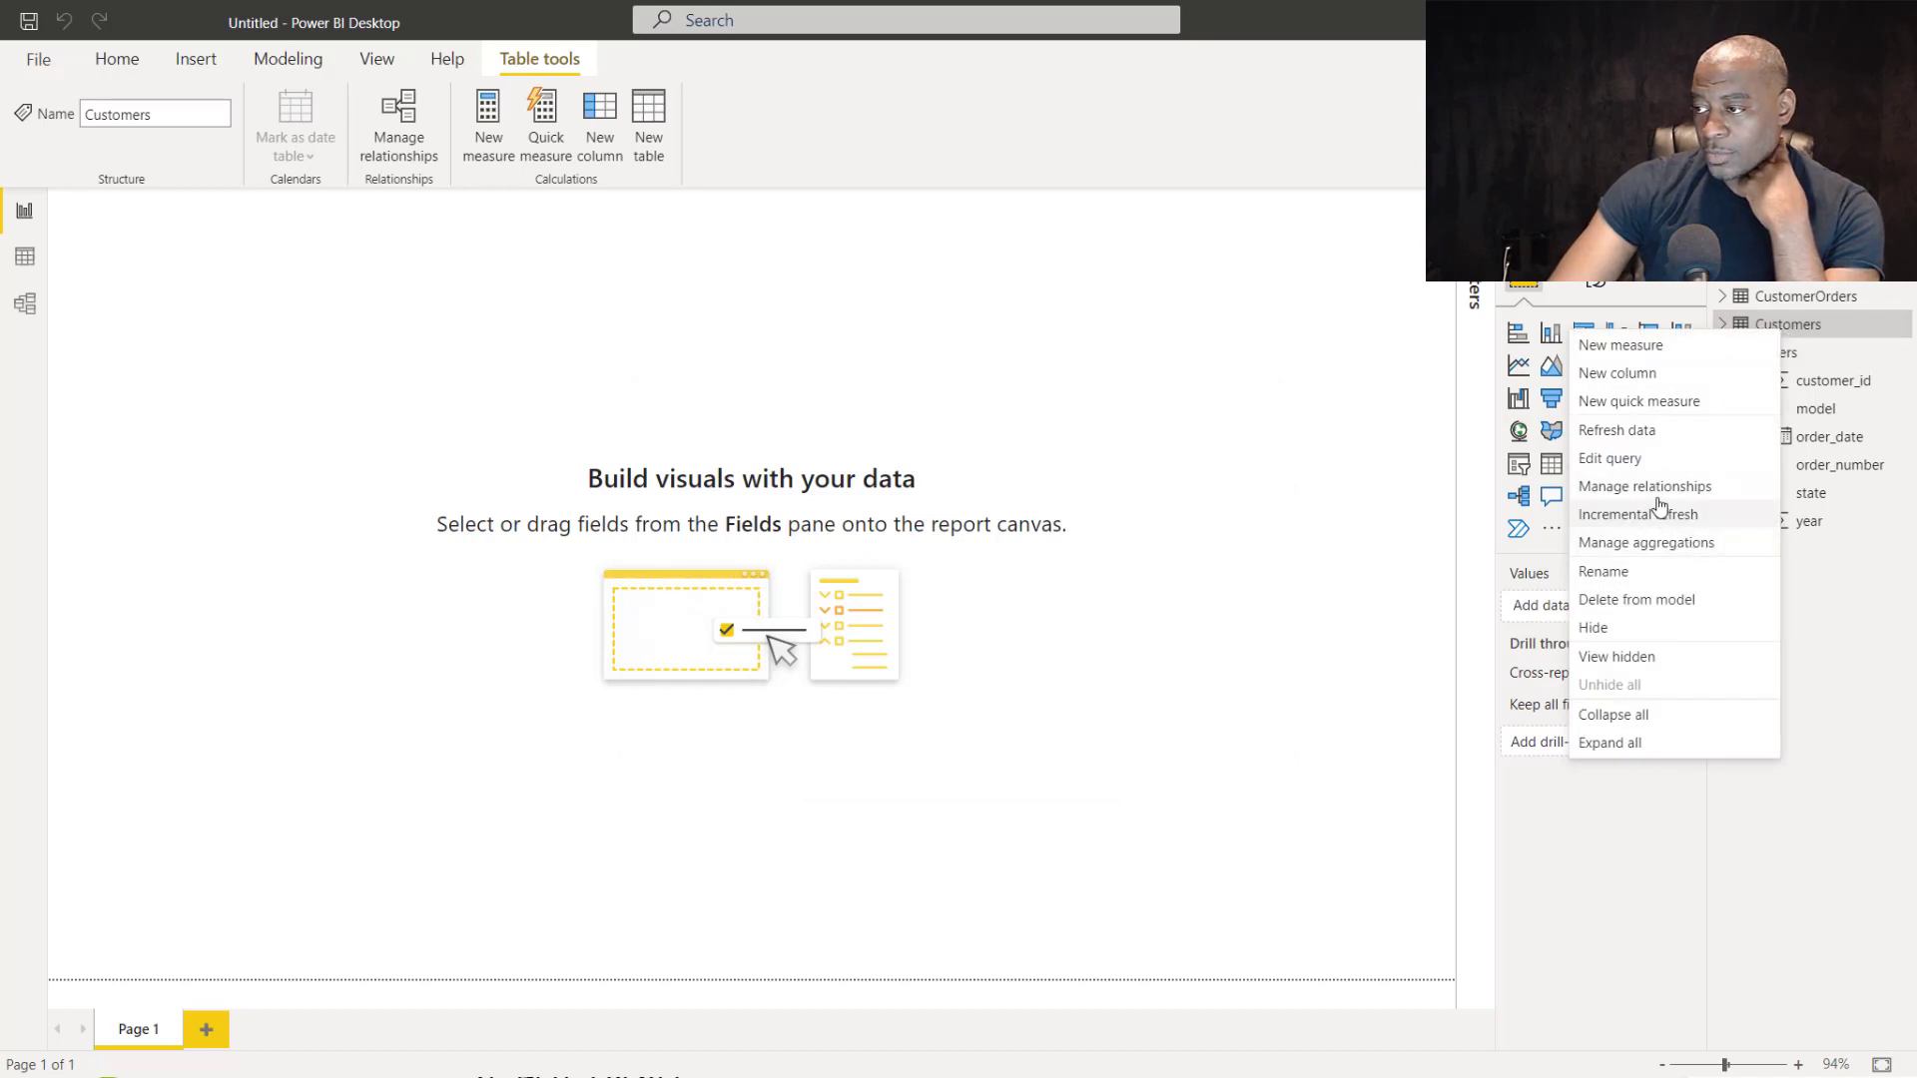
click(1619, 632)
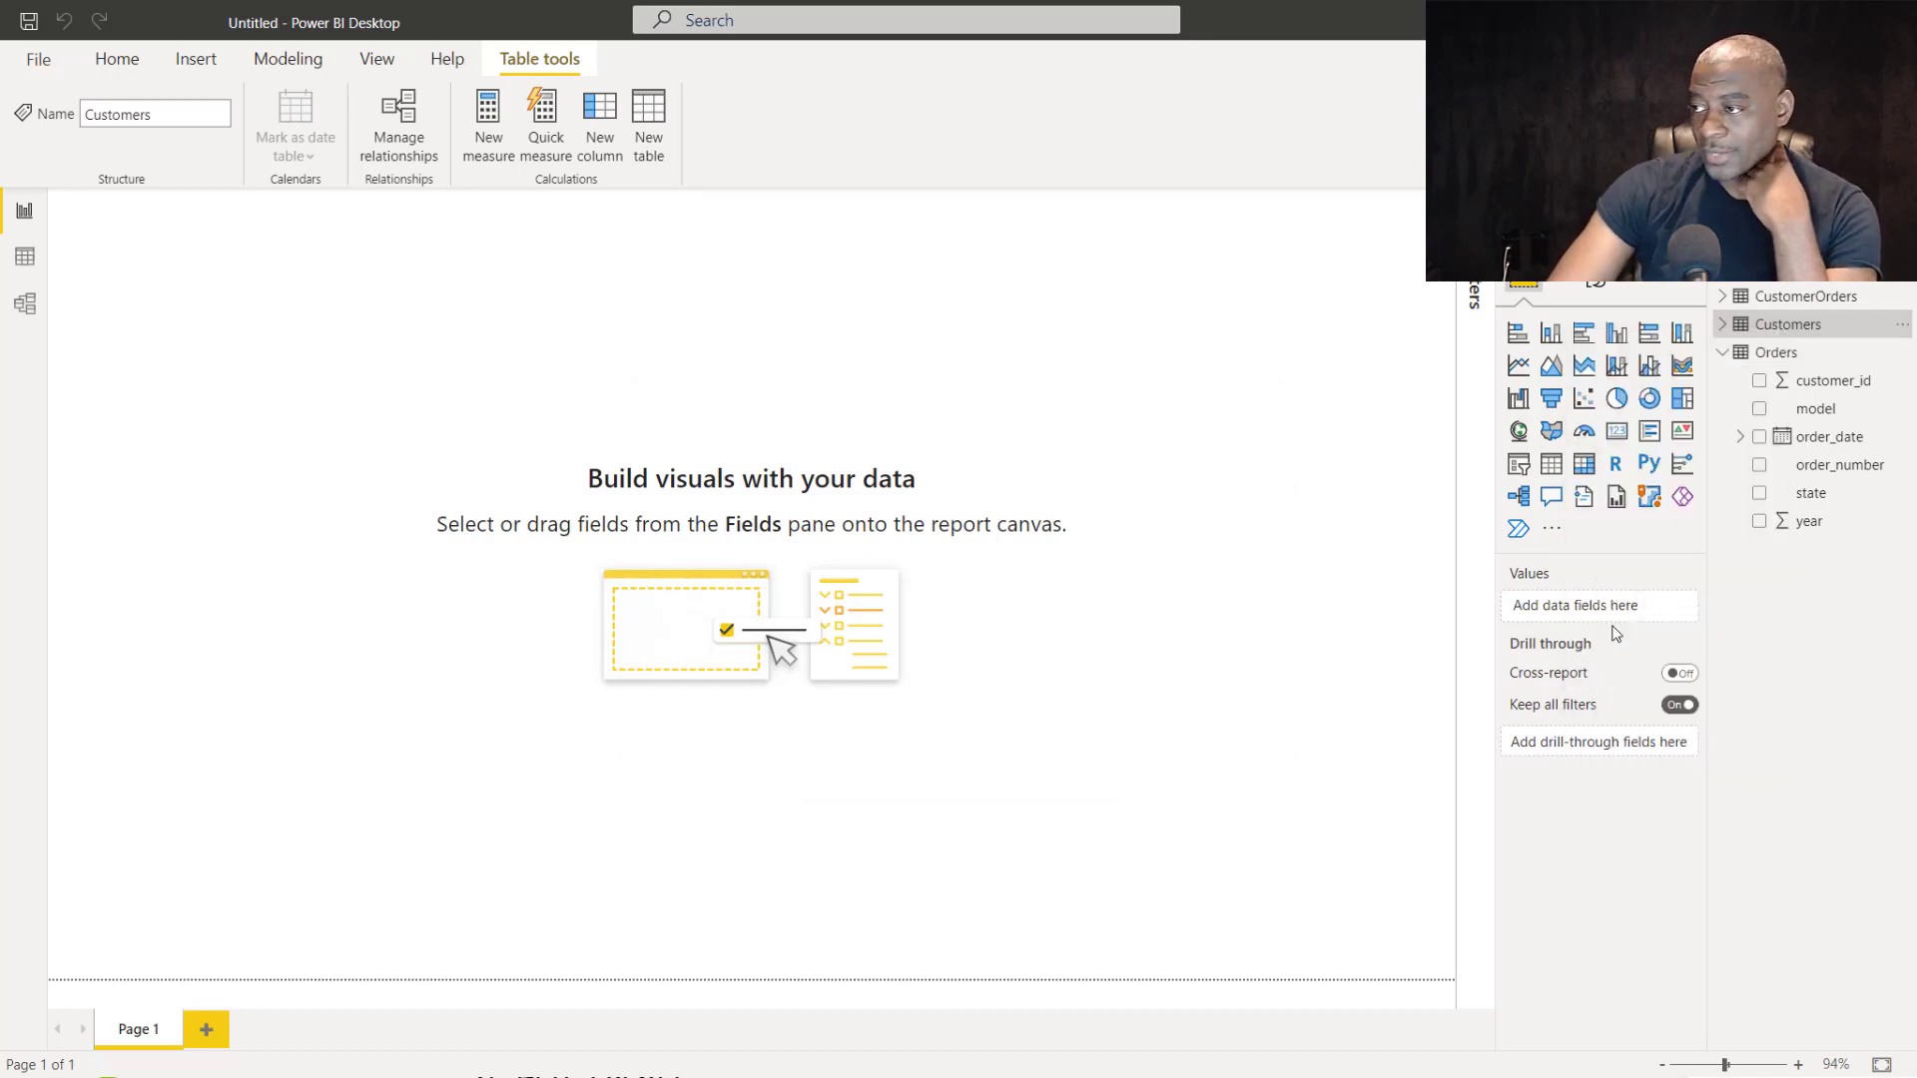
right_click(1782, 329)
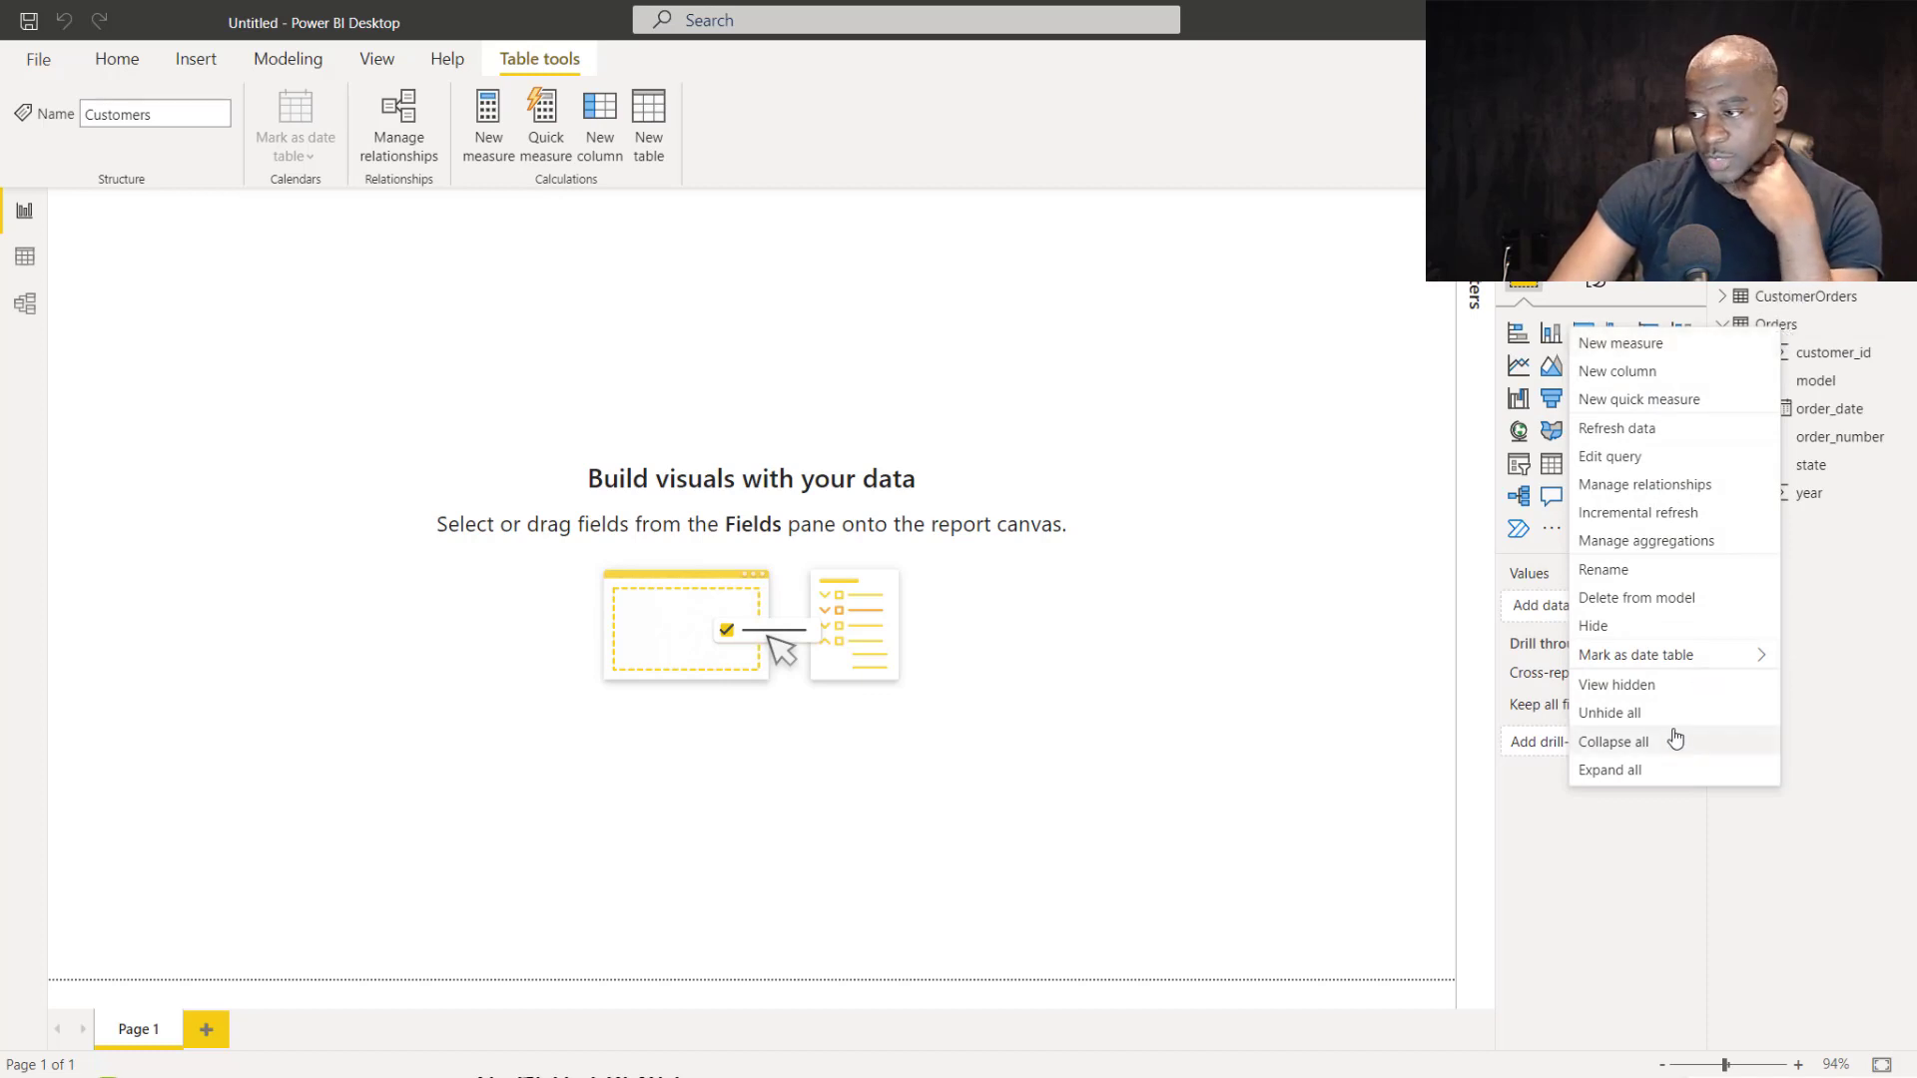
click(1652, 627)
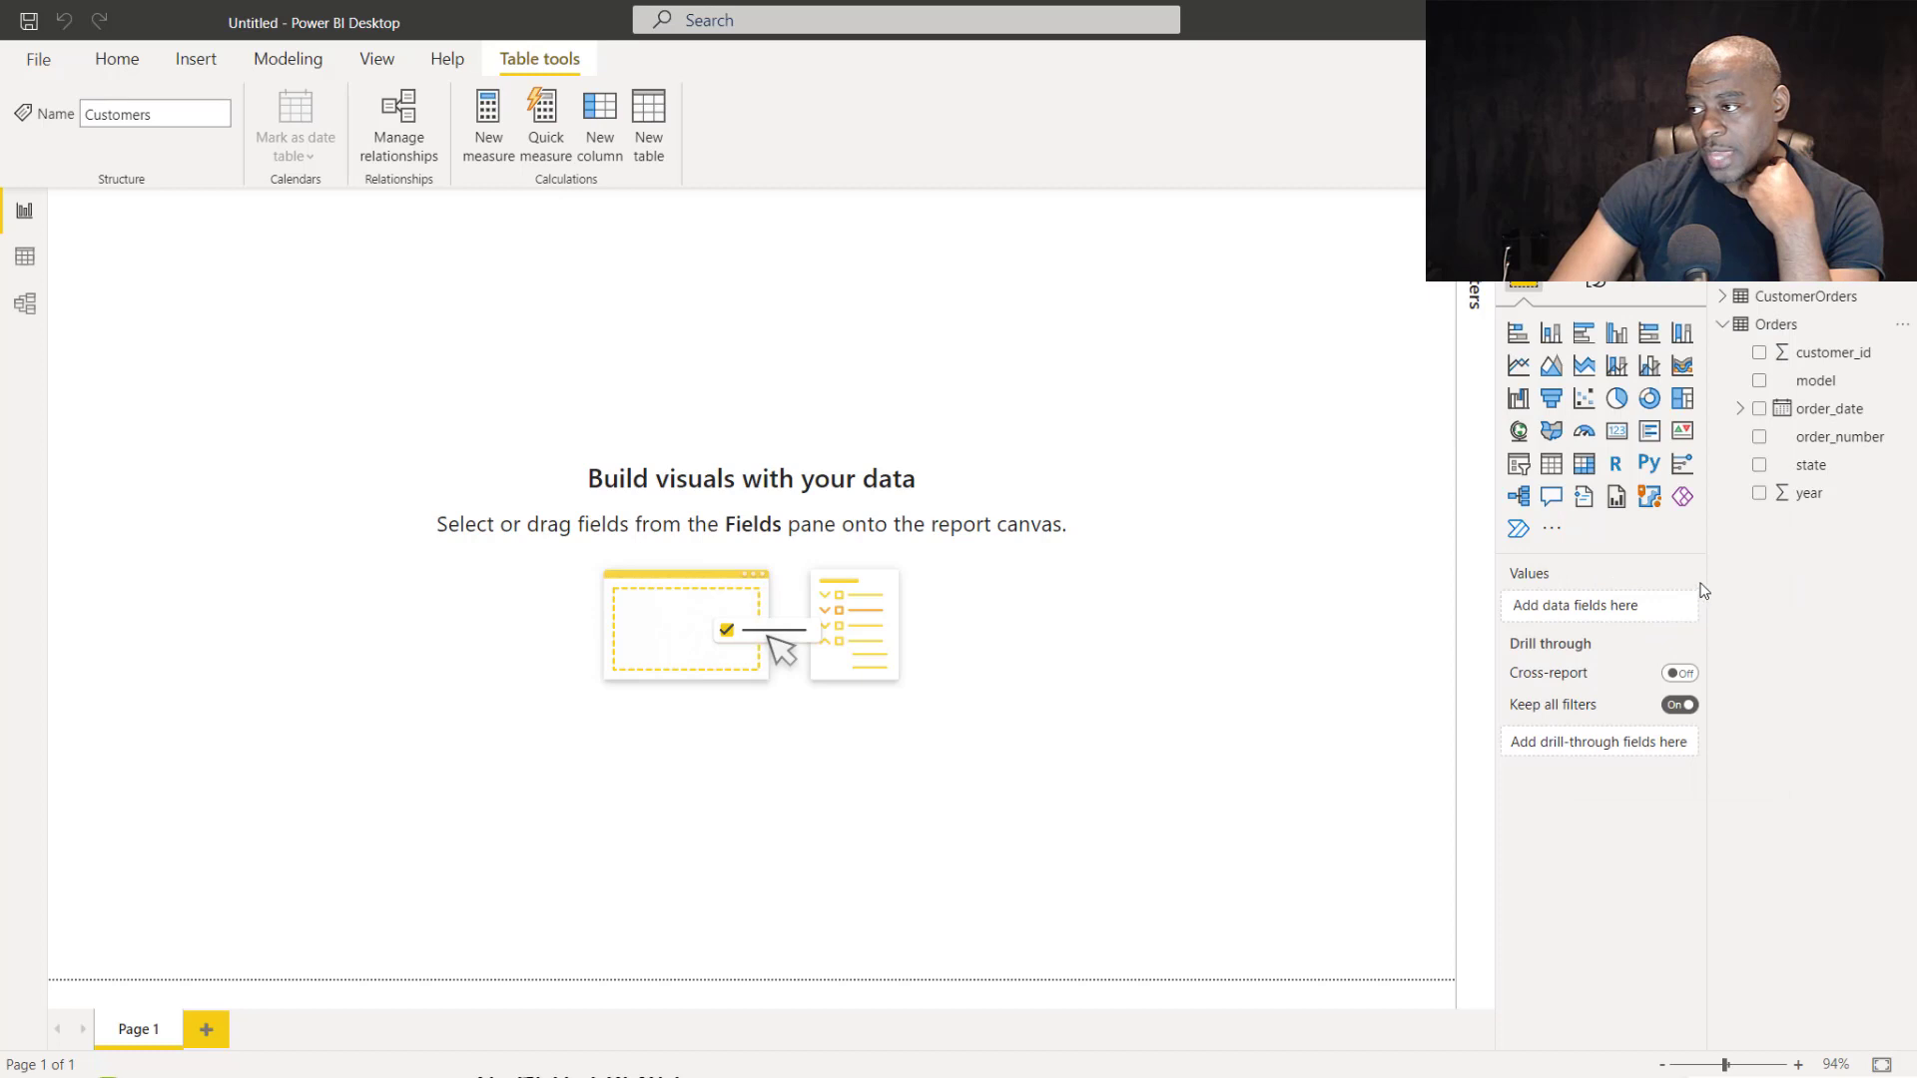
click(1731, 307)
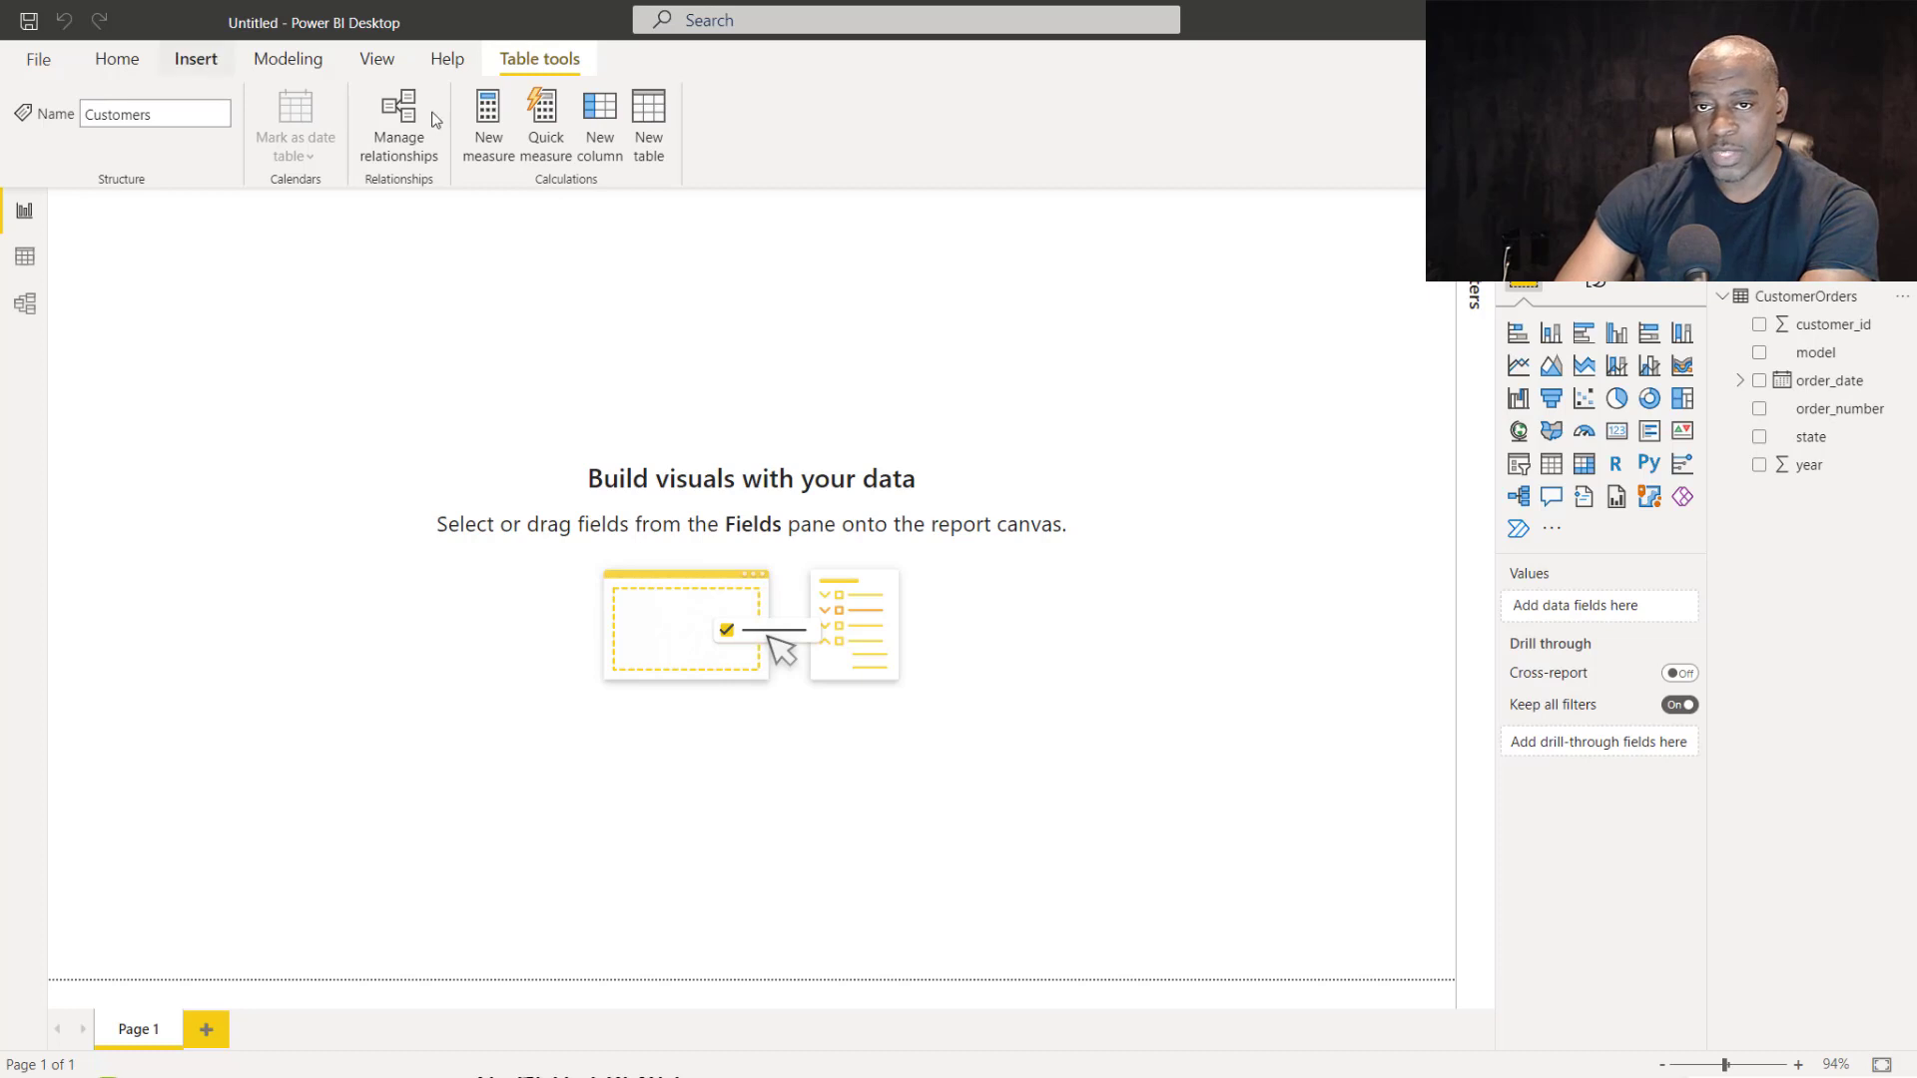
Edit the CustomerOrders query to expand its Customers column into all fields except id, using the original column name as prefix.
click(1902, 296)
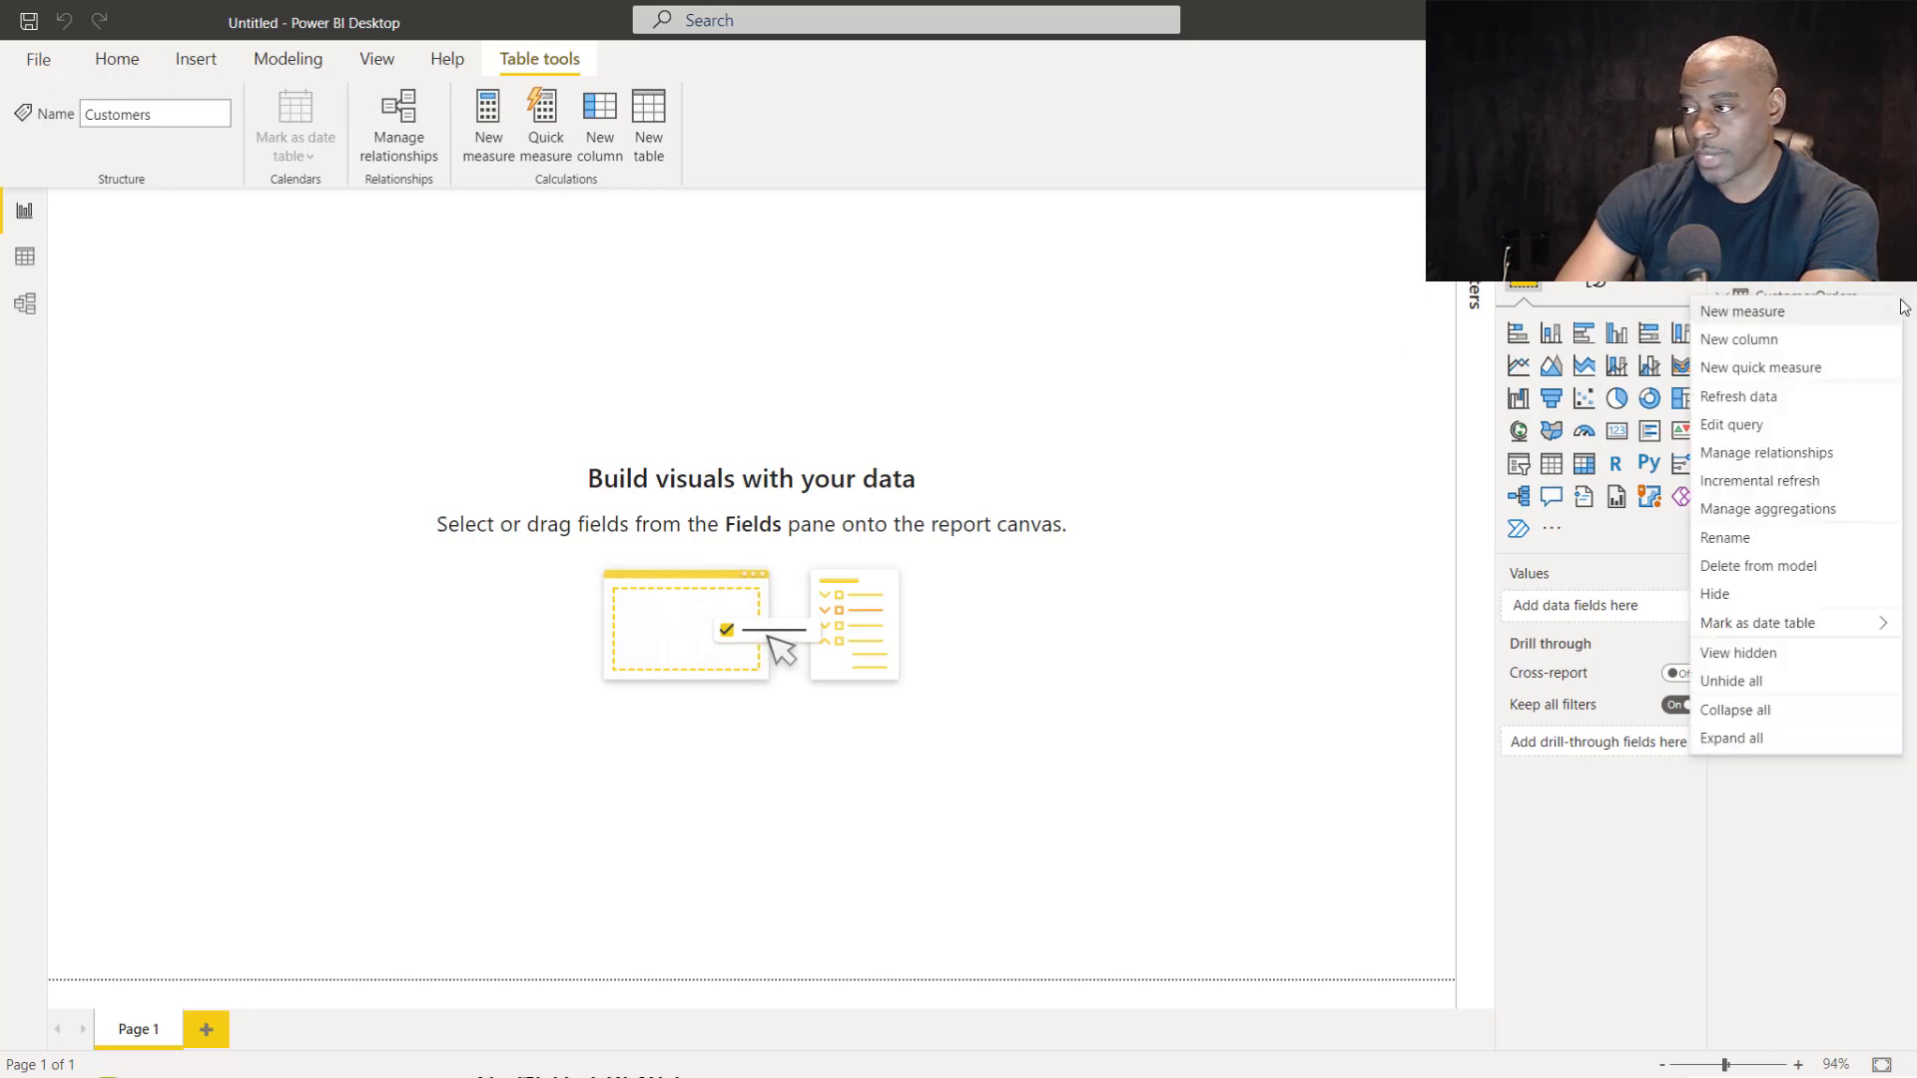
click(1752, 427)
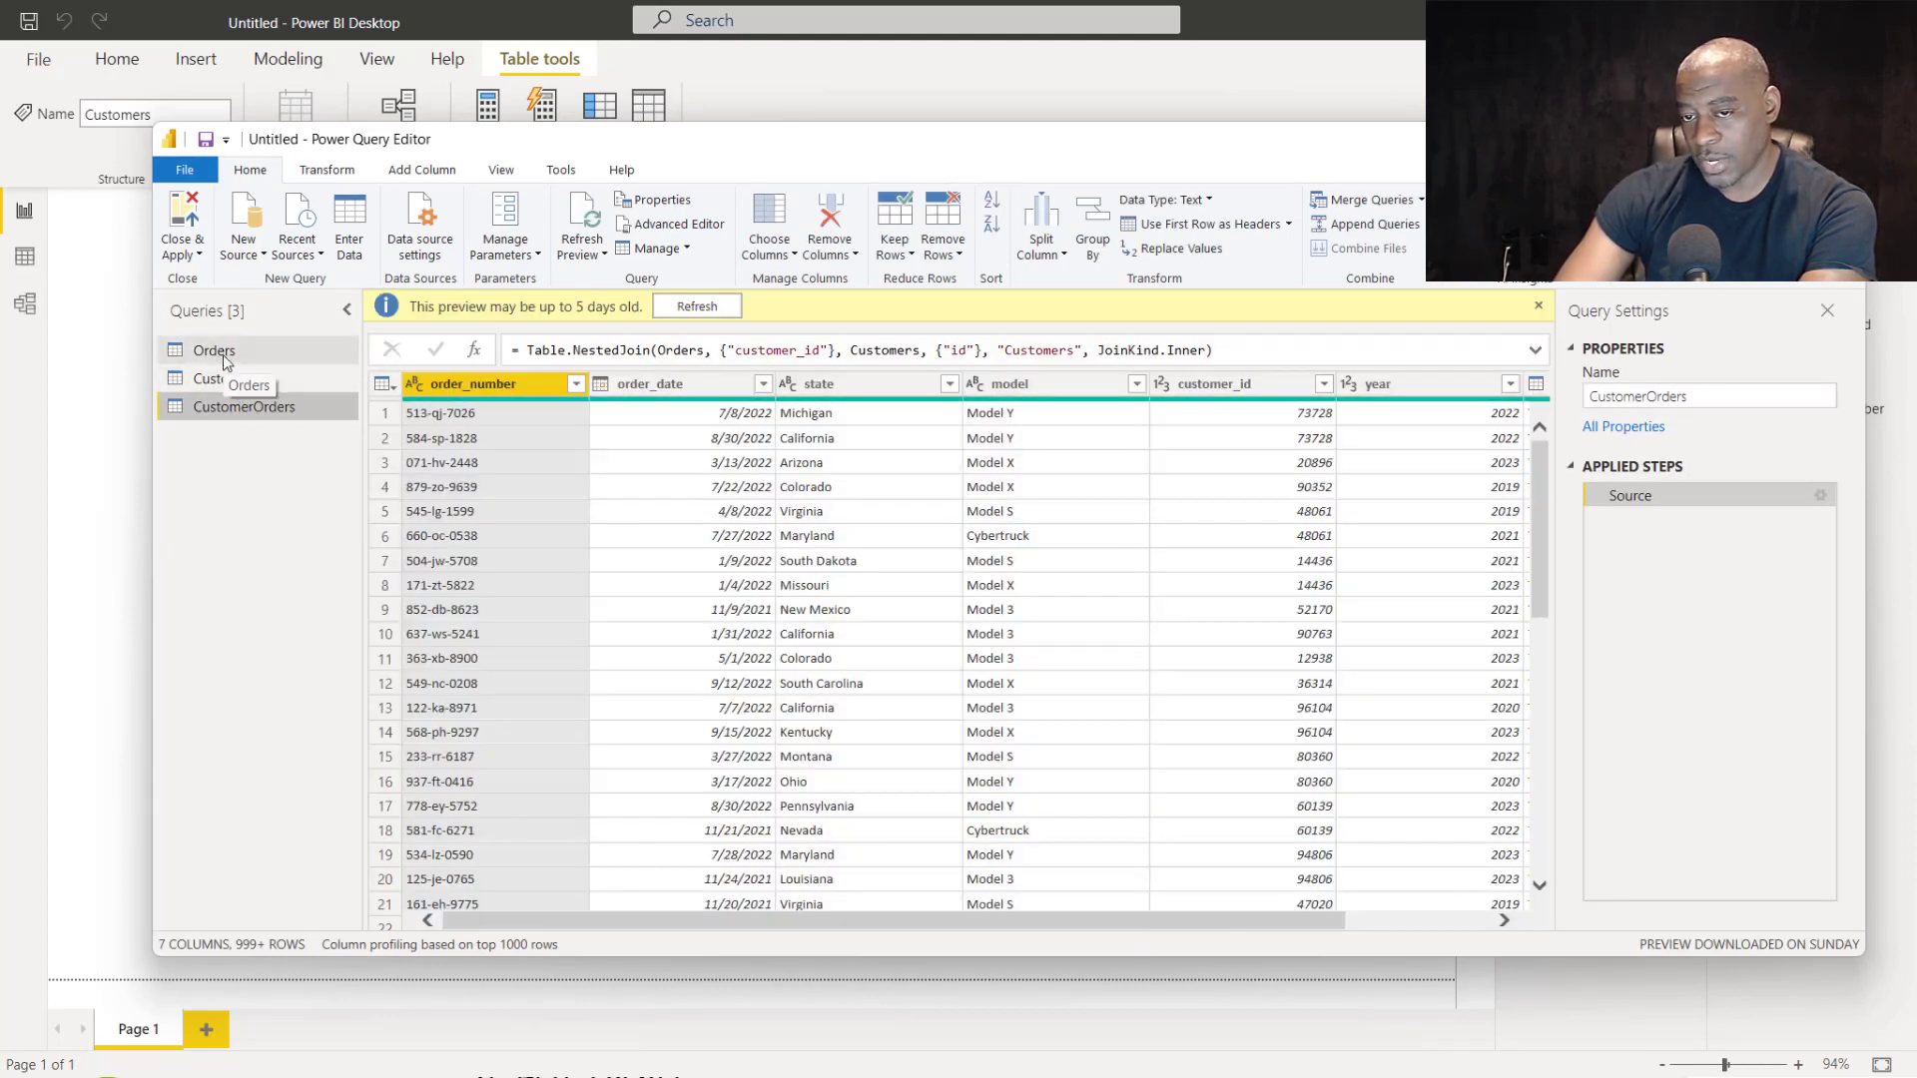
drag(782, 923, 991, 924)
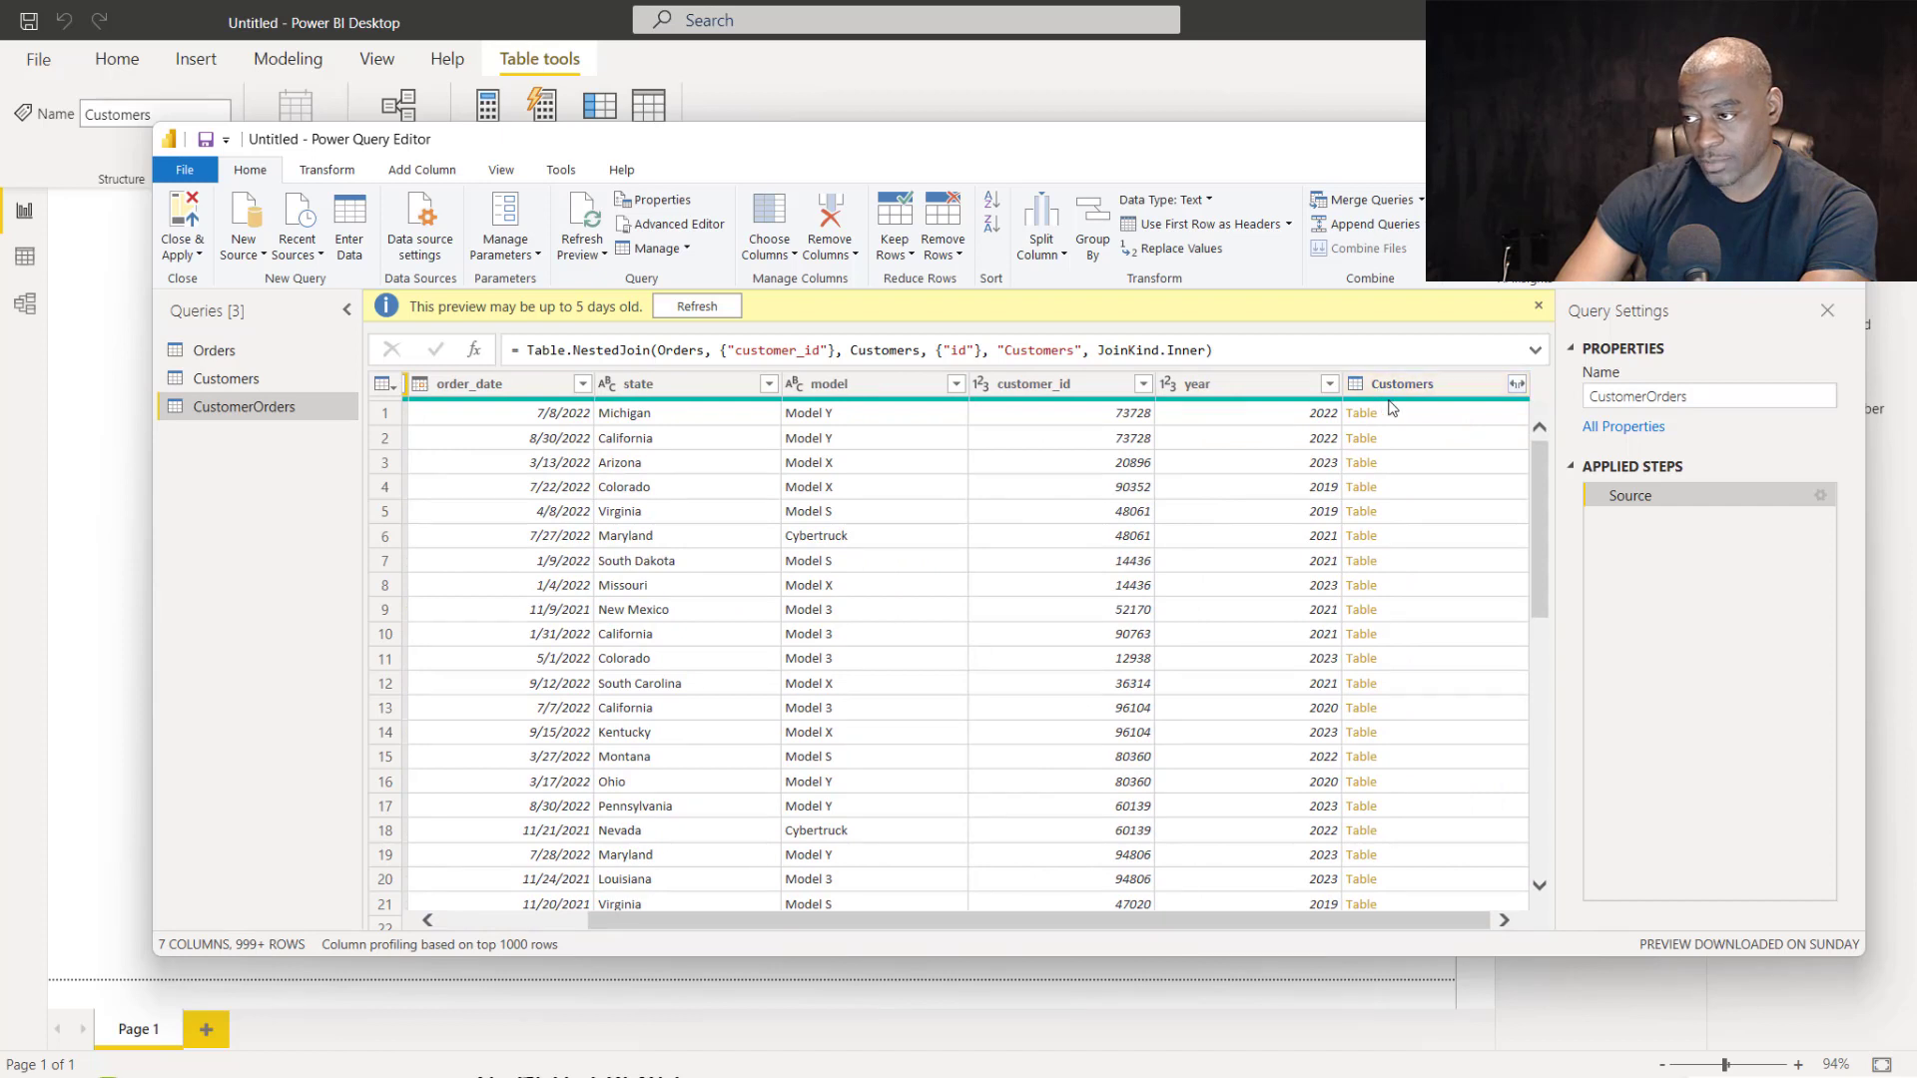
click(1516, 386)
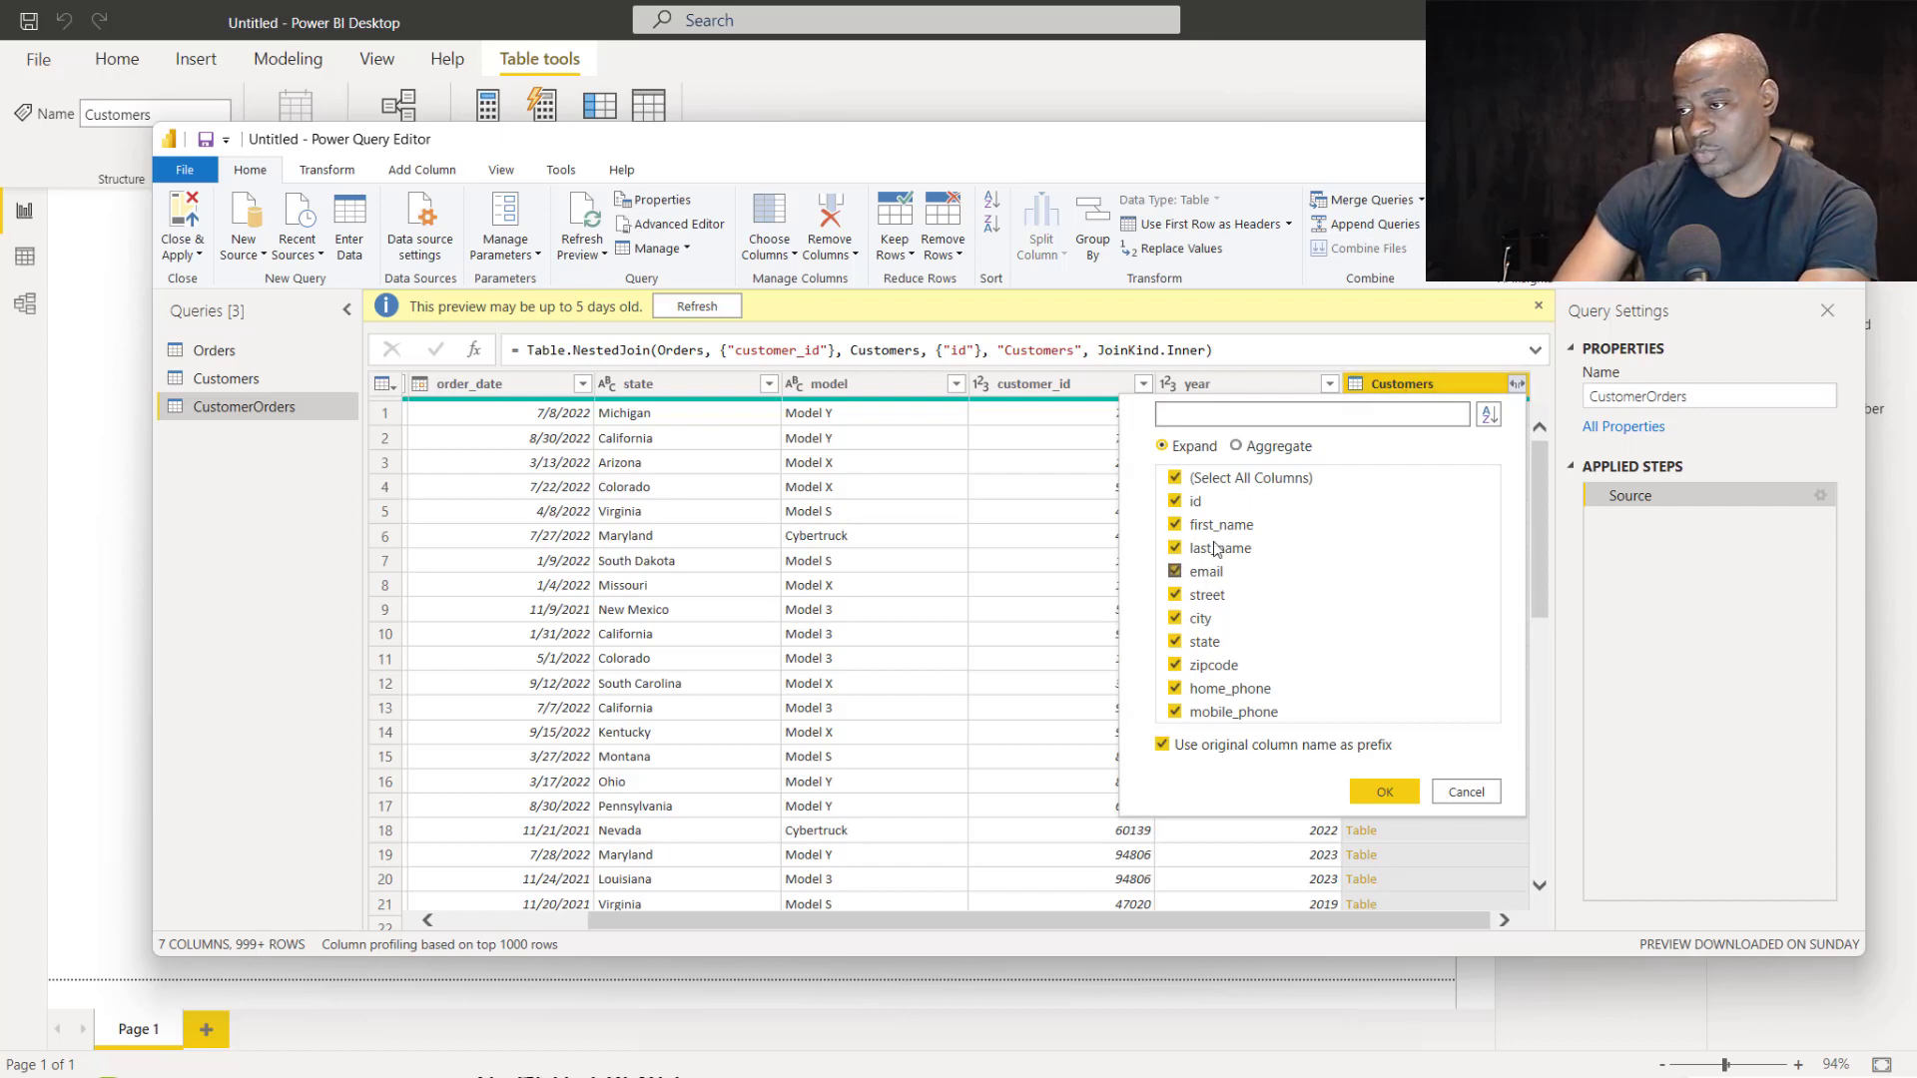
click(1176, 480)
click(1176, 480)
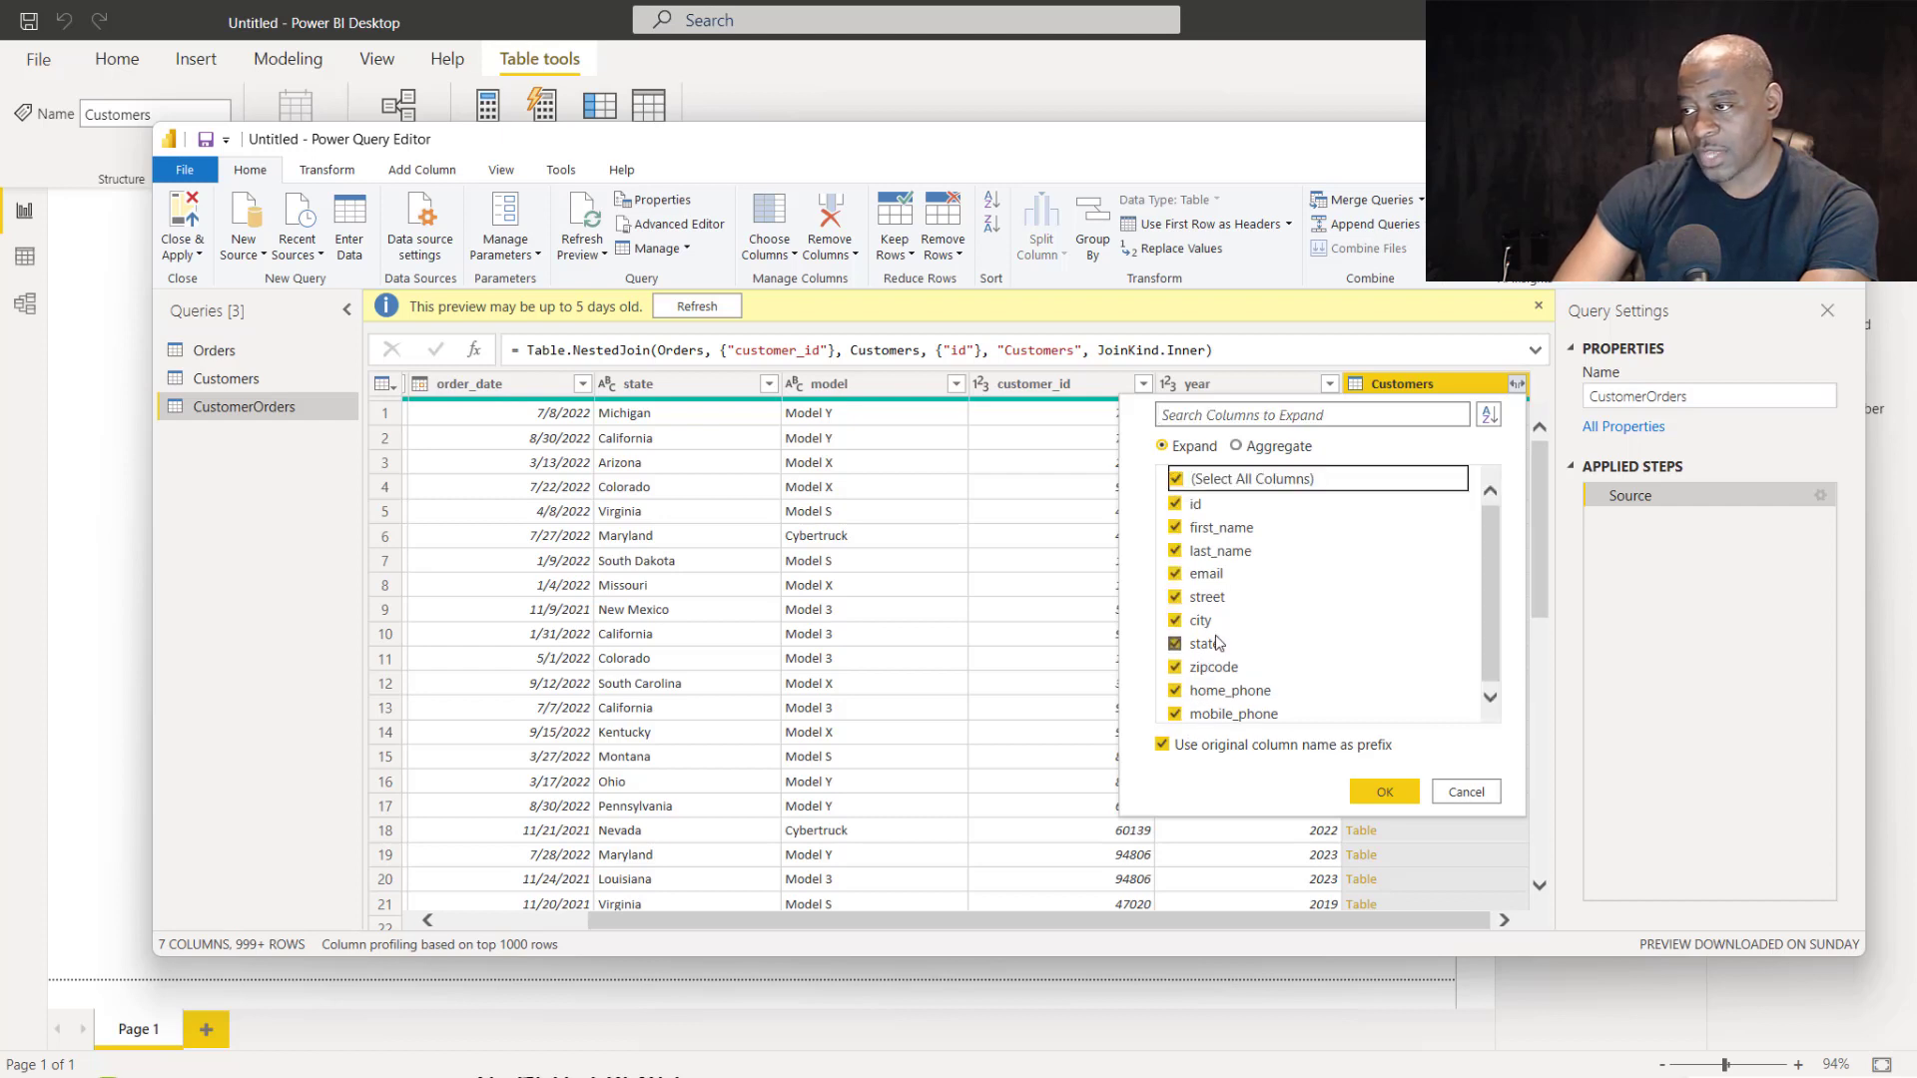
click(1176, 501)
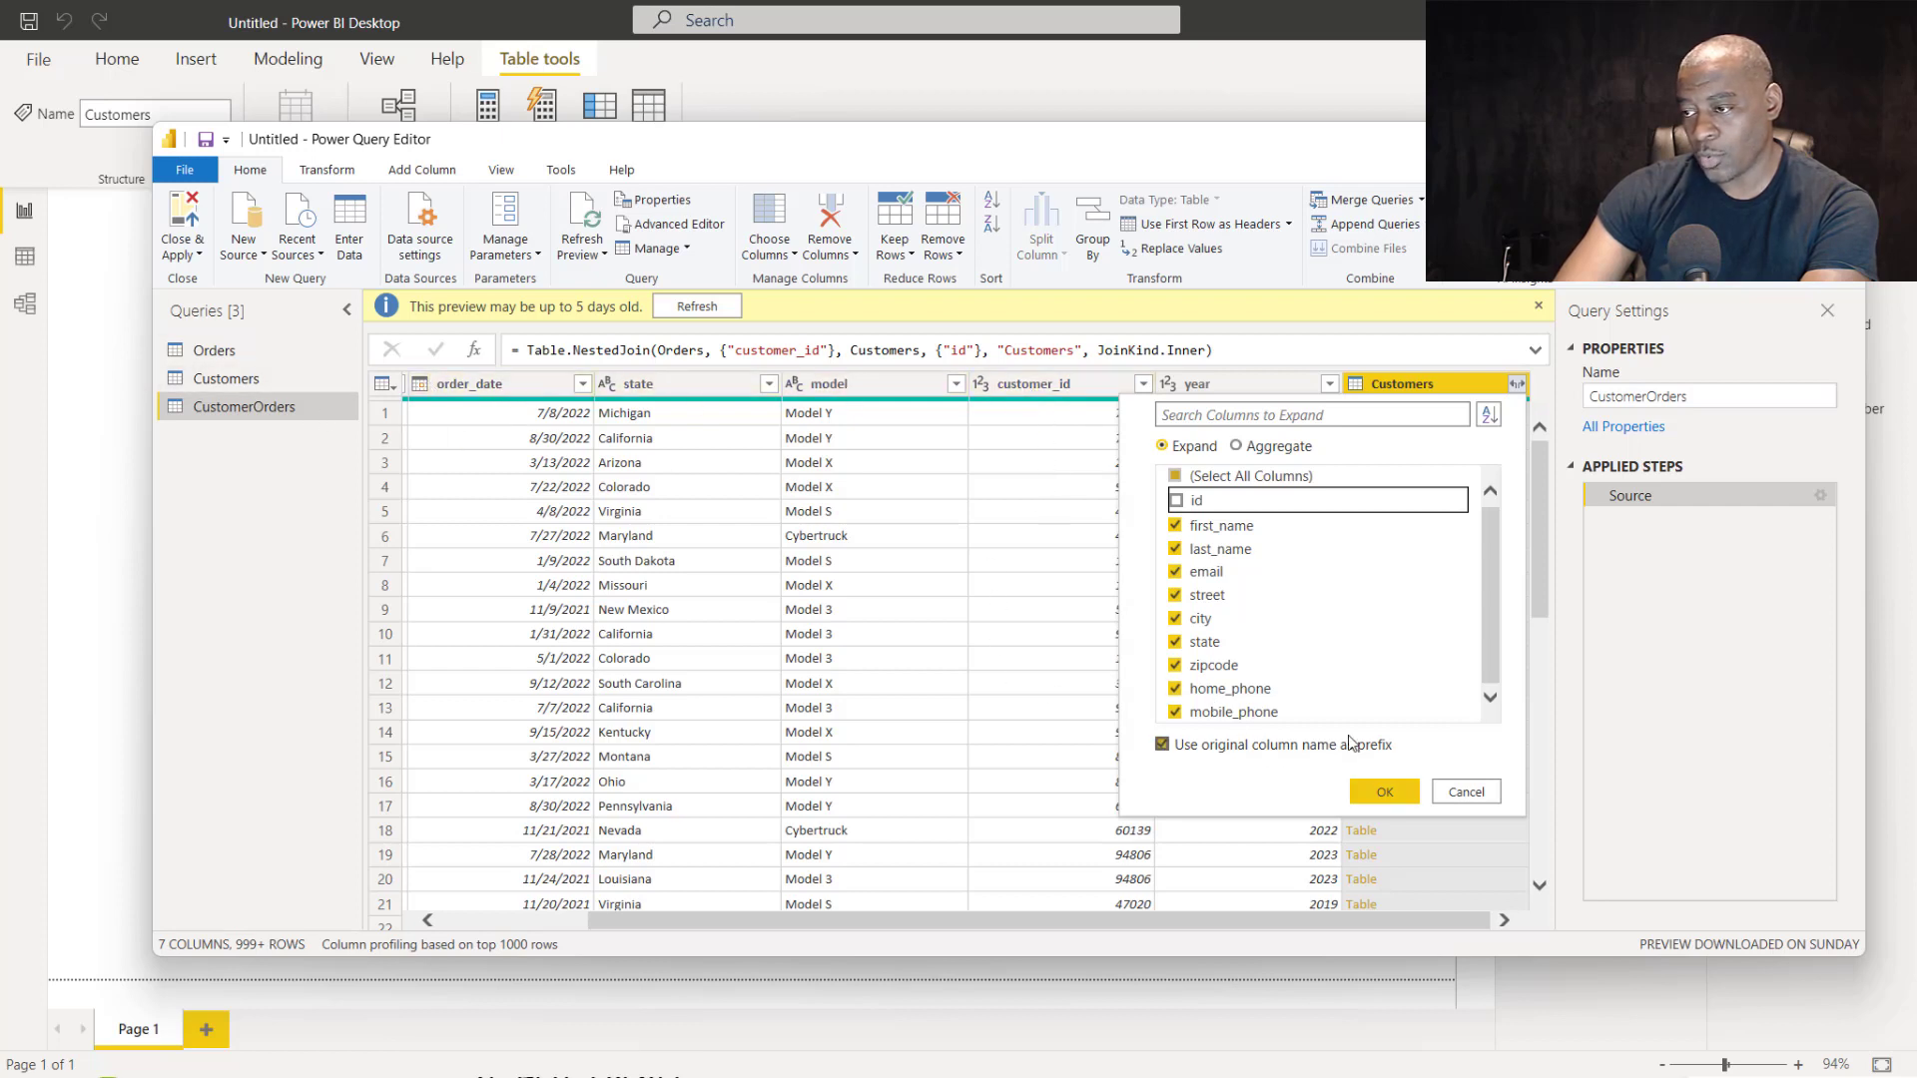
click(1392, 788)
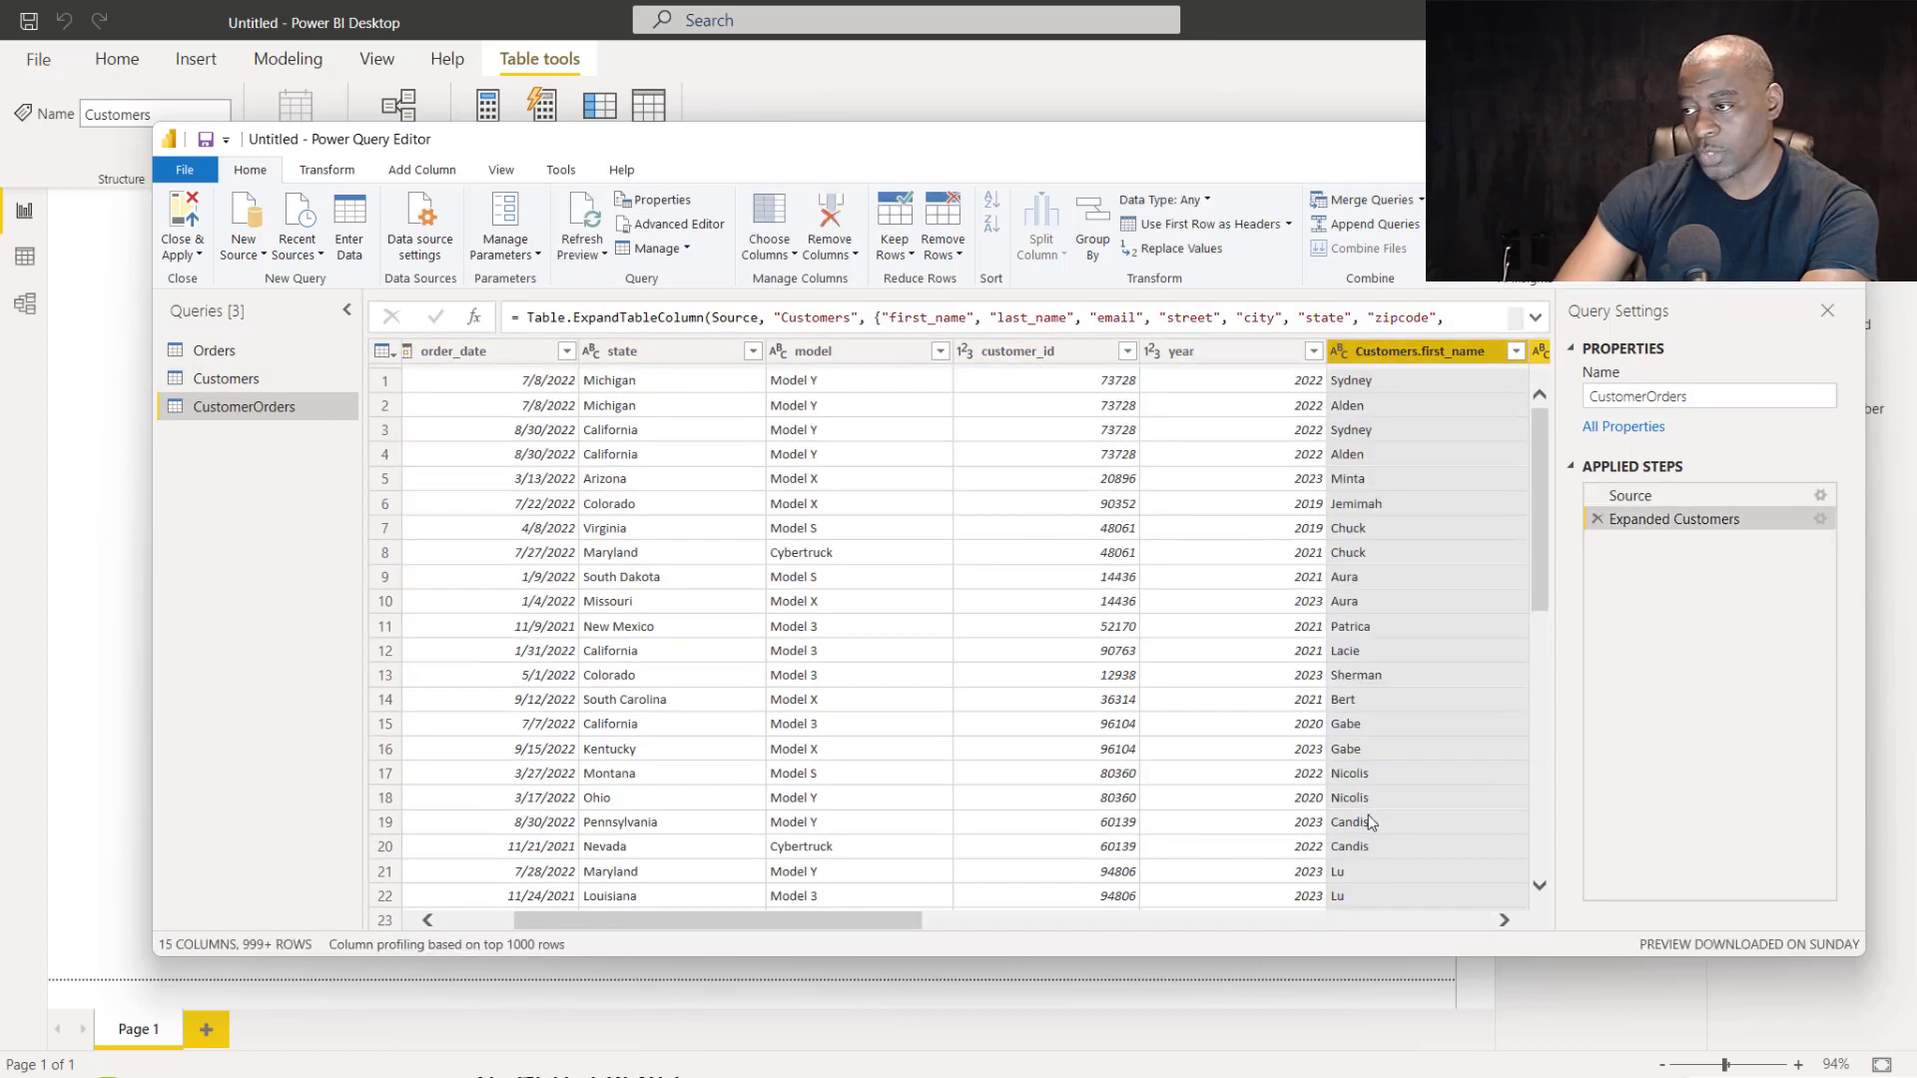
Apply the query changes, return to the report and widen the Visualizations pane.
drag(911, 916, 807, 931)
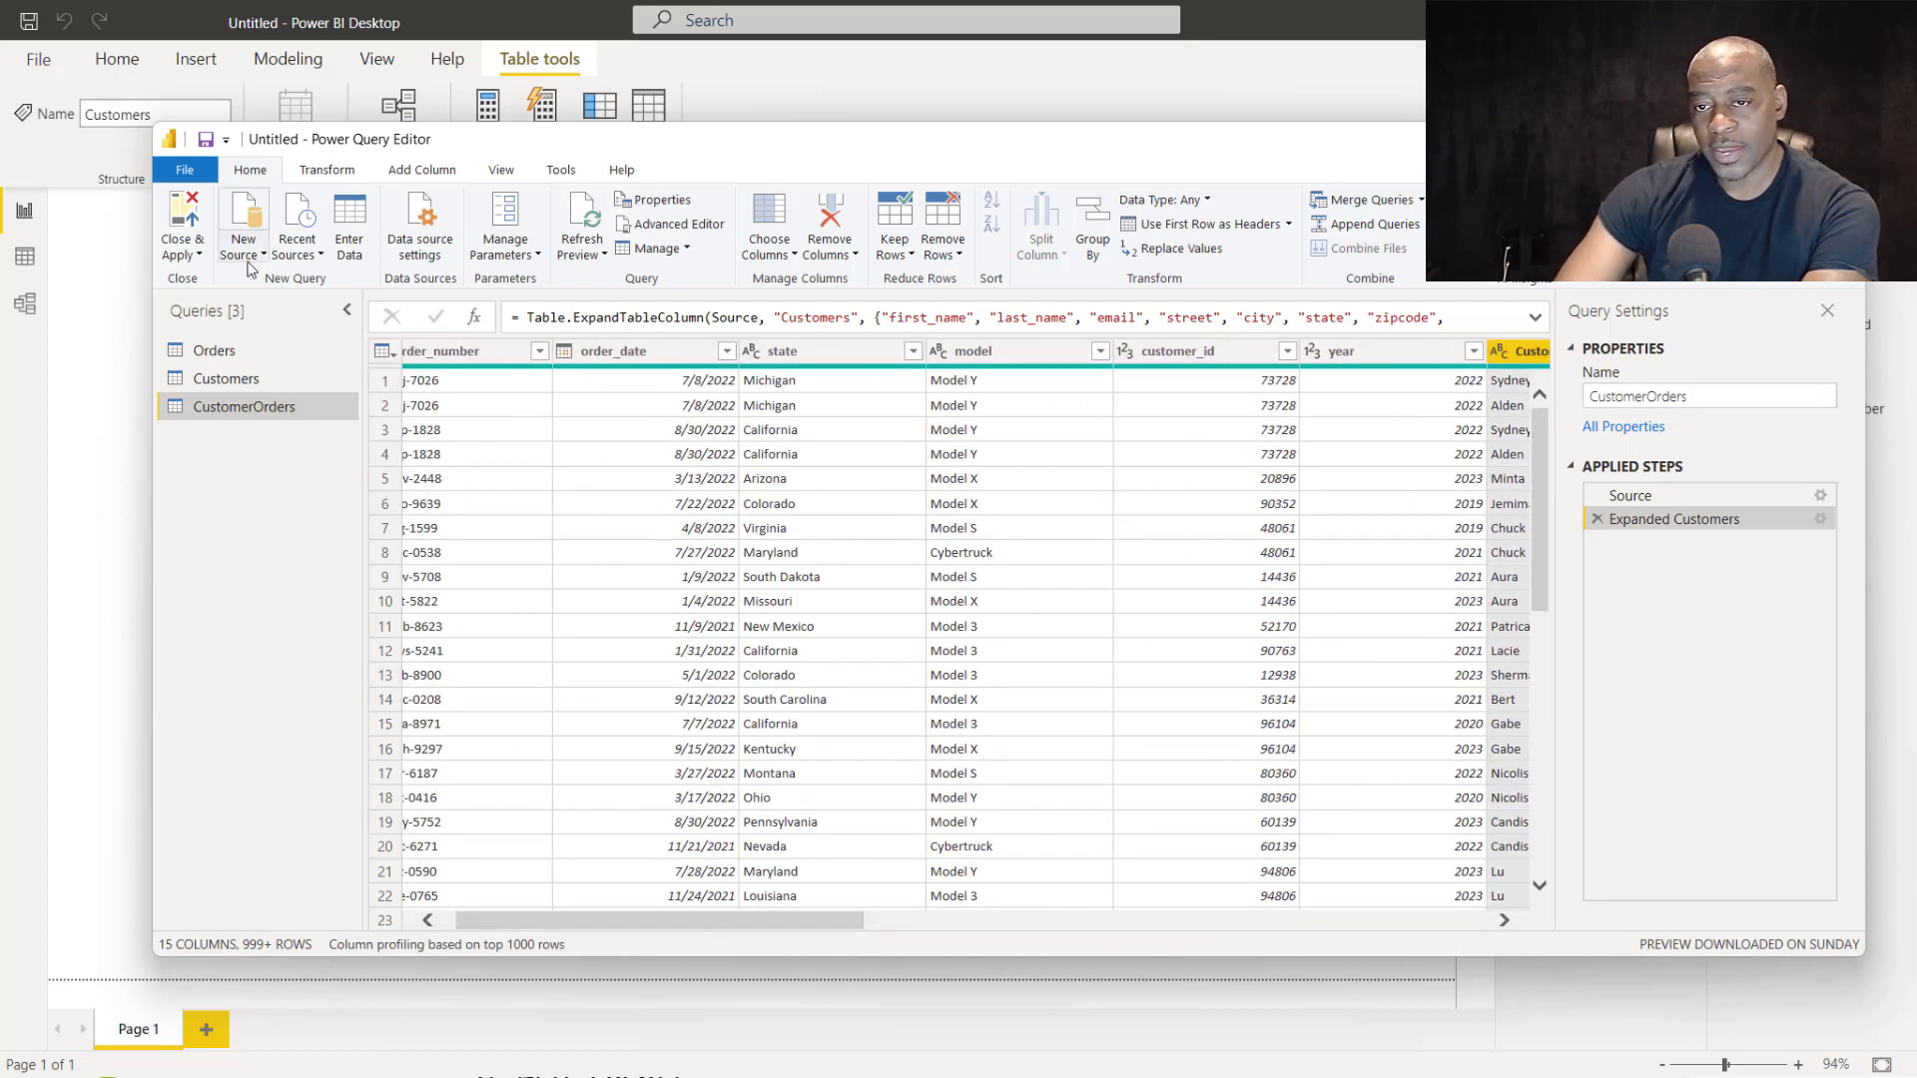
click(199, 256)
click(224, 279)
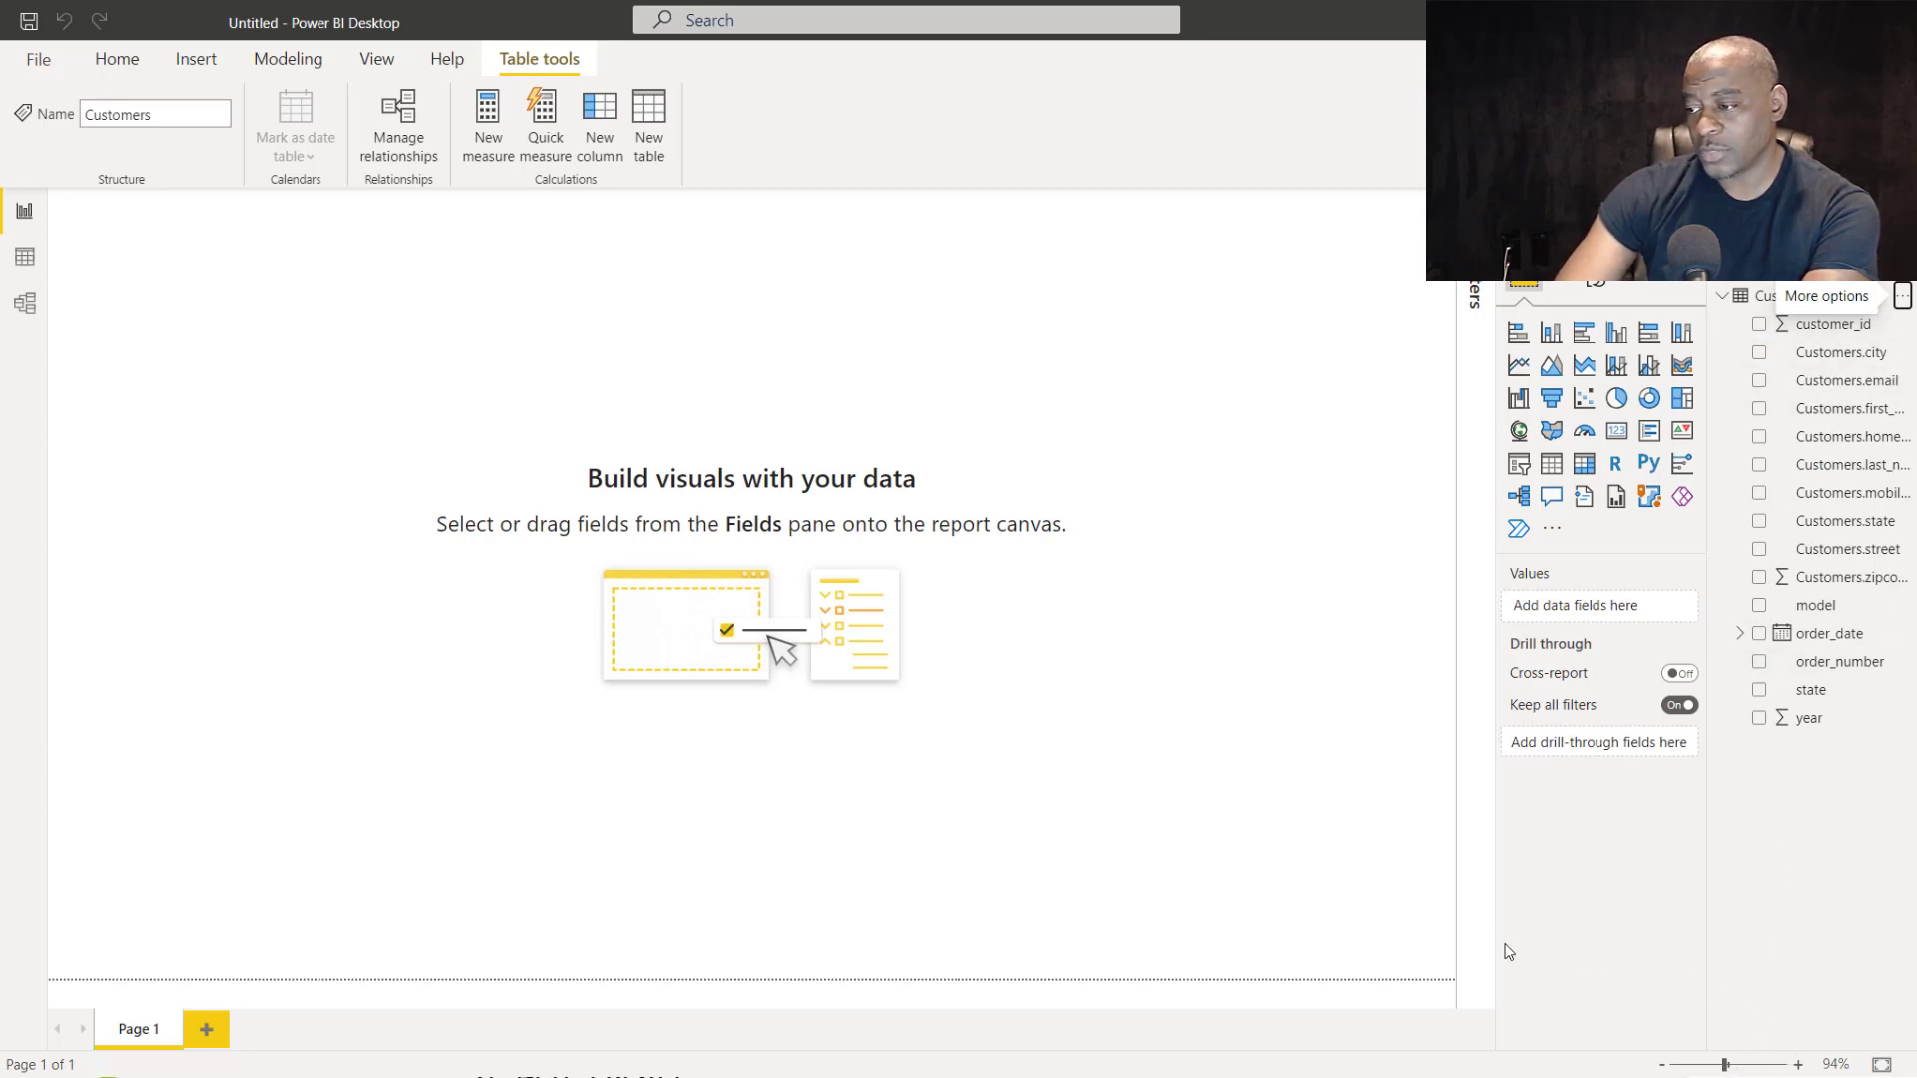
drag(1499, 946, 1393, 954)
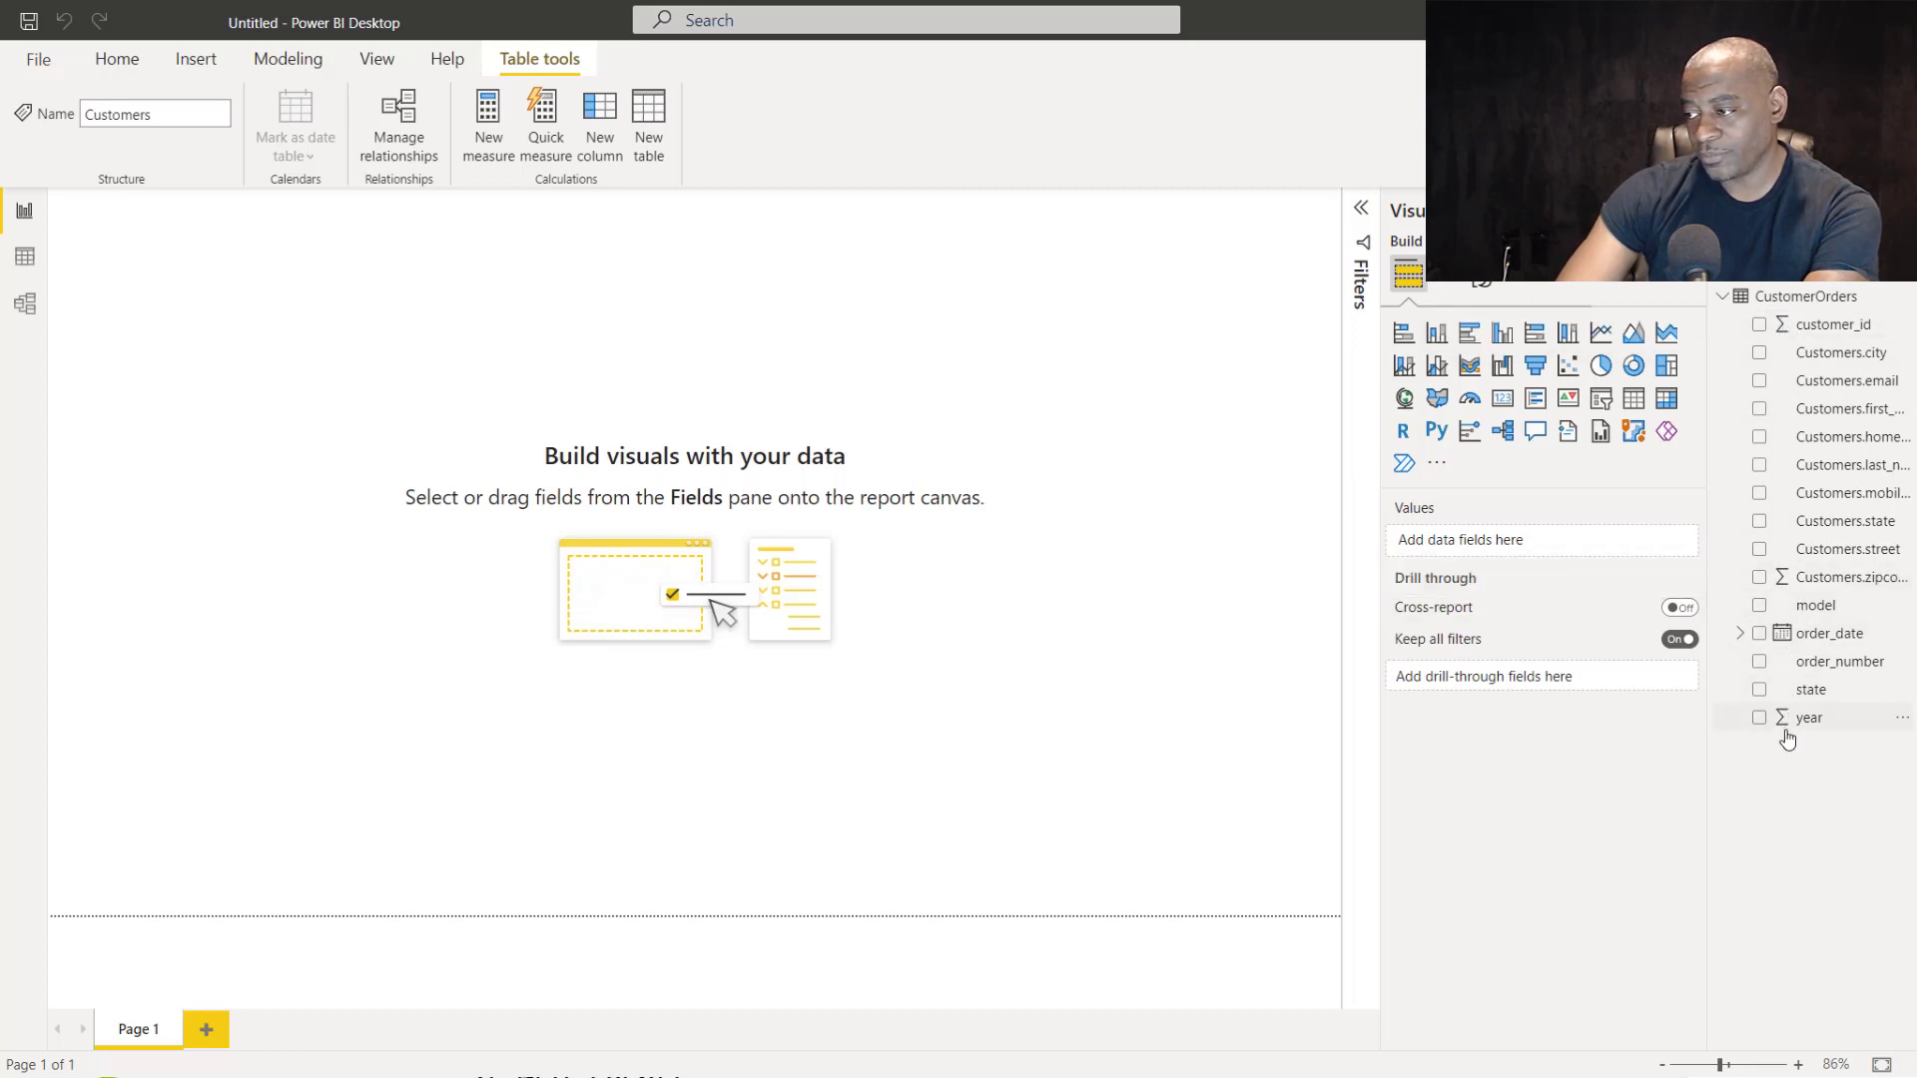
Set the default summarization of customer_id, Customers.zipcode and year in CustomerOrders to Don't summarize.
click(1809, 329)
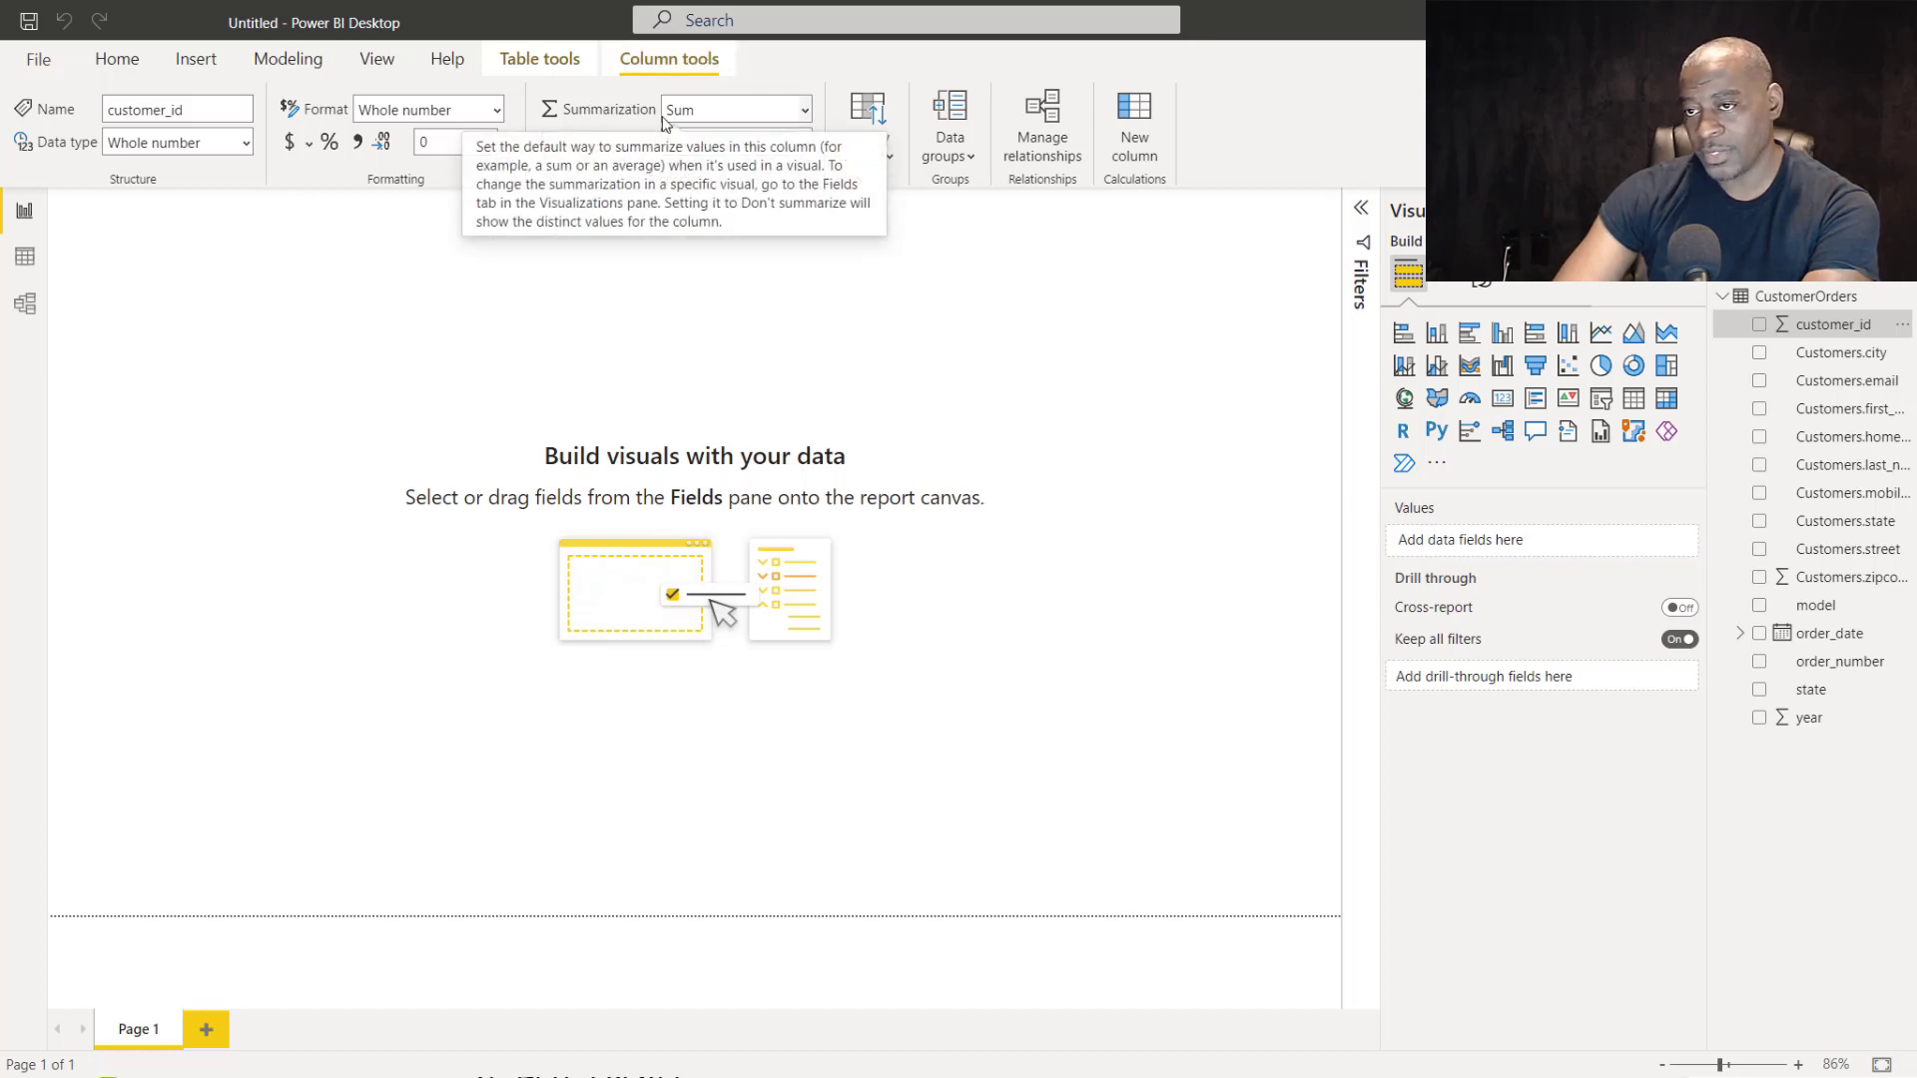
click(805, 111)
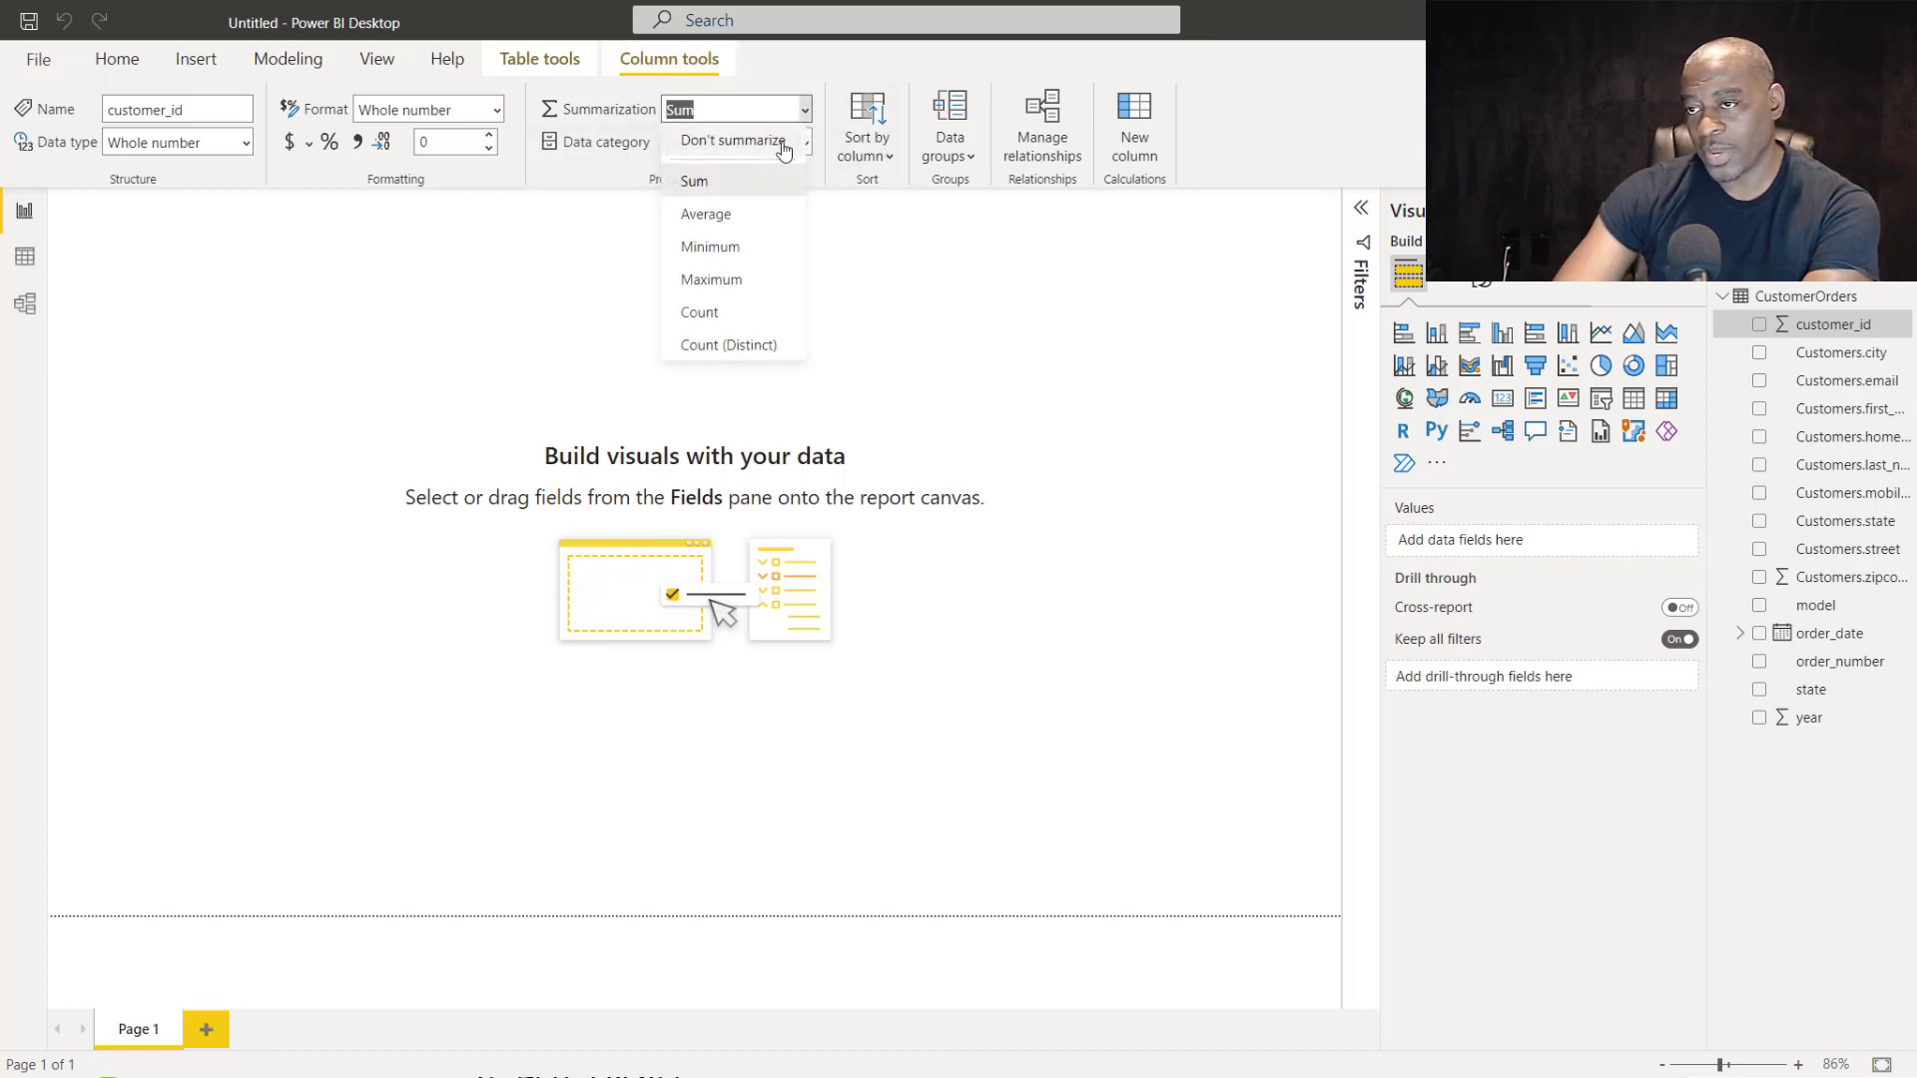
click(767, 142)
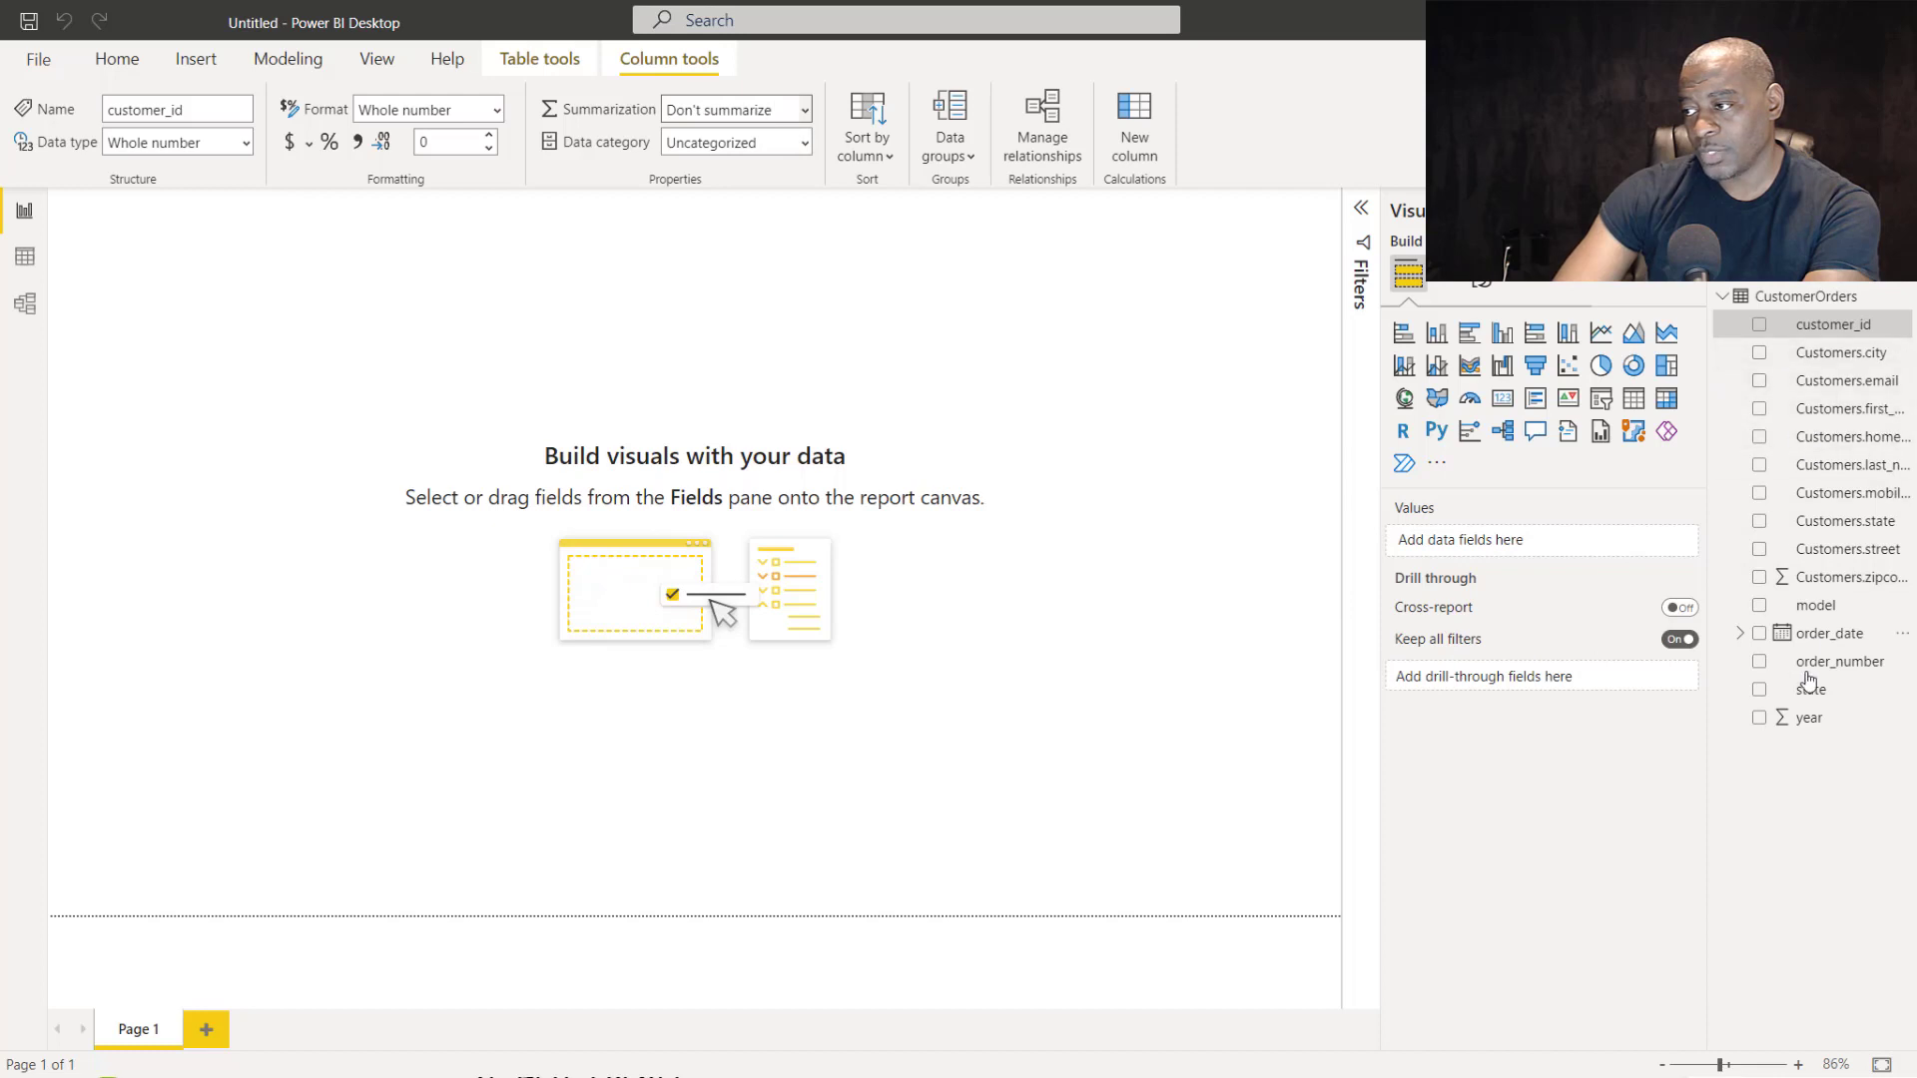
click(1810, 585)
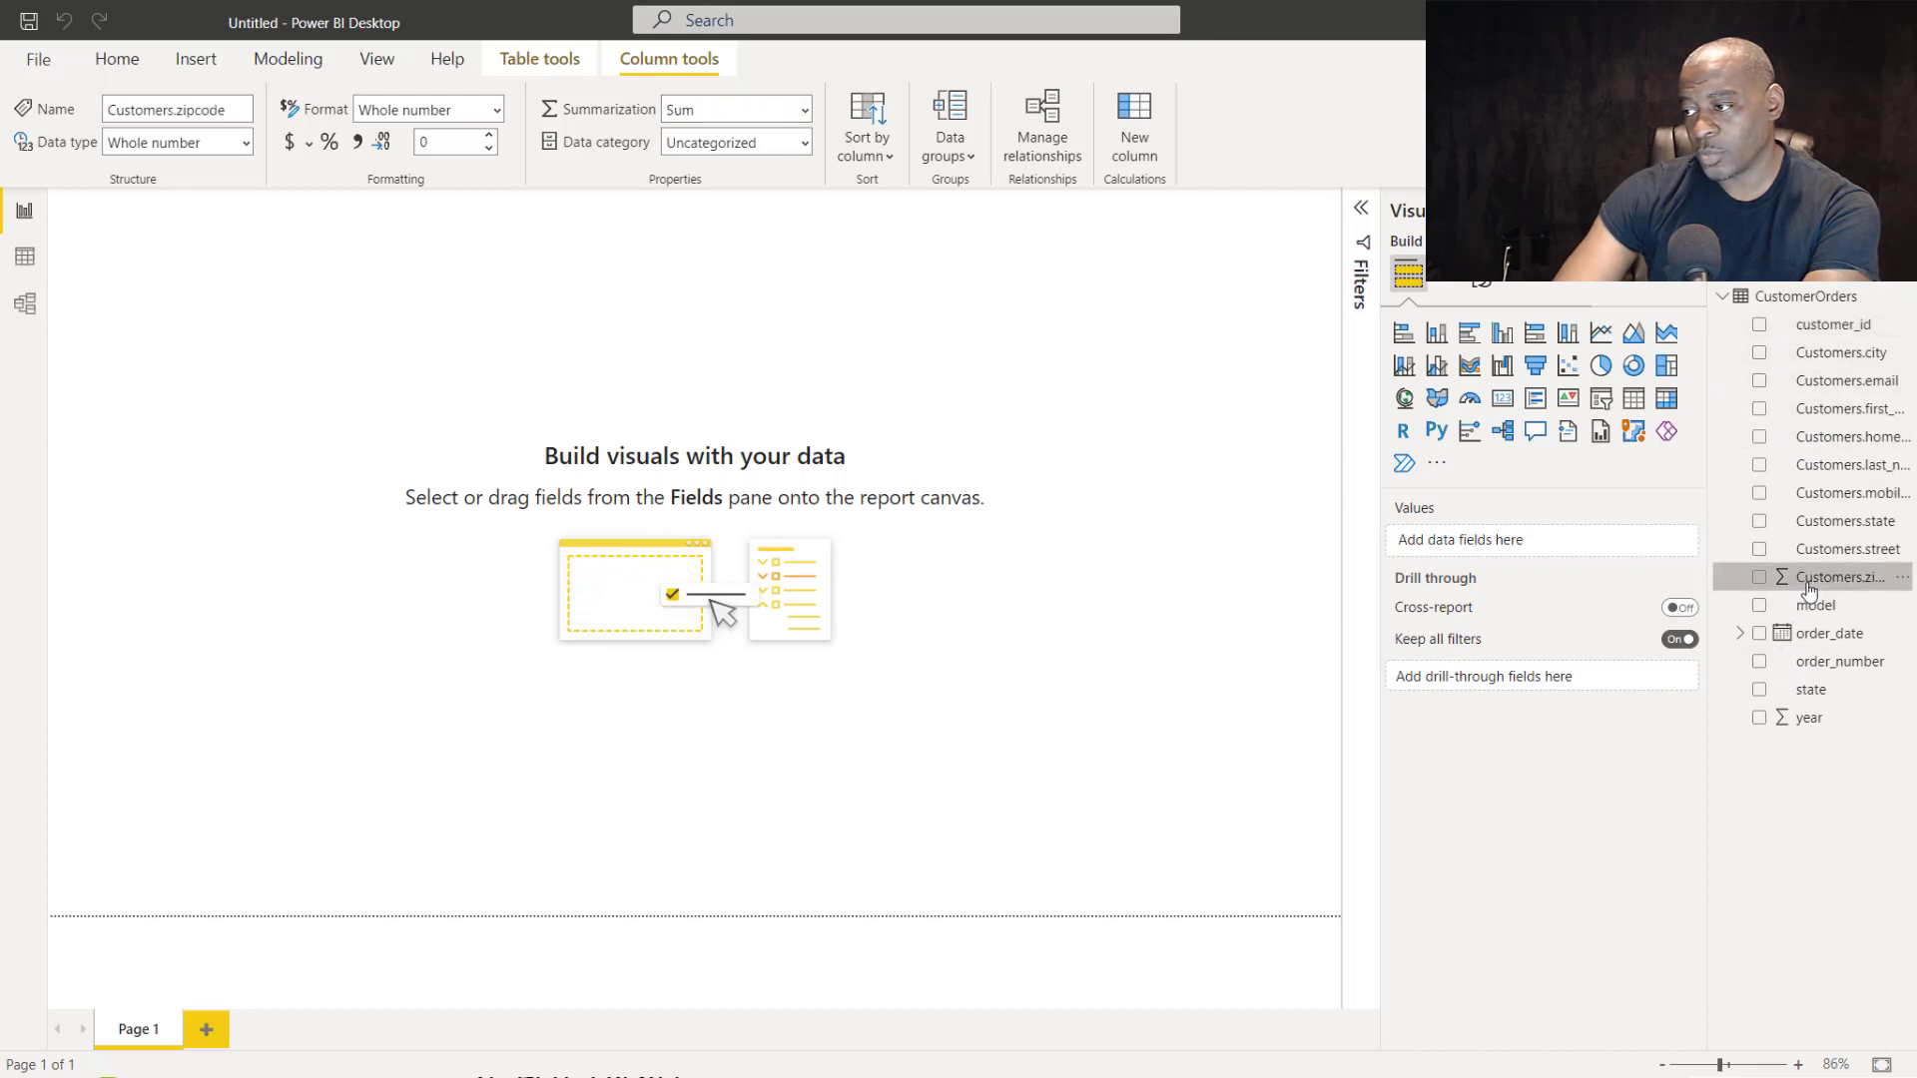
click(804, 110)
click(733, 140)
click(1808, 718)
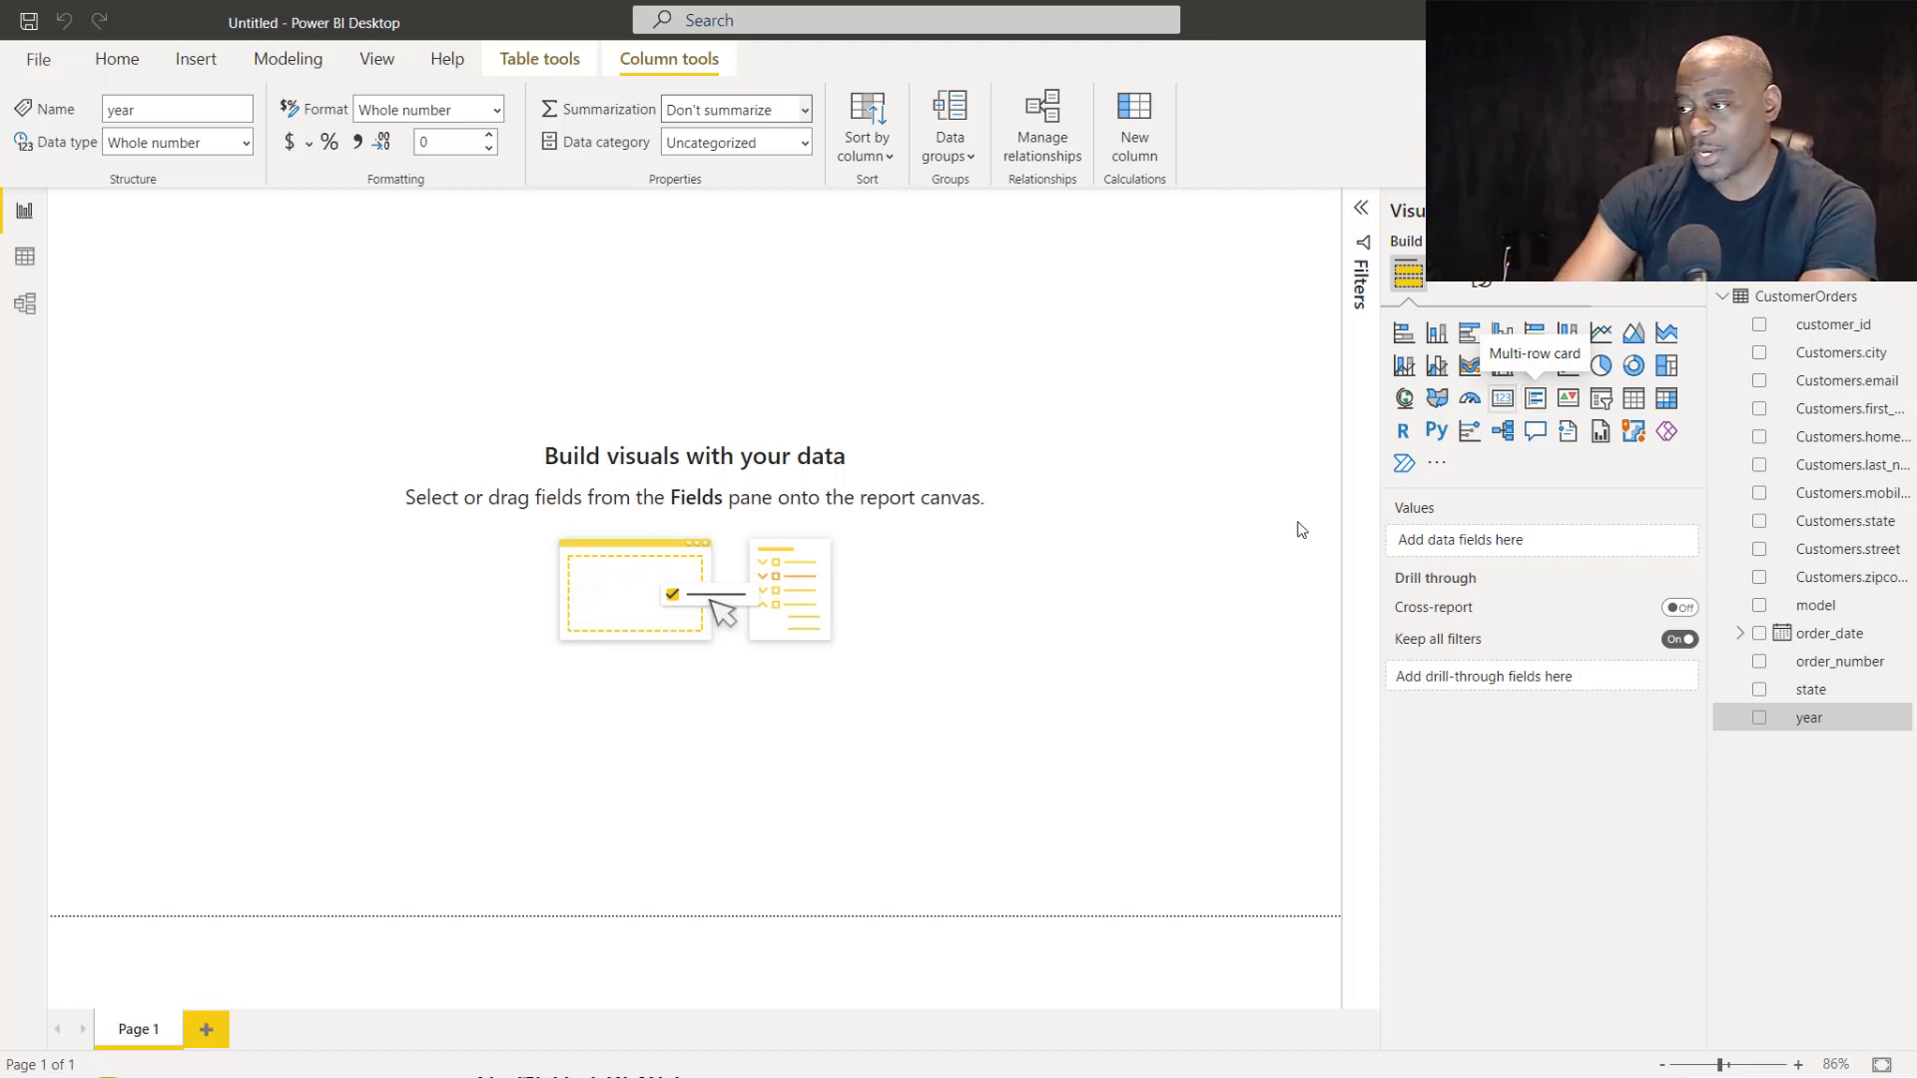
Add a Map visual enlarged in the lower-left corner of the report page, with Customers.state as its location.
click(1405, 399)
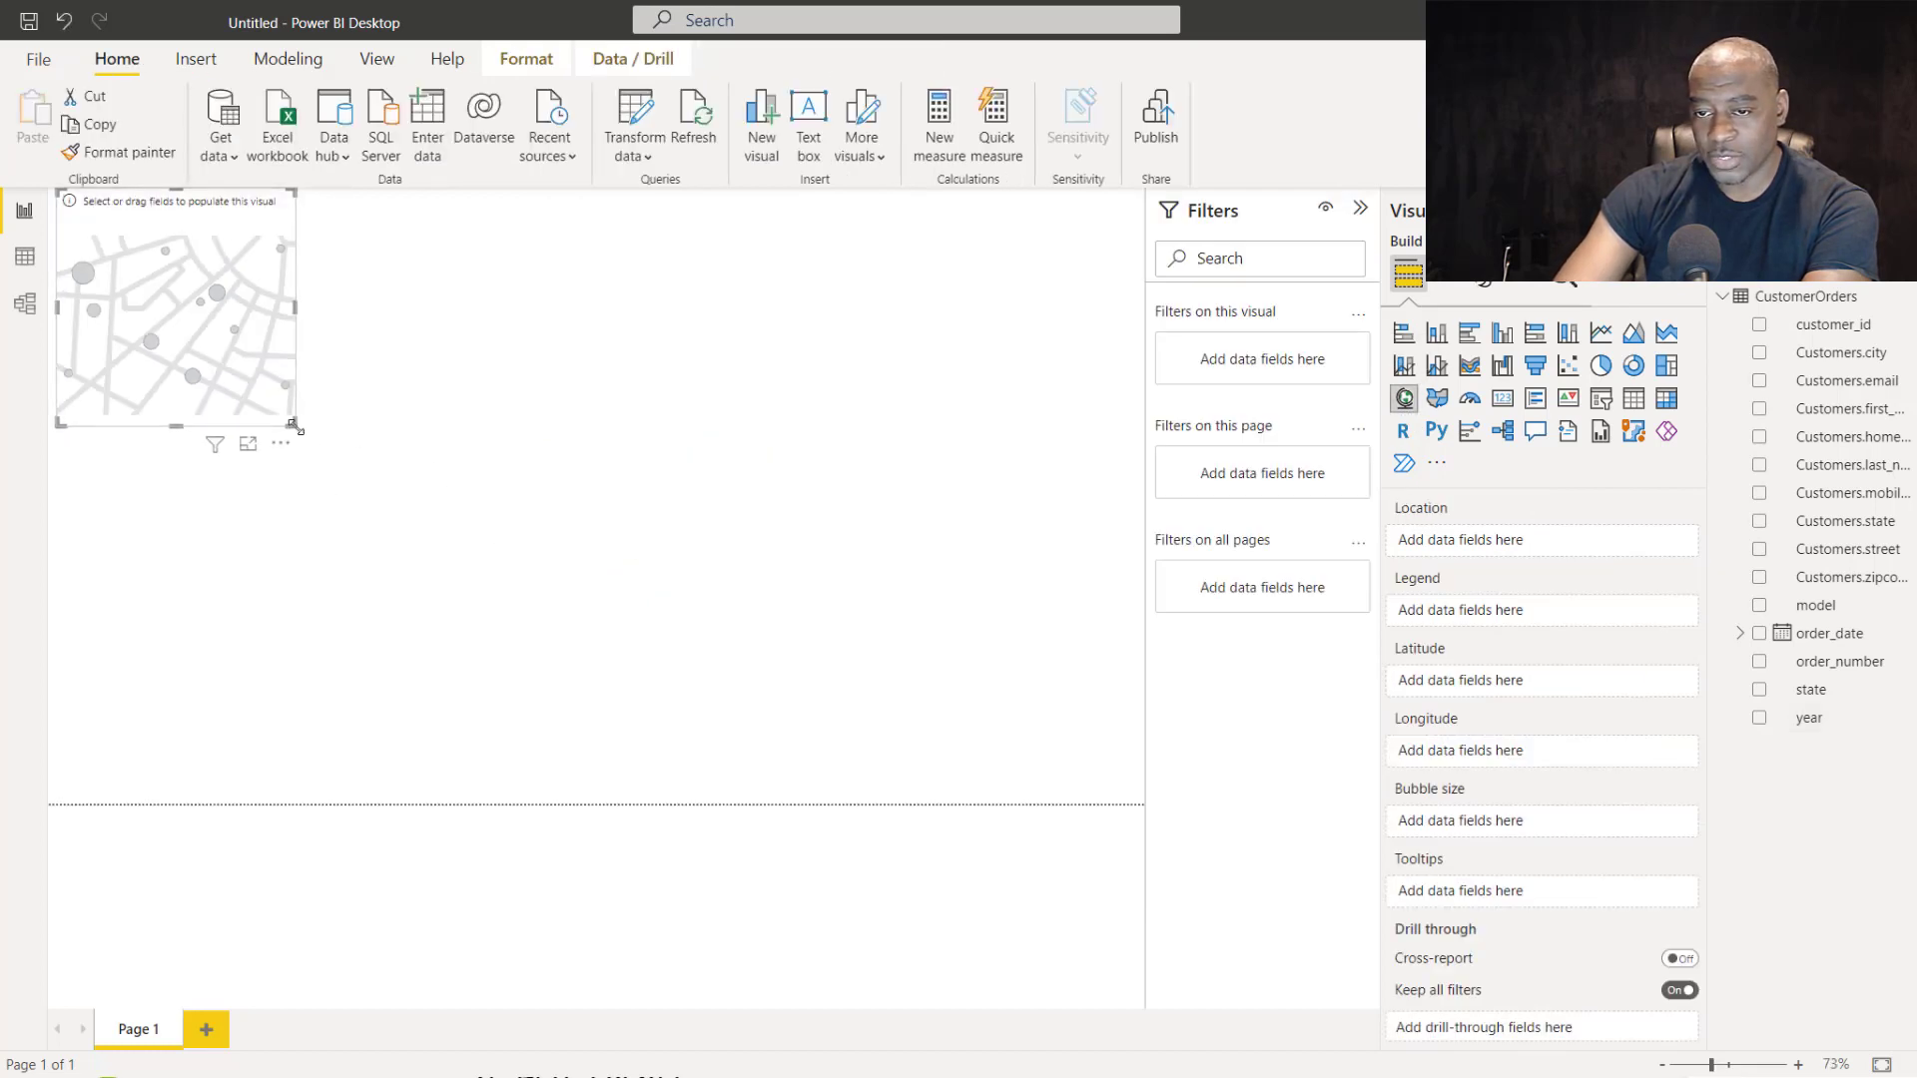
drag(293, 424, 596, 478)
drag(349, 356, 296, 766)
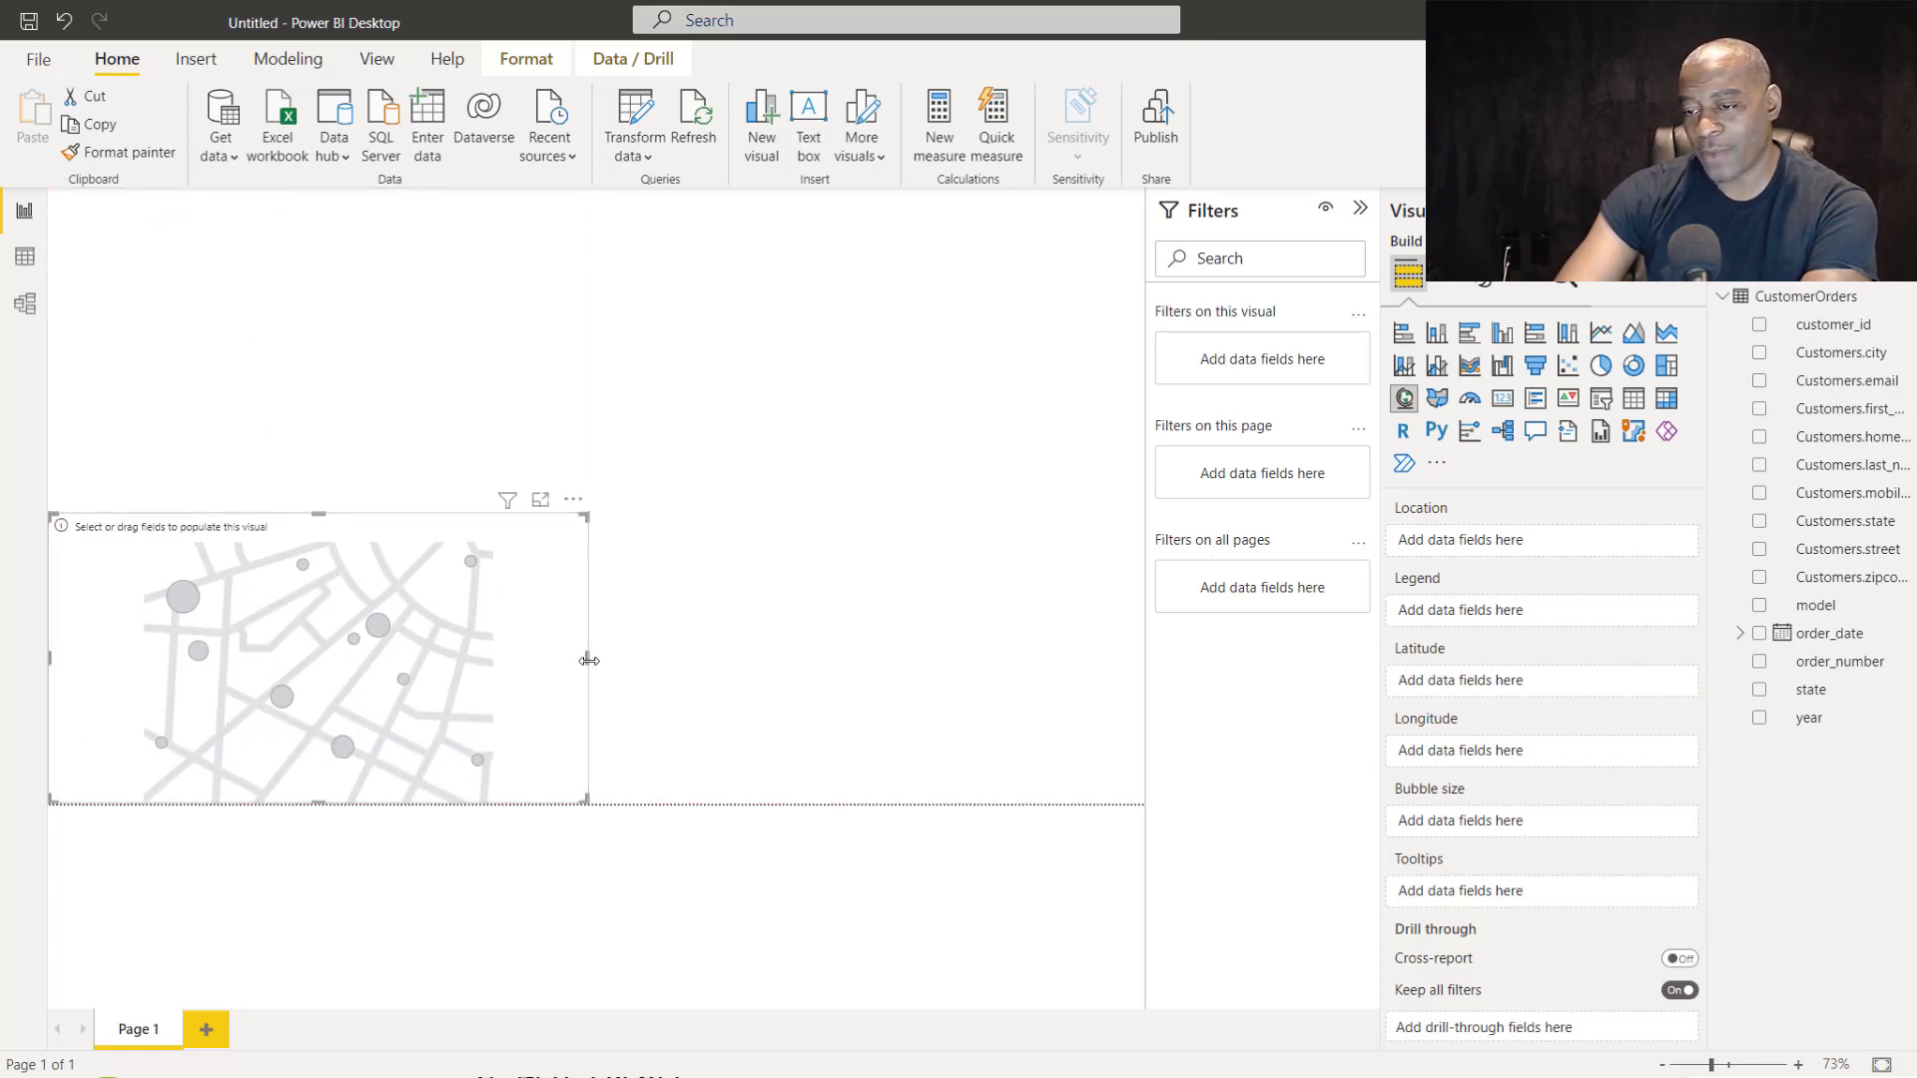
drag(590, 660, 644, 664)
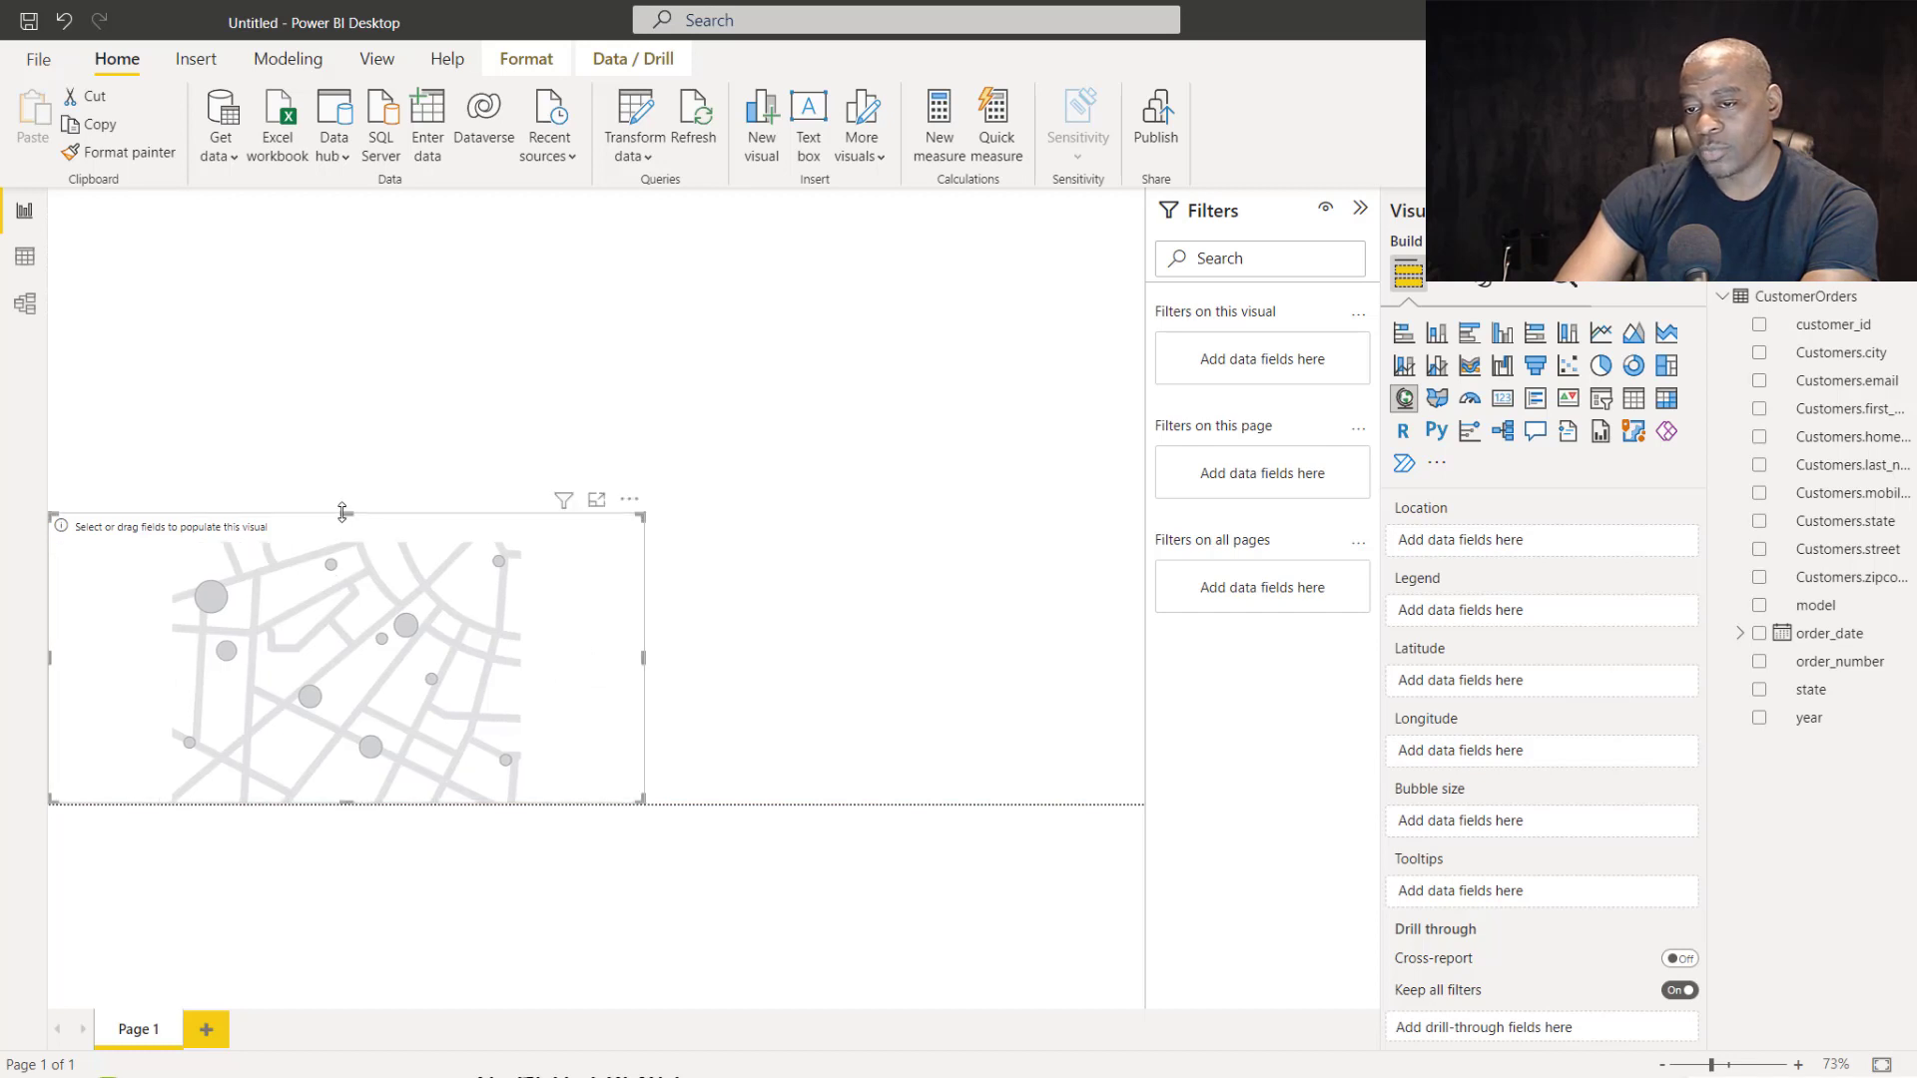
drag(343, 512, 333, 489)
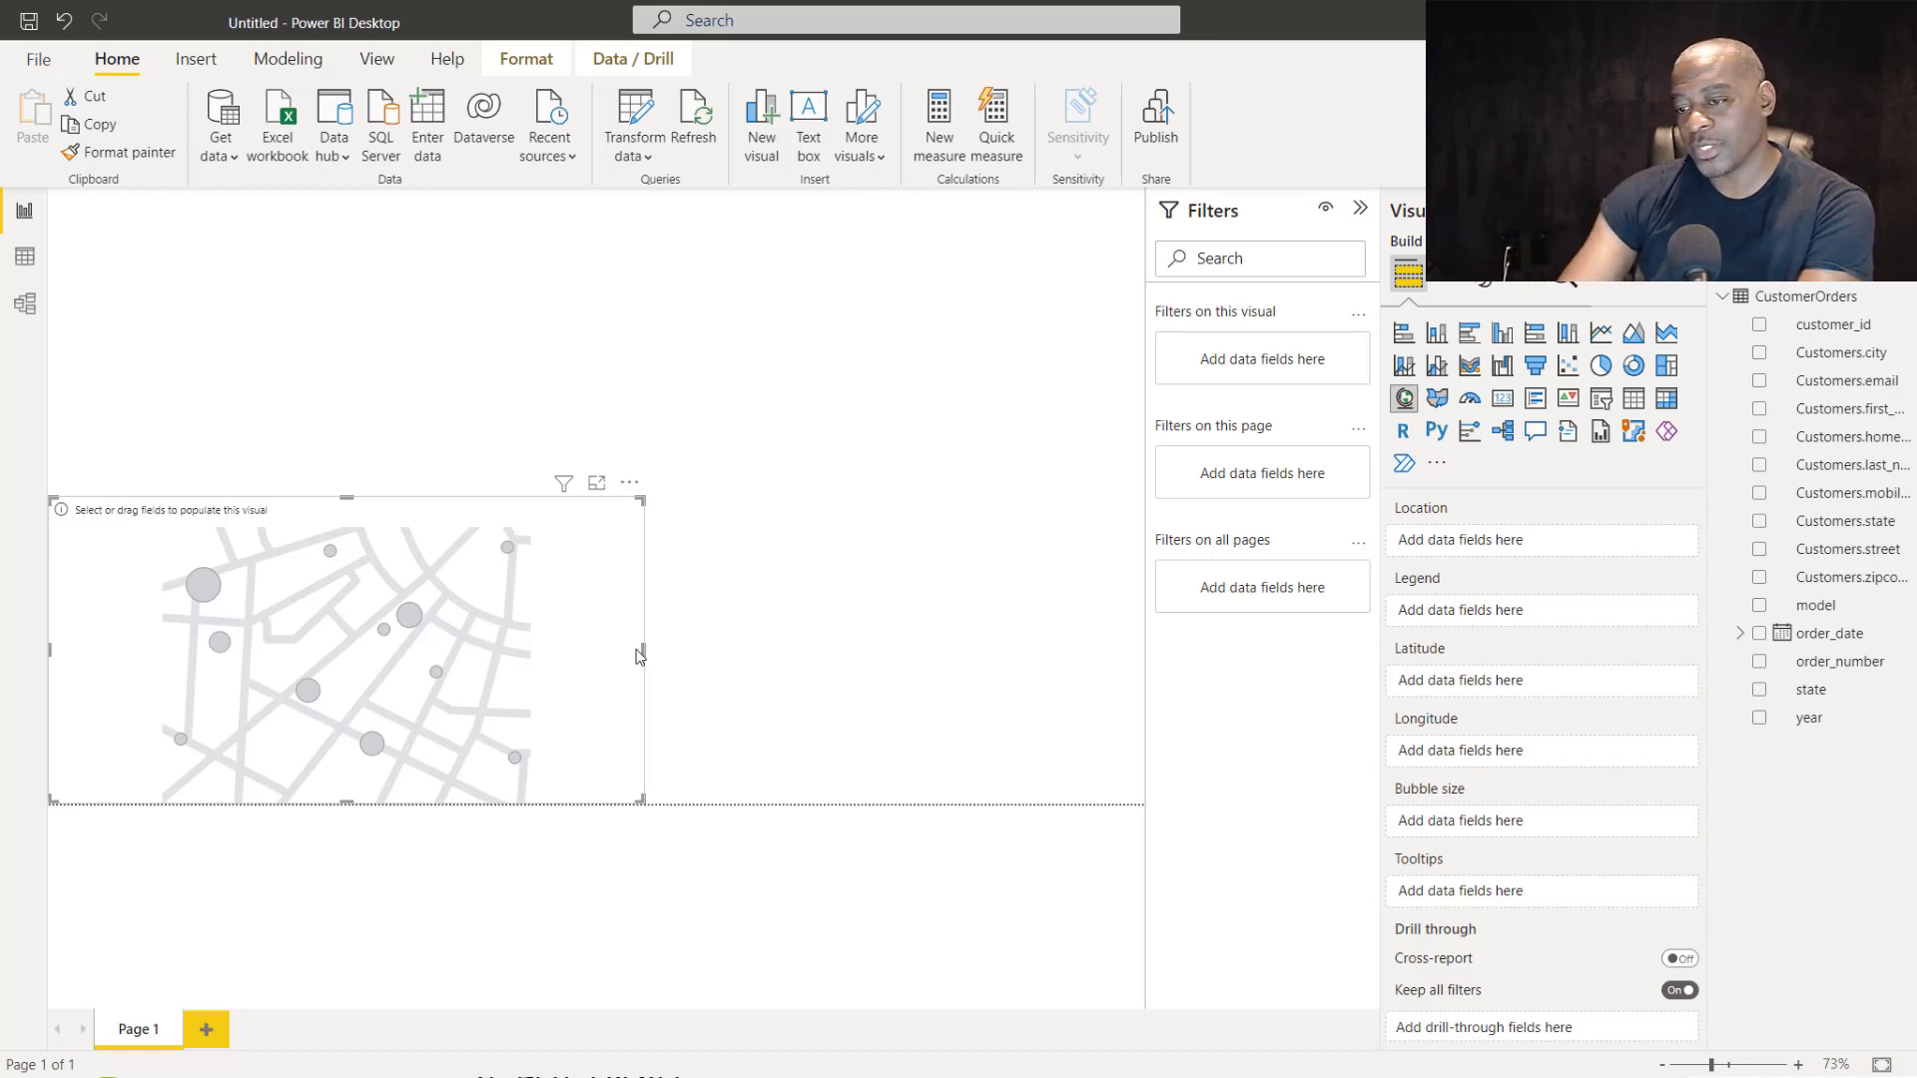
drag(642, 653, 621, 650)
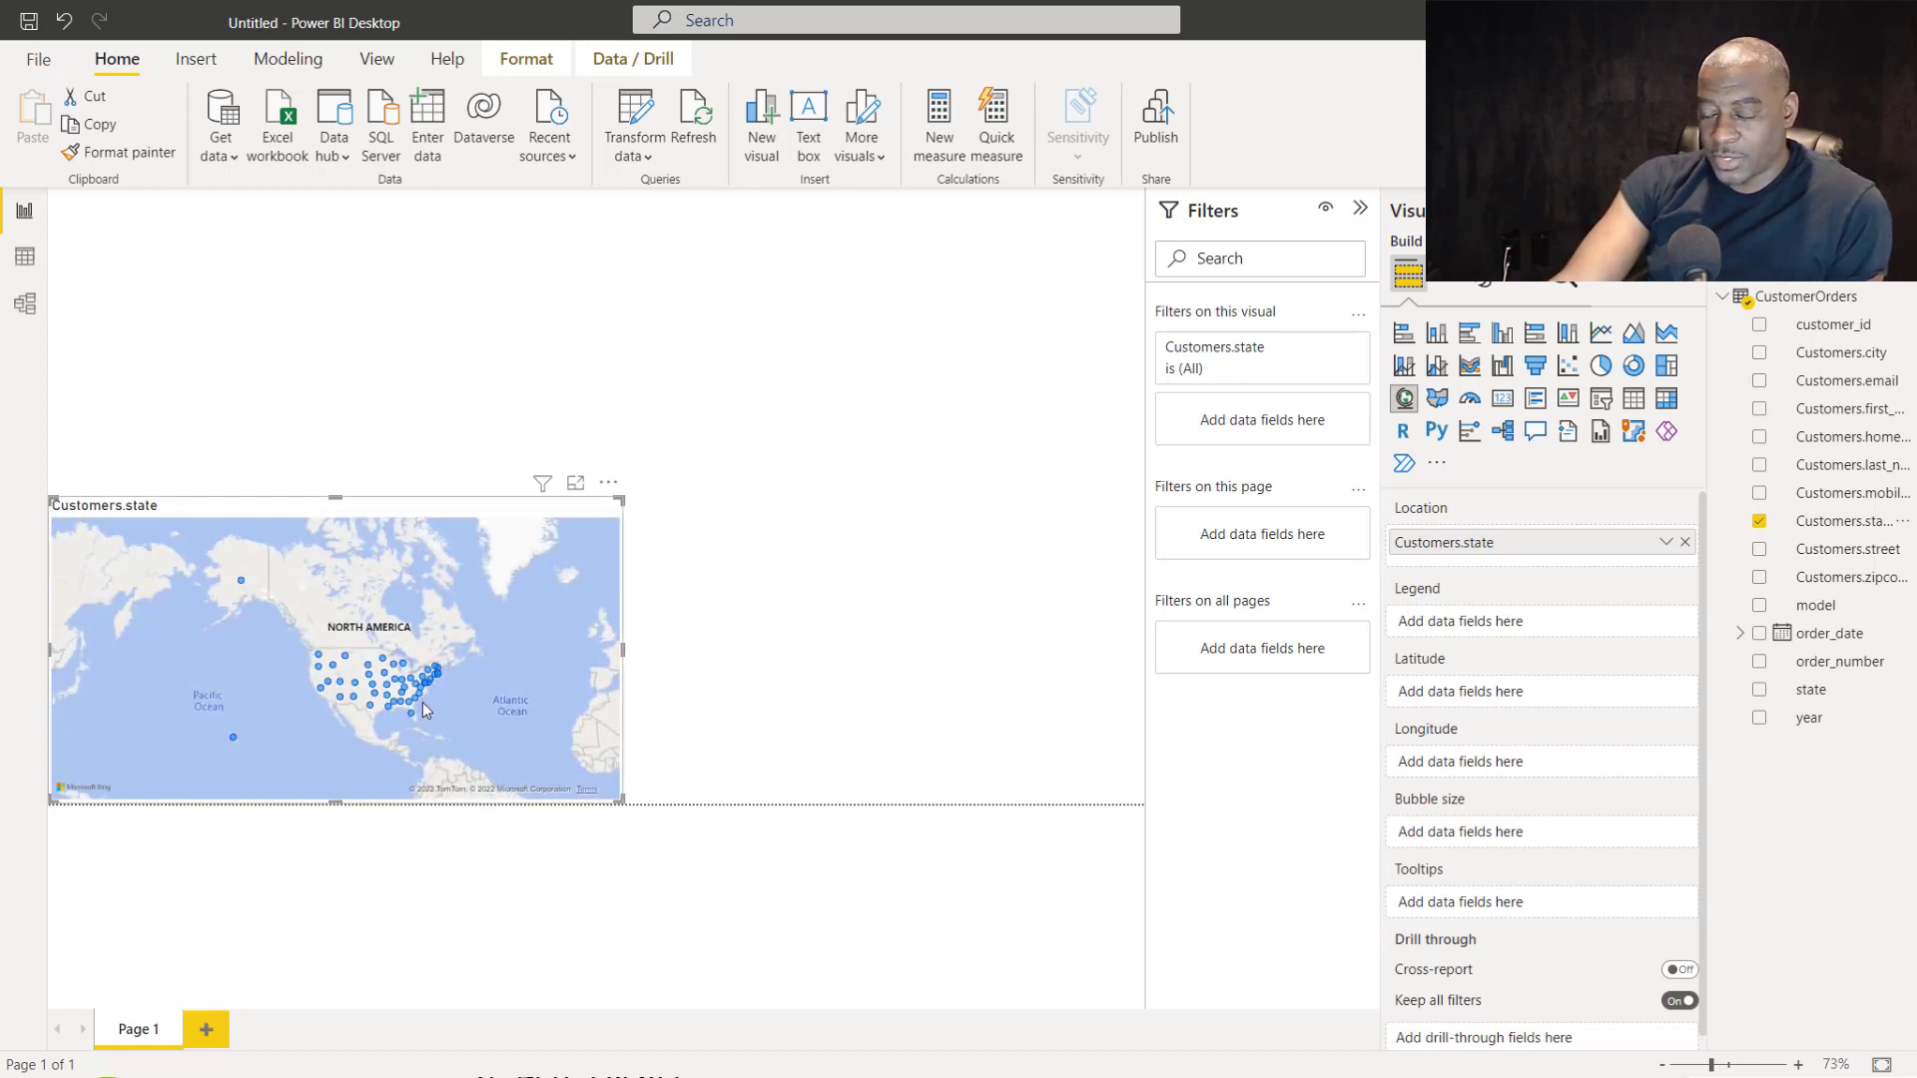
Examine the United States on the map, highlight the Arkansas data point and clear the highlight.
scroll(422, 703, up, 5)
scroll(442, 699, down, 5)
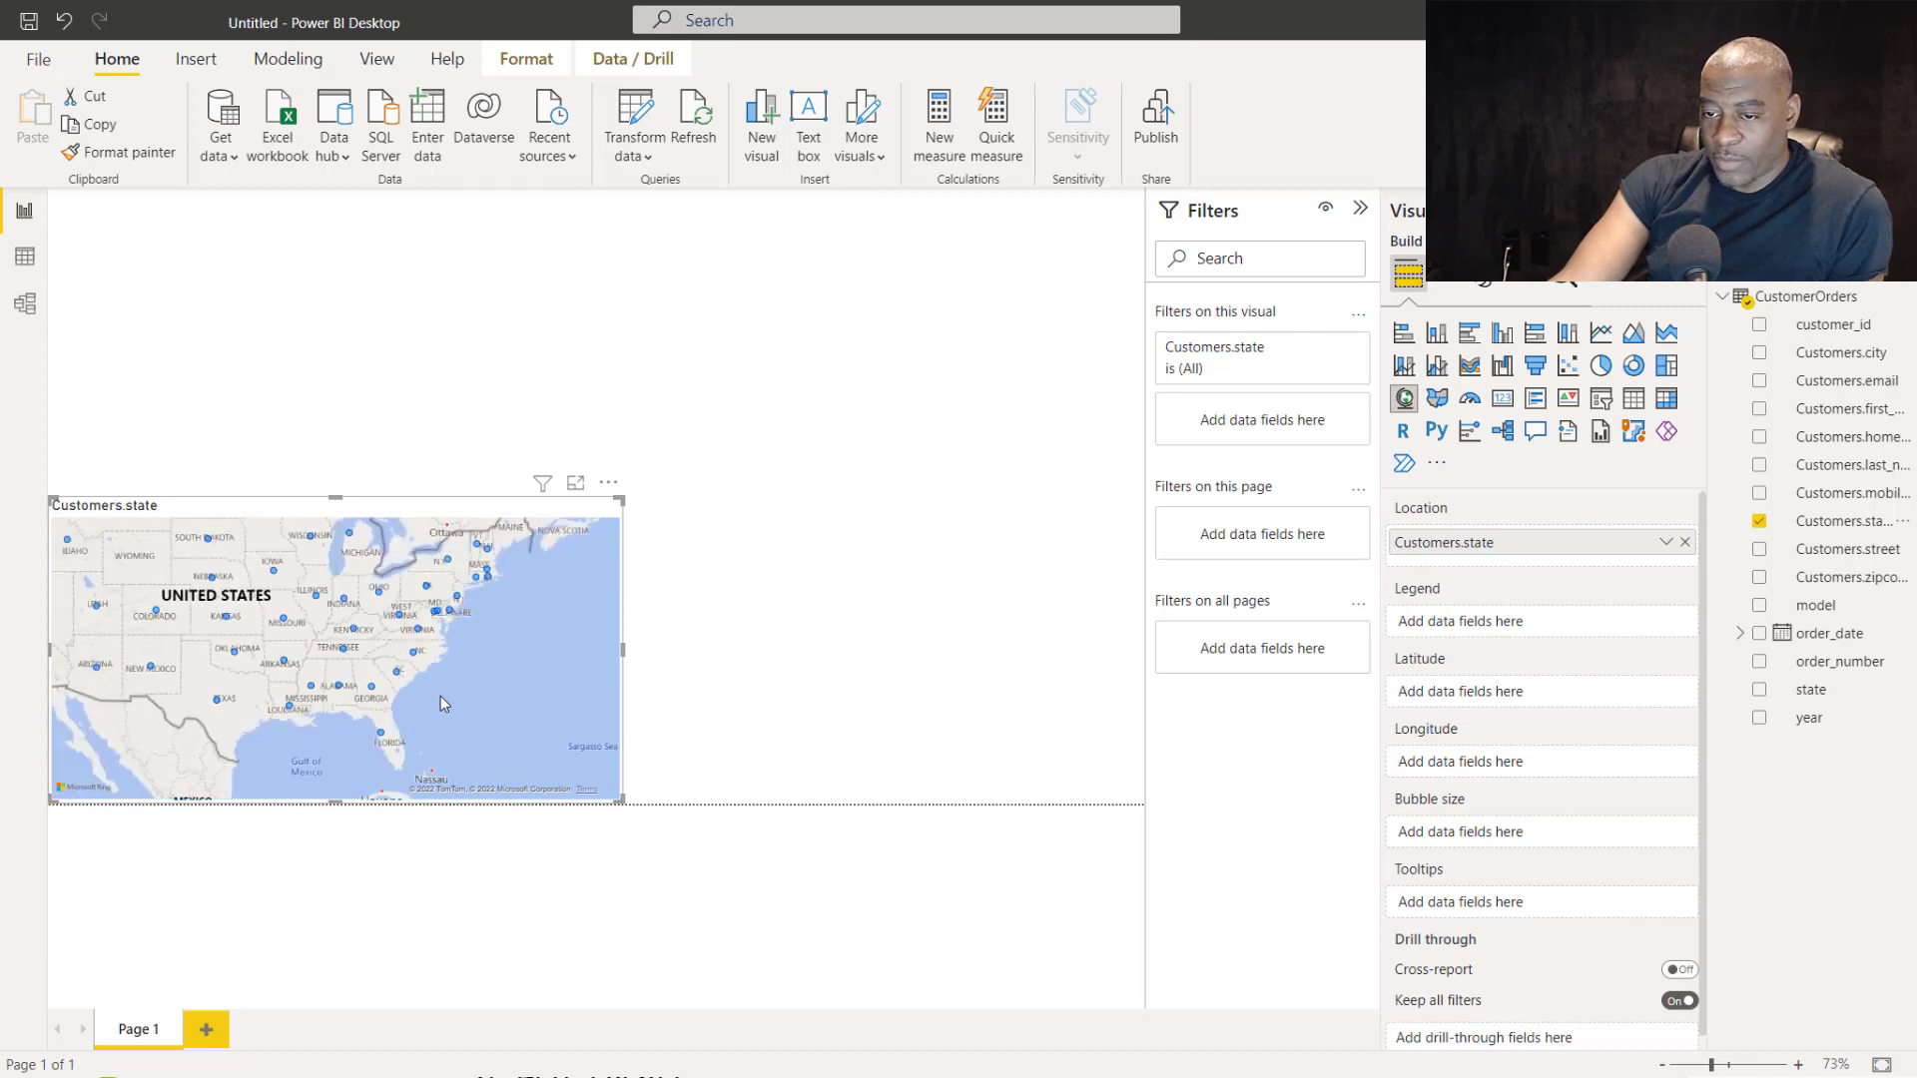
click(285, 667)
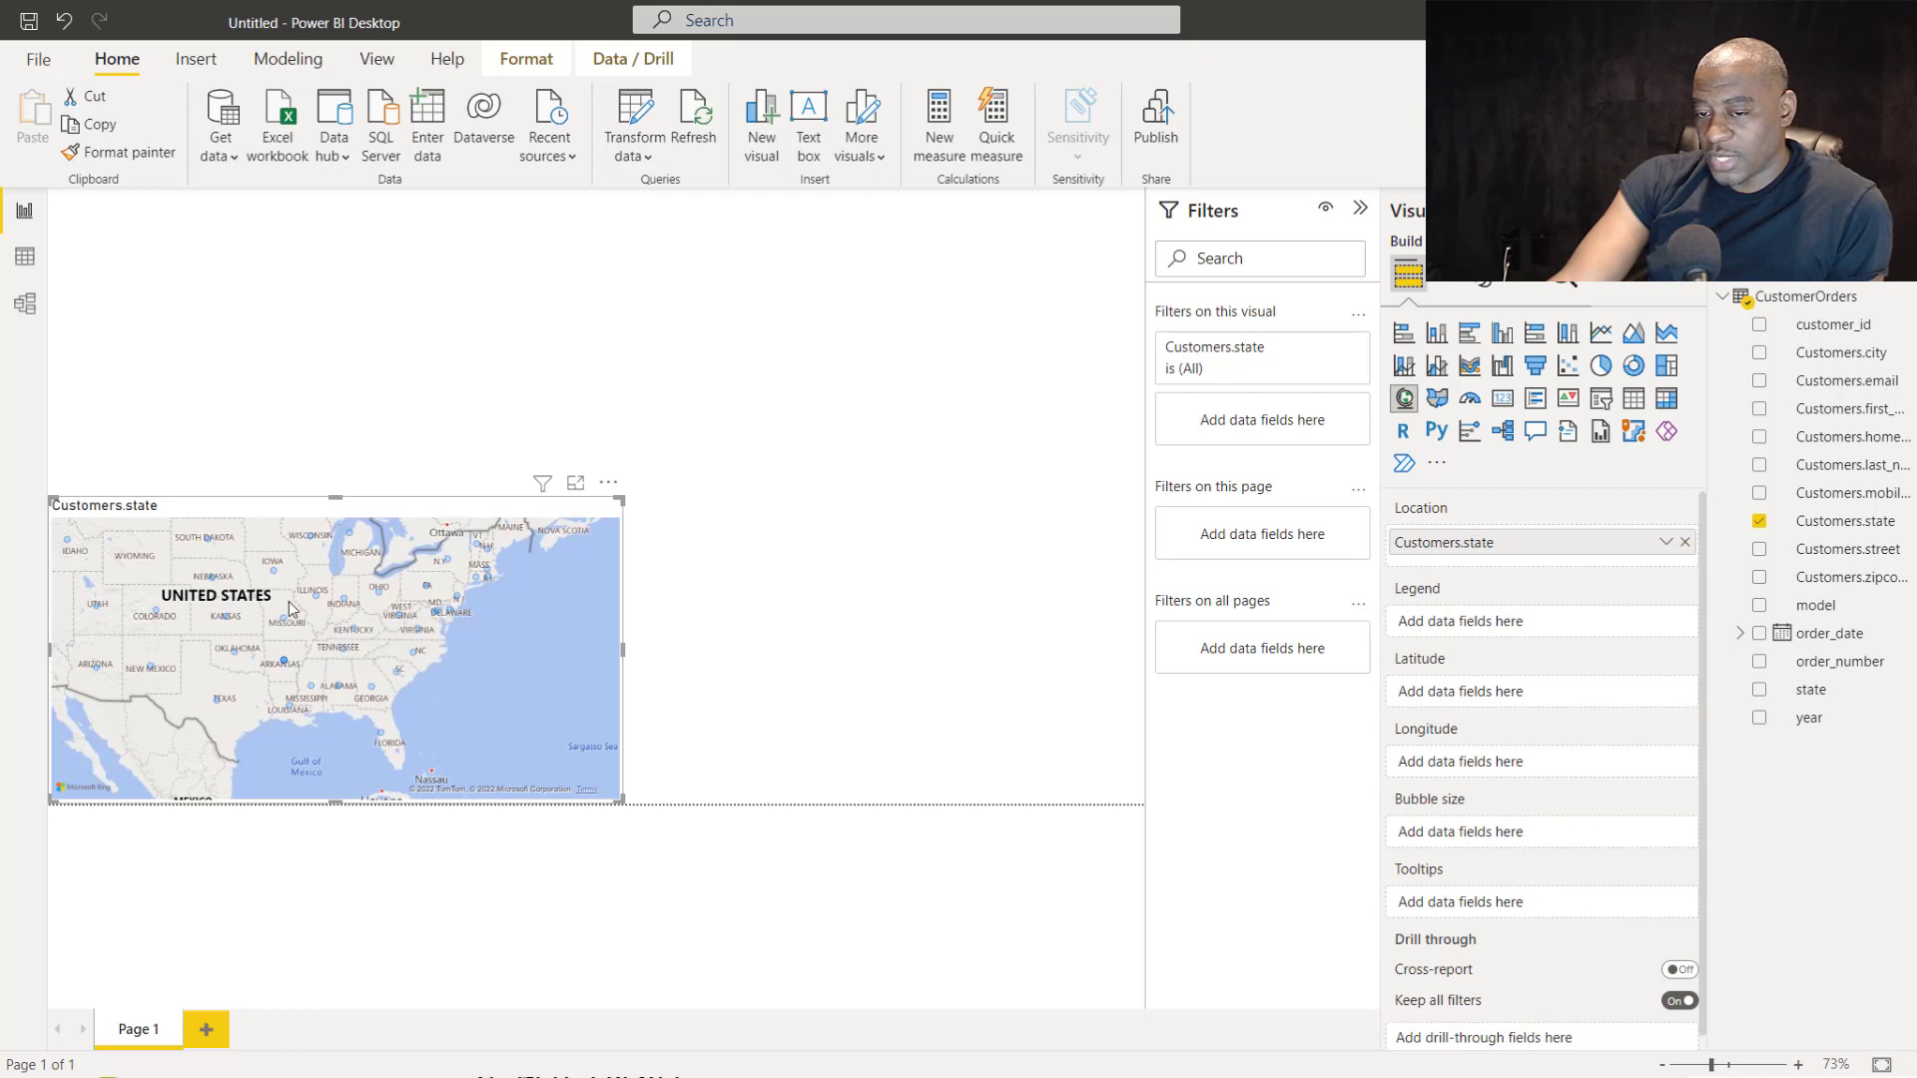
click(343, 656)
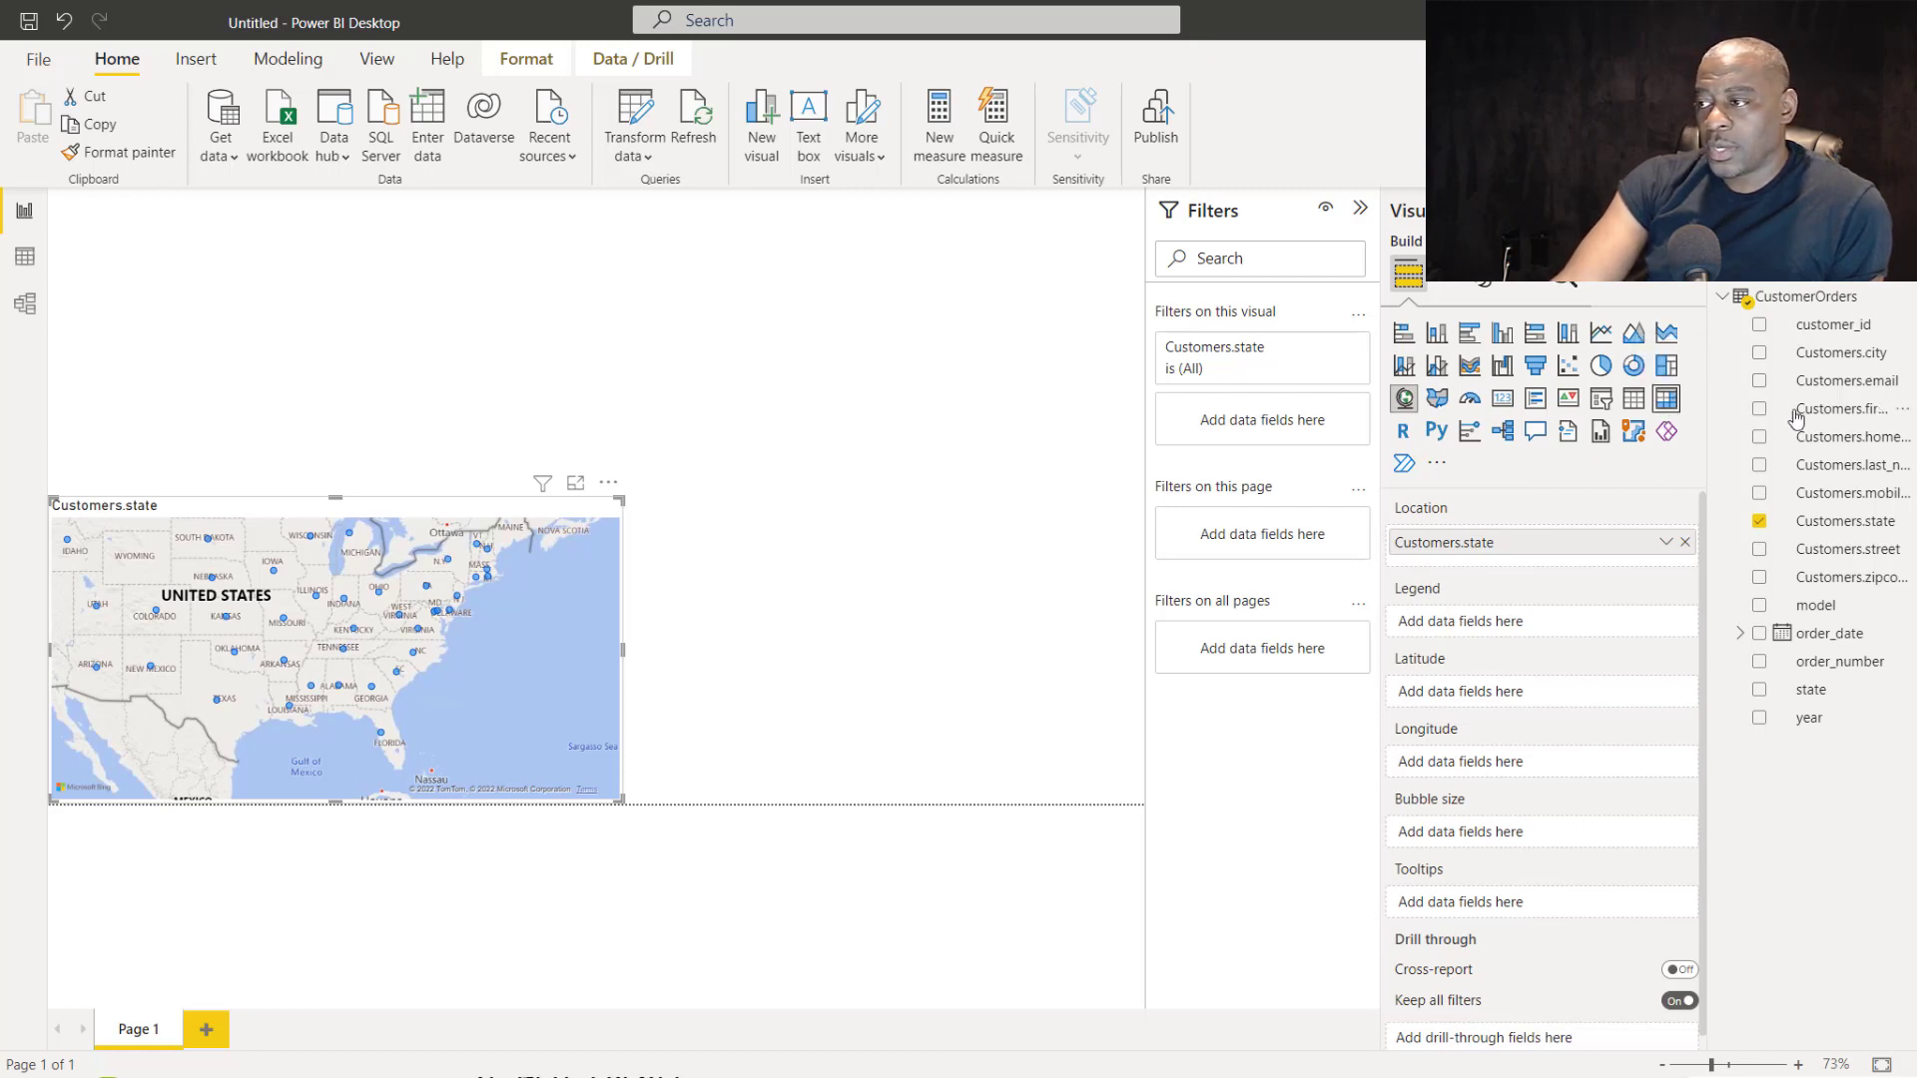
Add an empty Matrix visual above the map, keeping the Customers.state visual as a Map.
click(1666, 398)
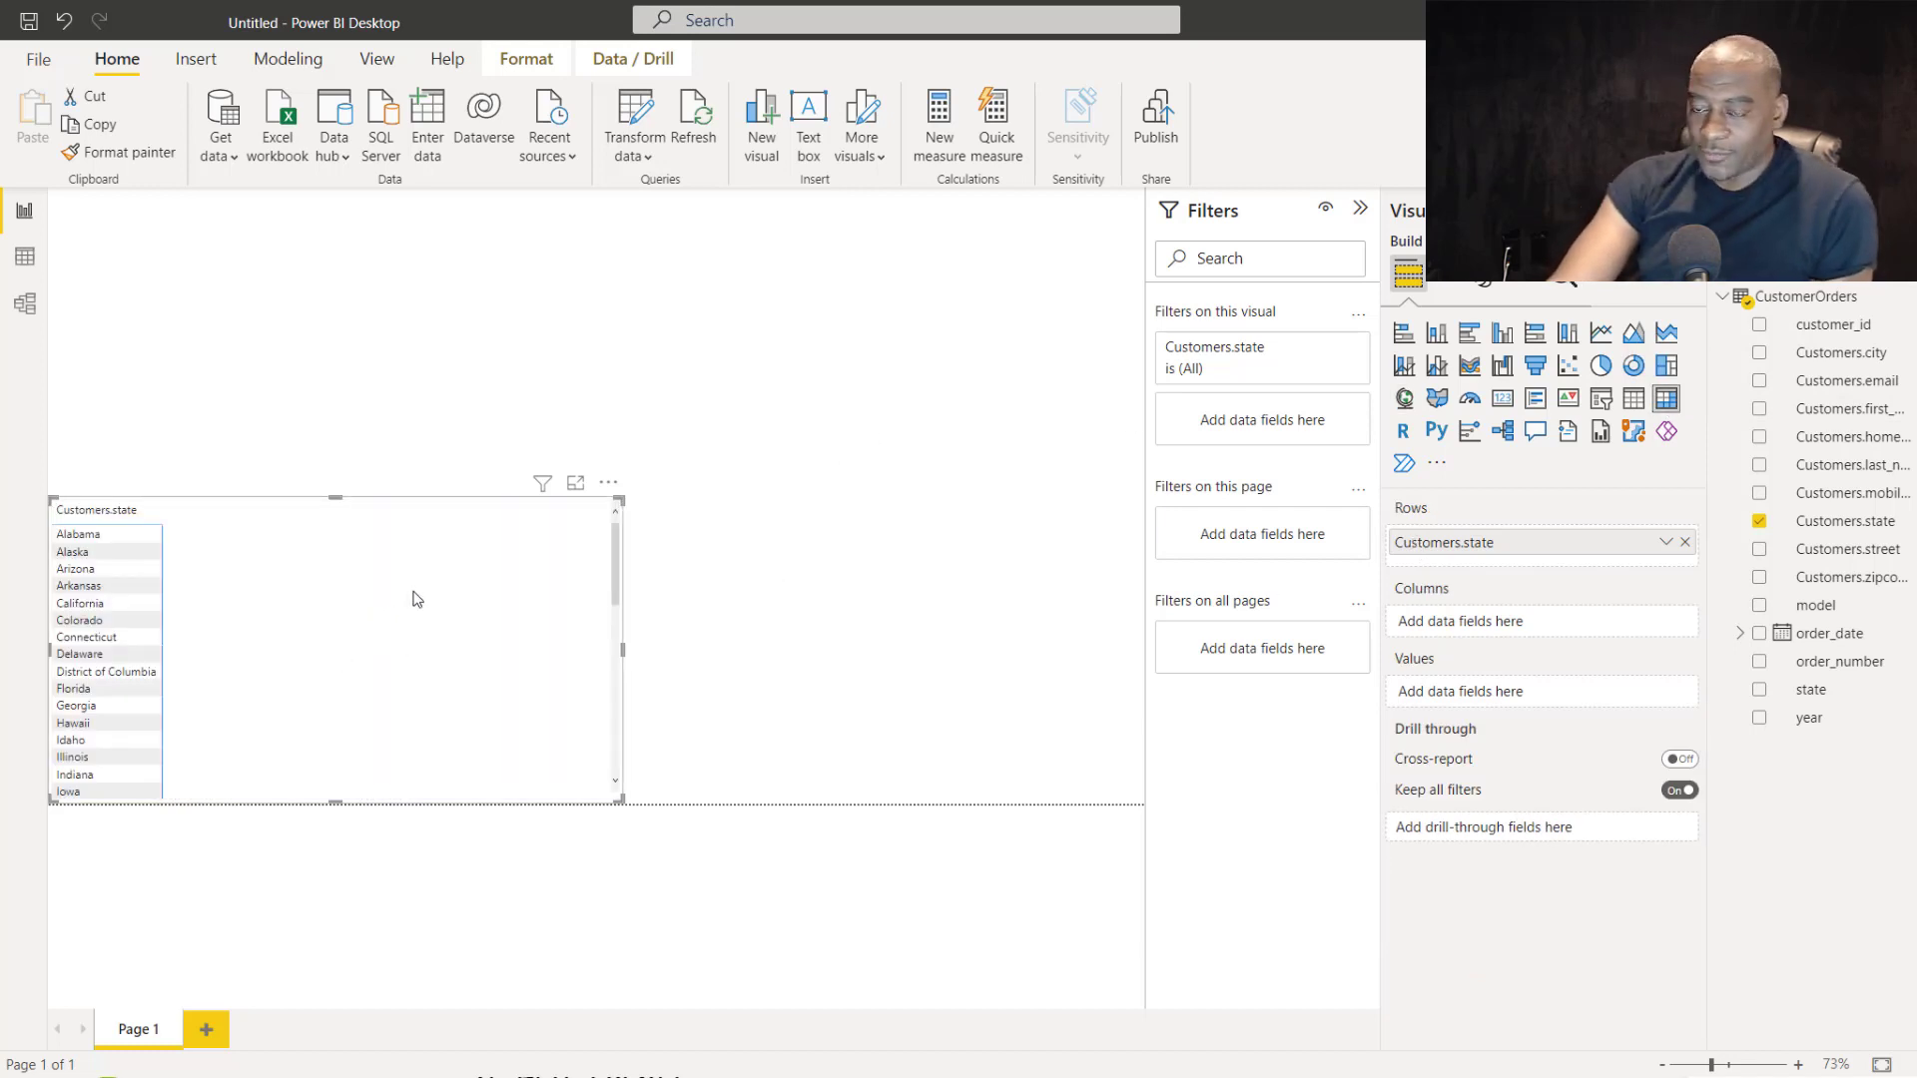
click(1405, 400)
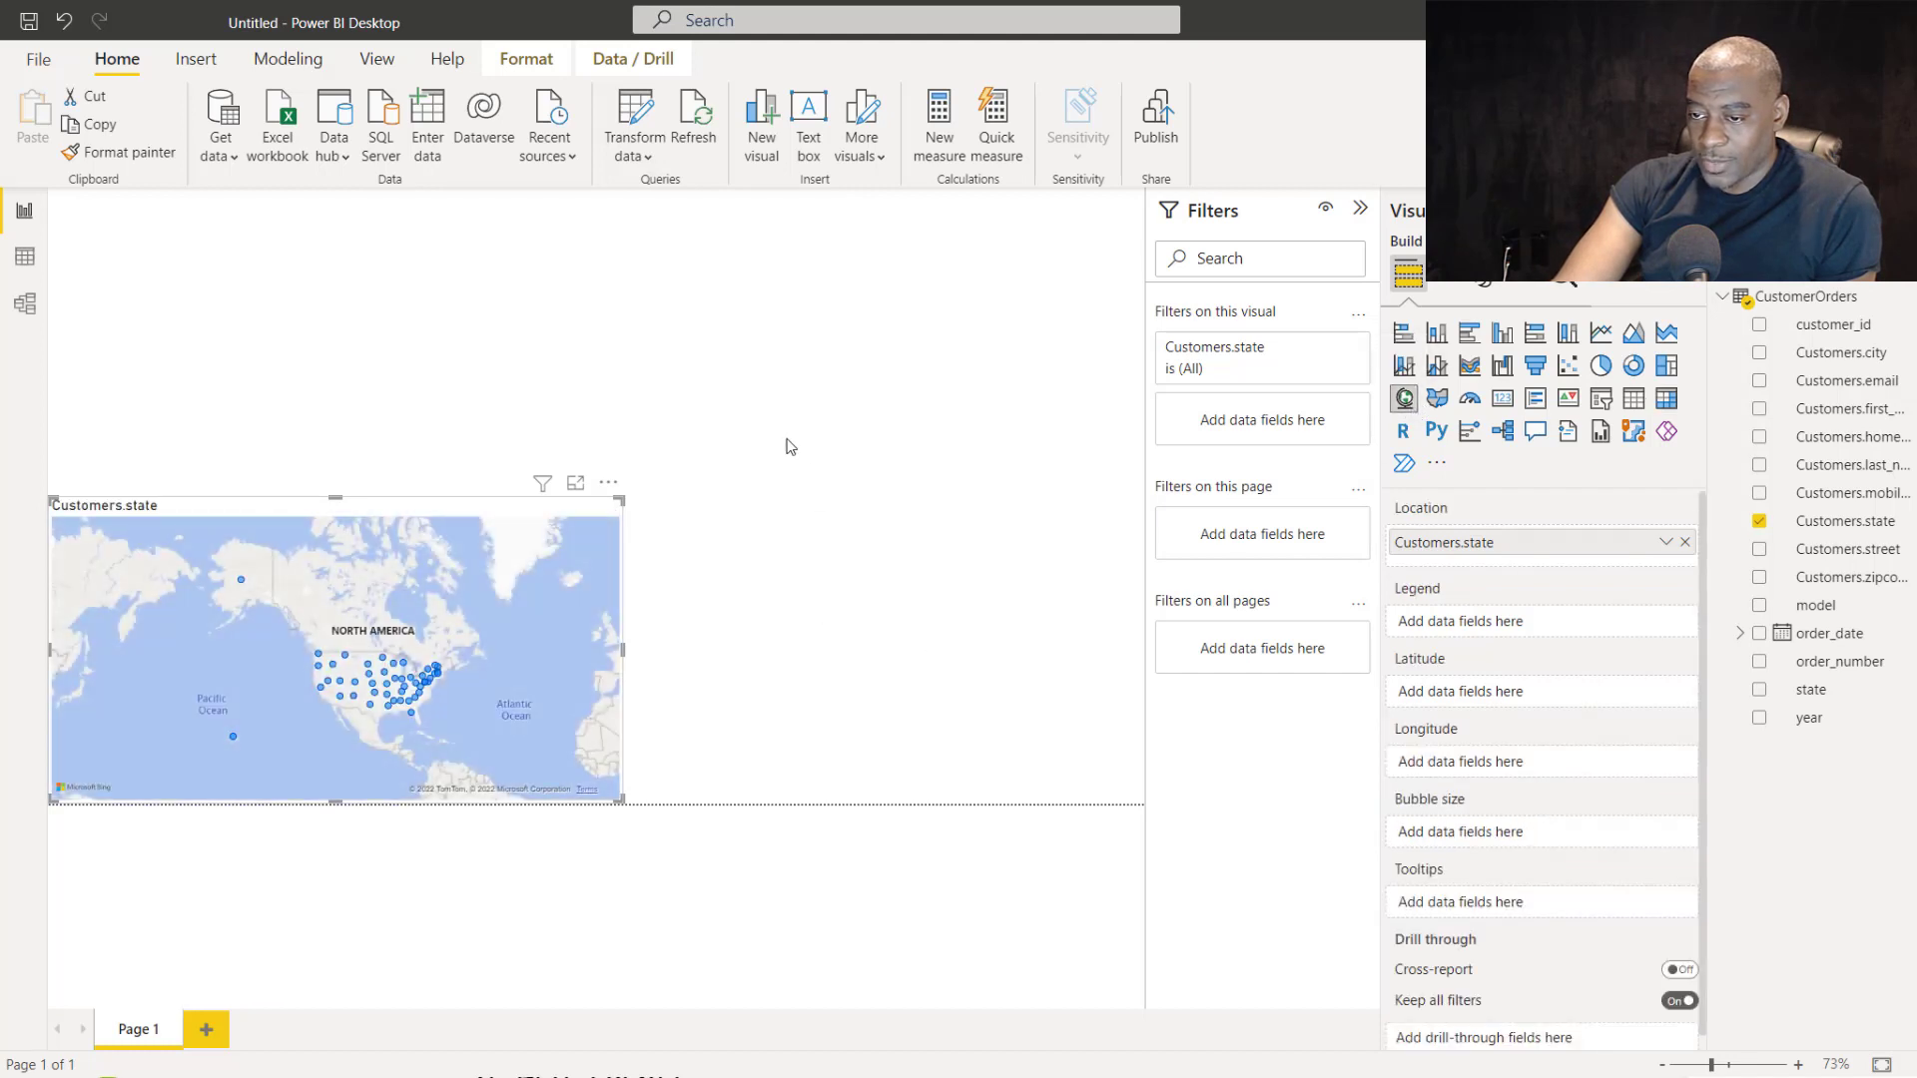
click(756, 356)
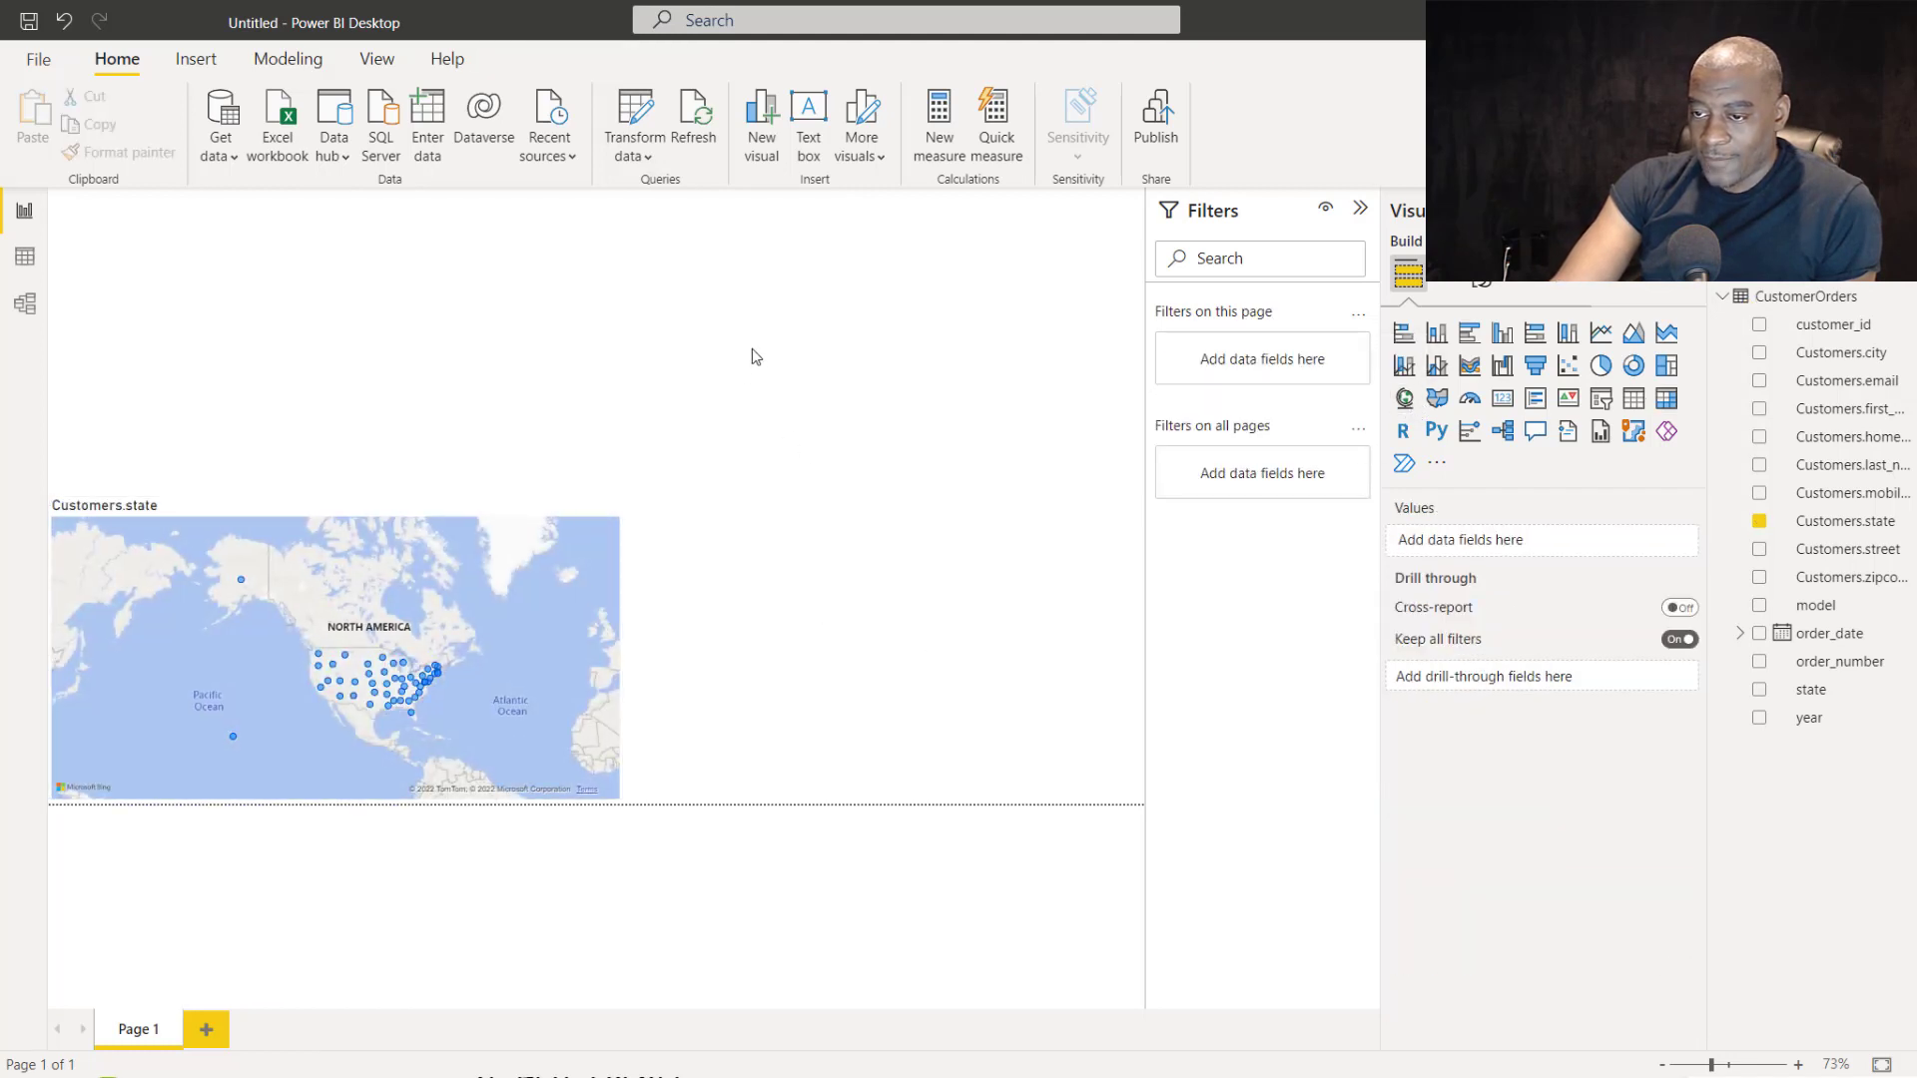
click(1666, 398)
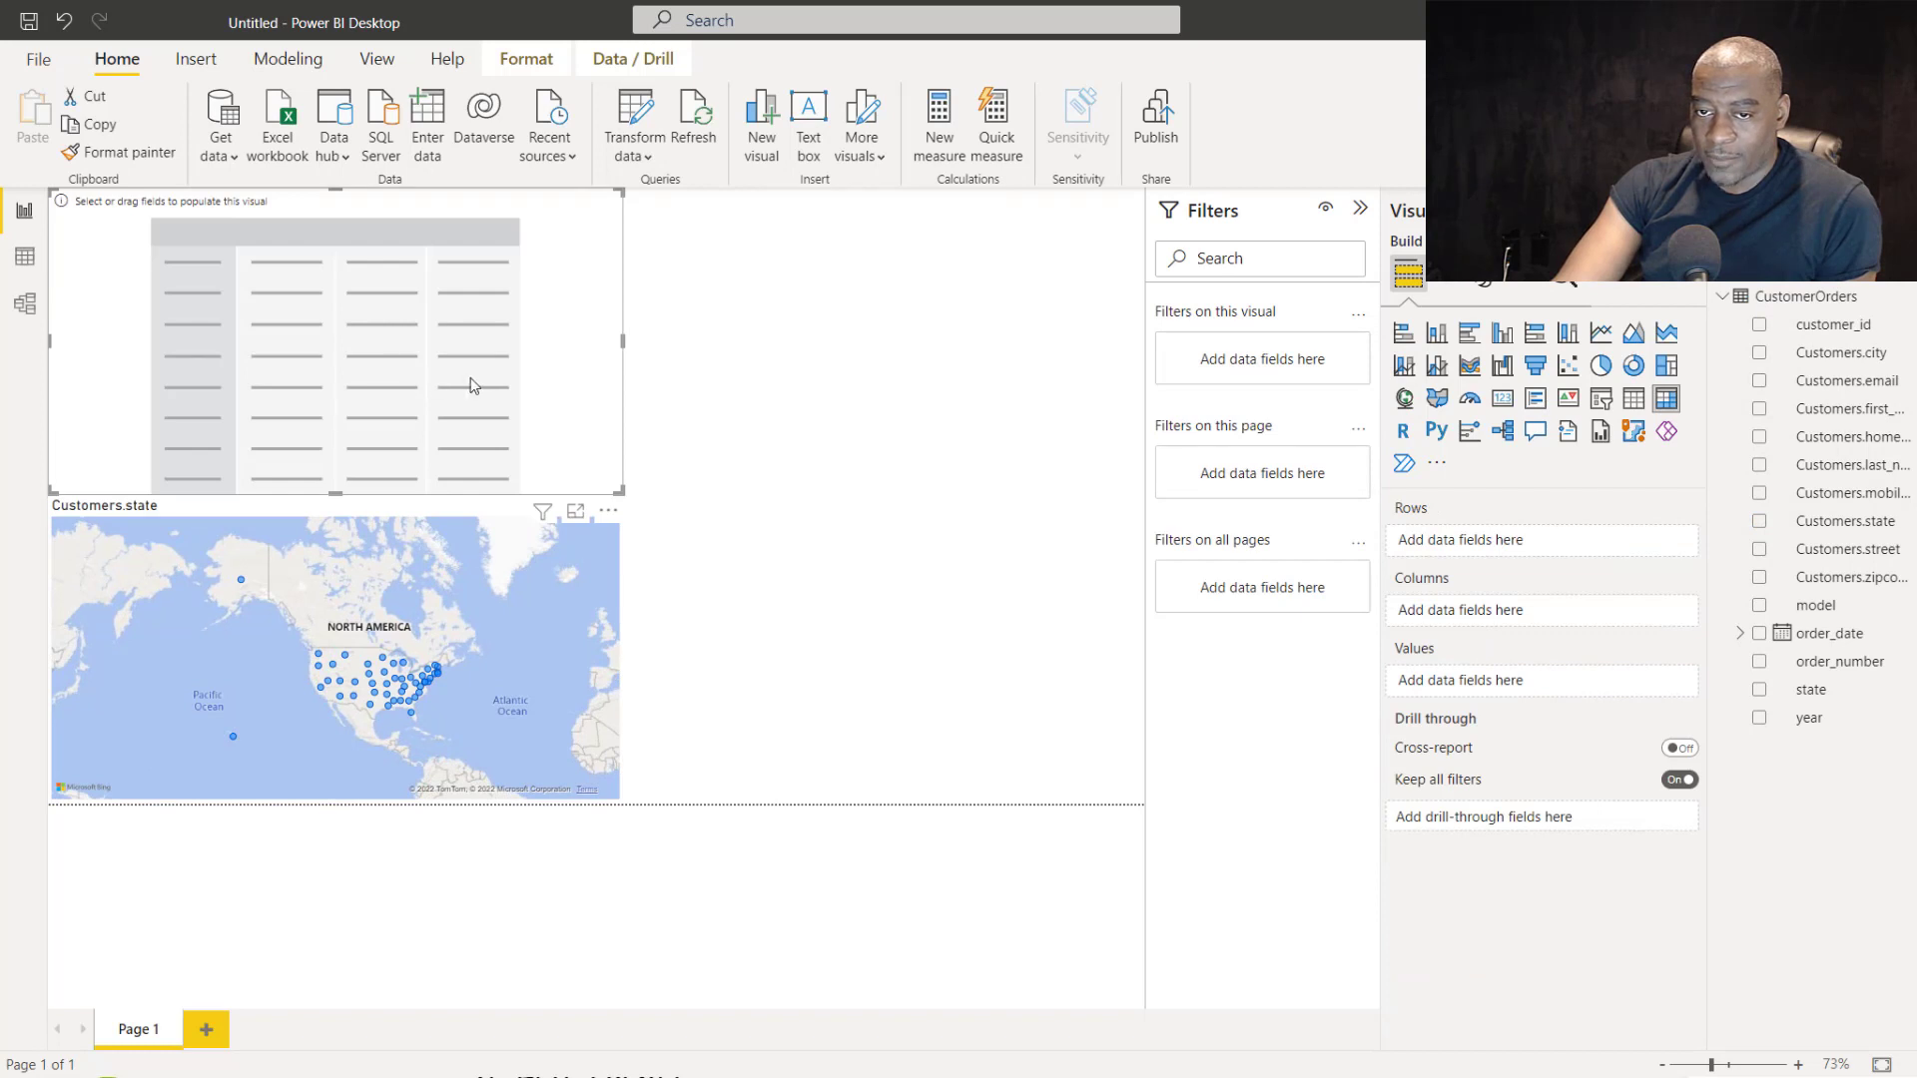
mouse_move(623, 342)
mouse_down()
mouse_move(604, 342)
mouse_move(623, 350)
mouse_up()
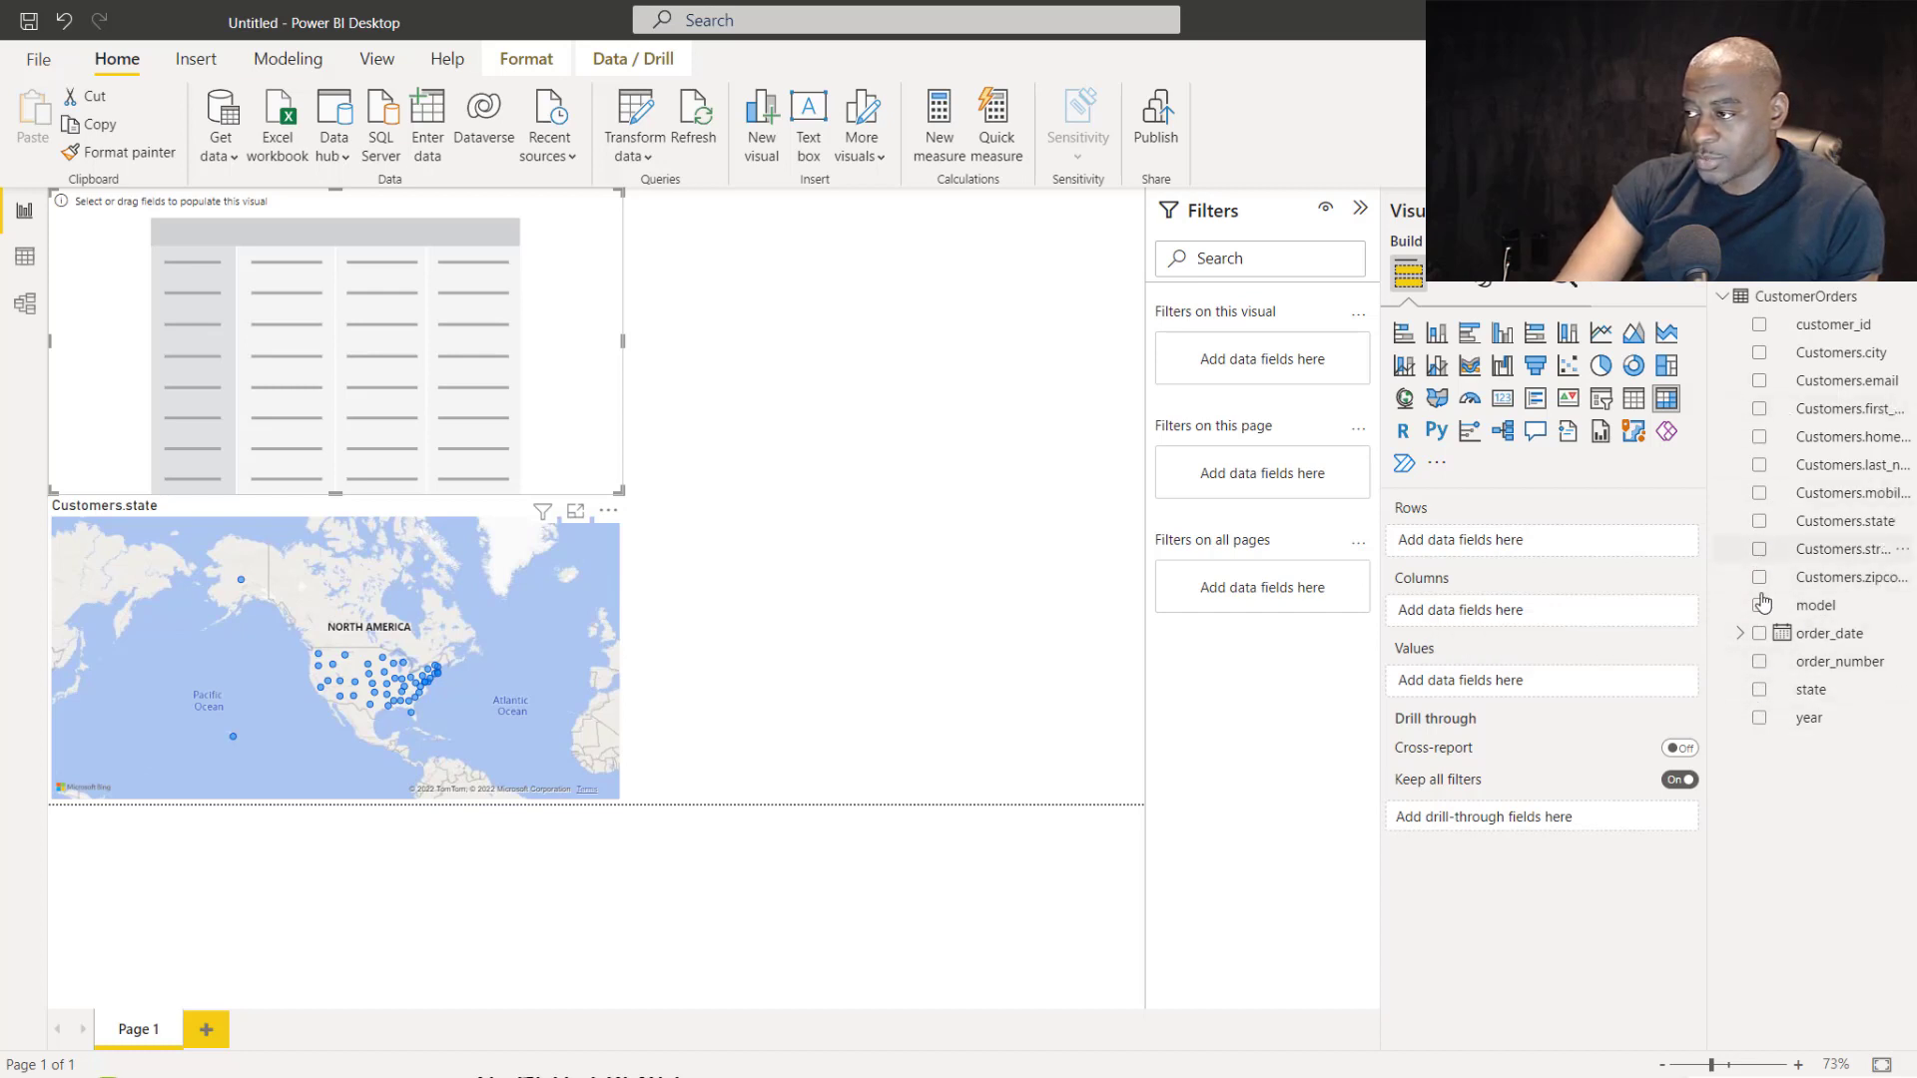
Widen the field list and fill the matrix with Customers.first_name as rows, model as columns and First model as values.
drag(1707, 550, 1596, 560)
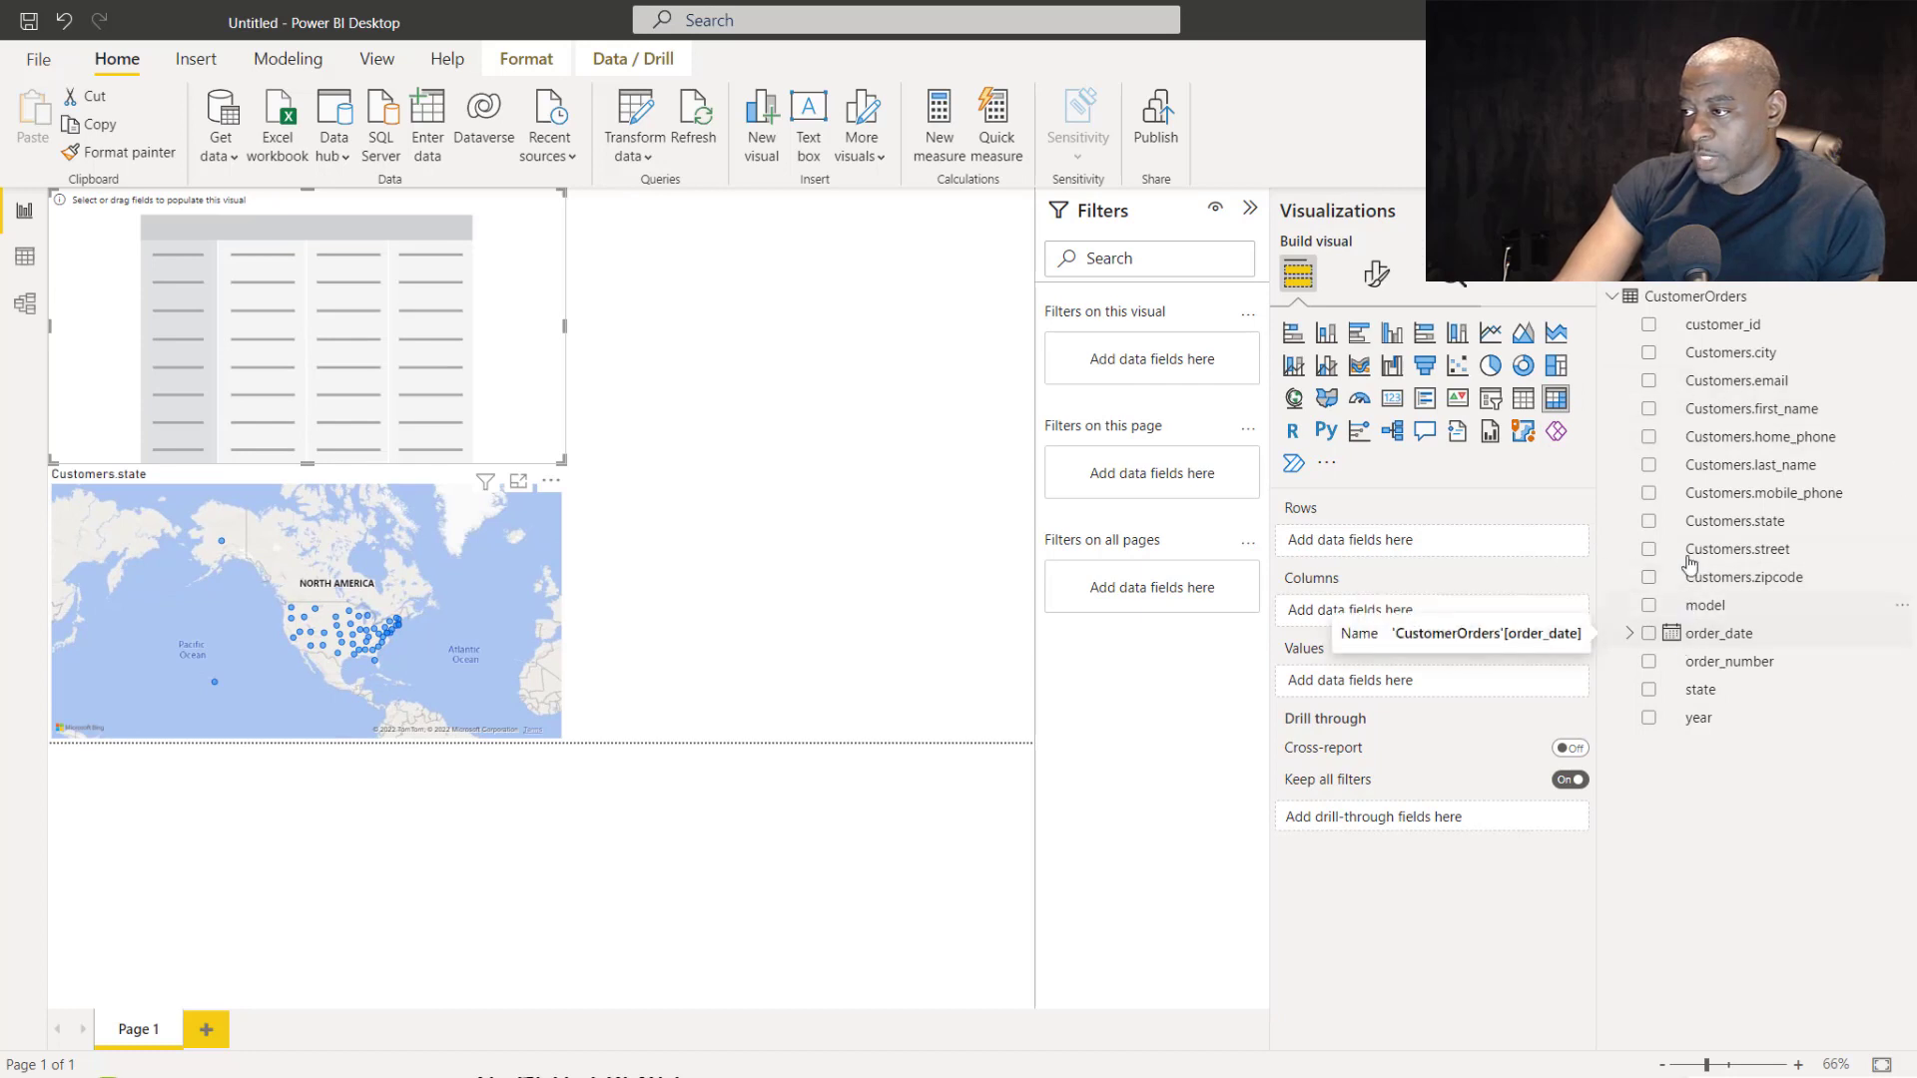
click(1651, 409)
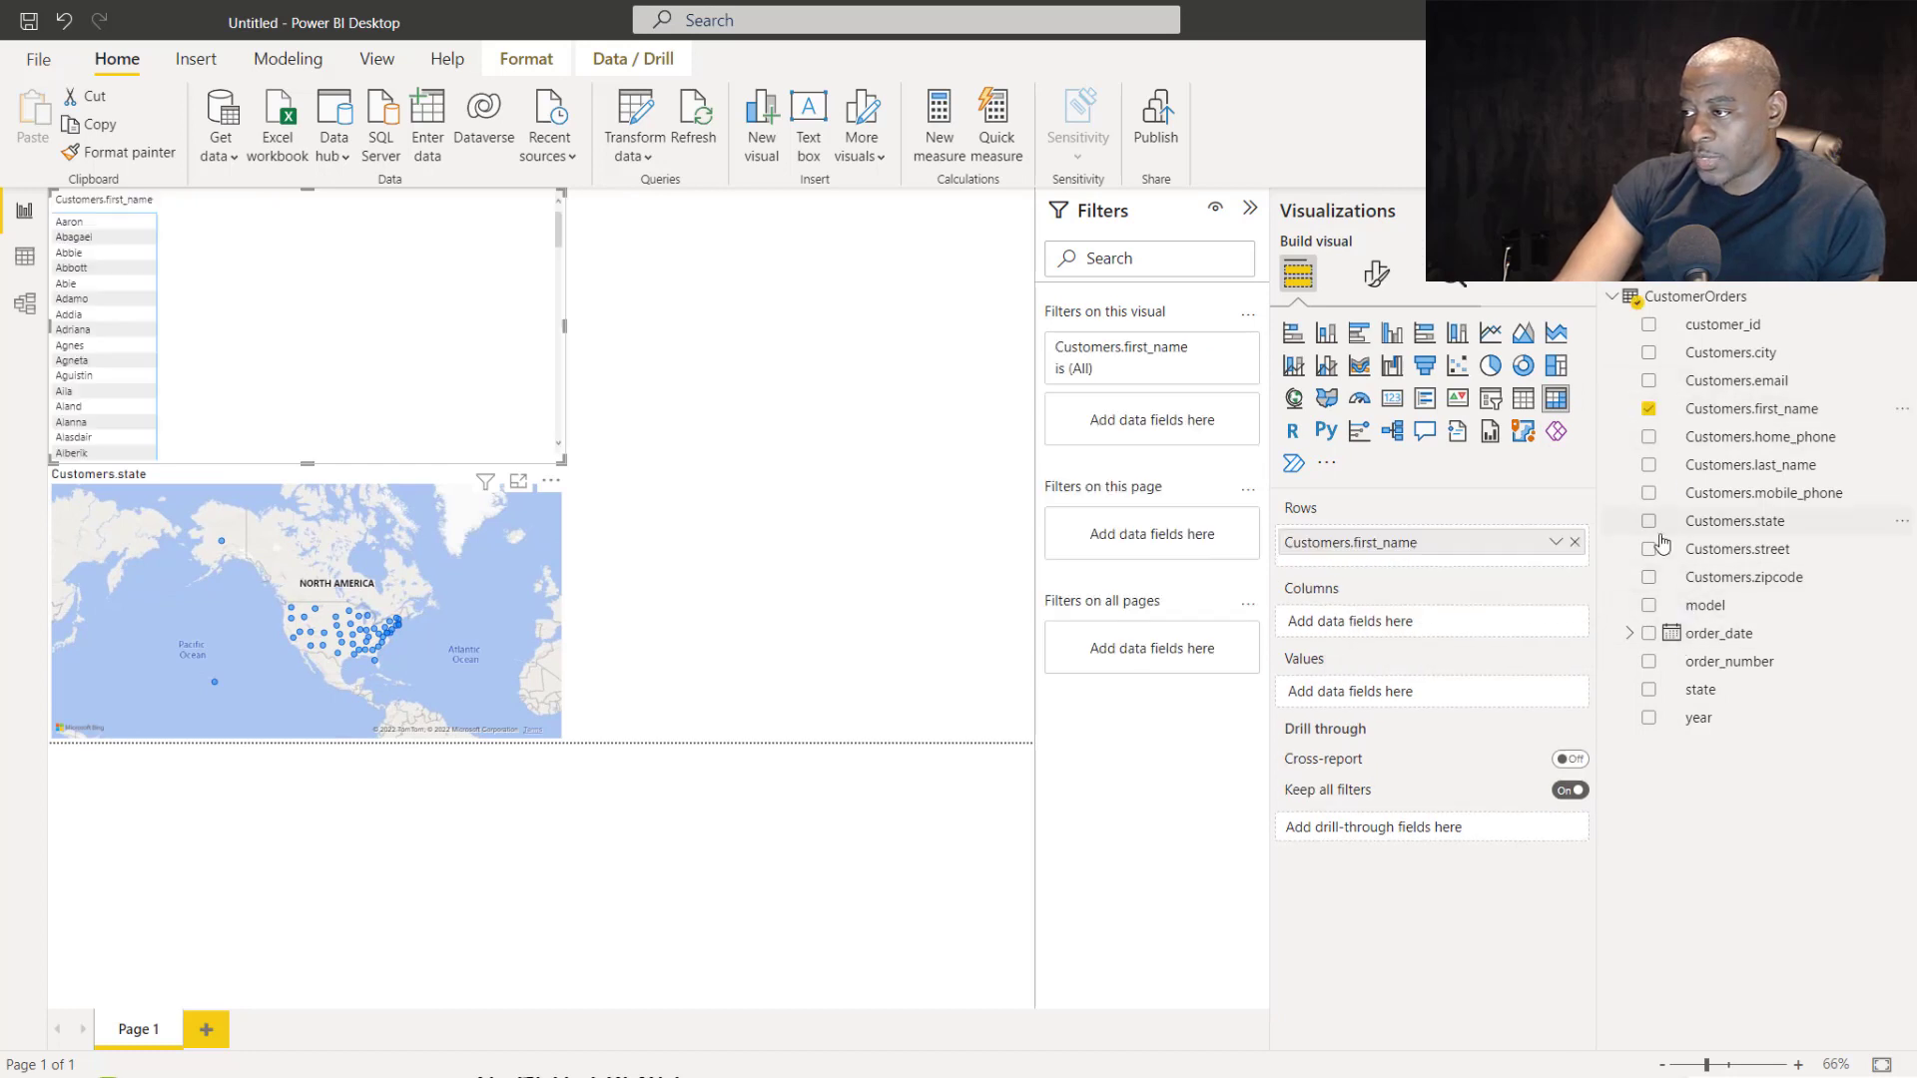
click(1649, 606)
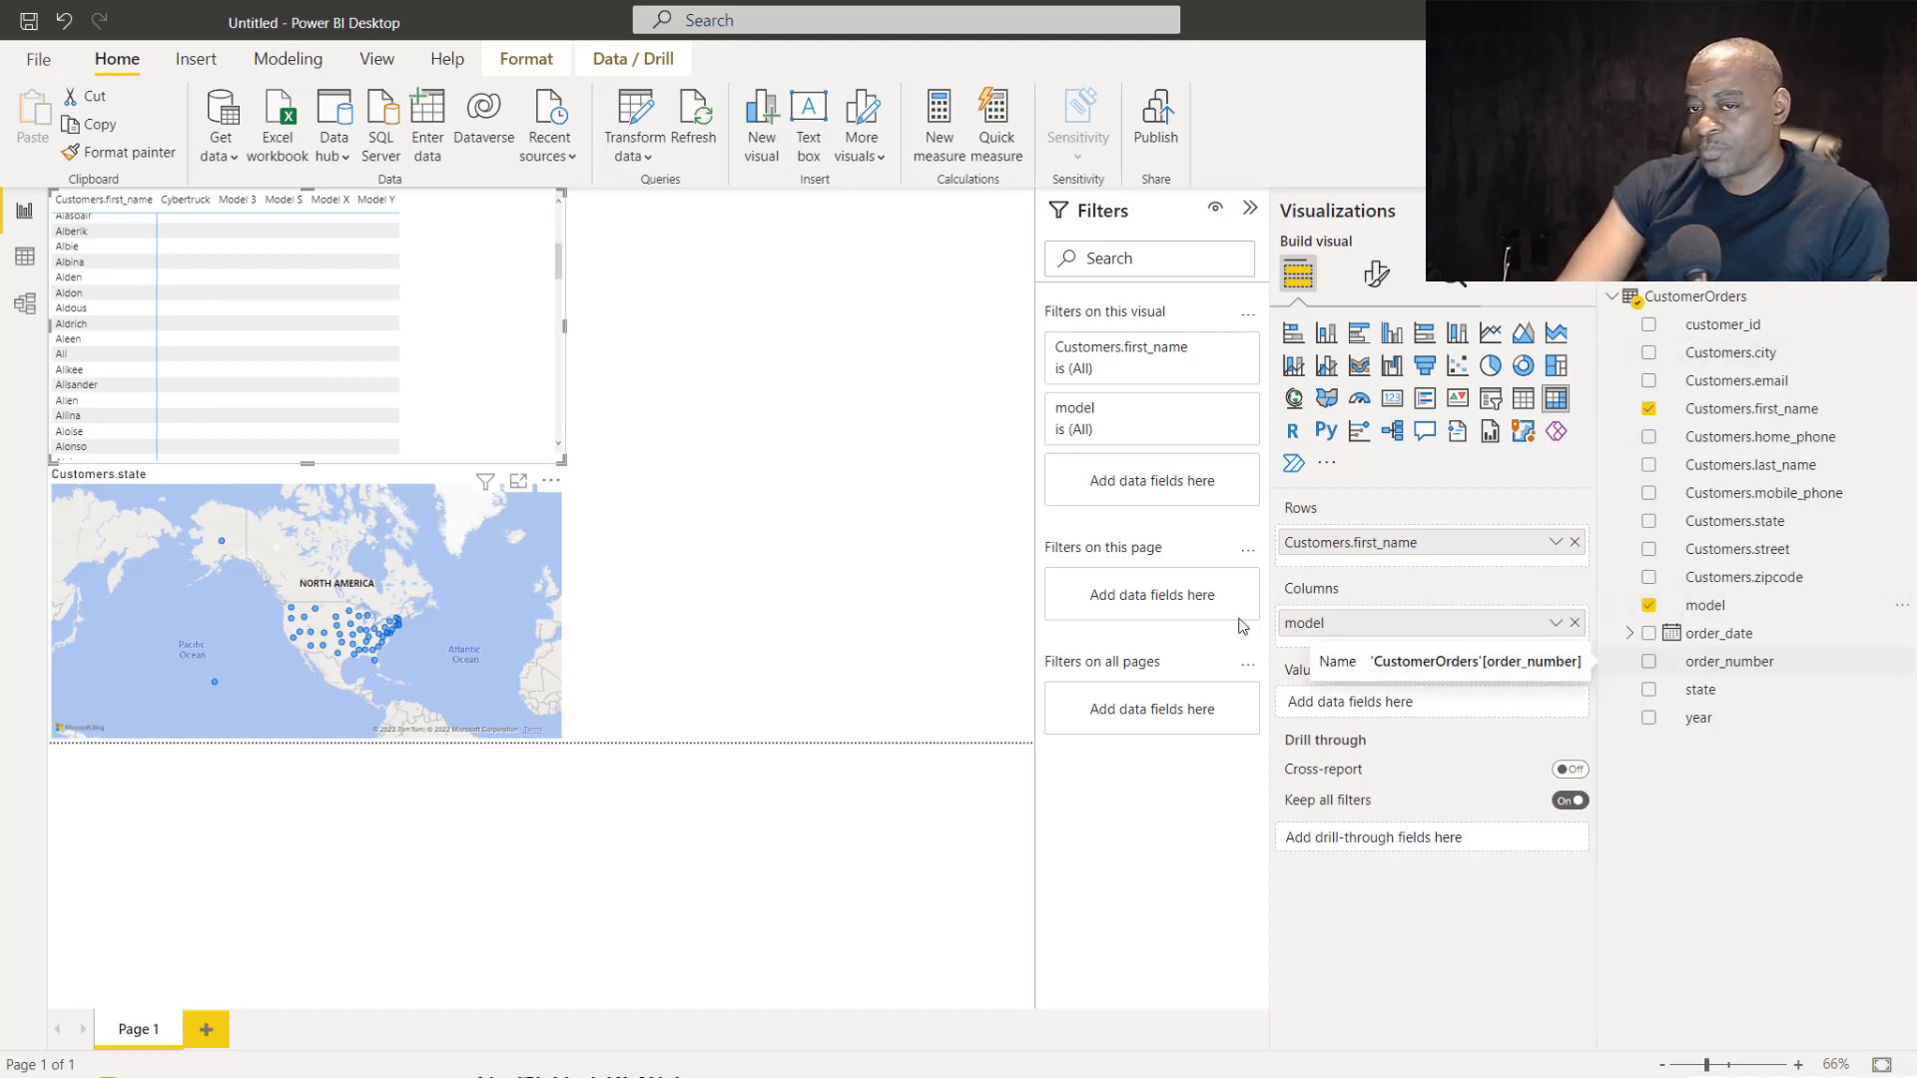
scroll(331, 355, up, 5)
scroll(328, 347, up, 2)
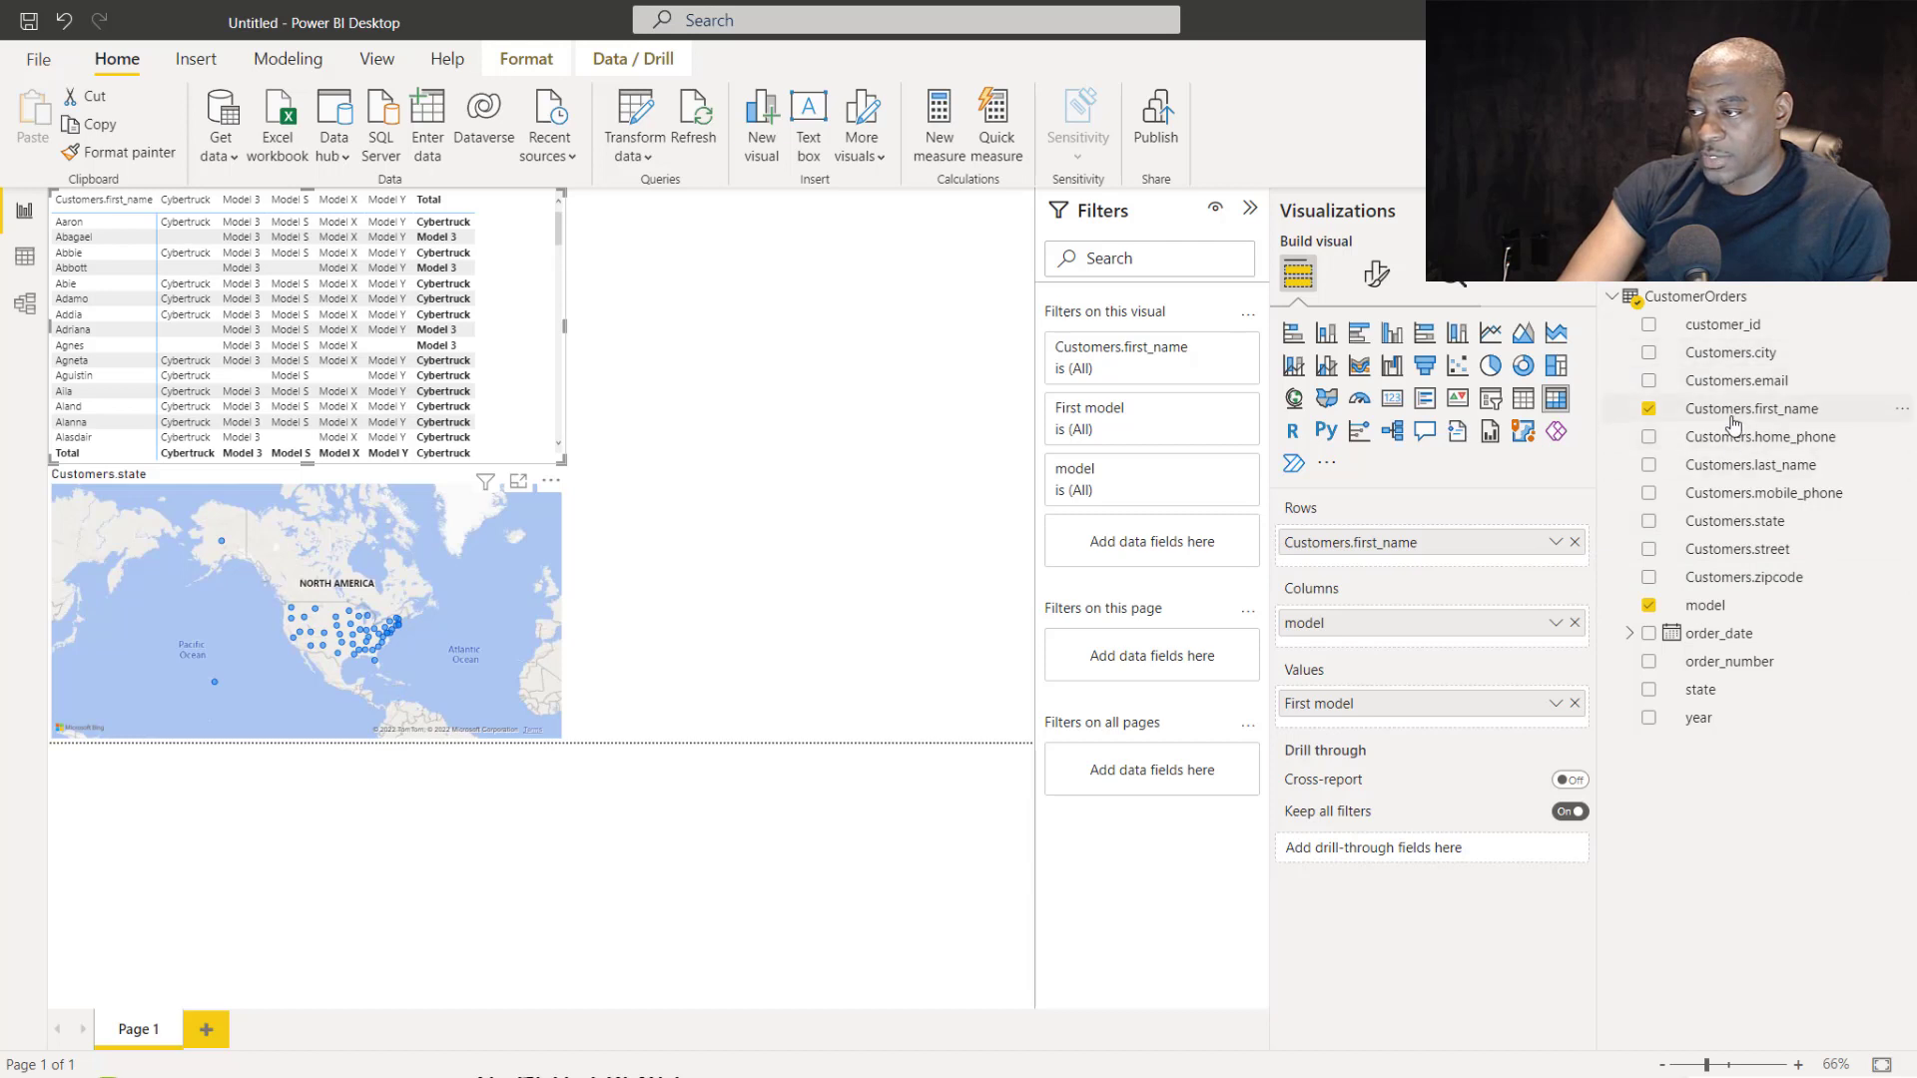
Try Customers.last_name as a second matrix row field, and remove both it and the First model value from the matrix.
drag(1714, 476, 1493, 560)
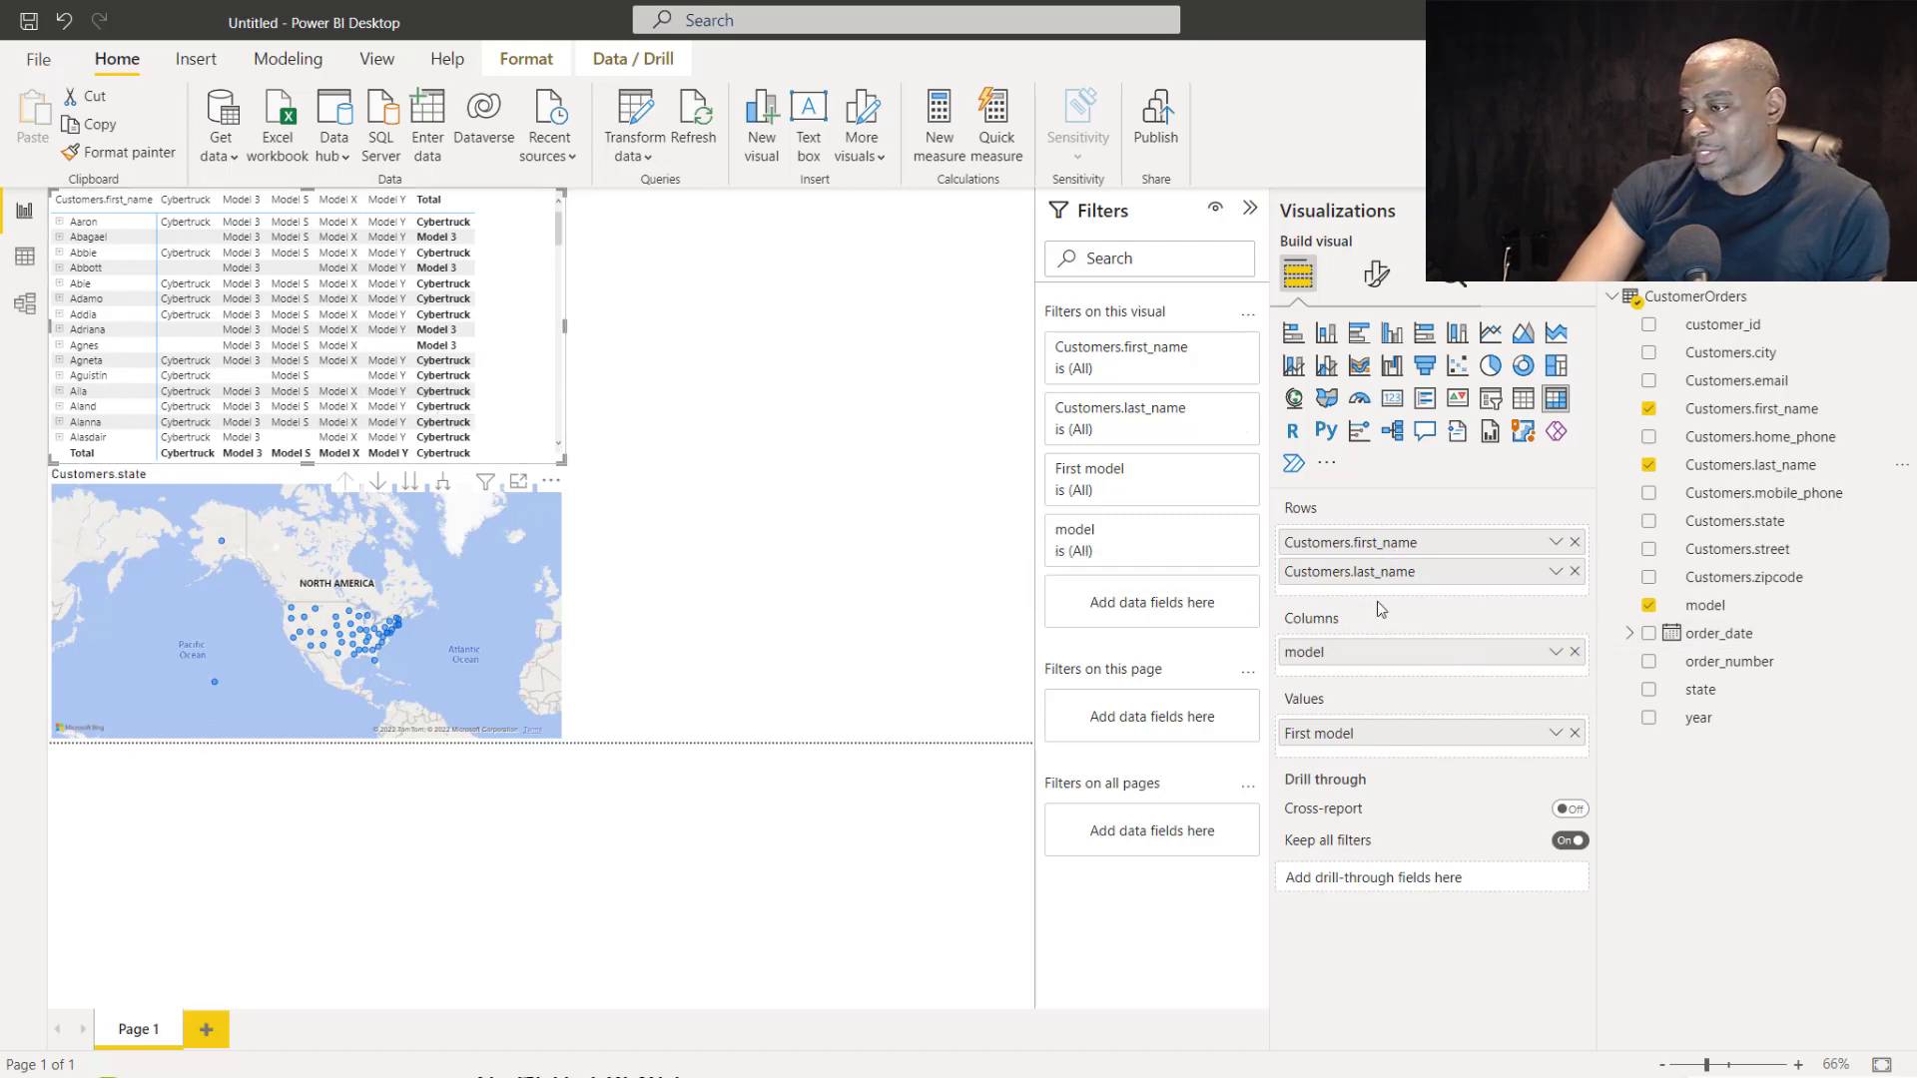
click(1574, 572)
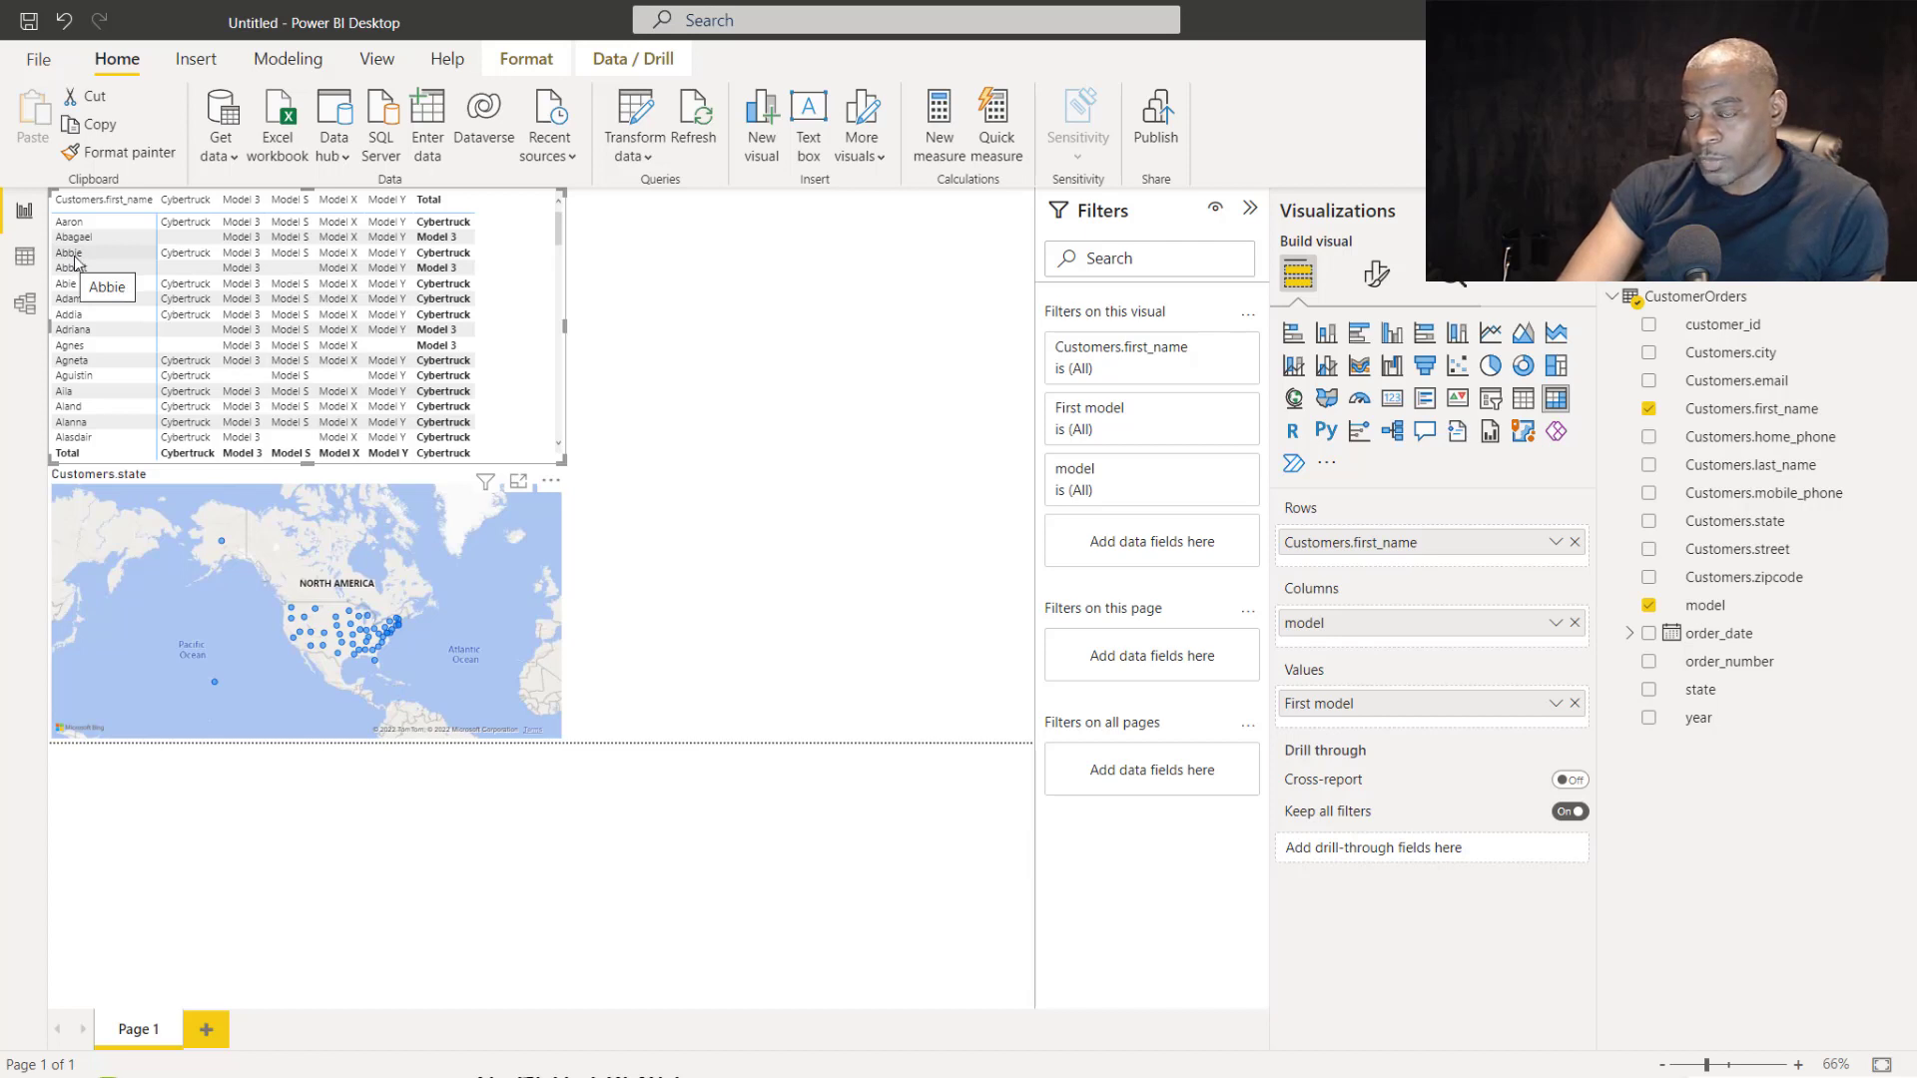
click(1576, 704)
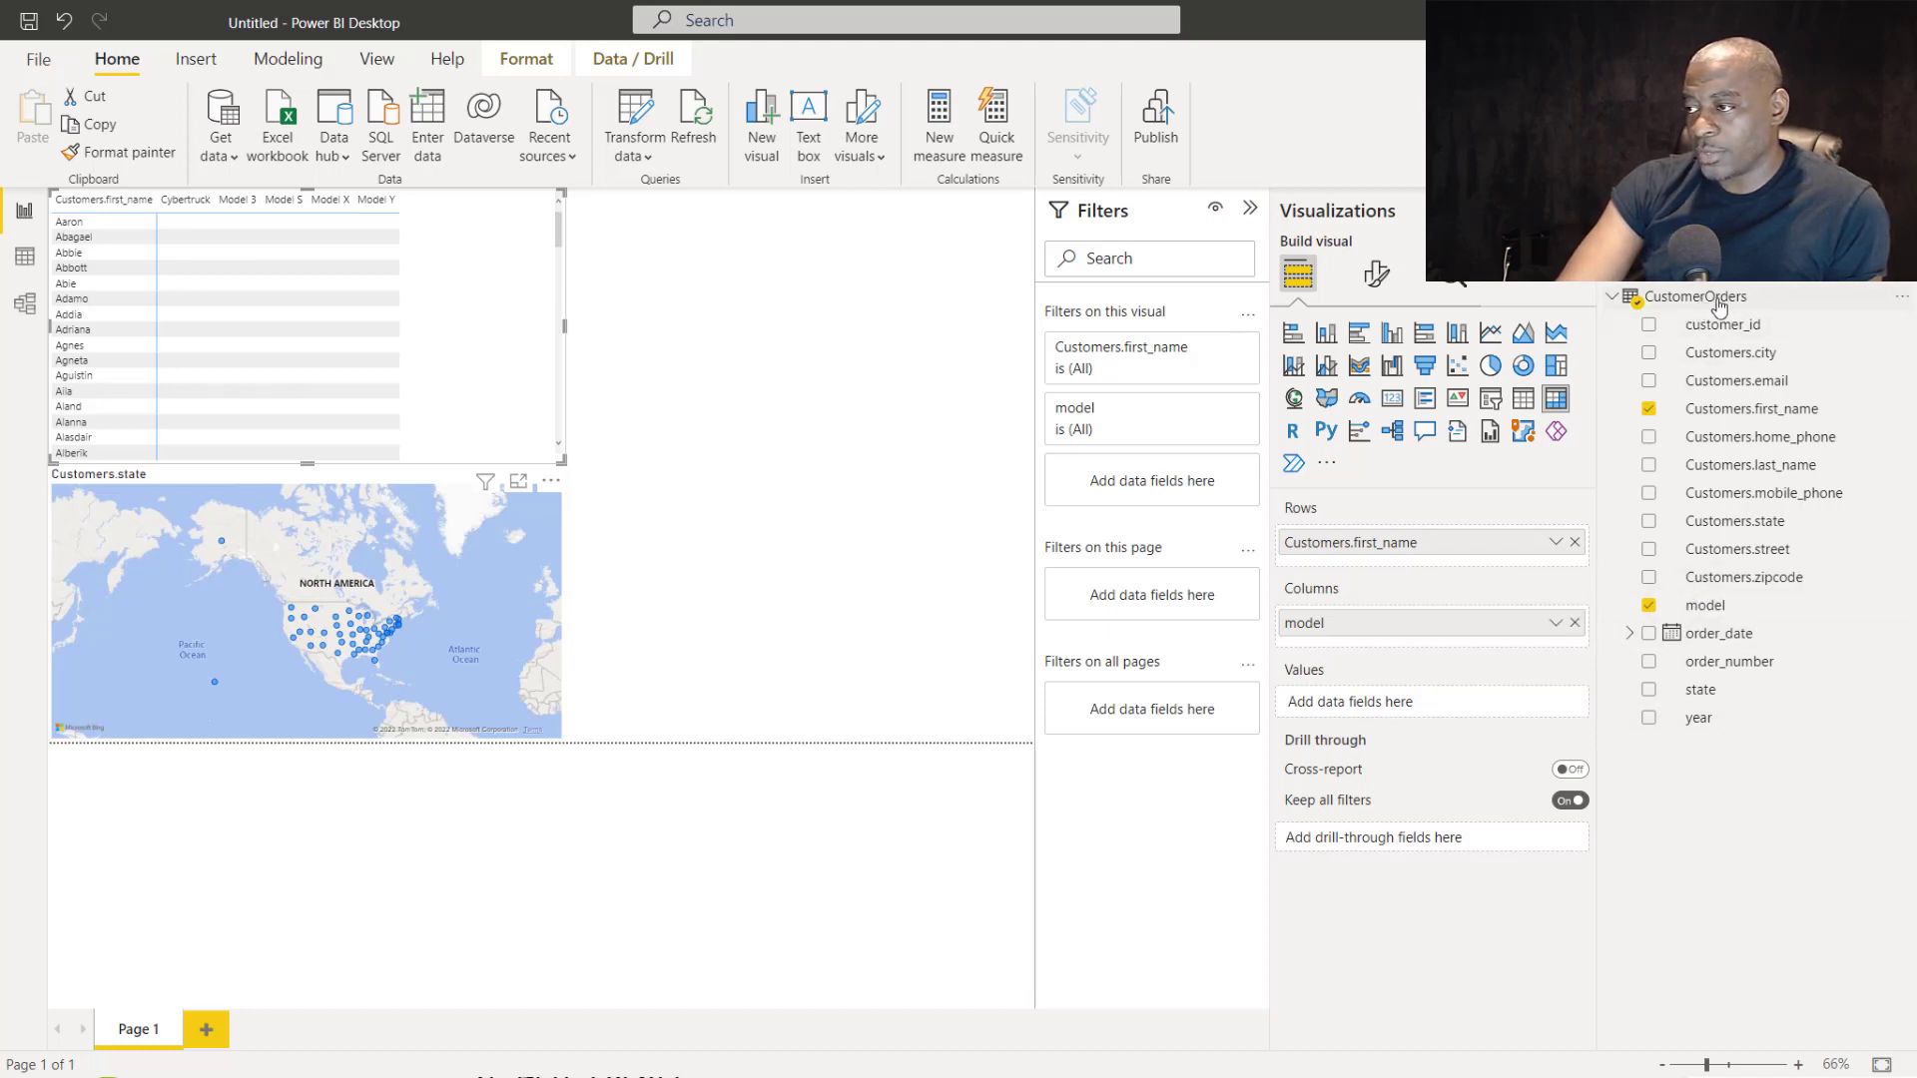
Create a new measure named Total Cars in the CustomerOrders table.
click(1901, 297)
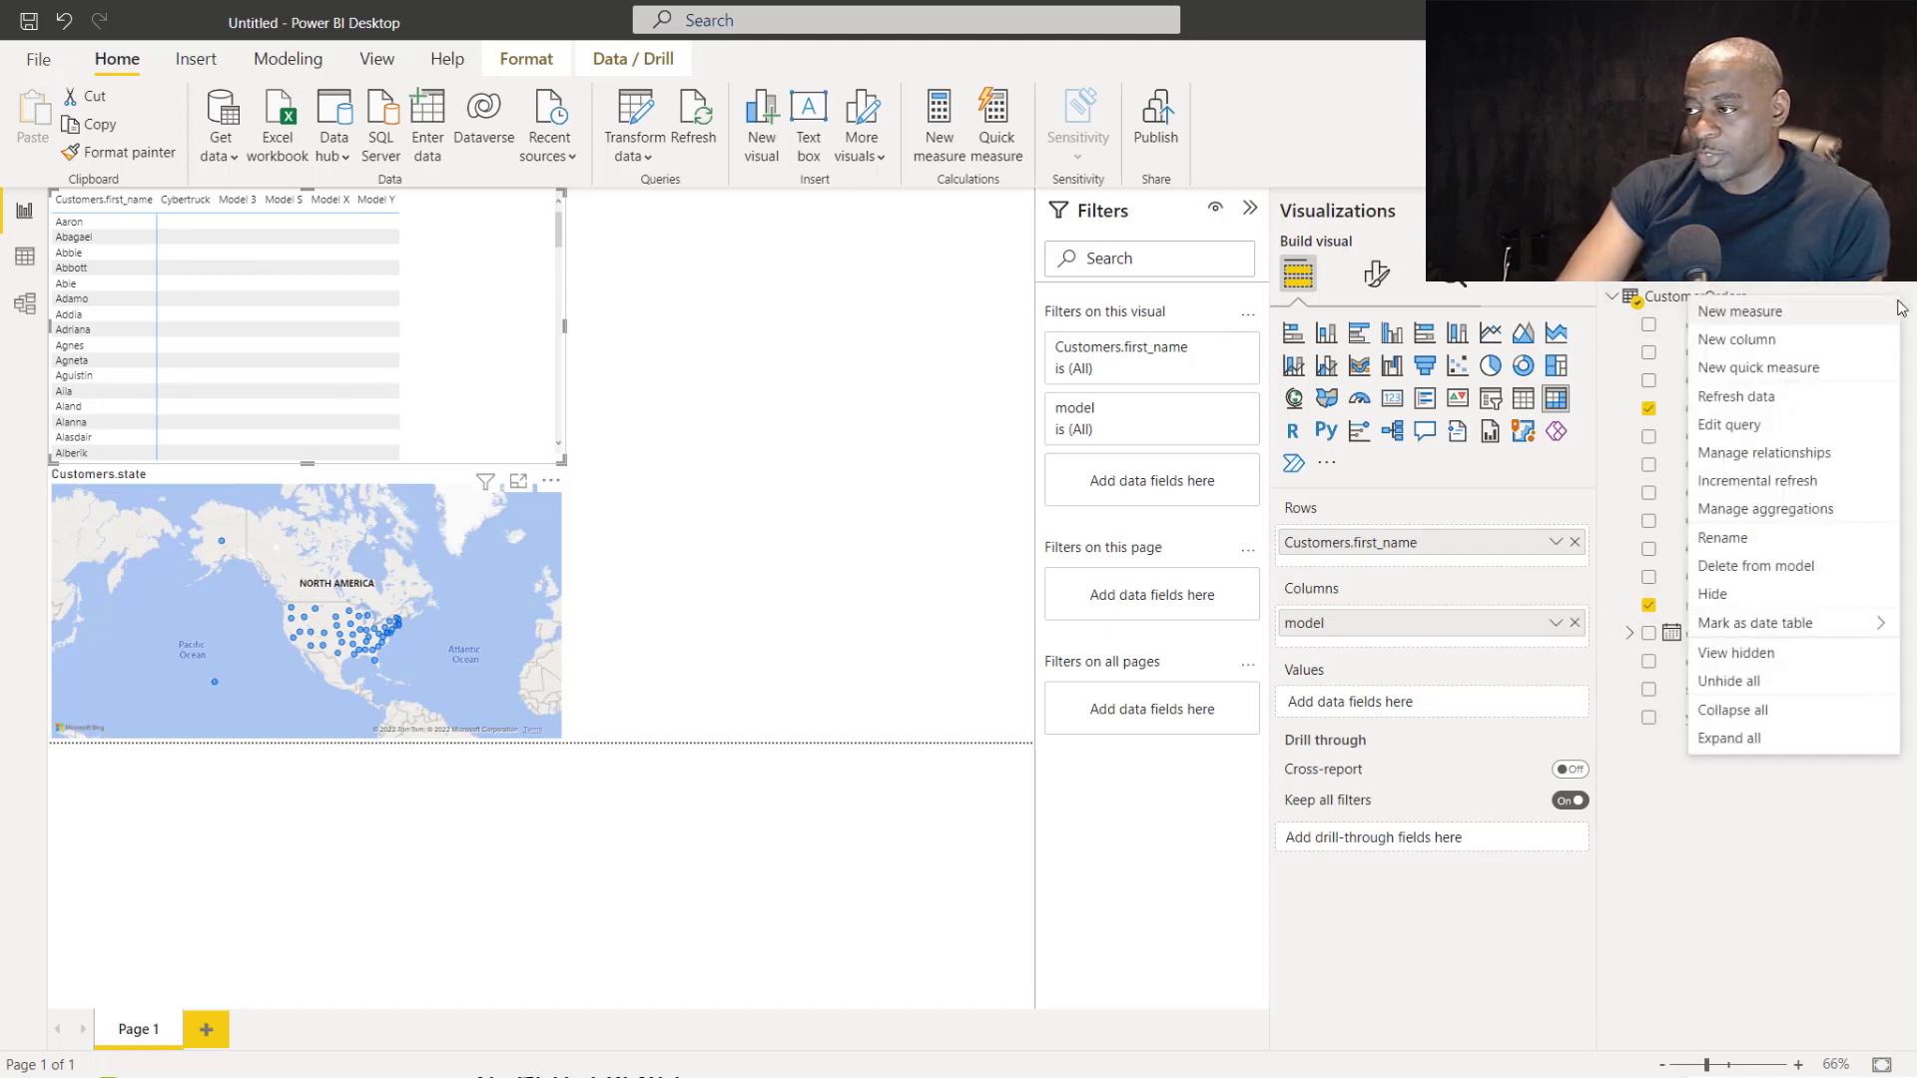
click(1747, 312)
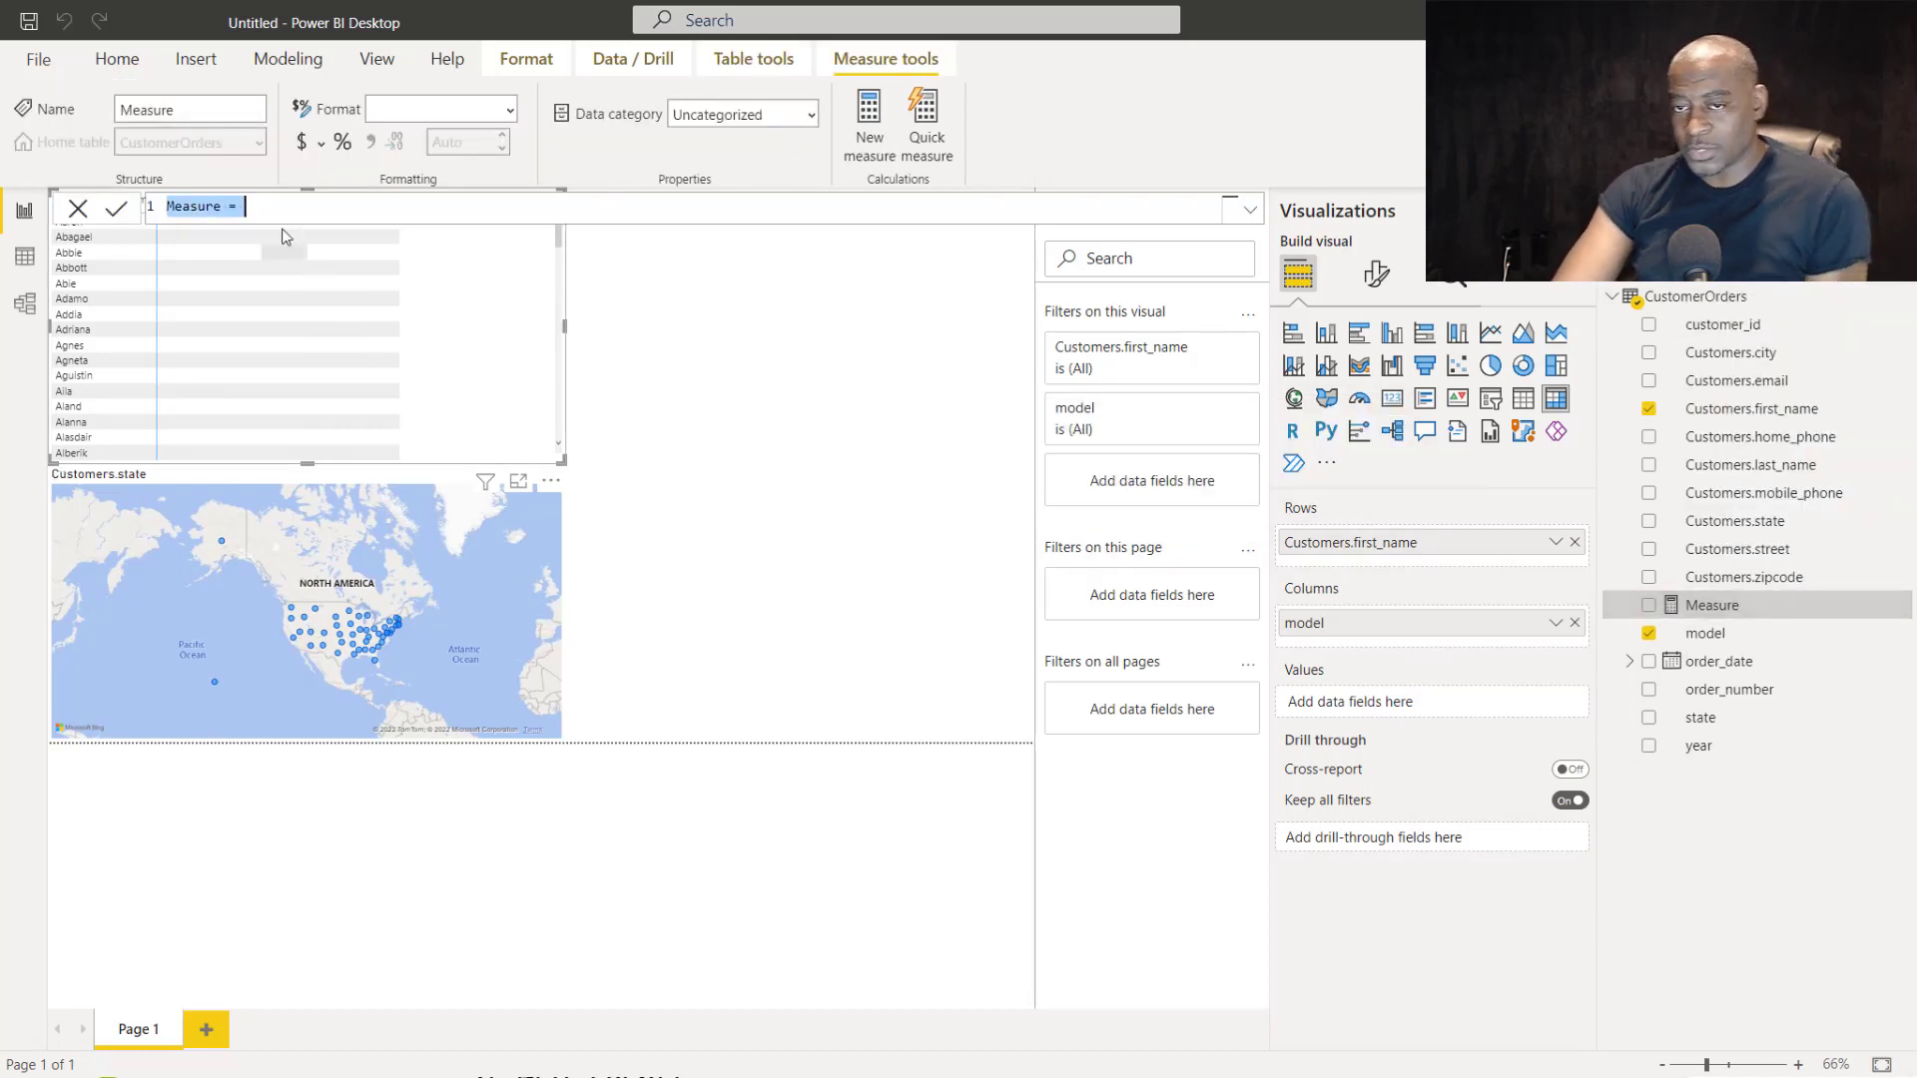
double_click(197, 204)
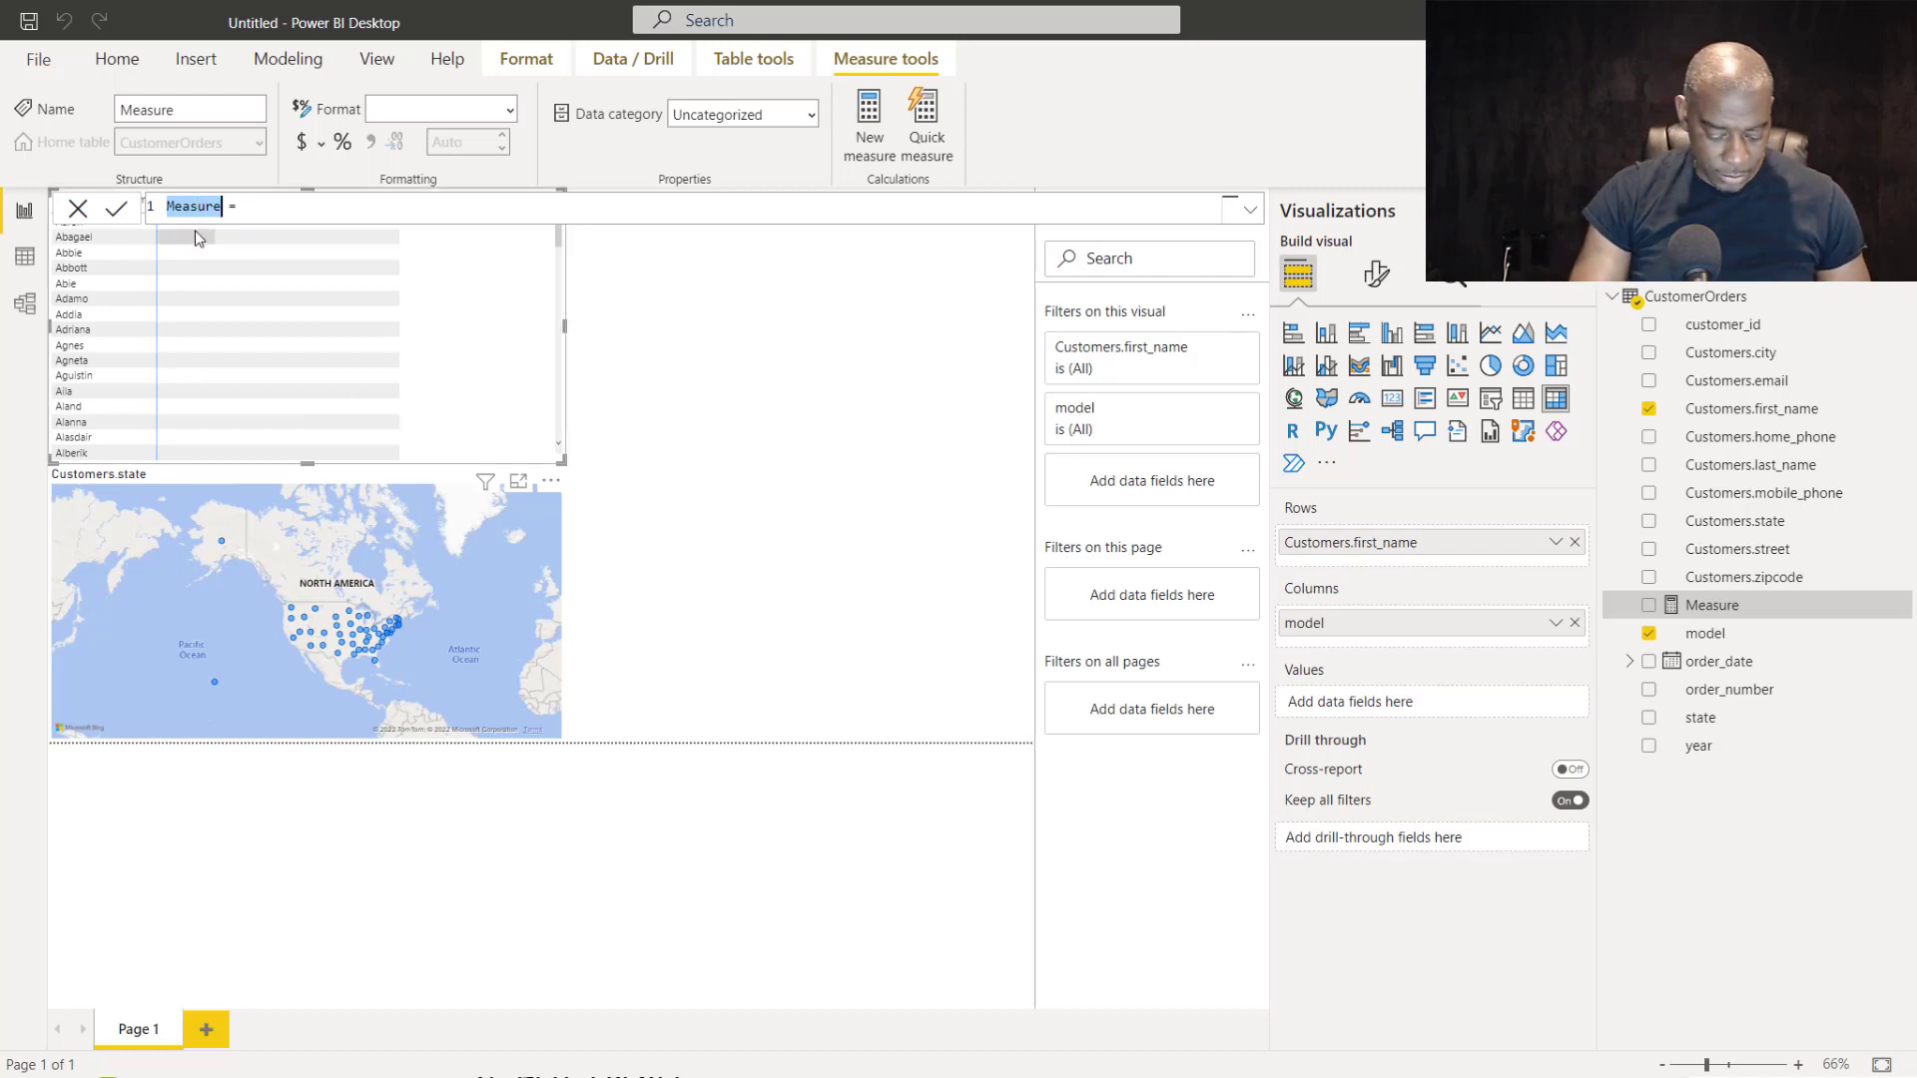
text(Total Cars)
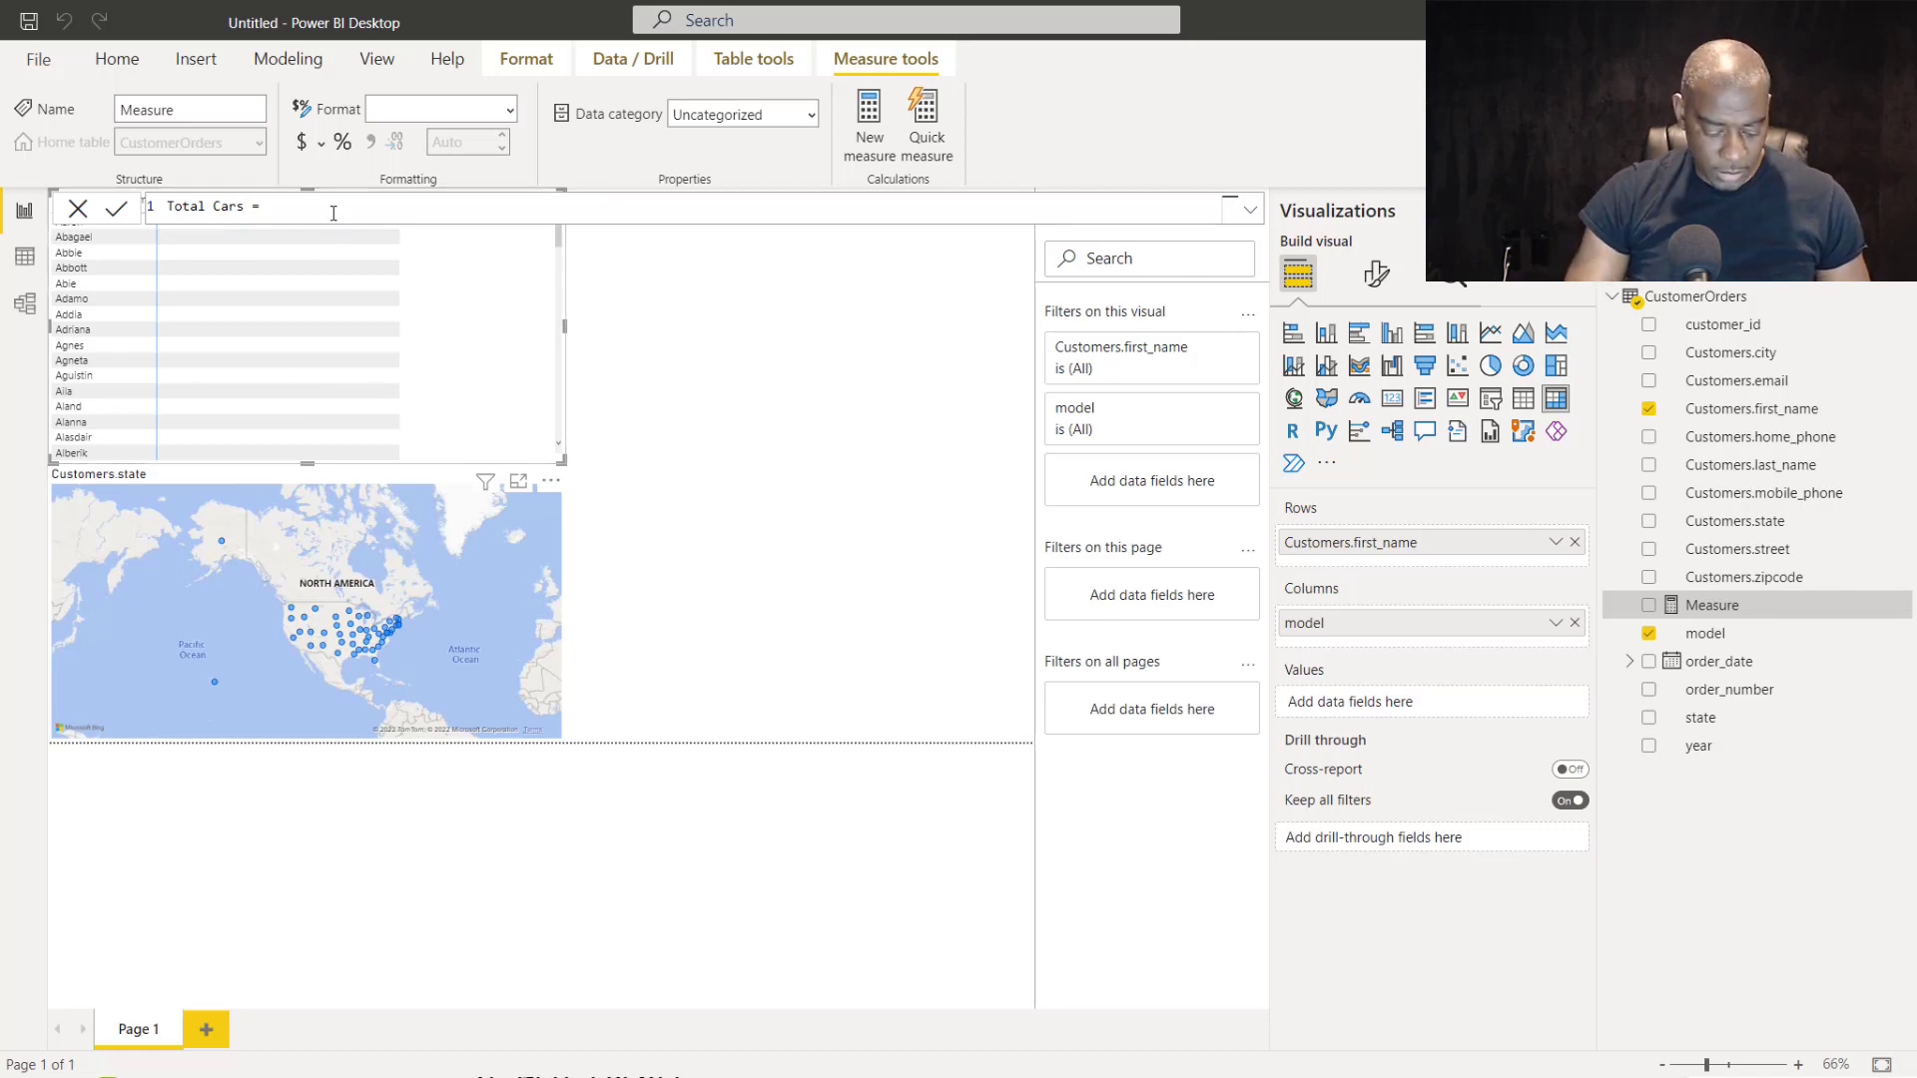
text(Sum)
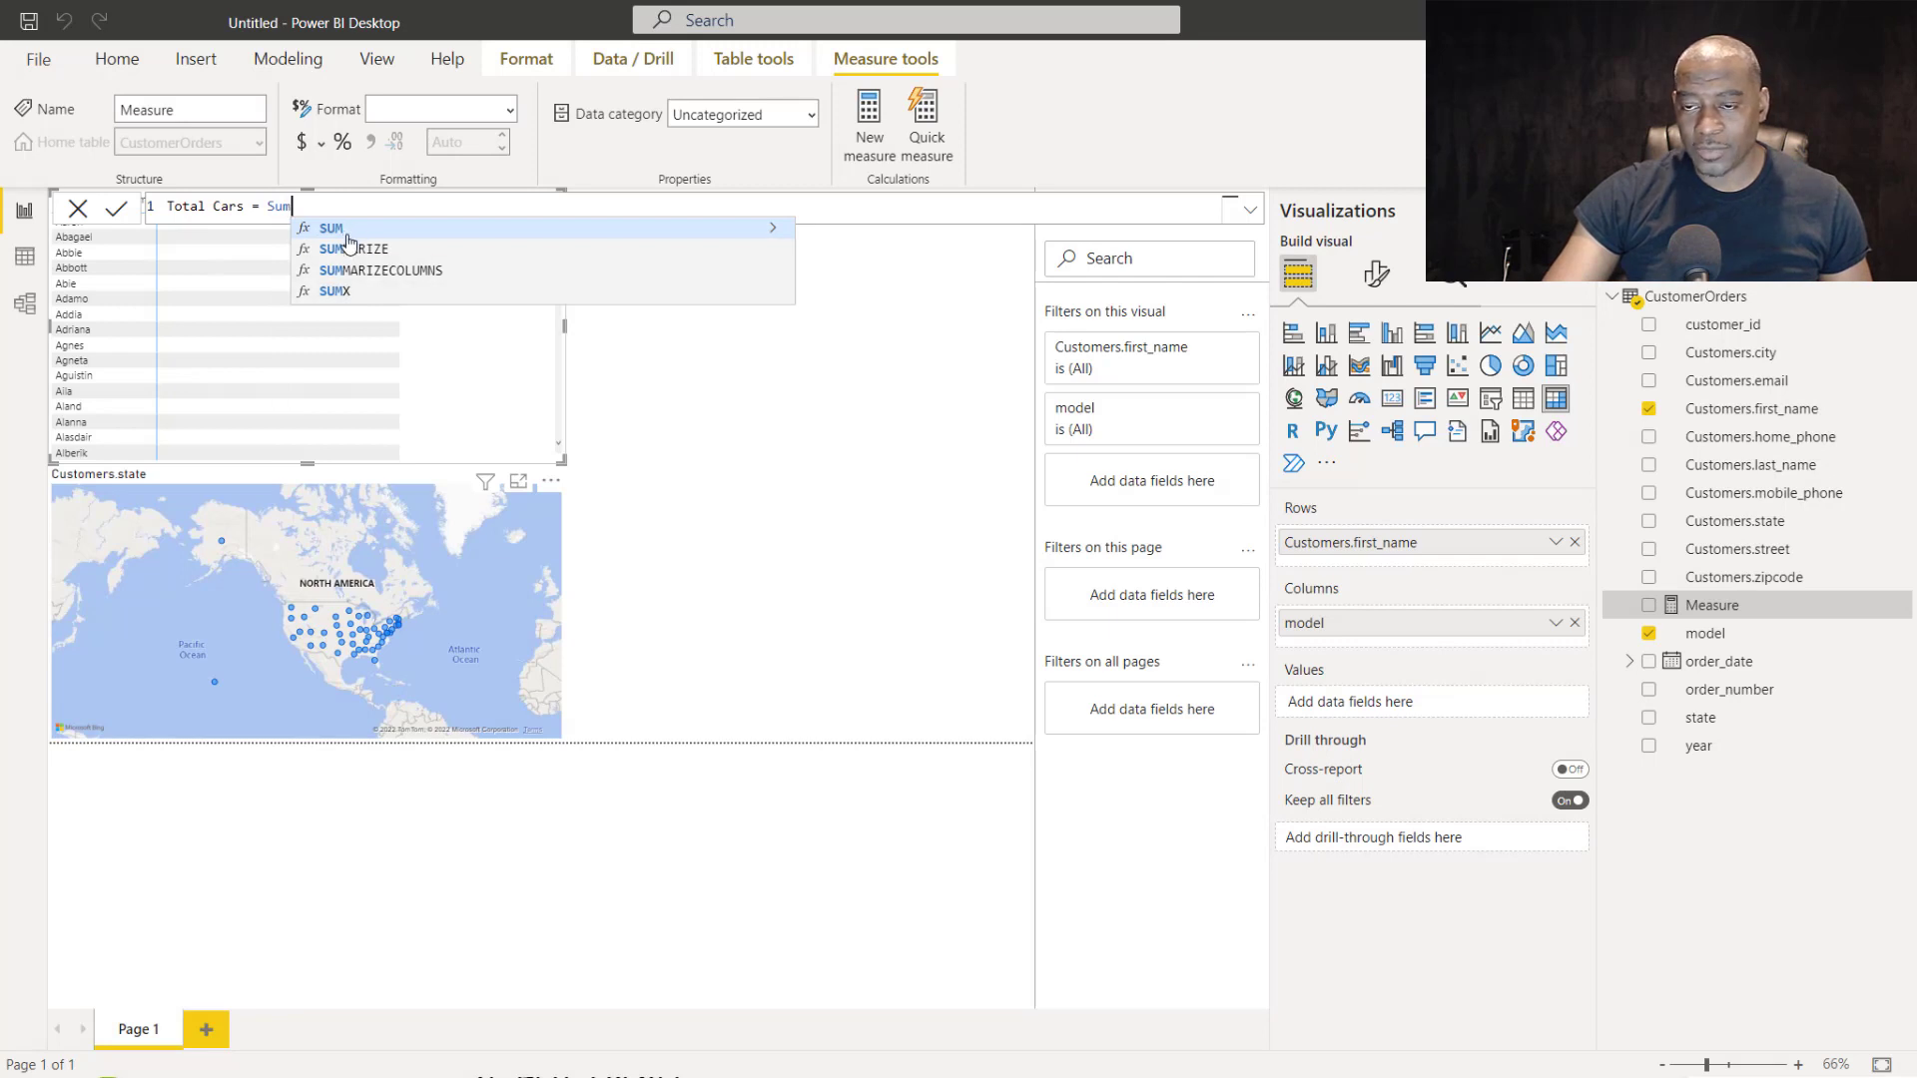
key(BackSpace)
key(BackSpace)
key(BackSpace)
Define the Total Cars measure as COUNTA(CustomerOrders[model]) and commit the formula.
text(Count)
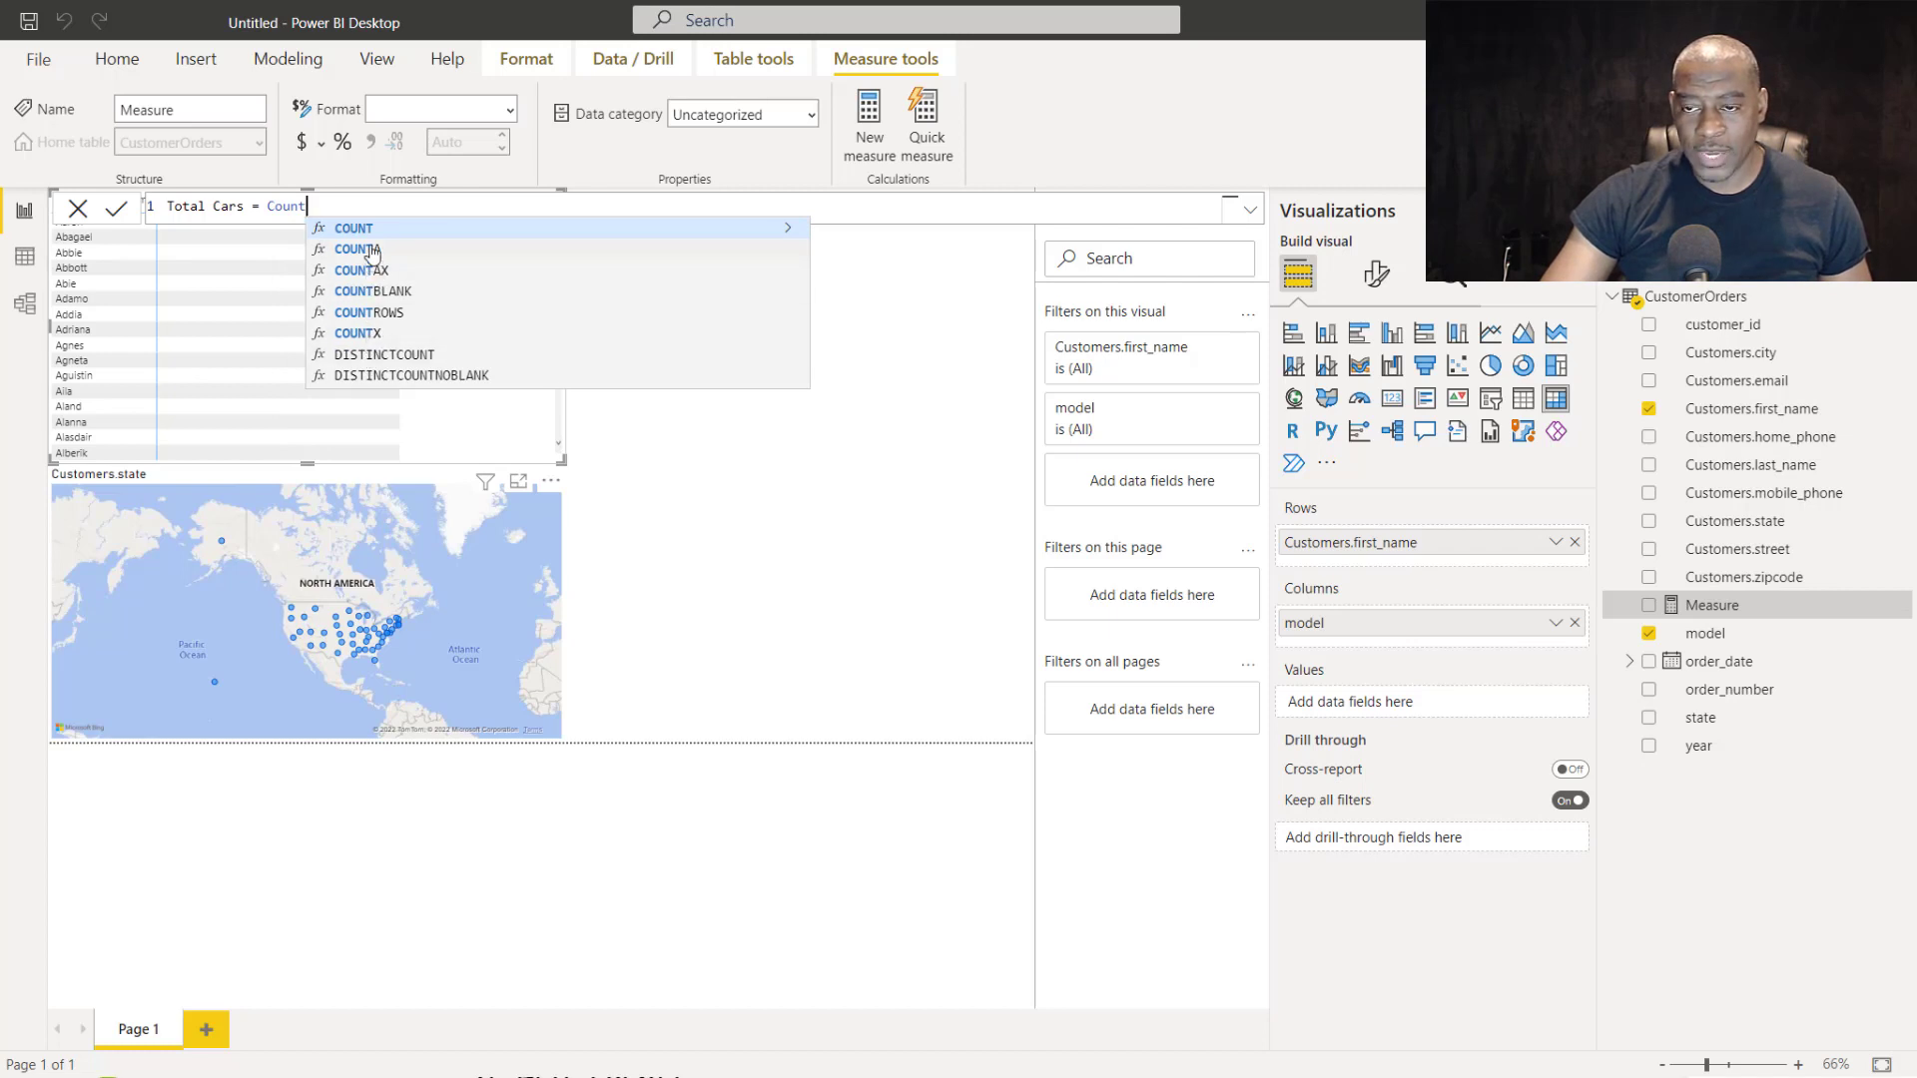
click(371, 251)
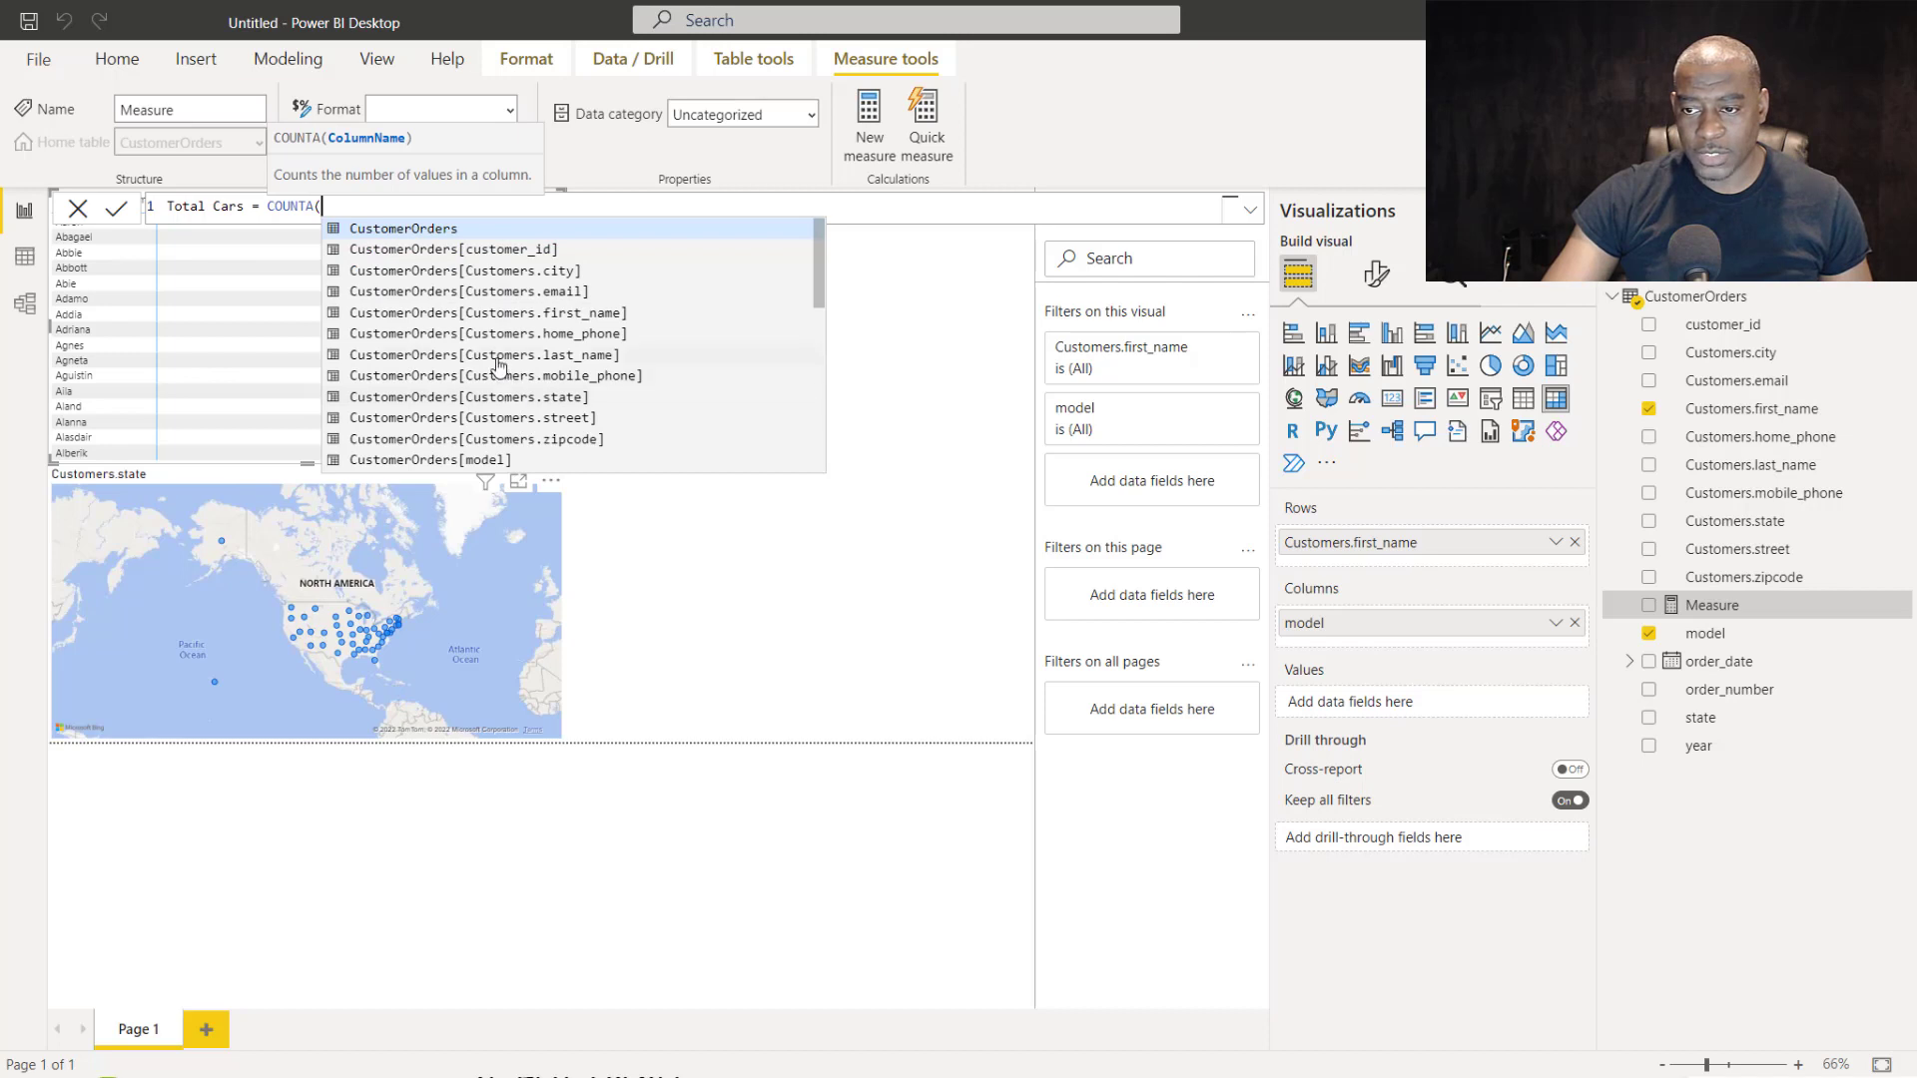
scroll(498, 364, down, 3)
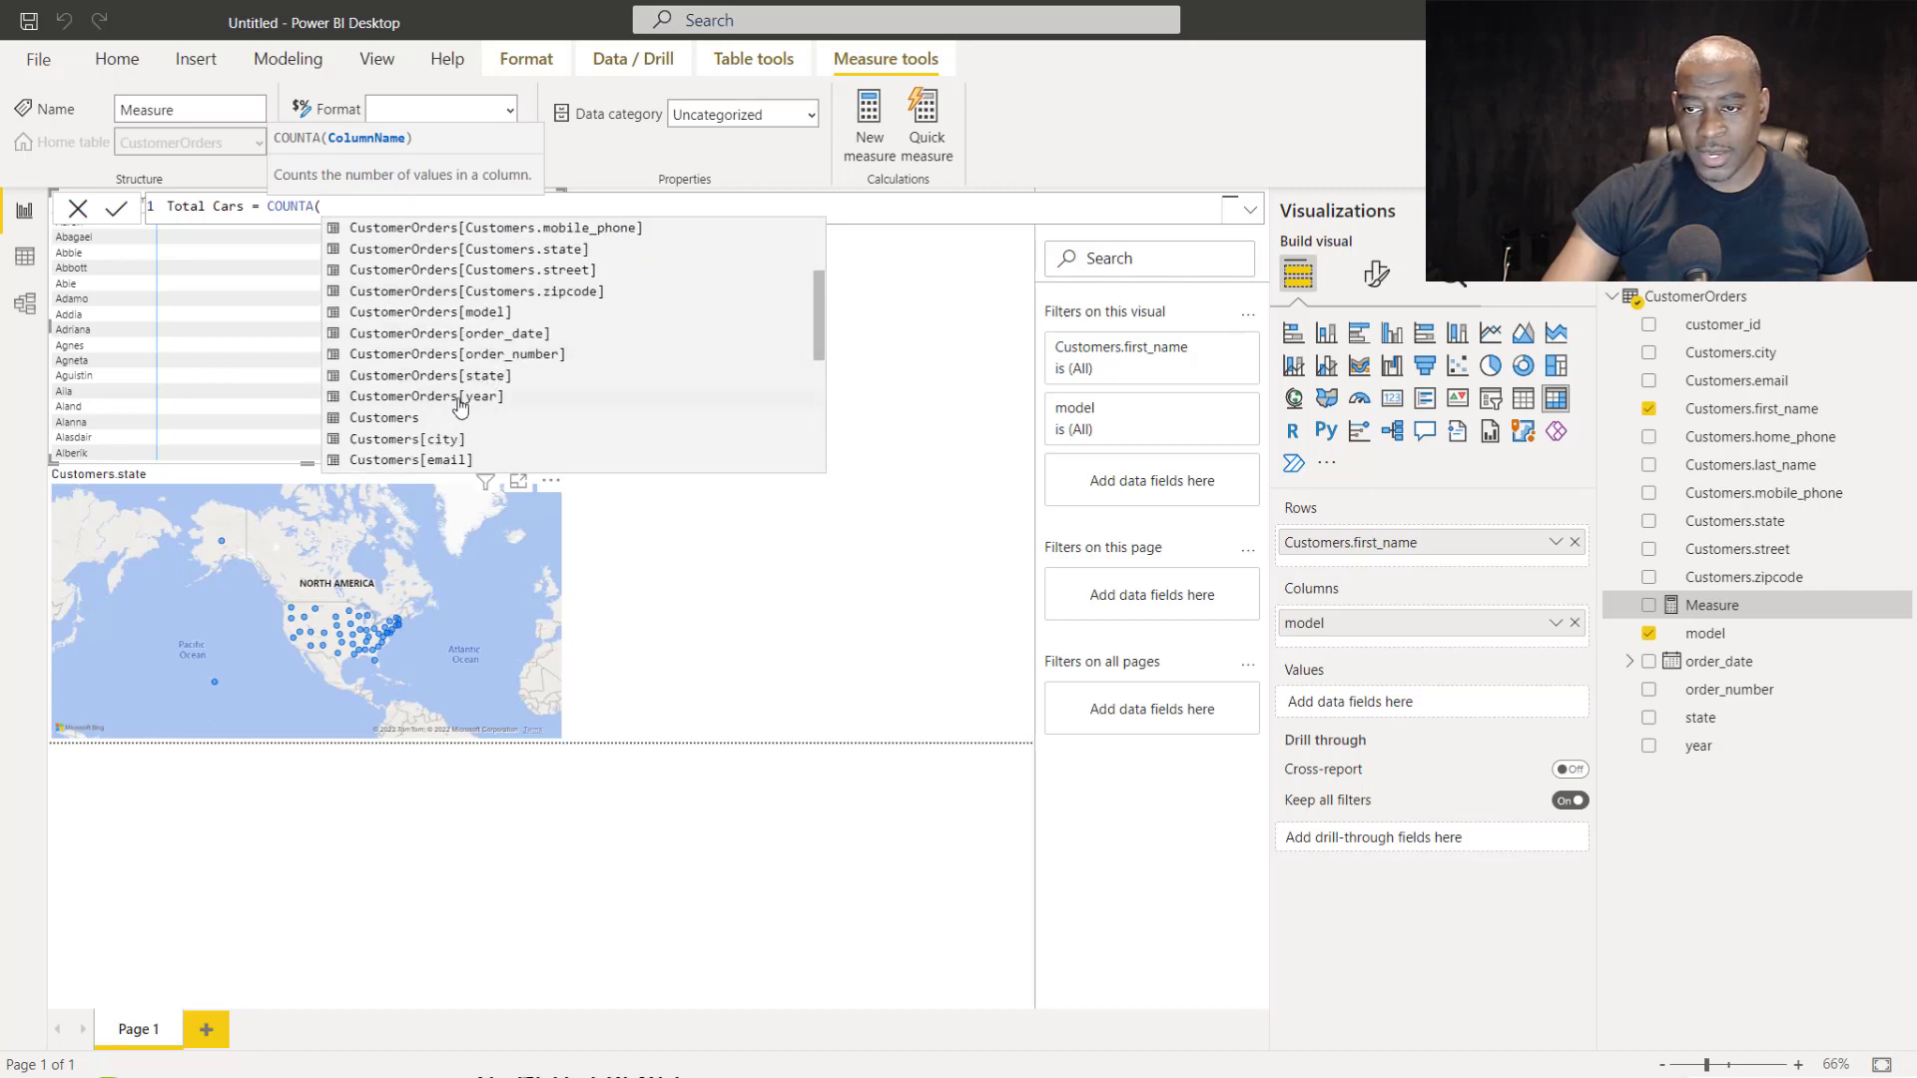
scroll(477, 385, up, 3)
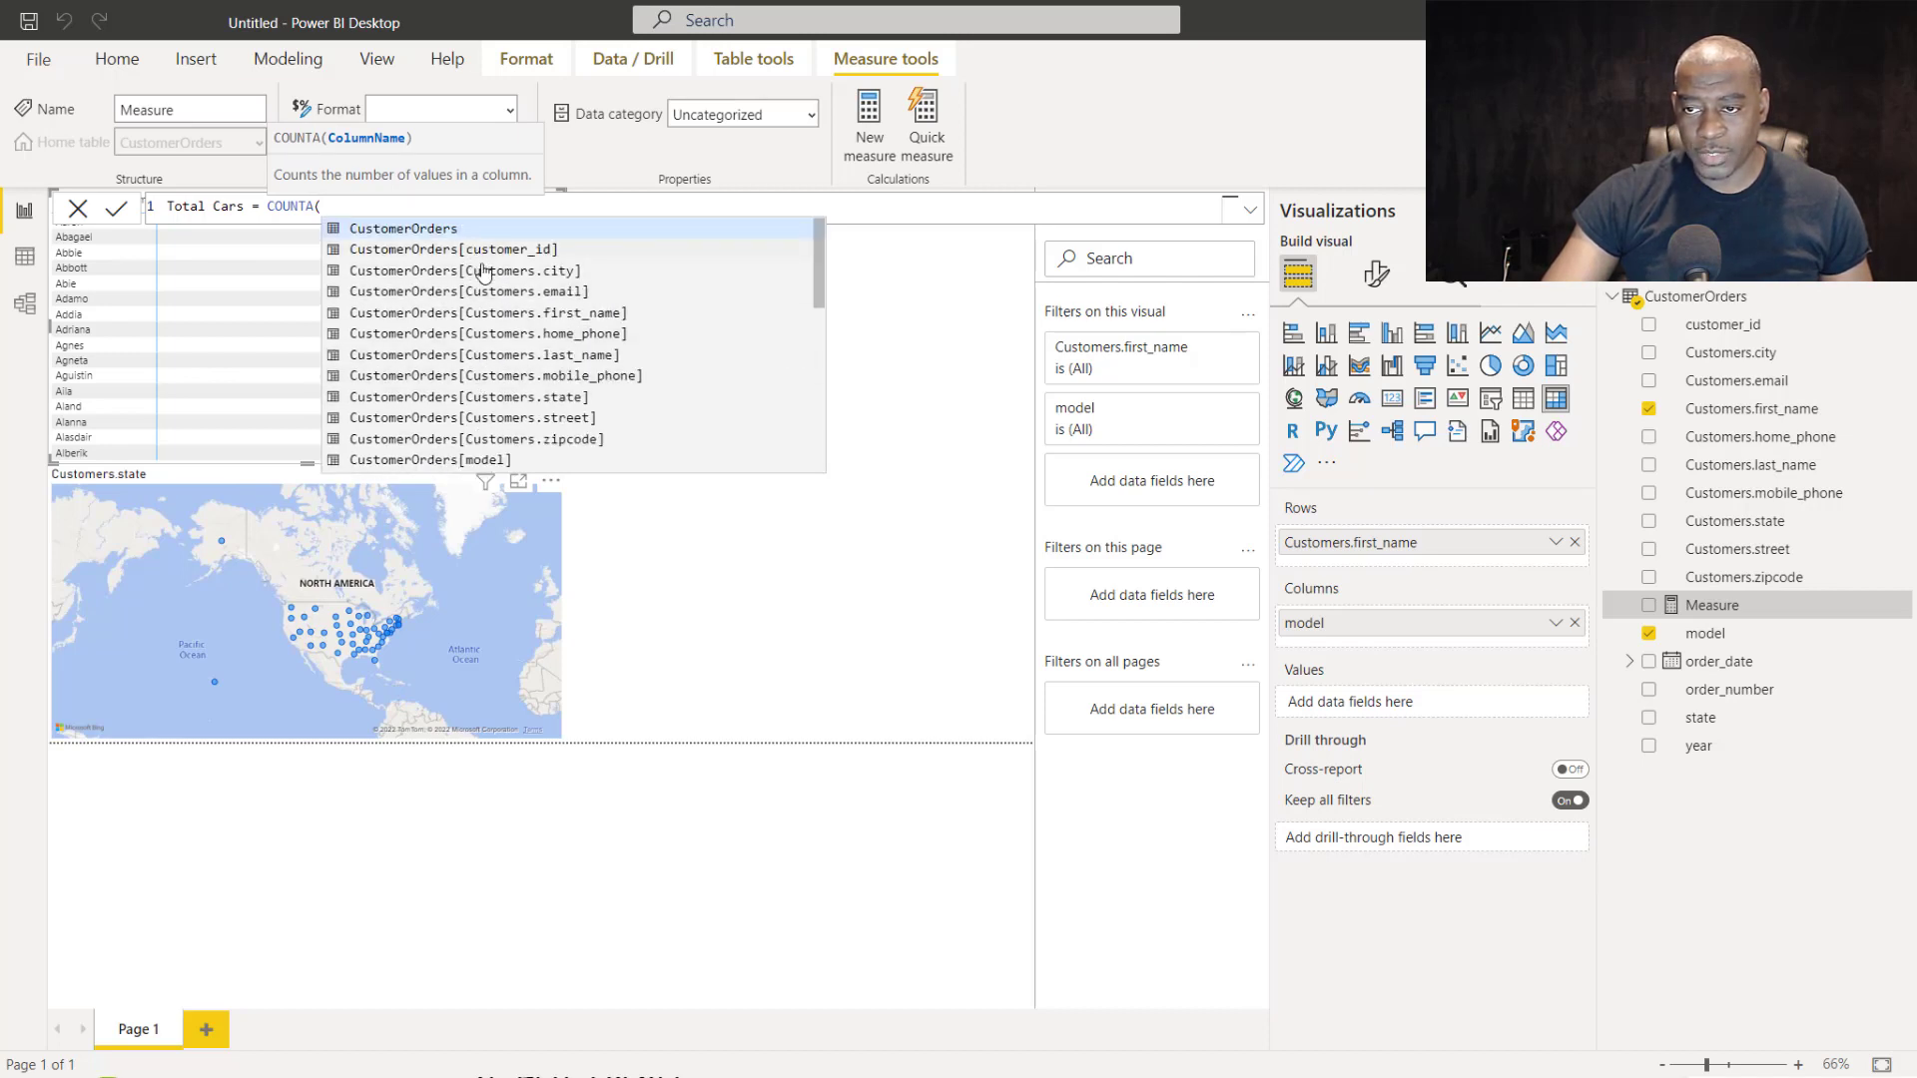
scroll(477, 417, down, 5)
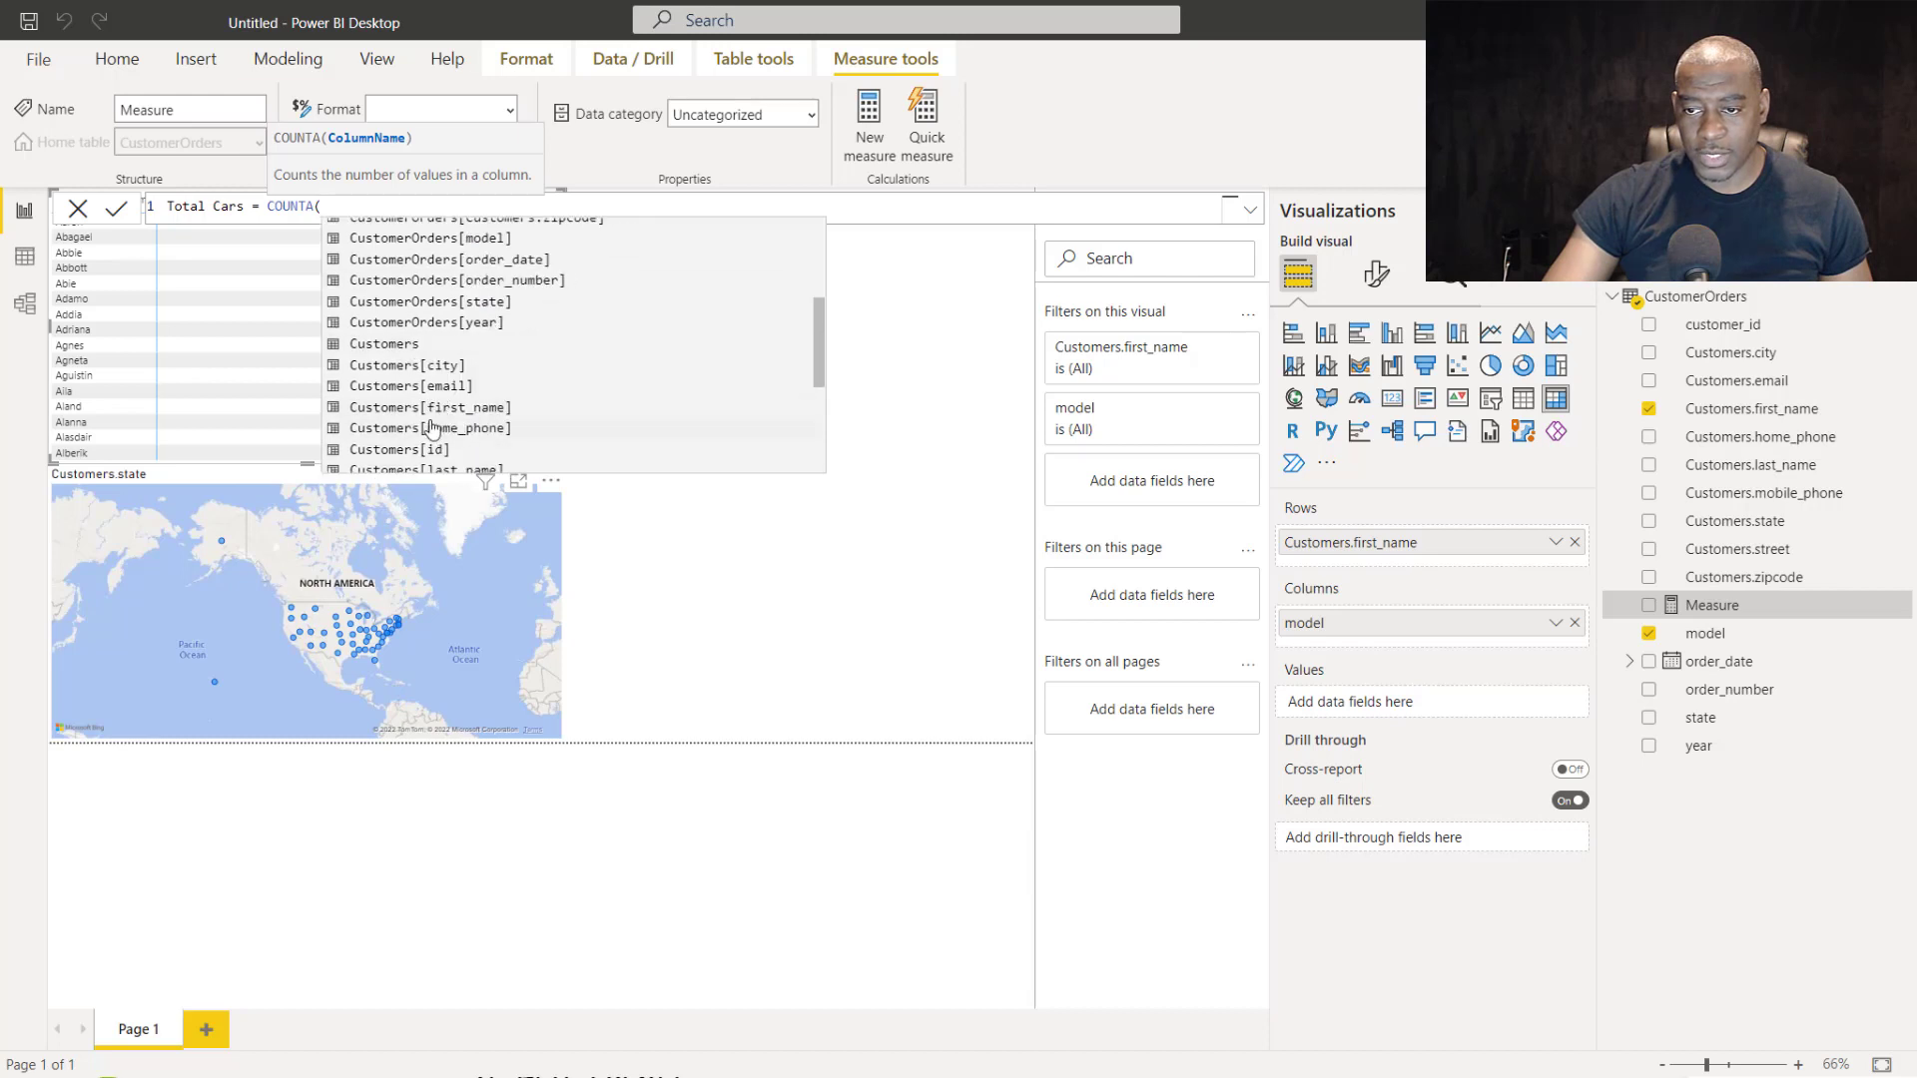
scroll(436, 427, down, 3)
scroll(437, 428, up, 8)
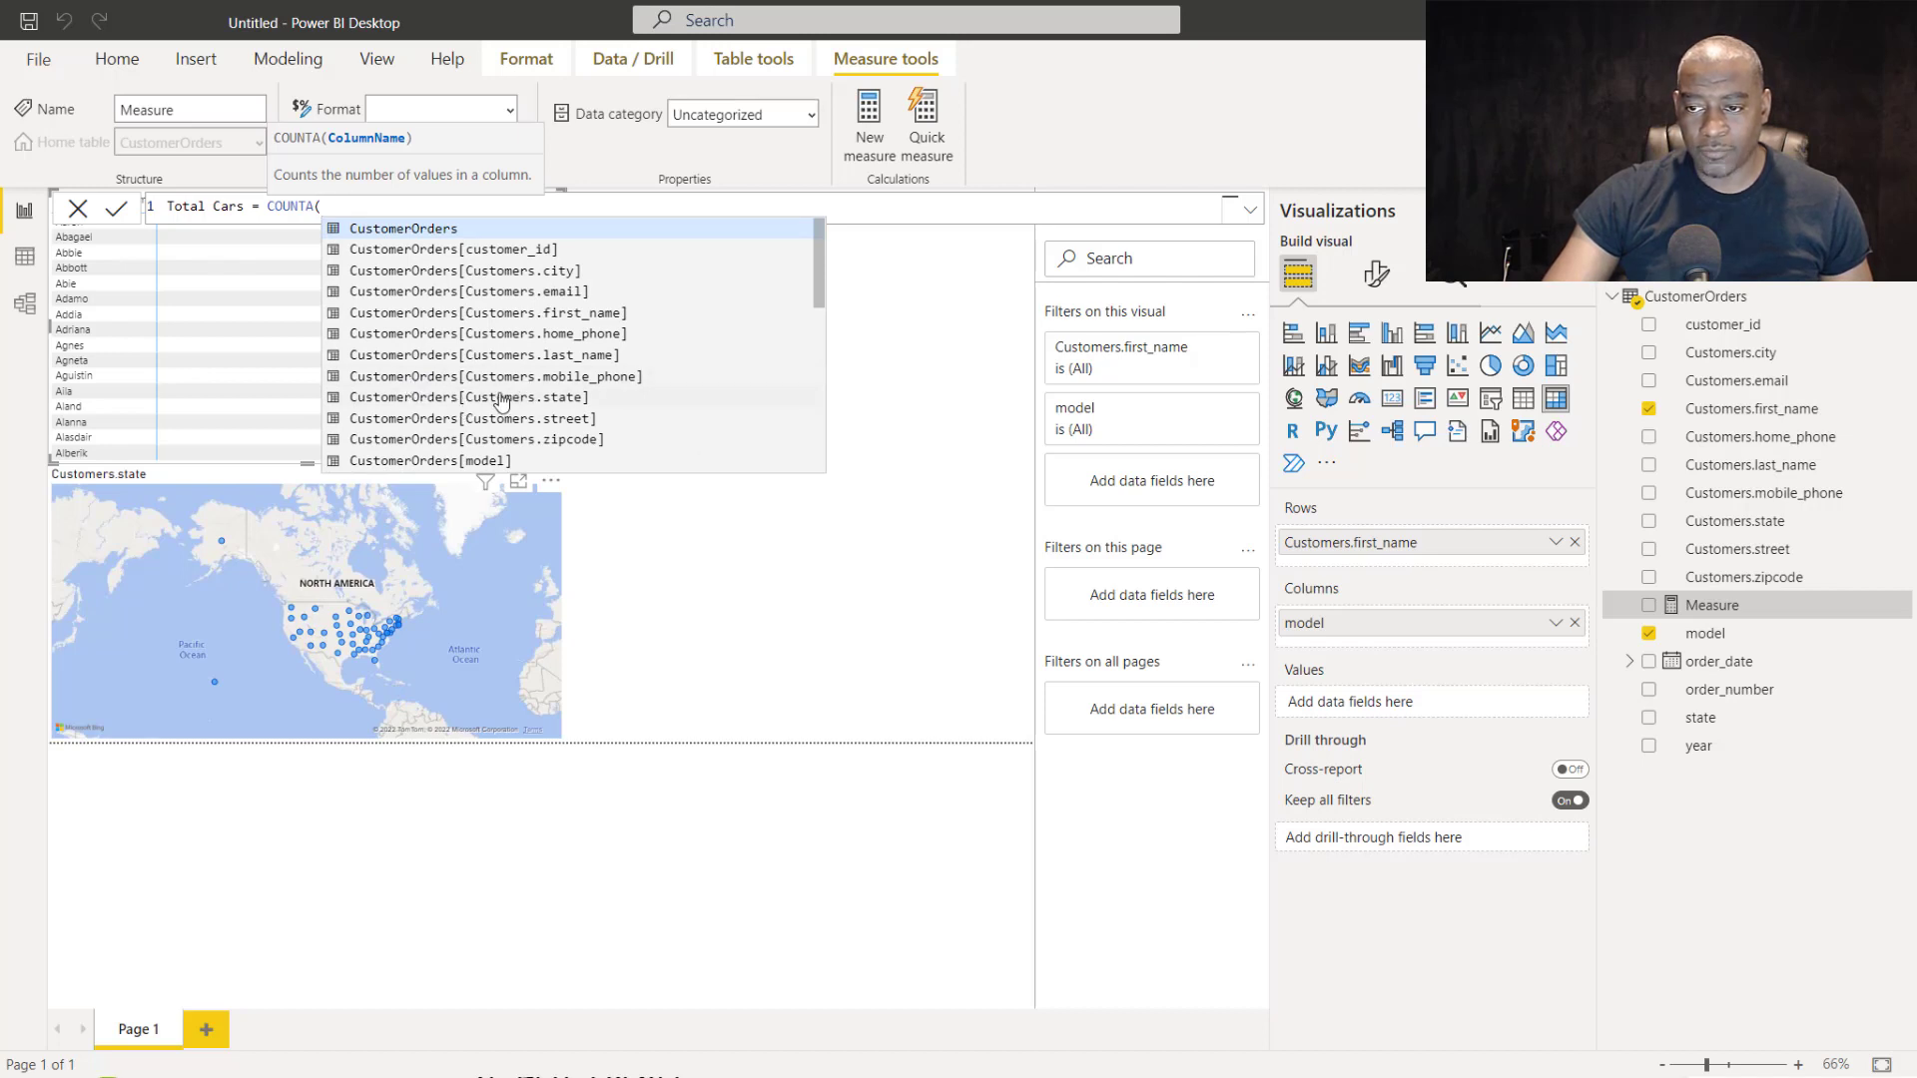
scroll(506, 419, down, 2)
scroll(494, 434, down, 1)
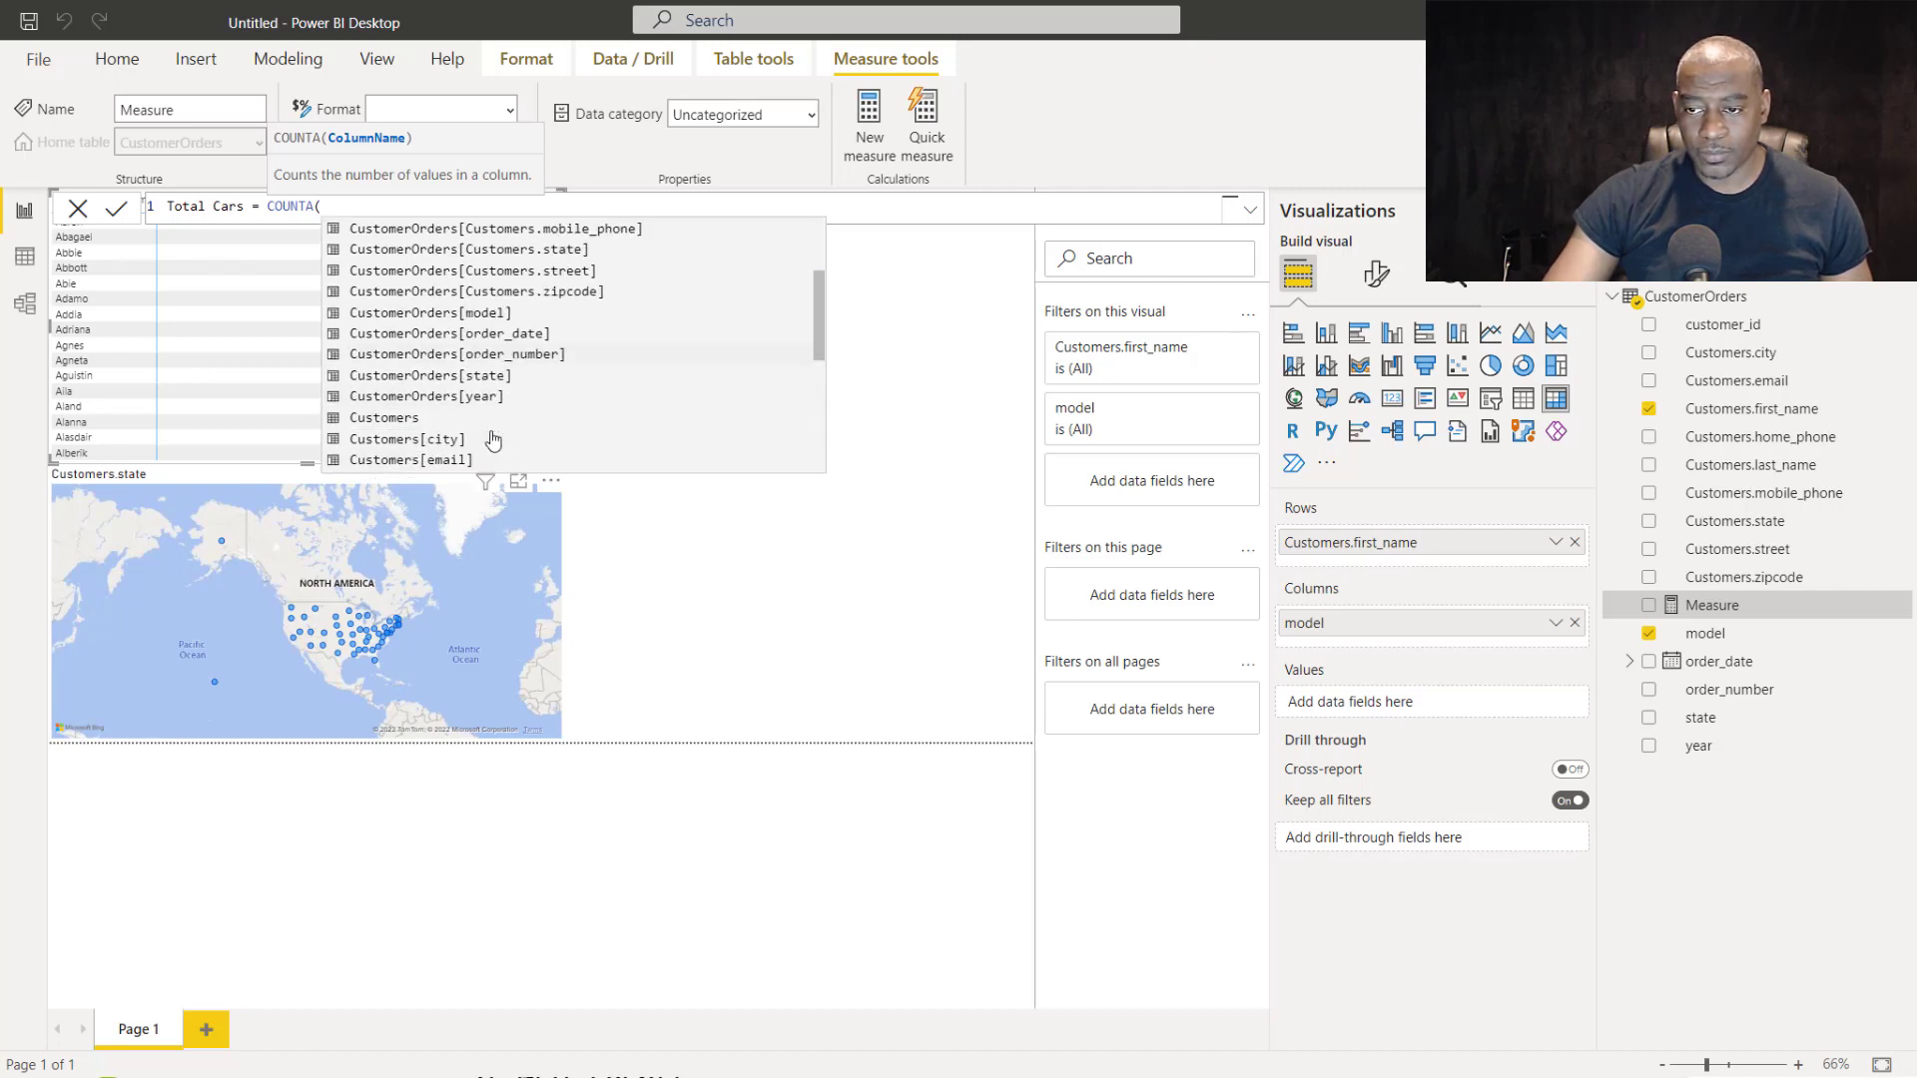
scroll(486, 420, up, 1)
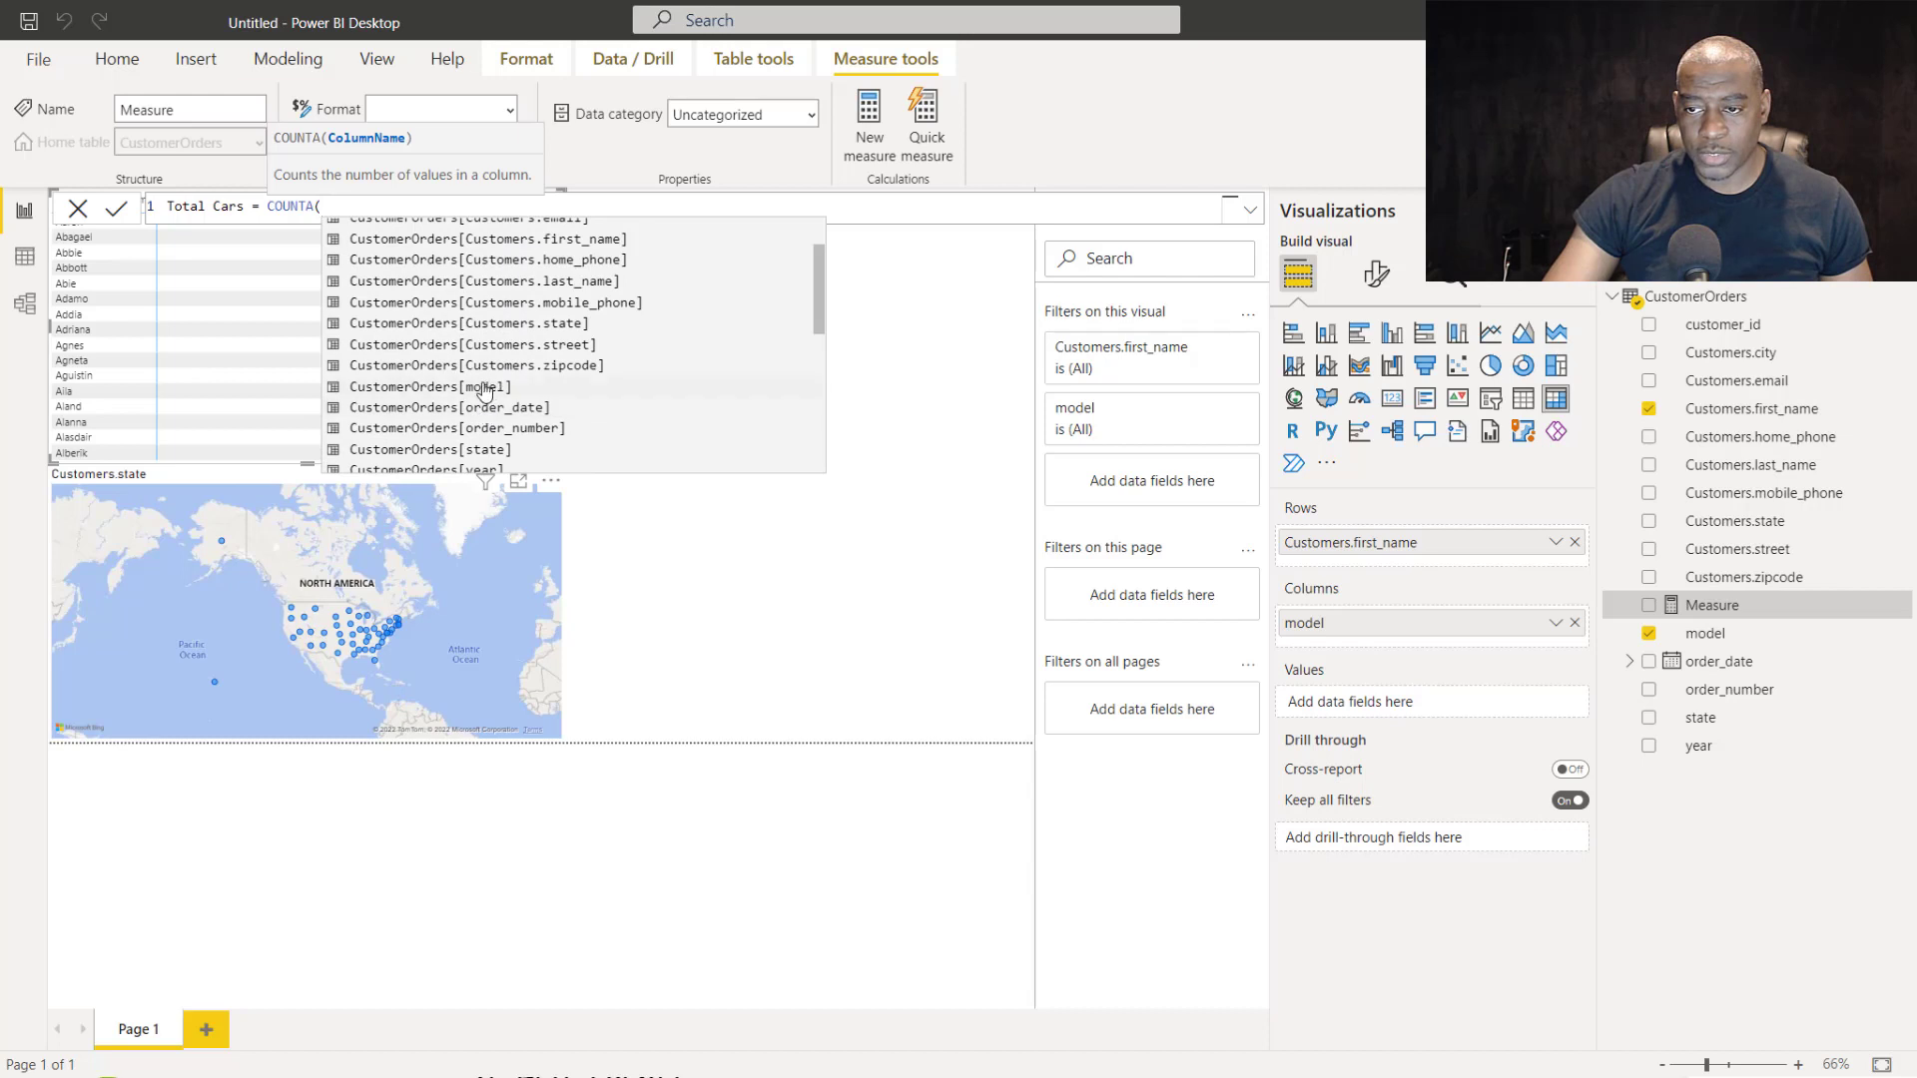
click(485, 387)
text()))
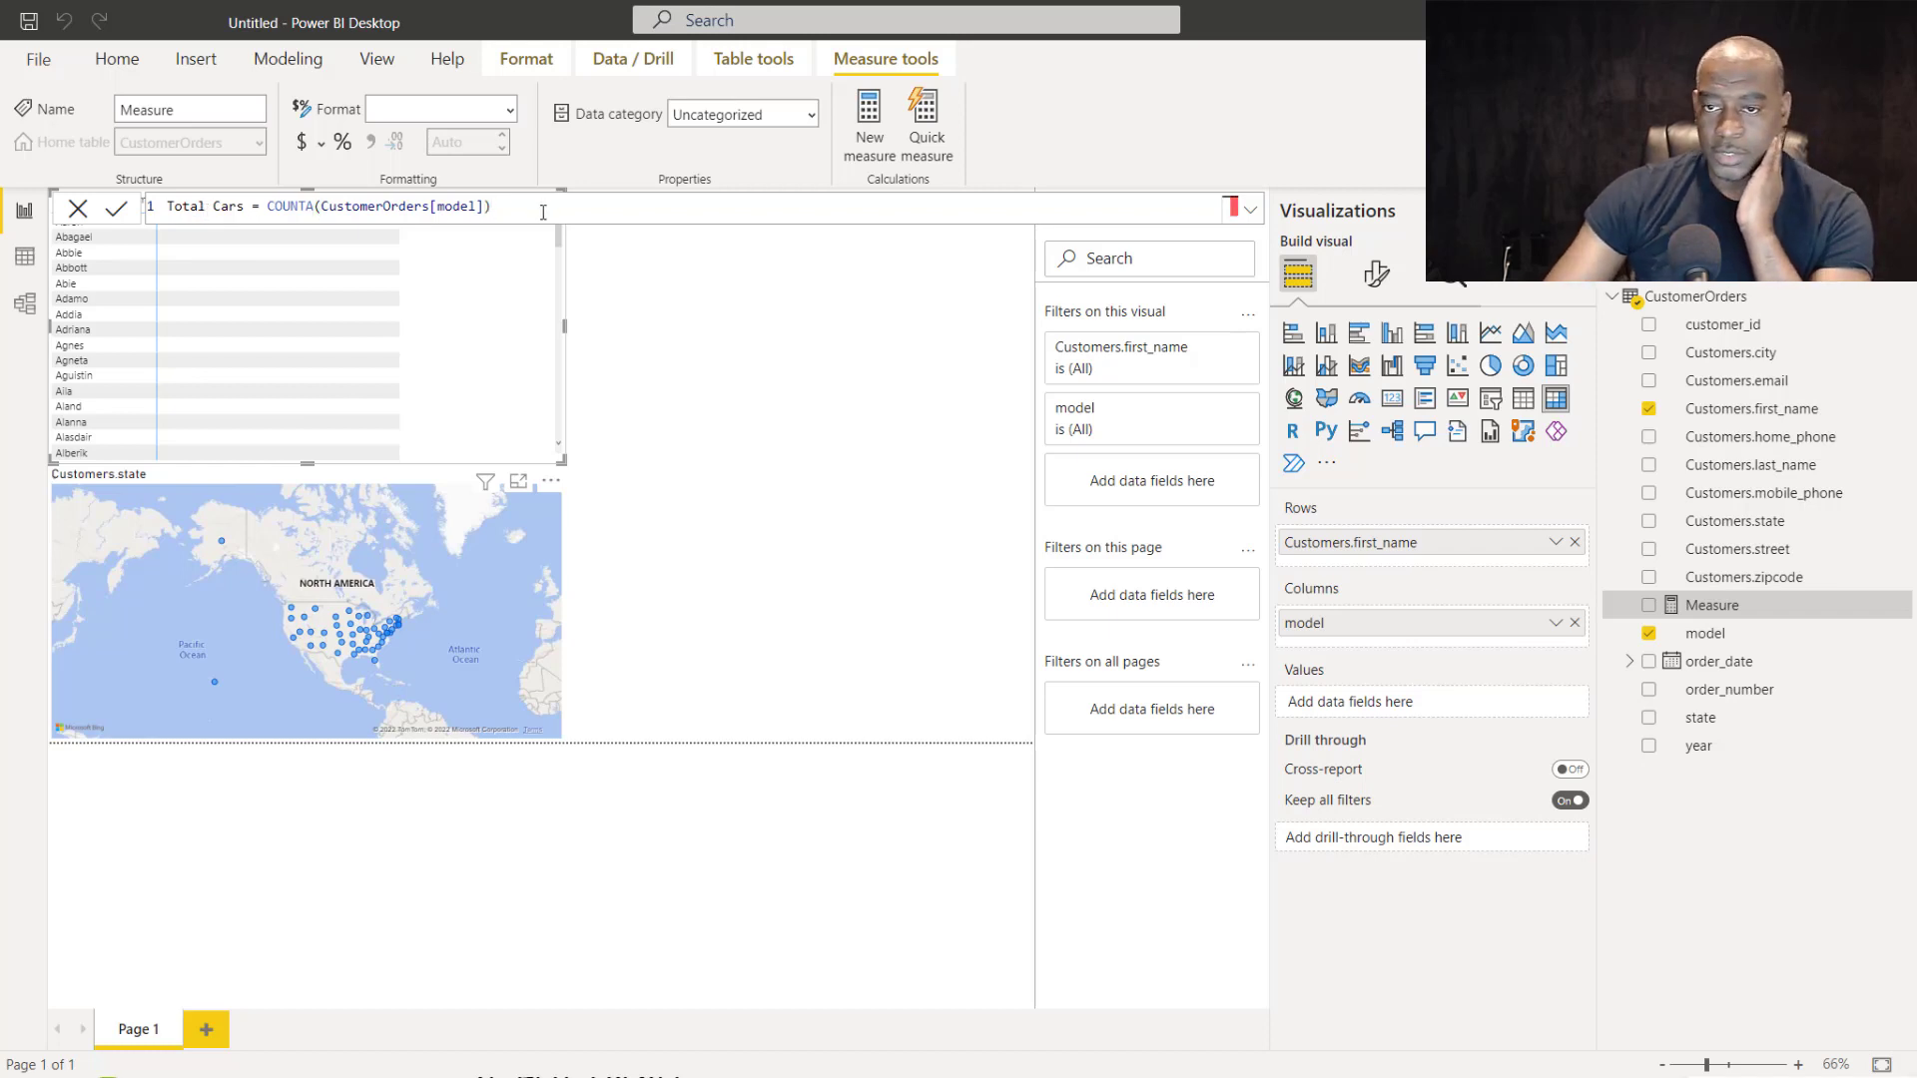
key(Return)
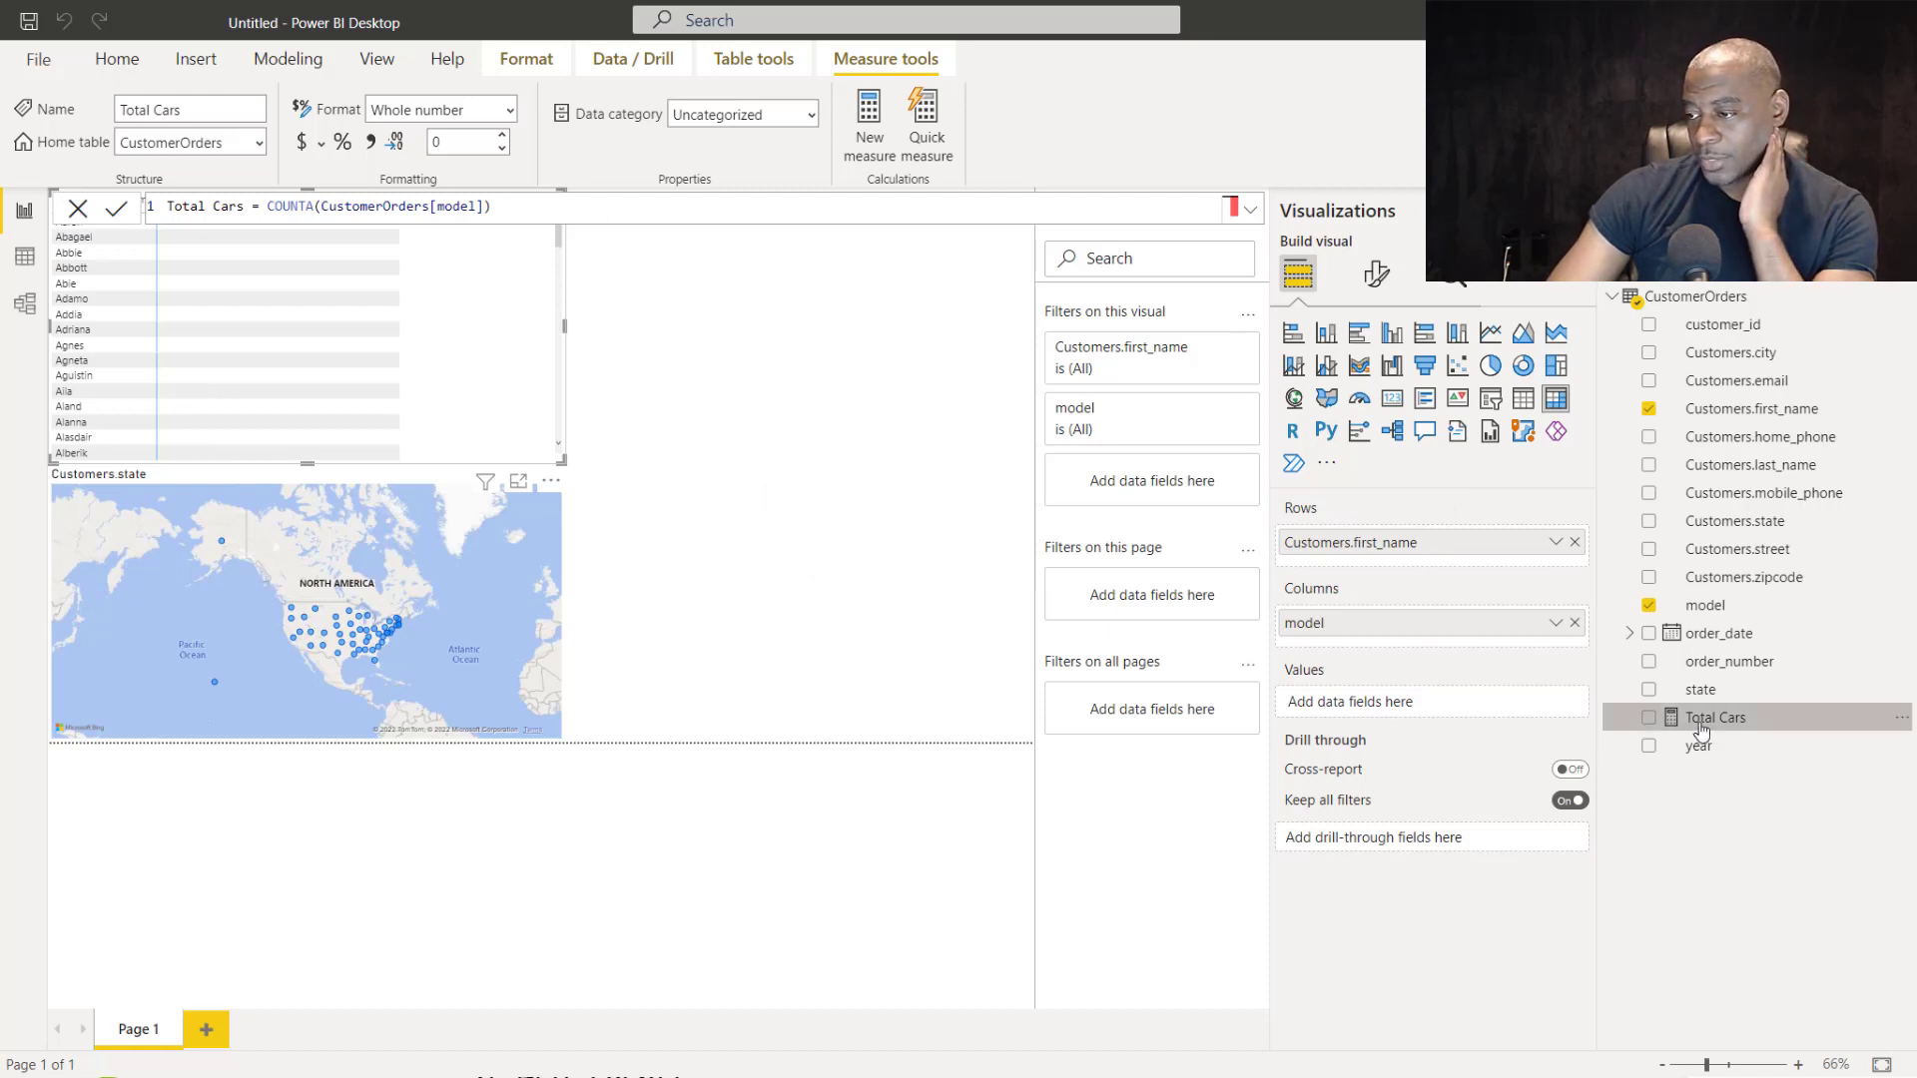
Use the Total Cars measure as the matrix values and review the car counts per first name and model.
drag(1700, 732, 1506, 711)
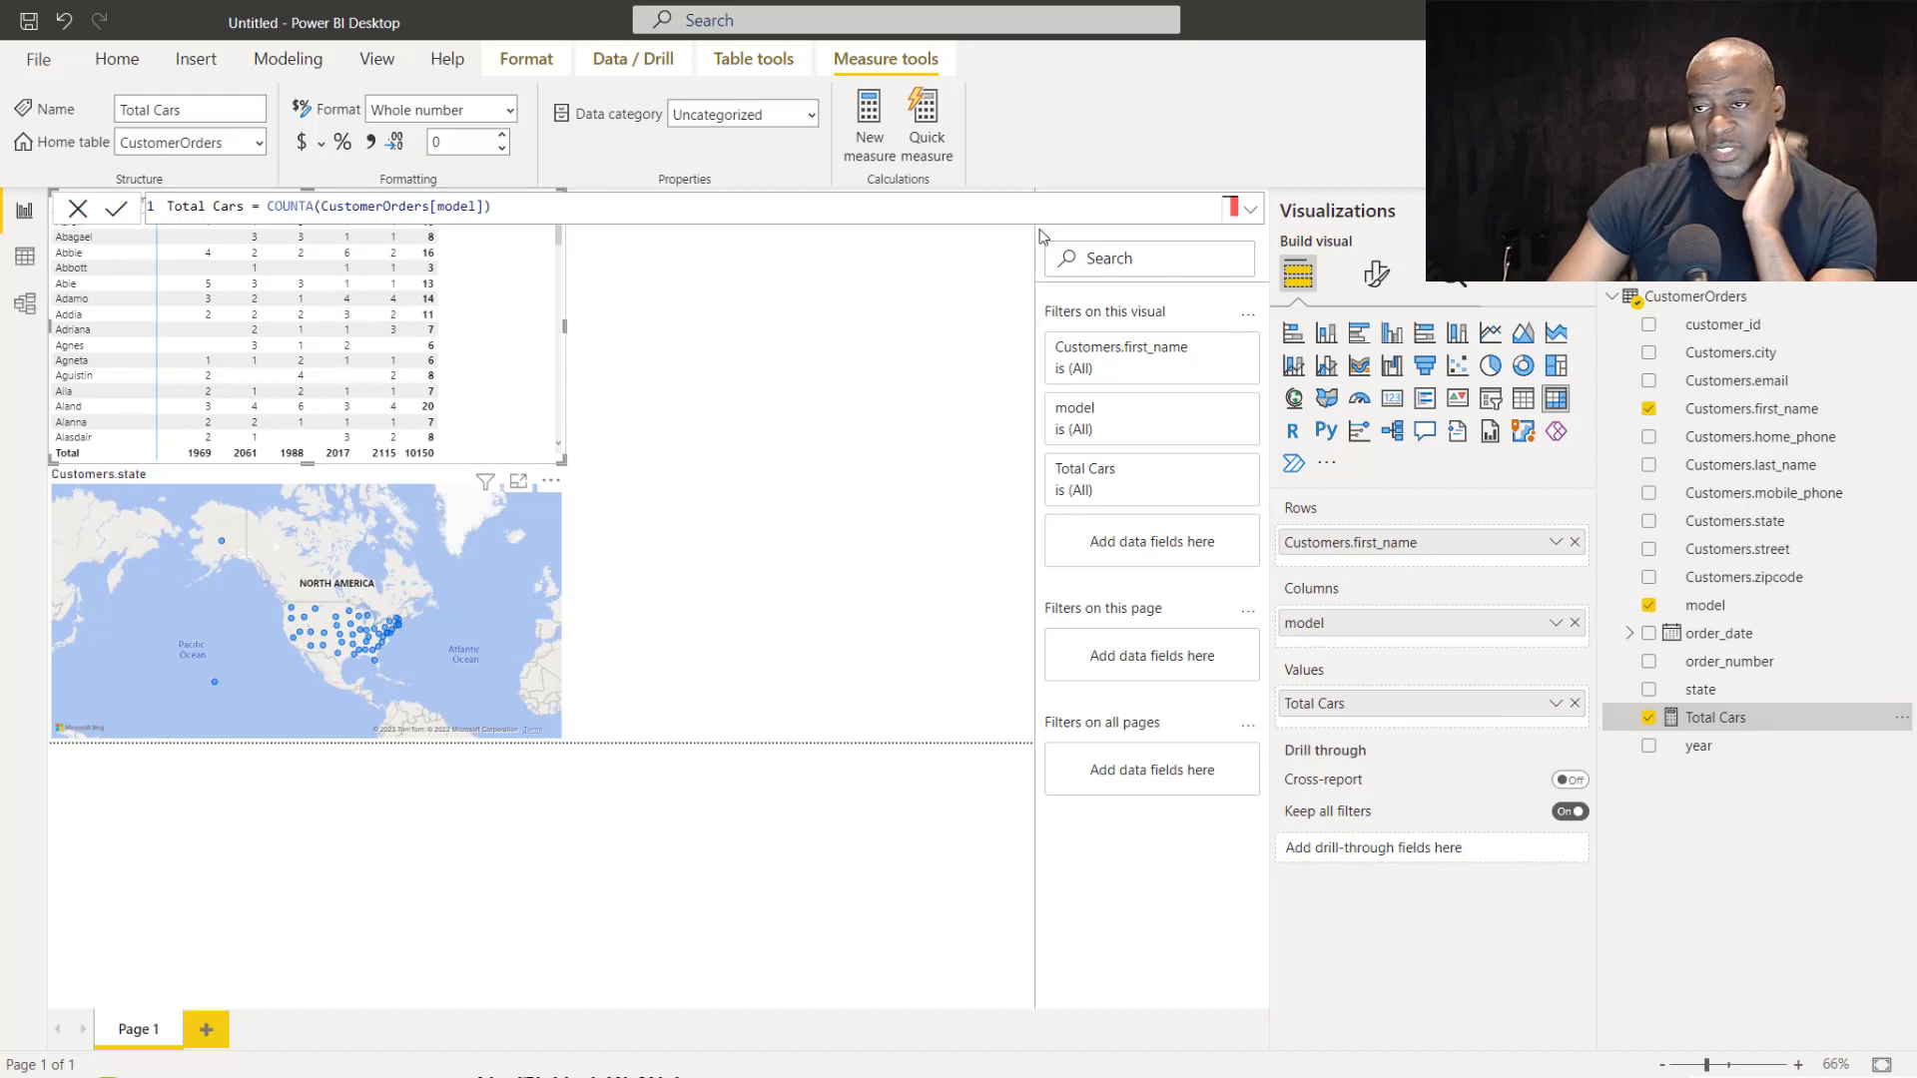
click(1250, 215)
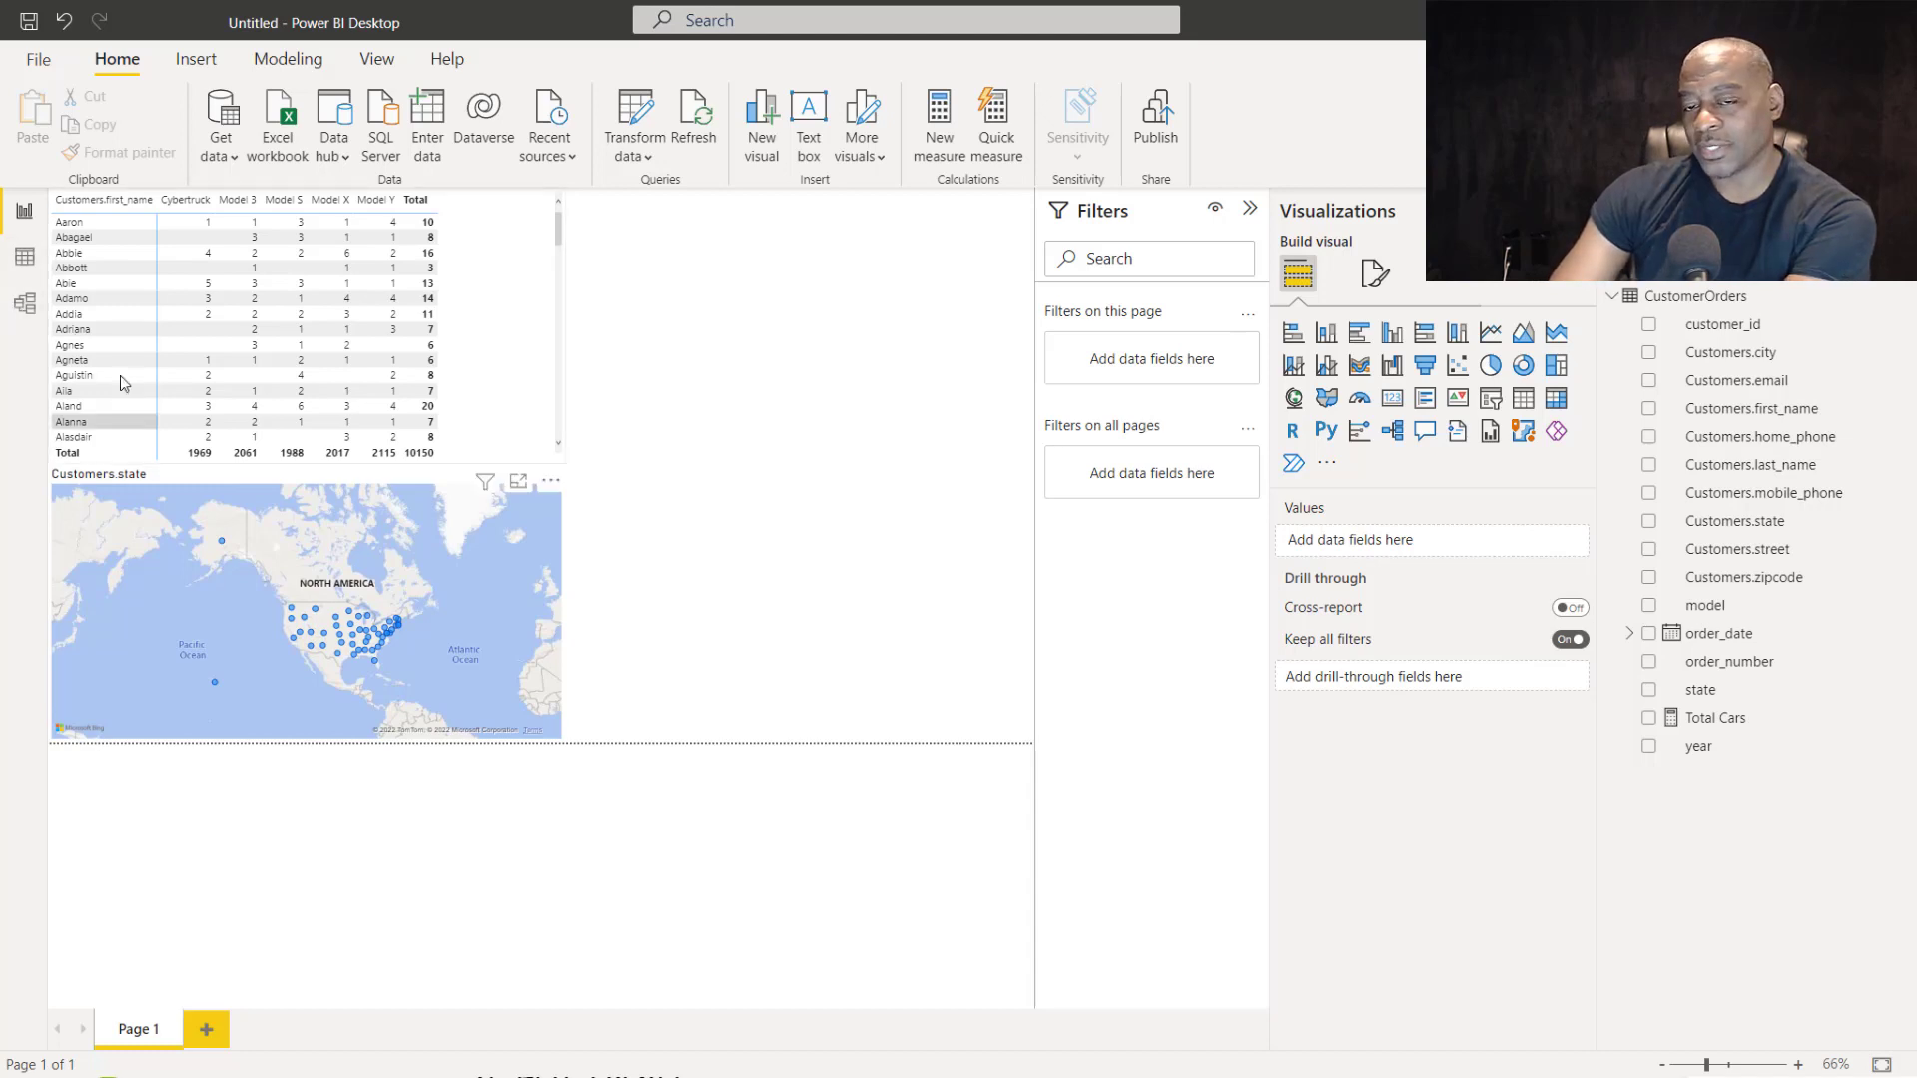
scroll(375, 339, down, 5)
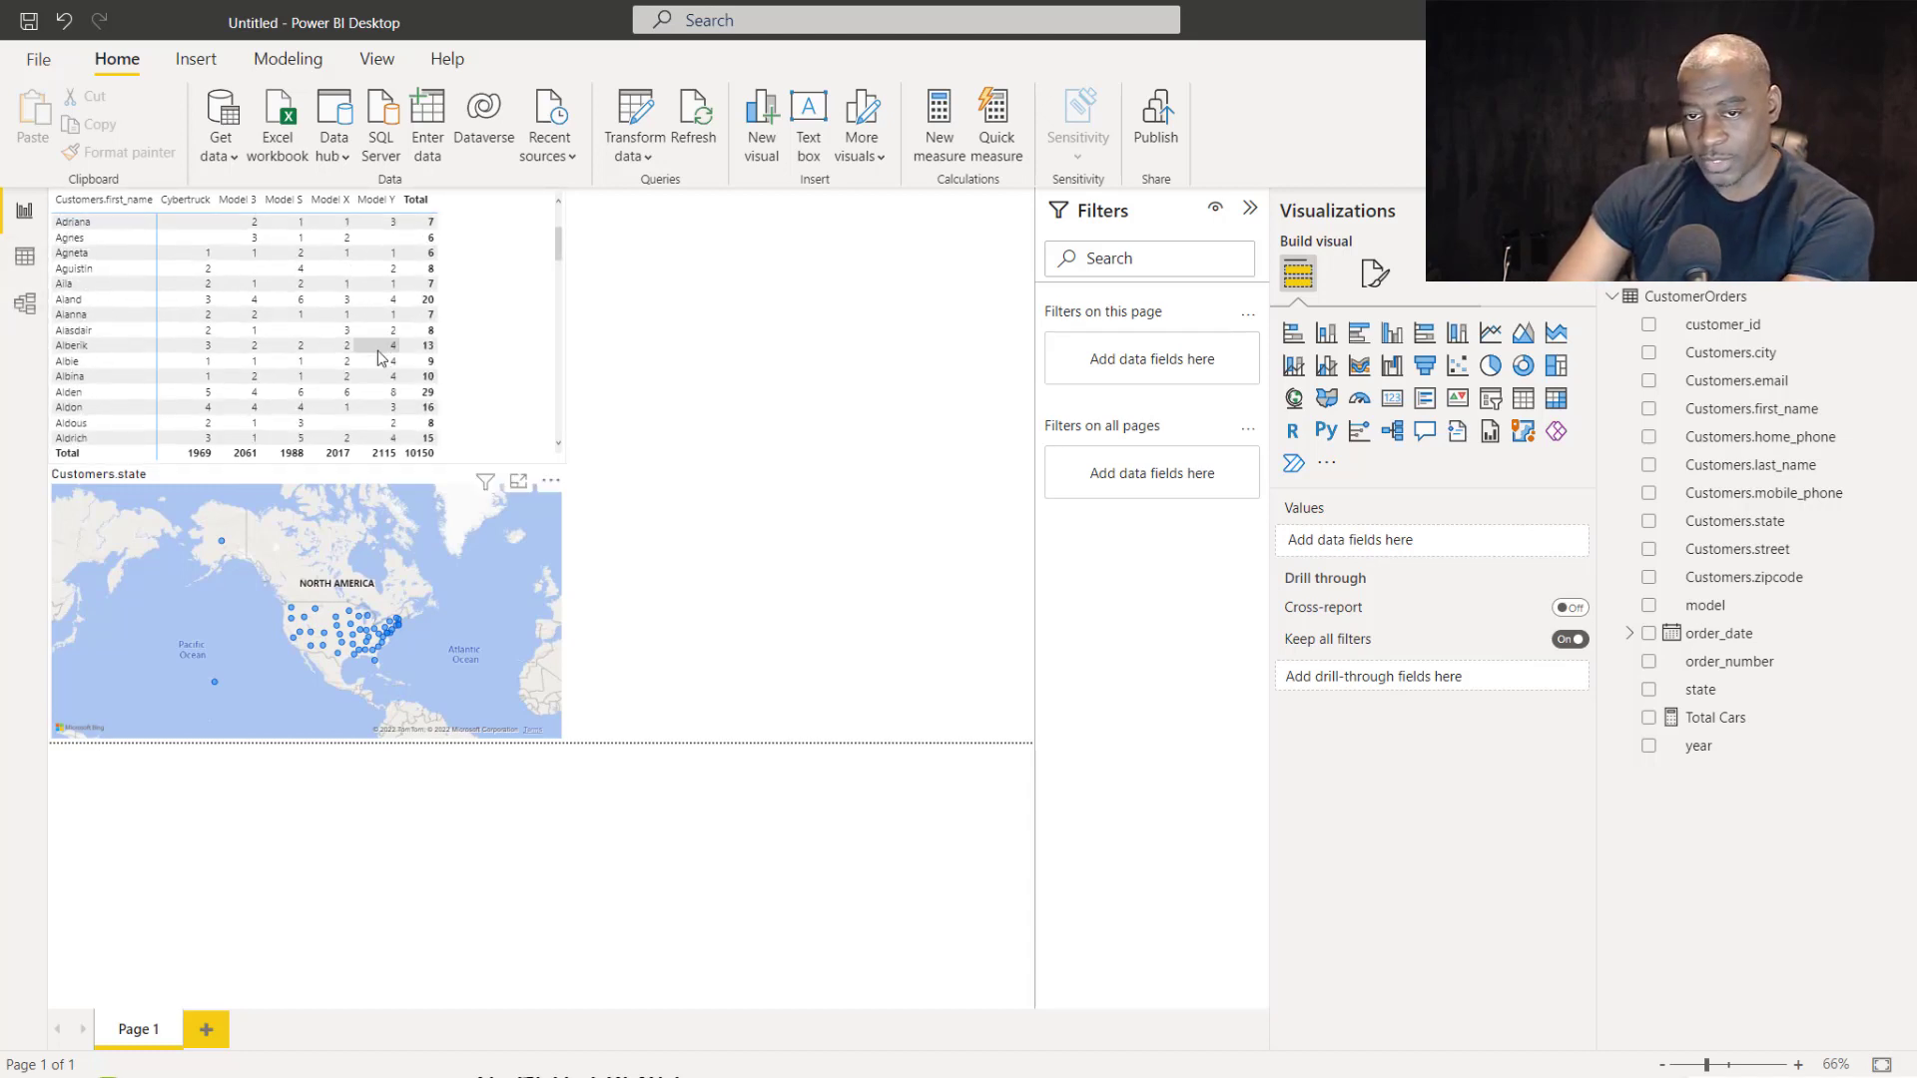
scroll(379, 344, down, 5)
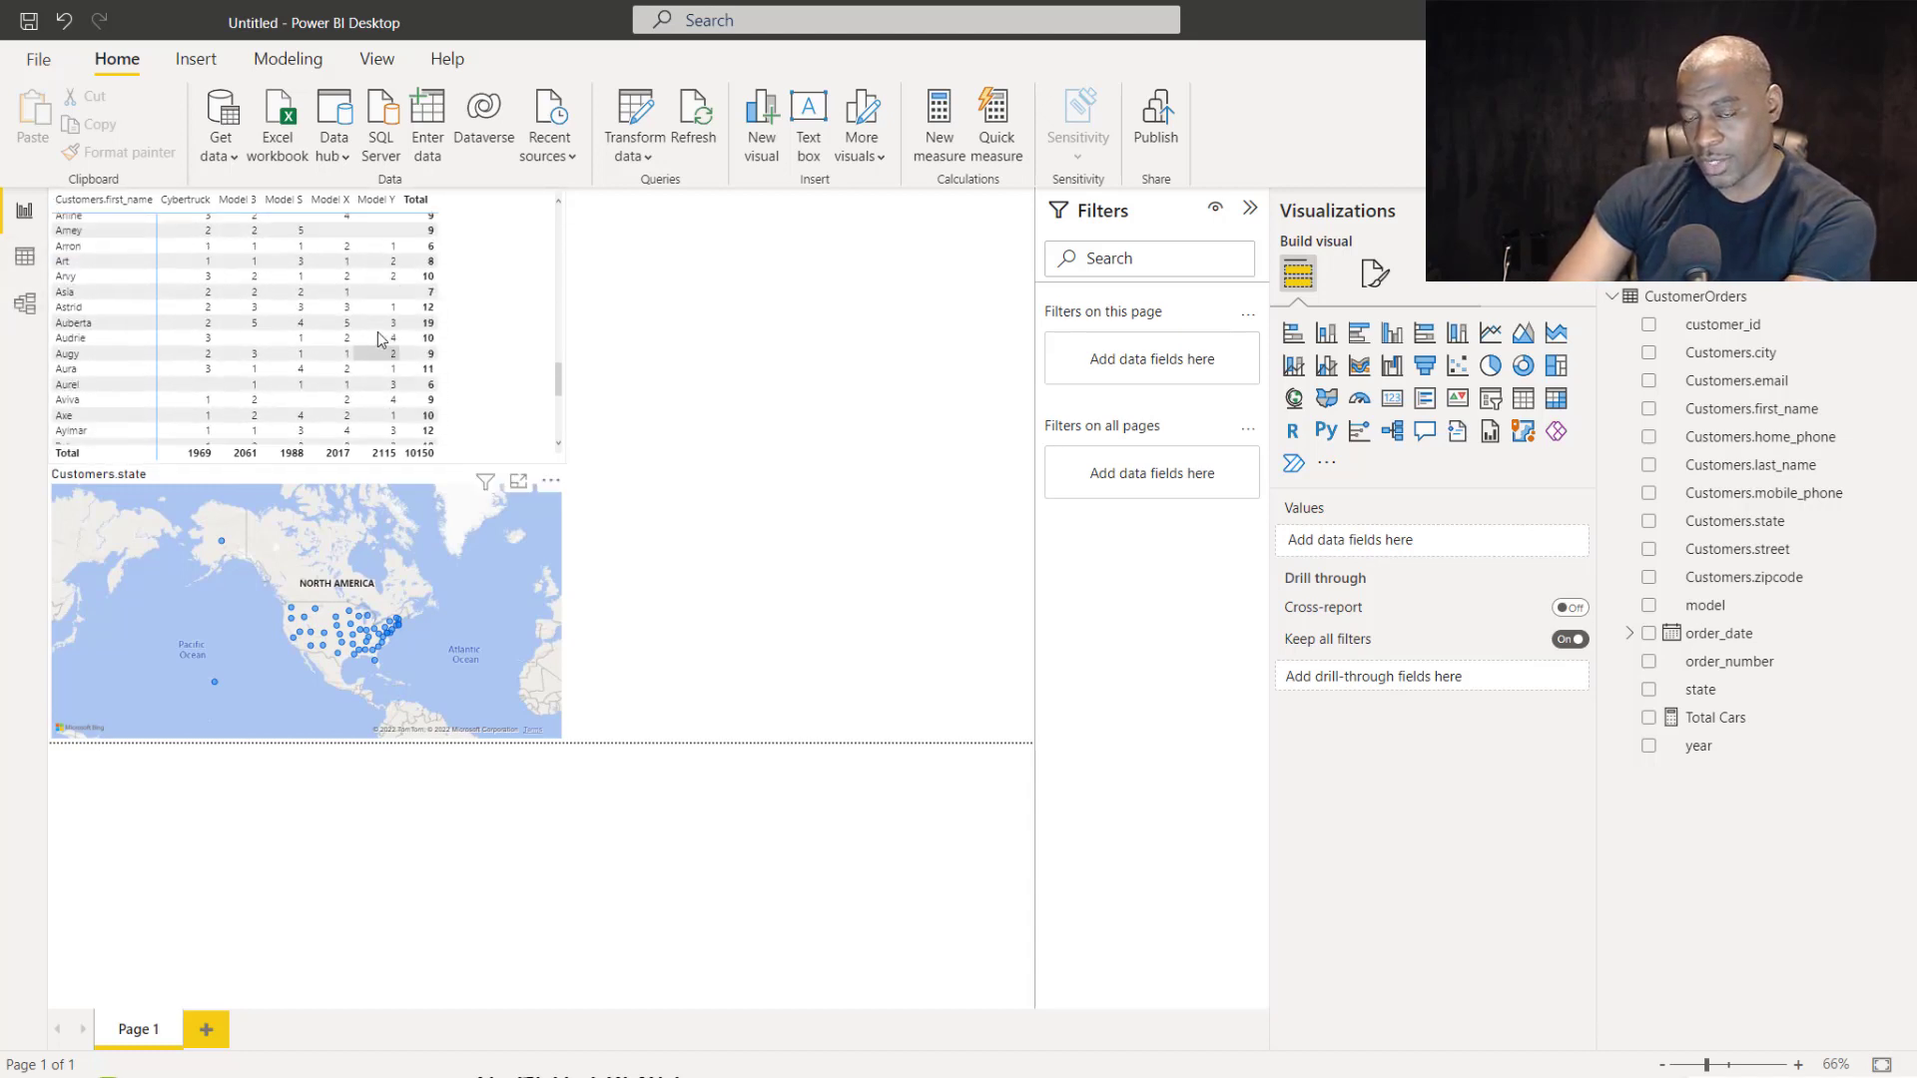
scroll(376, 335, up, 10)
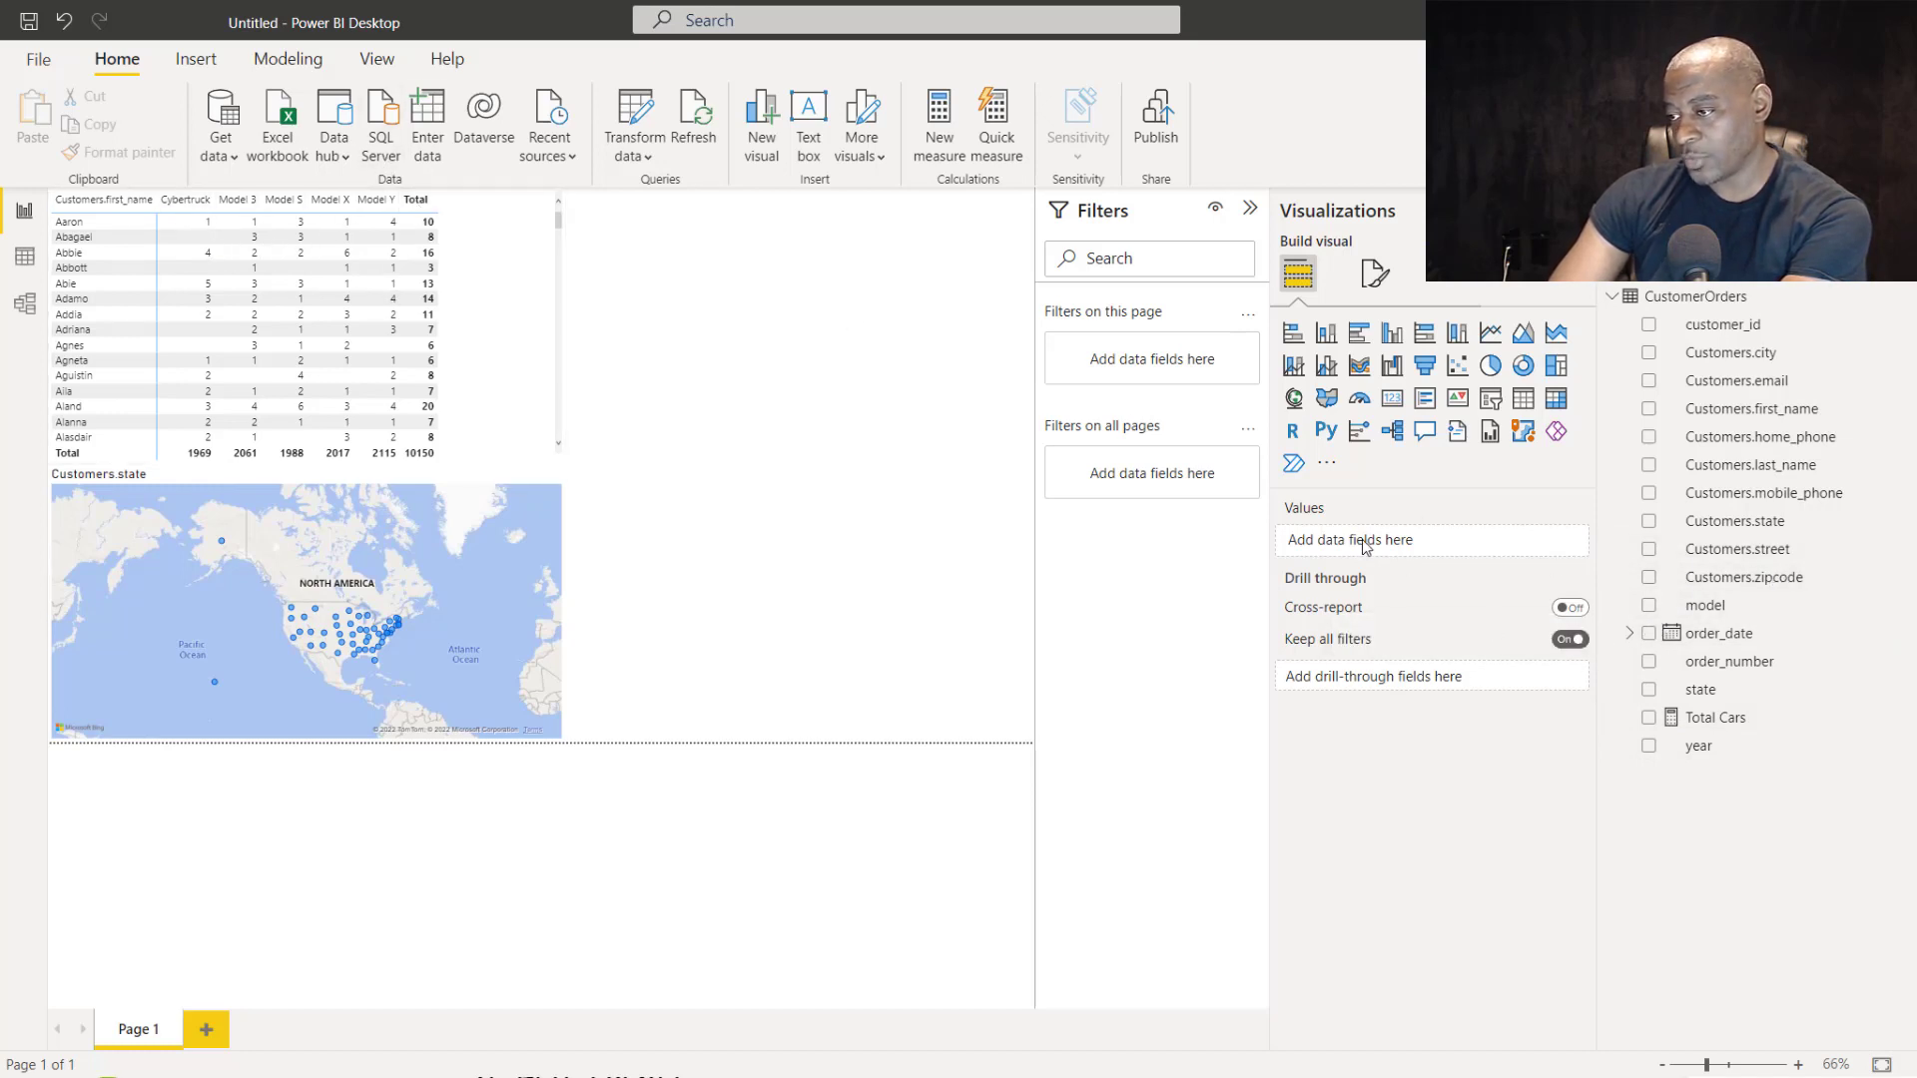
Replace Customers.first_name with Customers.state as the row field of the matrix.
click(207, 377)
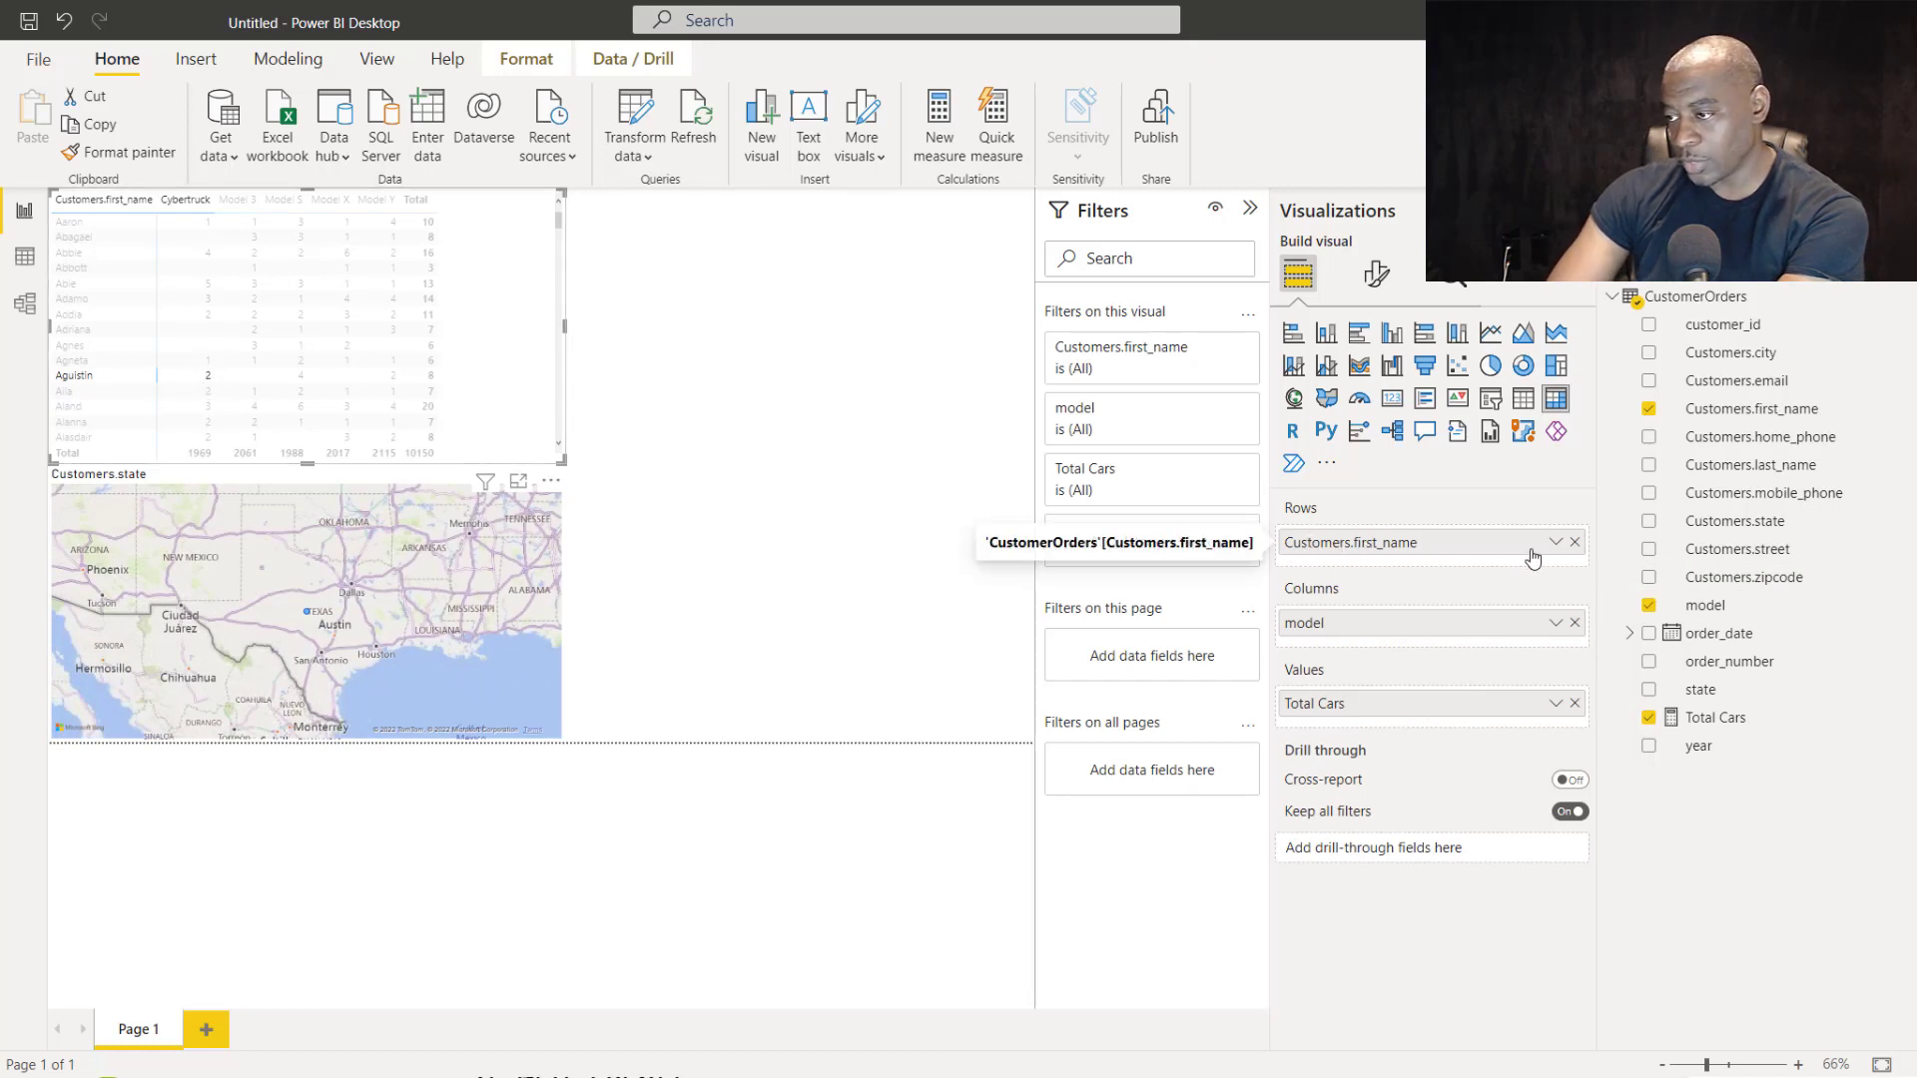
click(1575, 544)
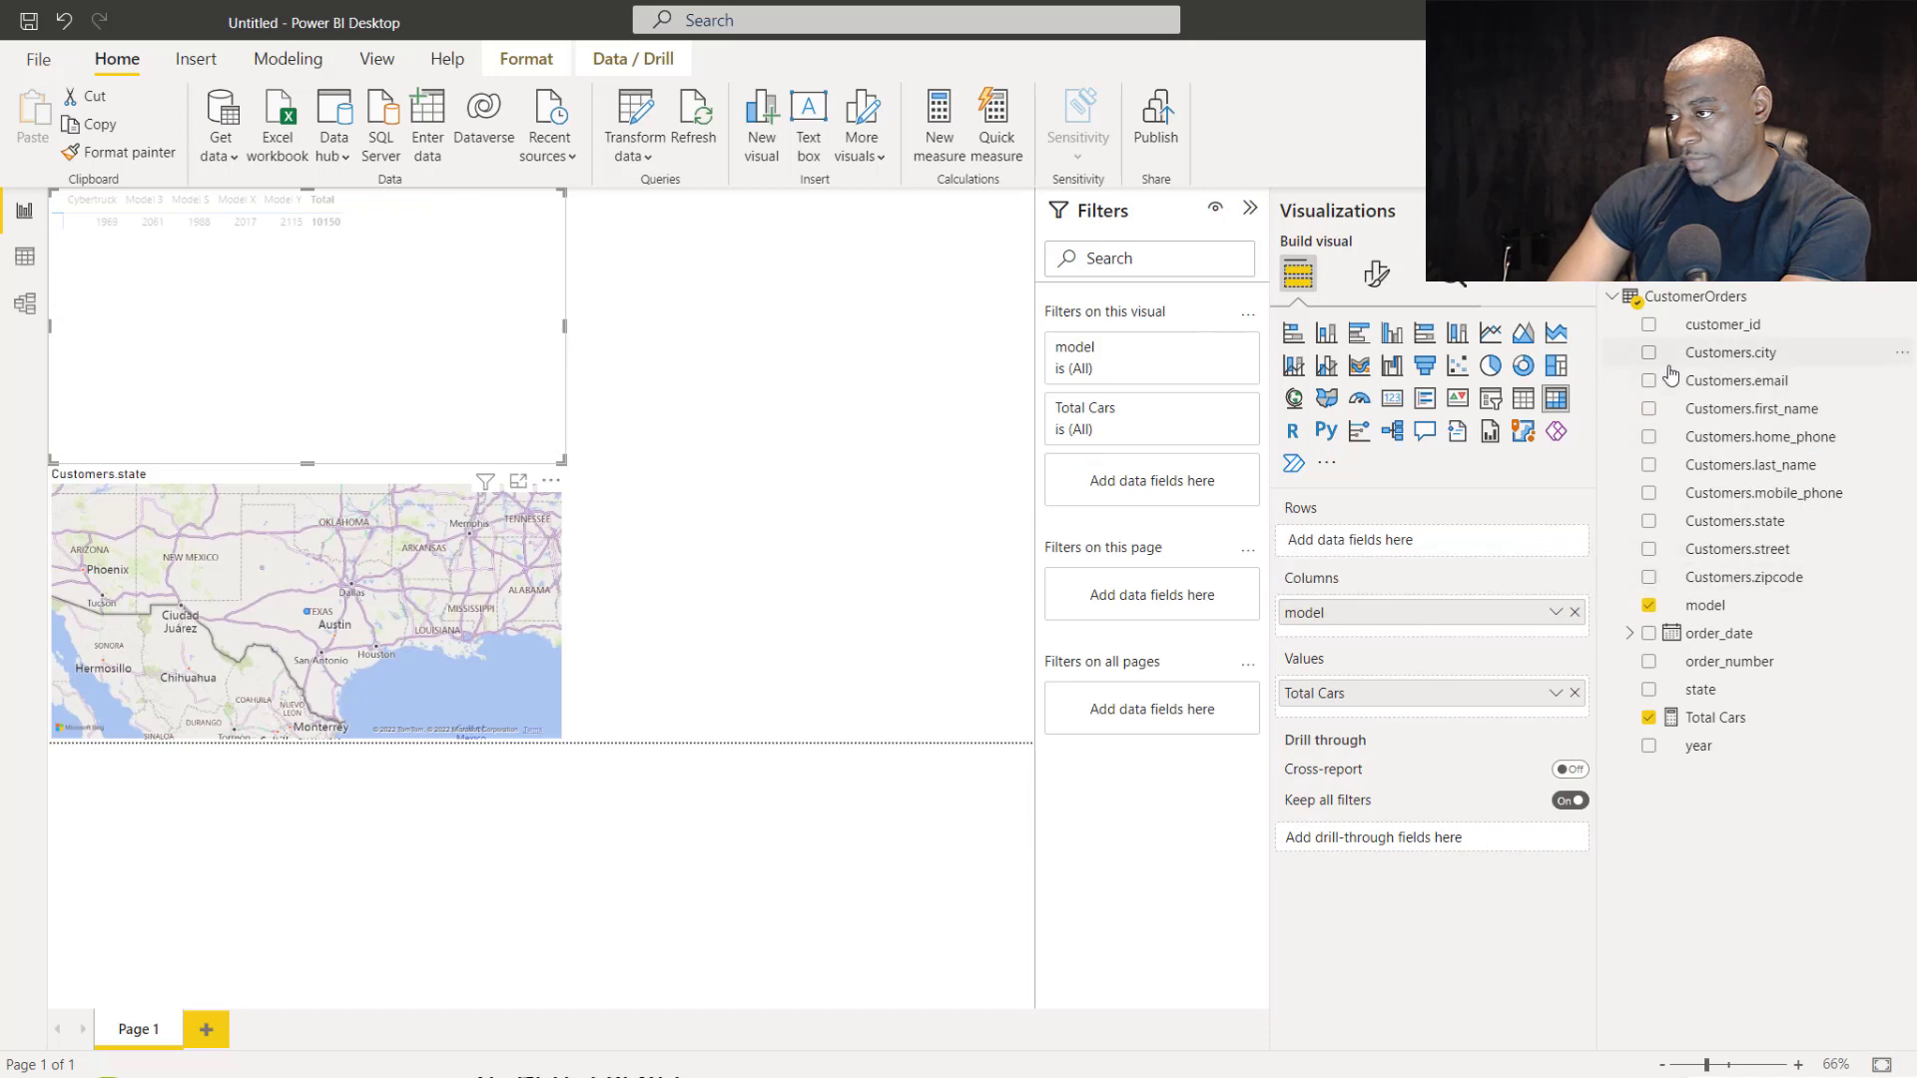
click(1648, 520)
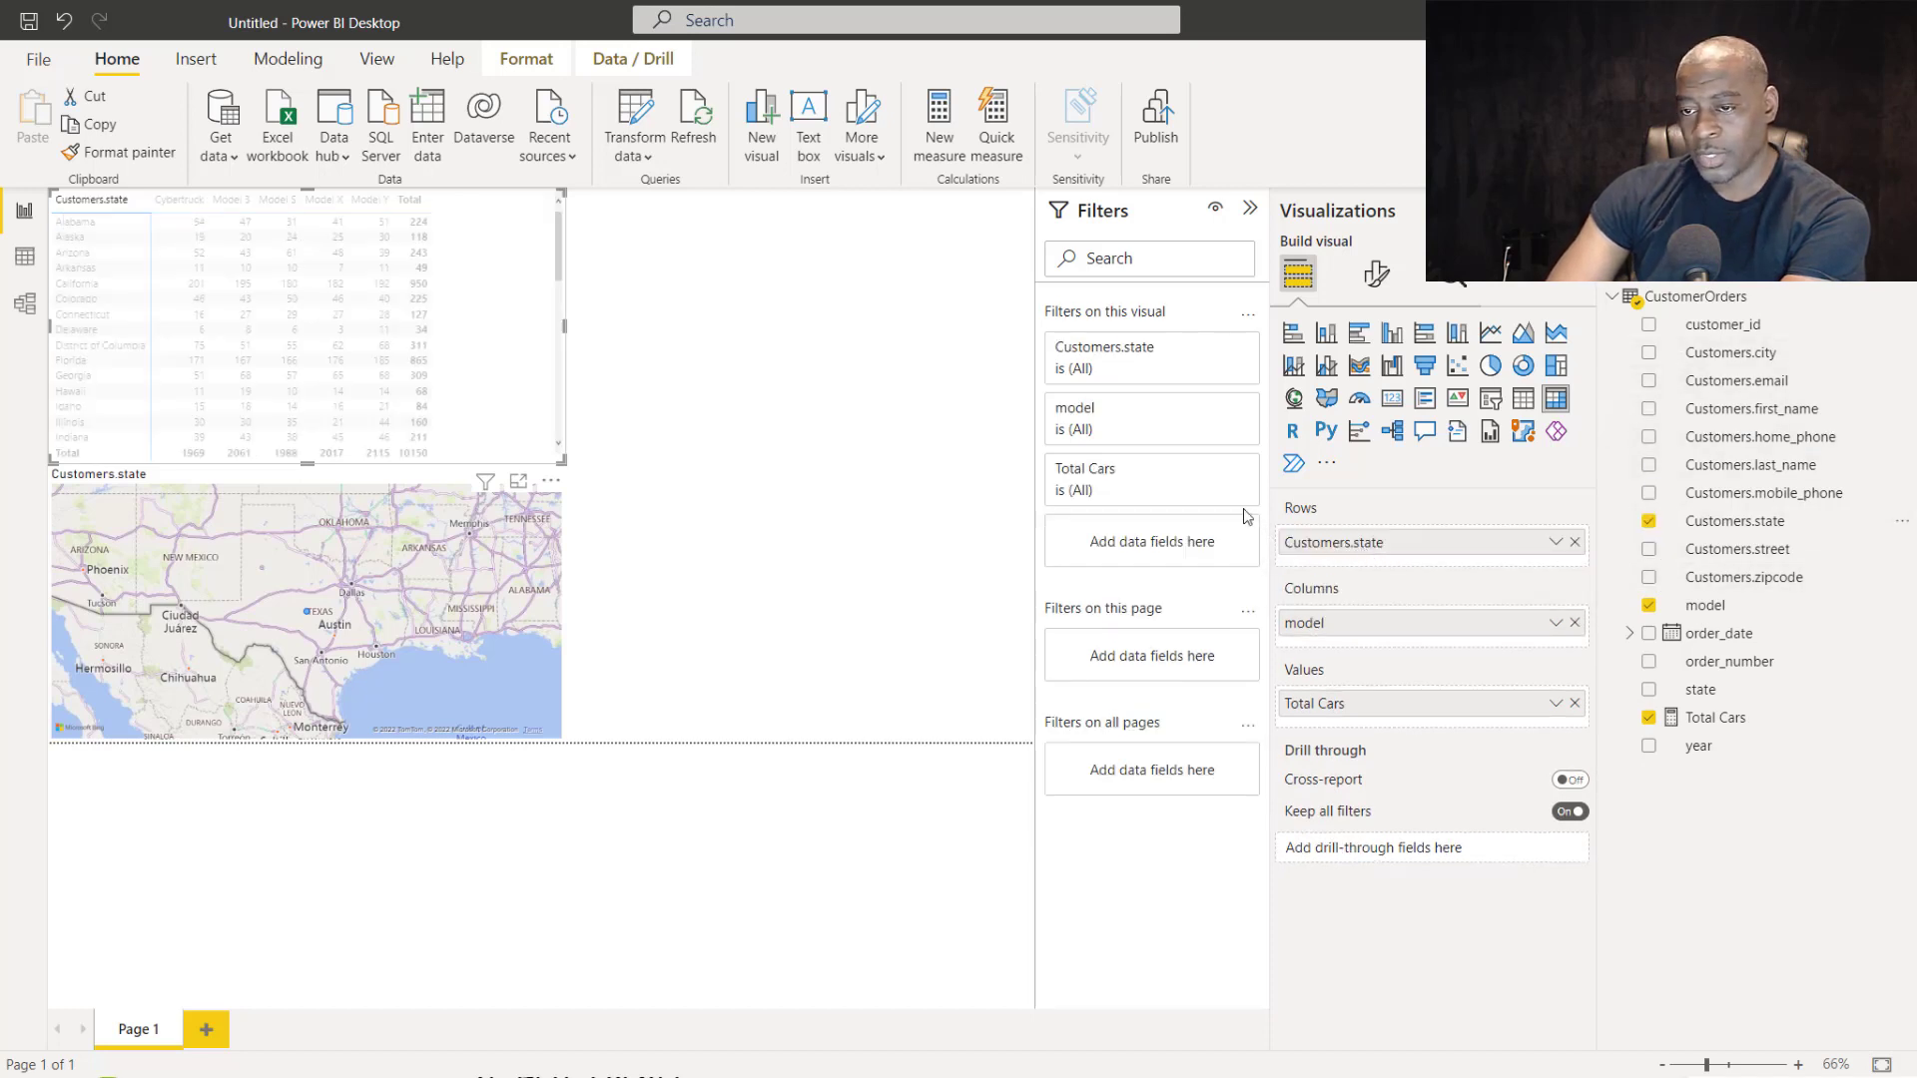
Clear the Texas selection from the matrix and widen the model columns of the Total Cars matrix.
click(612, 466)
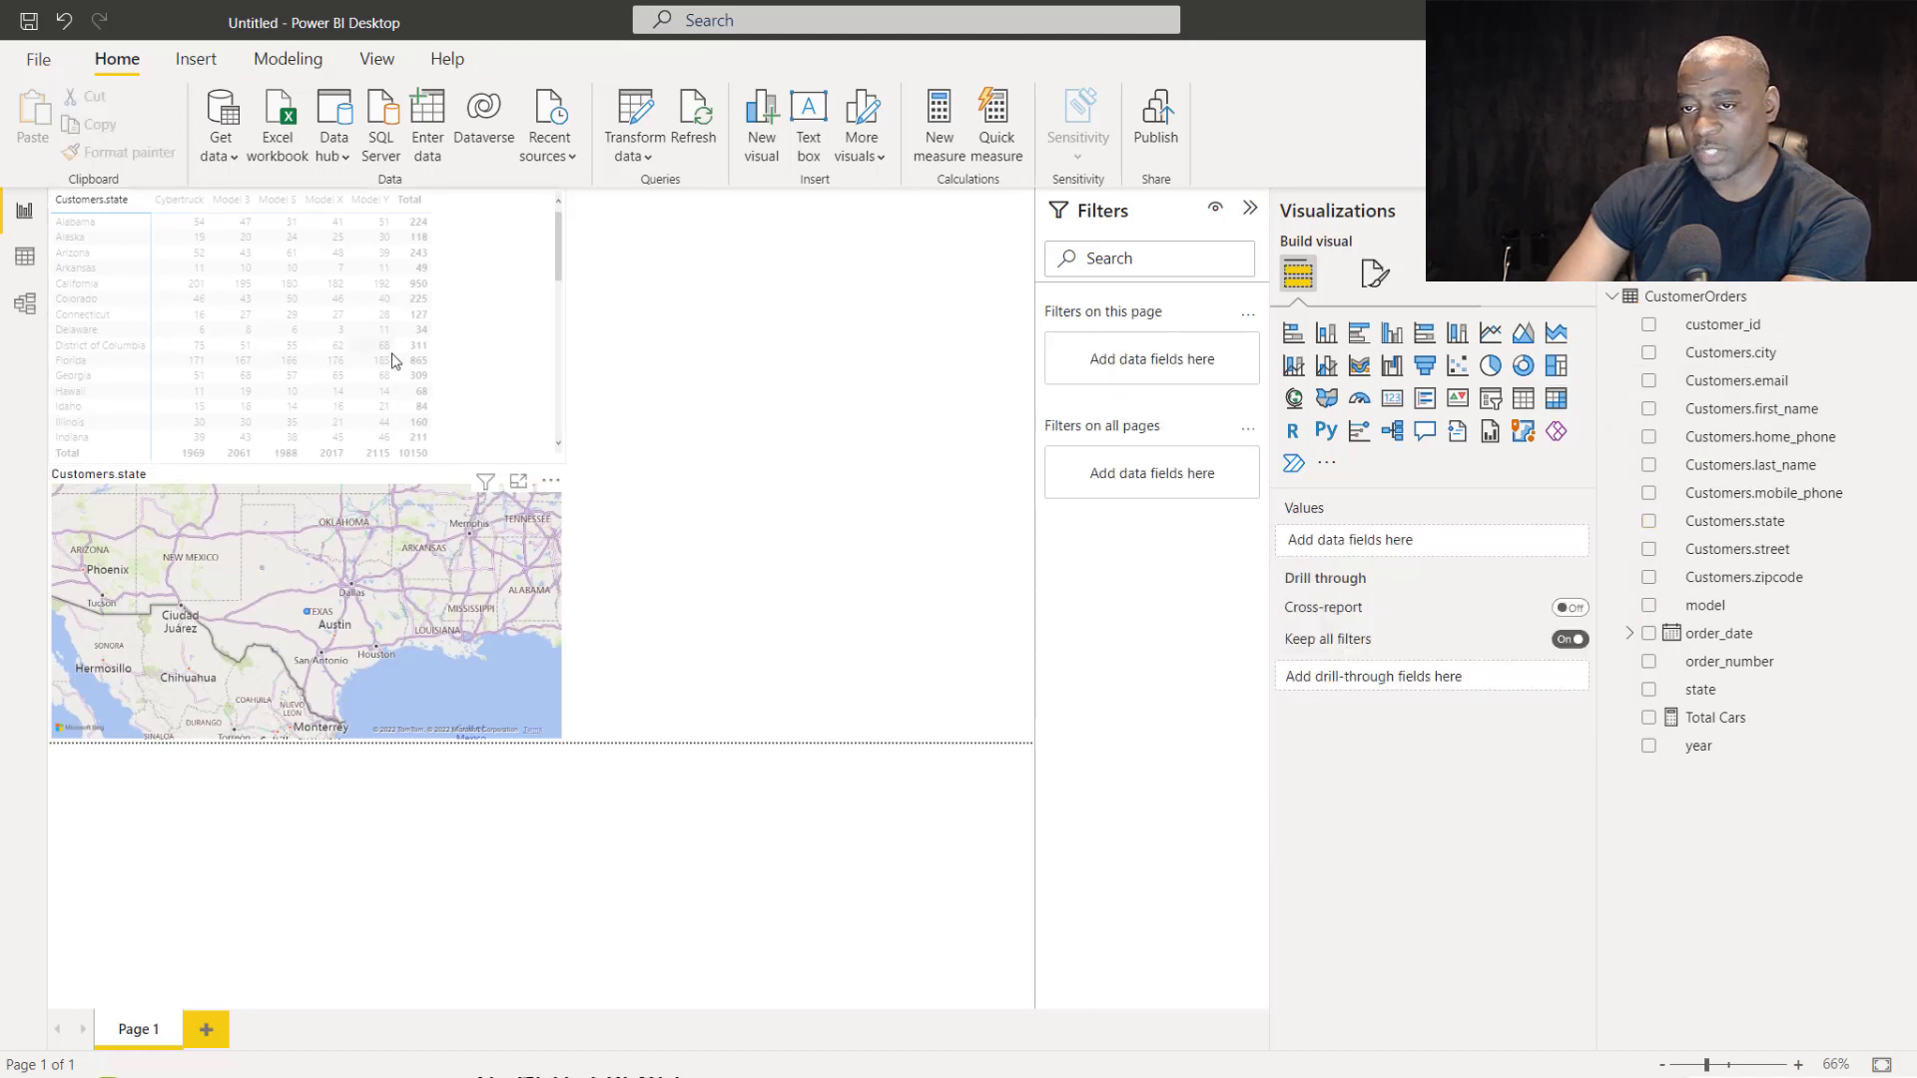
click(454, 370)
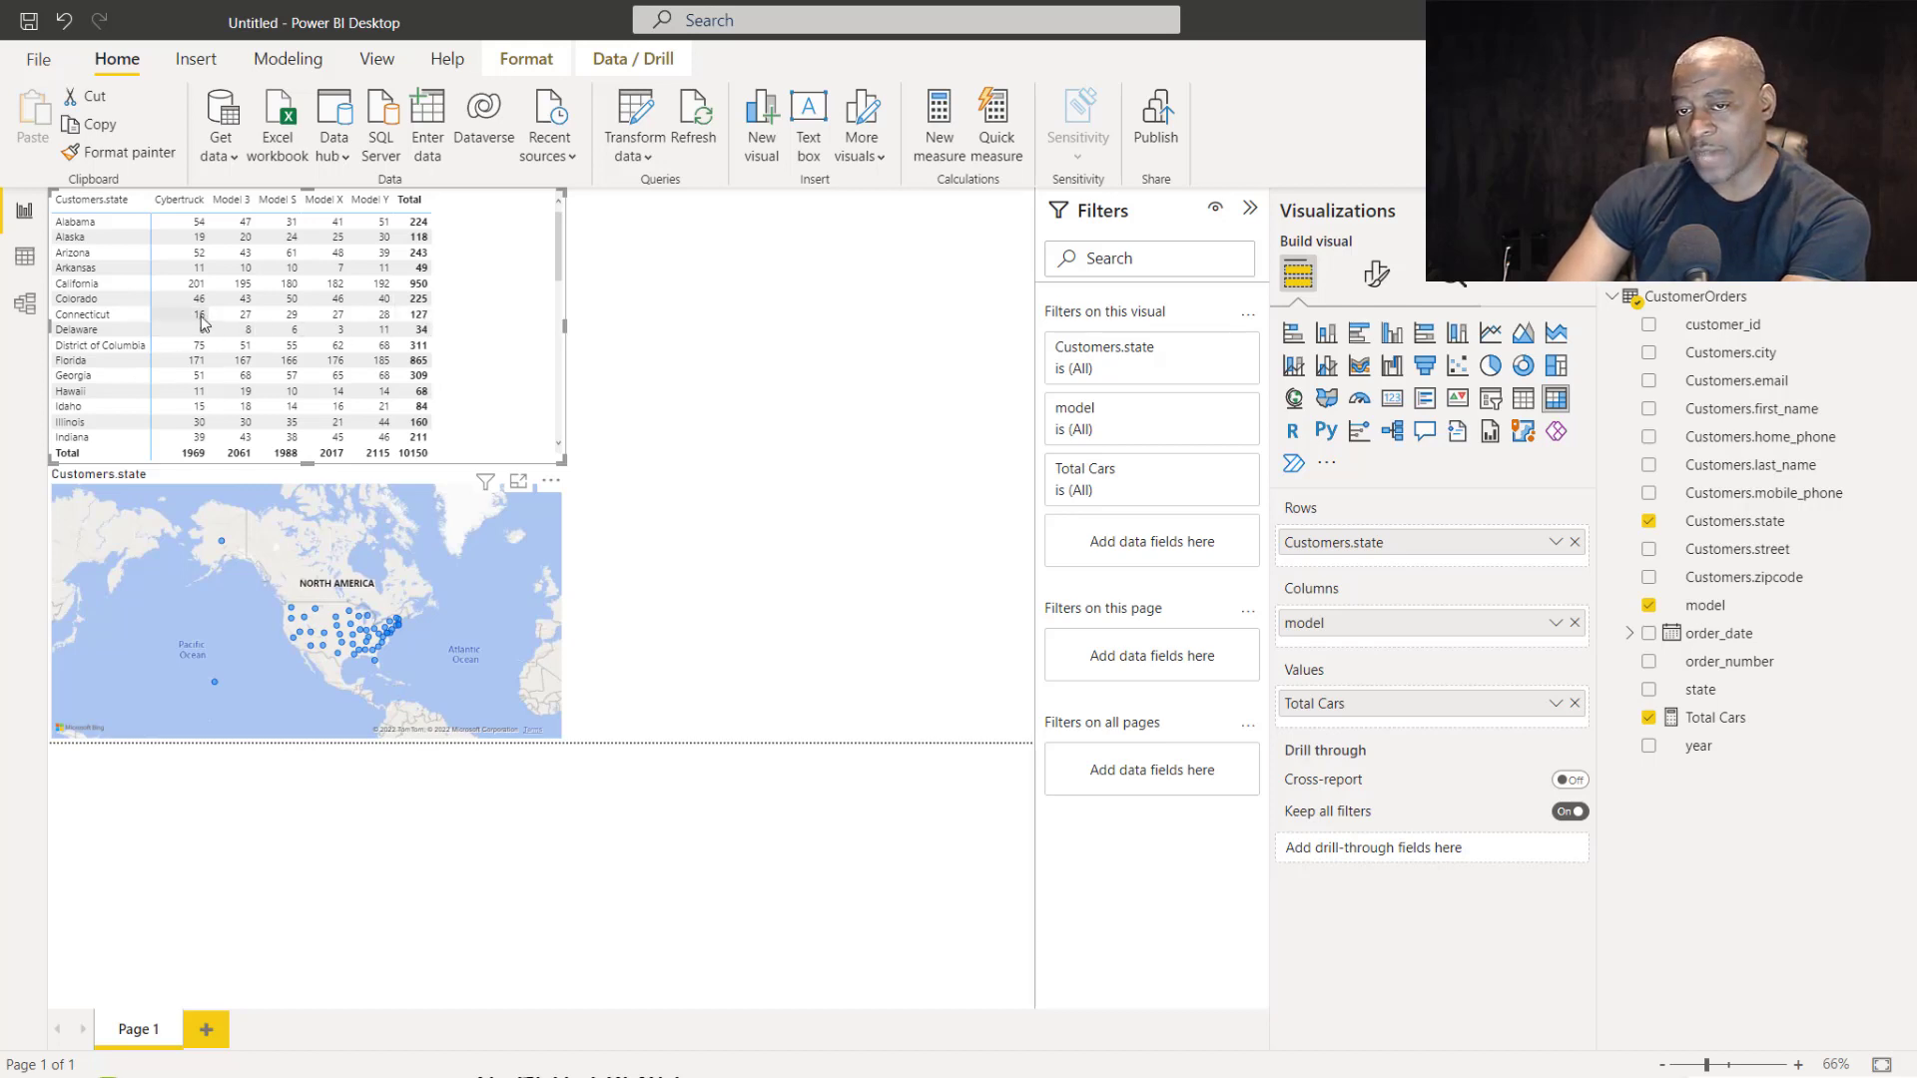
click(397, 329)
click(436, 283)
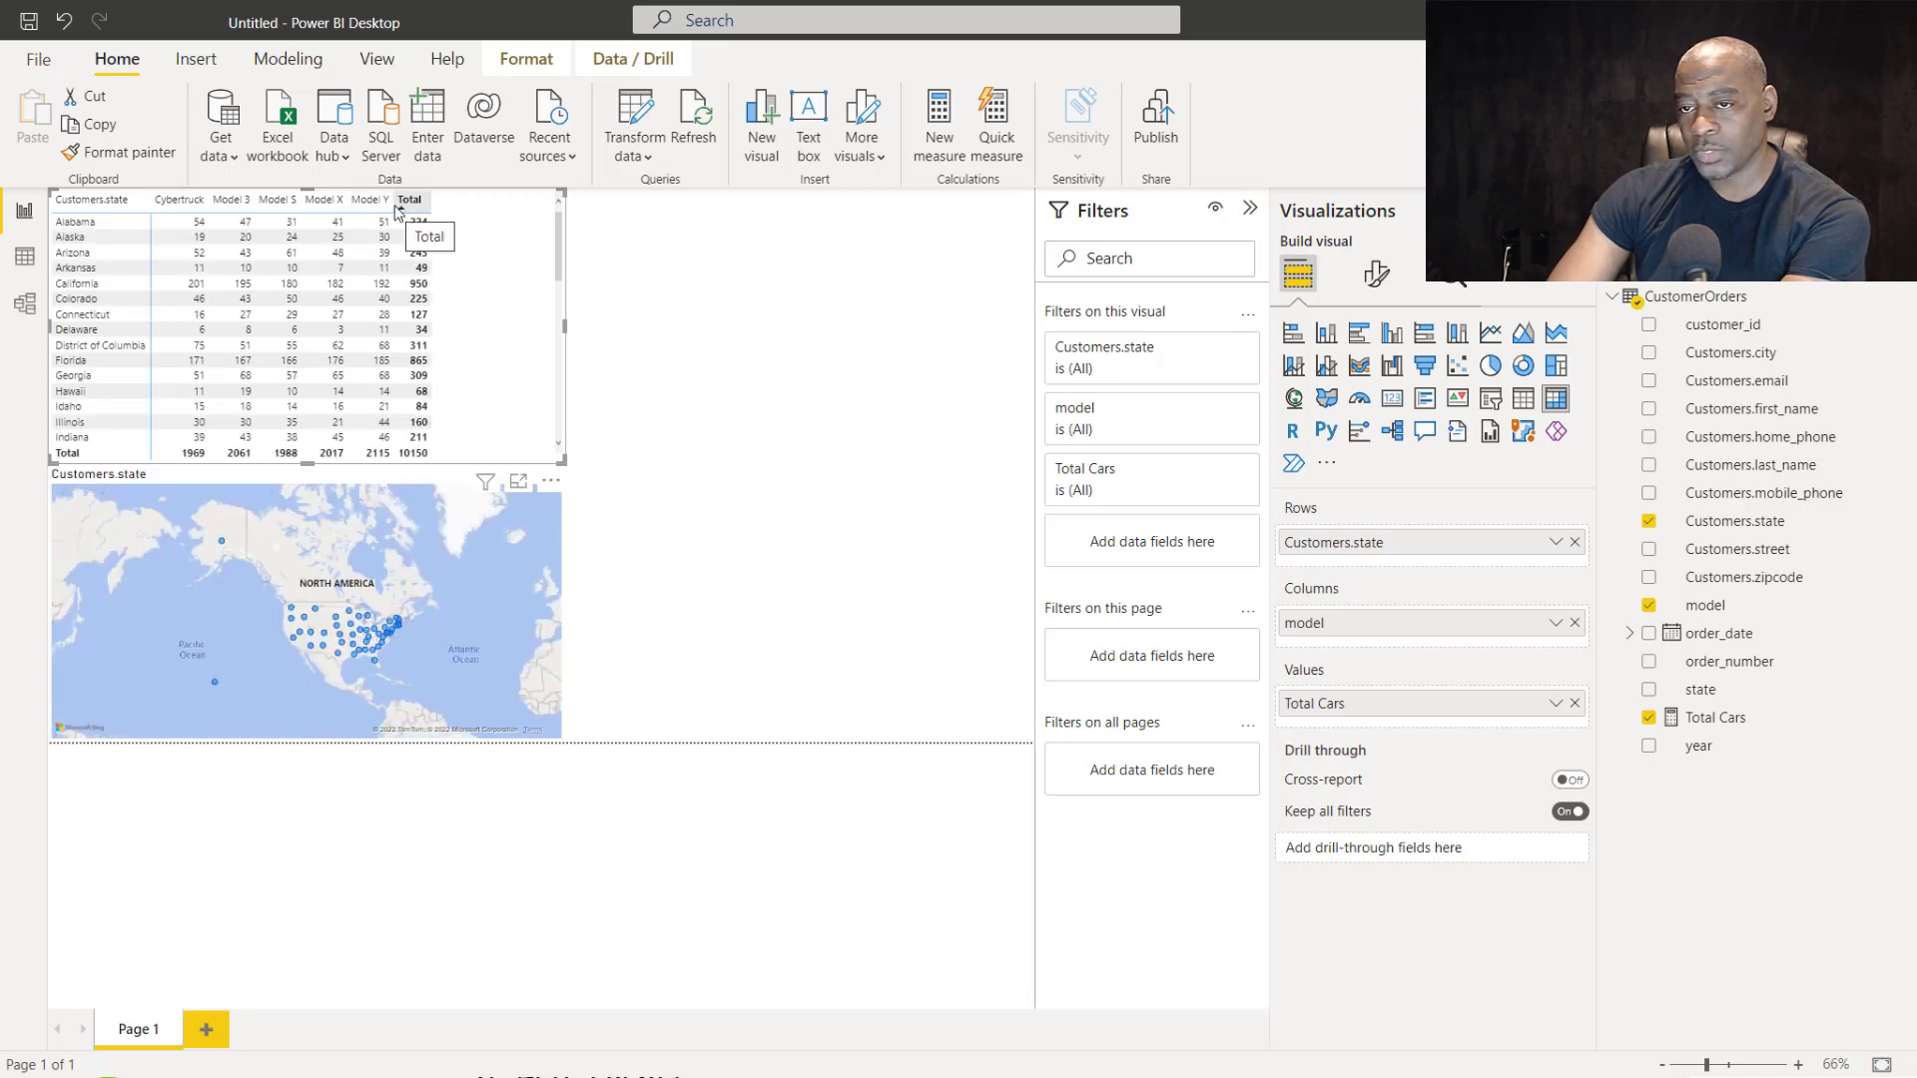
drag(395, 206, 504, 207)
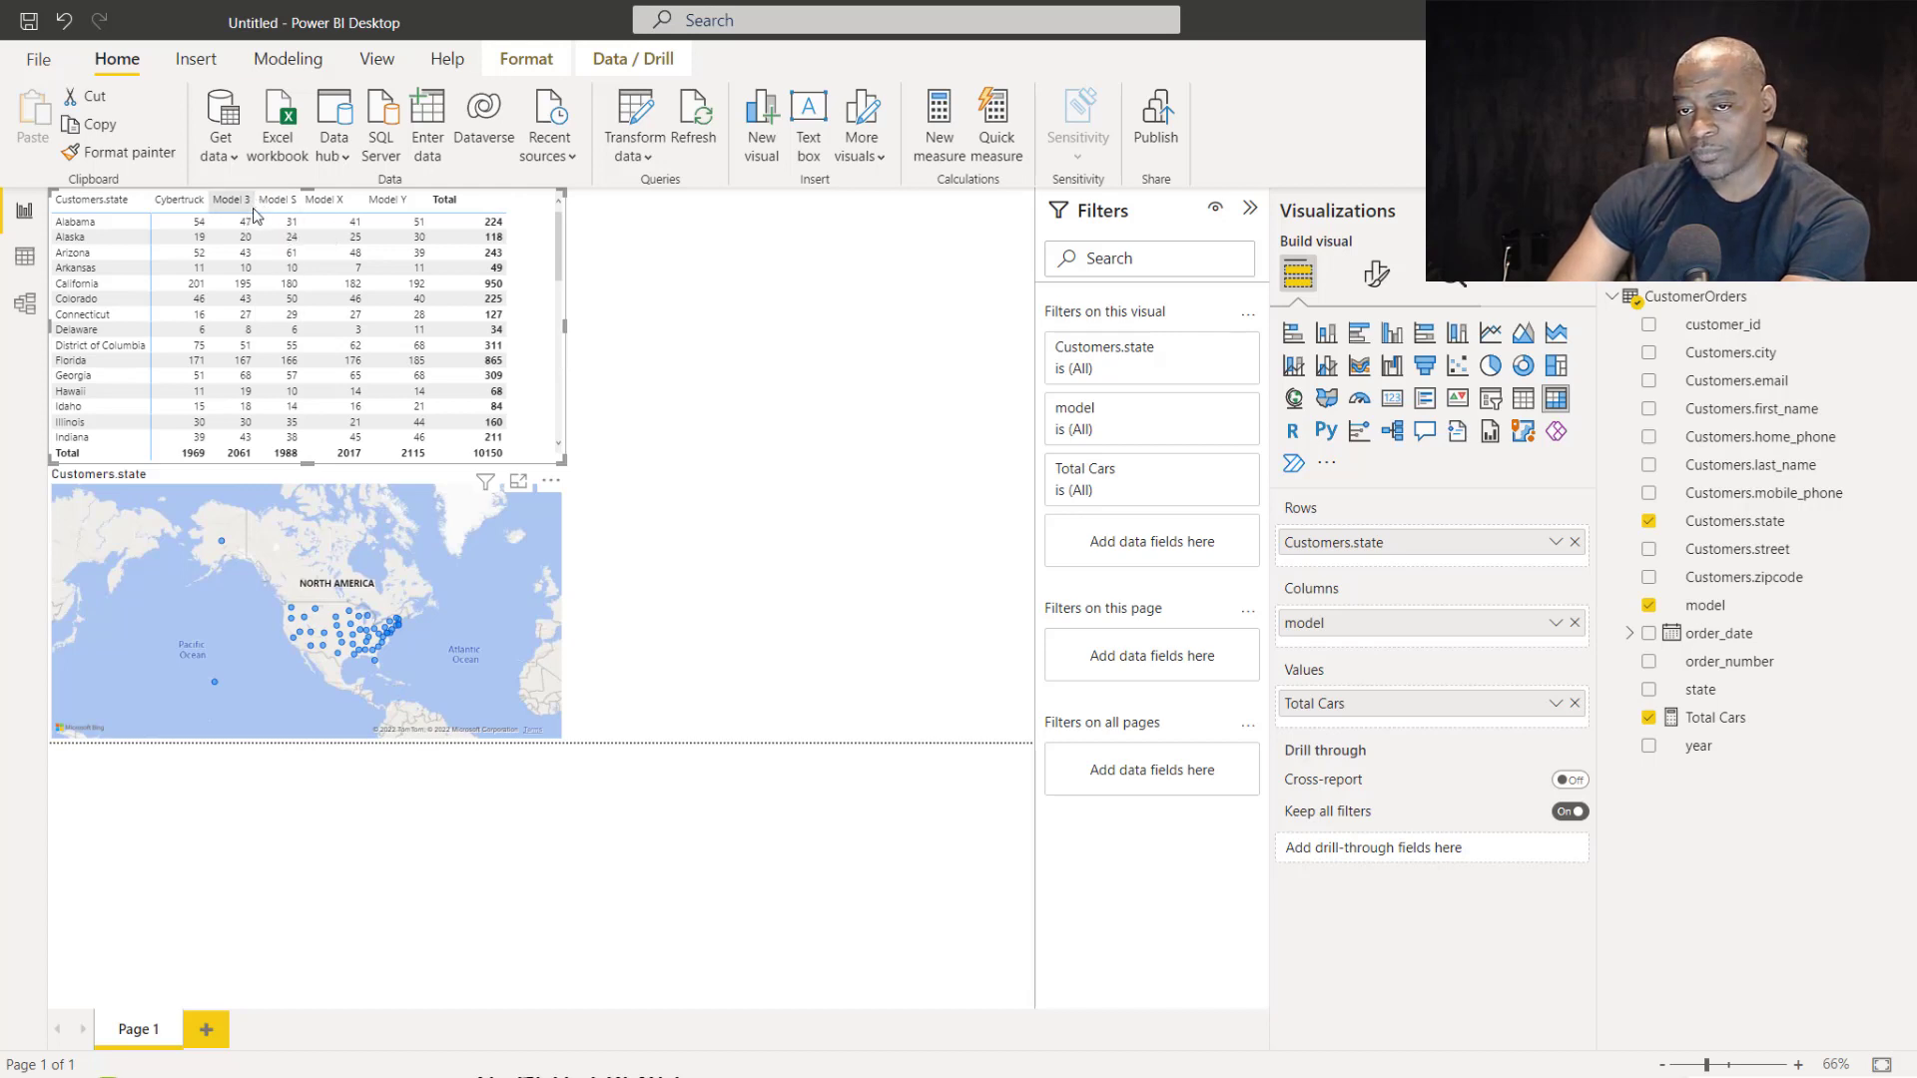
drag(204, 210, 224, 210)
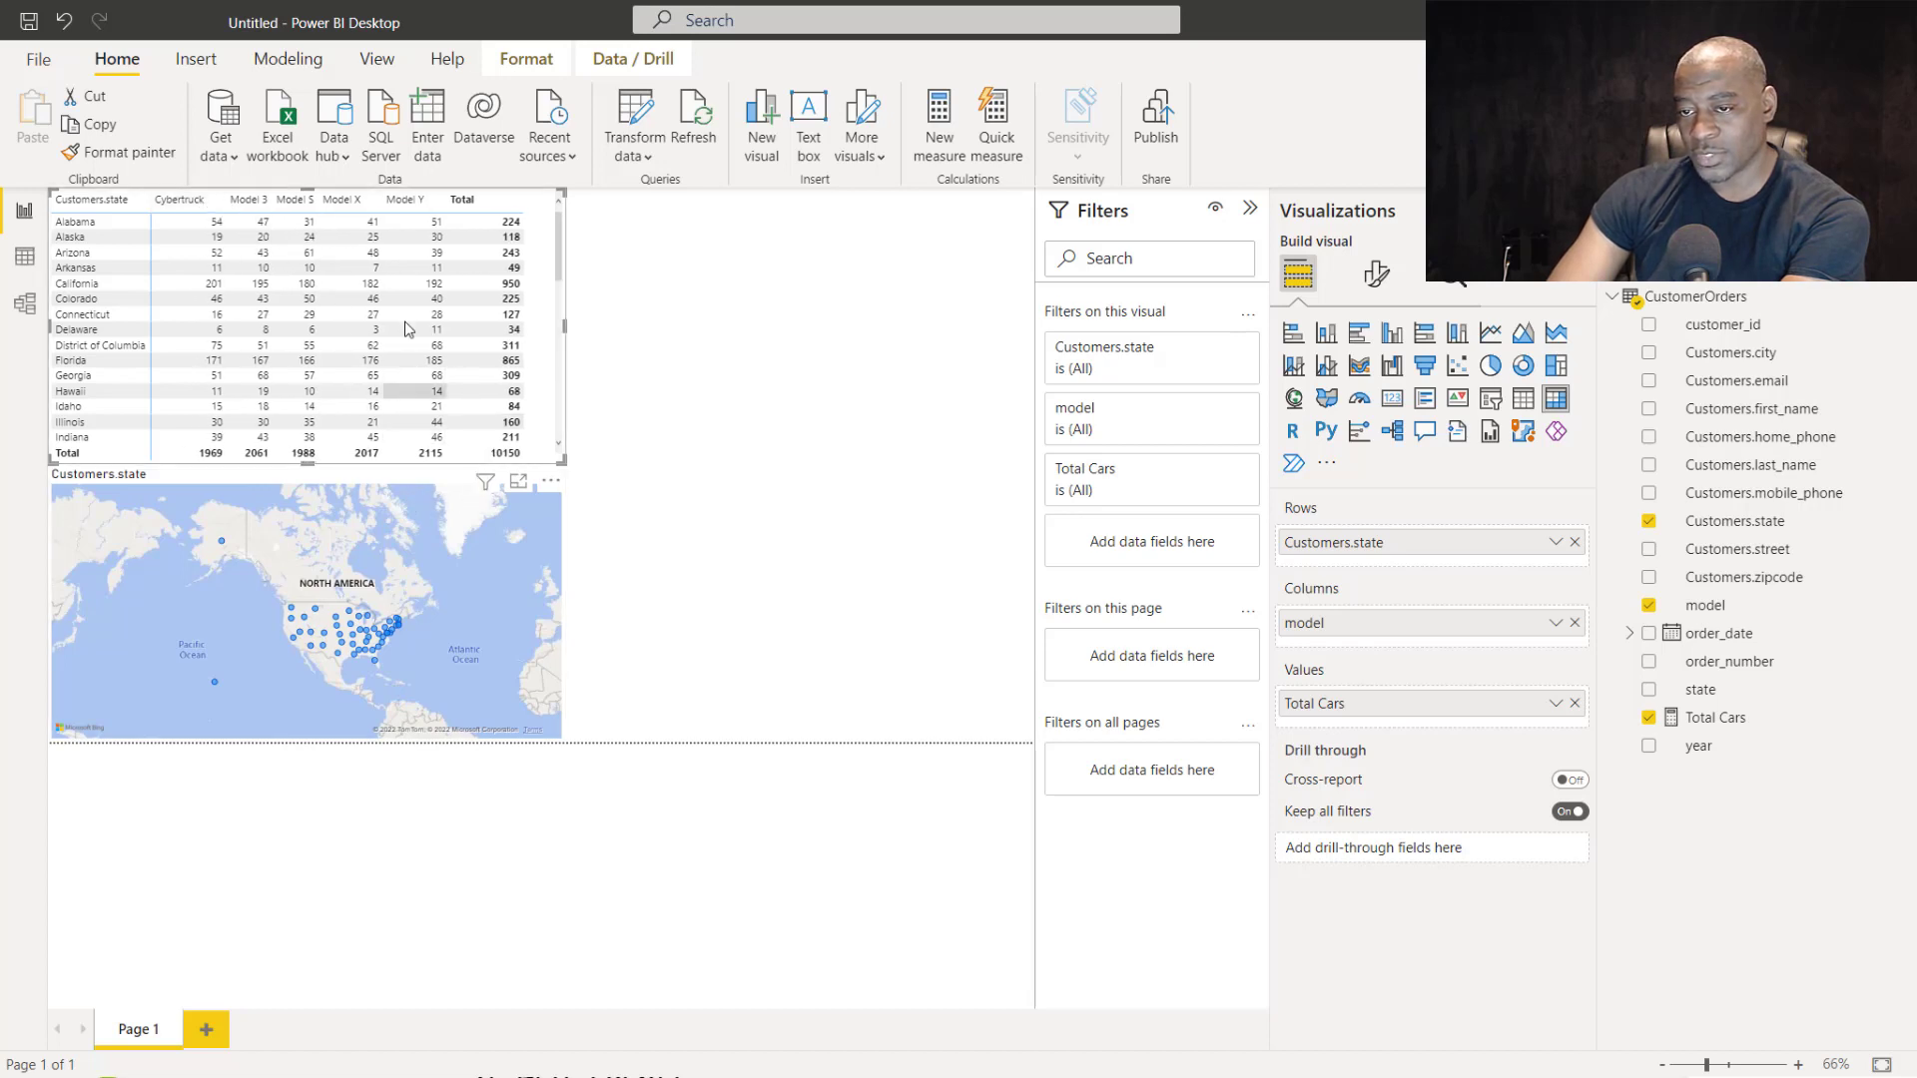
click(676, 505)
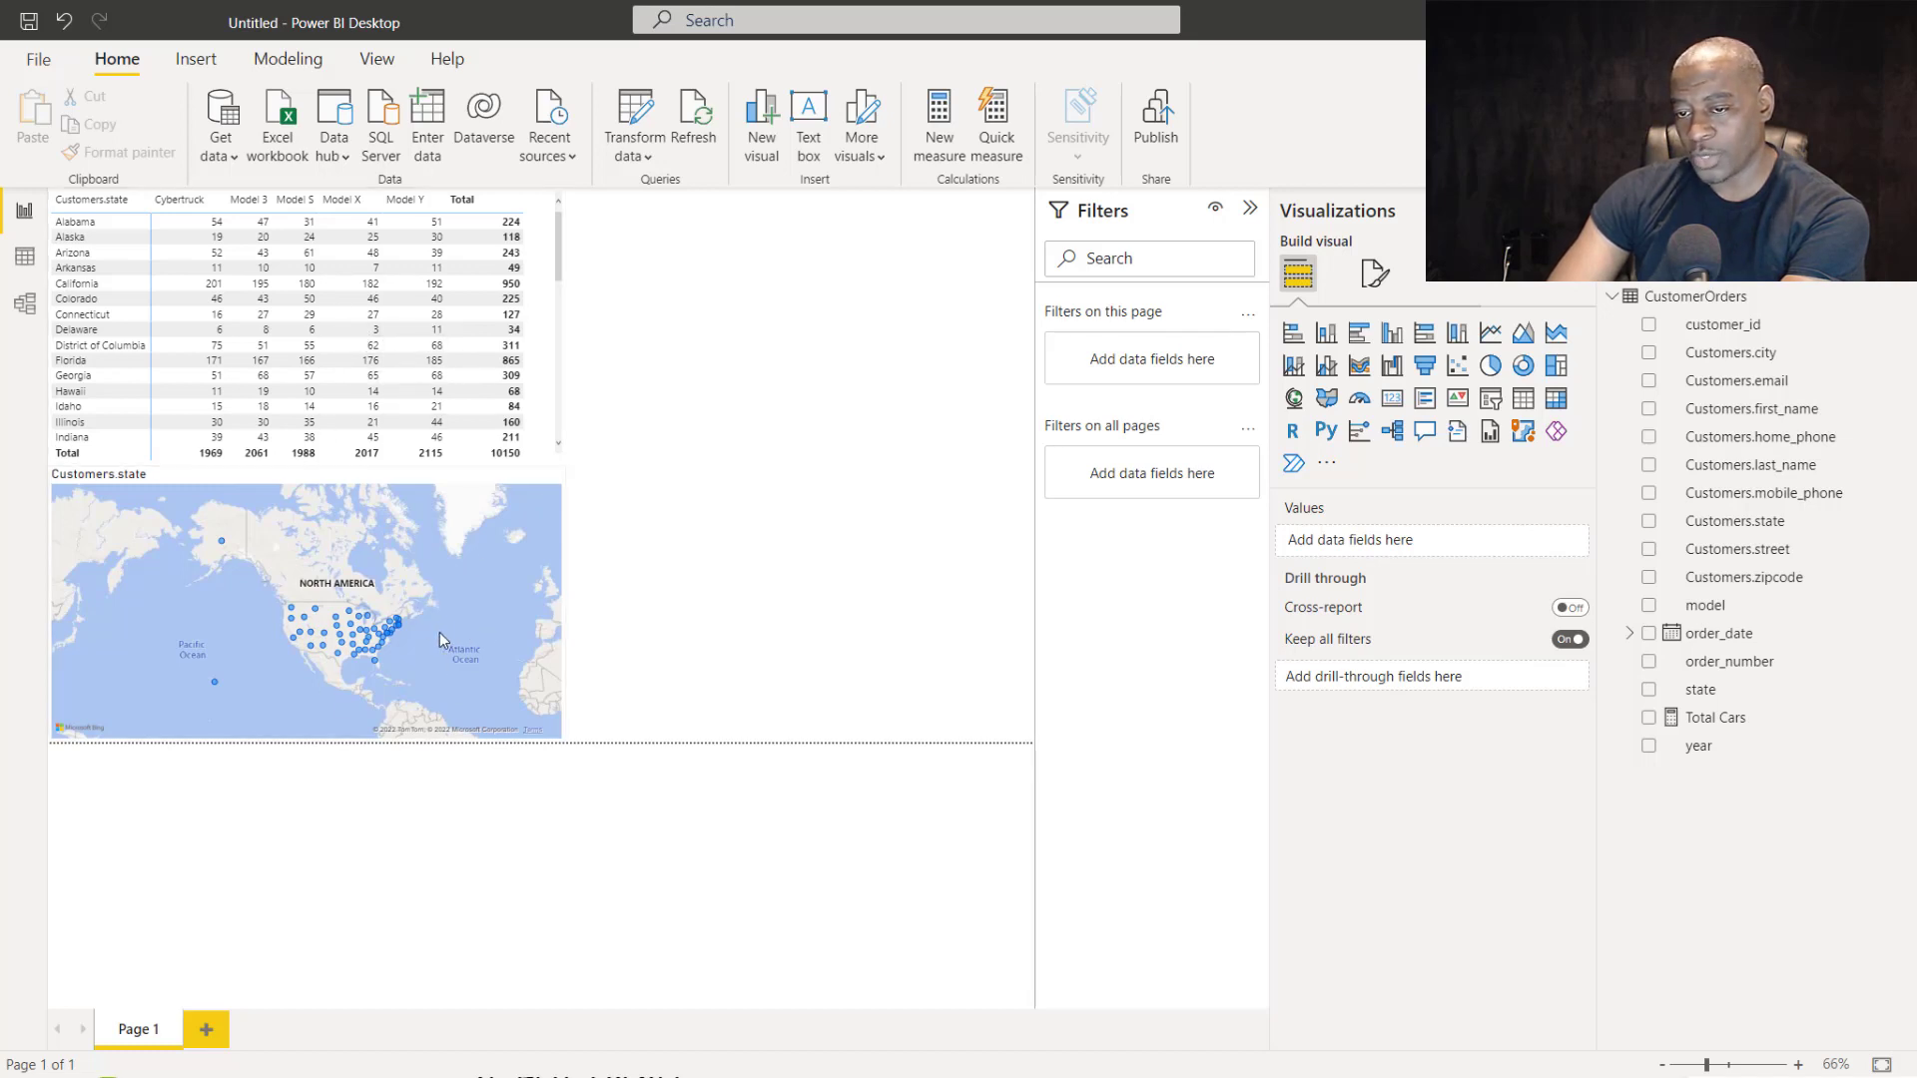
Cross-filter the map by the Georgia row of the matrix and clear that selection again.
scroll(440, 639, up, 3)
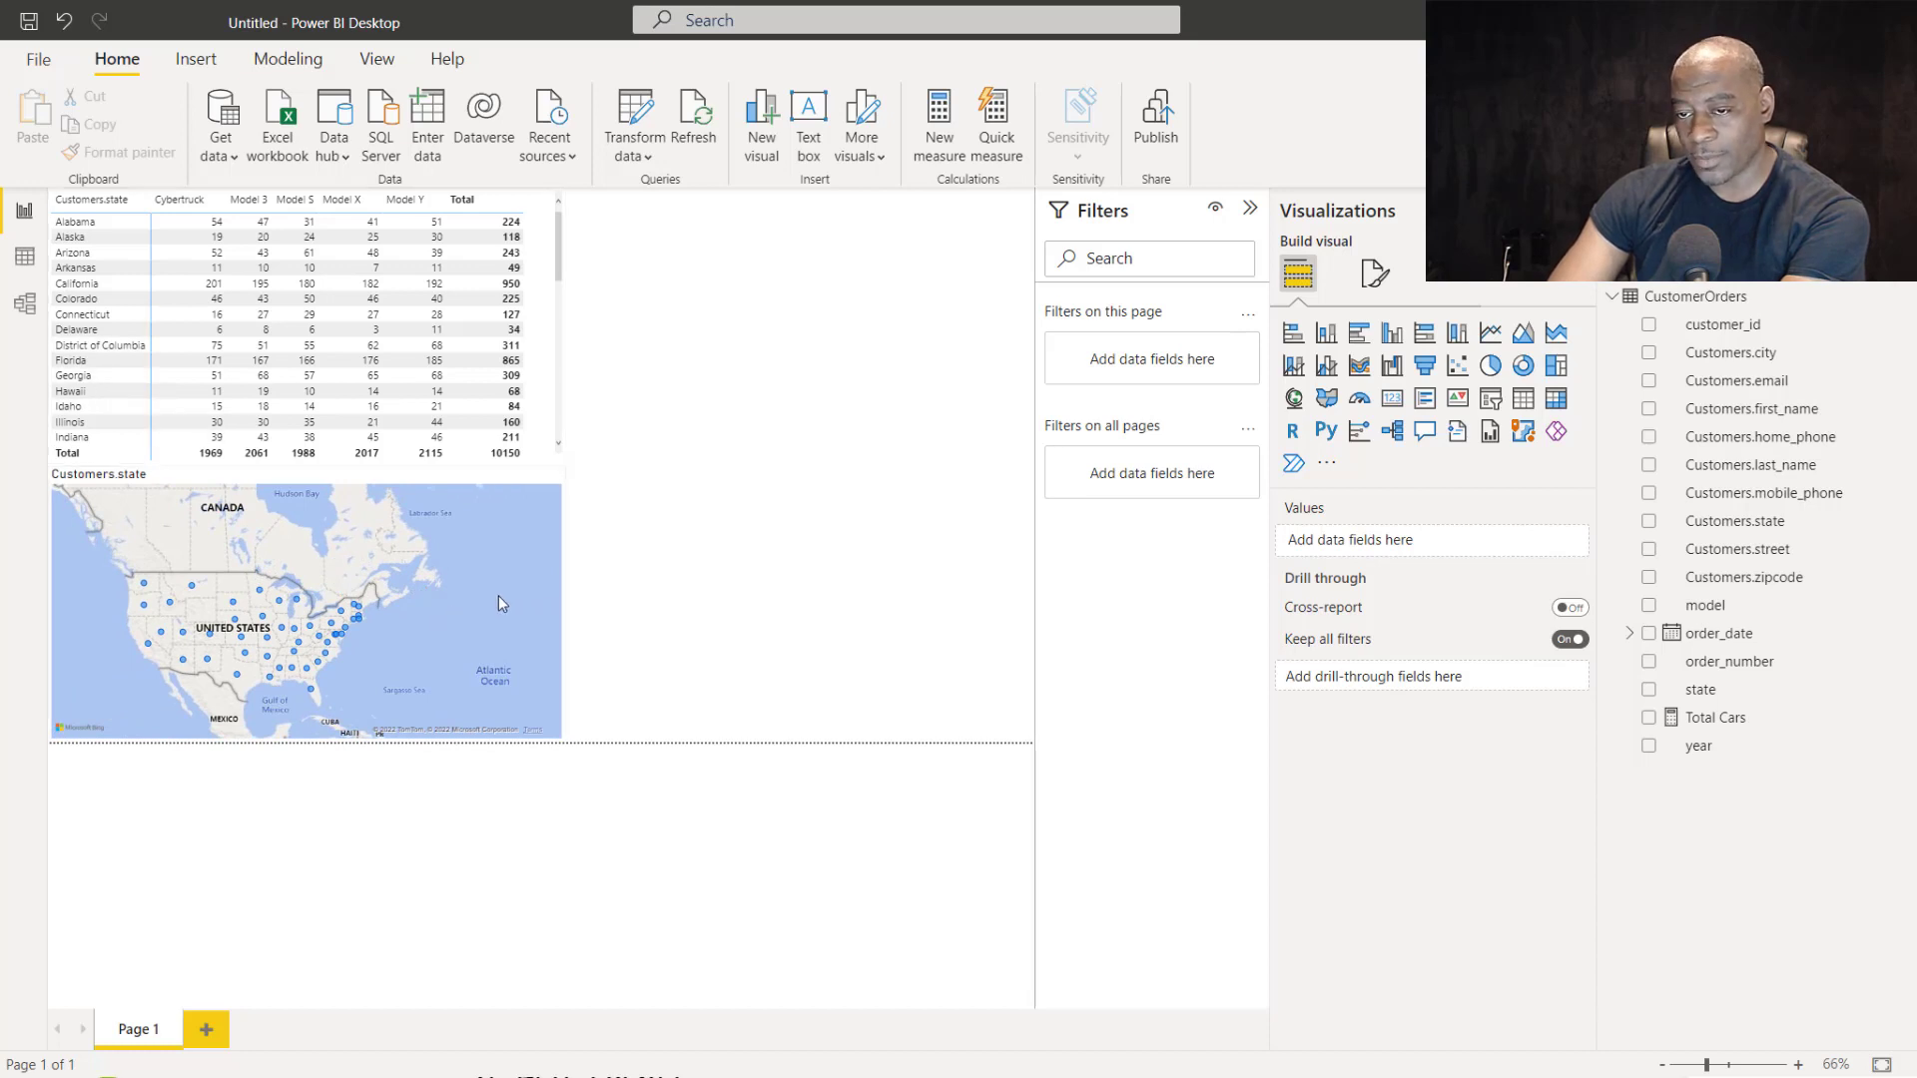
click(92, 379)
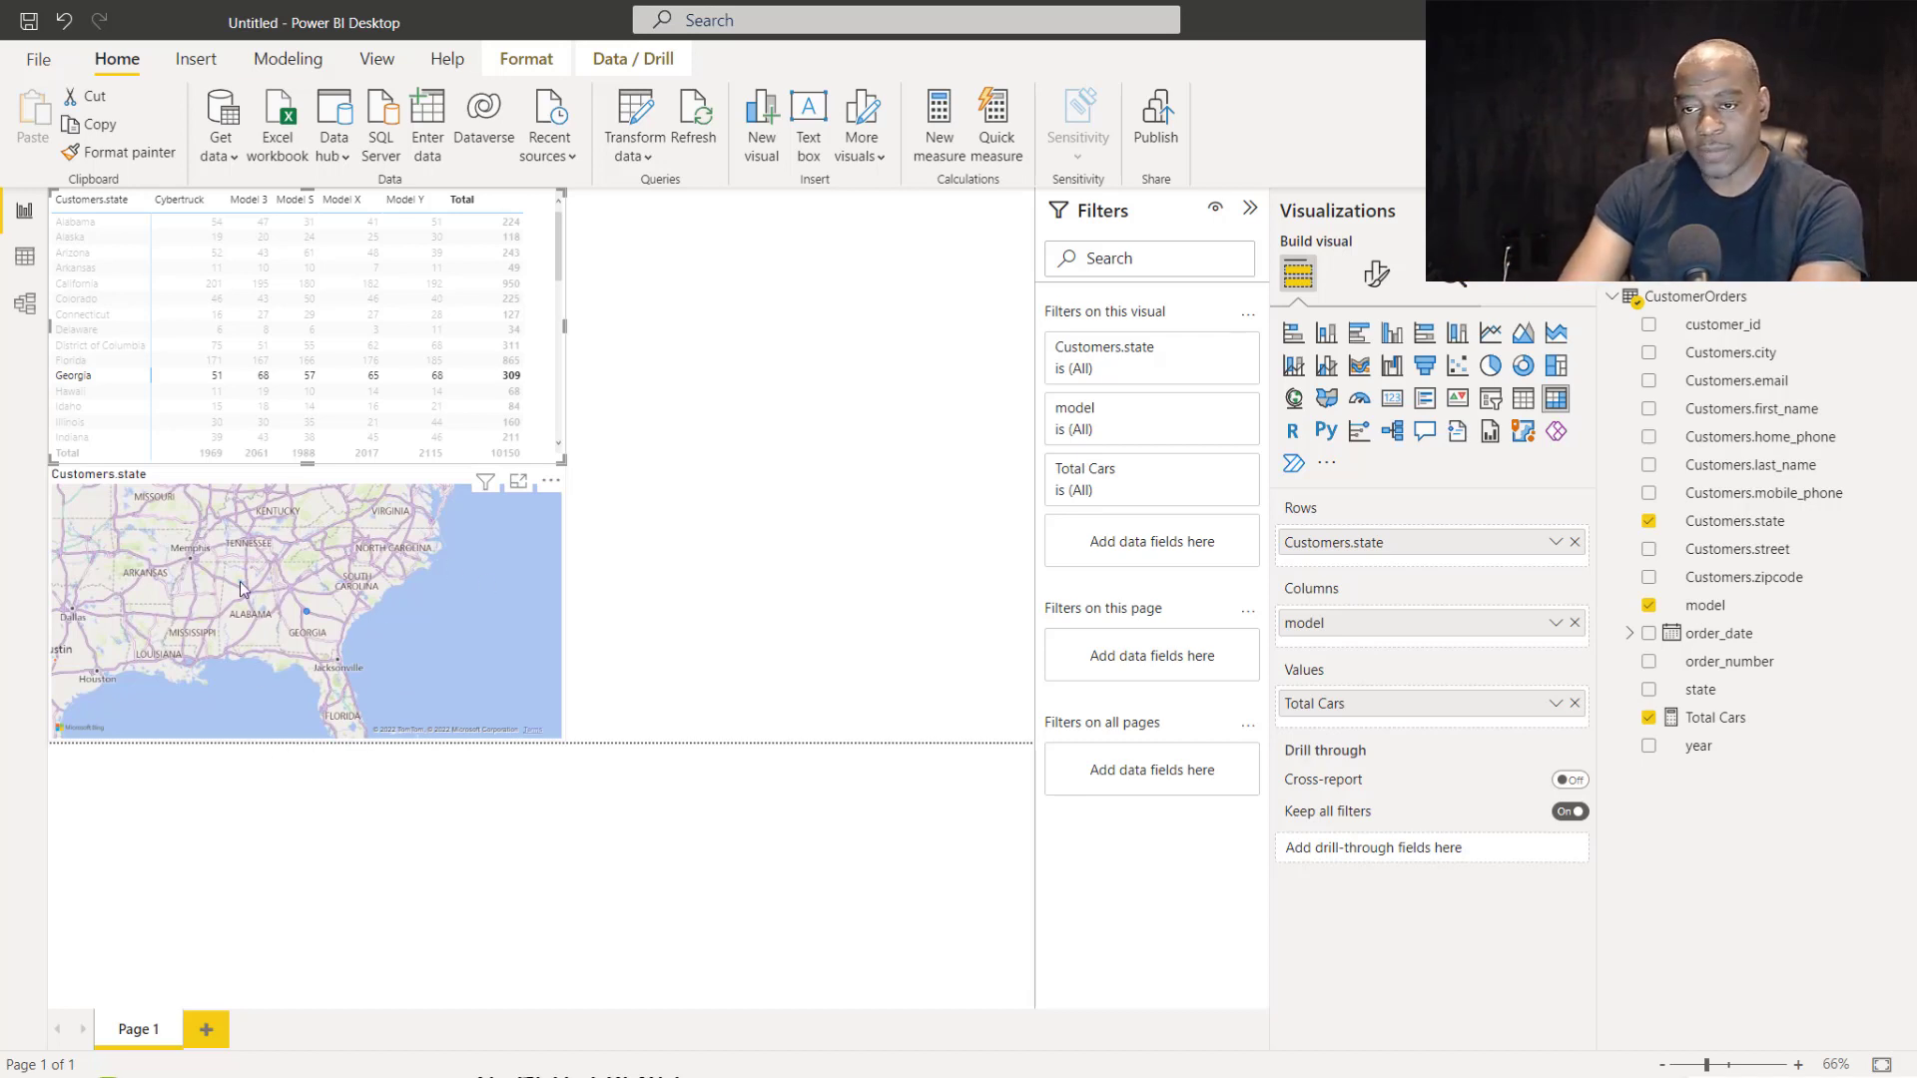
click(113, 377)
Filter the matrix by Ohio from the state map, review its car counts, and clear the filter.
scroll(455, 647, up, 2)
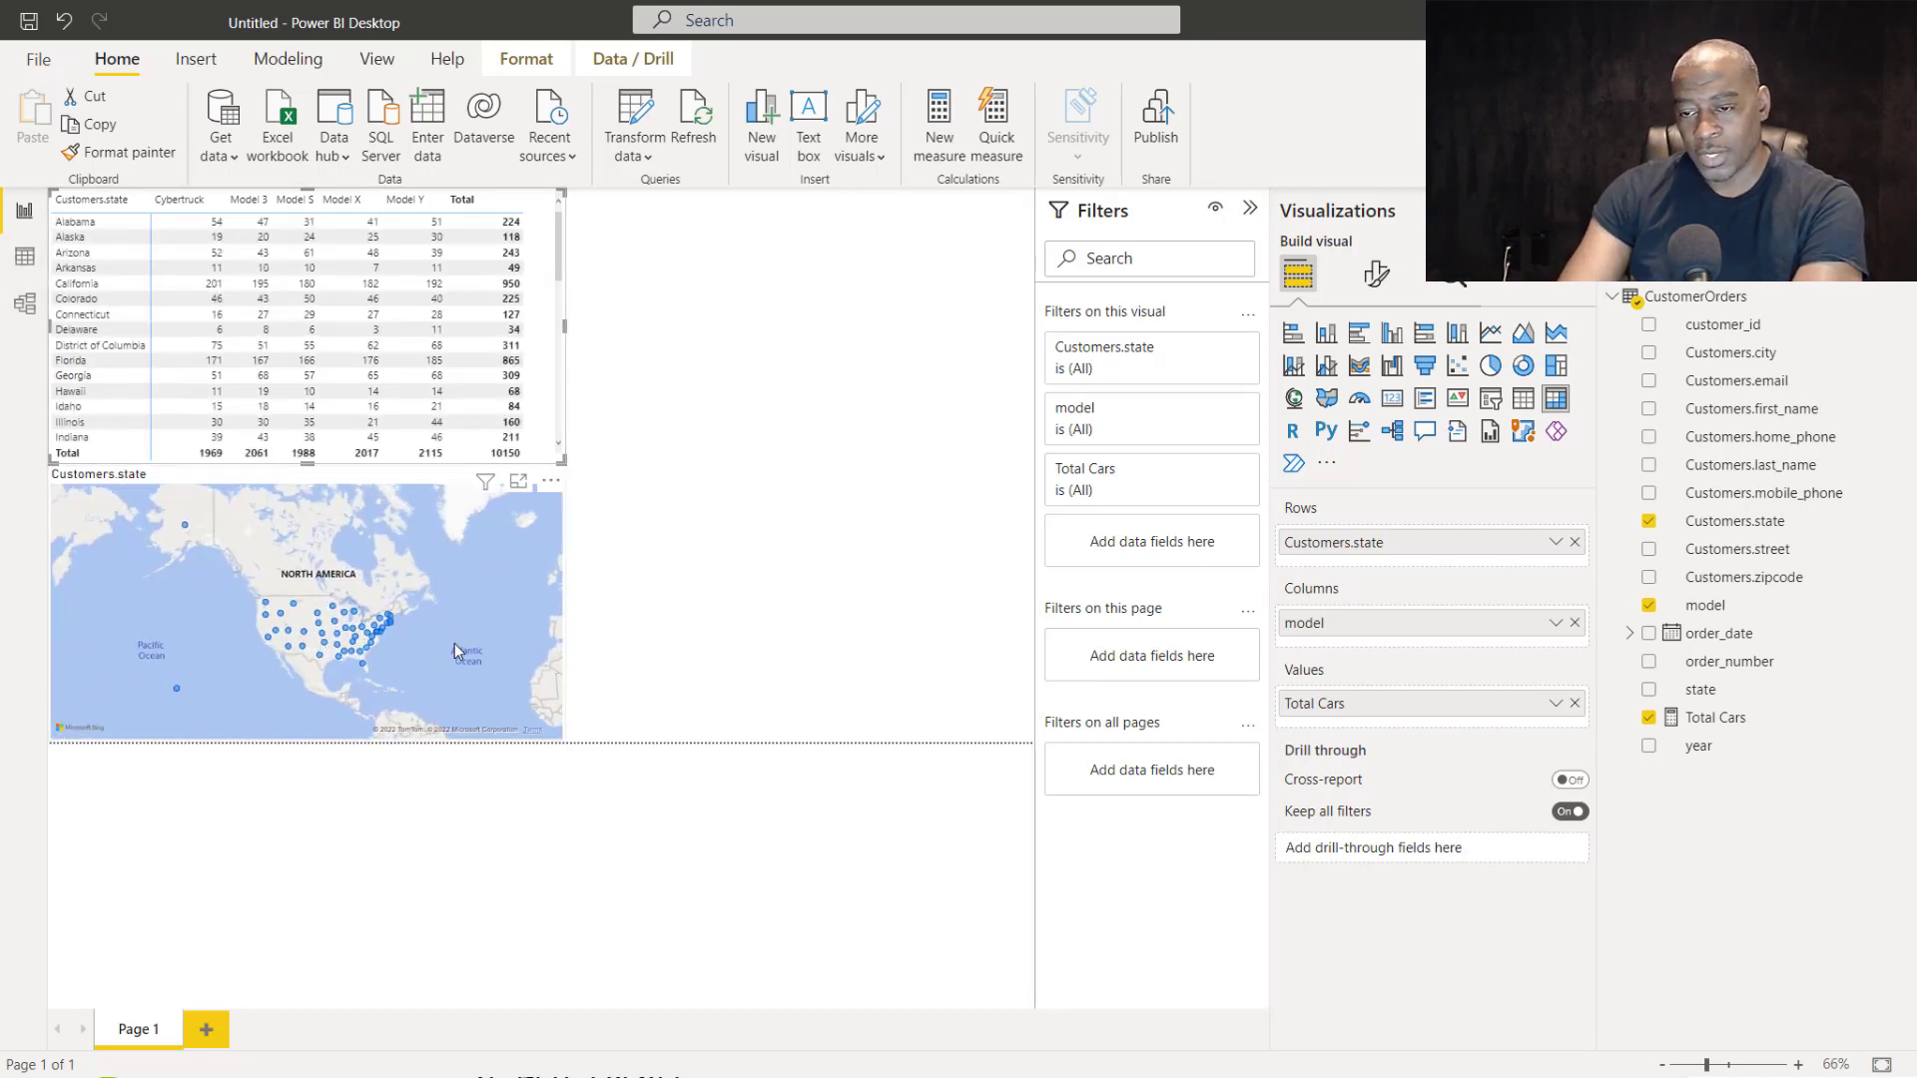
scroll(470, 646, up, 1)
drag(124, 611, 653, 651)
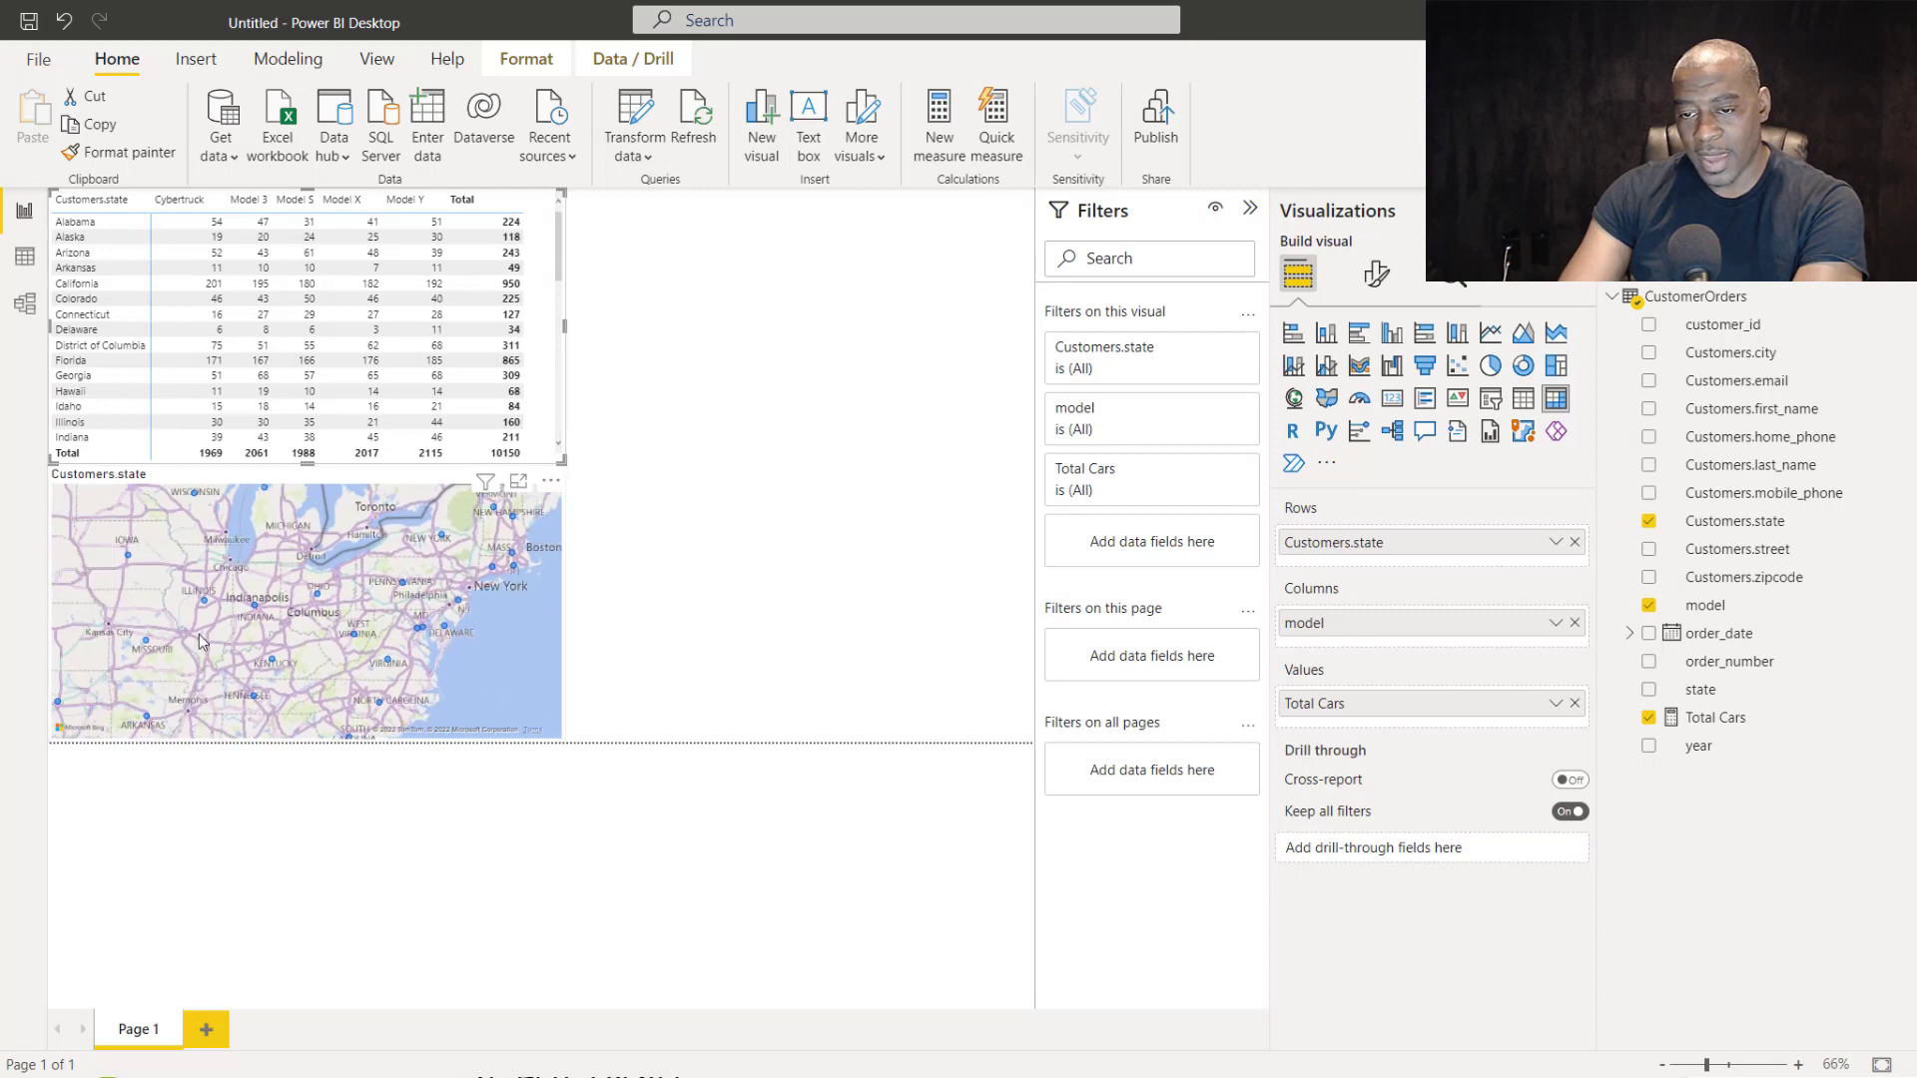
drag(201, 634, 285, 621)
click(286, 627)
scroll(401, 637, up, 3)
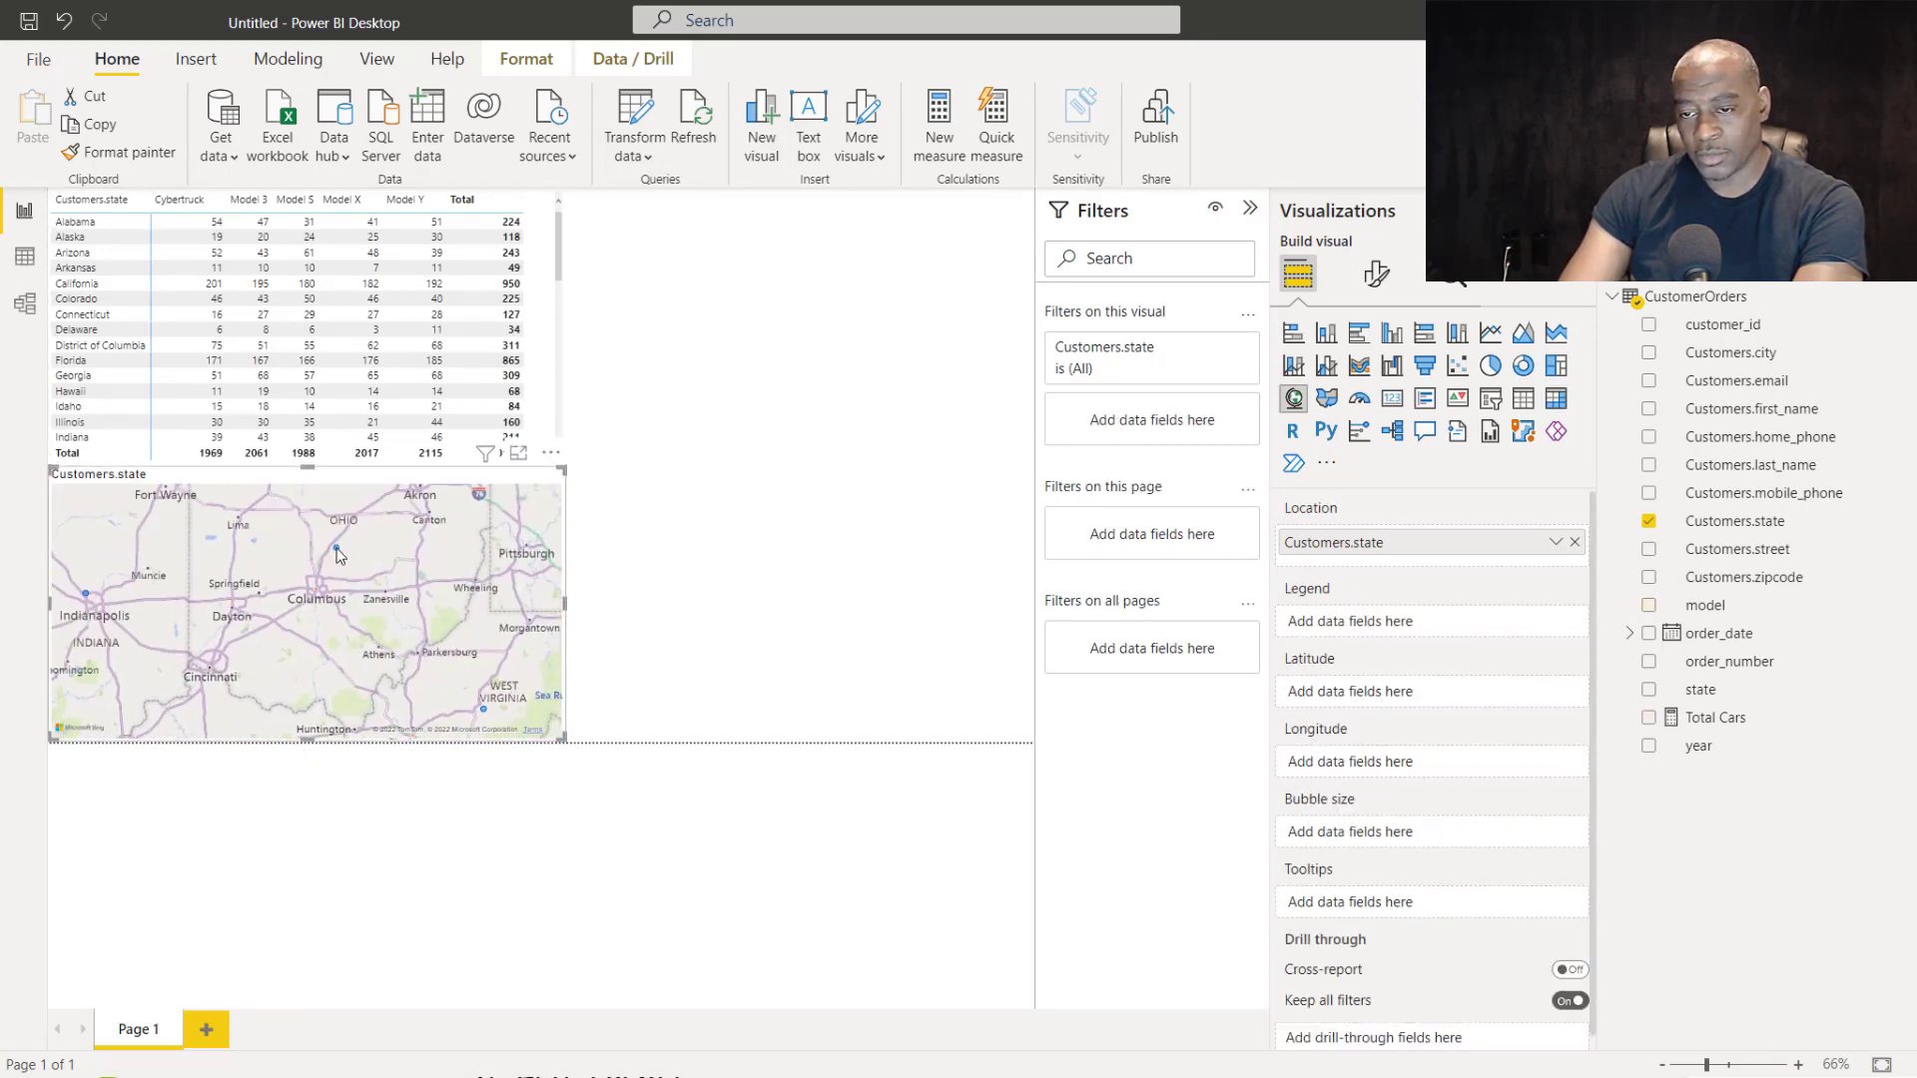
click(336, 549)
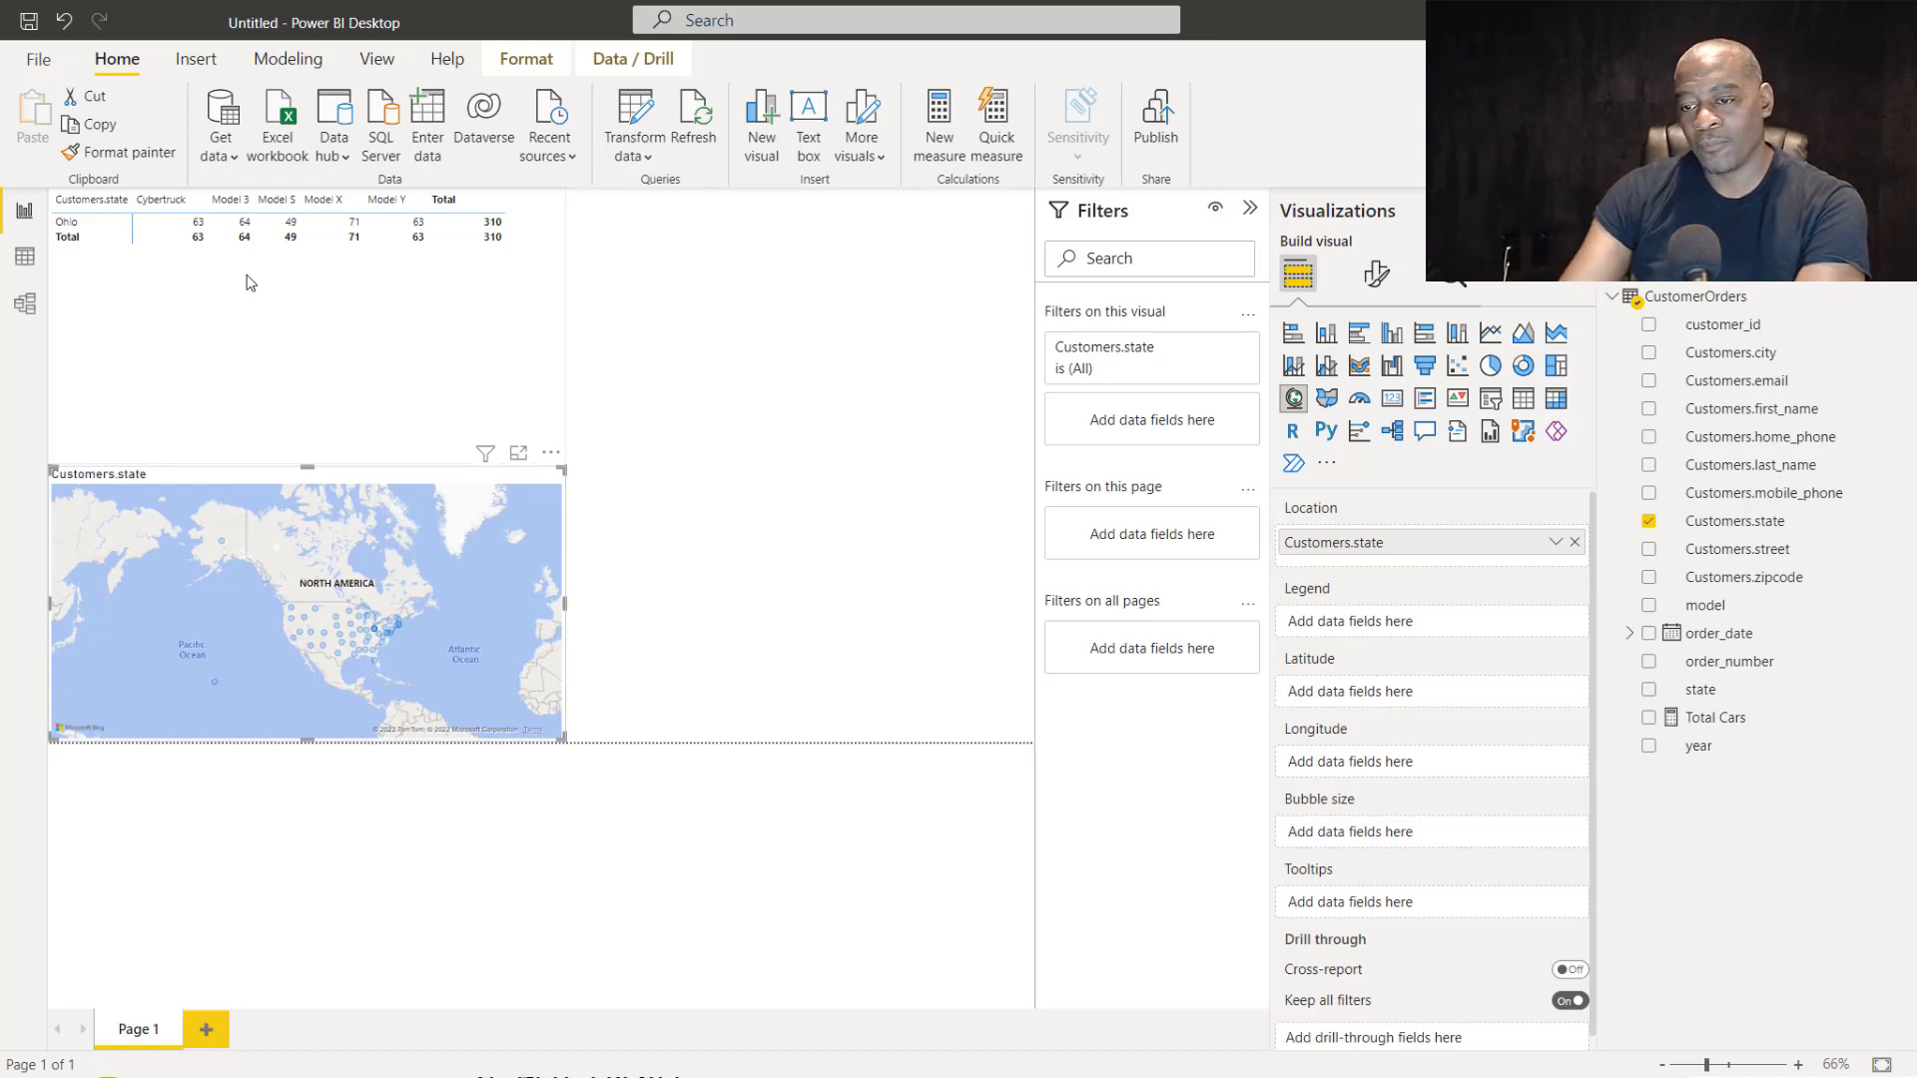
click(503, 584)
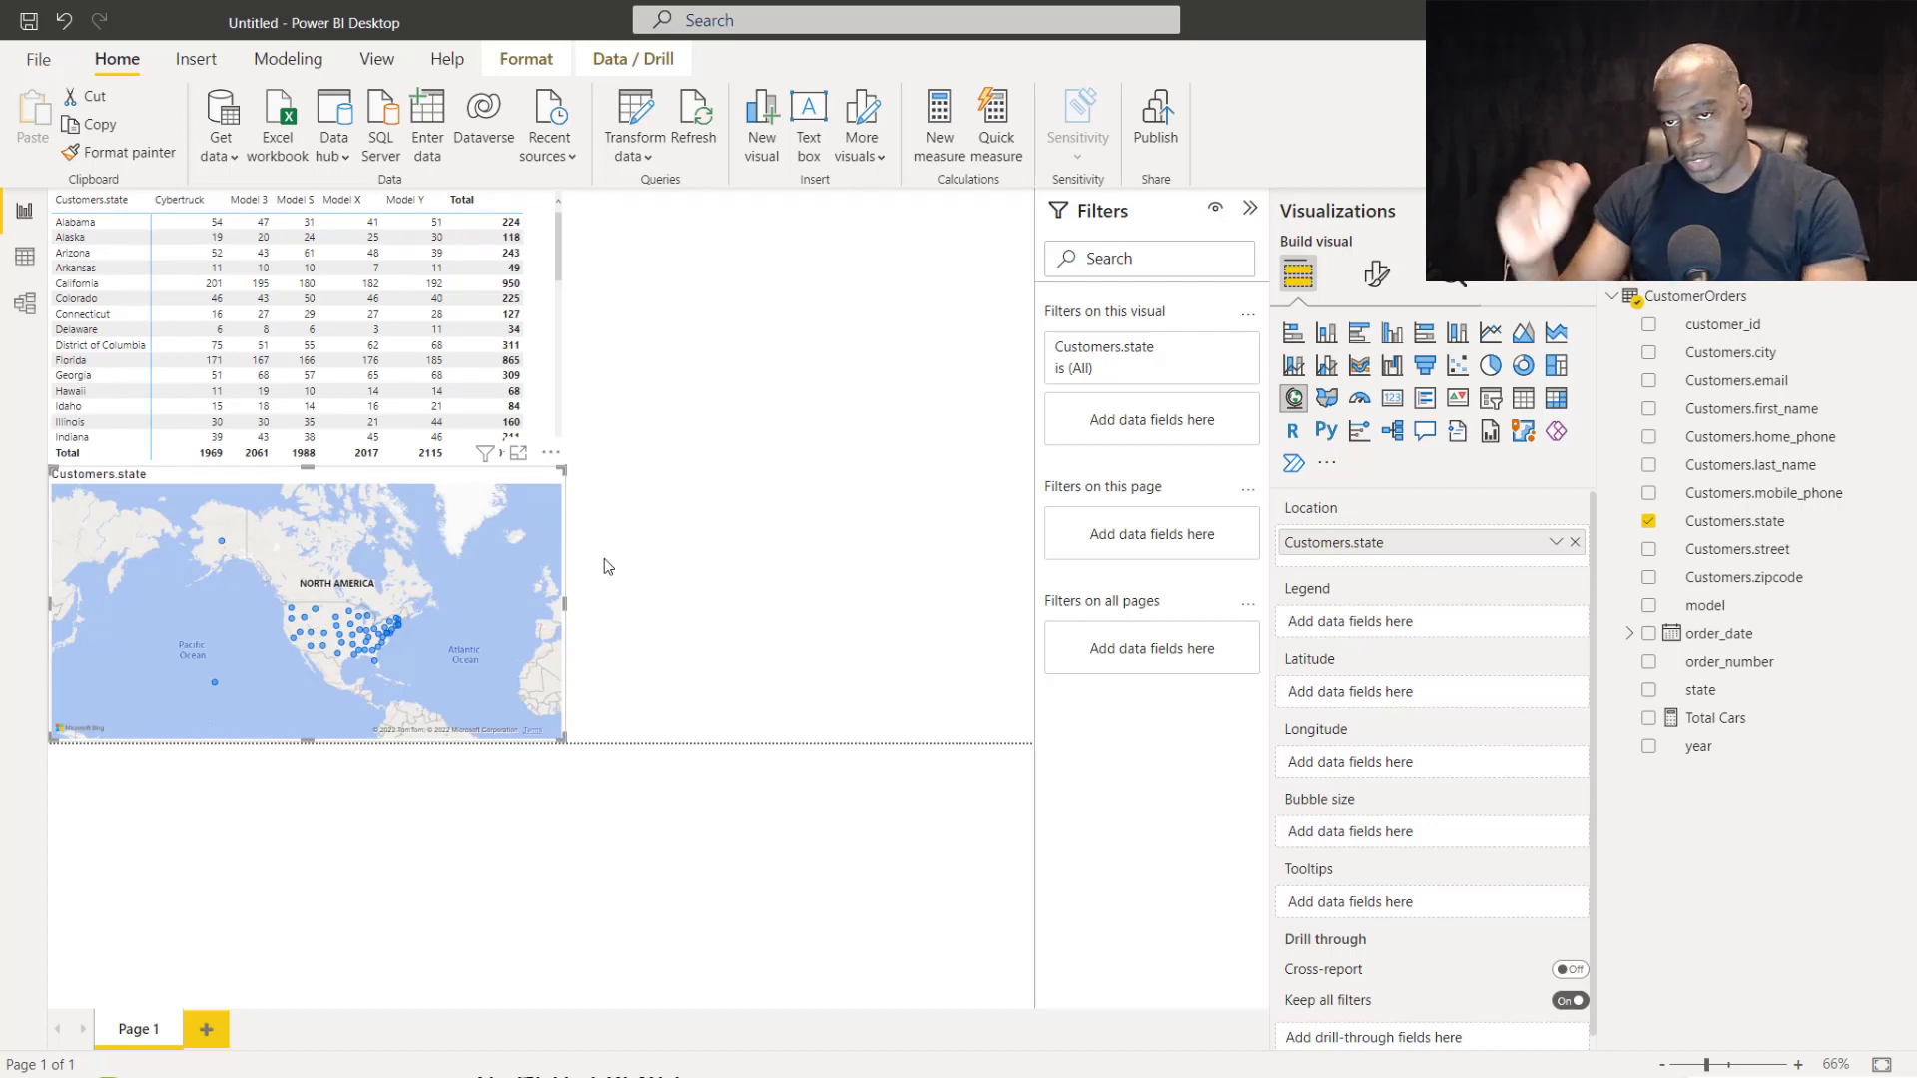
Highlight the Model 3 column across all states and the Colorado count for Model X in the matrix.
click(254, 201)
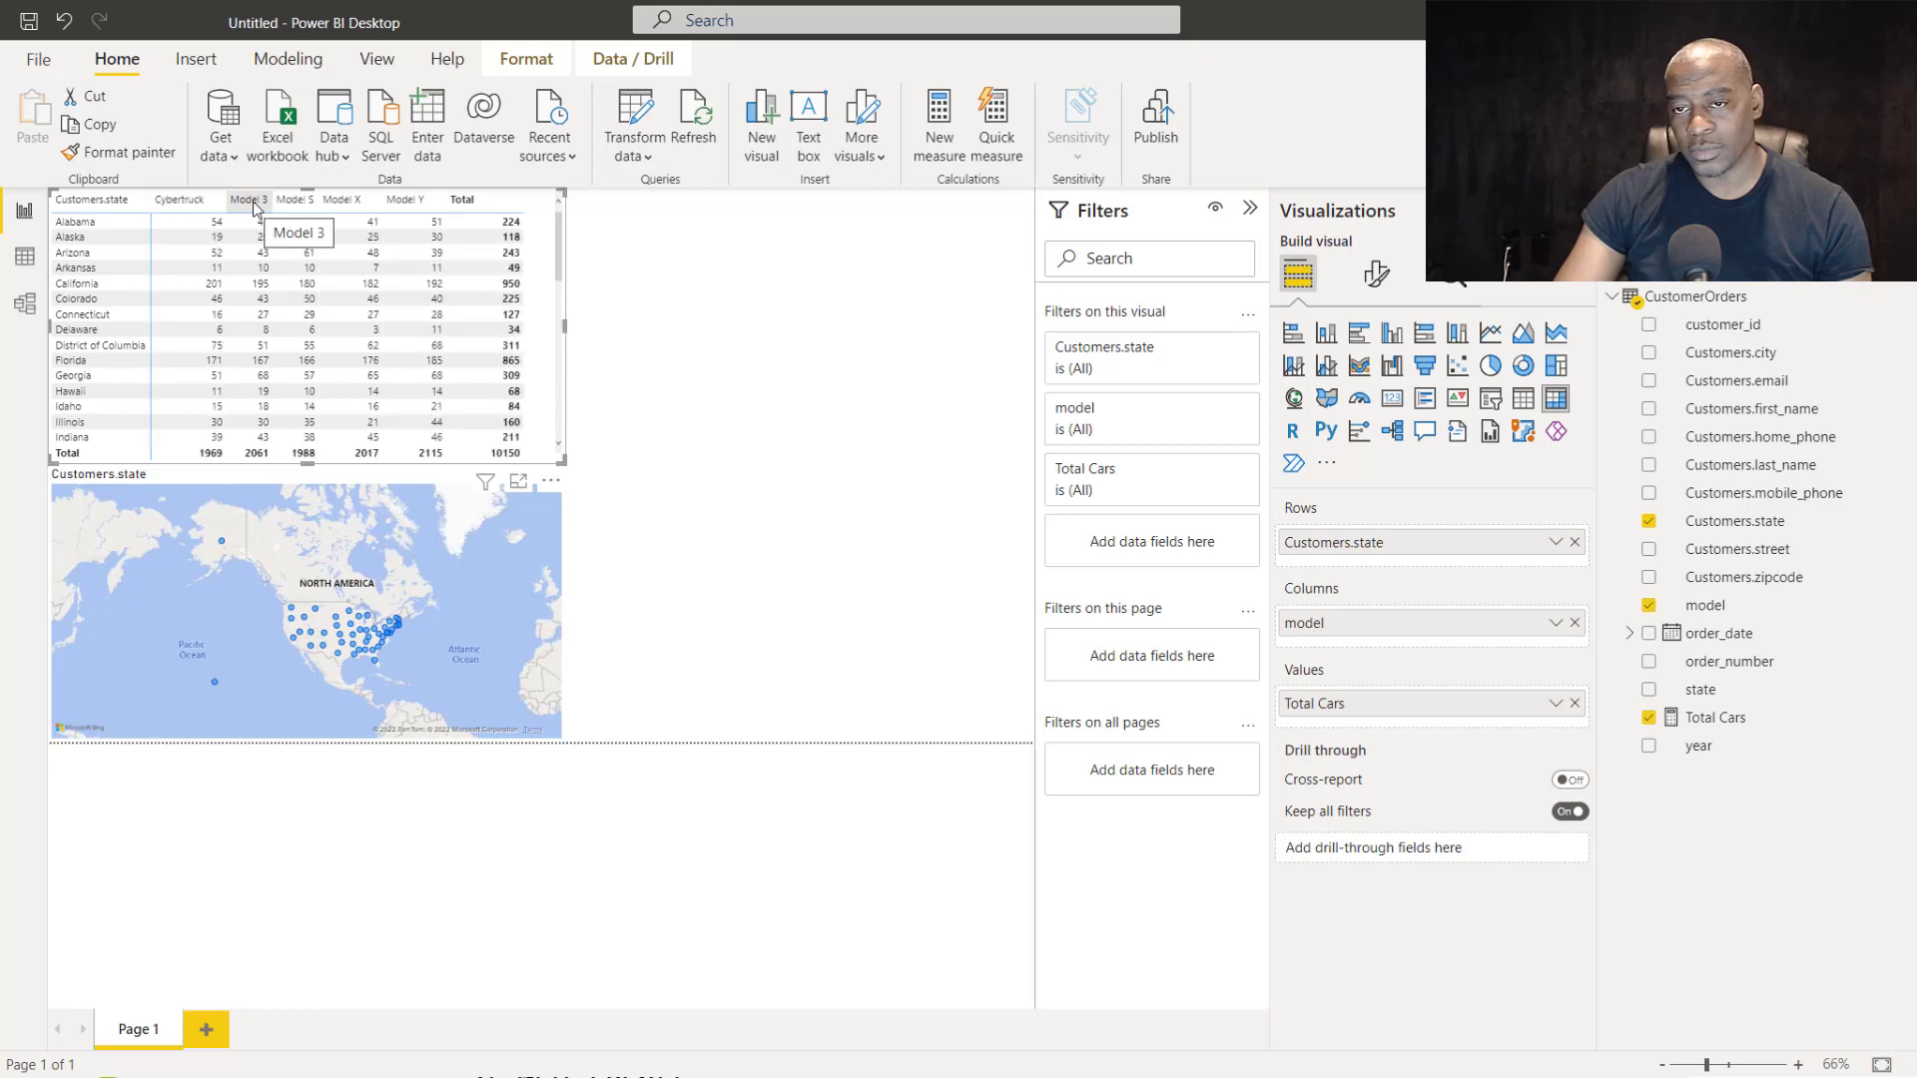
click(267, 205)
right_click(255, 207)
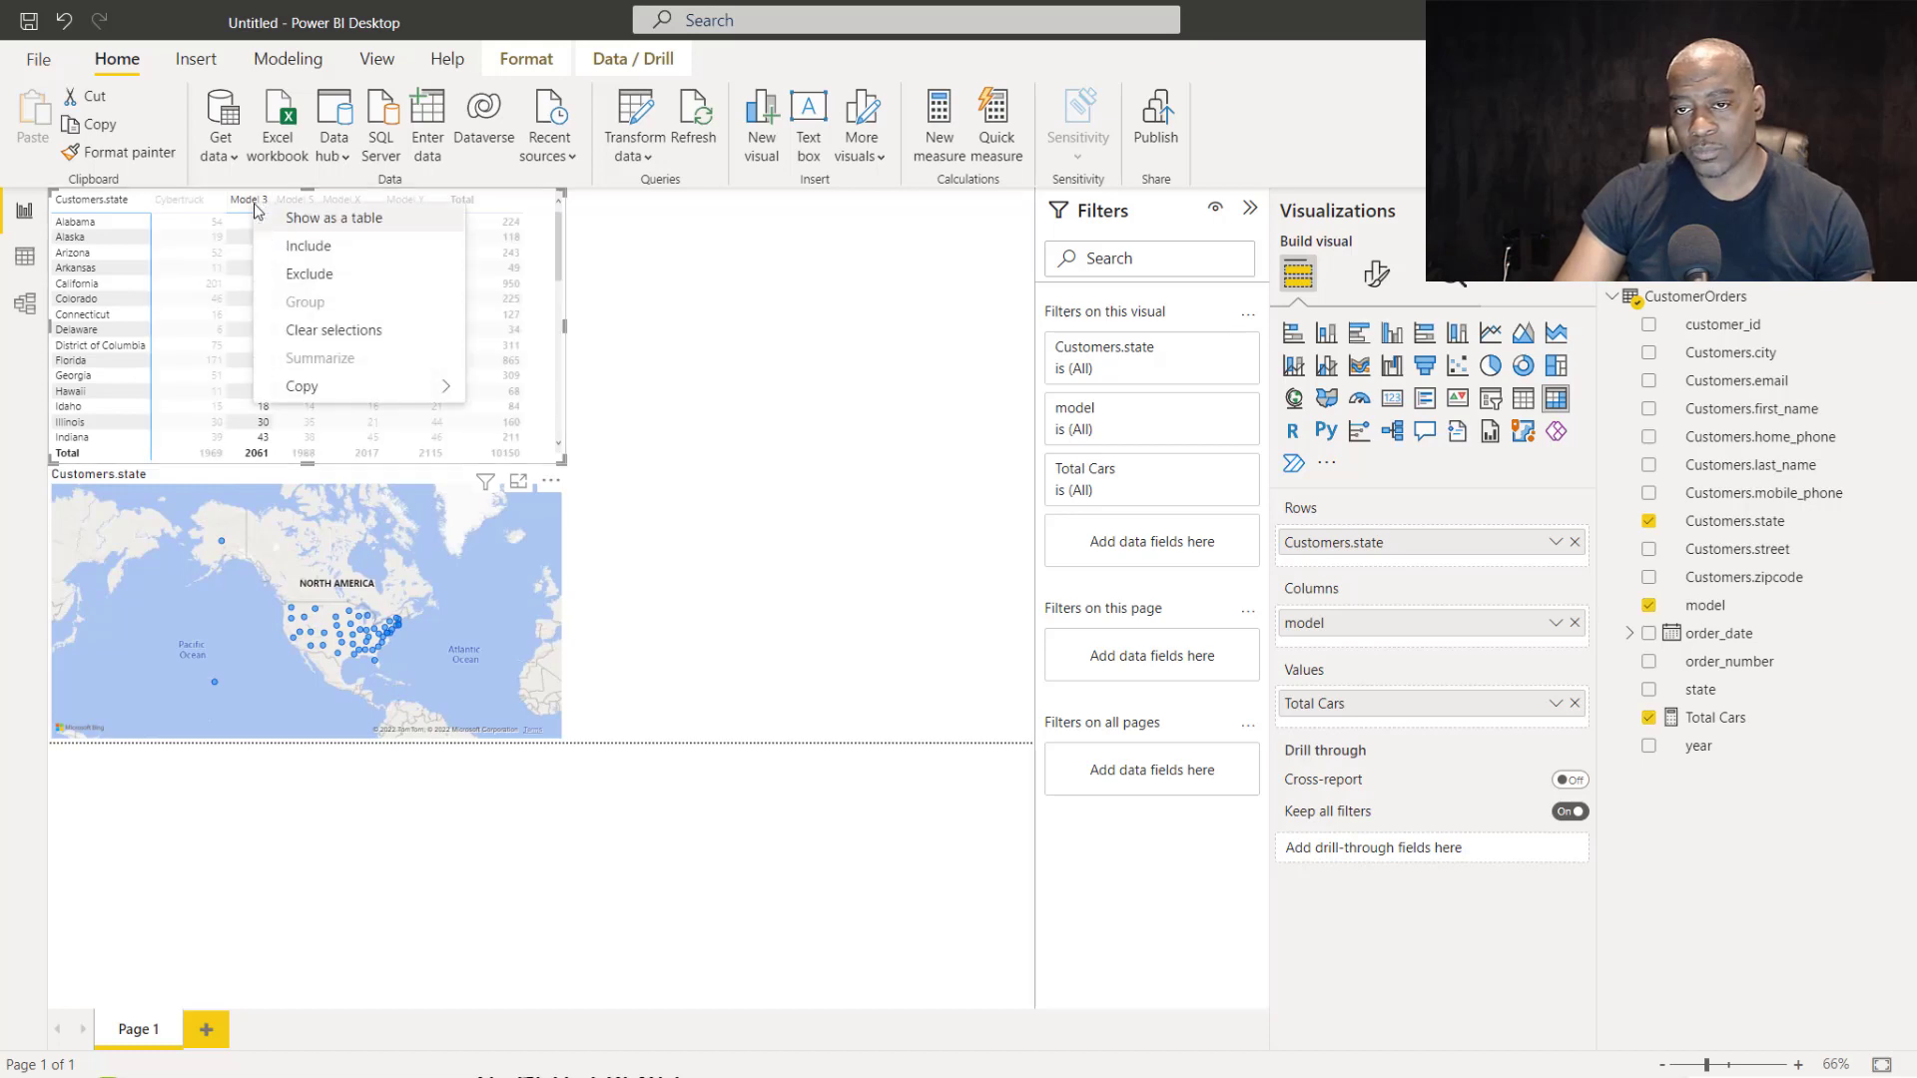
click(239, 207)
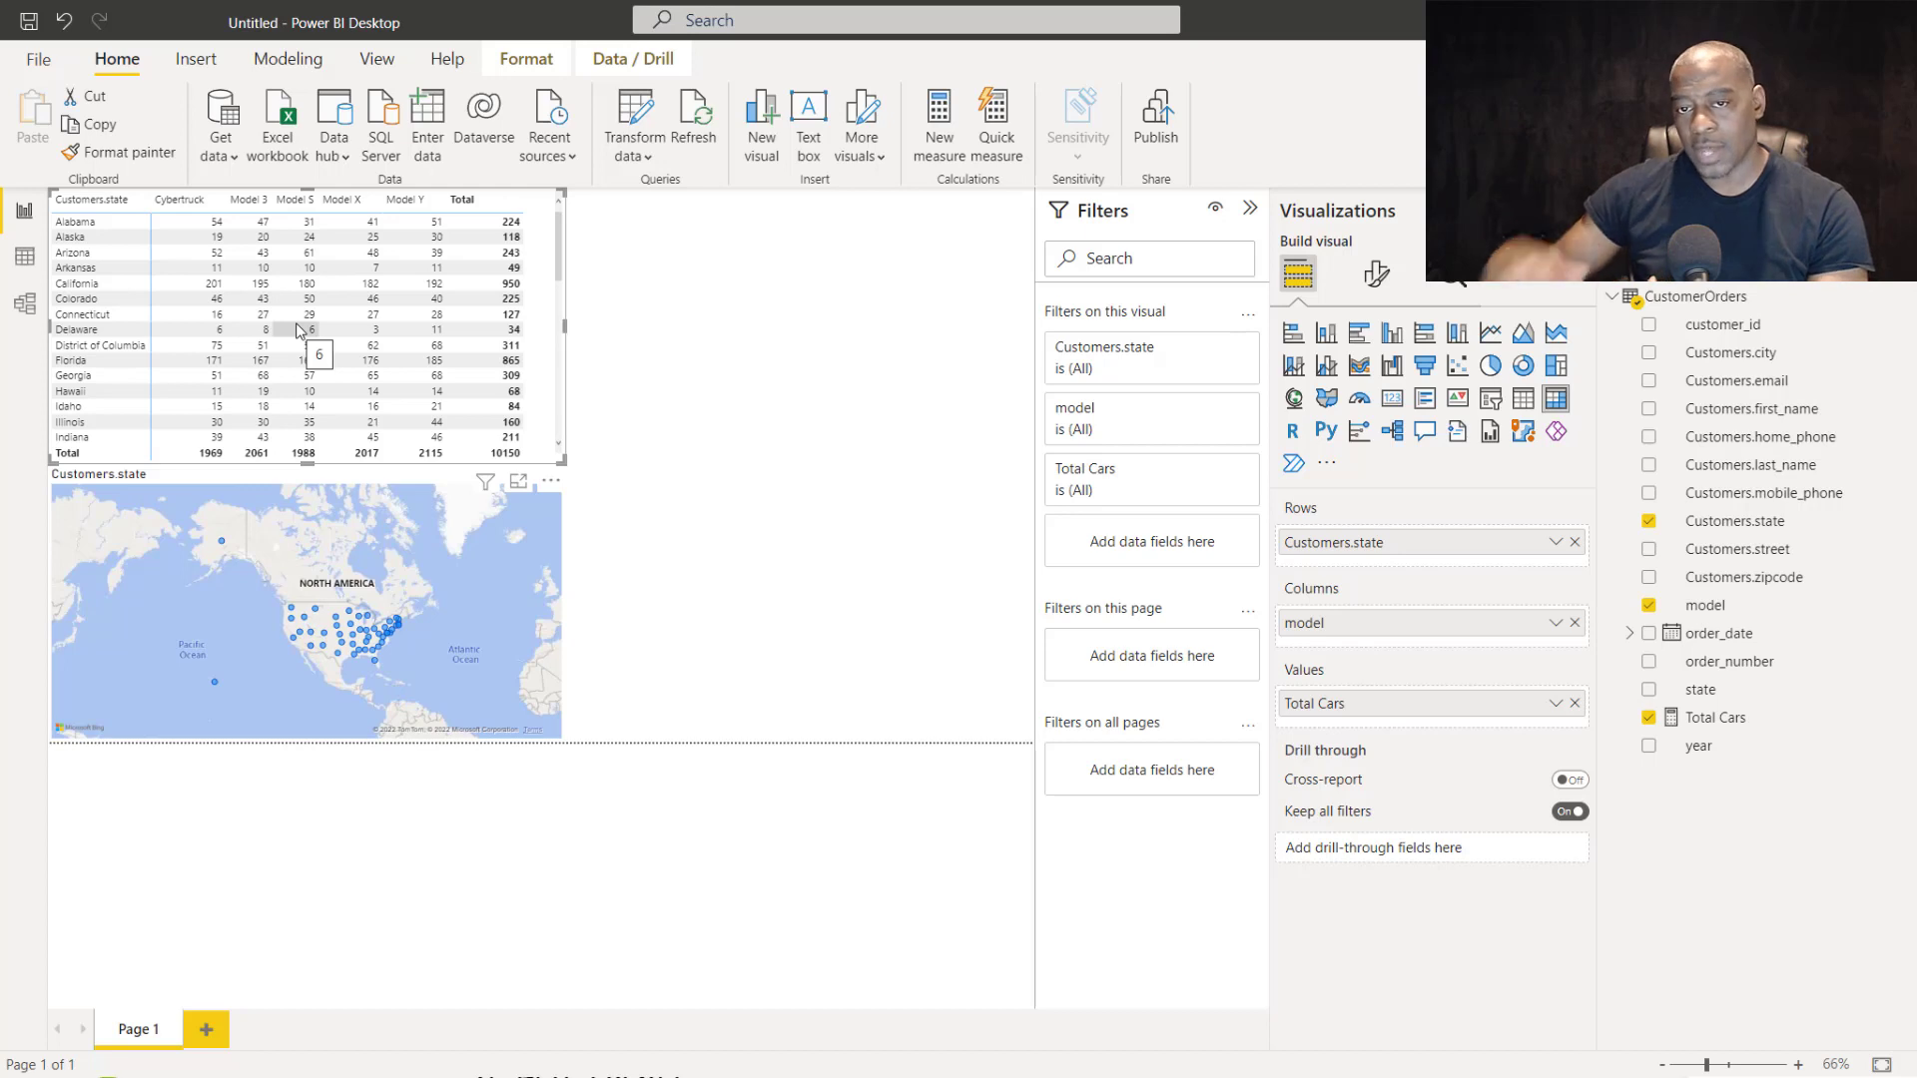
click(255, 200)
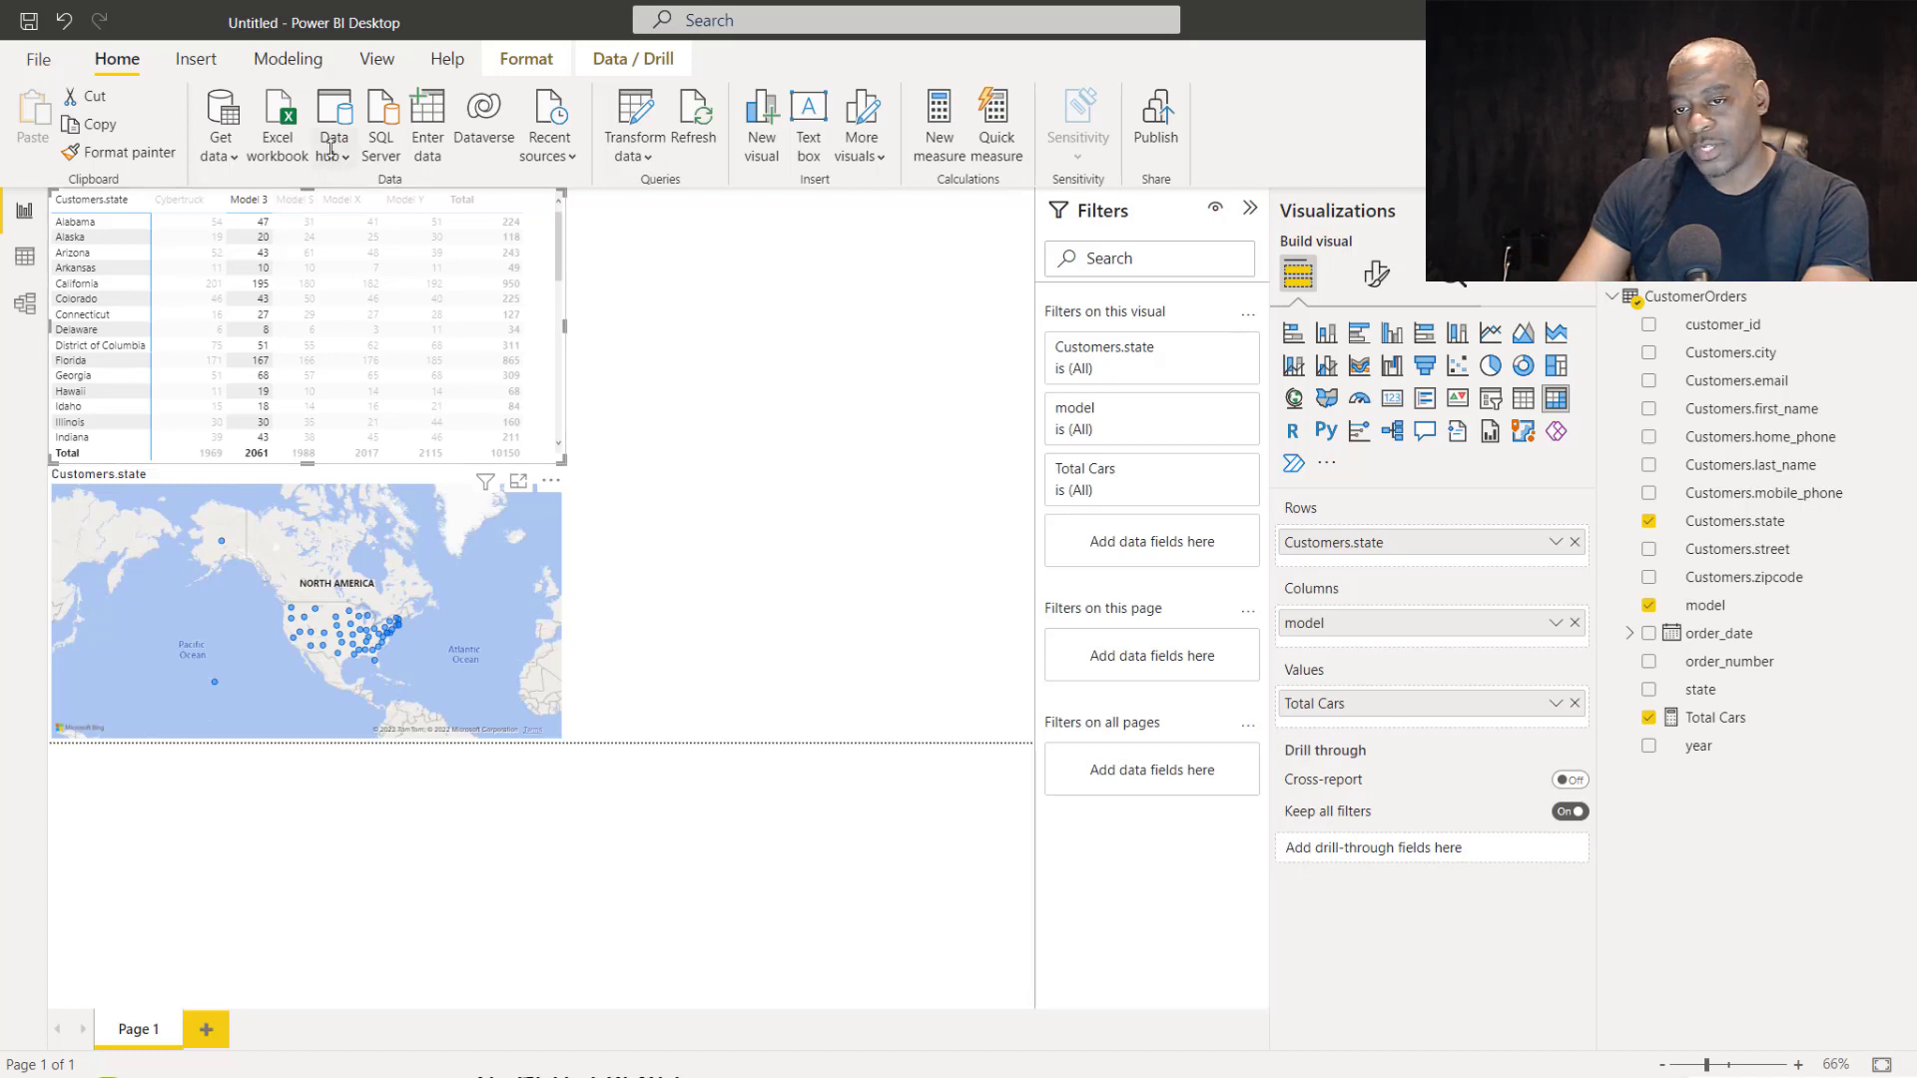
click(334, 299)
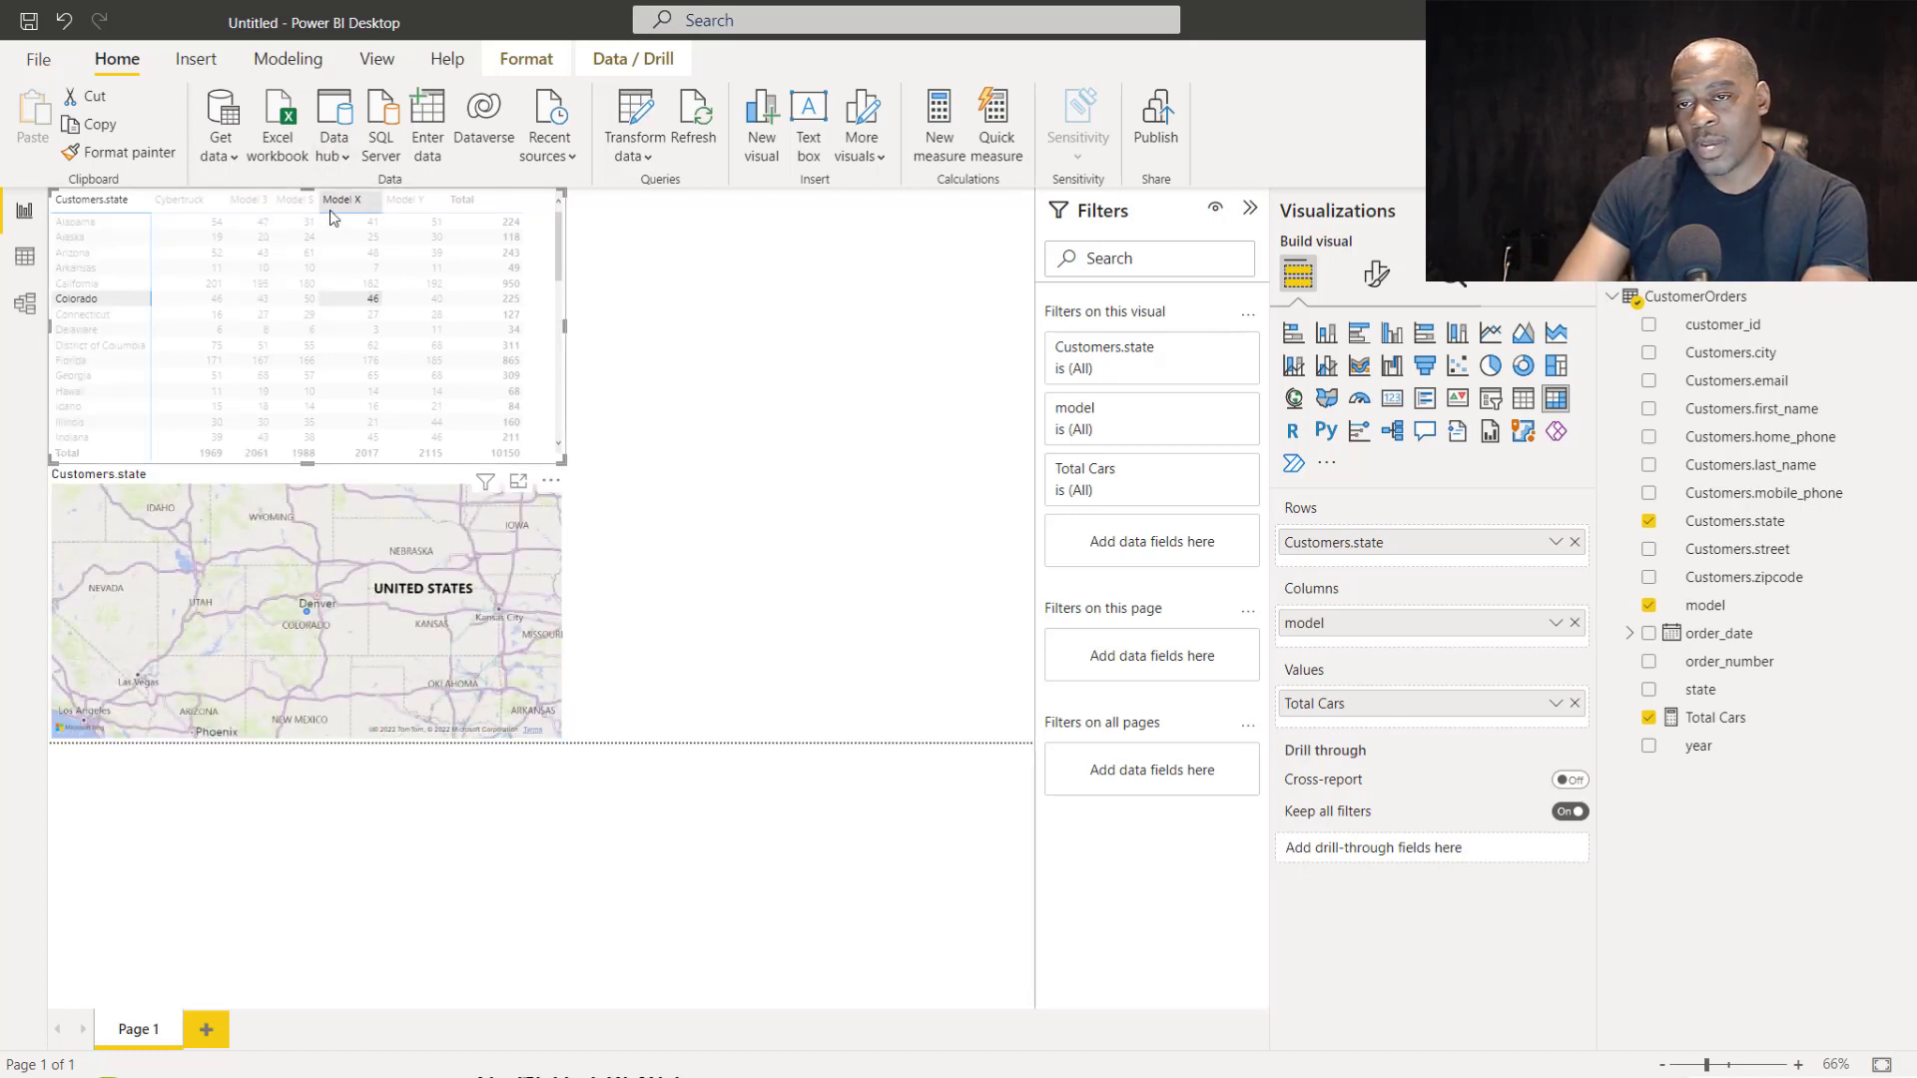
Select the Model X column in the matrix and sort the states by Total in ascending order.
click(355, 202)
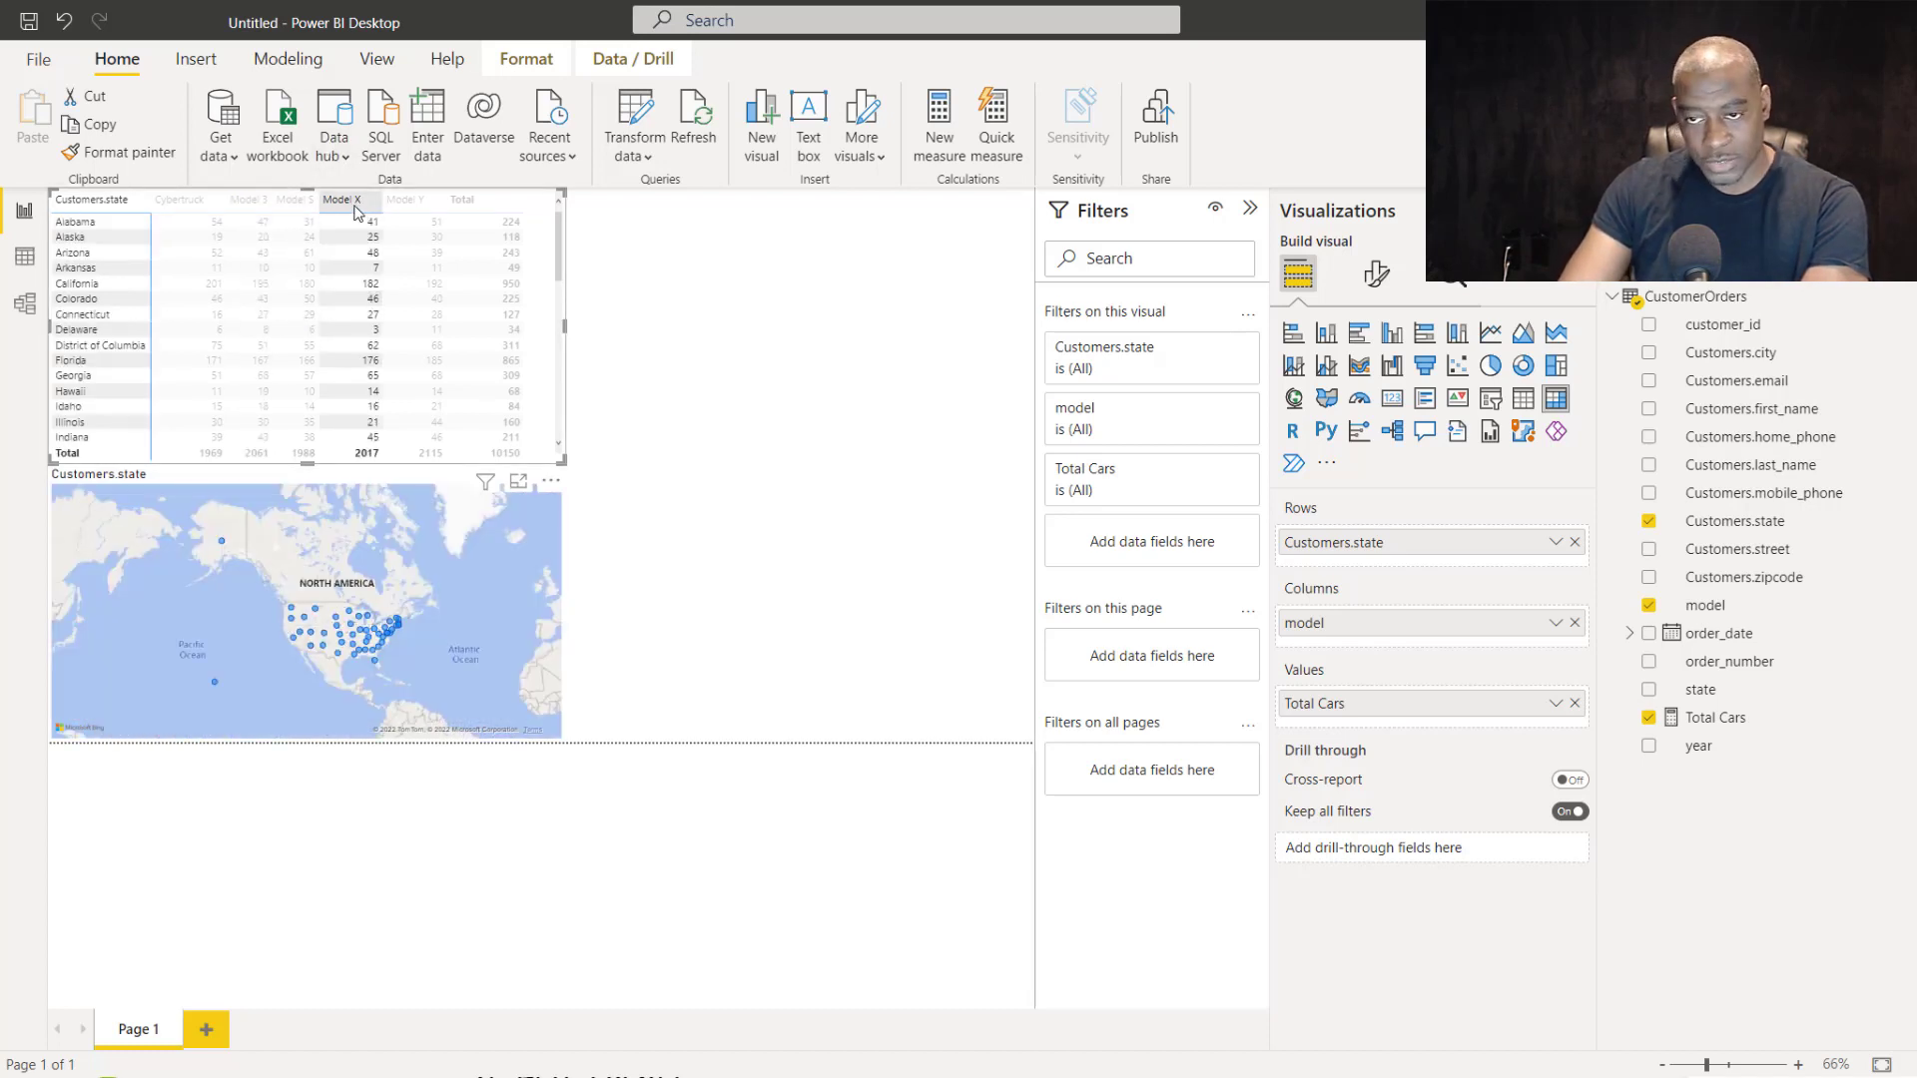
click(498, 204)
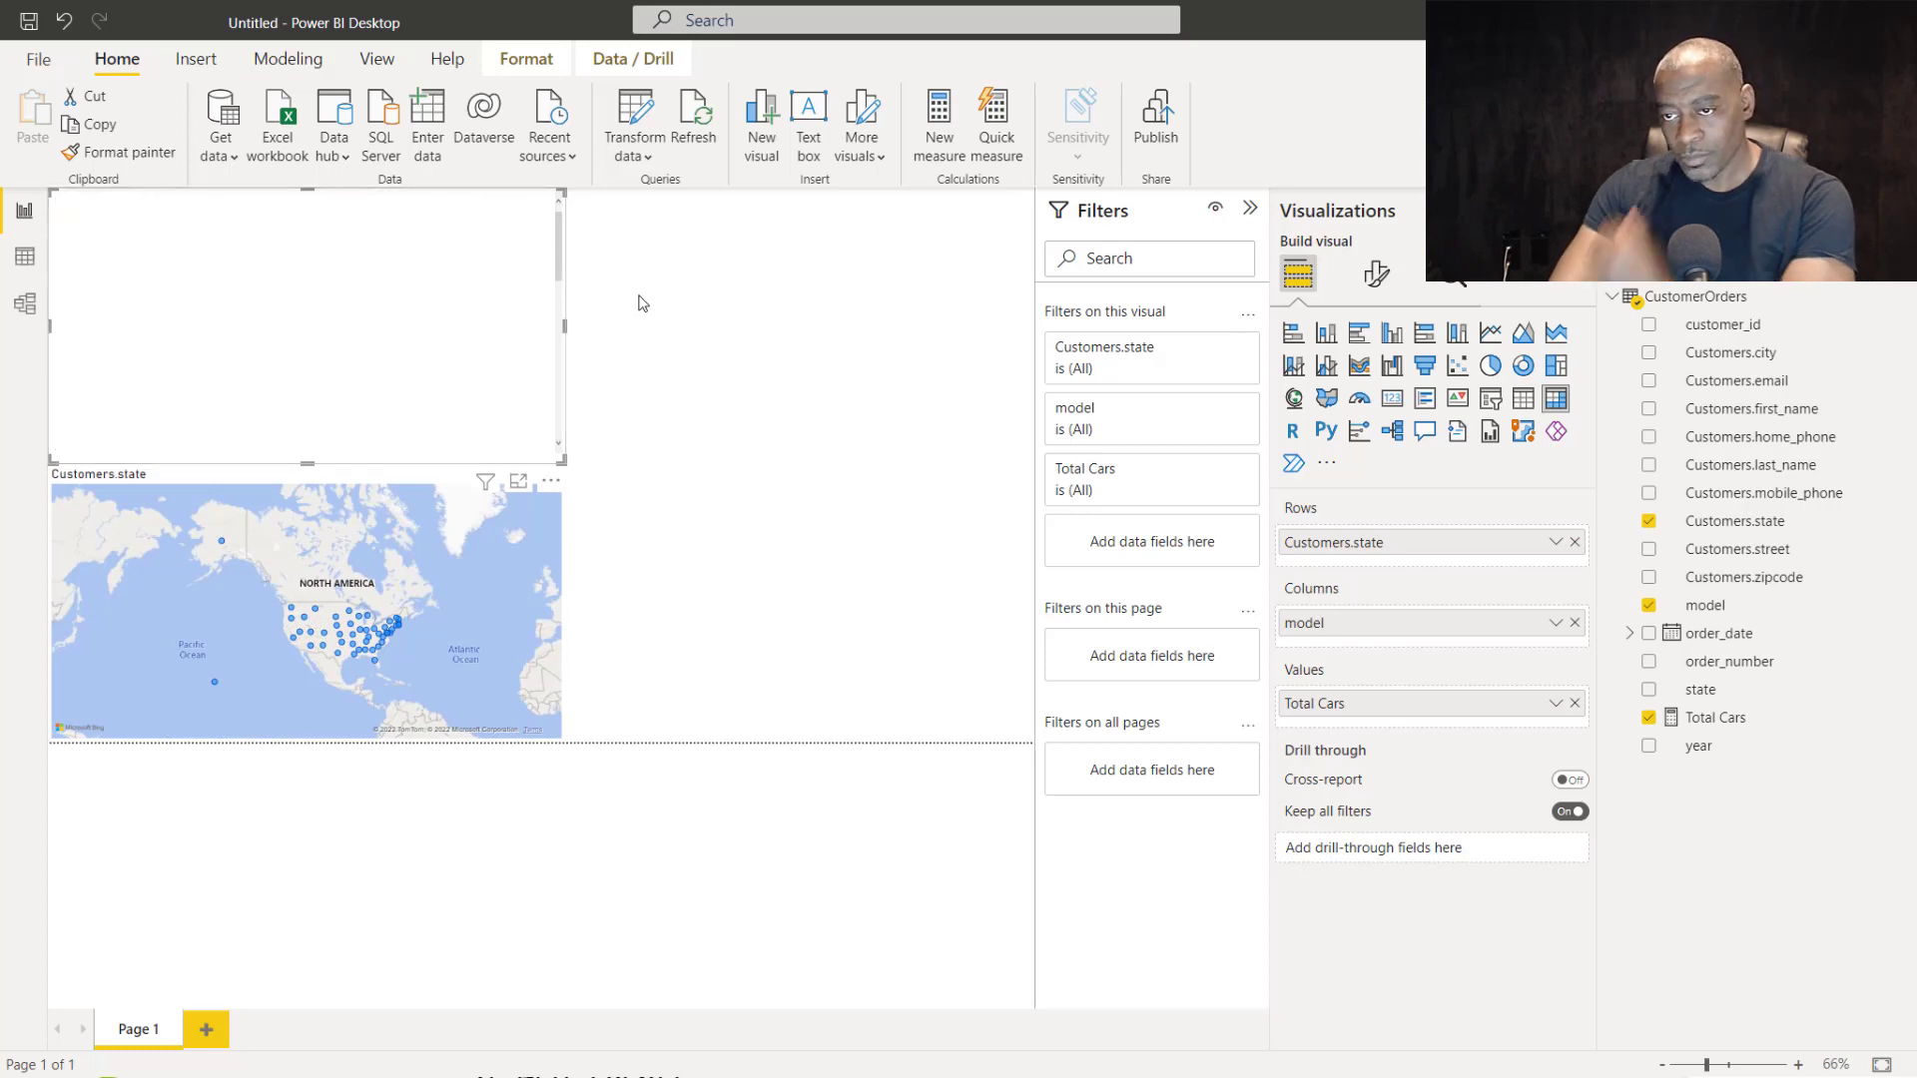
scroll(465, 215, down, 10)
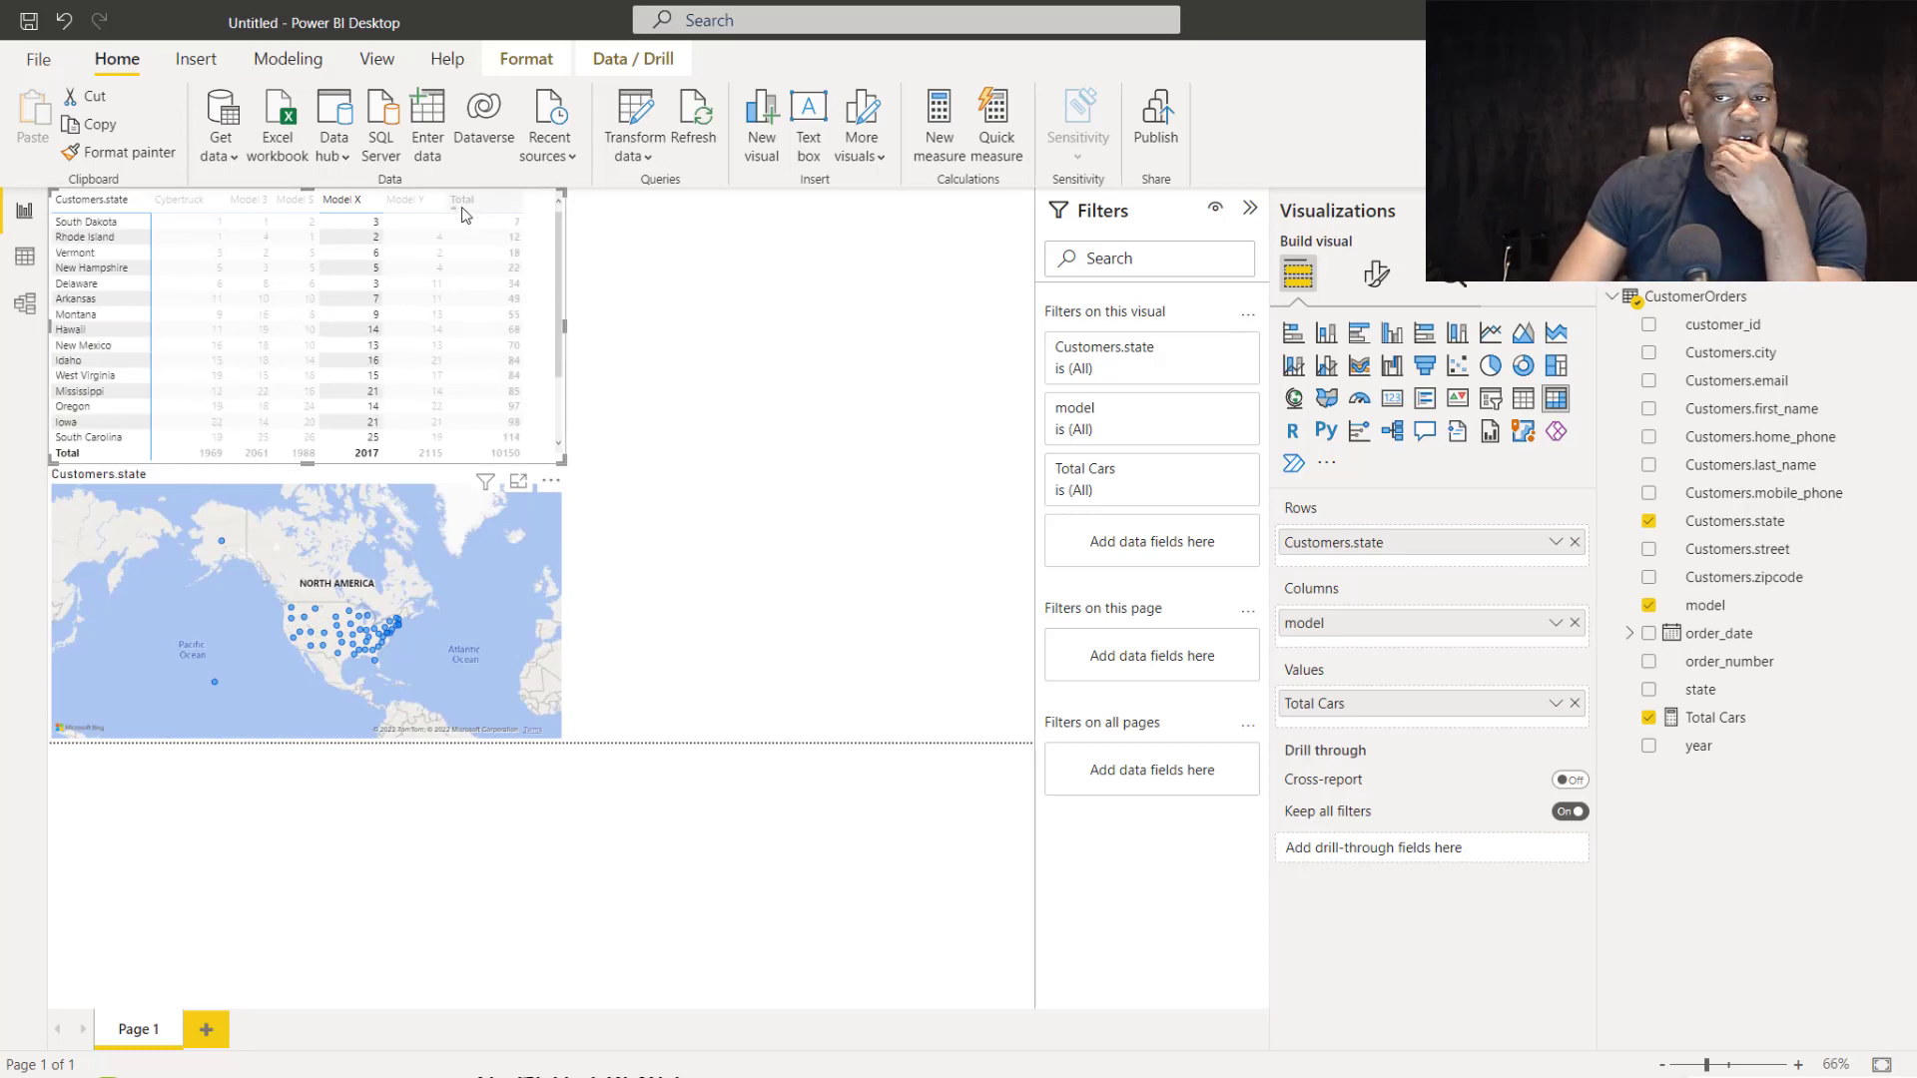
Add a second matrix with Customers.state as rows, year as columns and Total Cars as values.
click(783, 373)
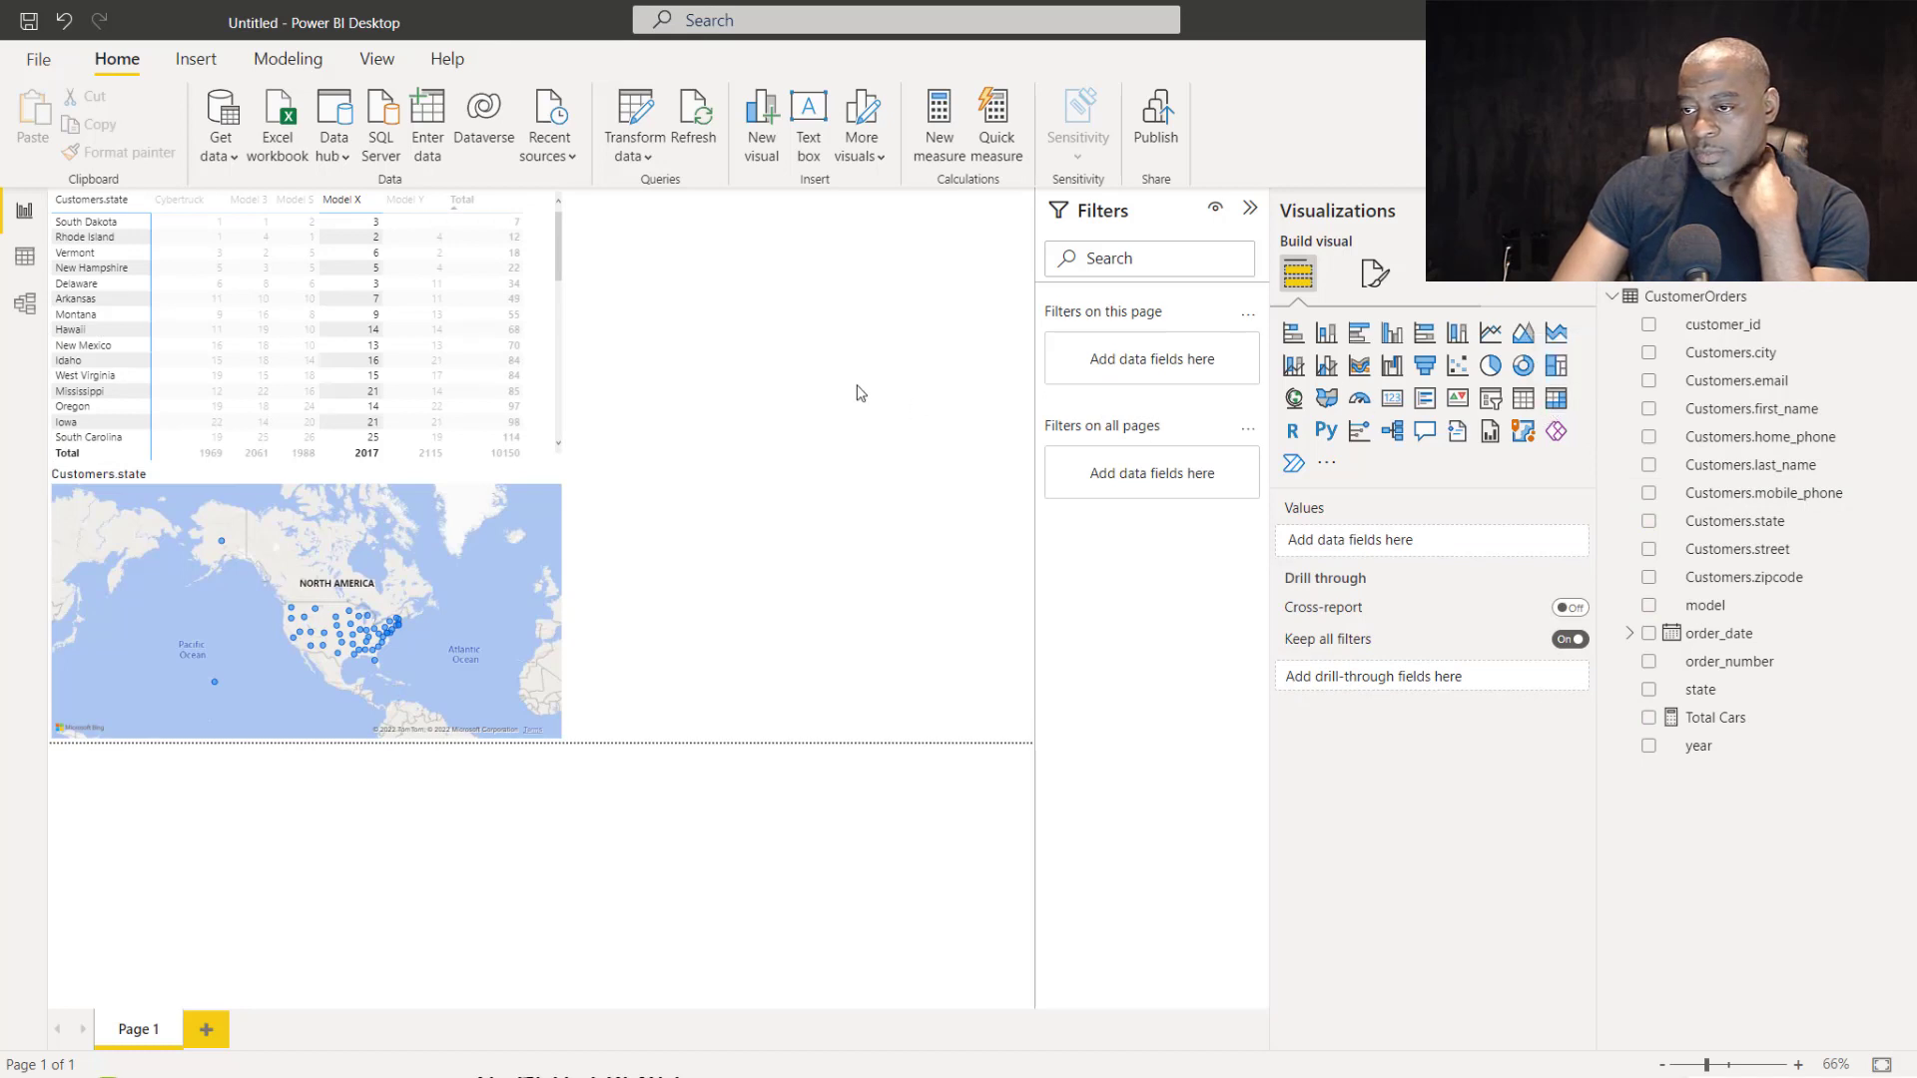
click(1556, 398)
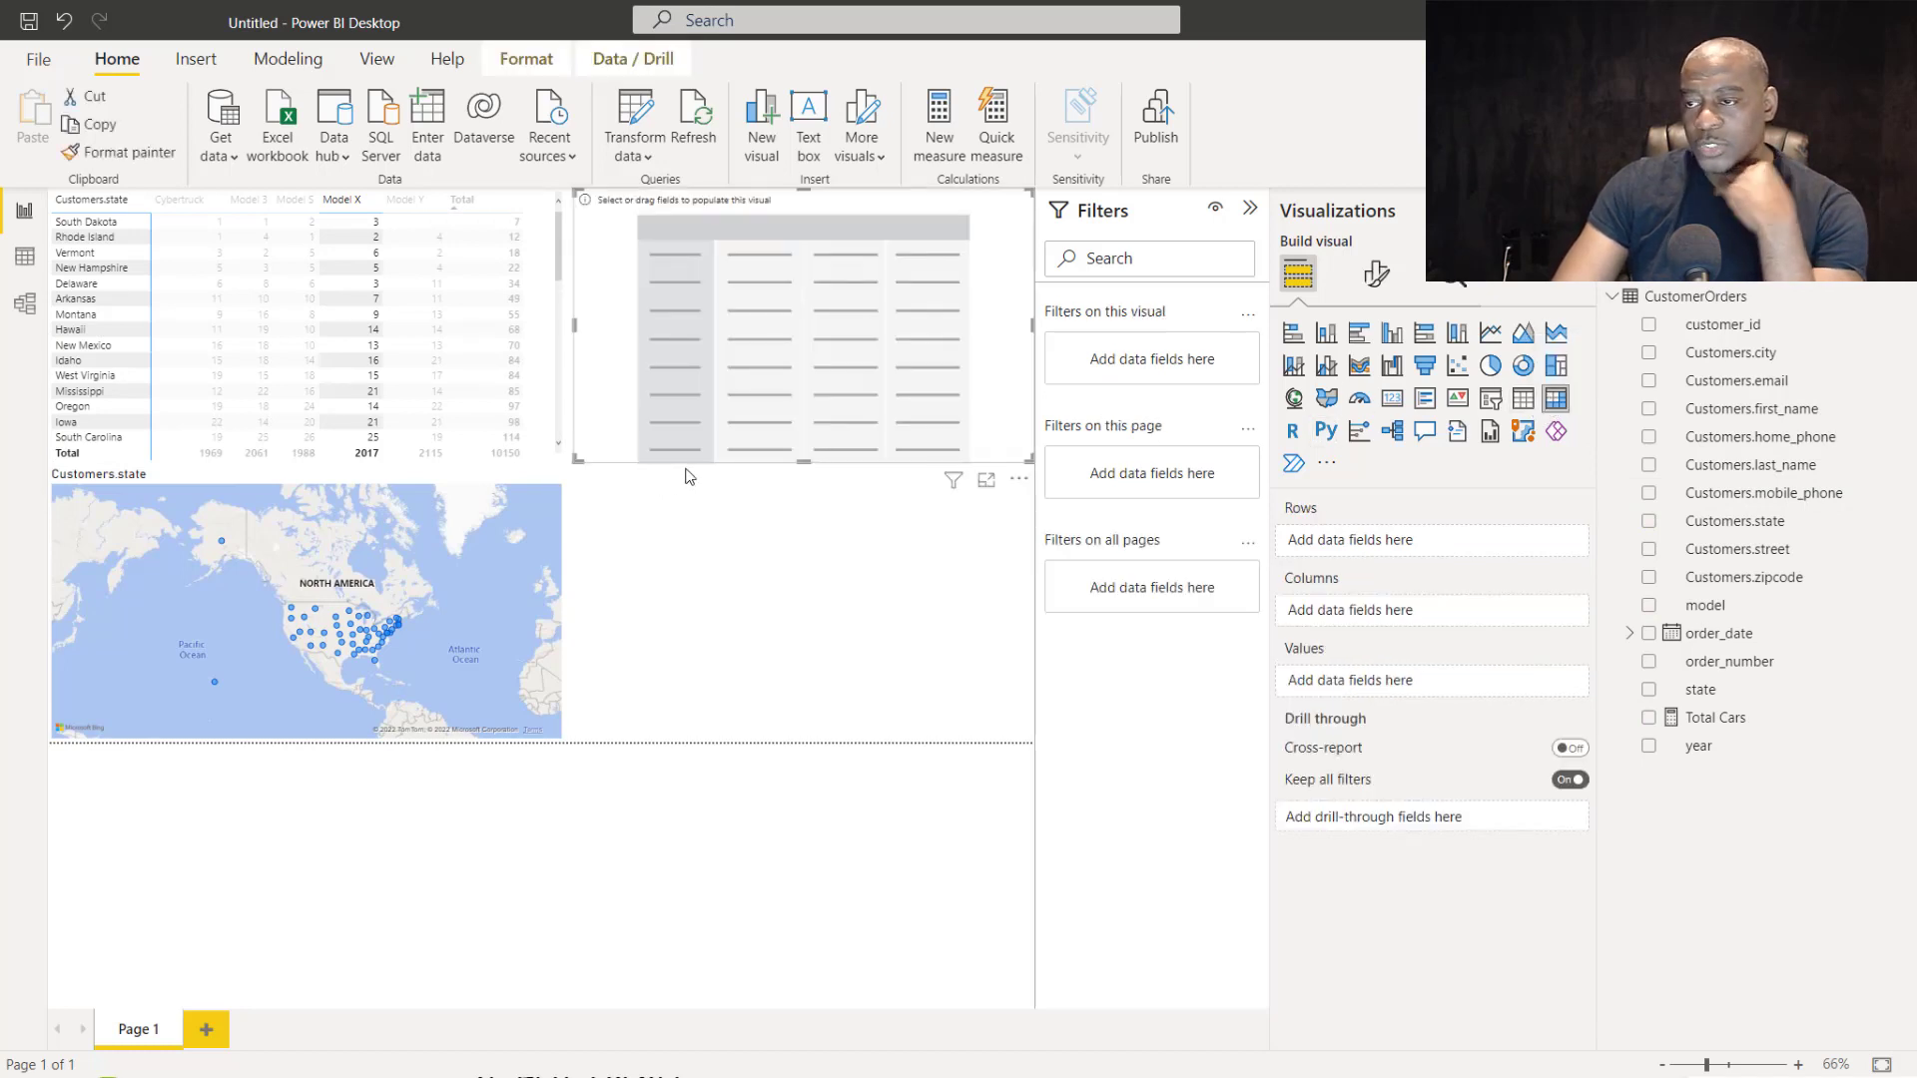
drag(1735, 520, 1459, 544)
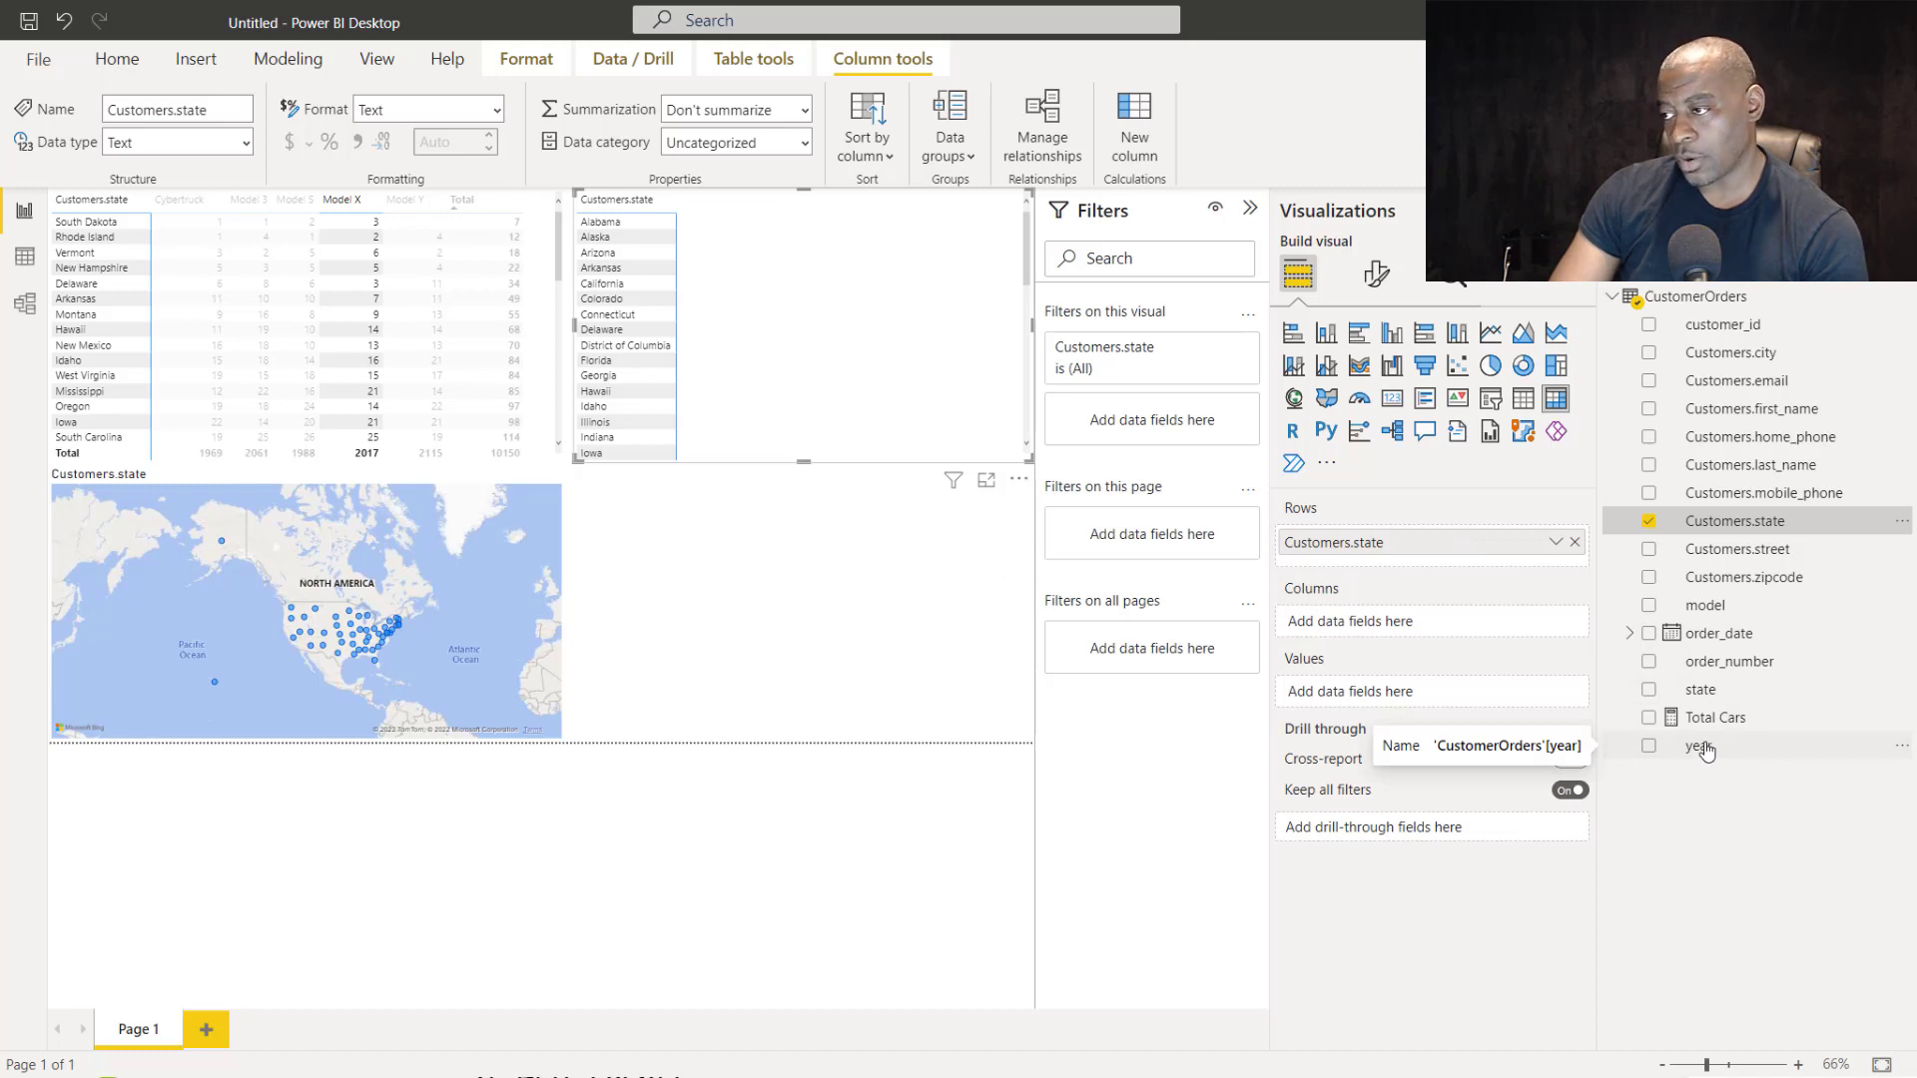
drag(1706, 751, 1435, 629)
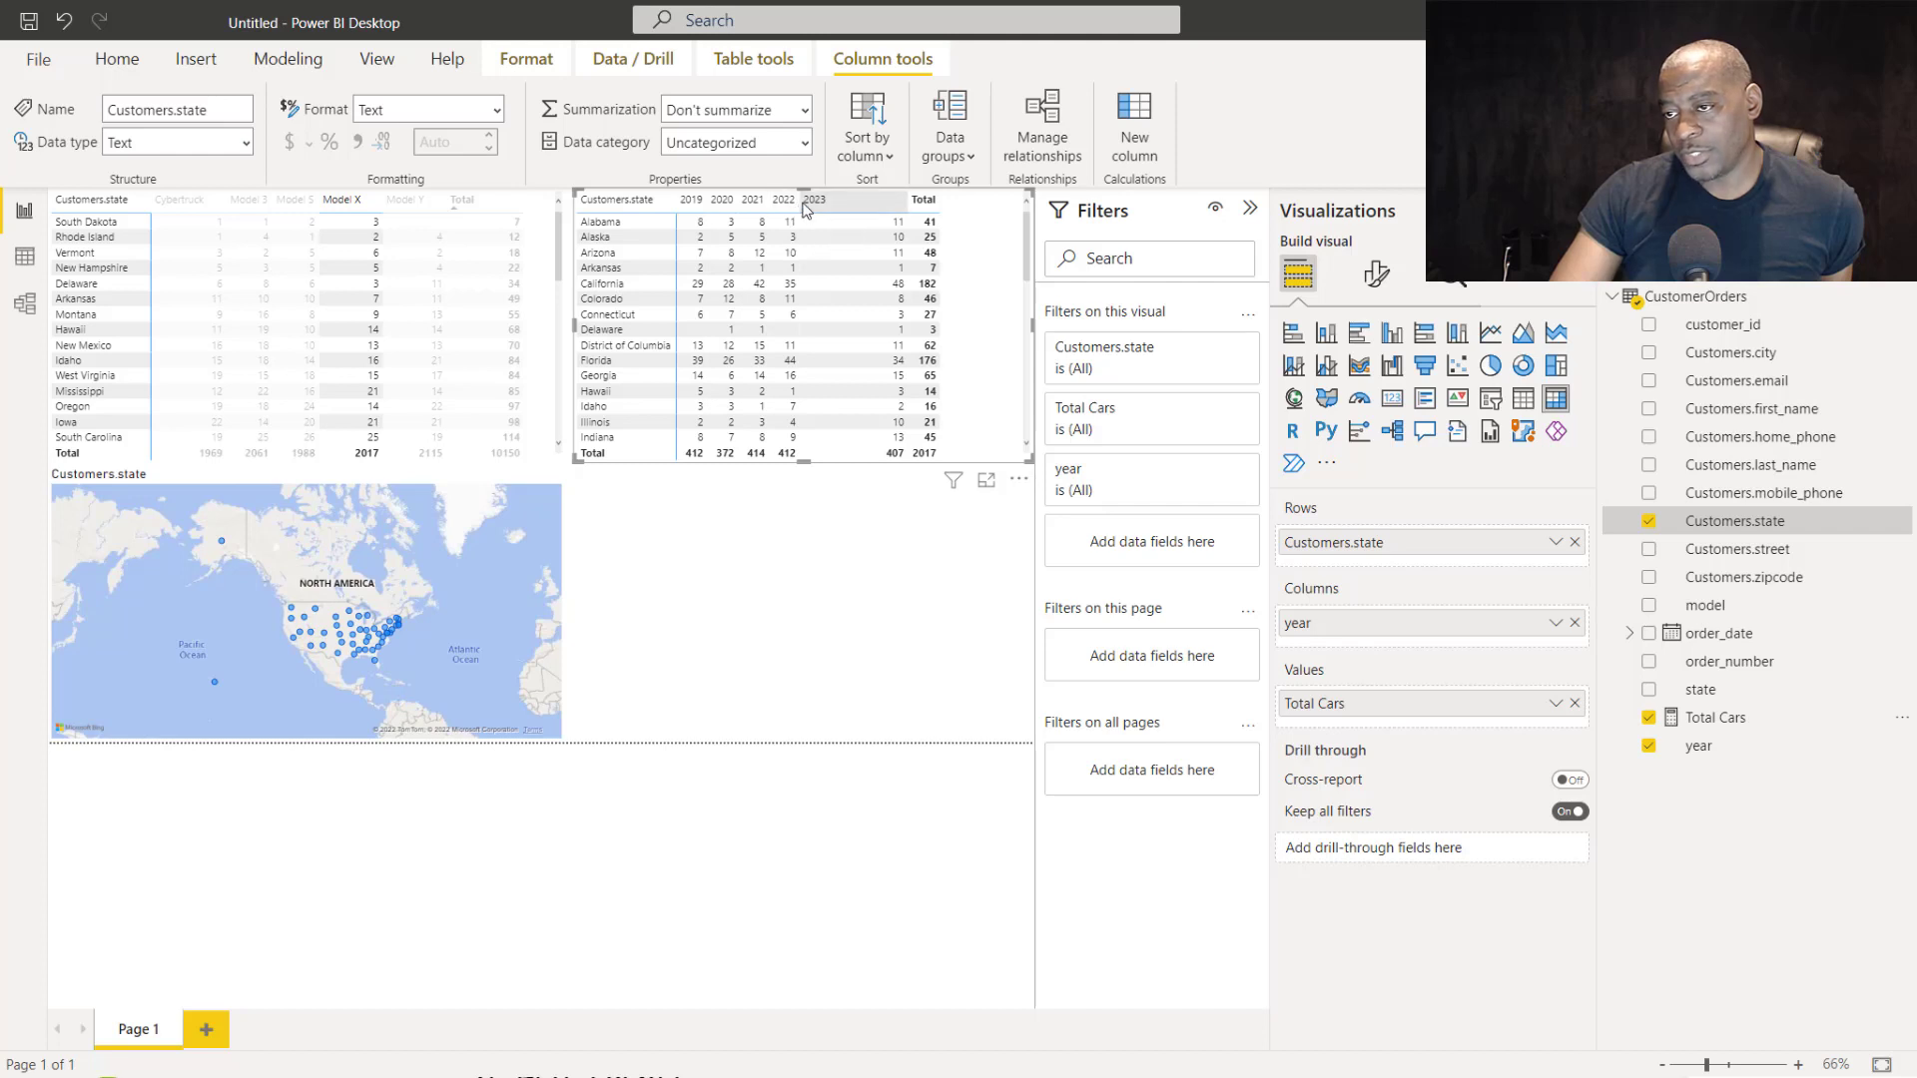
Adjust the year and Total column widths of the second matrix so all columns fit.
mouse_move(798, 210)
mouse_down()
mouse_move(831, 209)
mouse_move(797, 210)
mouse_up()
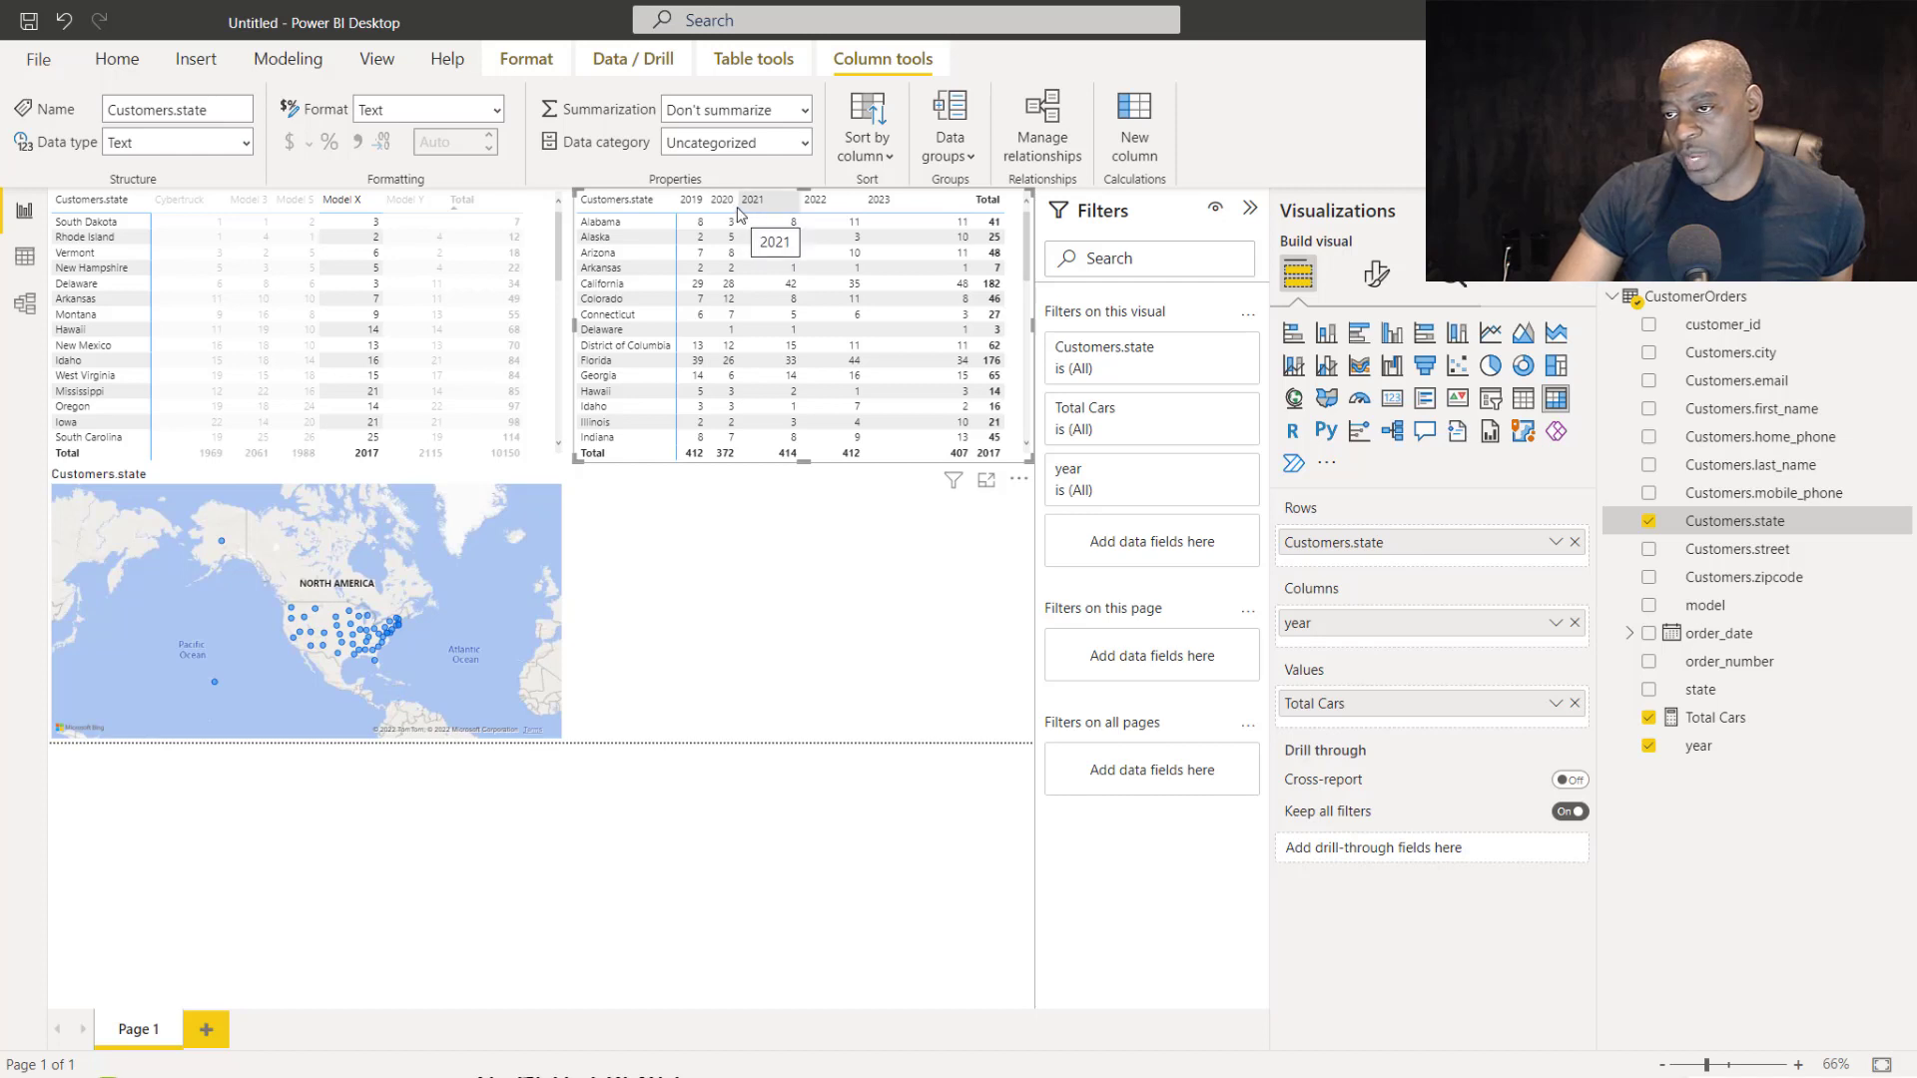
drag(739, 208, 766, 205)
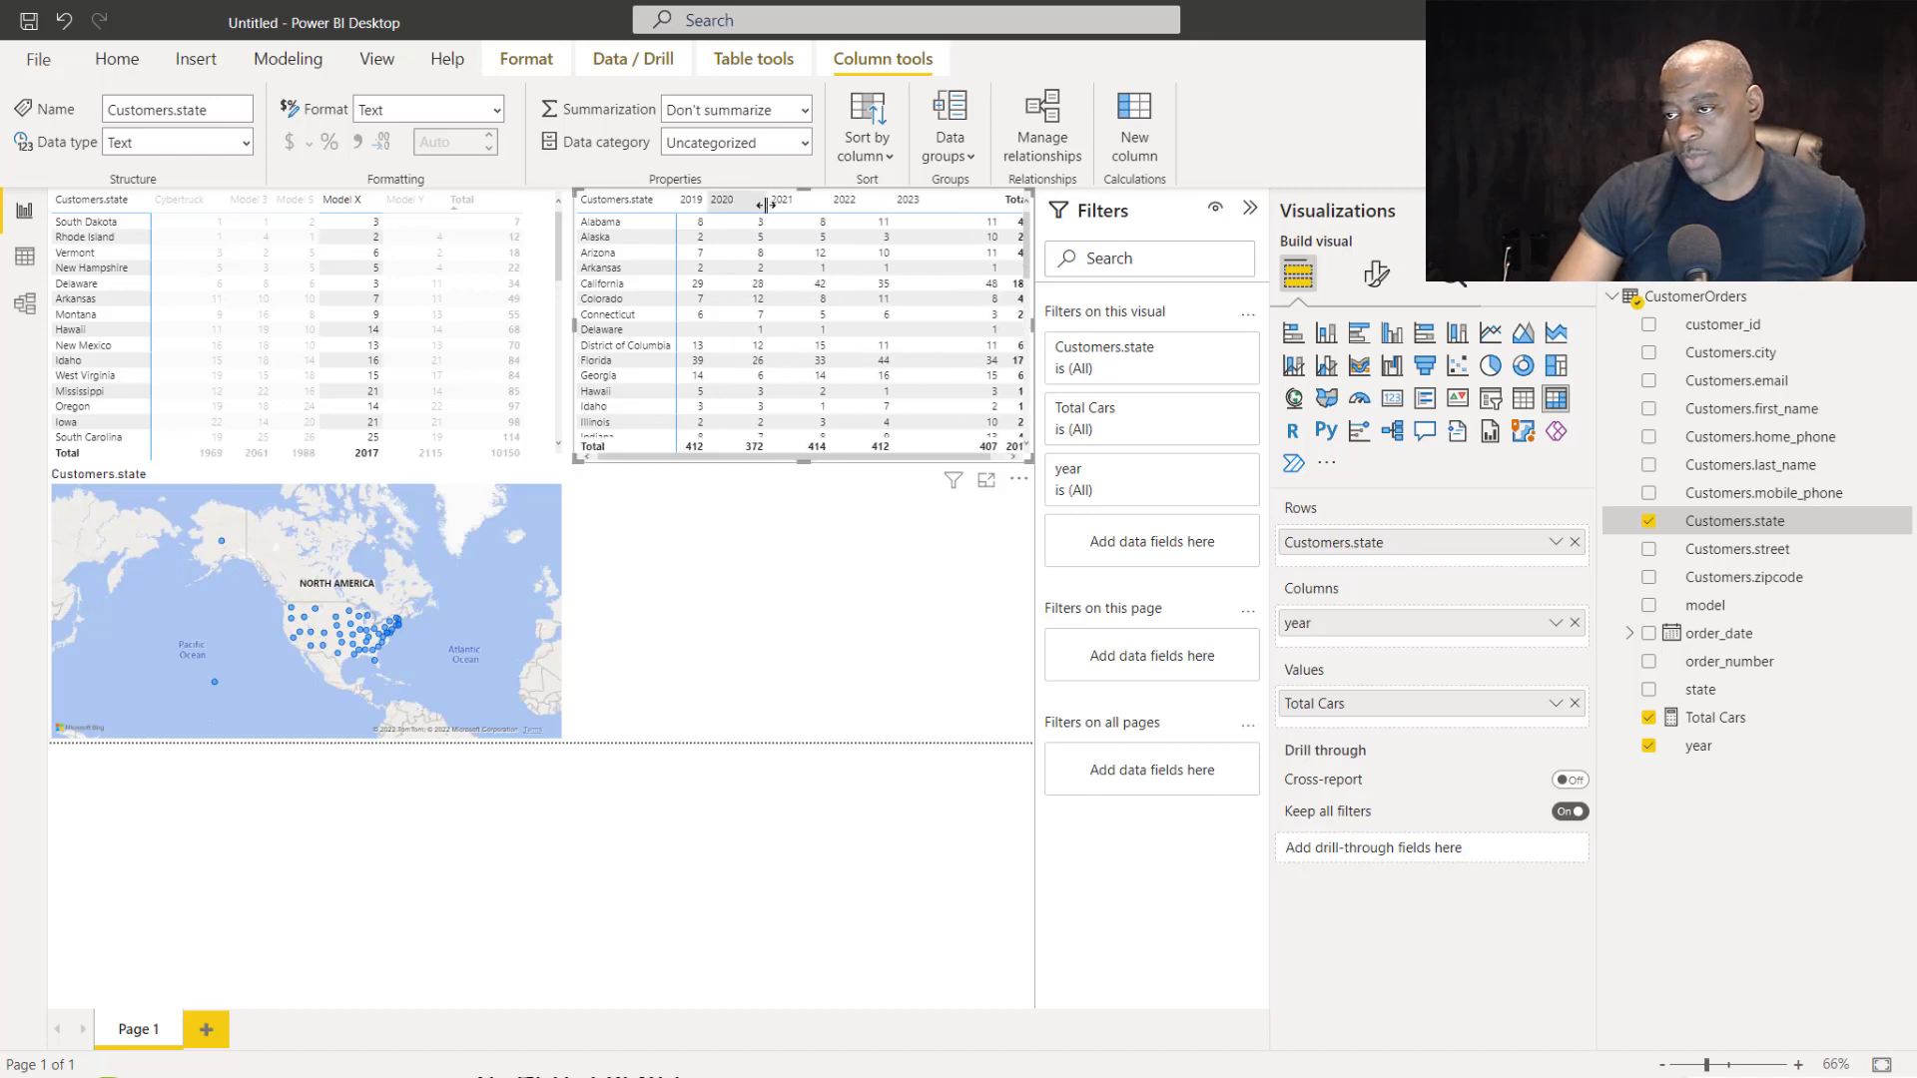
drag(999, 204, 956, 205)
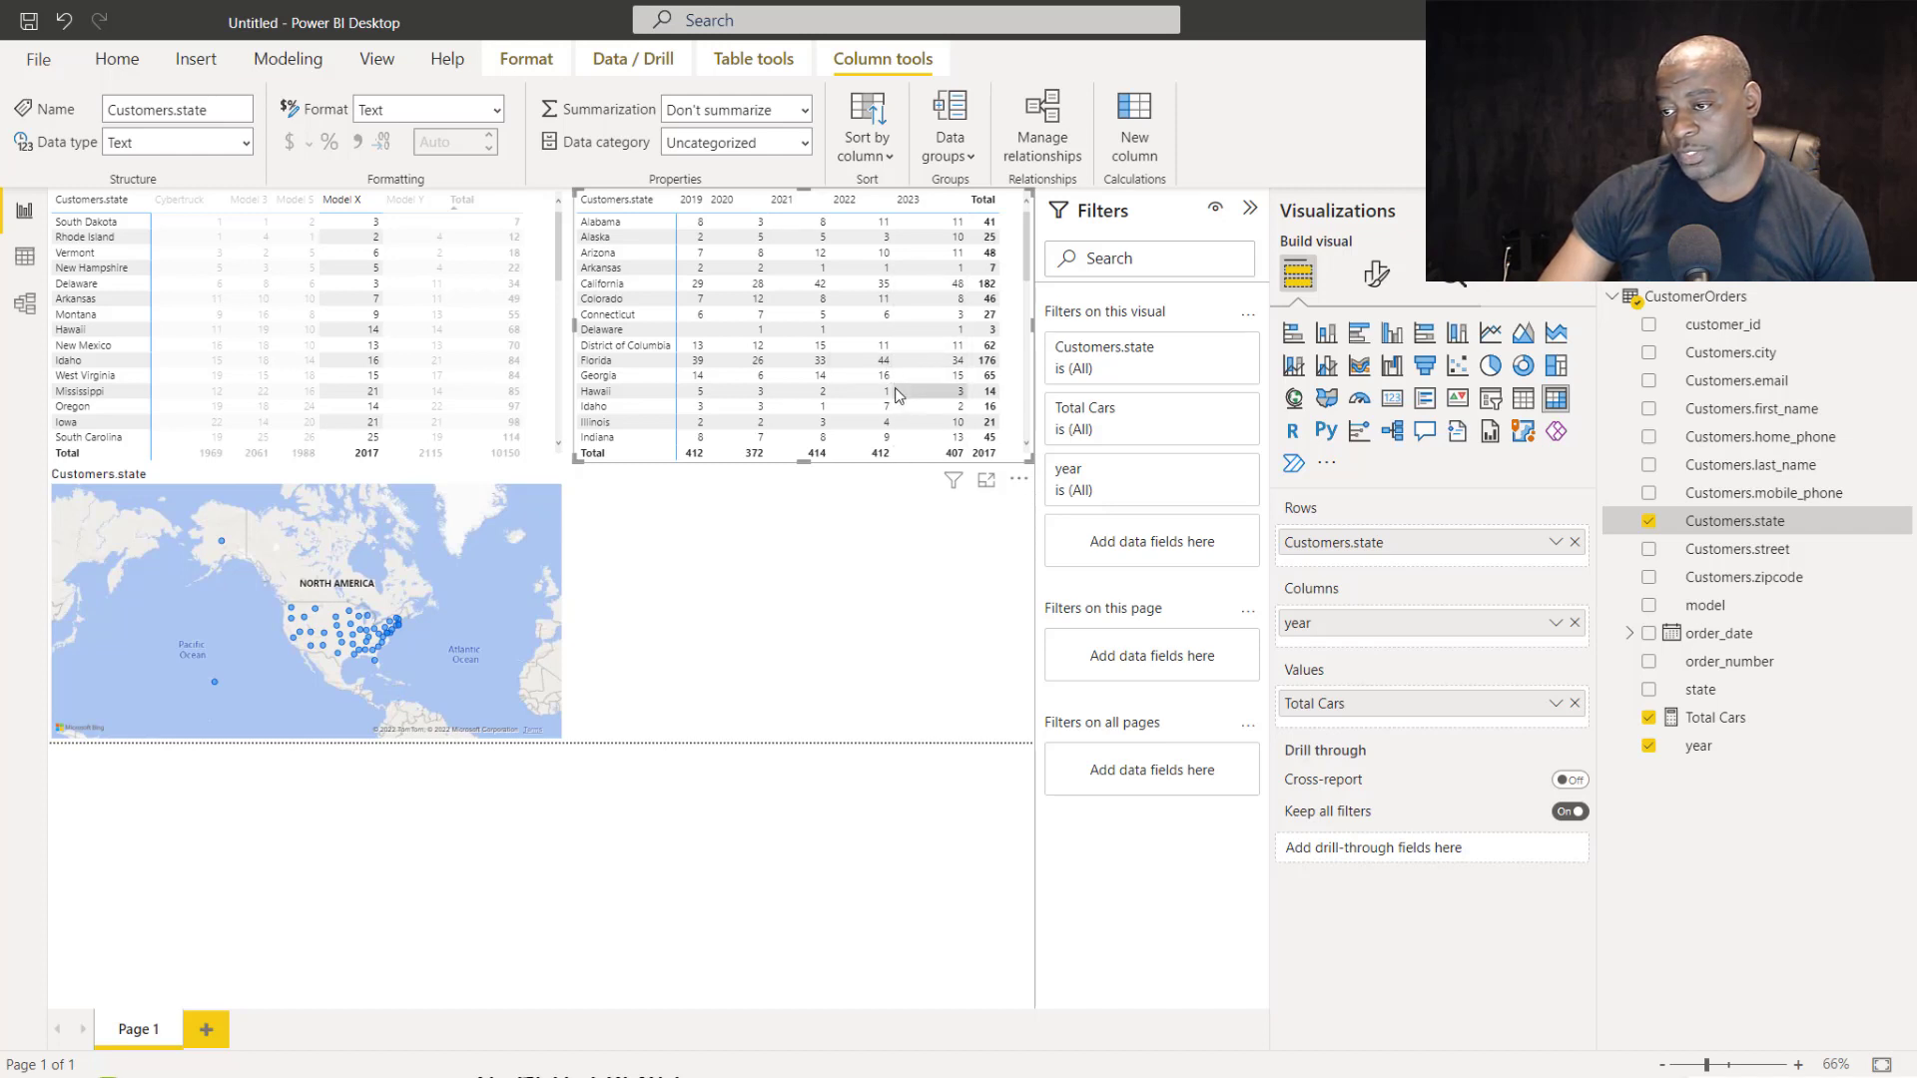
Examine the Model X car counts per state and year throughout the second matrix.
scroll(895, 395, down, 8)
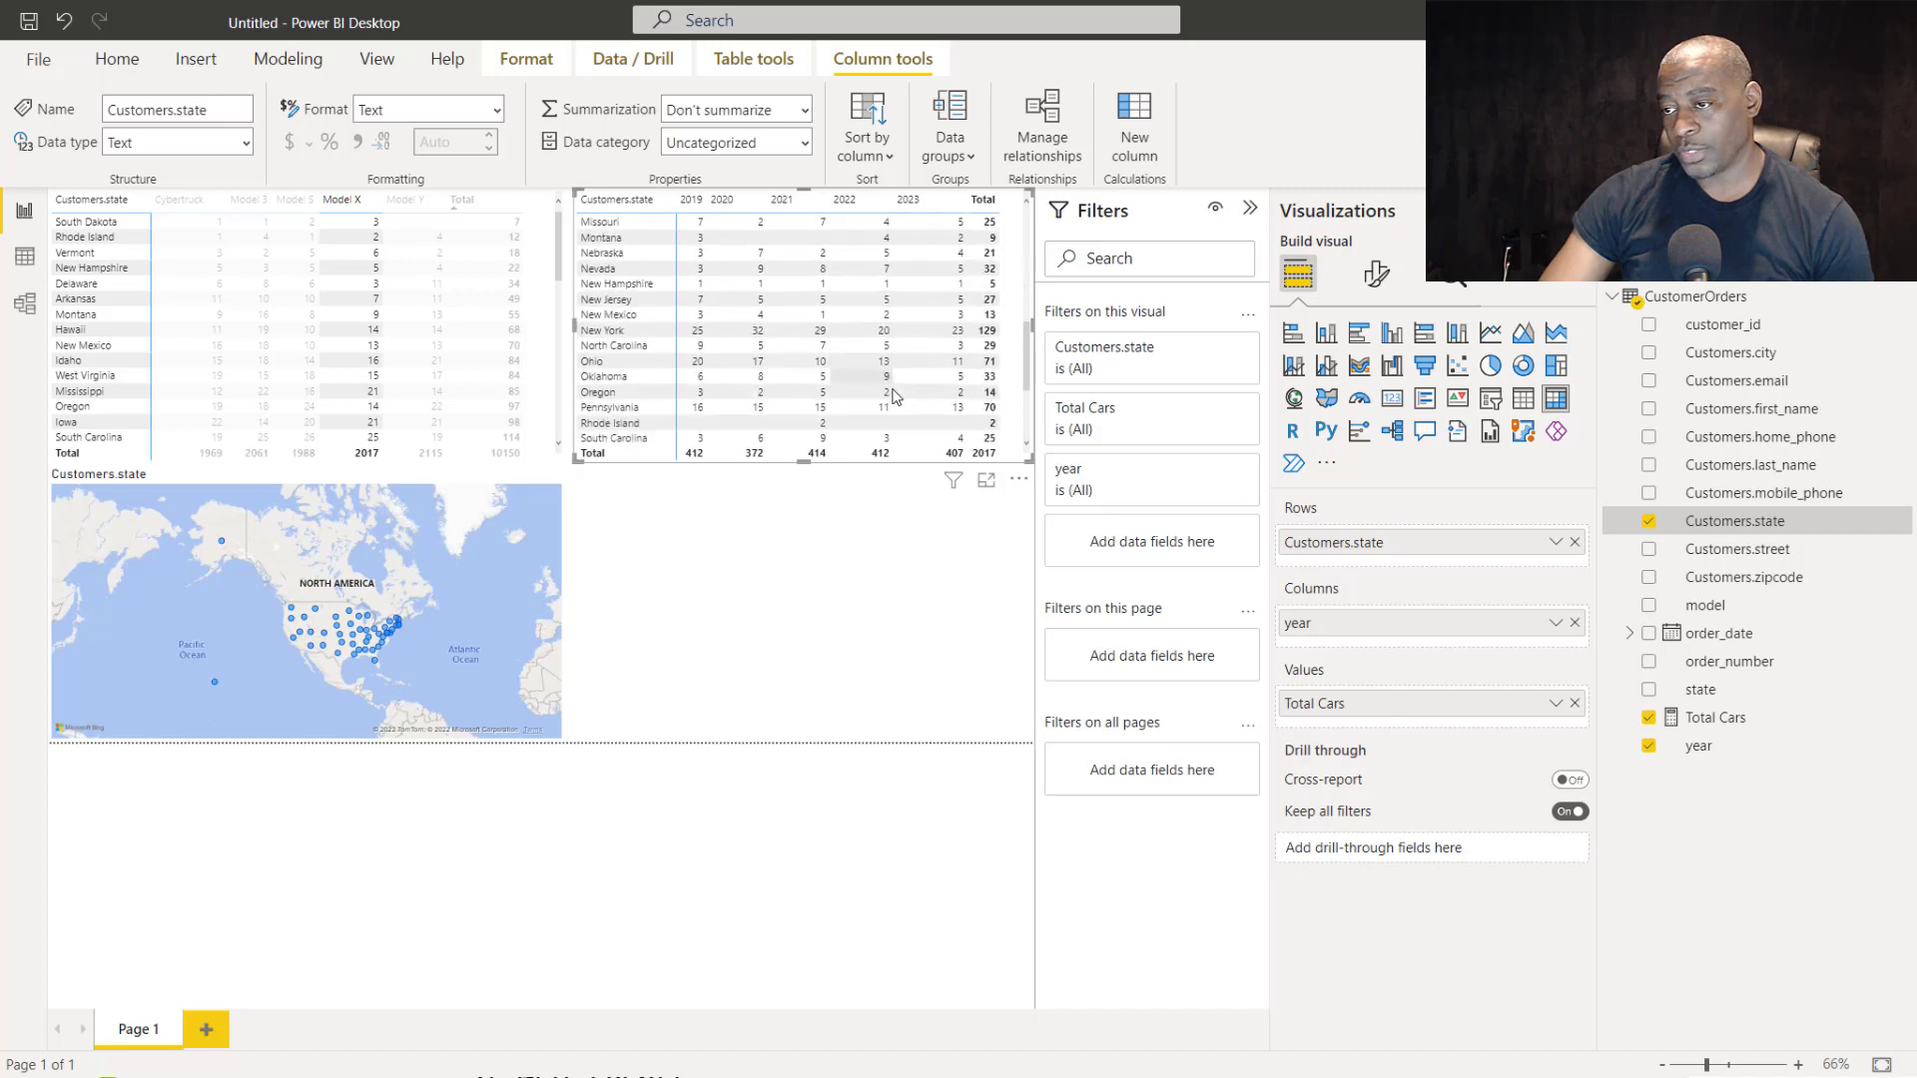
scroll(894, 392, down, 3)
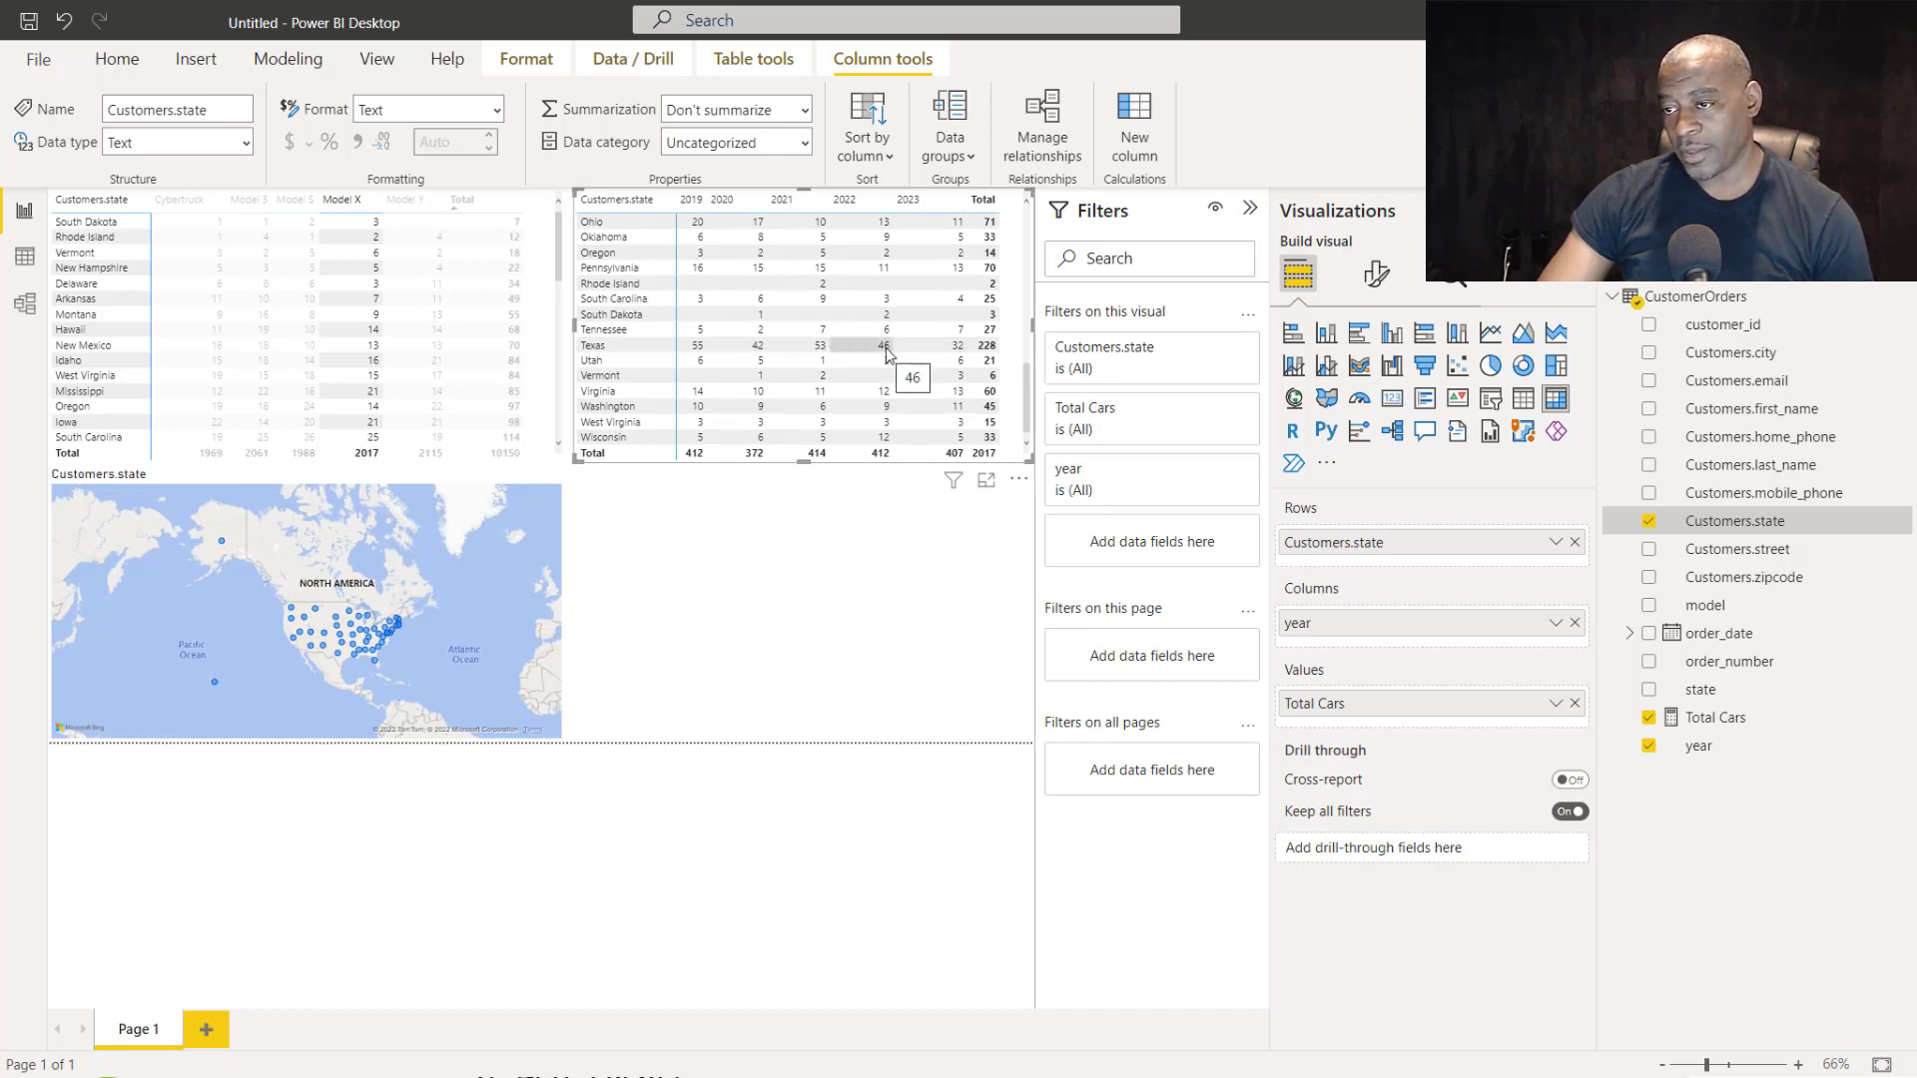
scroll(912, 401, up, 5)
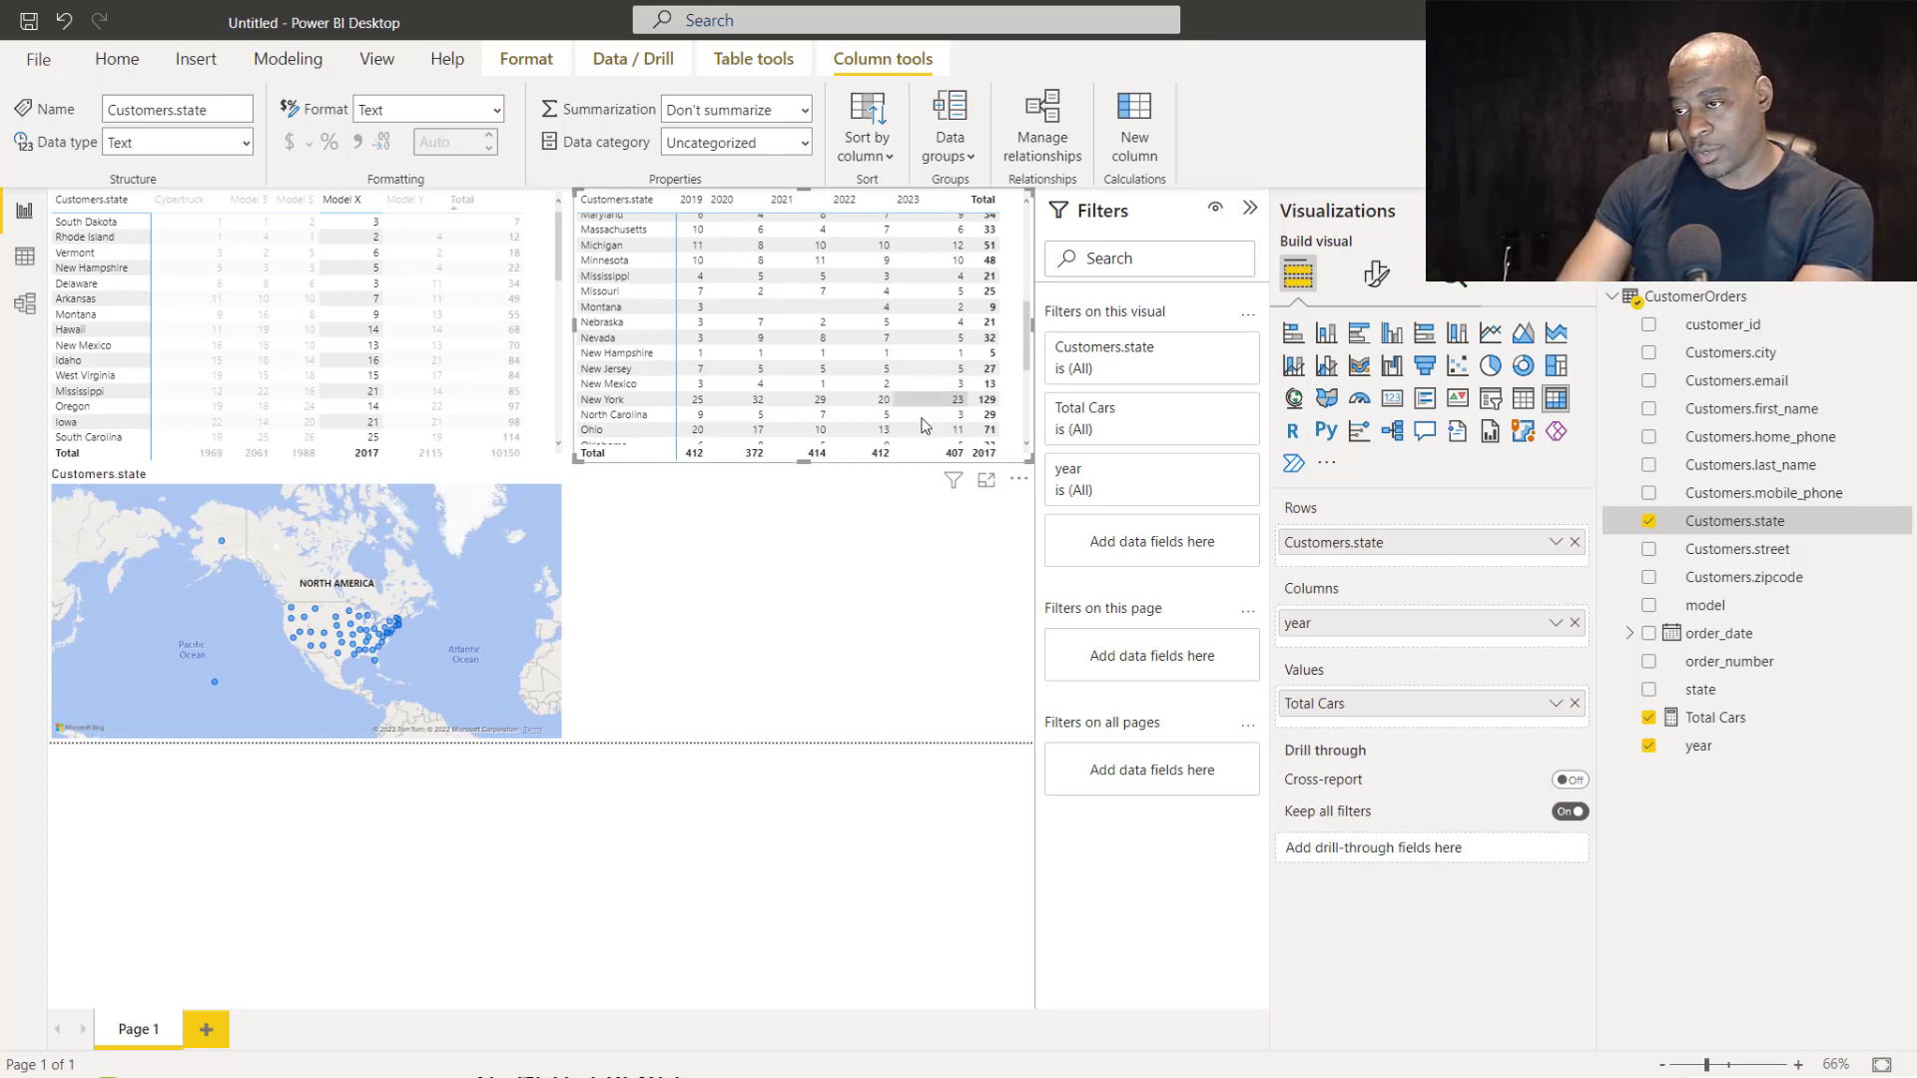
mouse_move(911, 400)
mouse_down()
mouse_move(912, 317)
mouse_move(924, 395)
mouse_move(907, 378)
mouse_up()
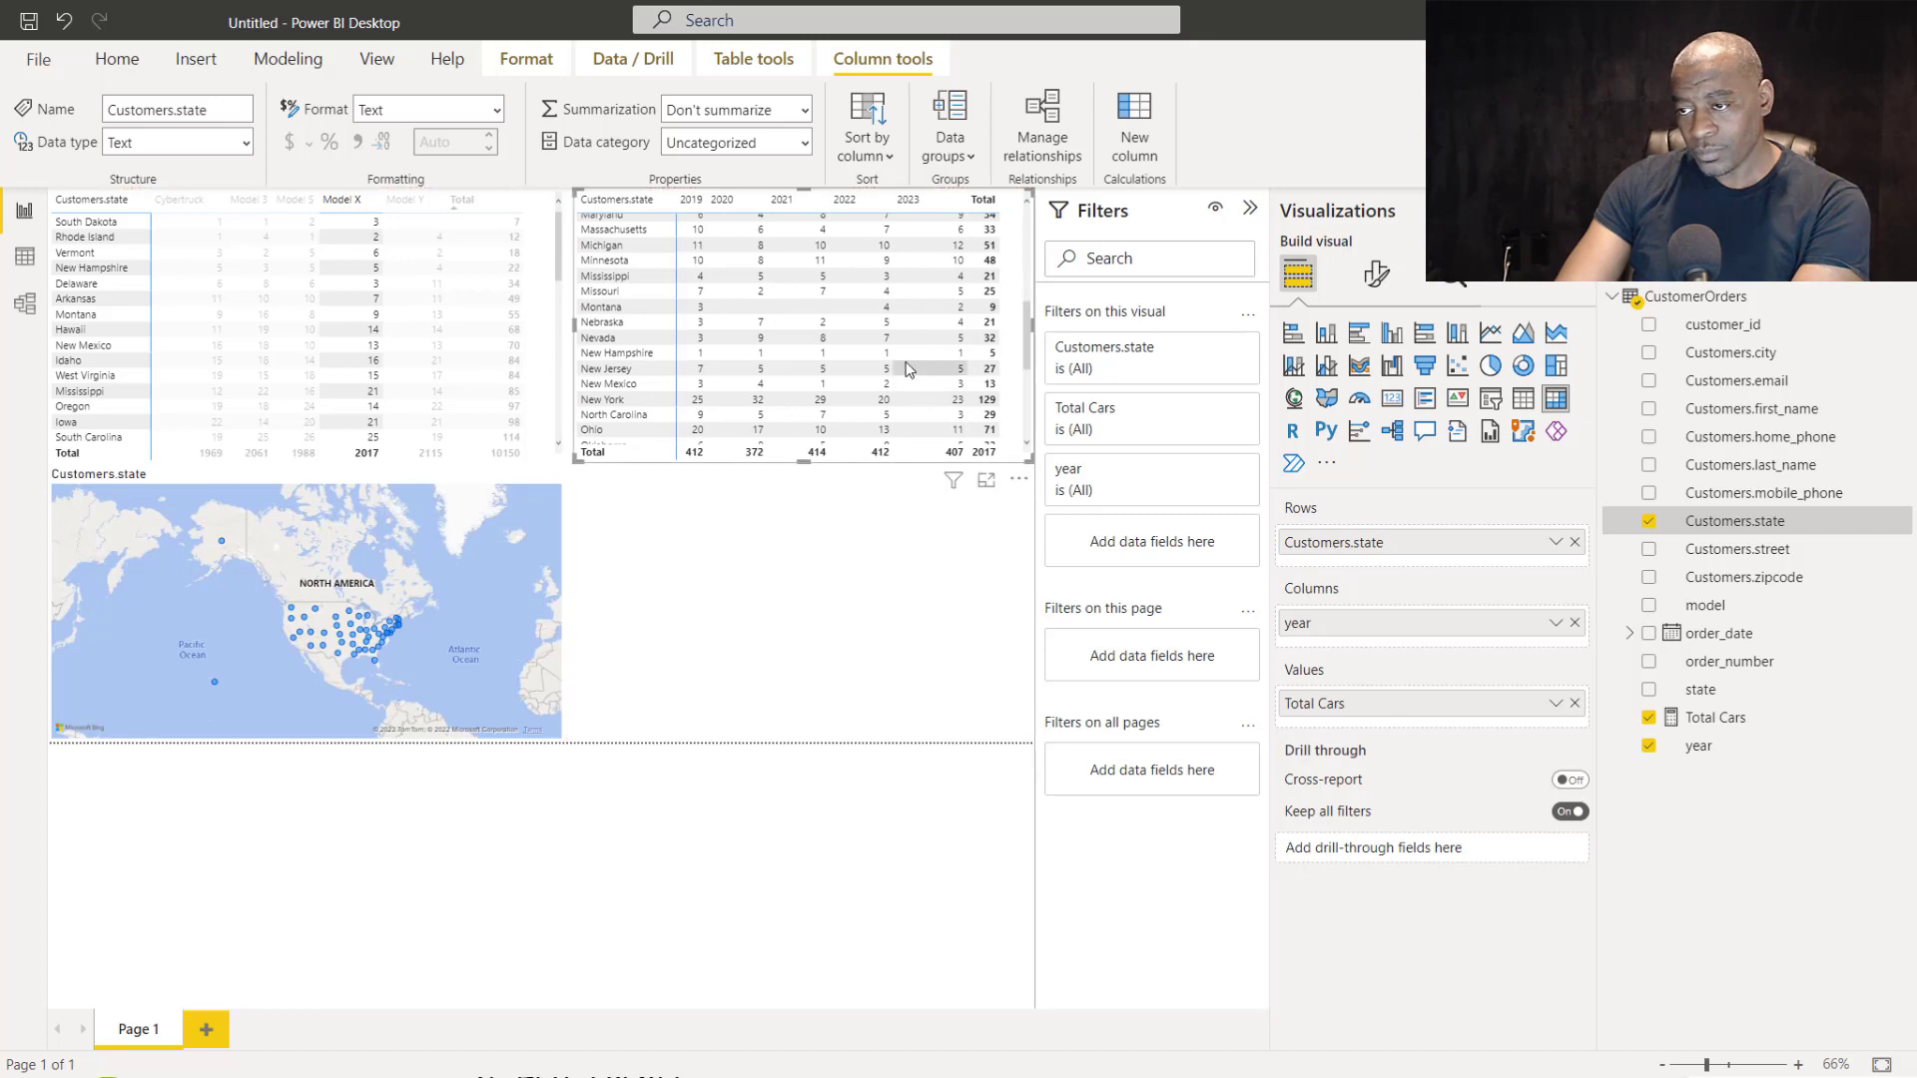
scroll(907, 378, down, 5)
scroll(906, 378, up, 3)
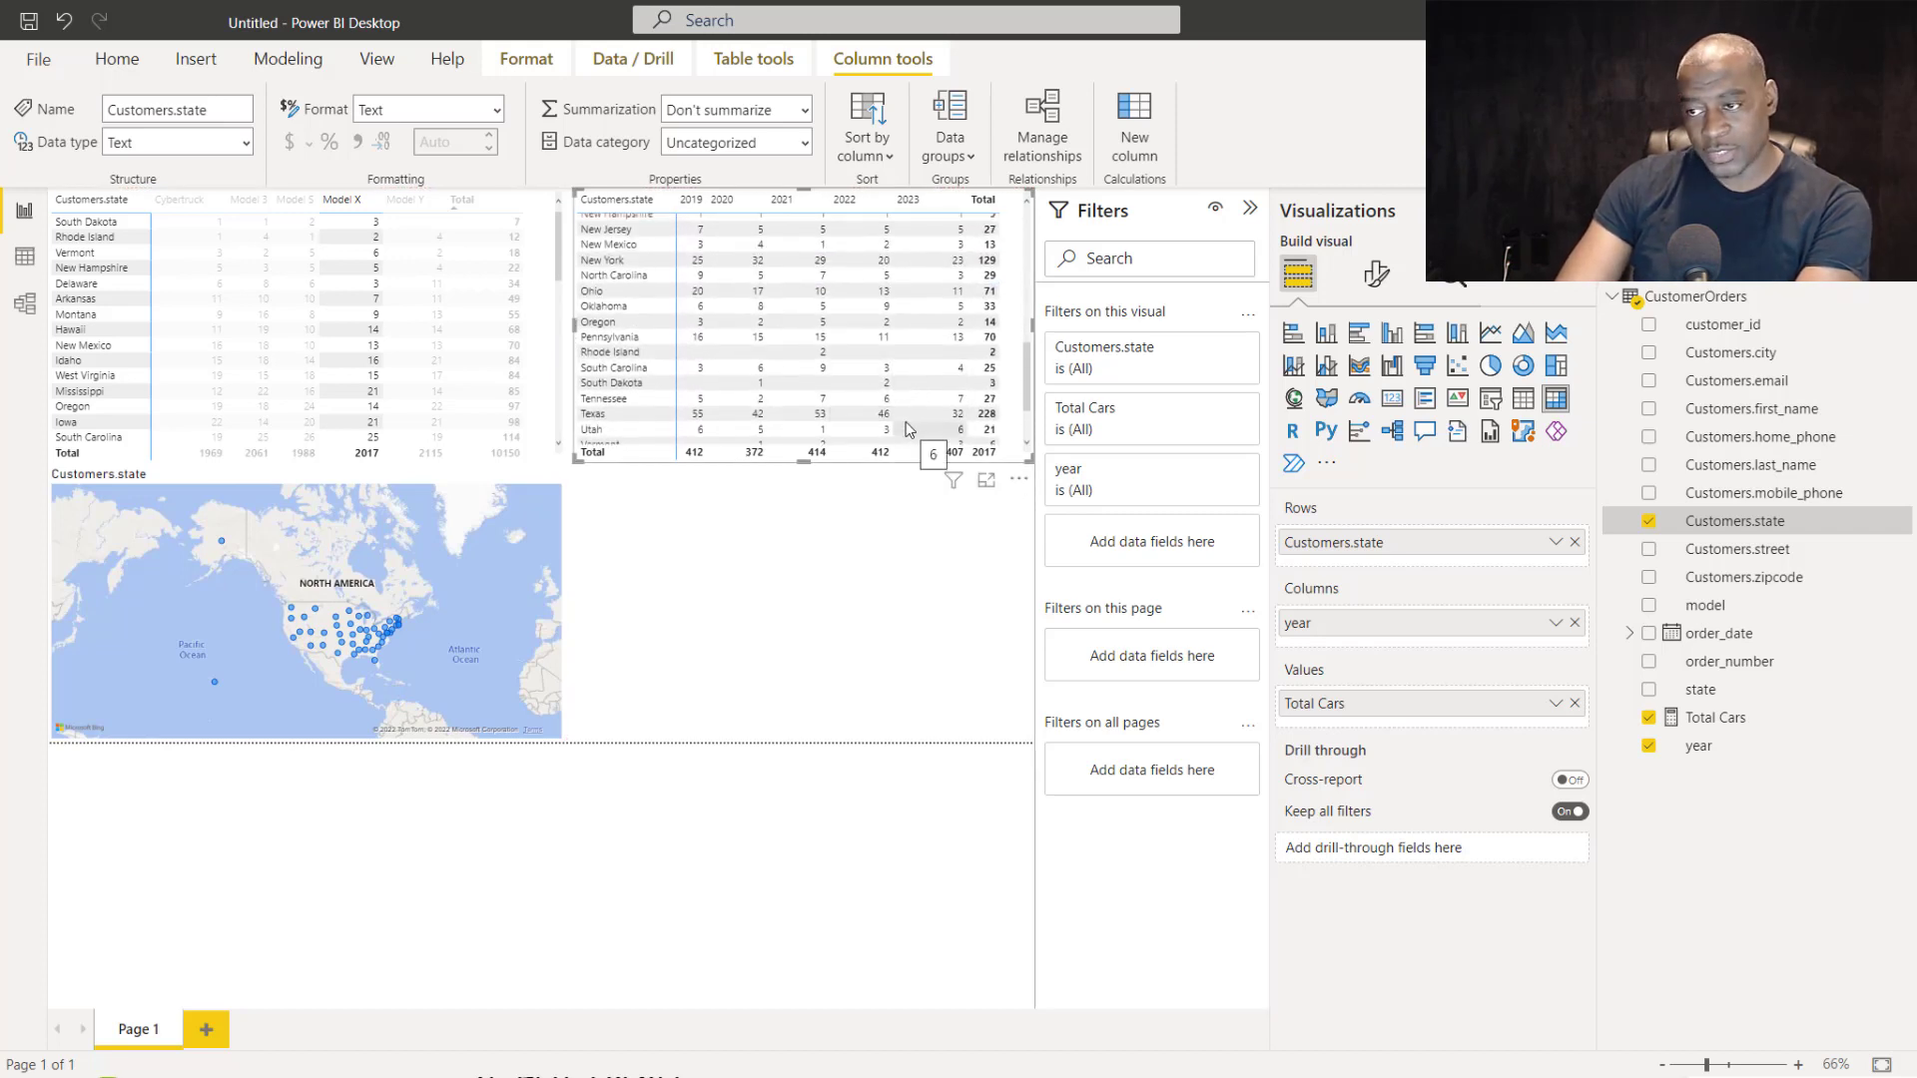
scroll(907, 415, down, 3)
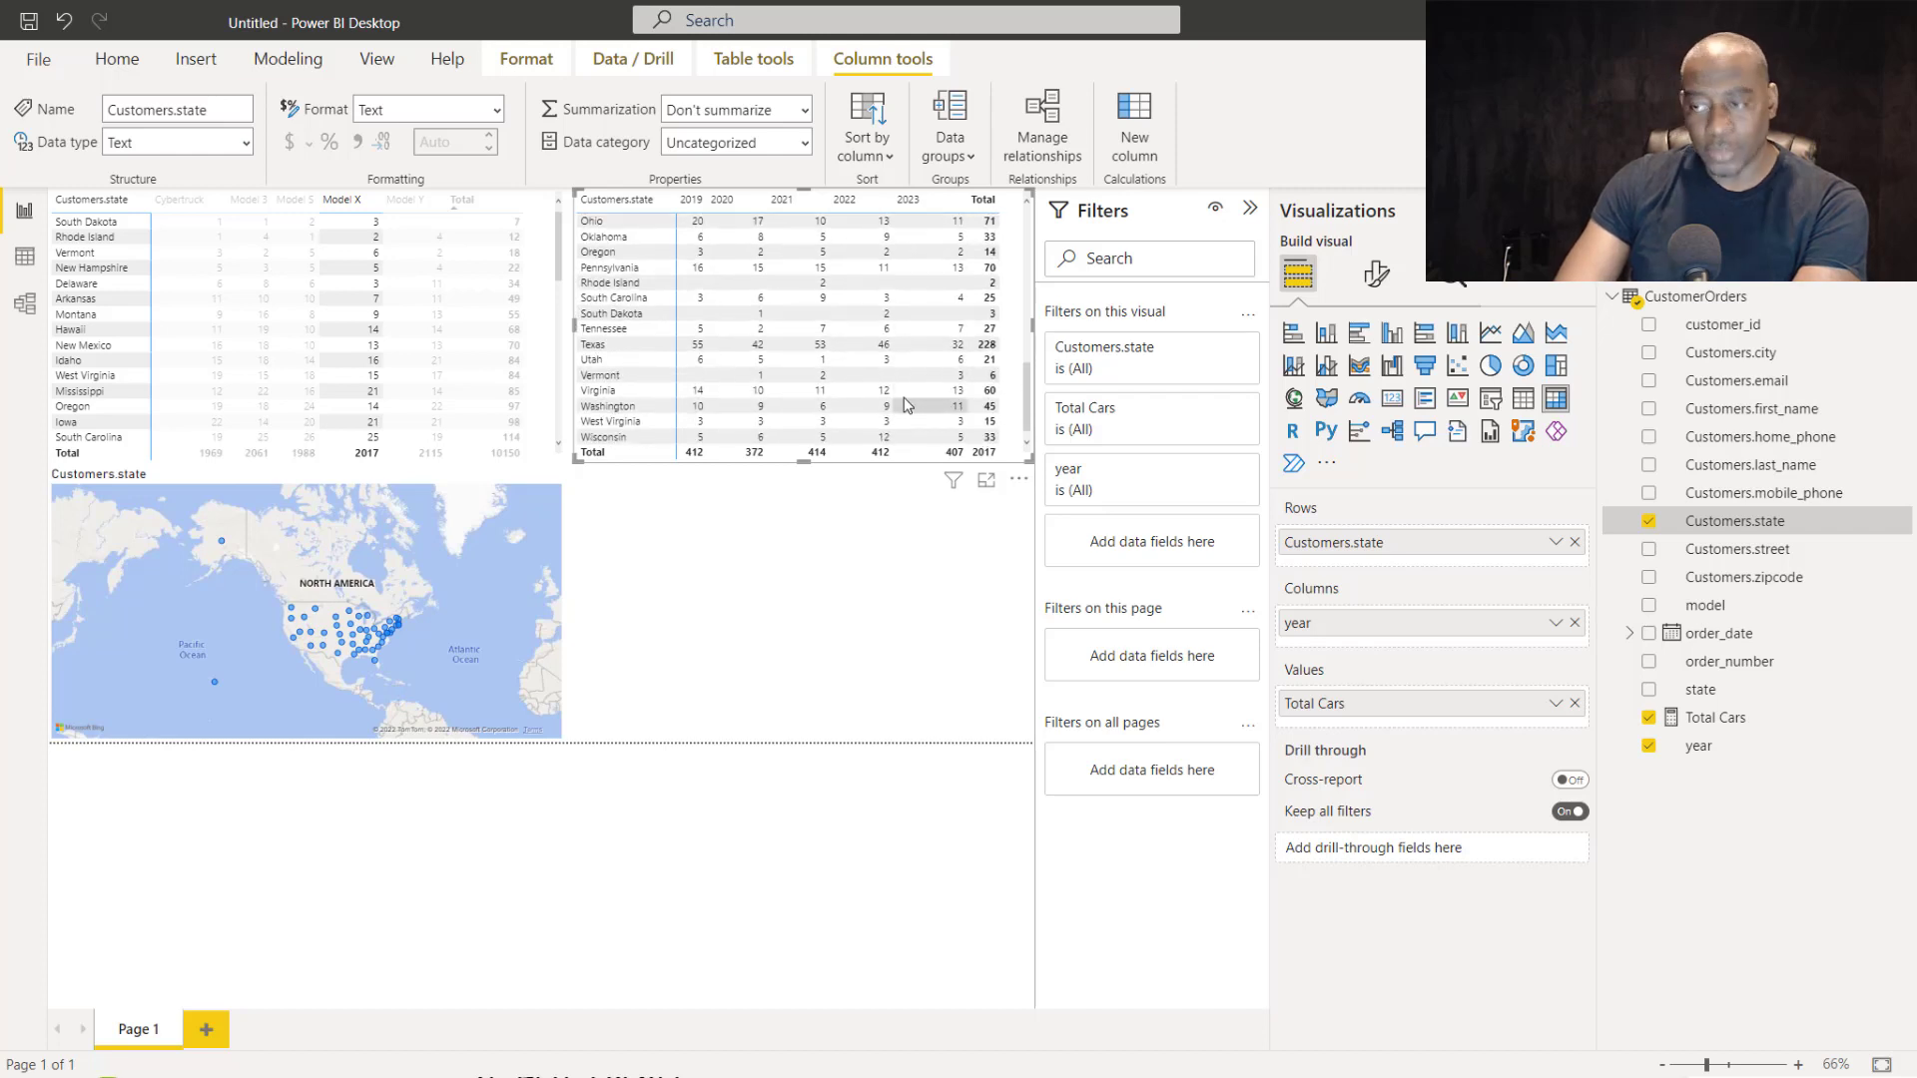
scroll(910, 397, up, 20)
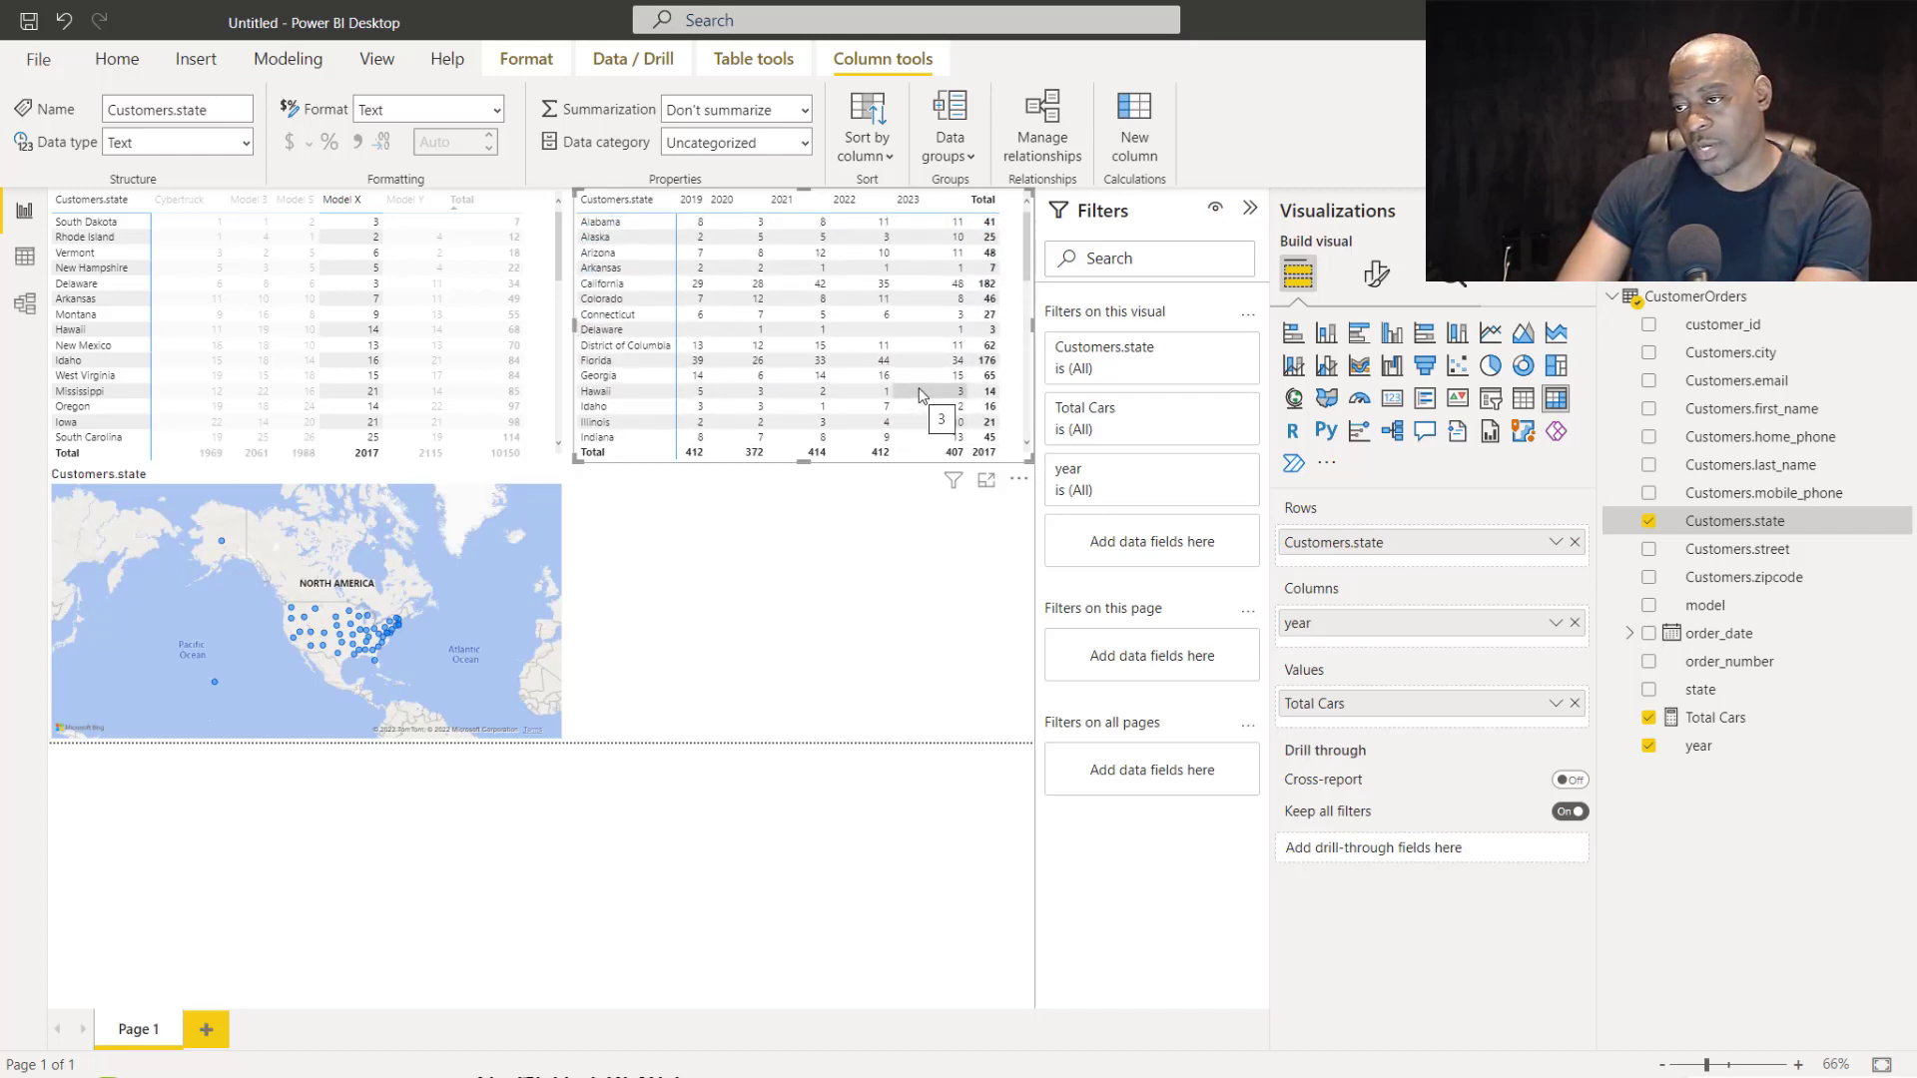
Add a second, empty page to the report and return to Page 1.
scroll(919, 394, down, 5)
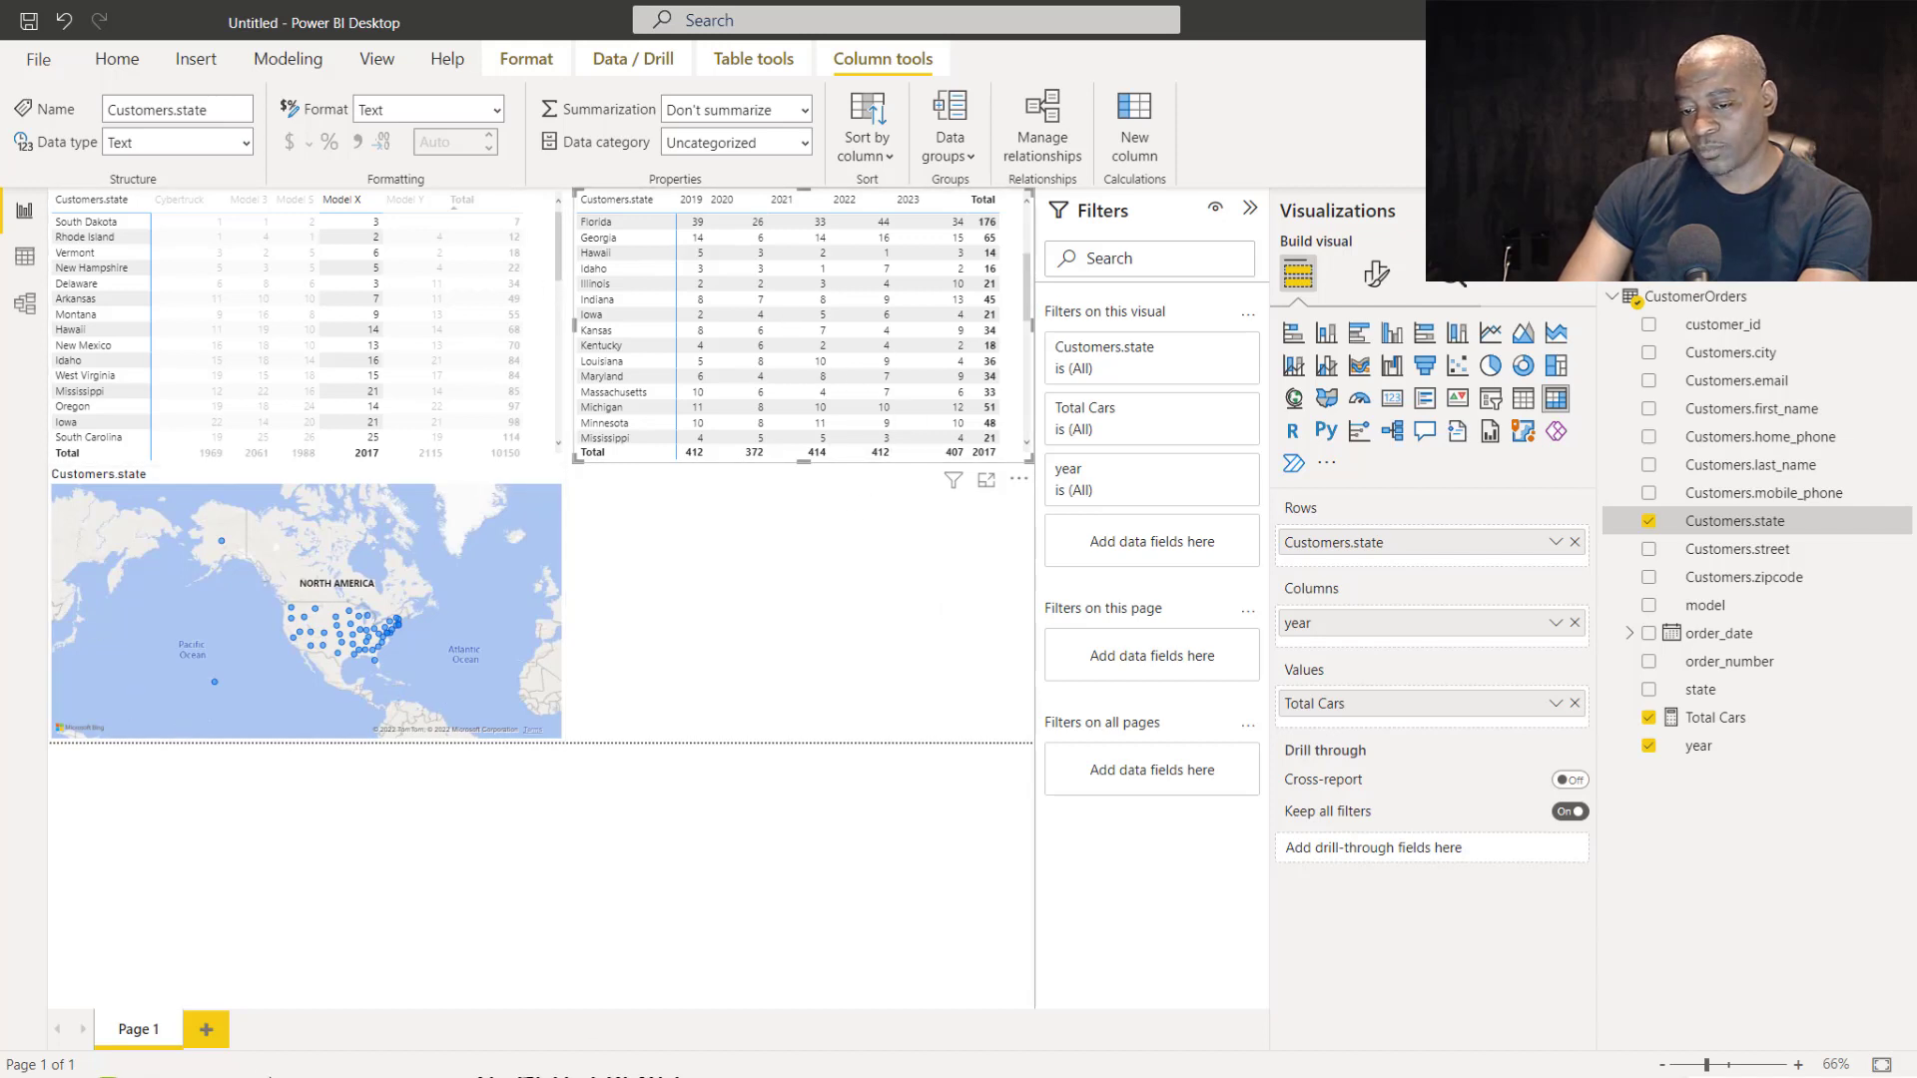
click(207, 1032)
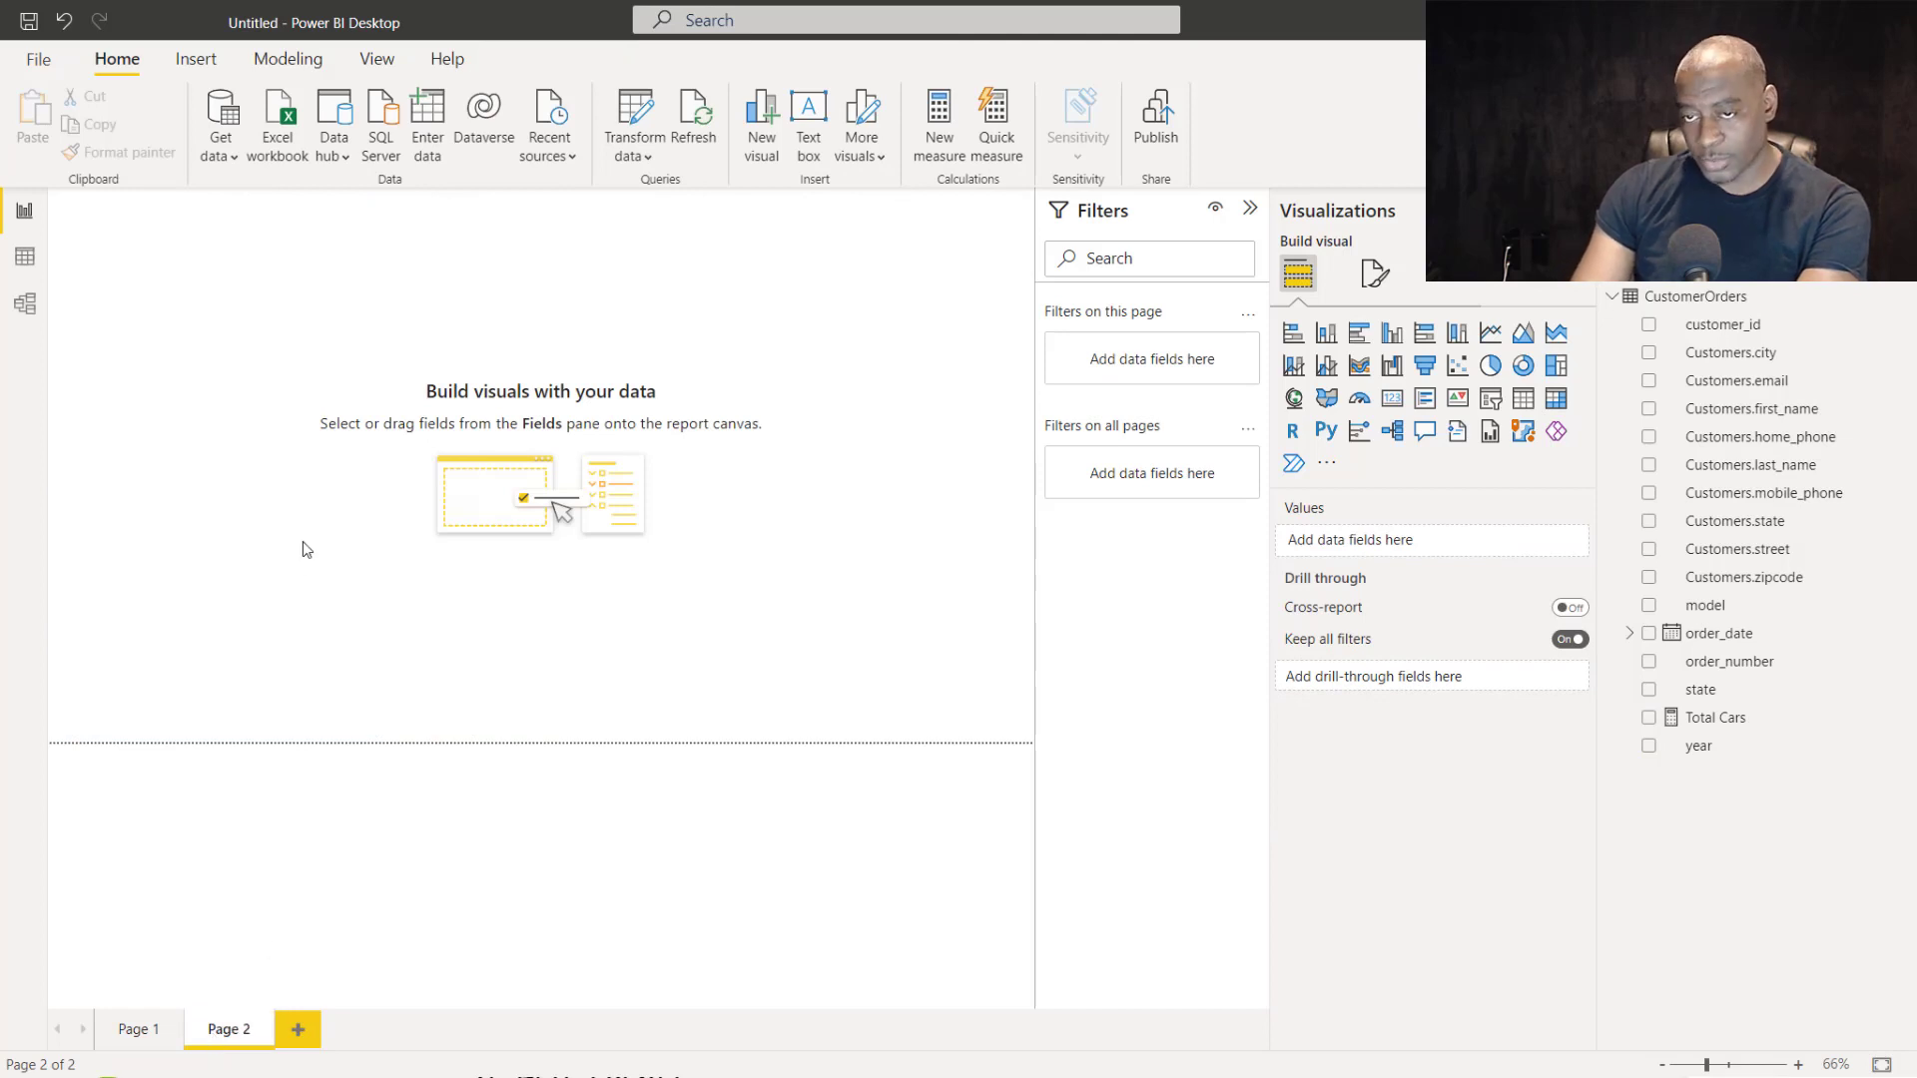
click(144, 1039)
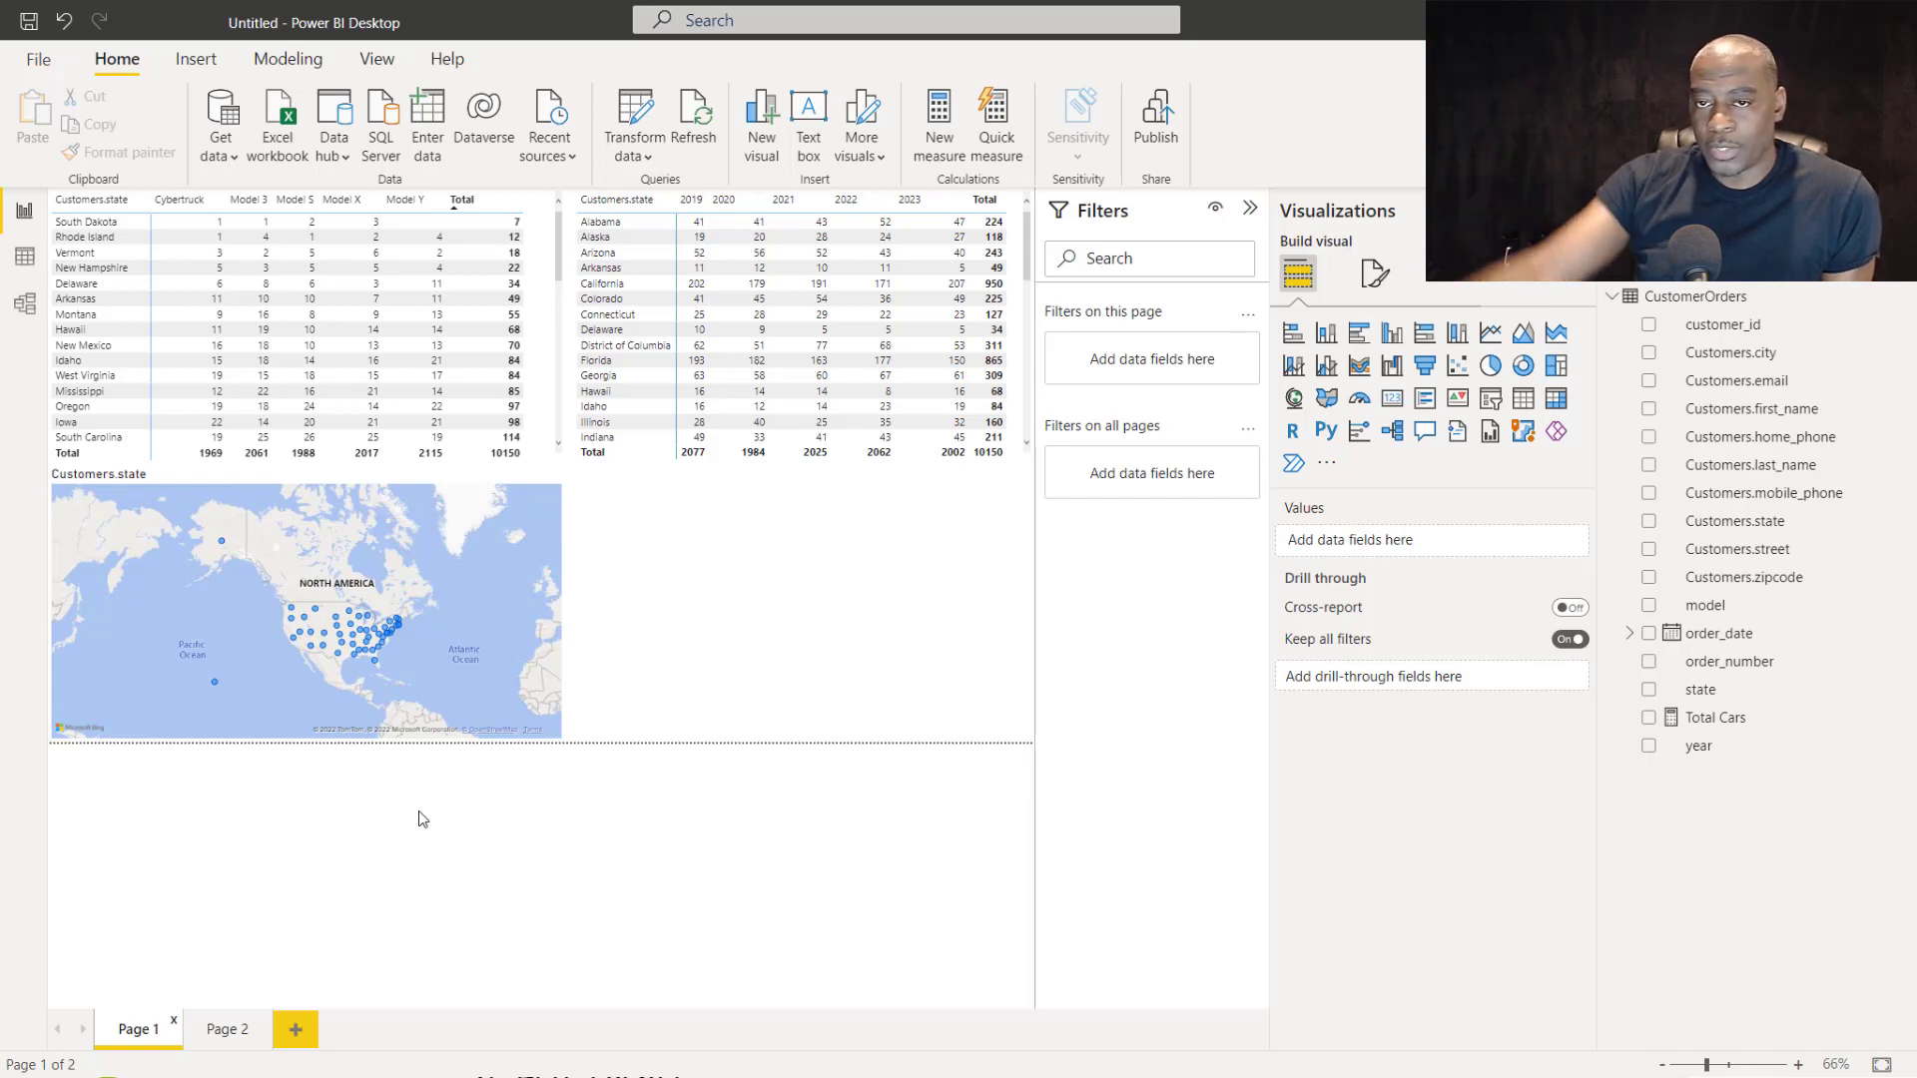
Save the report as Tesla Ordersv2.pbix in the 046-power-bi folder.
click(40, 60)
key(Escape)
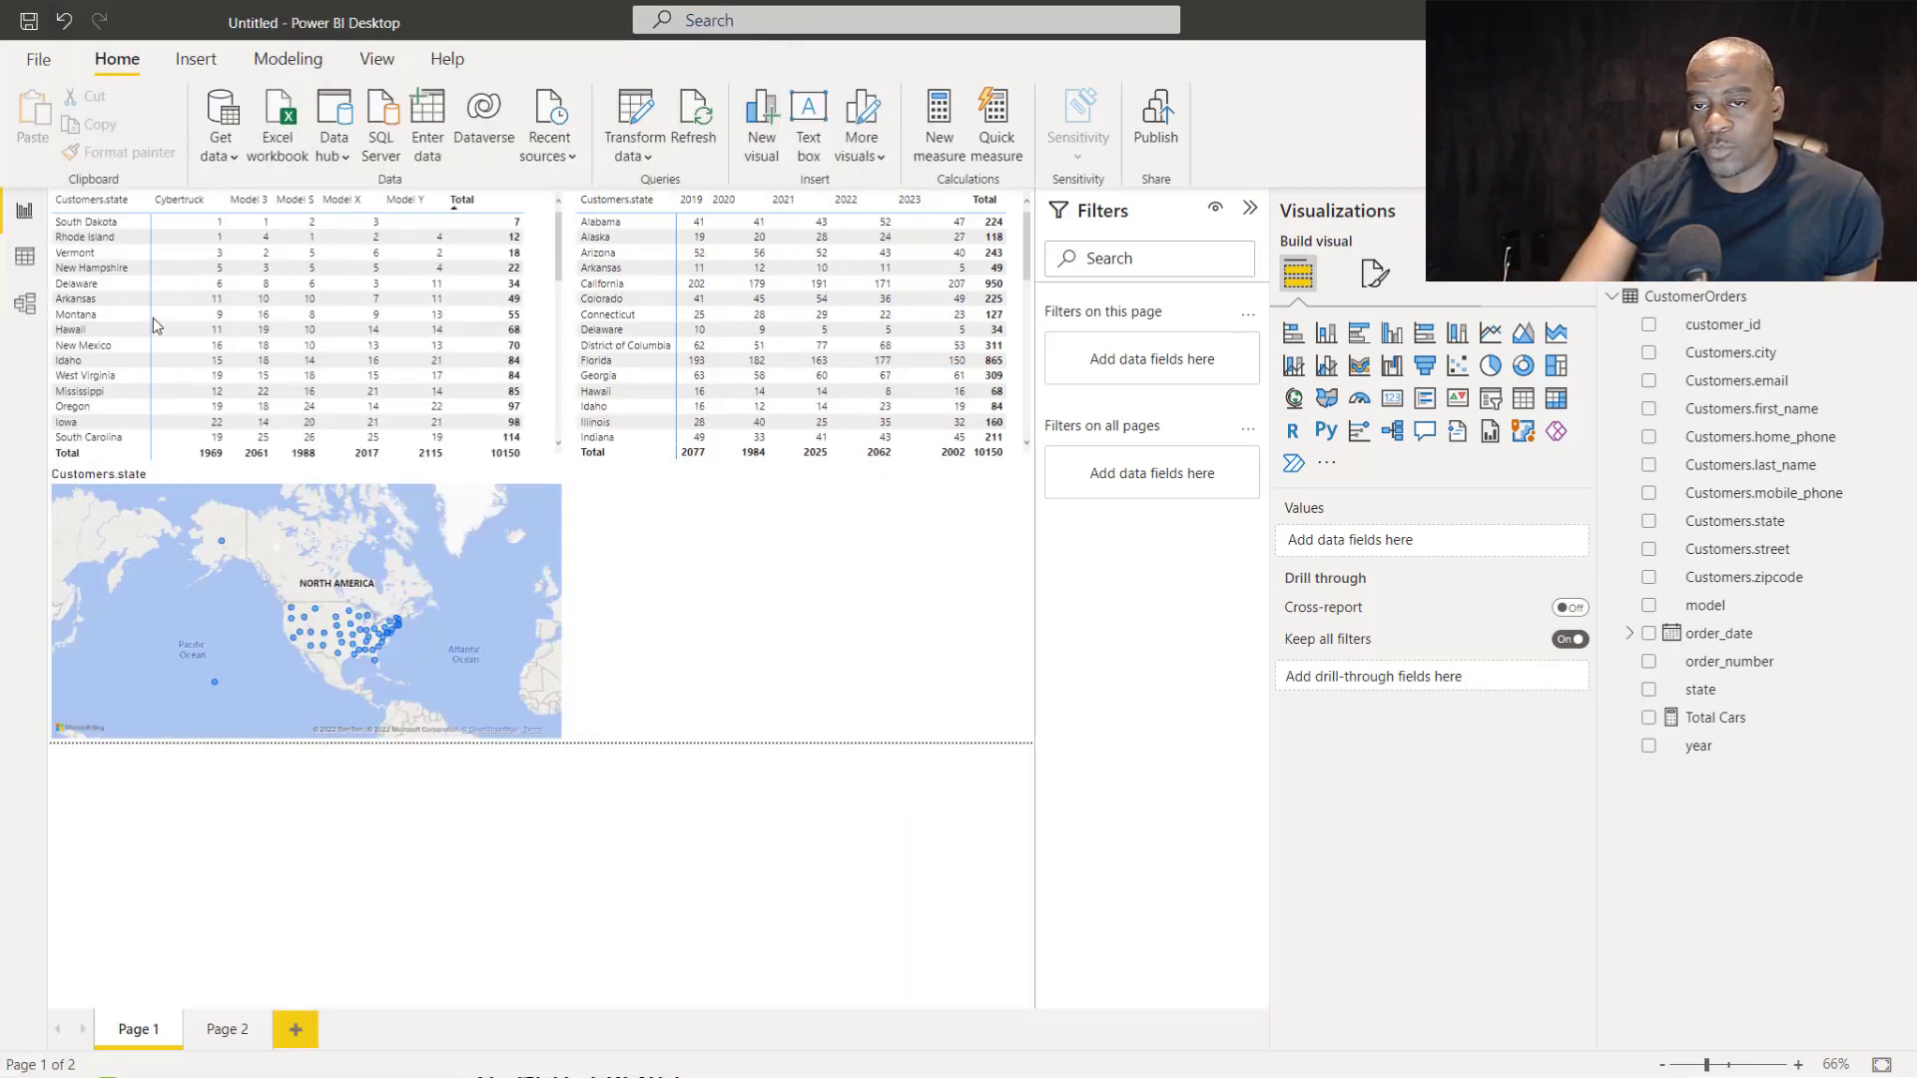
key(ctrl+s)
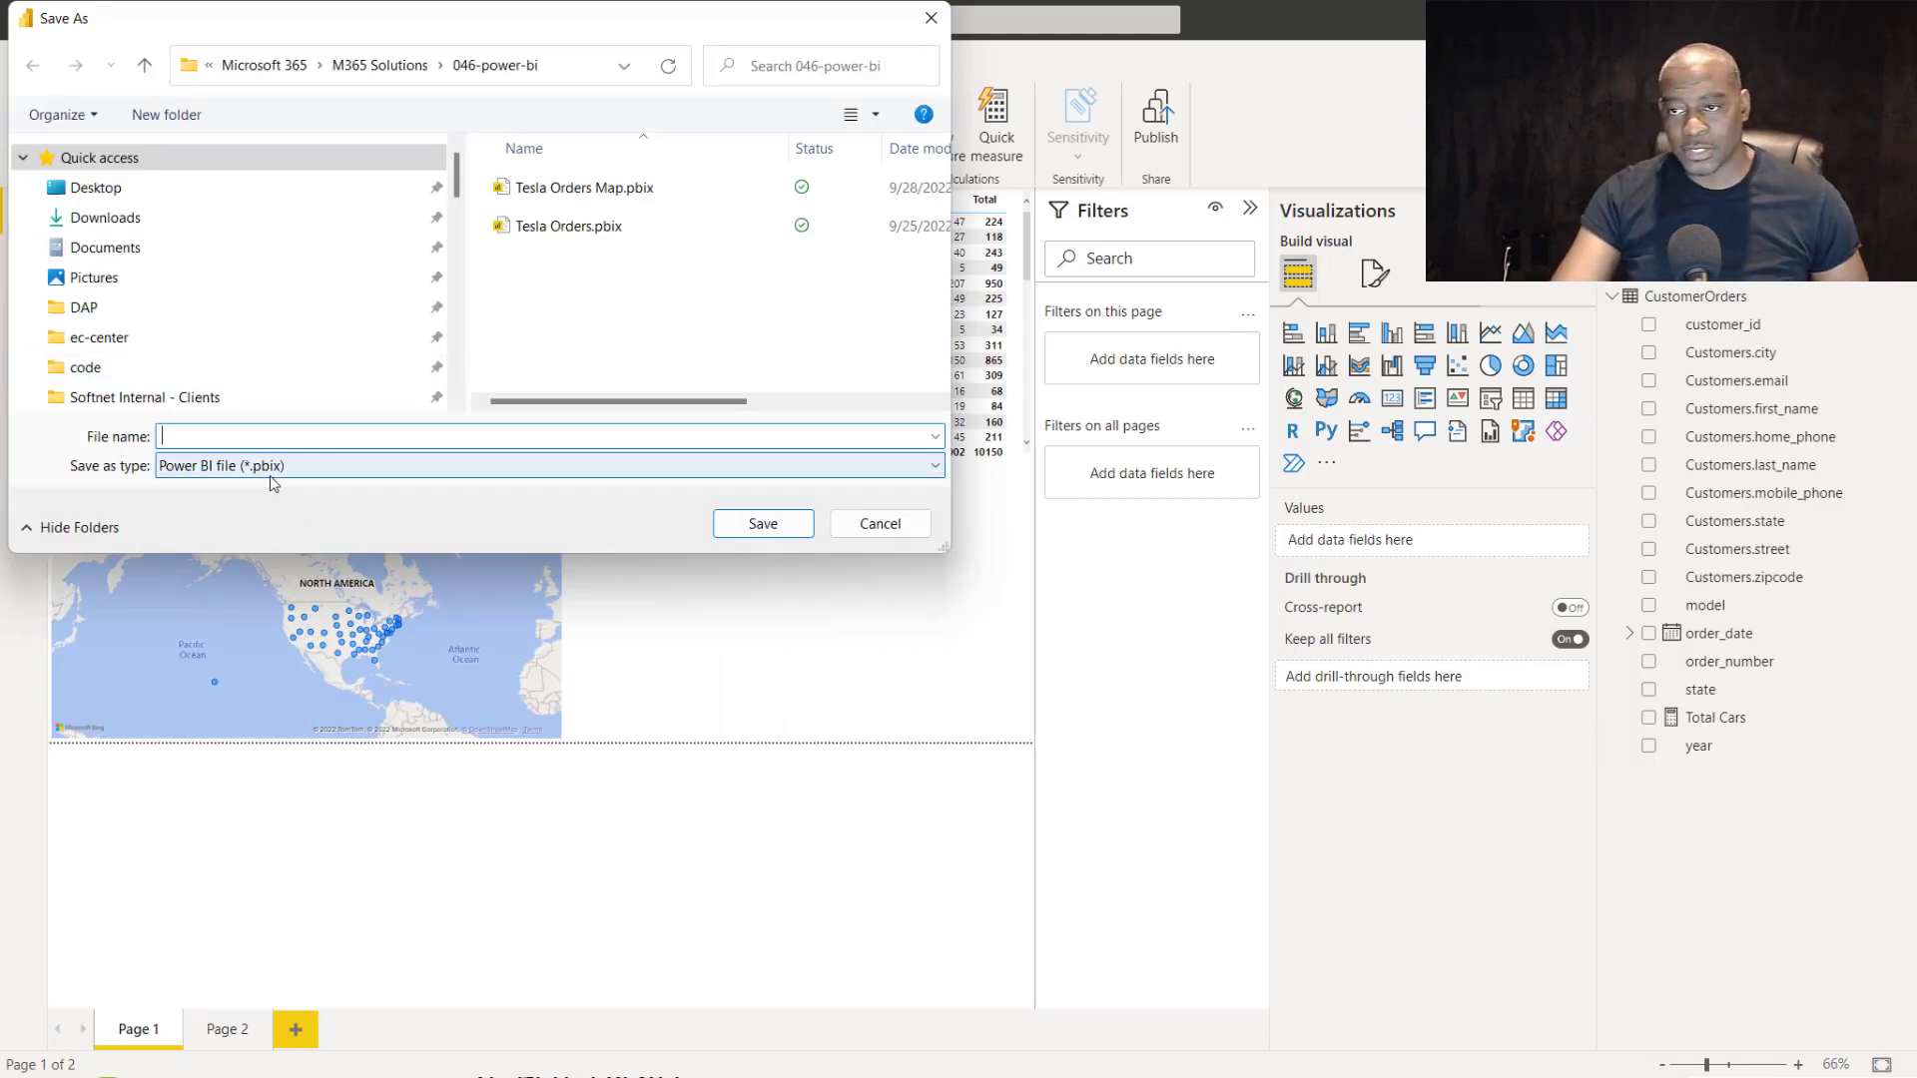
click(616, 234)
click(241, 437)
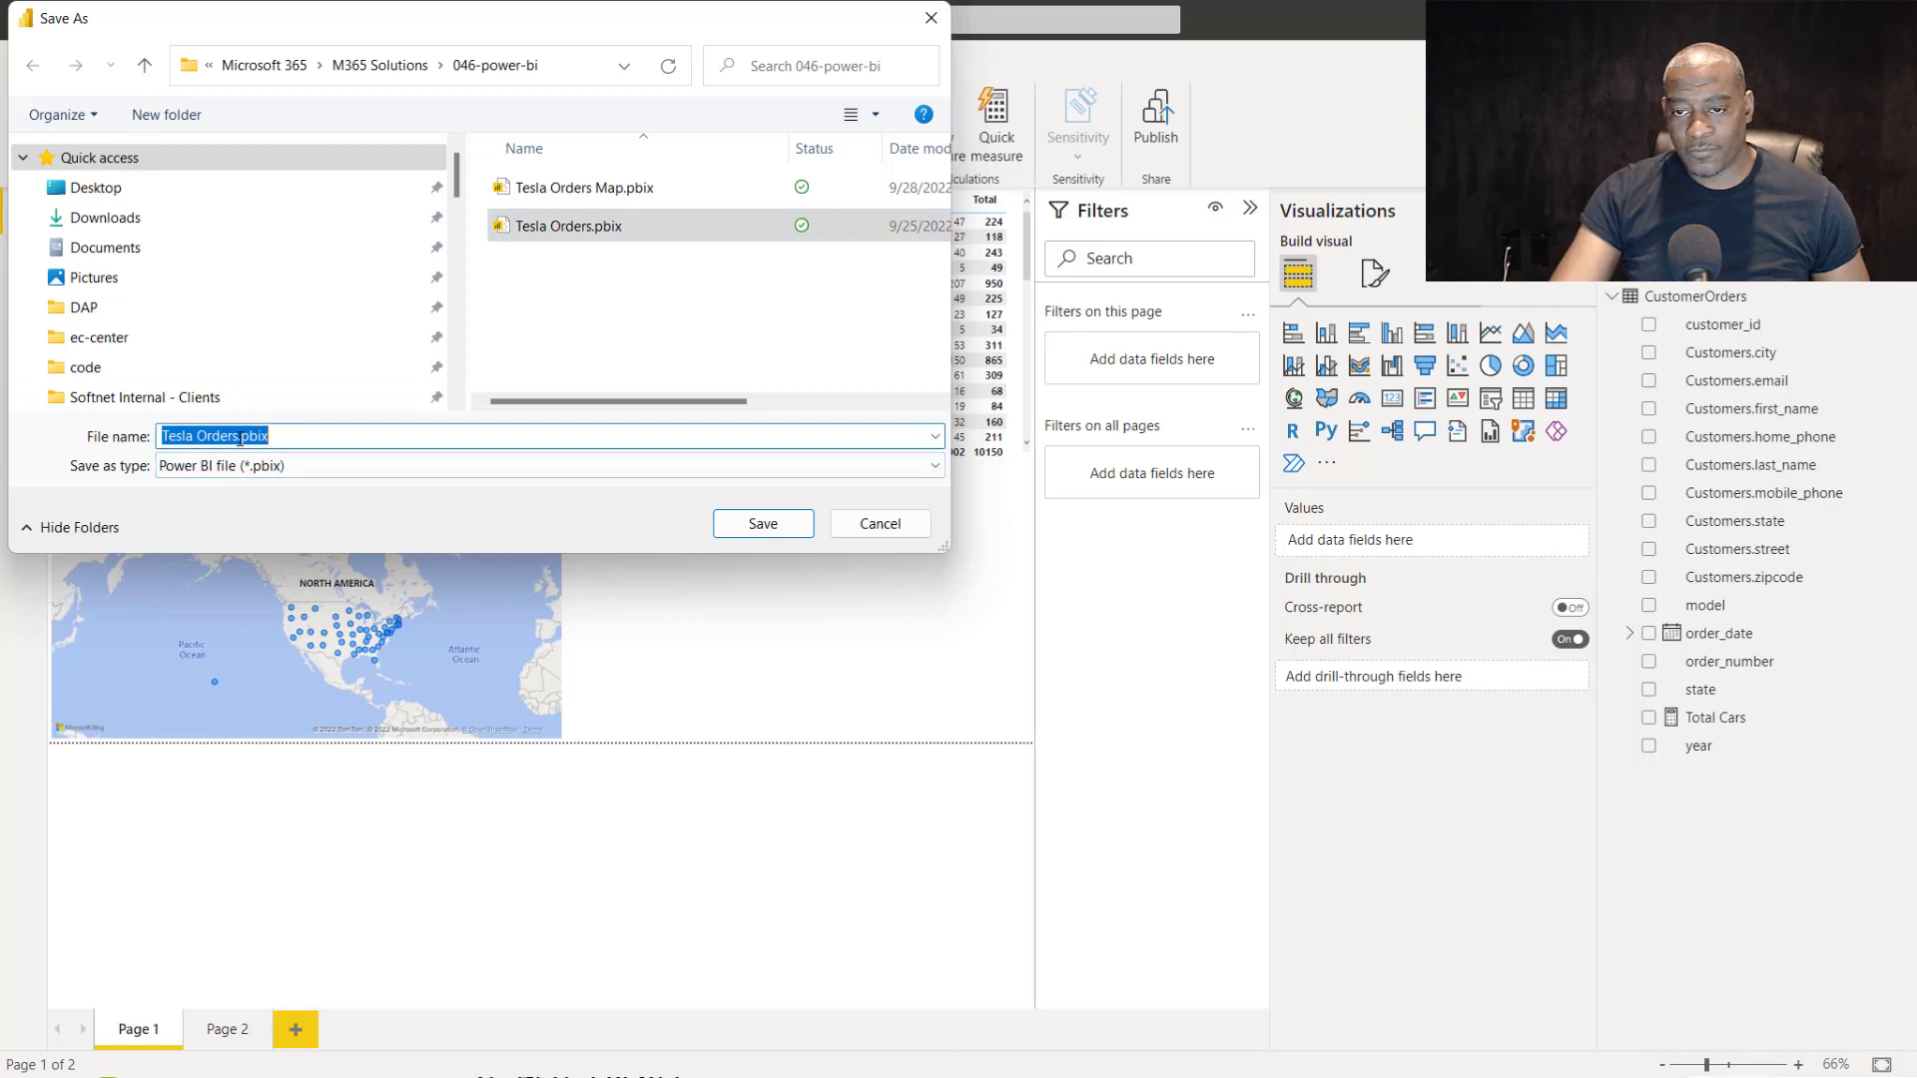
click(239, 437)
text(v2)
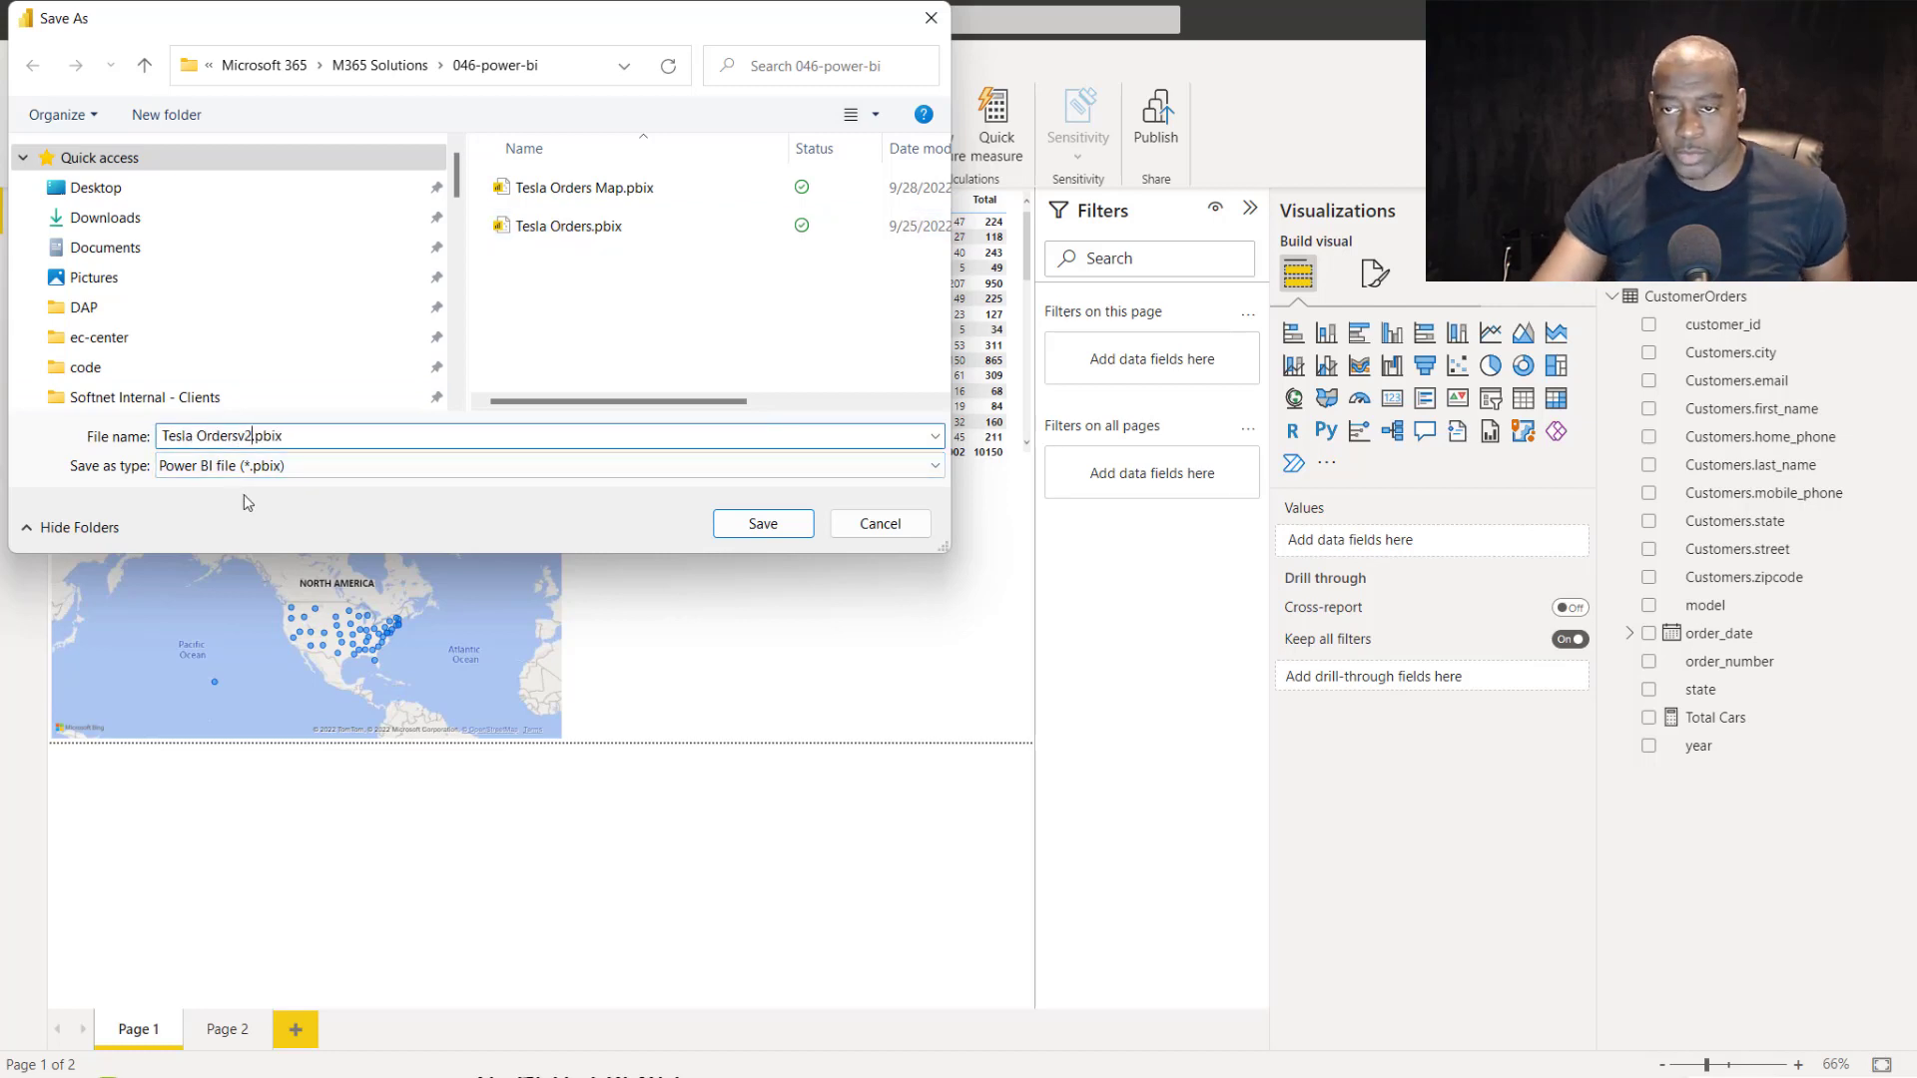
click(769, 528)
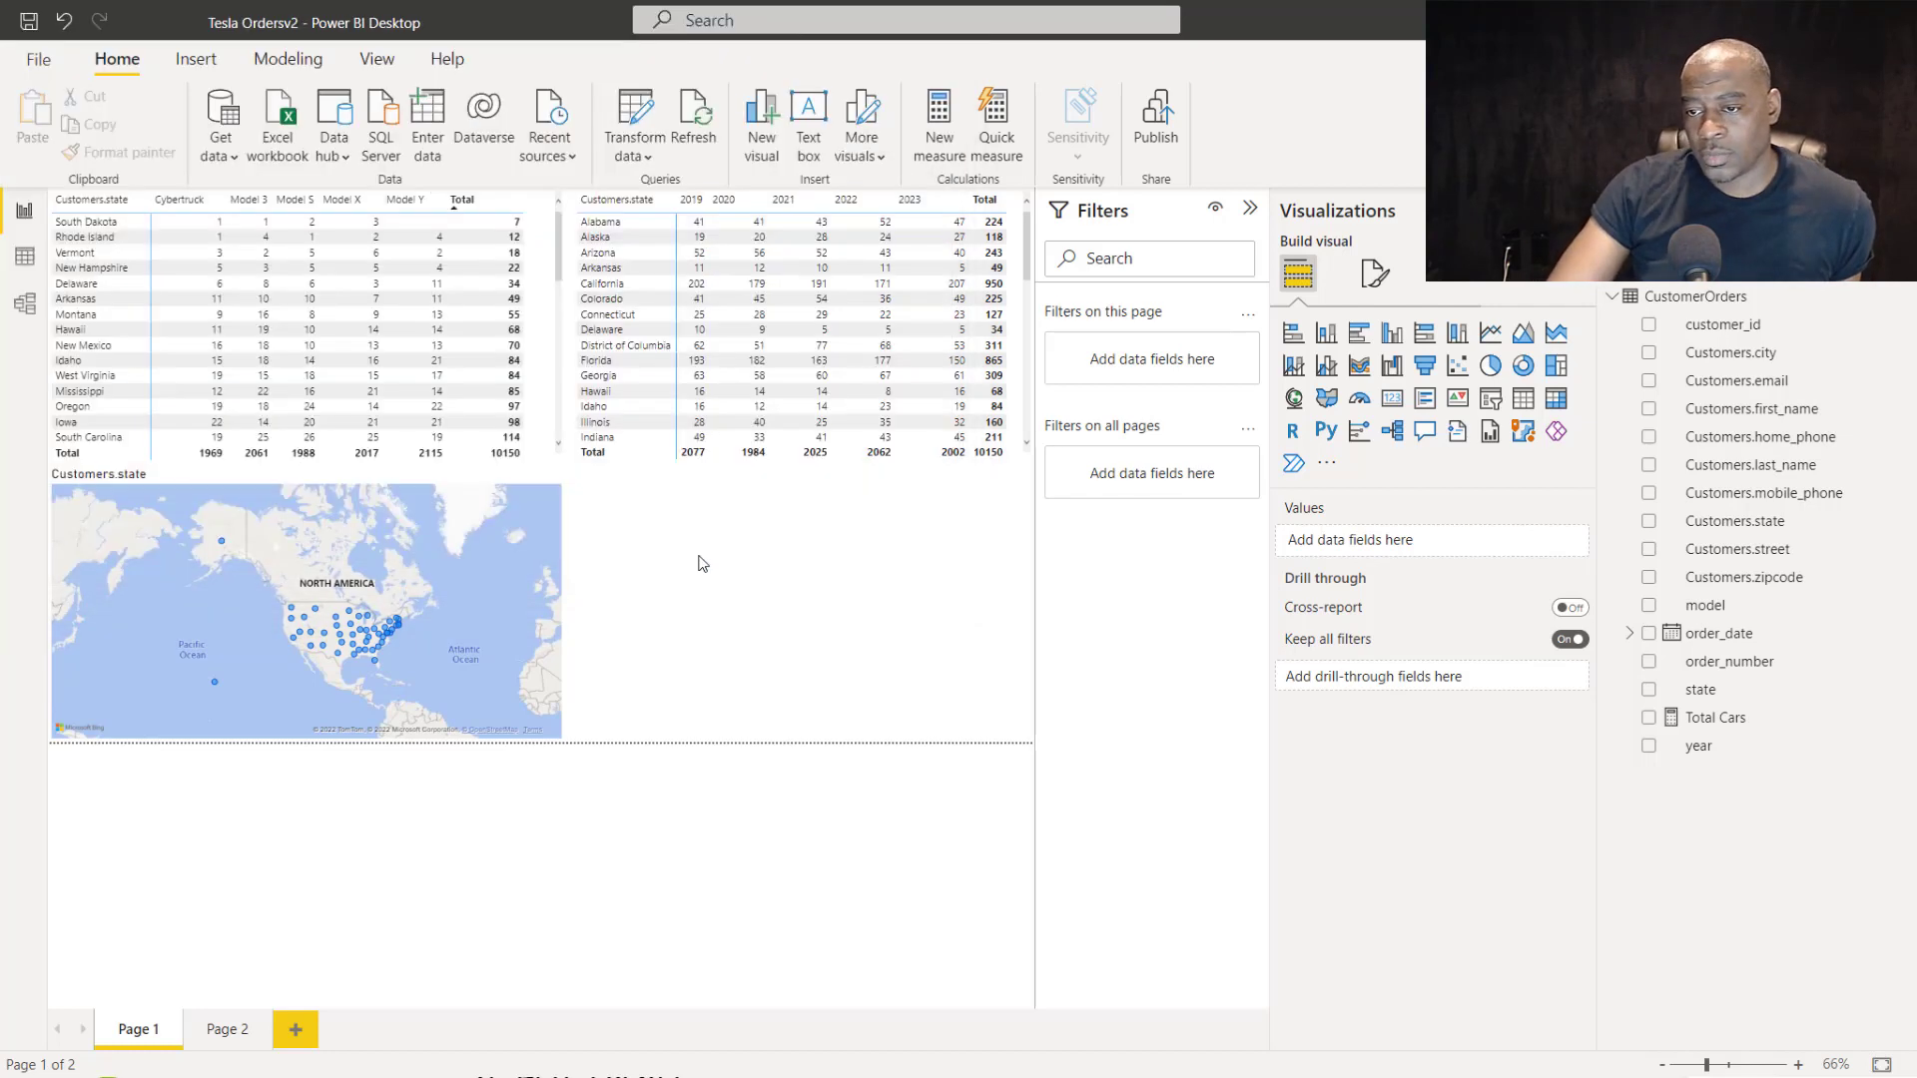
Publish the report to My workspace and open the published Tesla Ordersv2 report in the Power BI service.
click(40, 59)
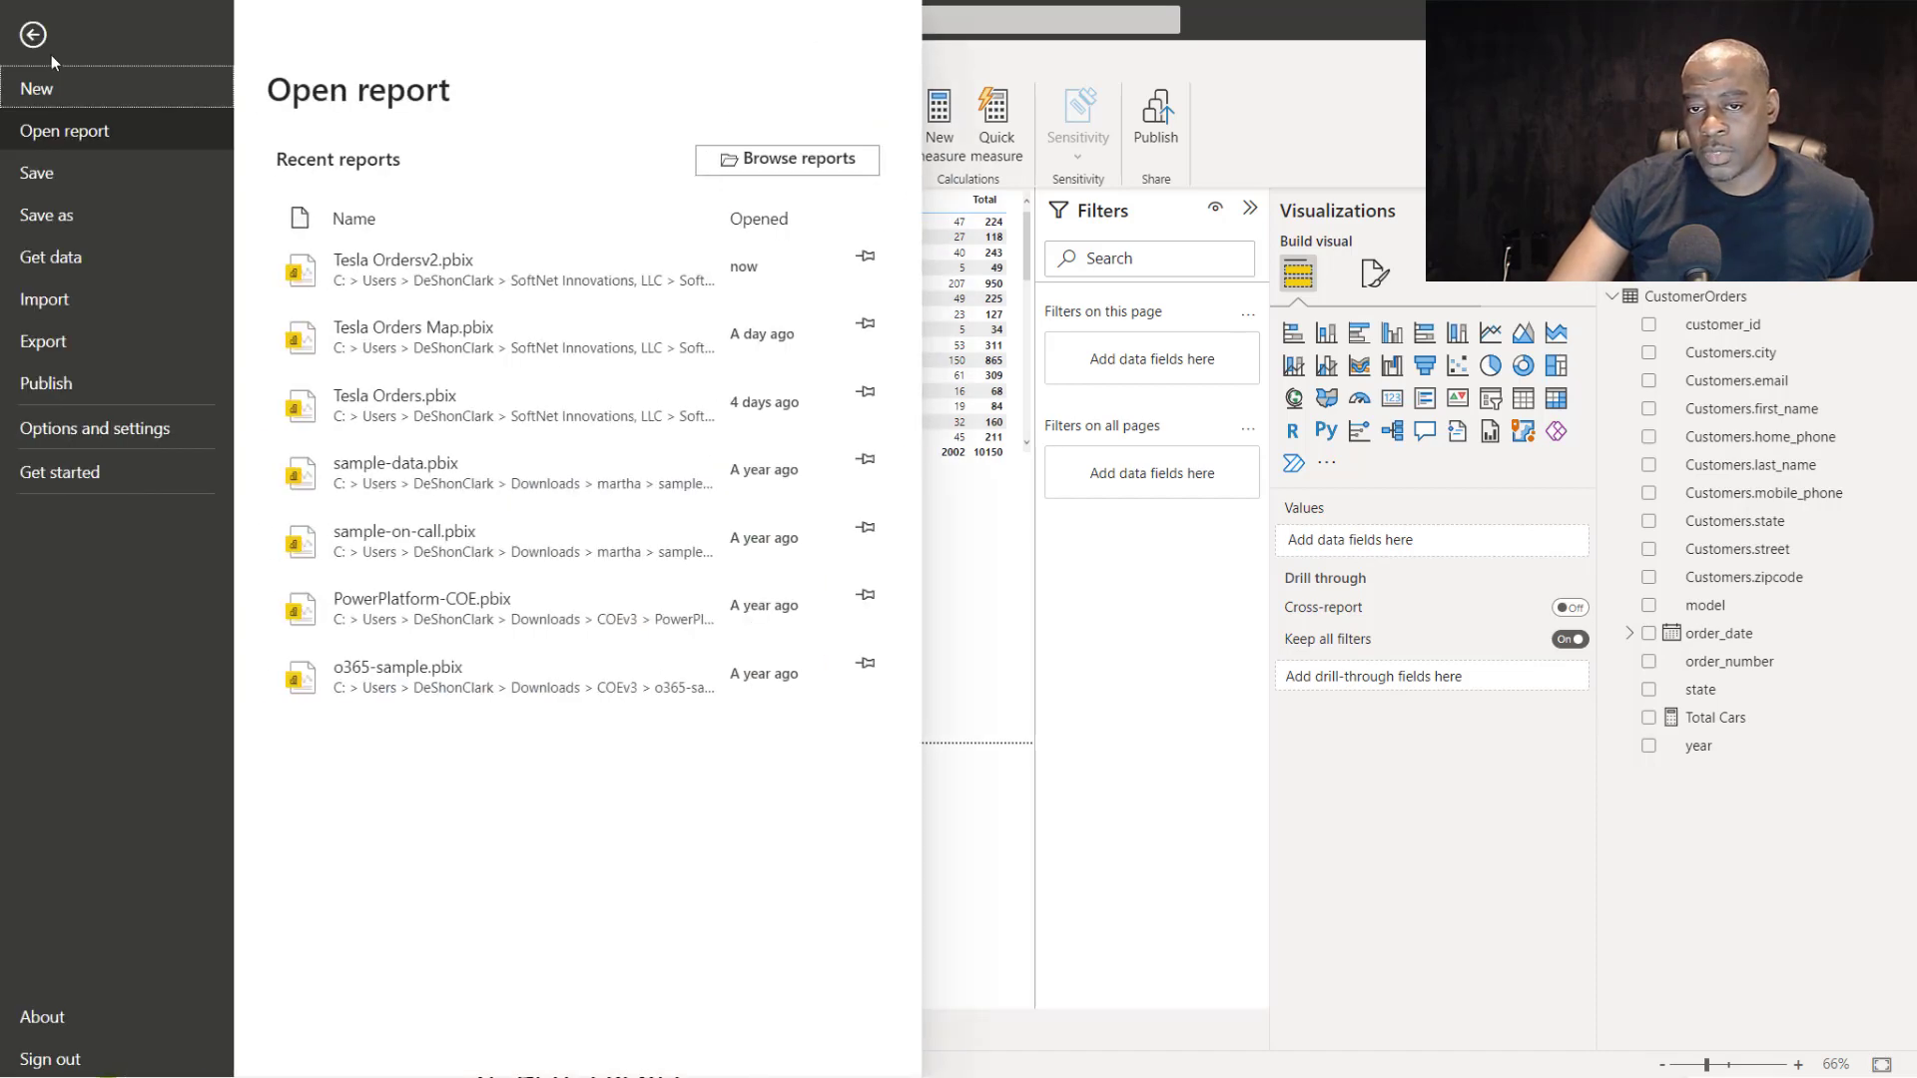
click(66, 387)
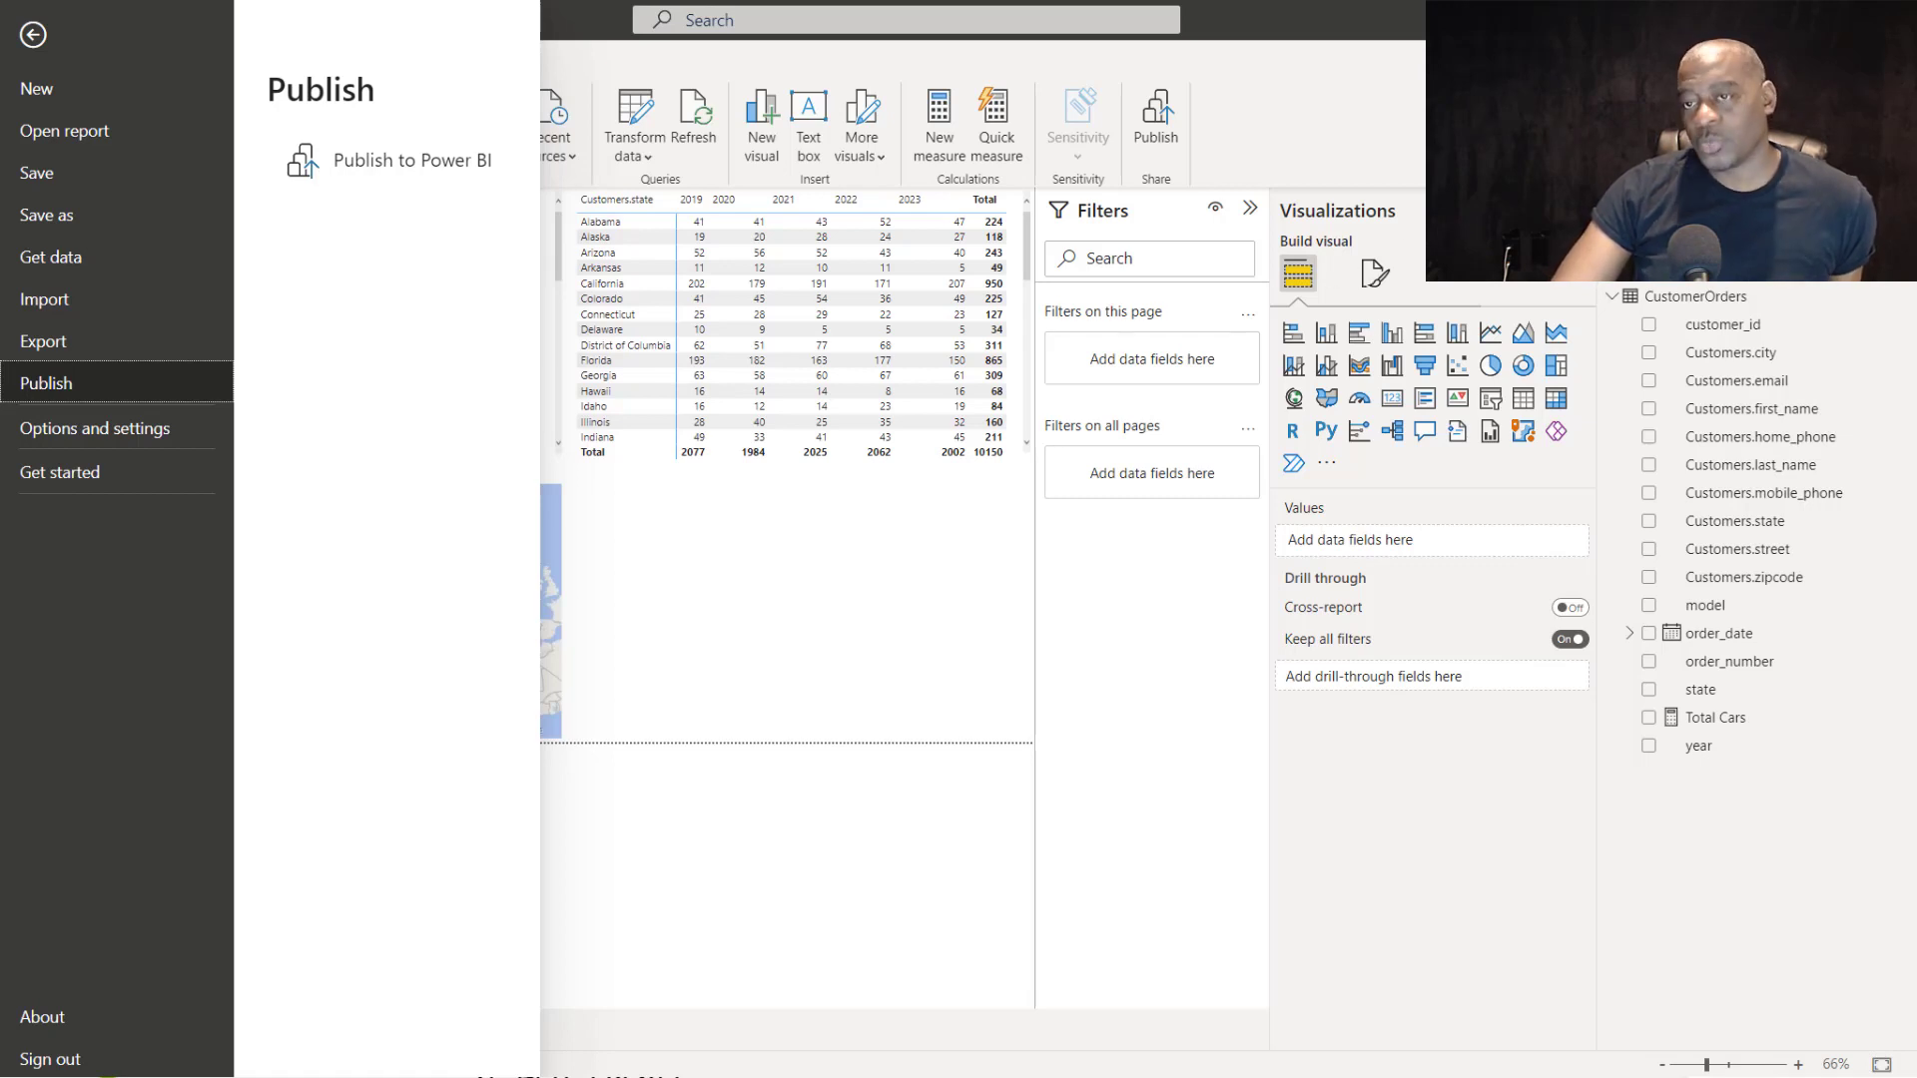
click(424, 168)
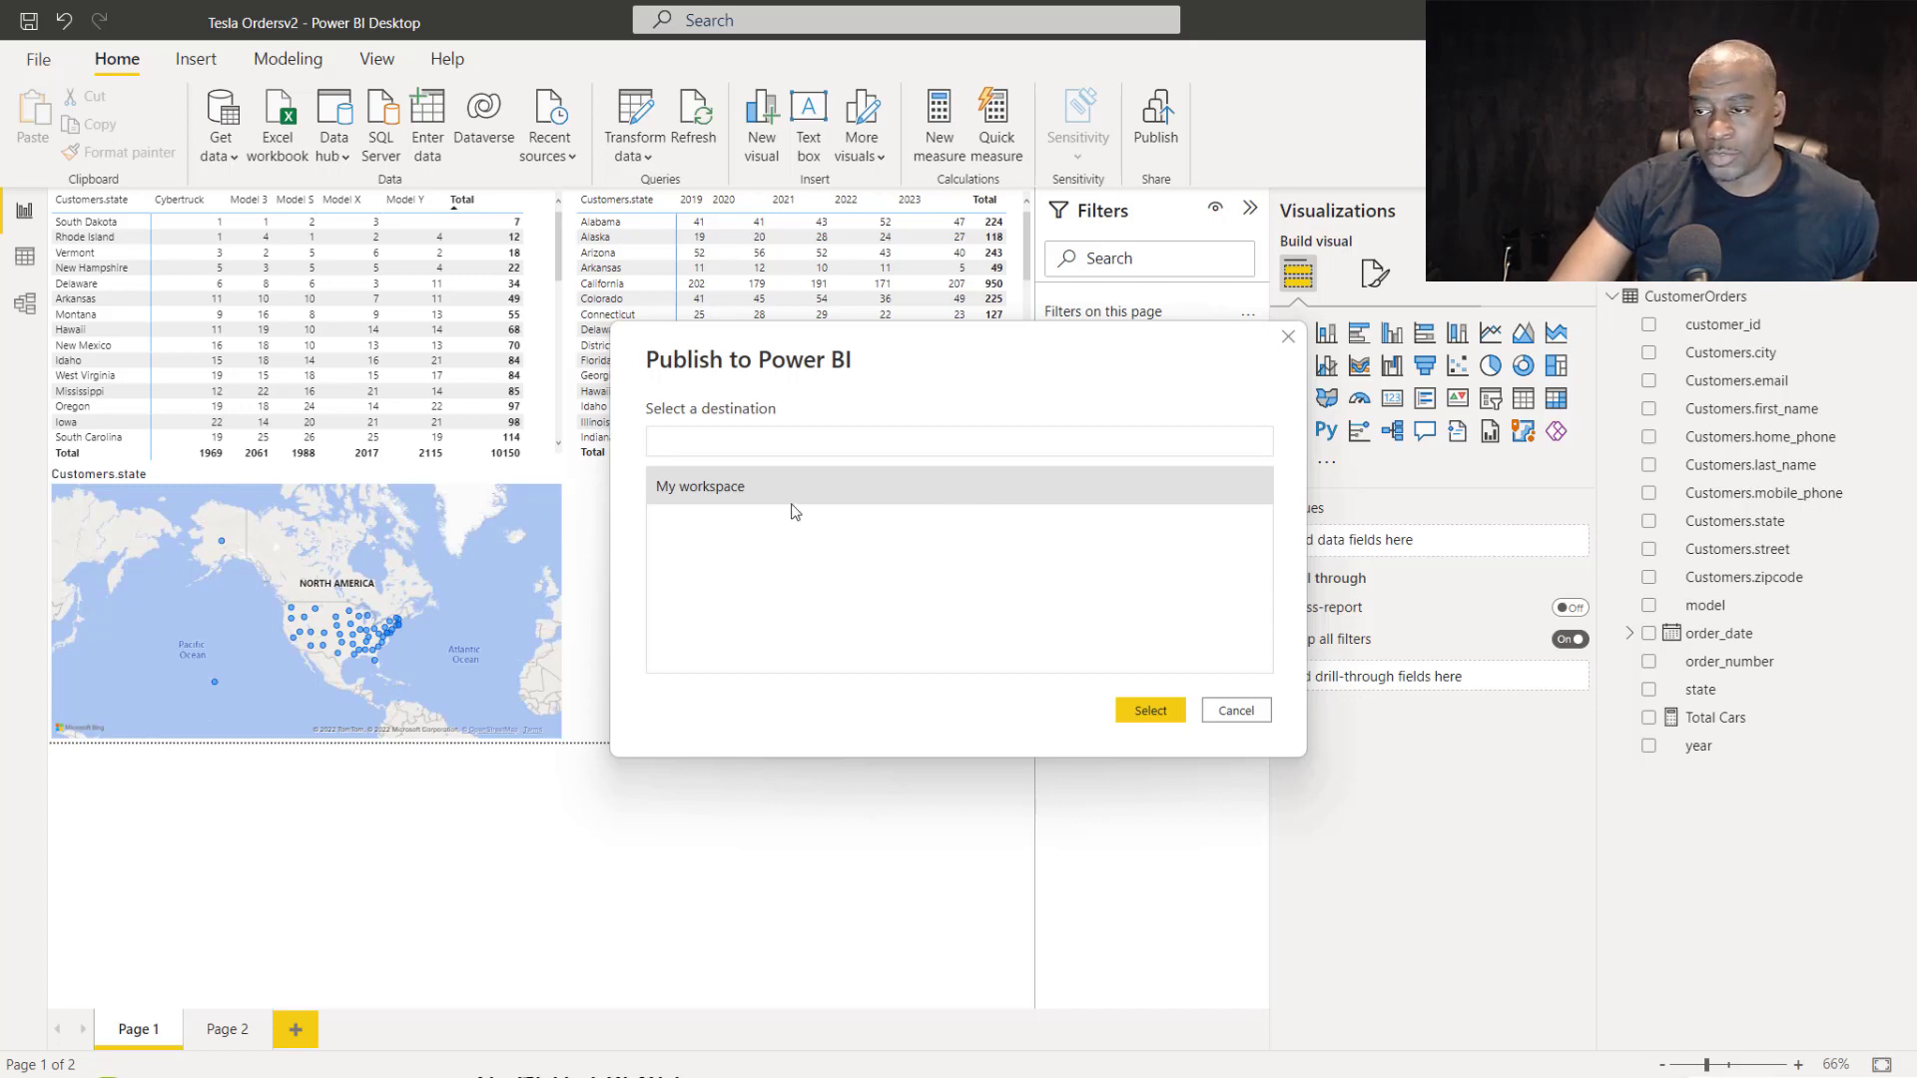
click(692, 488)
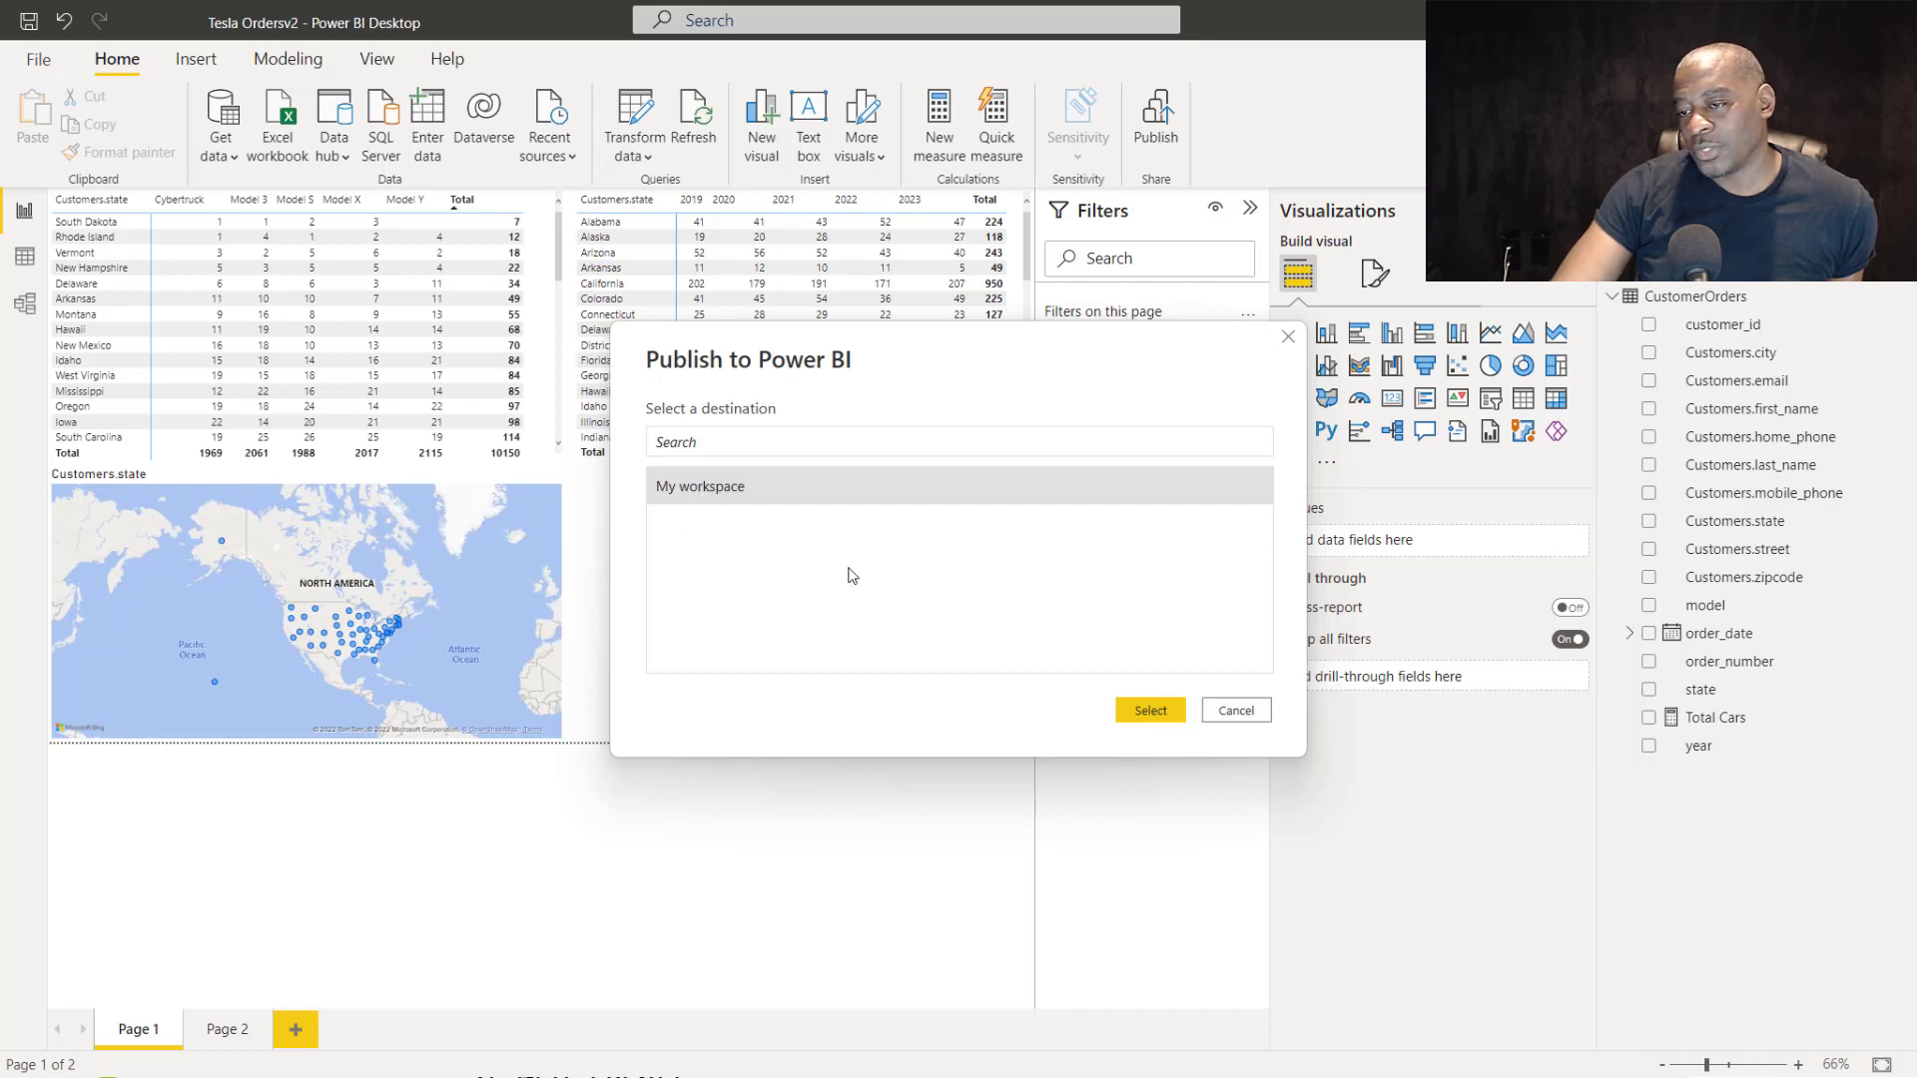
click(1149, 707)
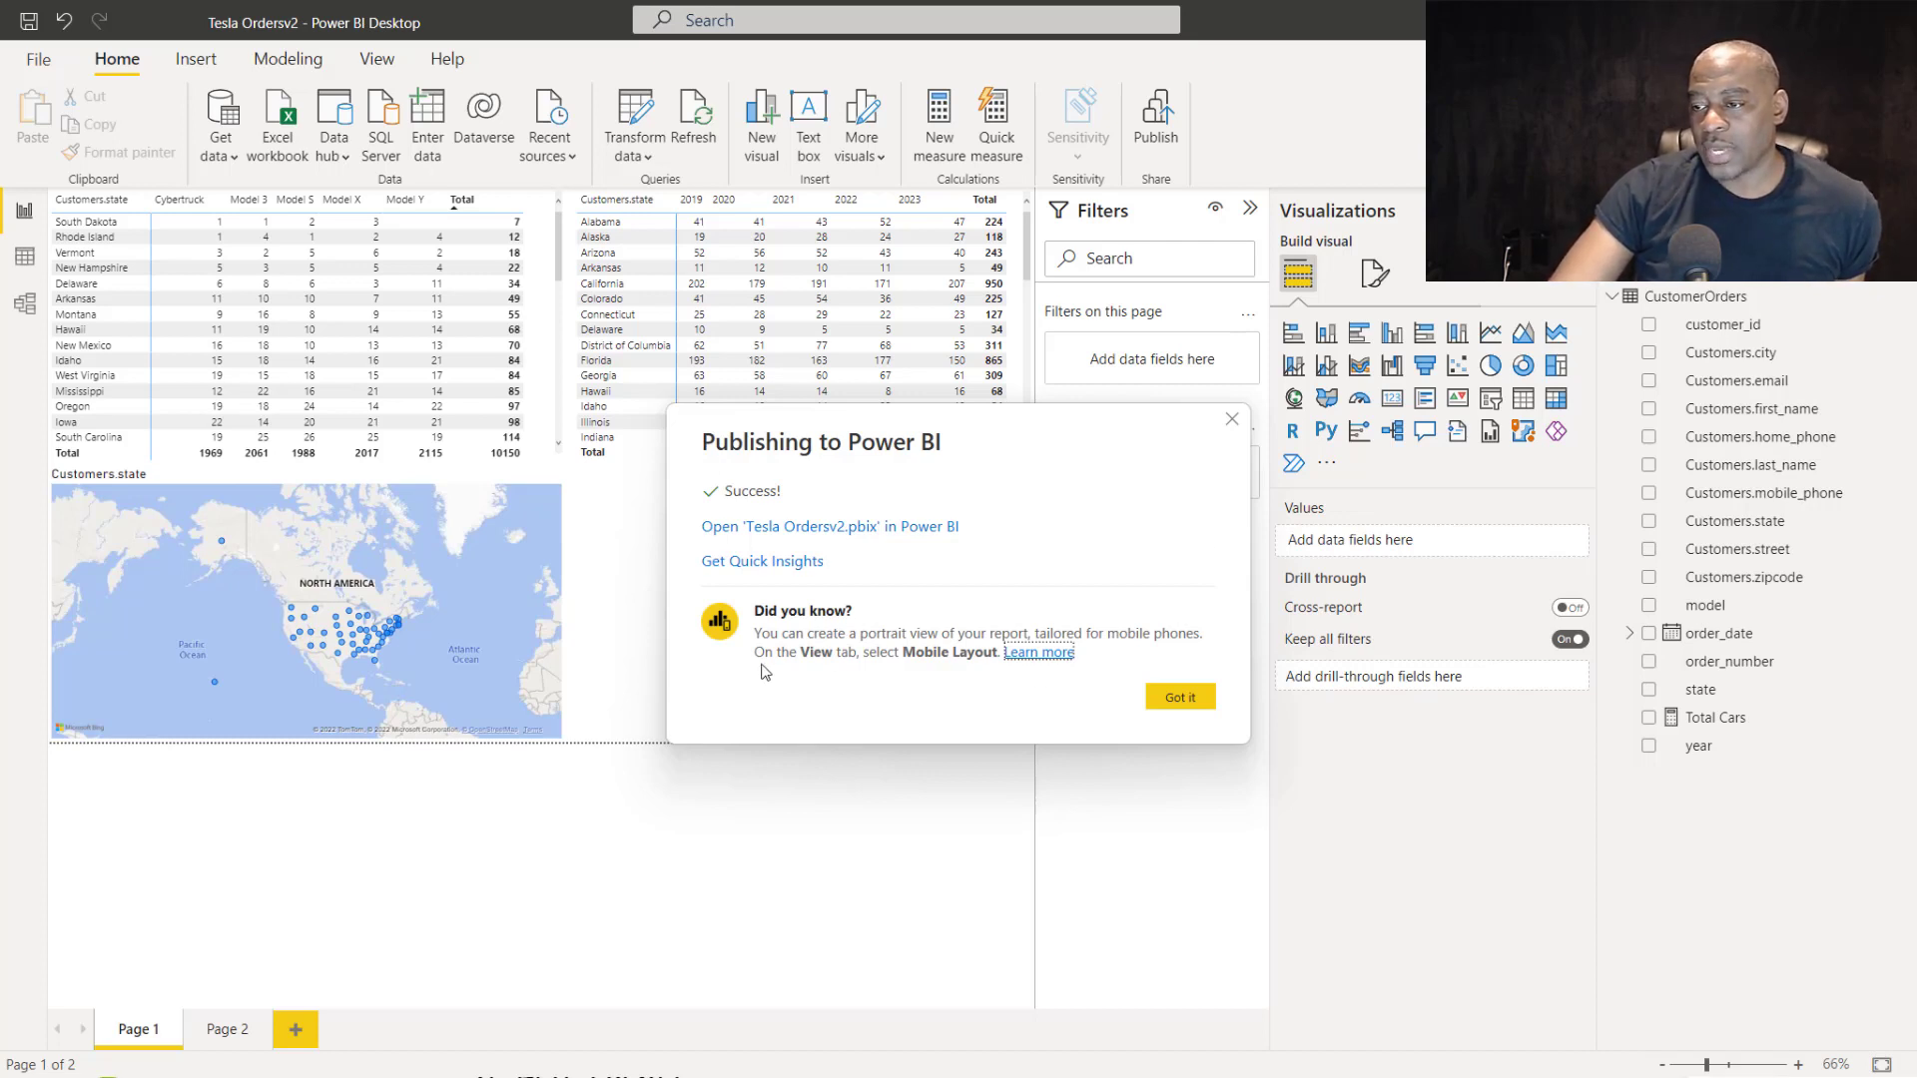
click(855, 529)
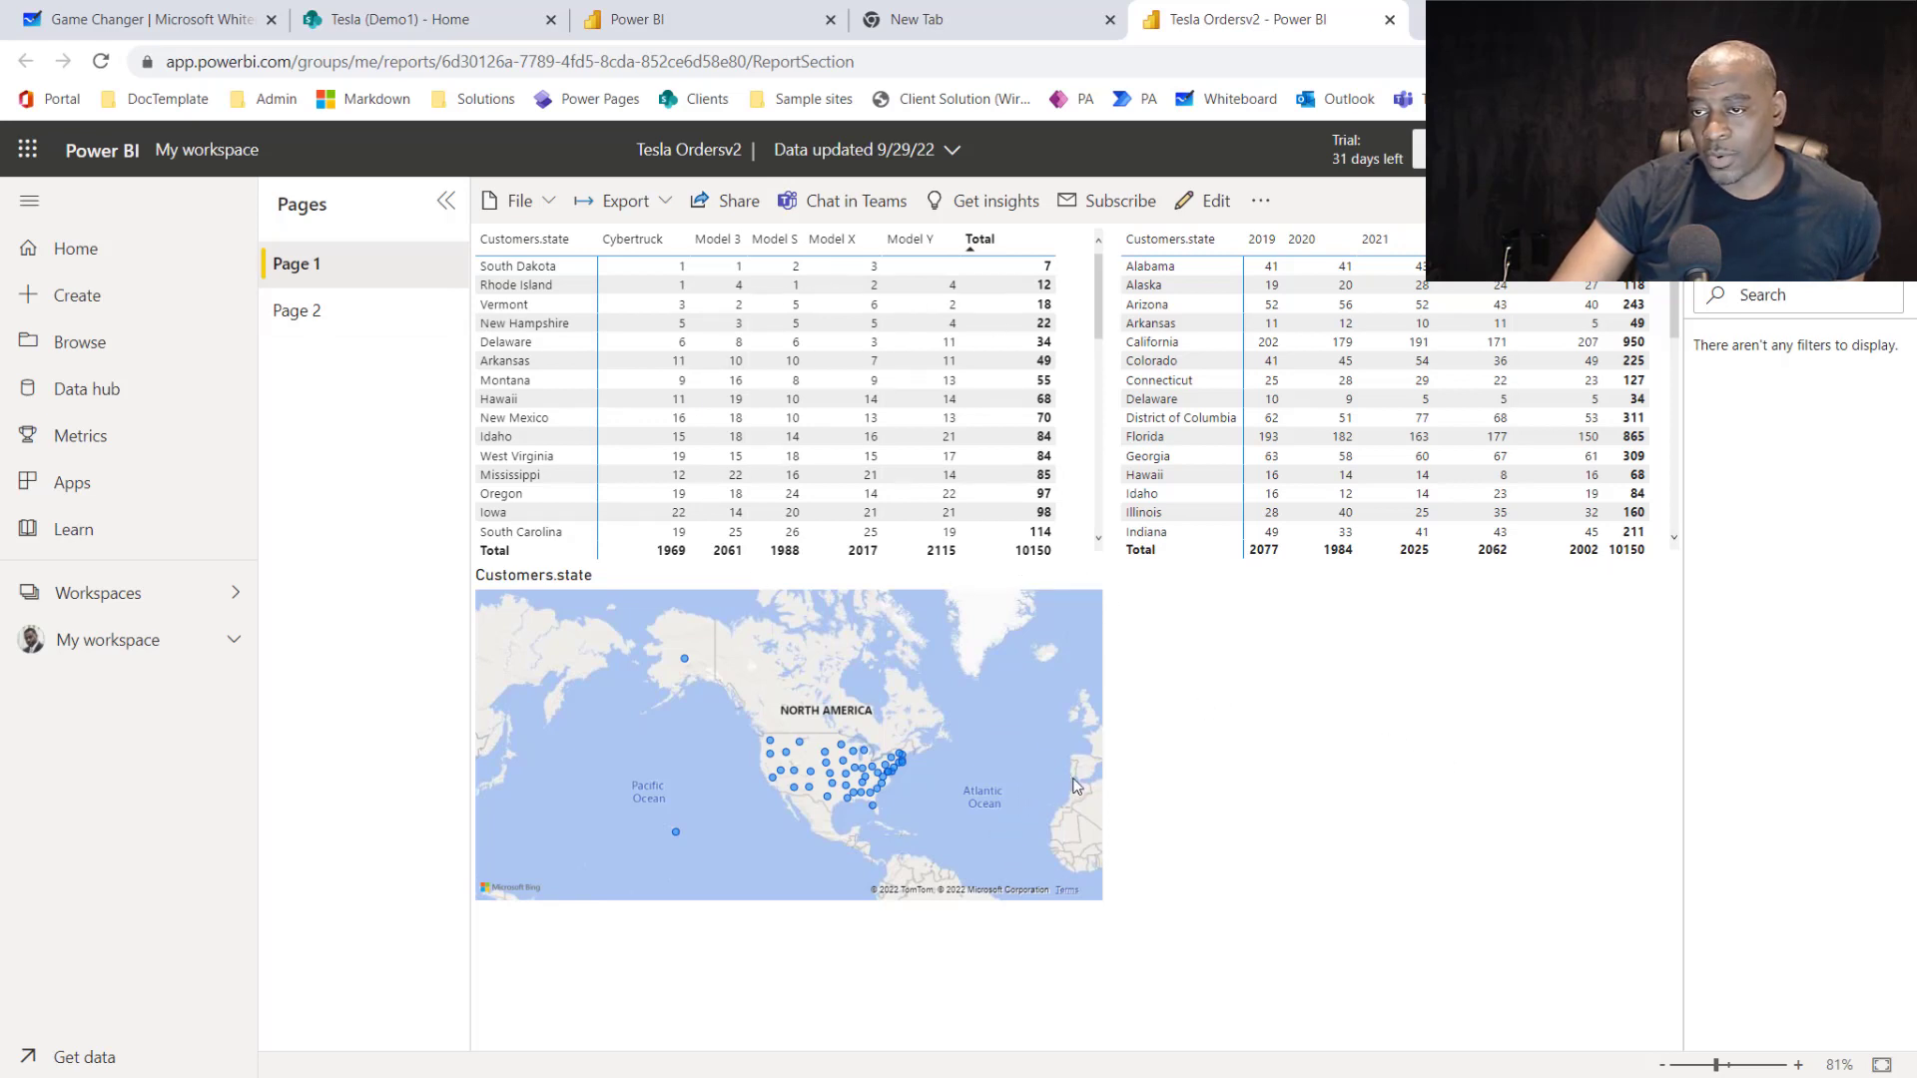
Generate the report's SharePoint Online embed link and copy it.
click(554, 204)
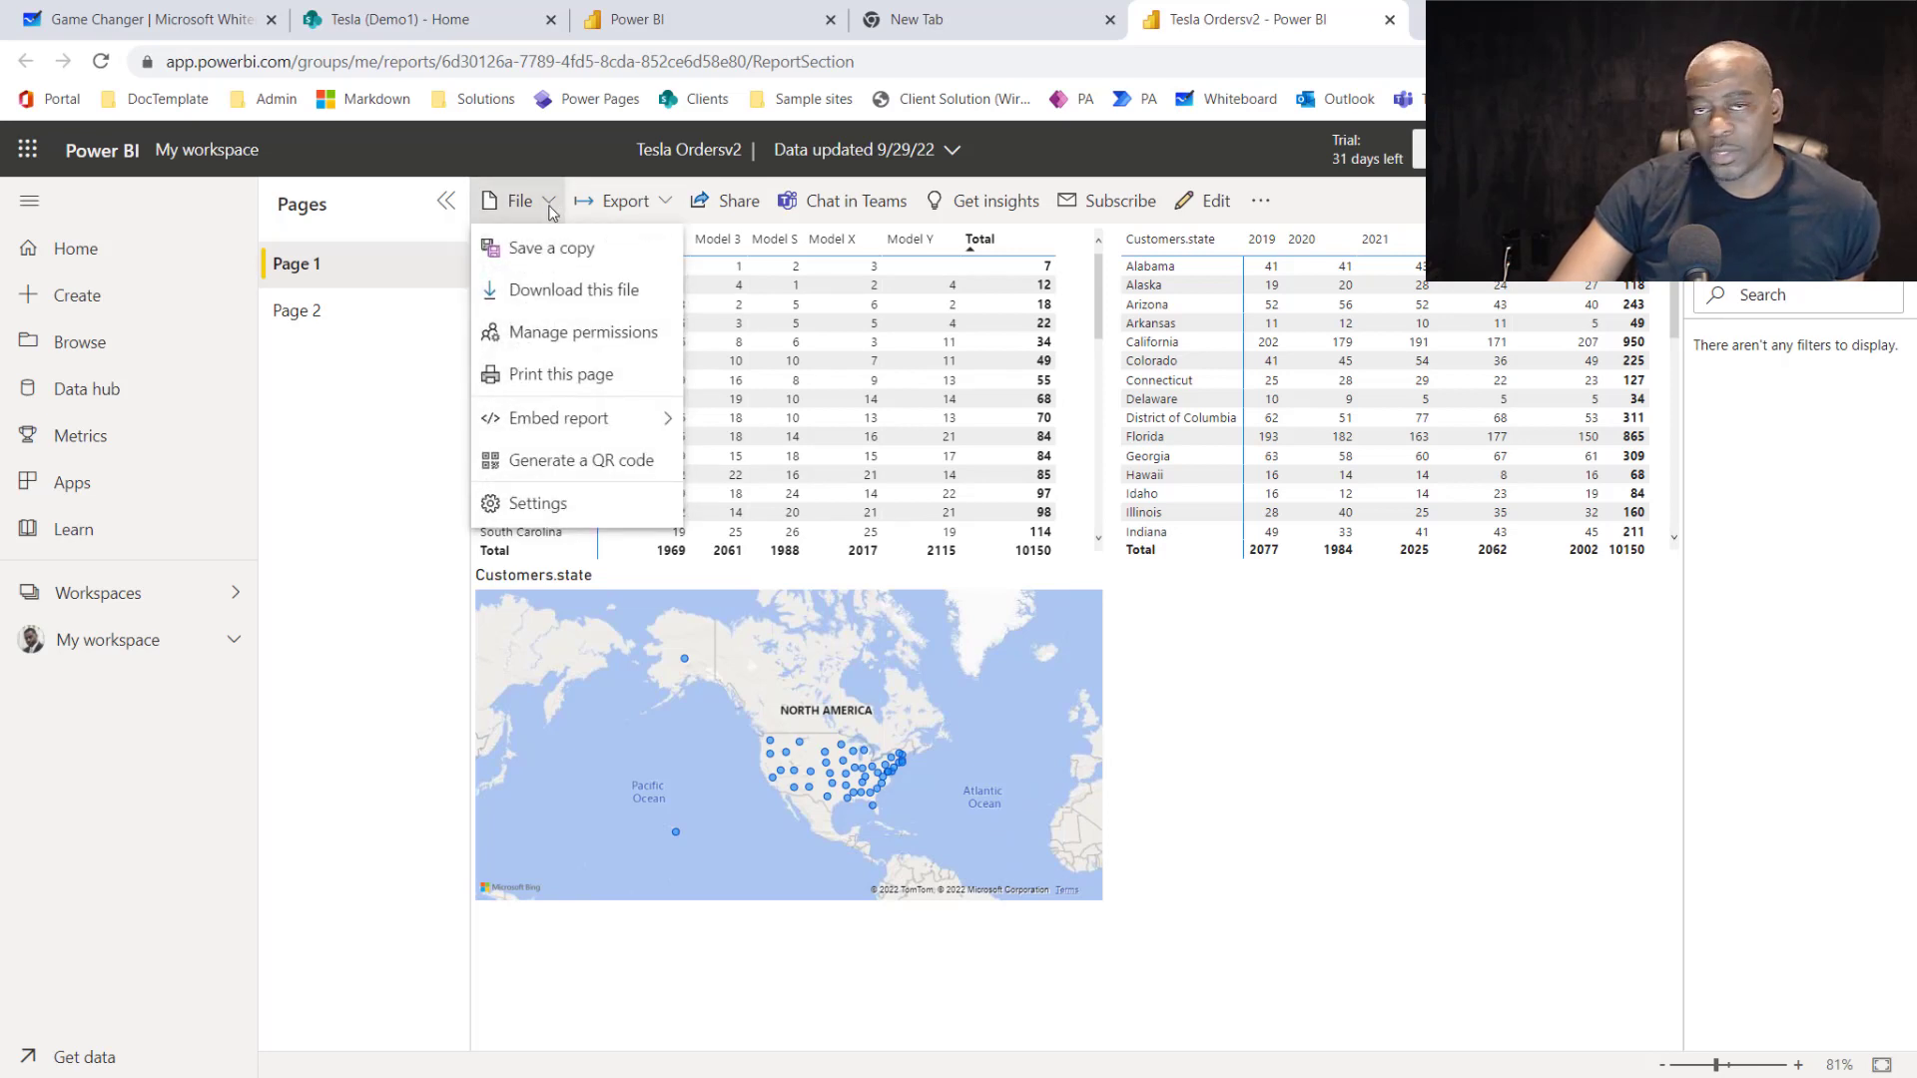
mouse_move(589, 420)
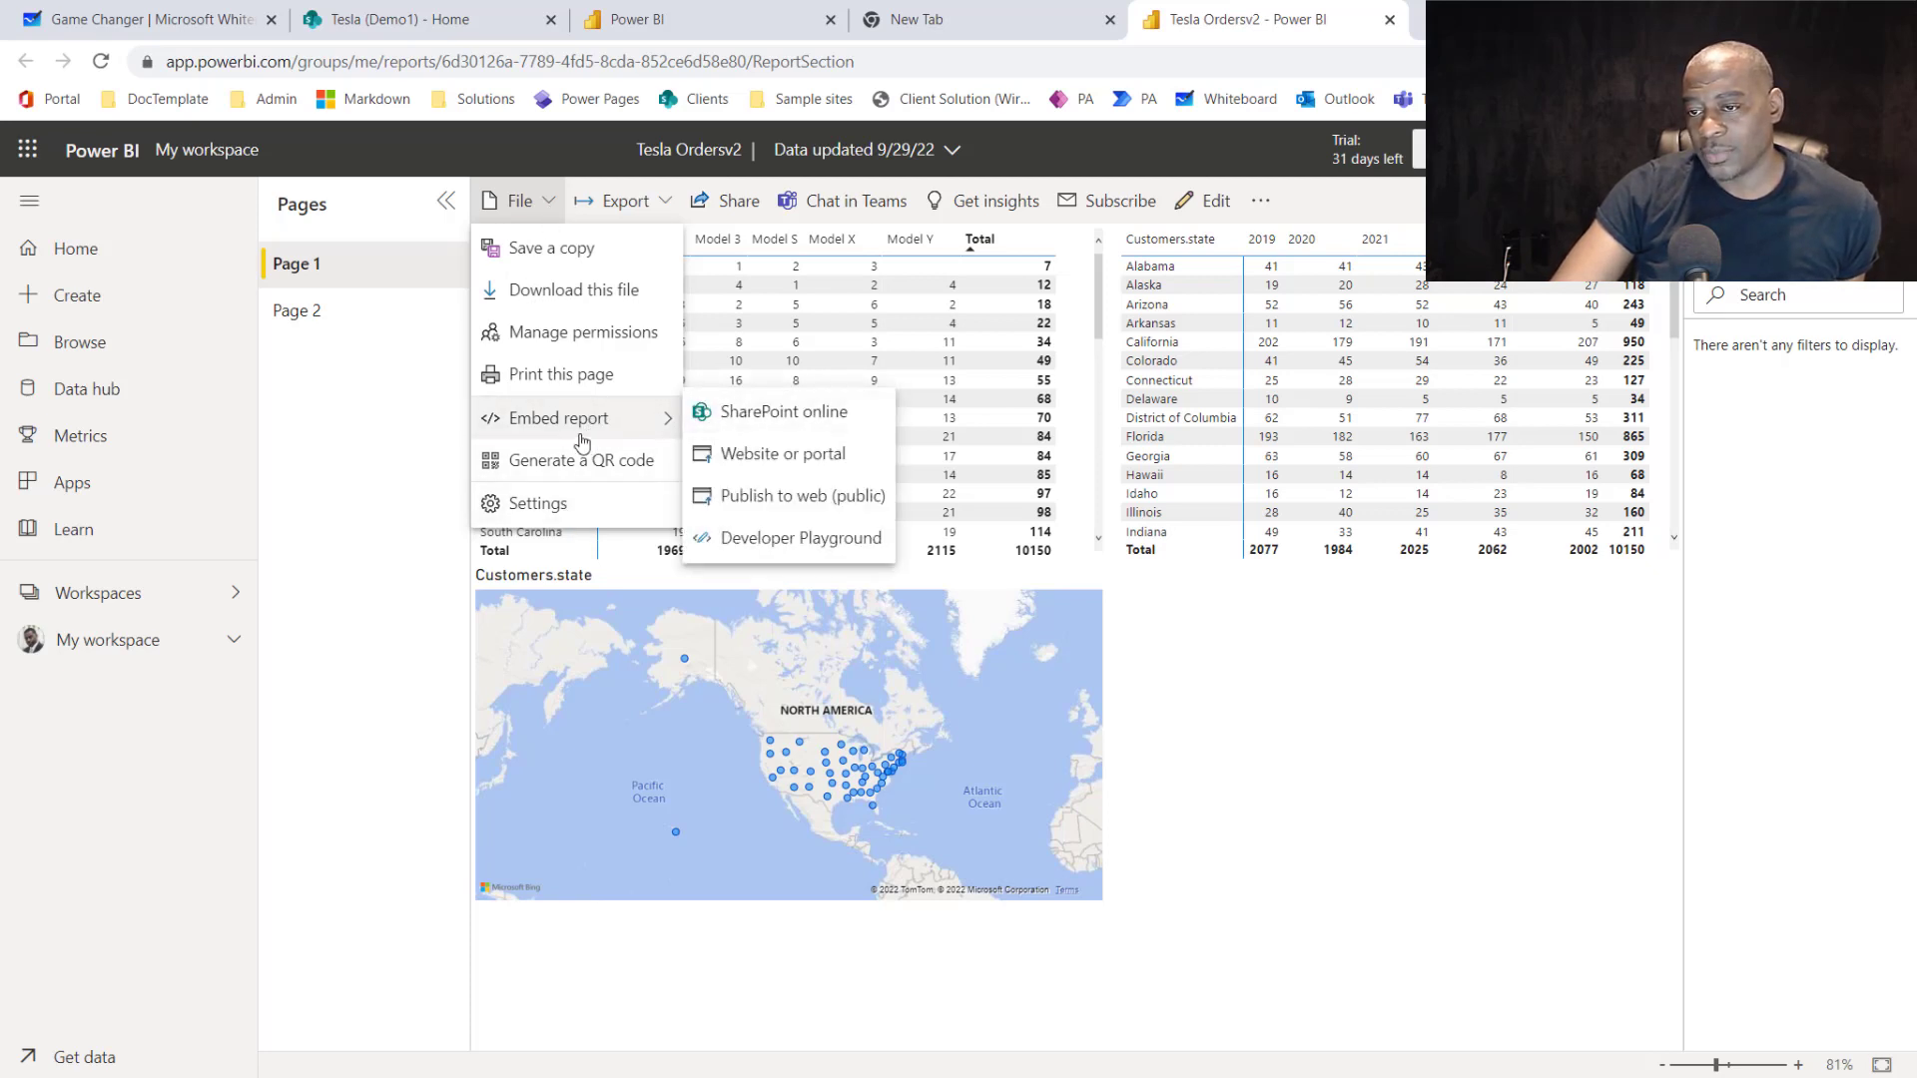
click(759, 413)
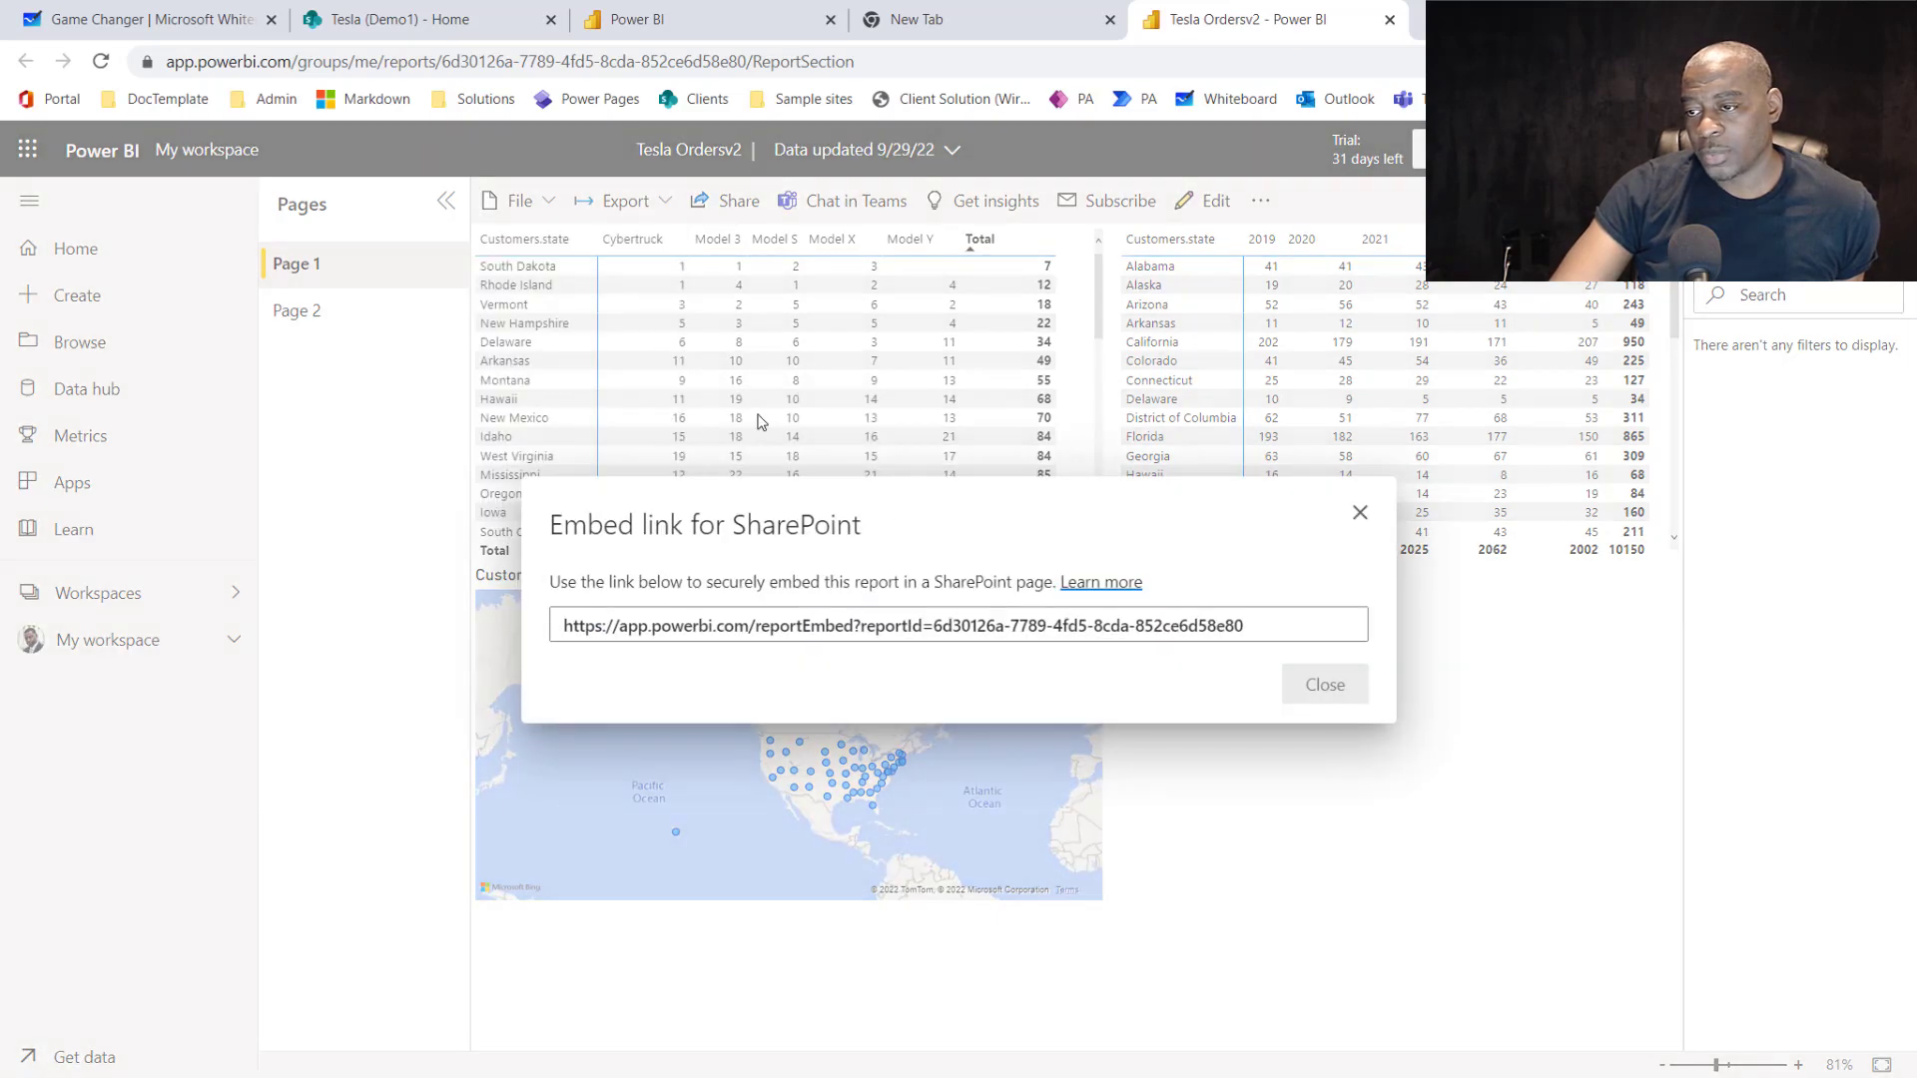
click(1171, 626)
right_click(1174, 633)
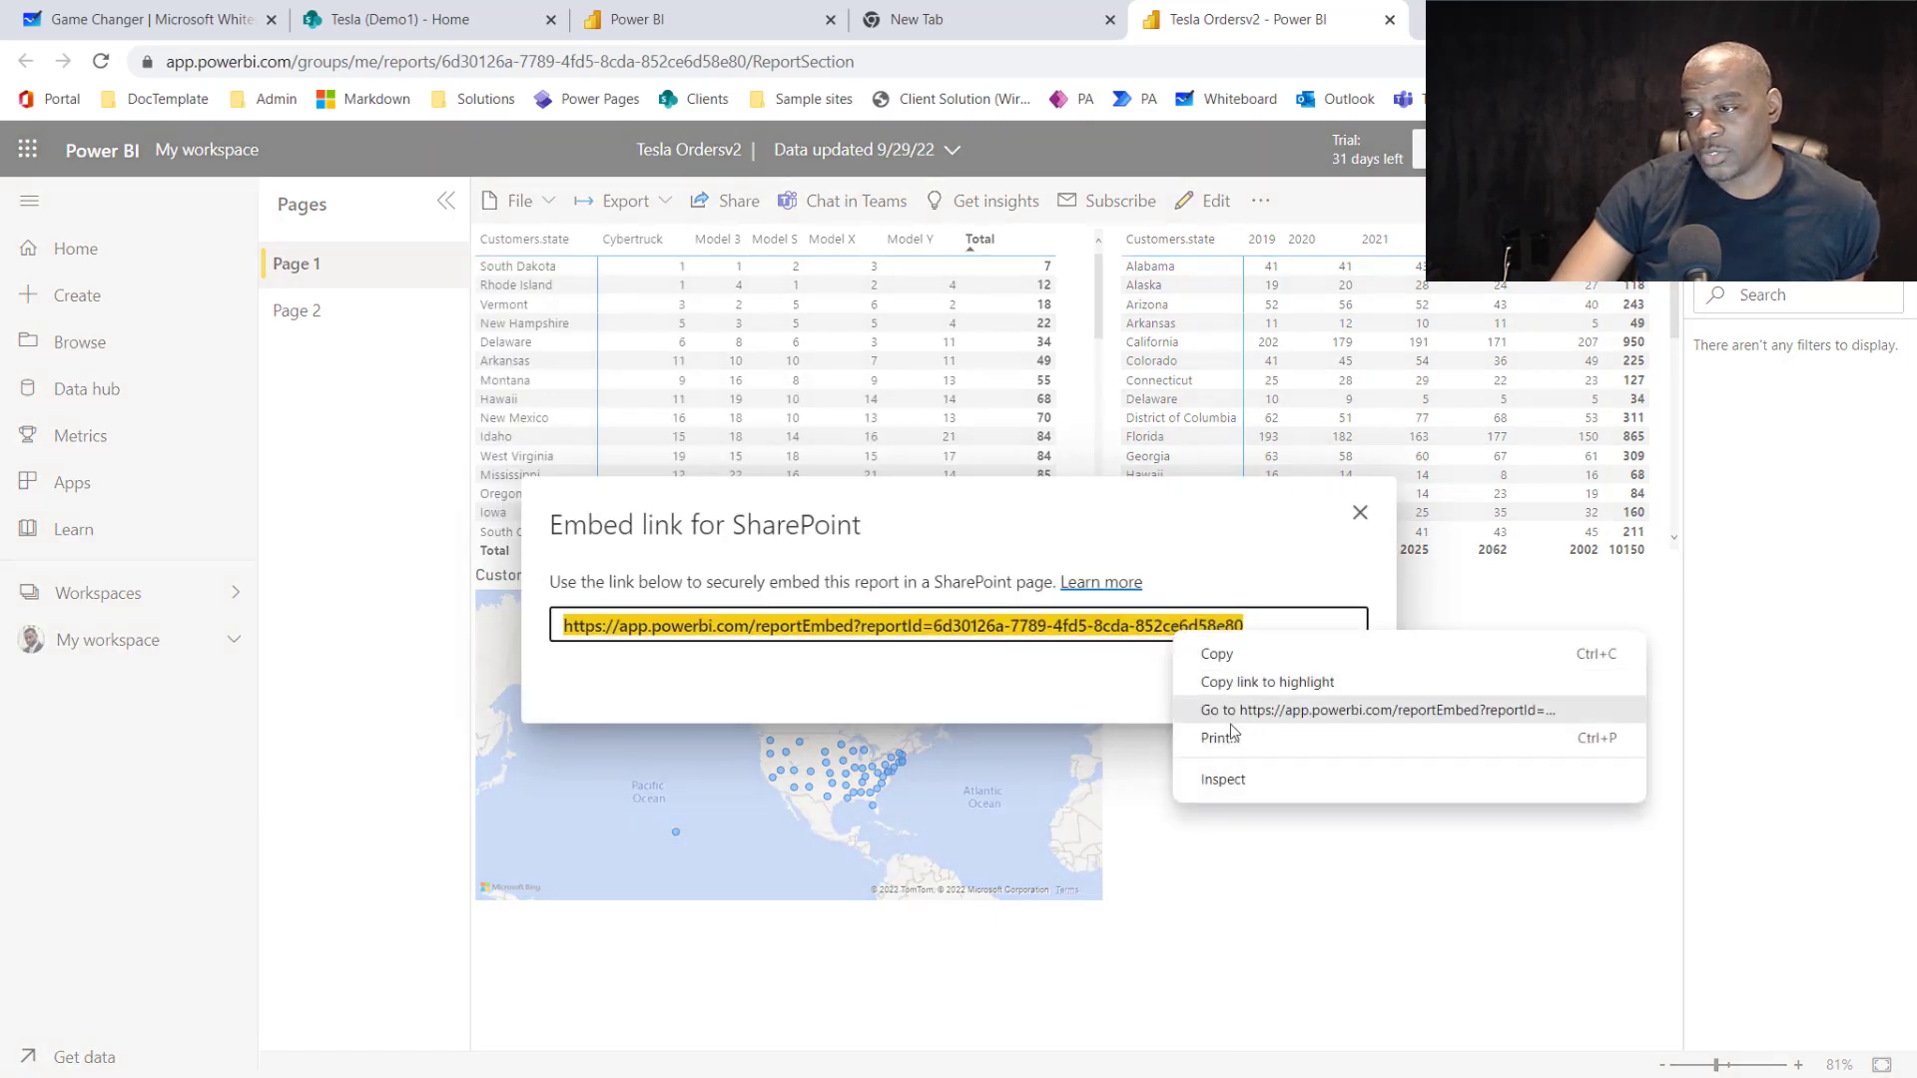
click(1238, 651)
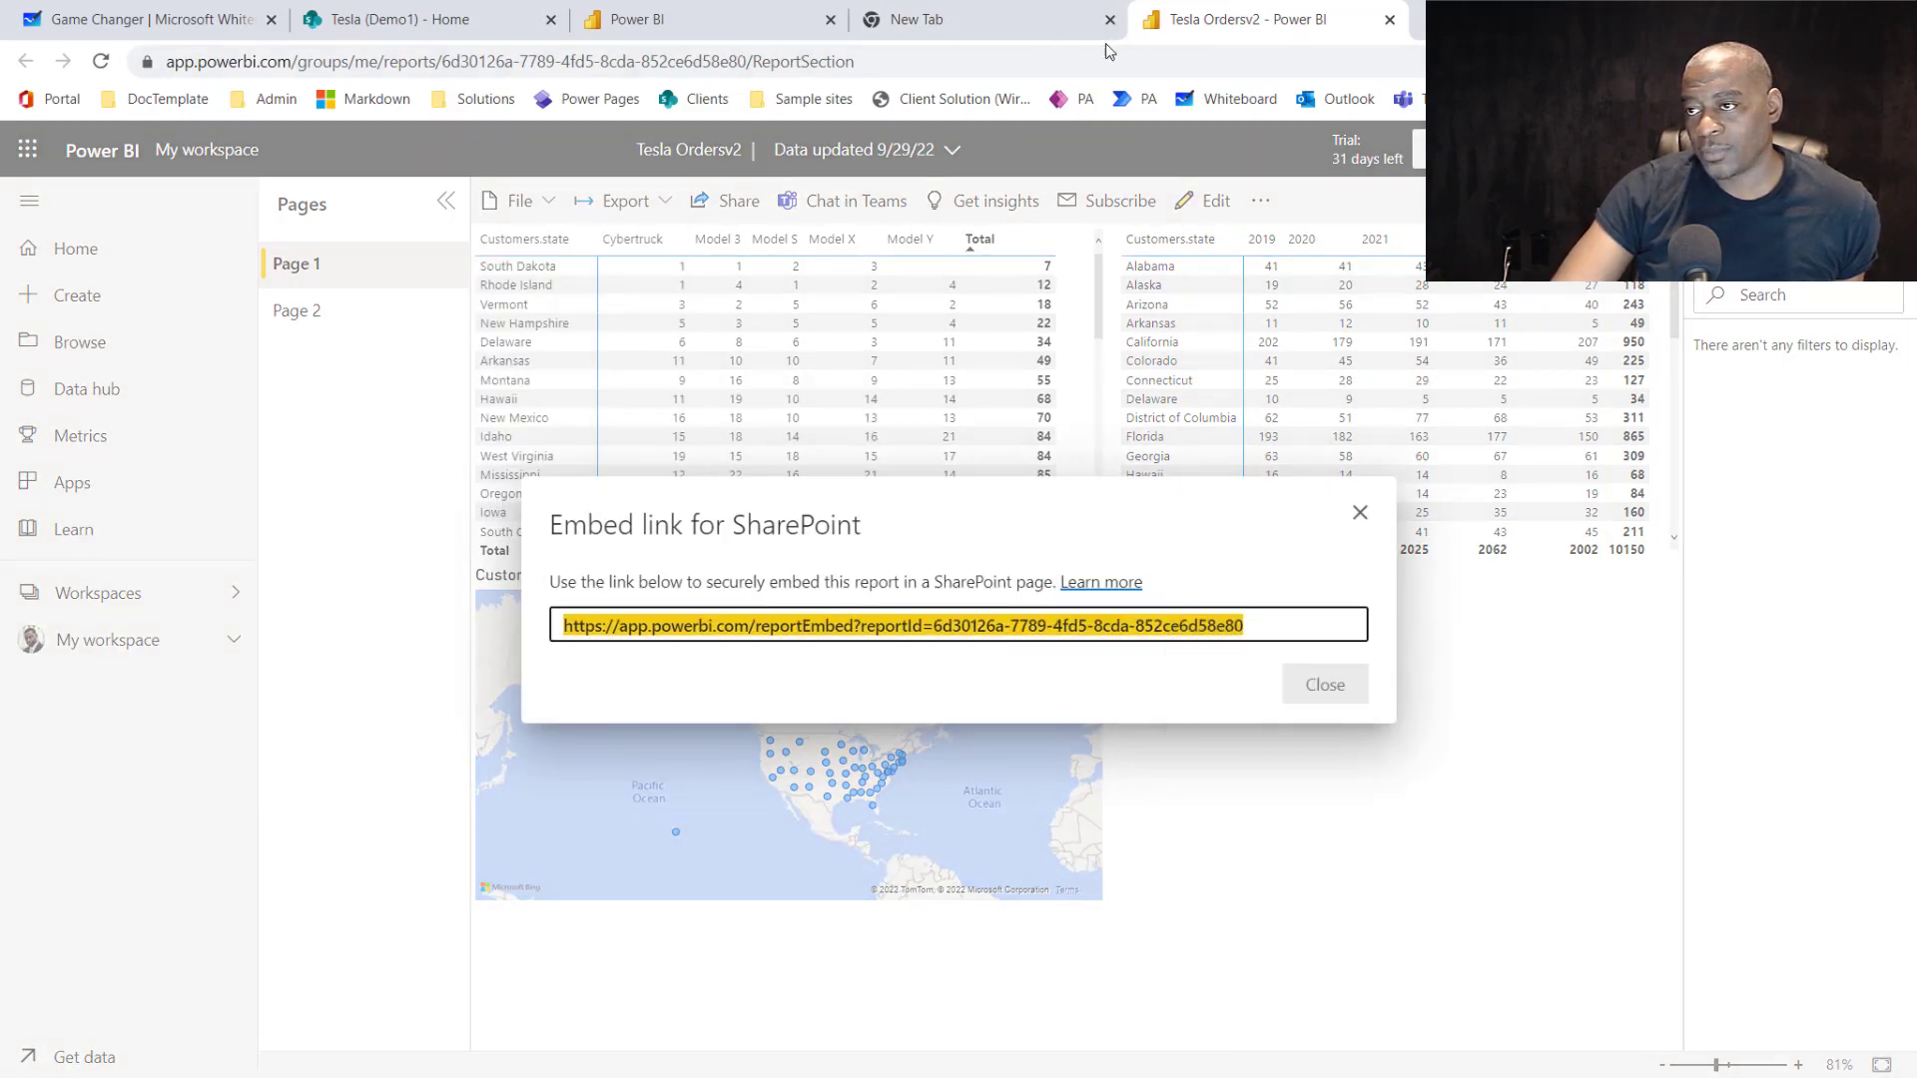
Open the SharePoint Clients site in a new browser tab and create a page from the Blank template.
key(ctrl+t)
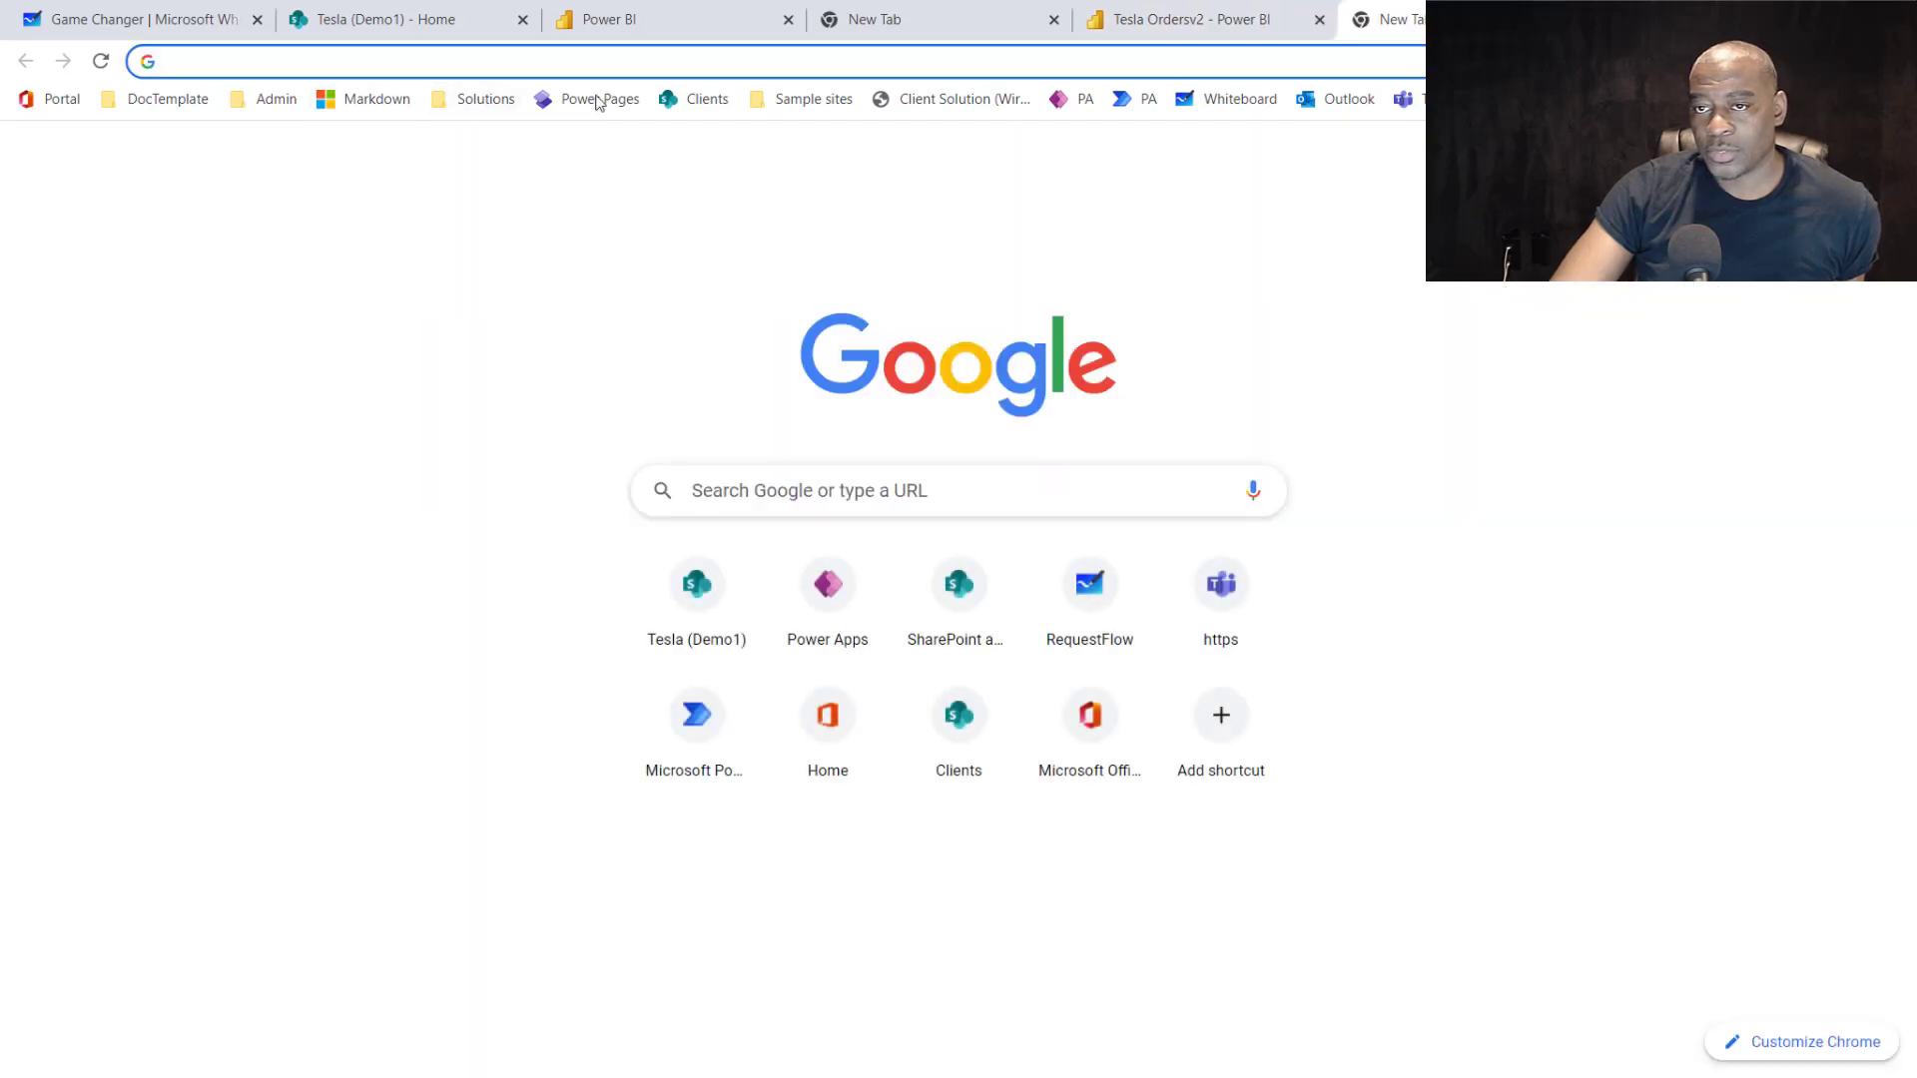
click(696, 99)
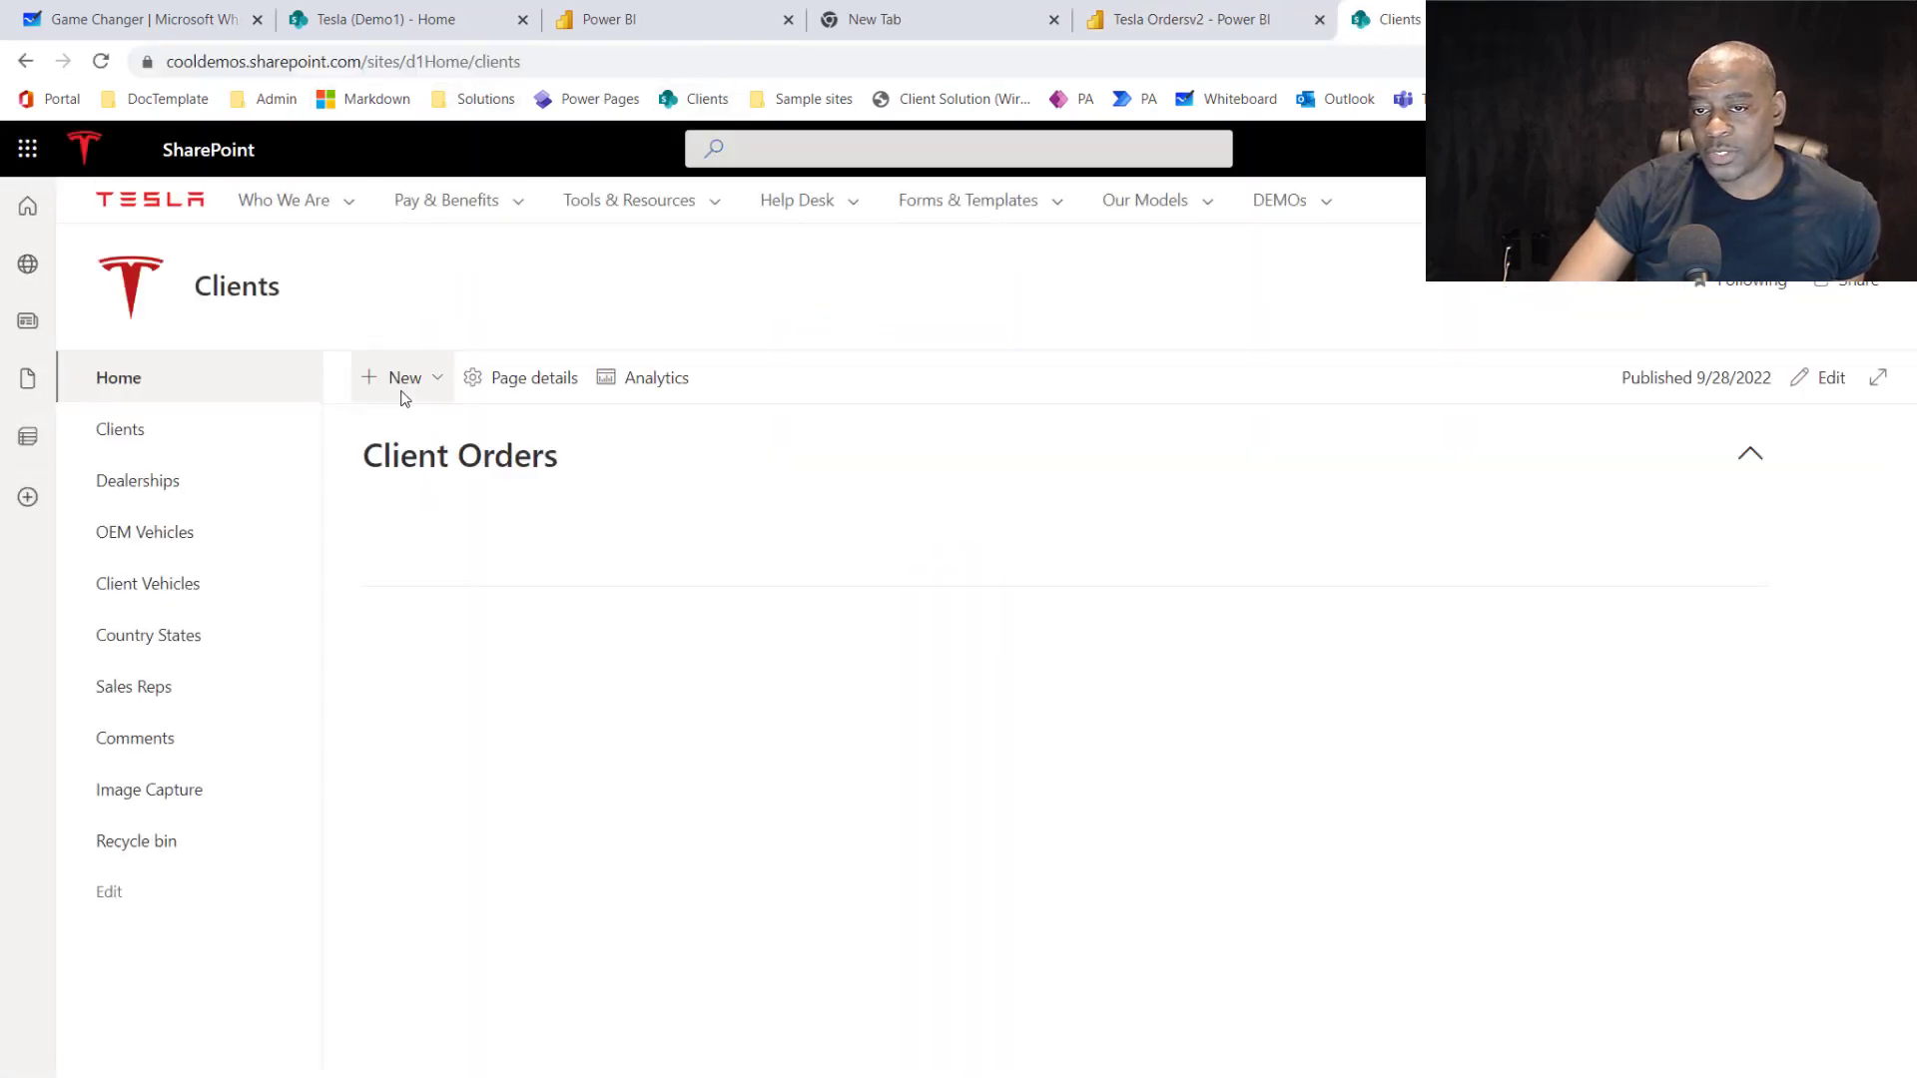
click(405, 391)
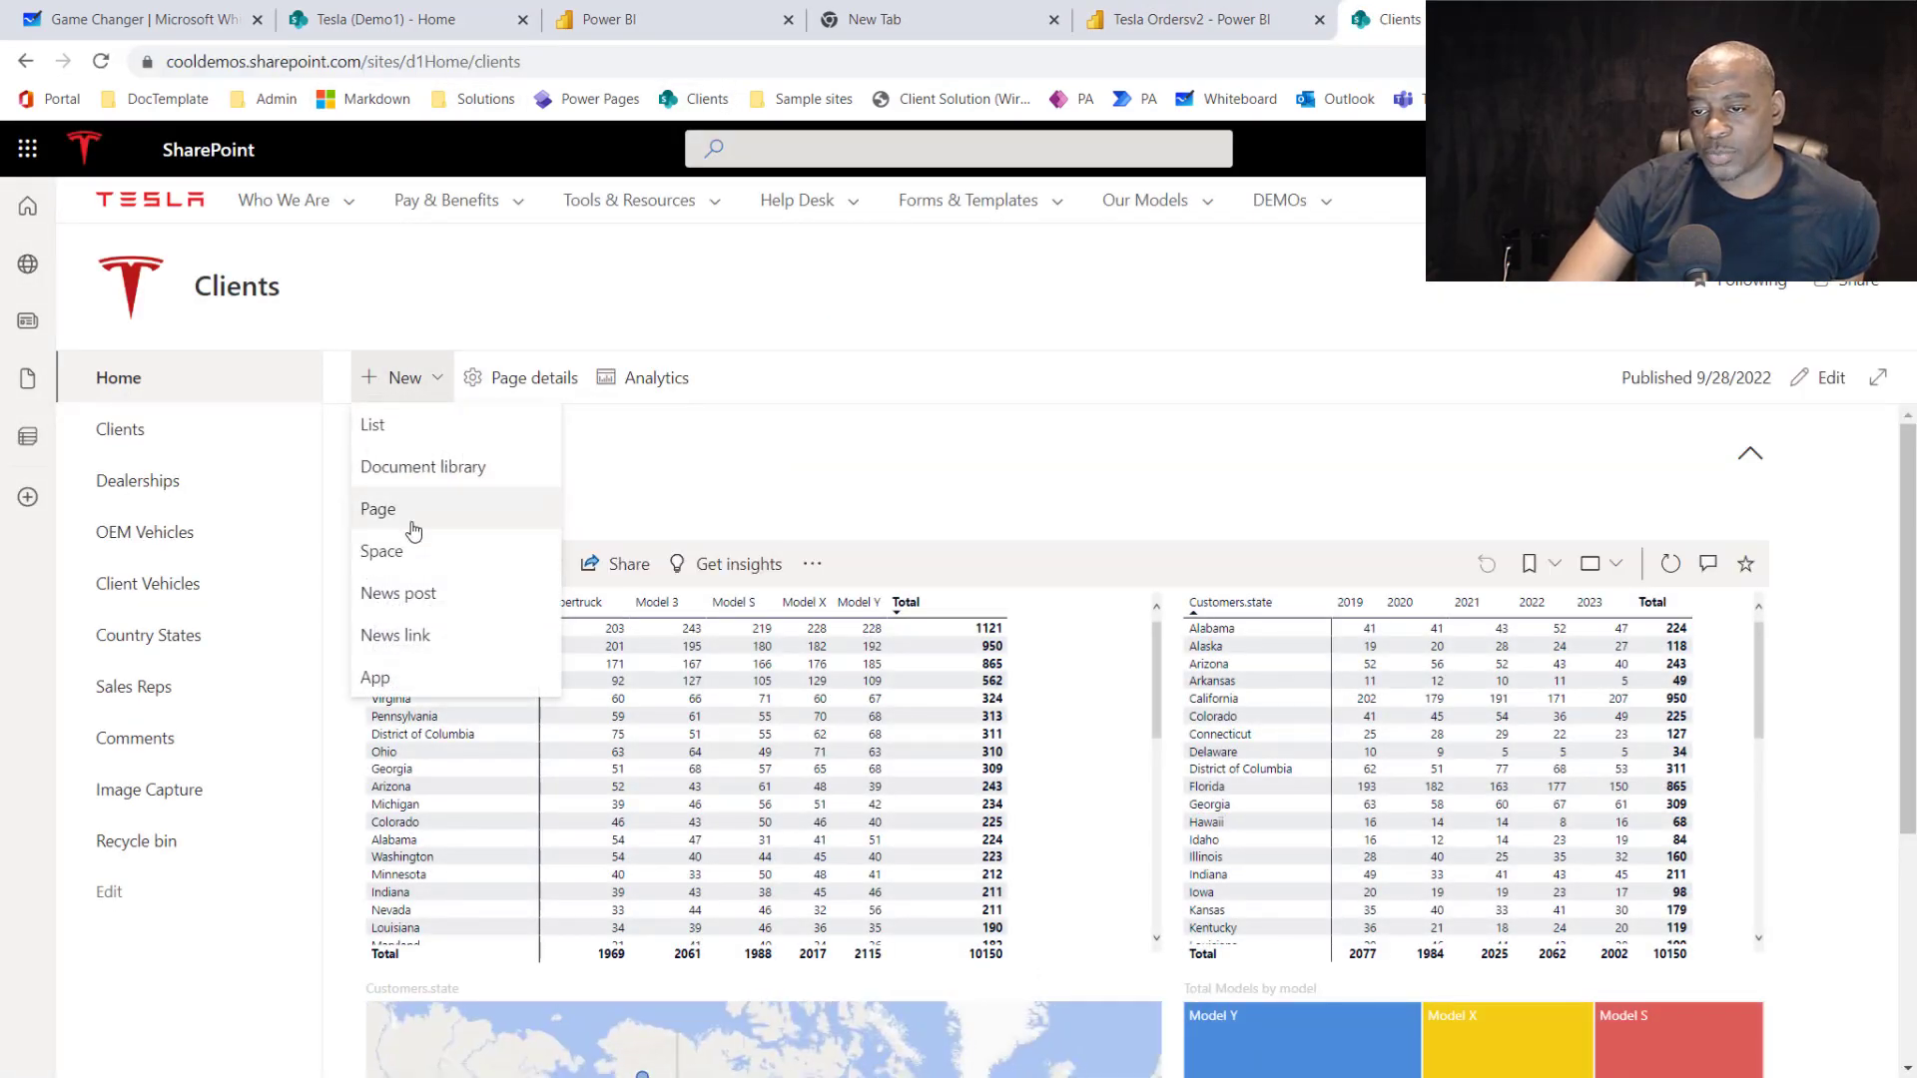
click(414, 527)
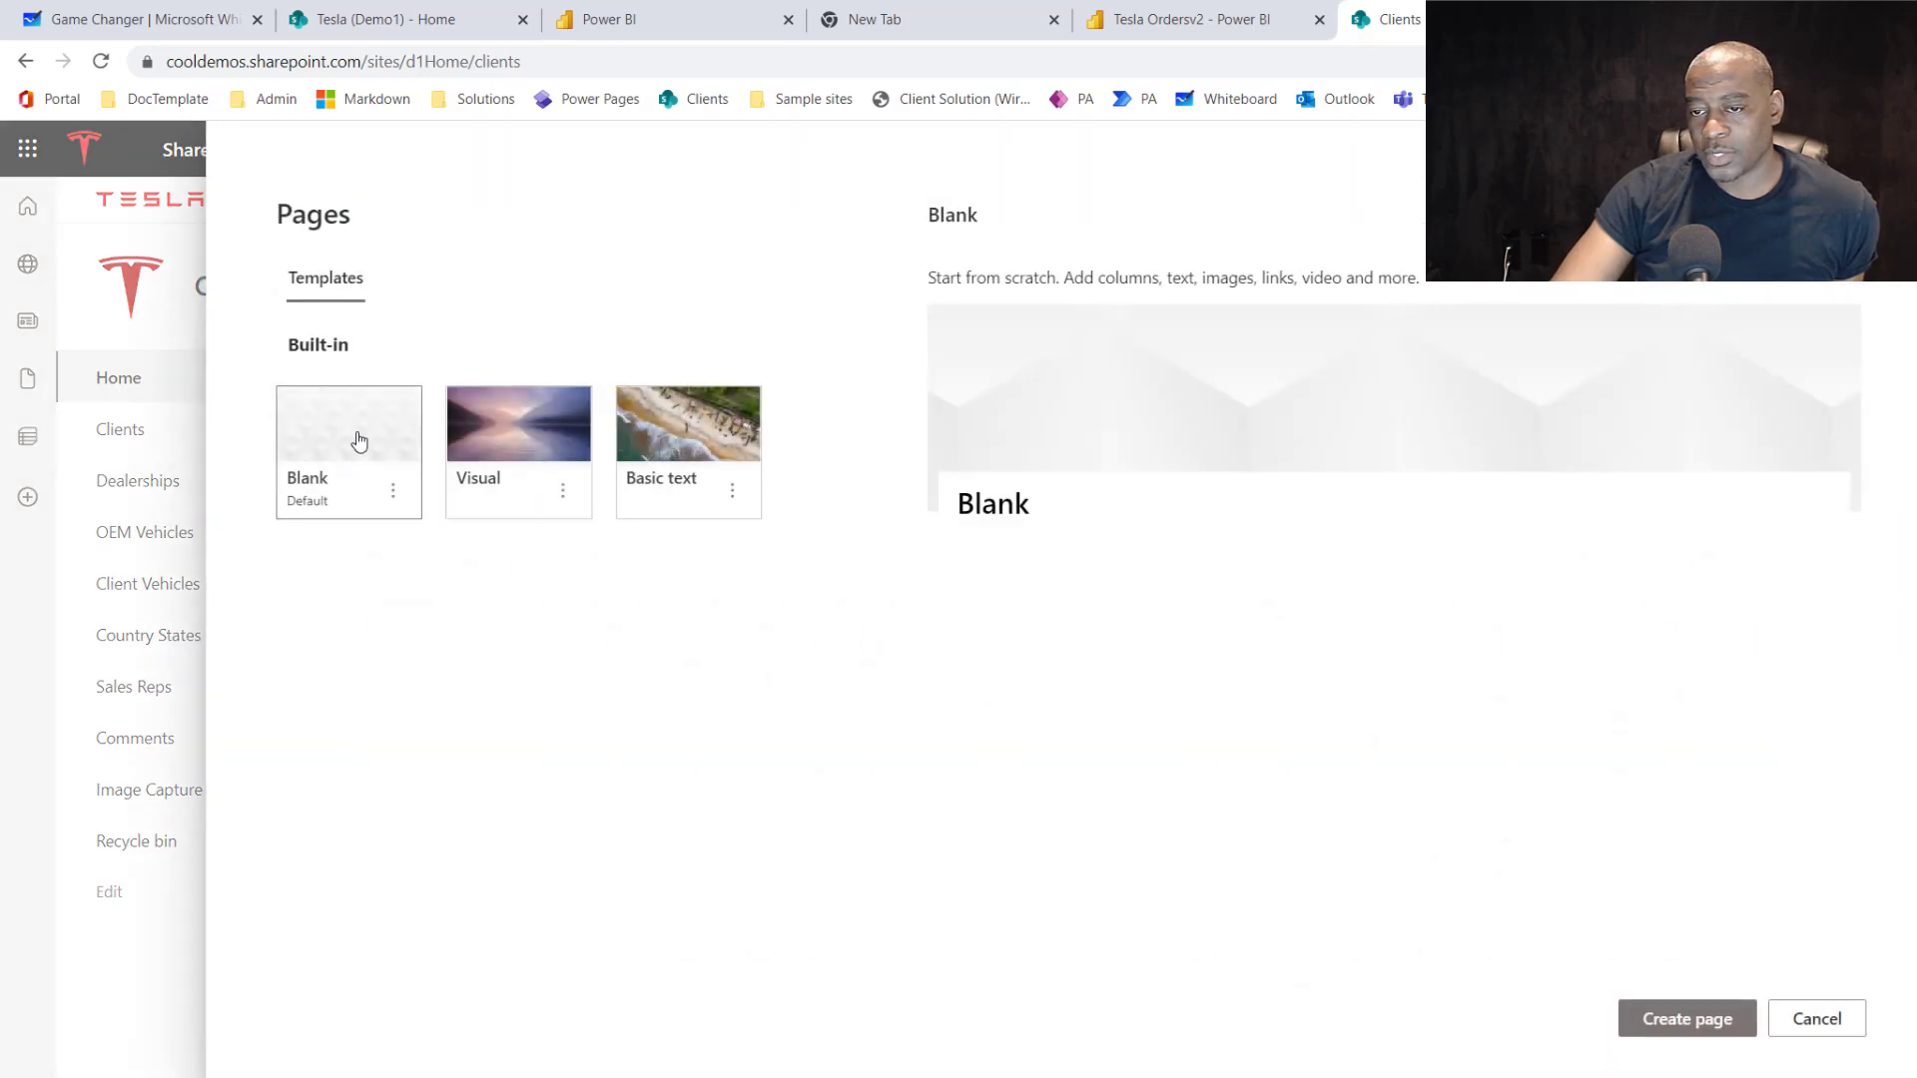
click(1705, 1020)
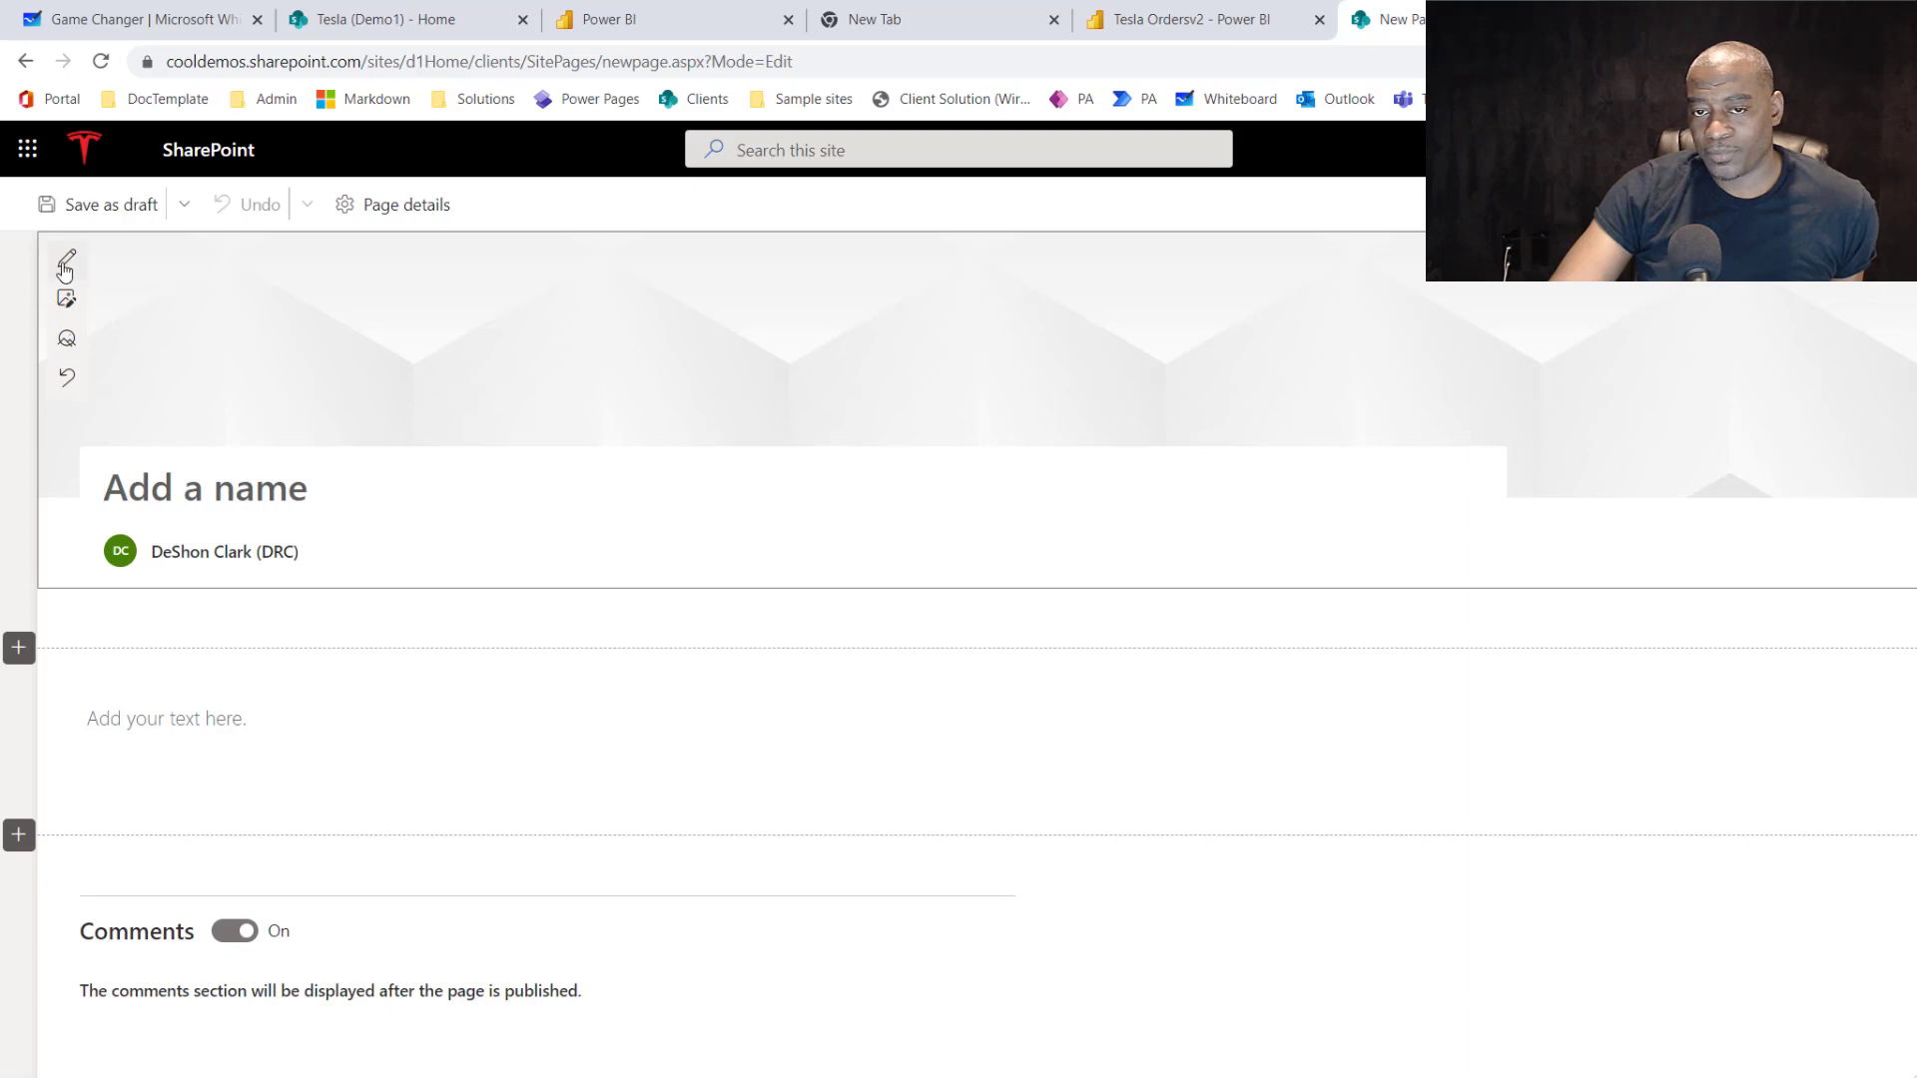
Set the page's title area layout to Plain and name the page "Sample Telsa Orders".
click(66, 258)
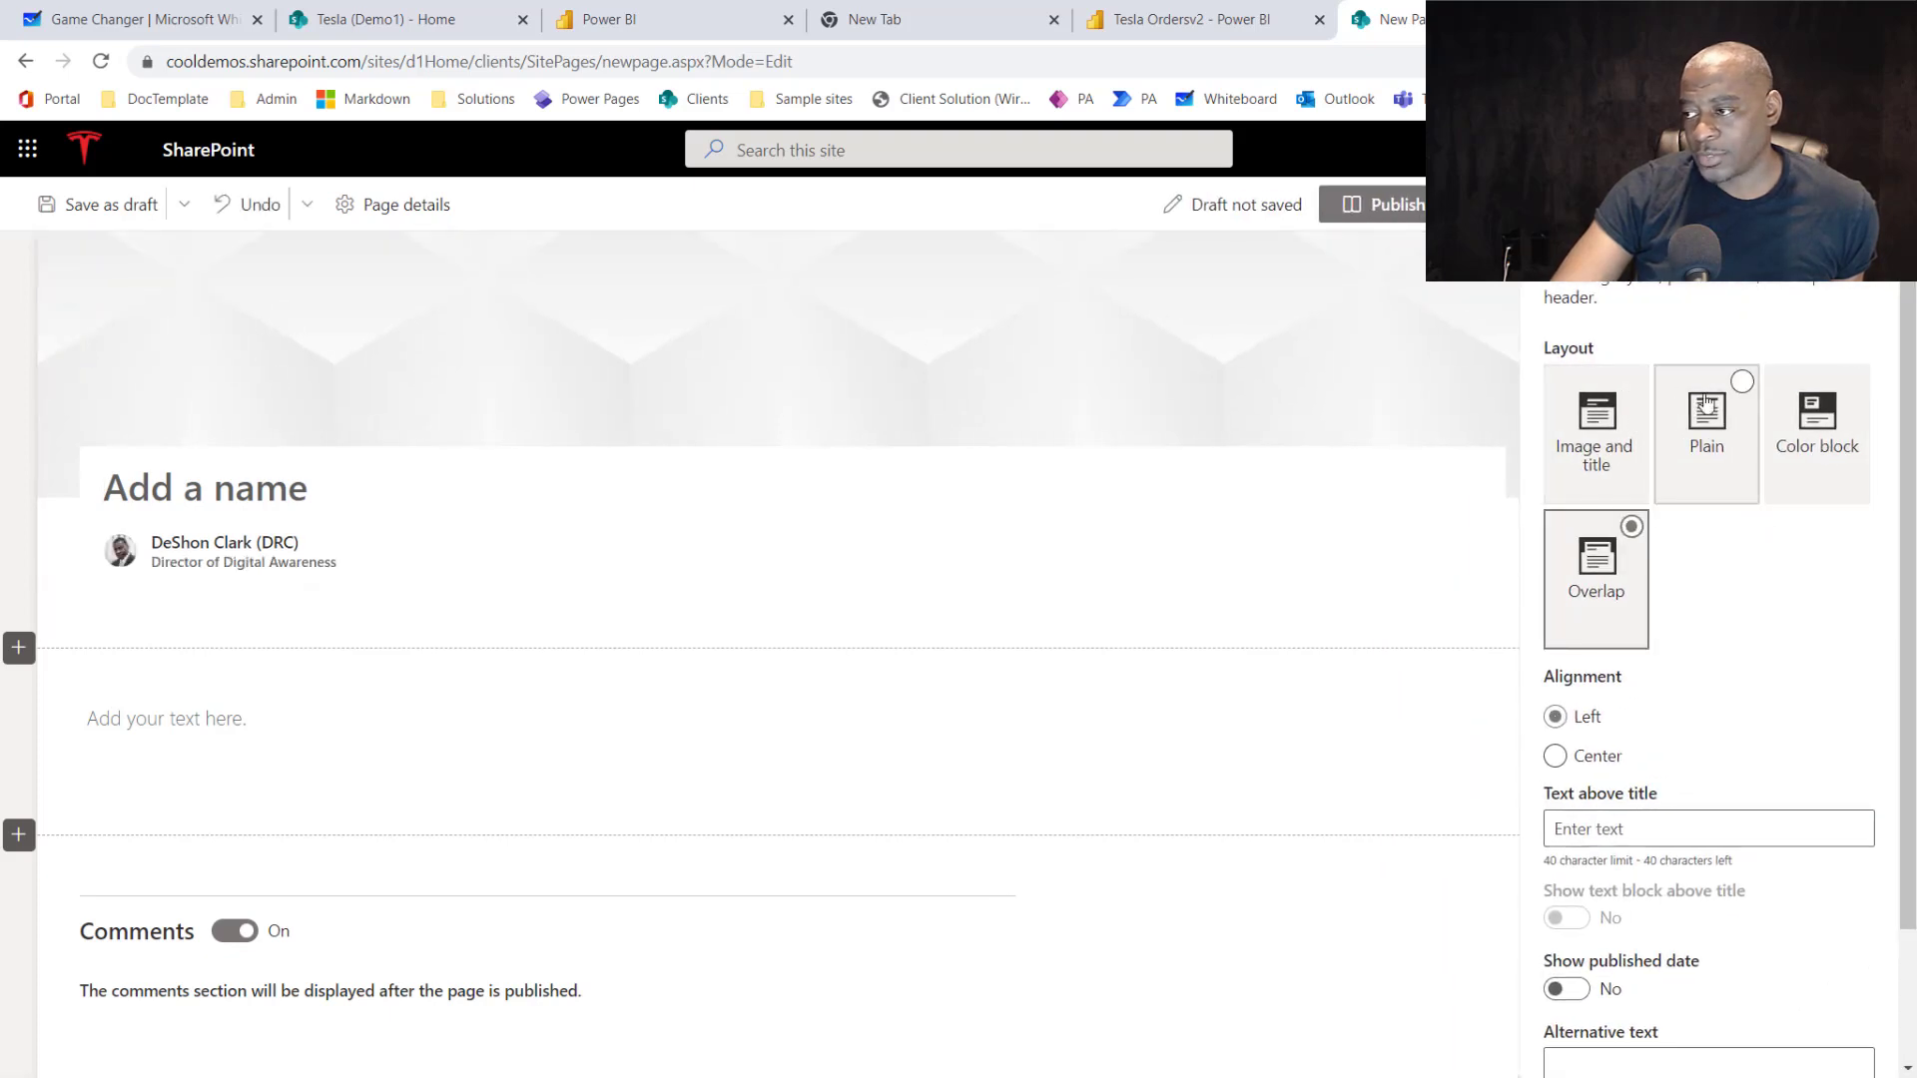
click(1710, 435)
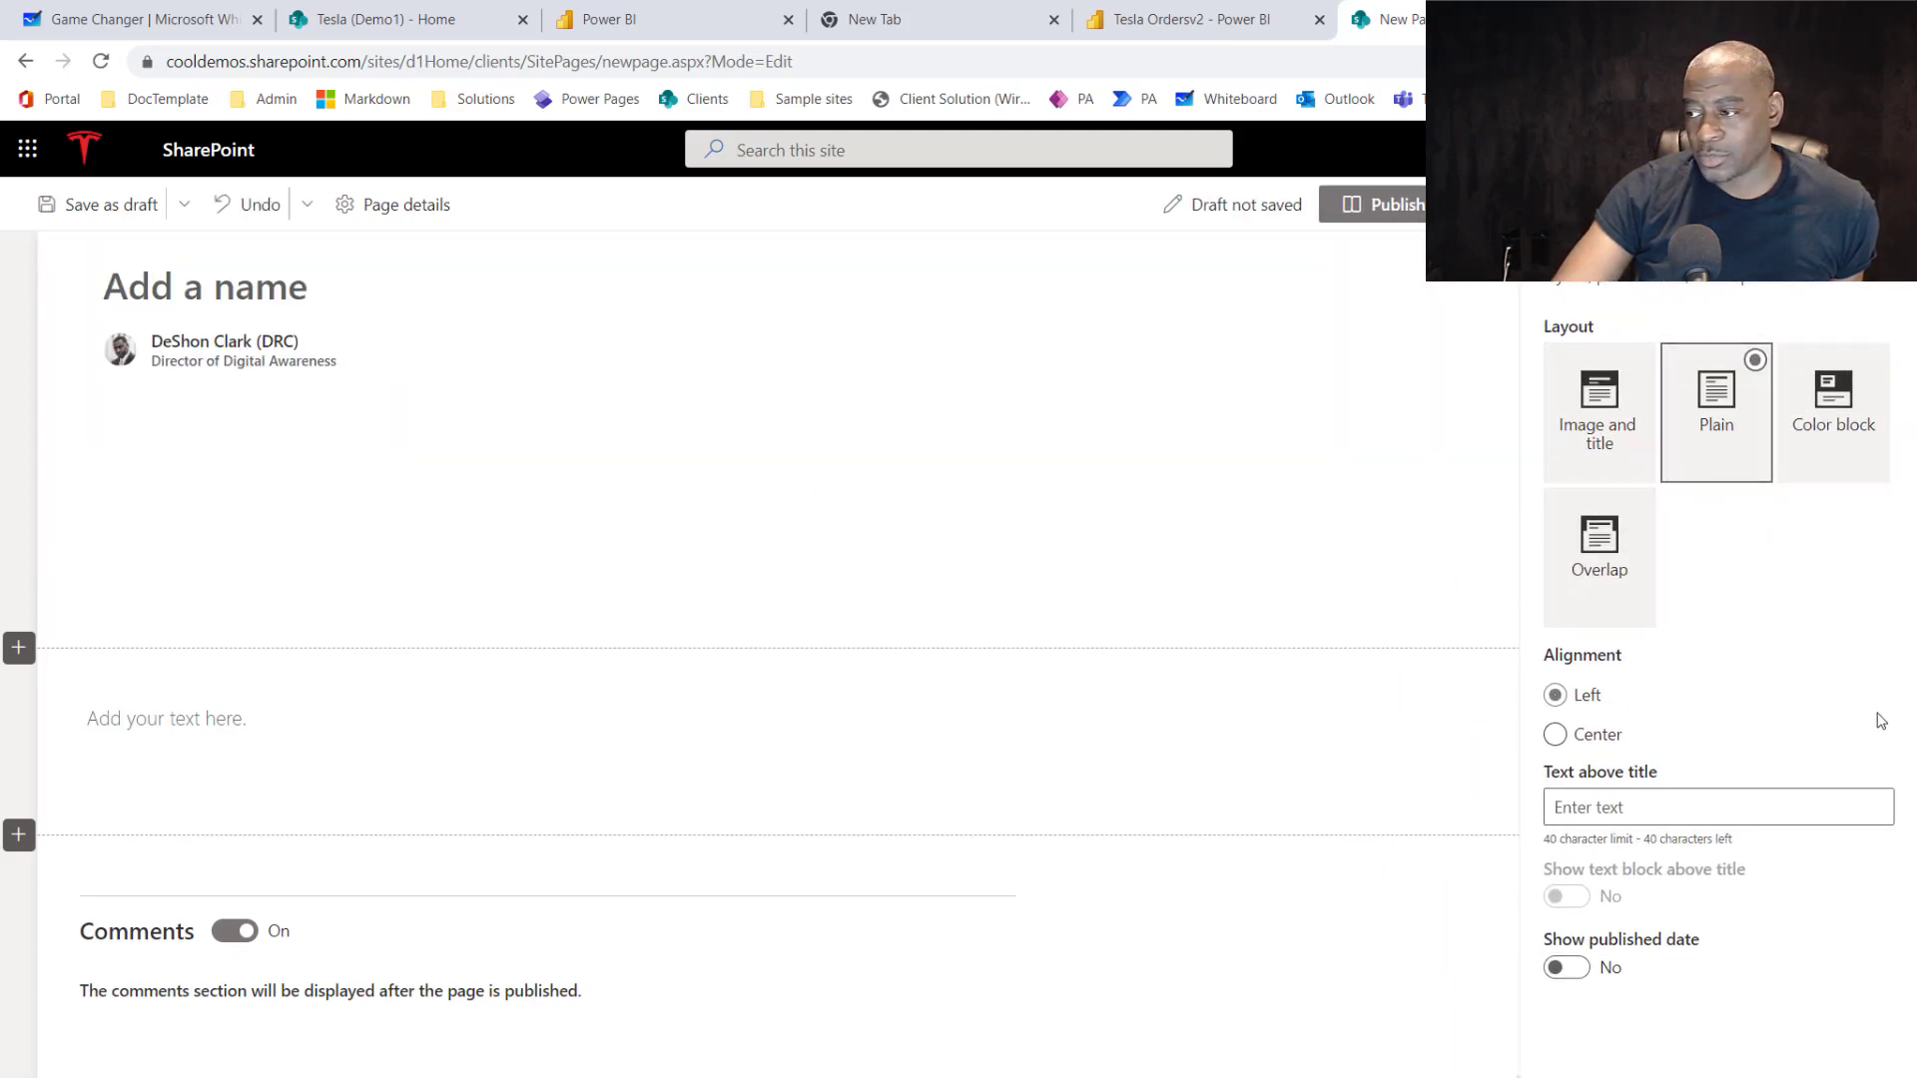
click(289, 290)
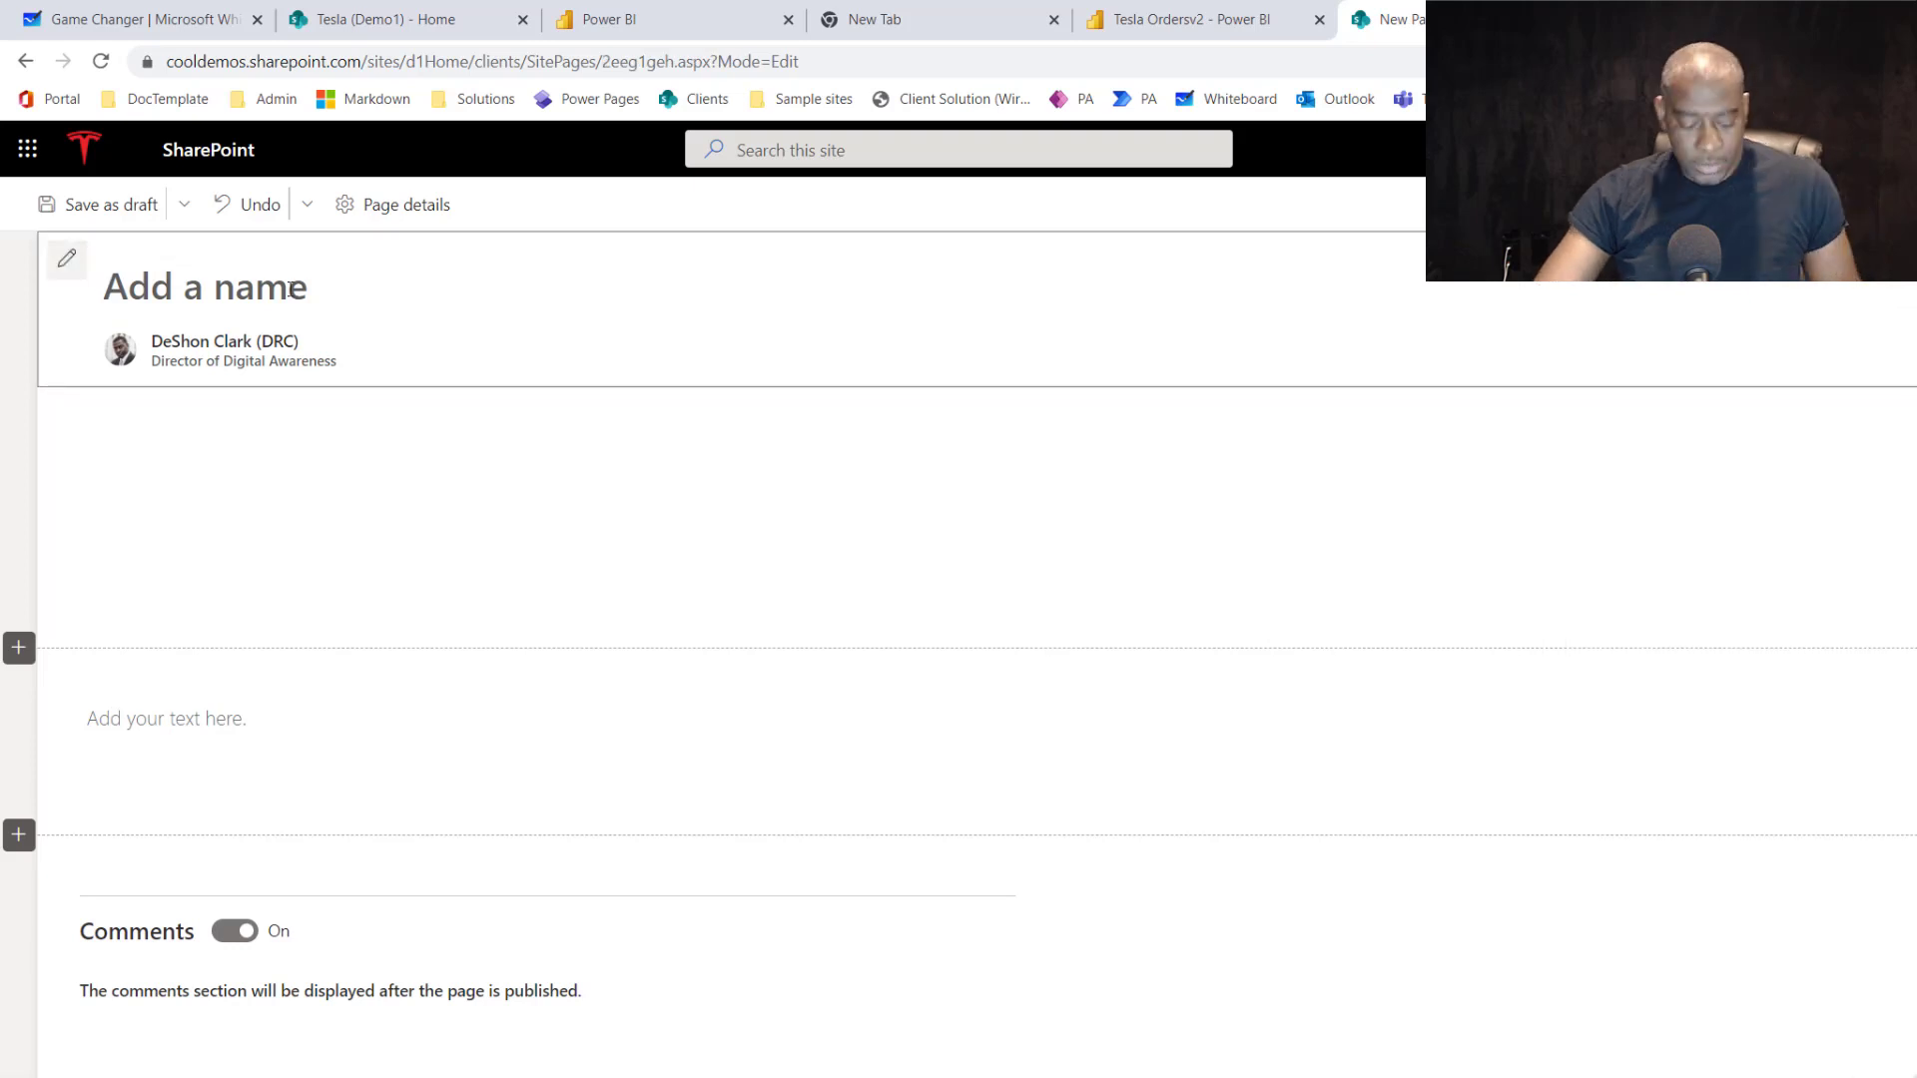
text(Sample Te)
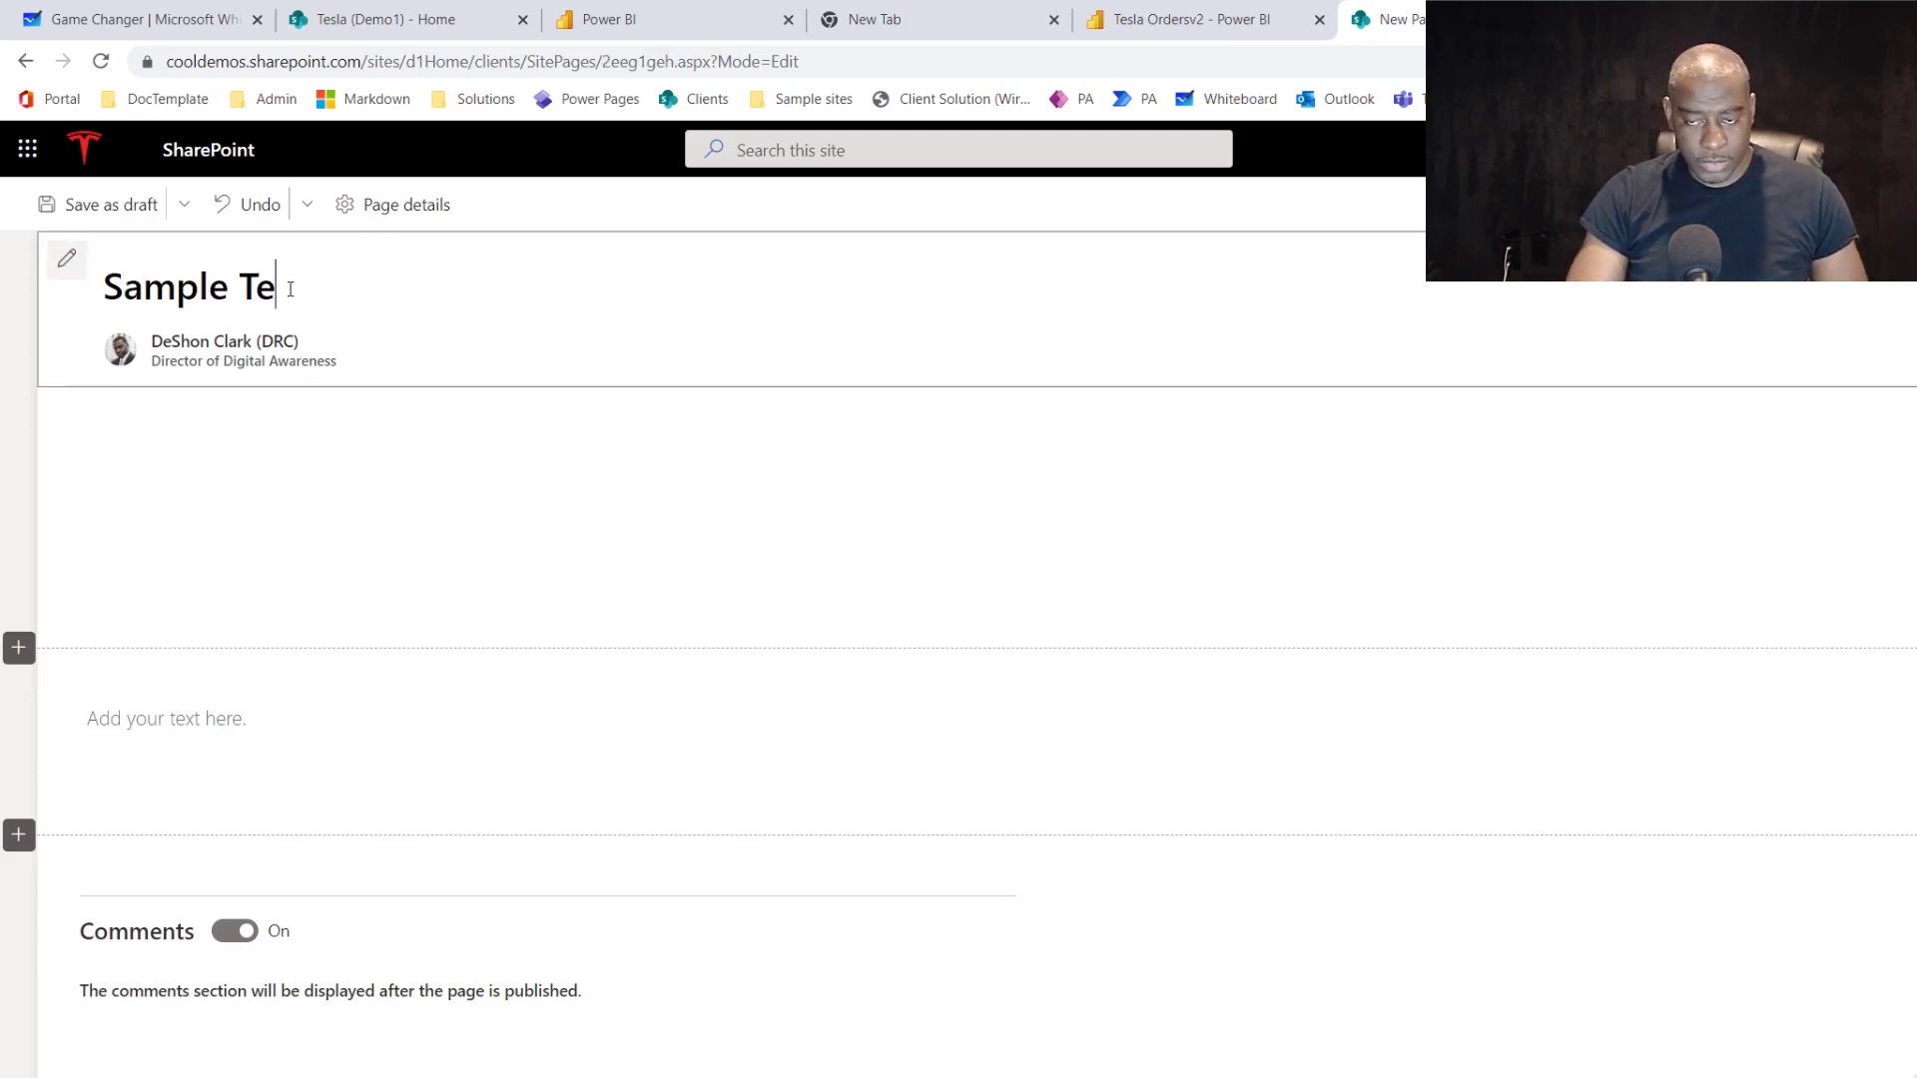
text(ls a Orders)
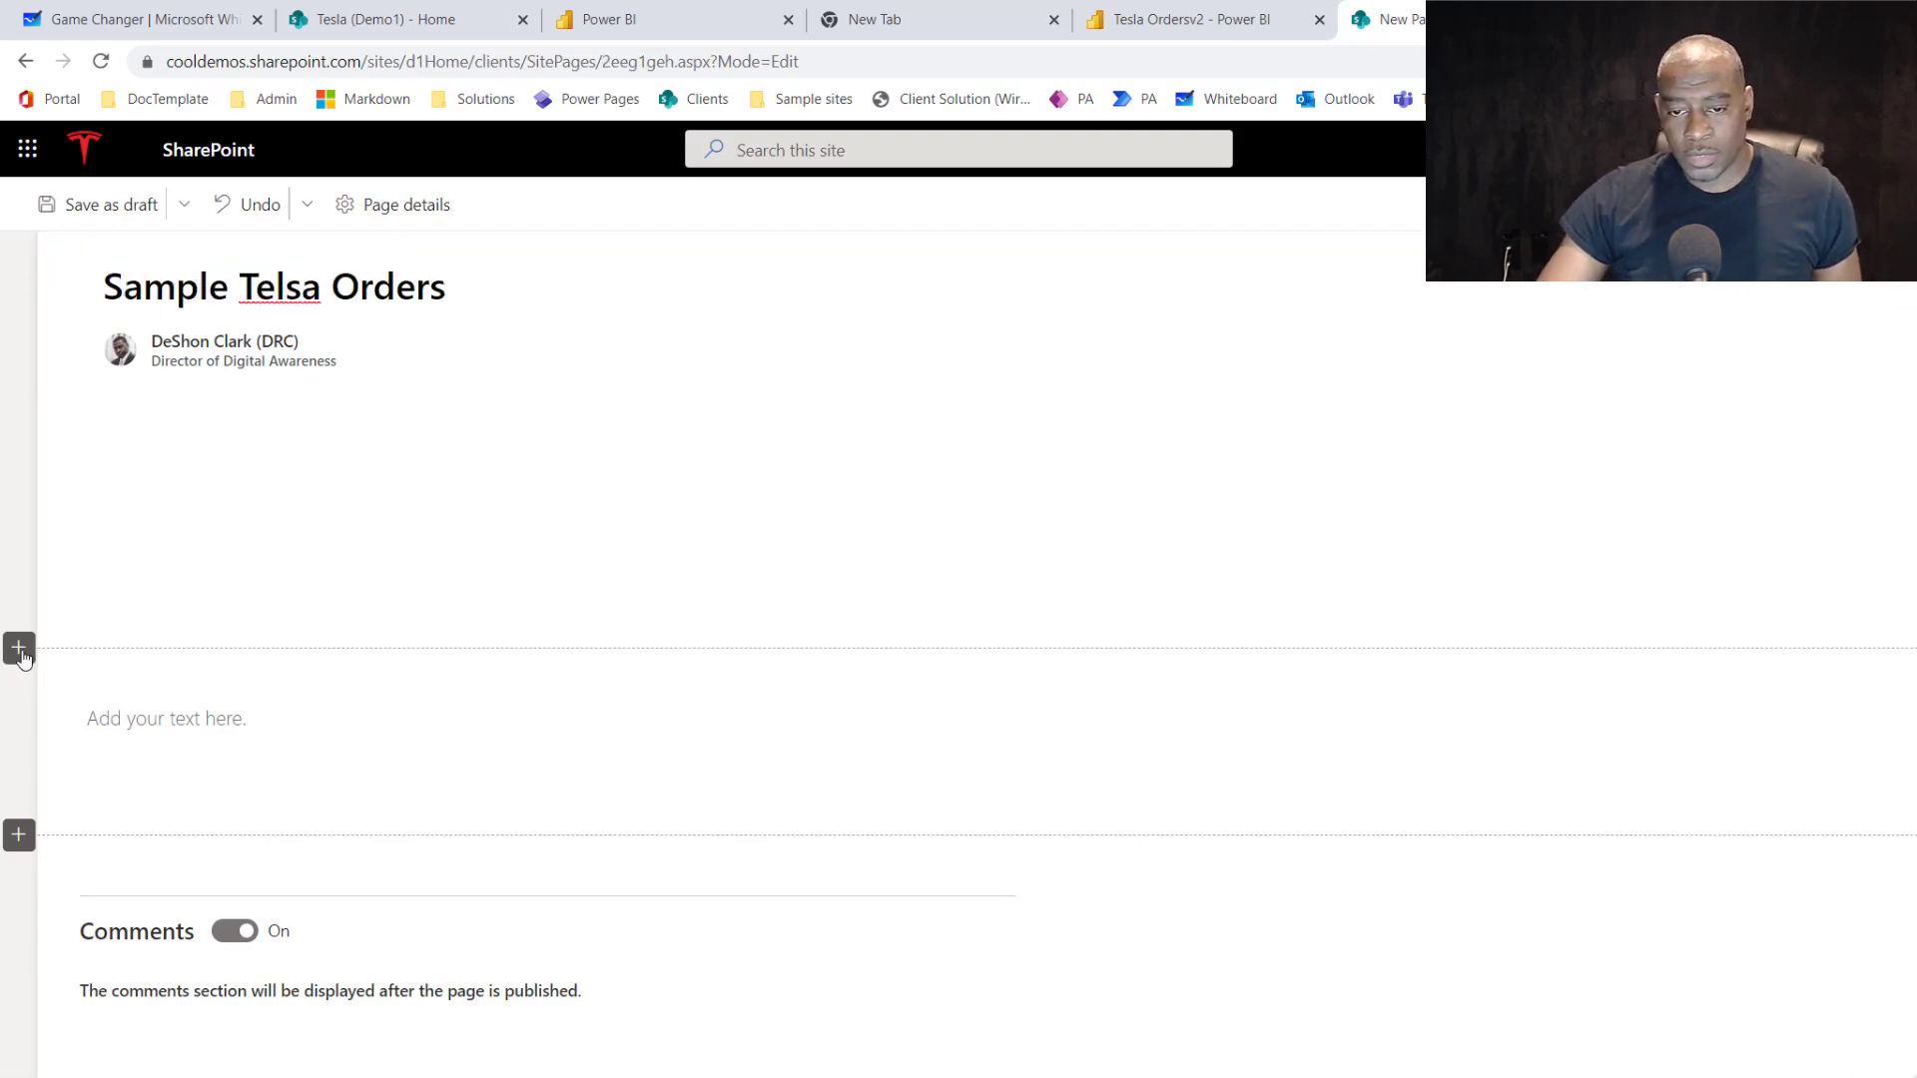
Add a new section above the text section and insert a Power BI web part in it.
click(18, 648)
click(780, 667)
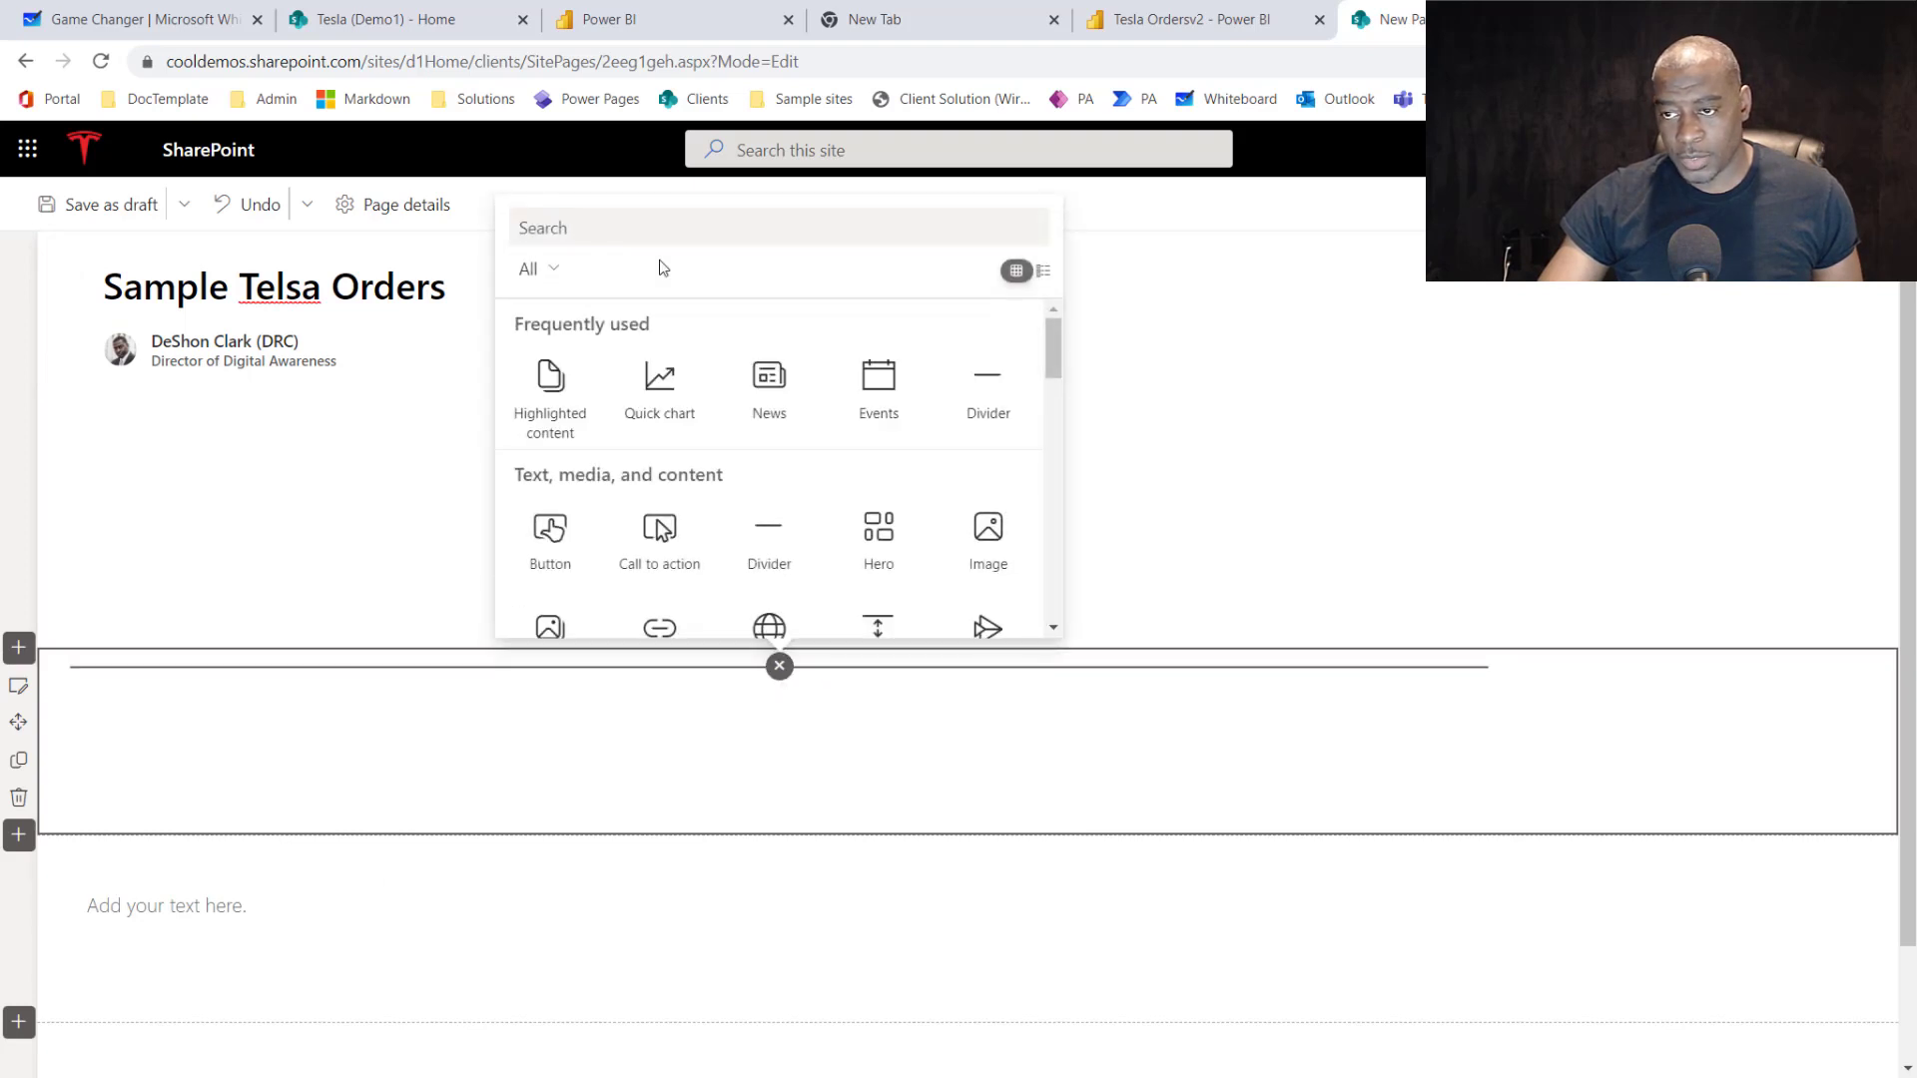
text(power)
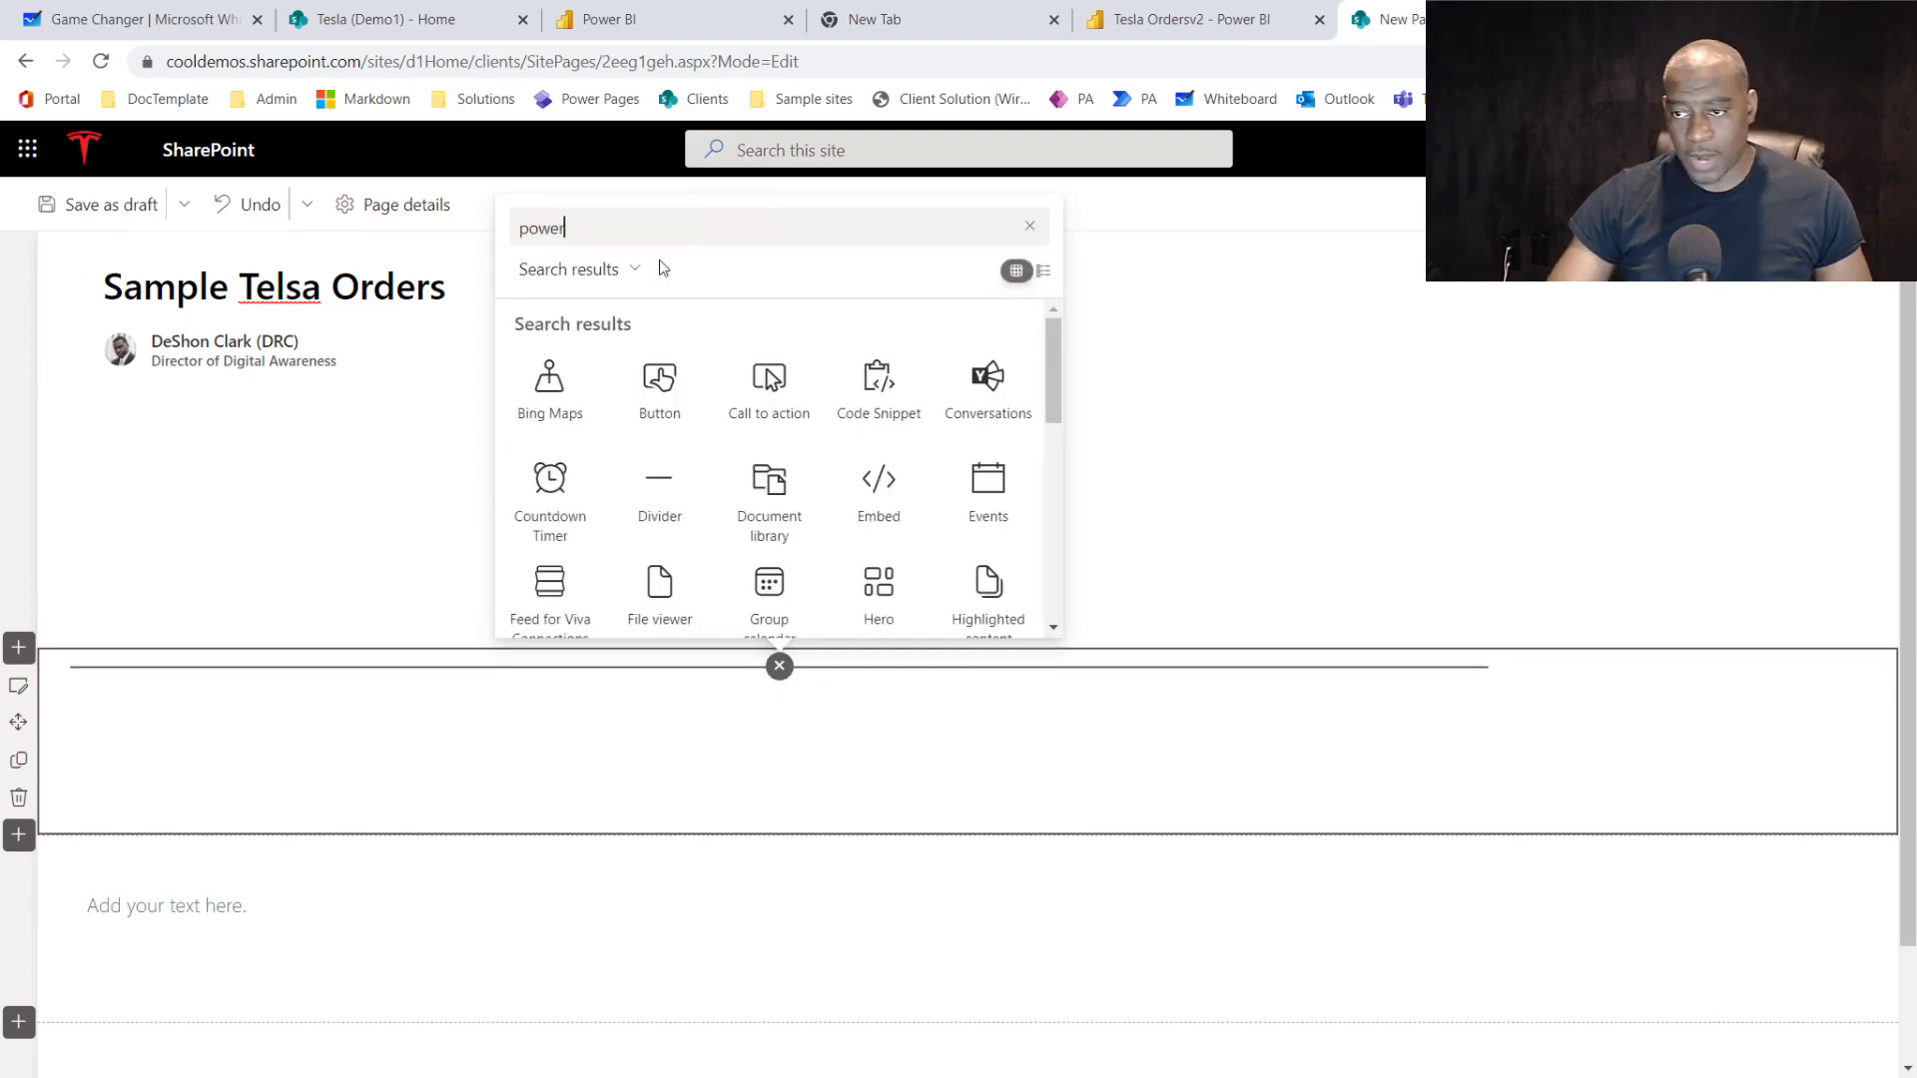
click(772, 403)
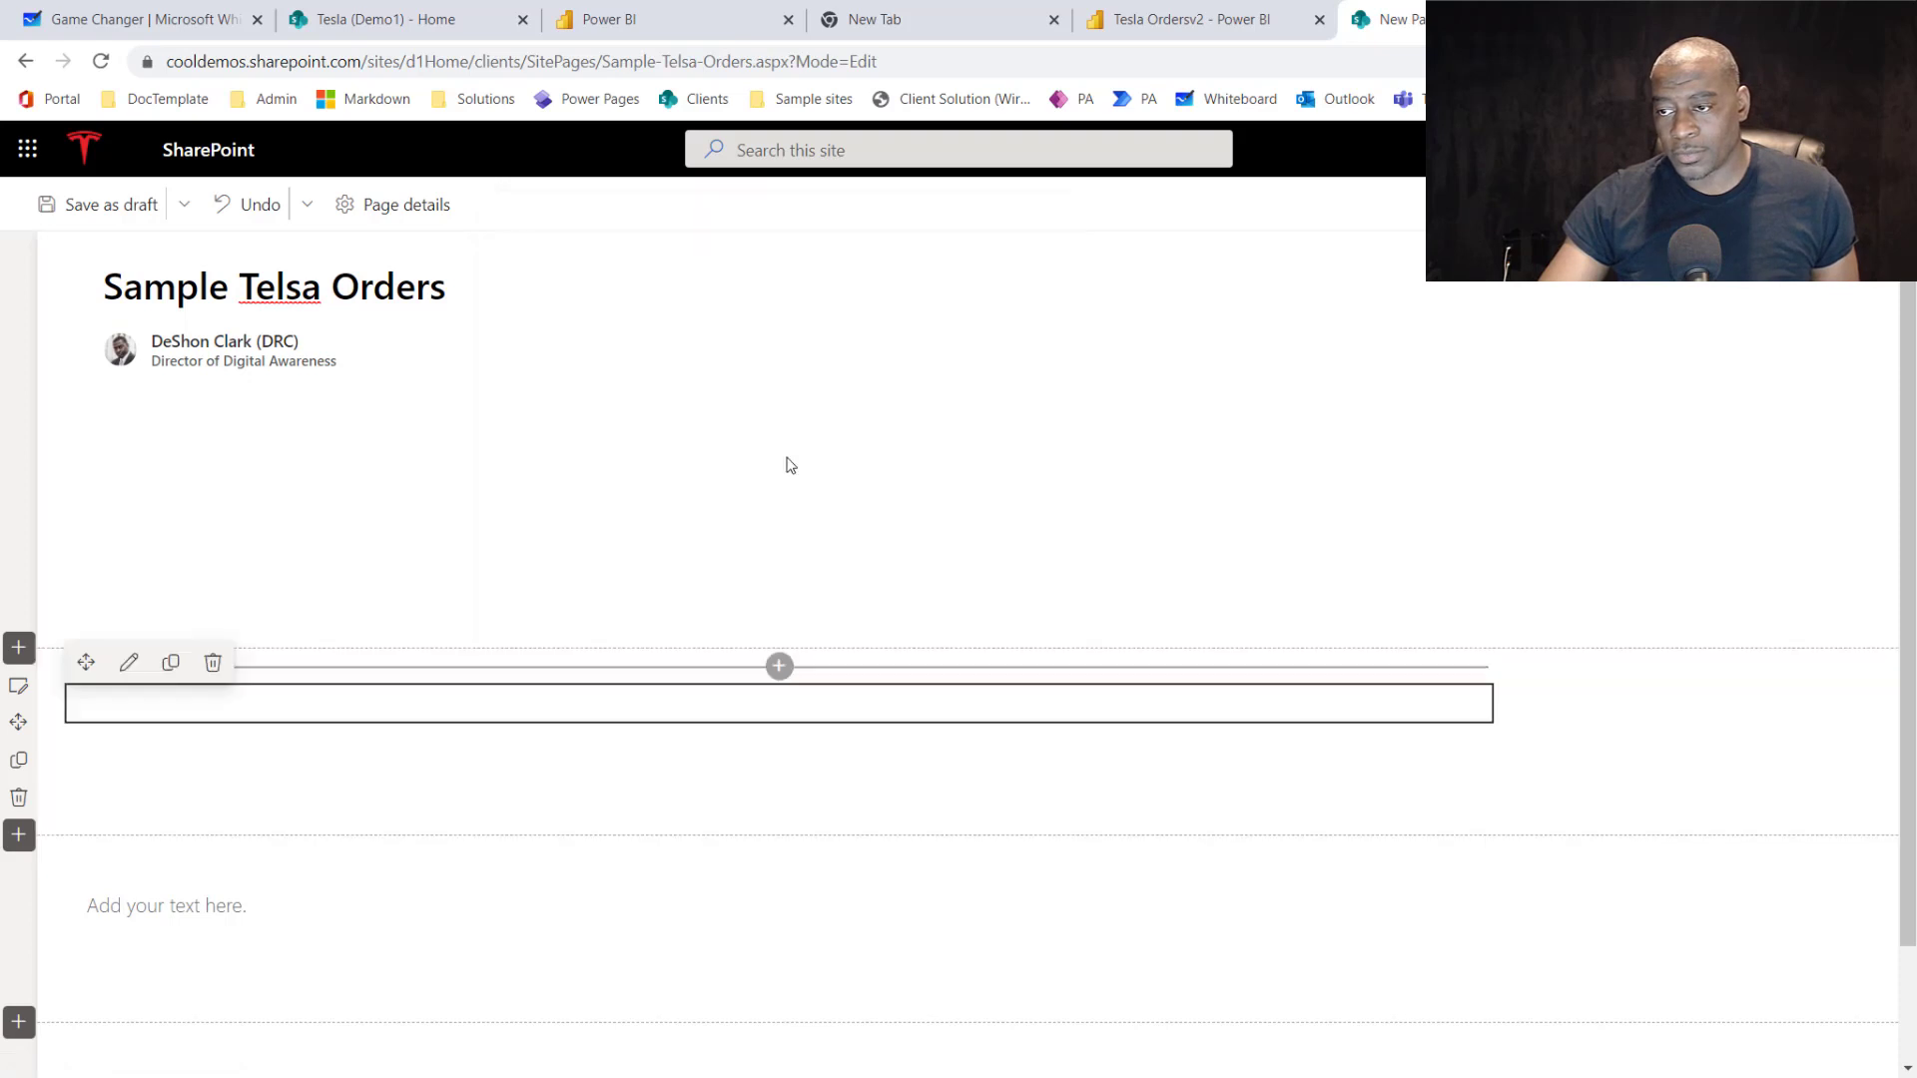
Paste the copied embed link as the web part's Power BI report link and check the embedded report.
click(129, 662)
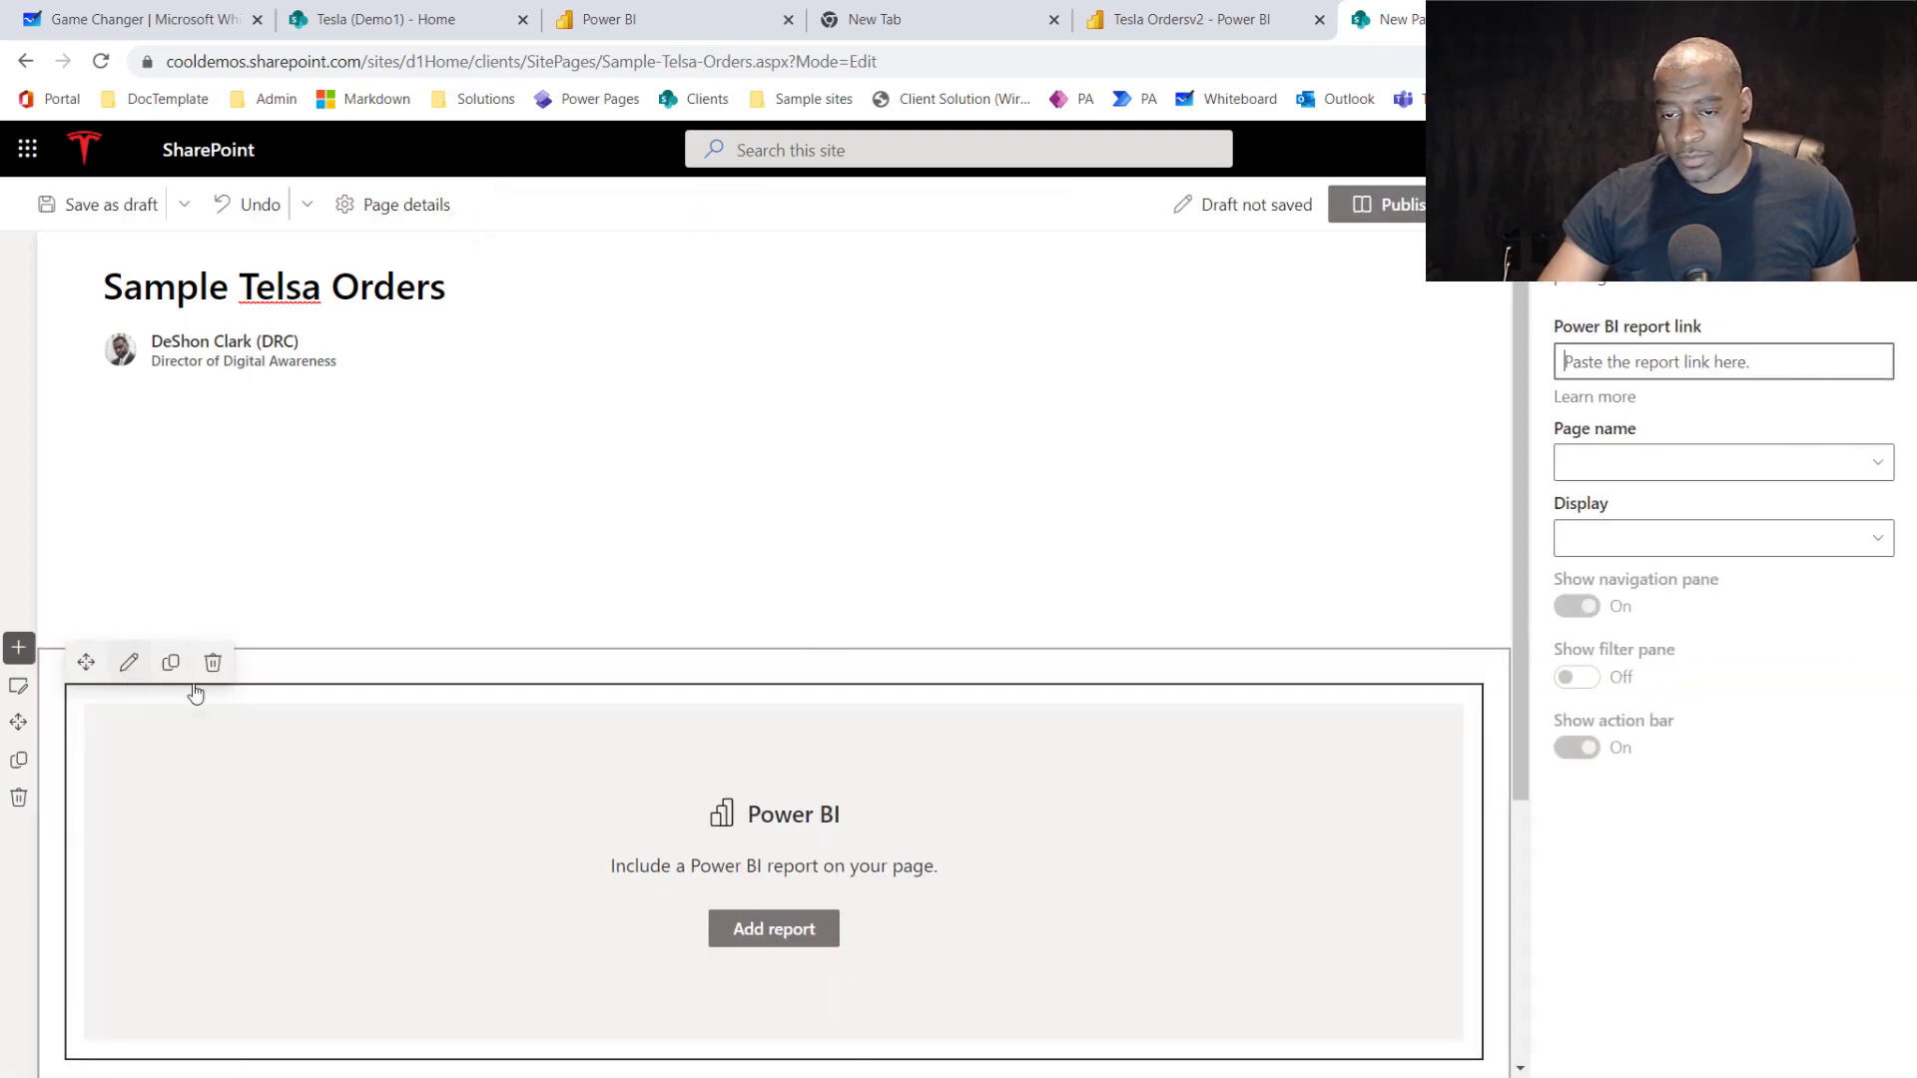
key(ctrl+v)
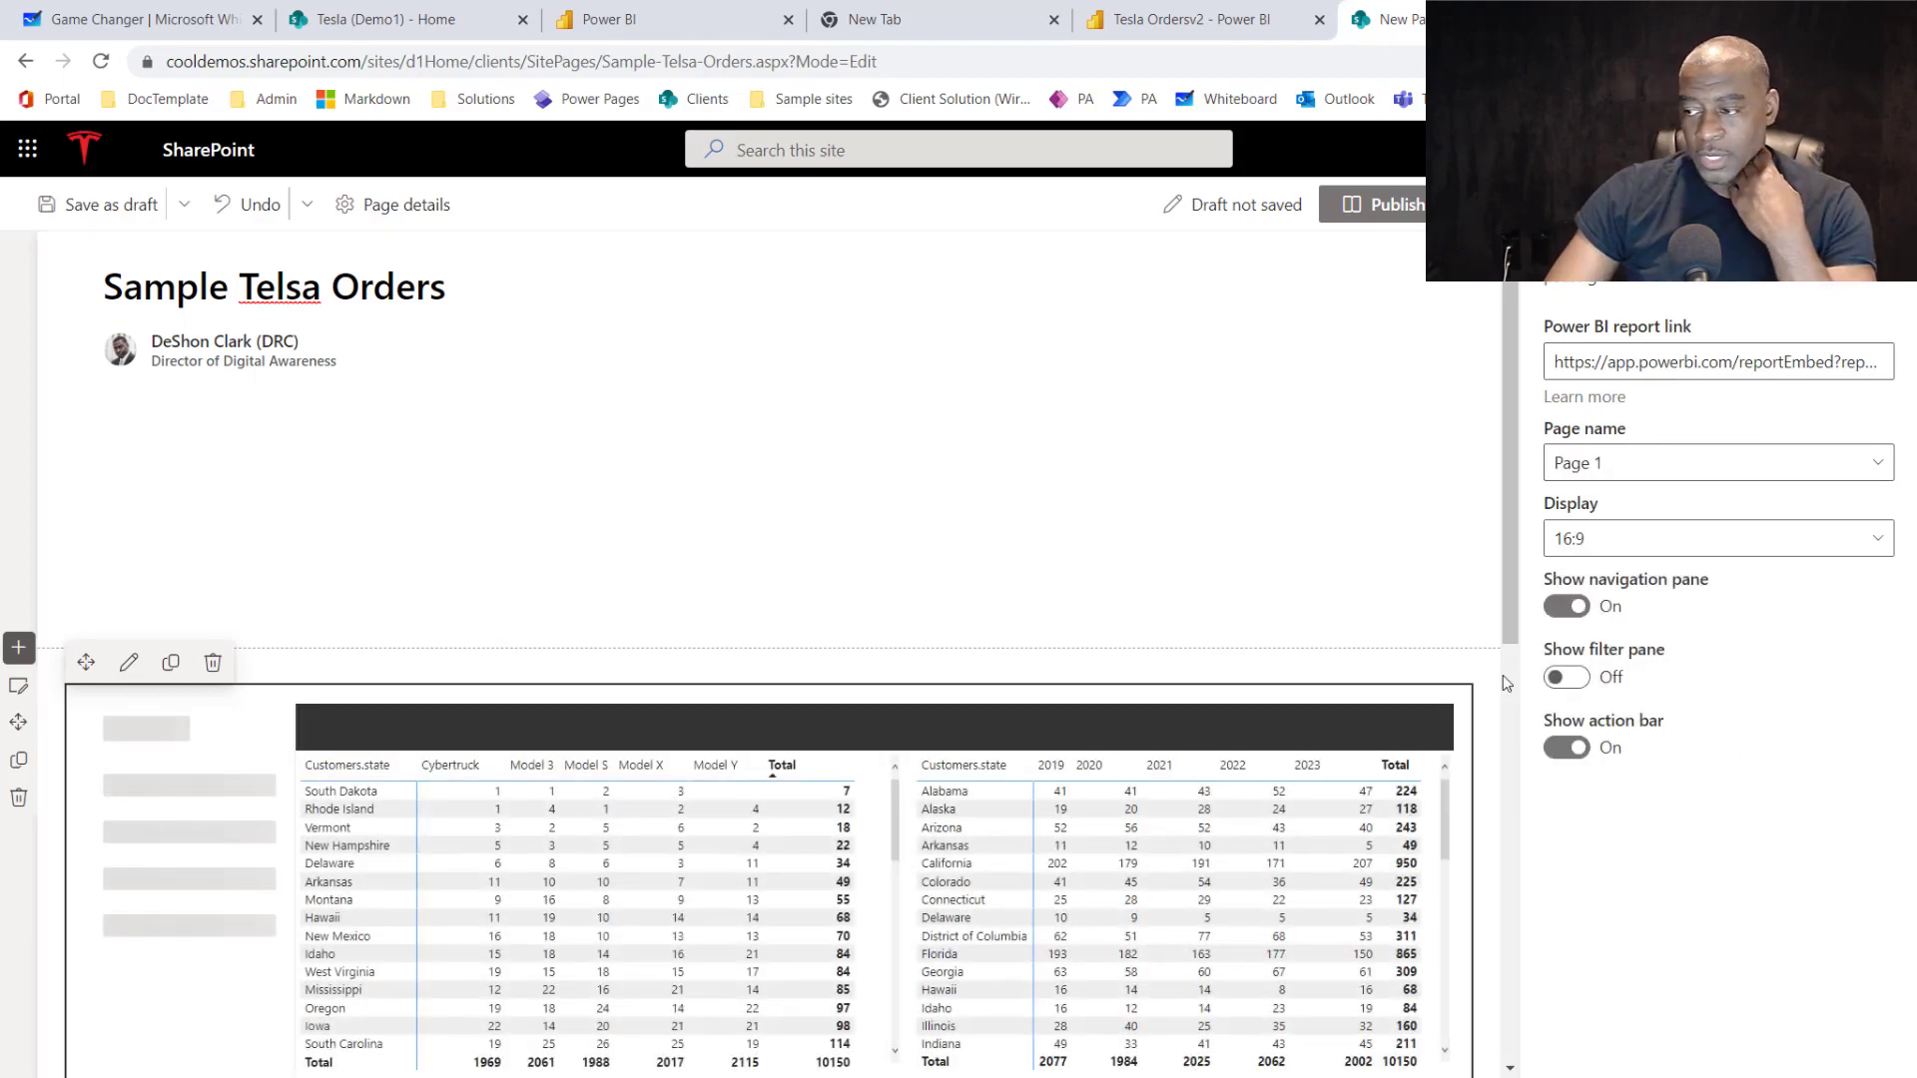
scroll(1432, 587, down, 5)
scroll(1432, 587, down, 3)
scroll(1432, 588, up, 4)
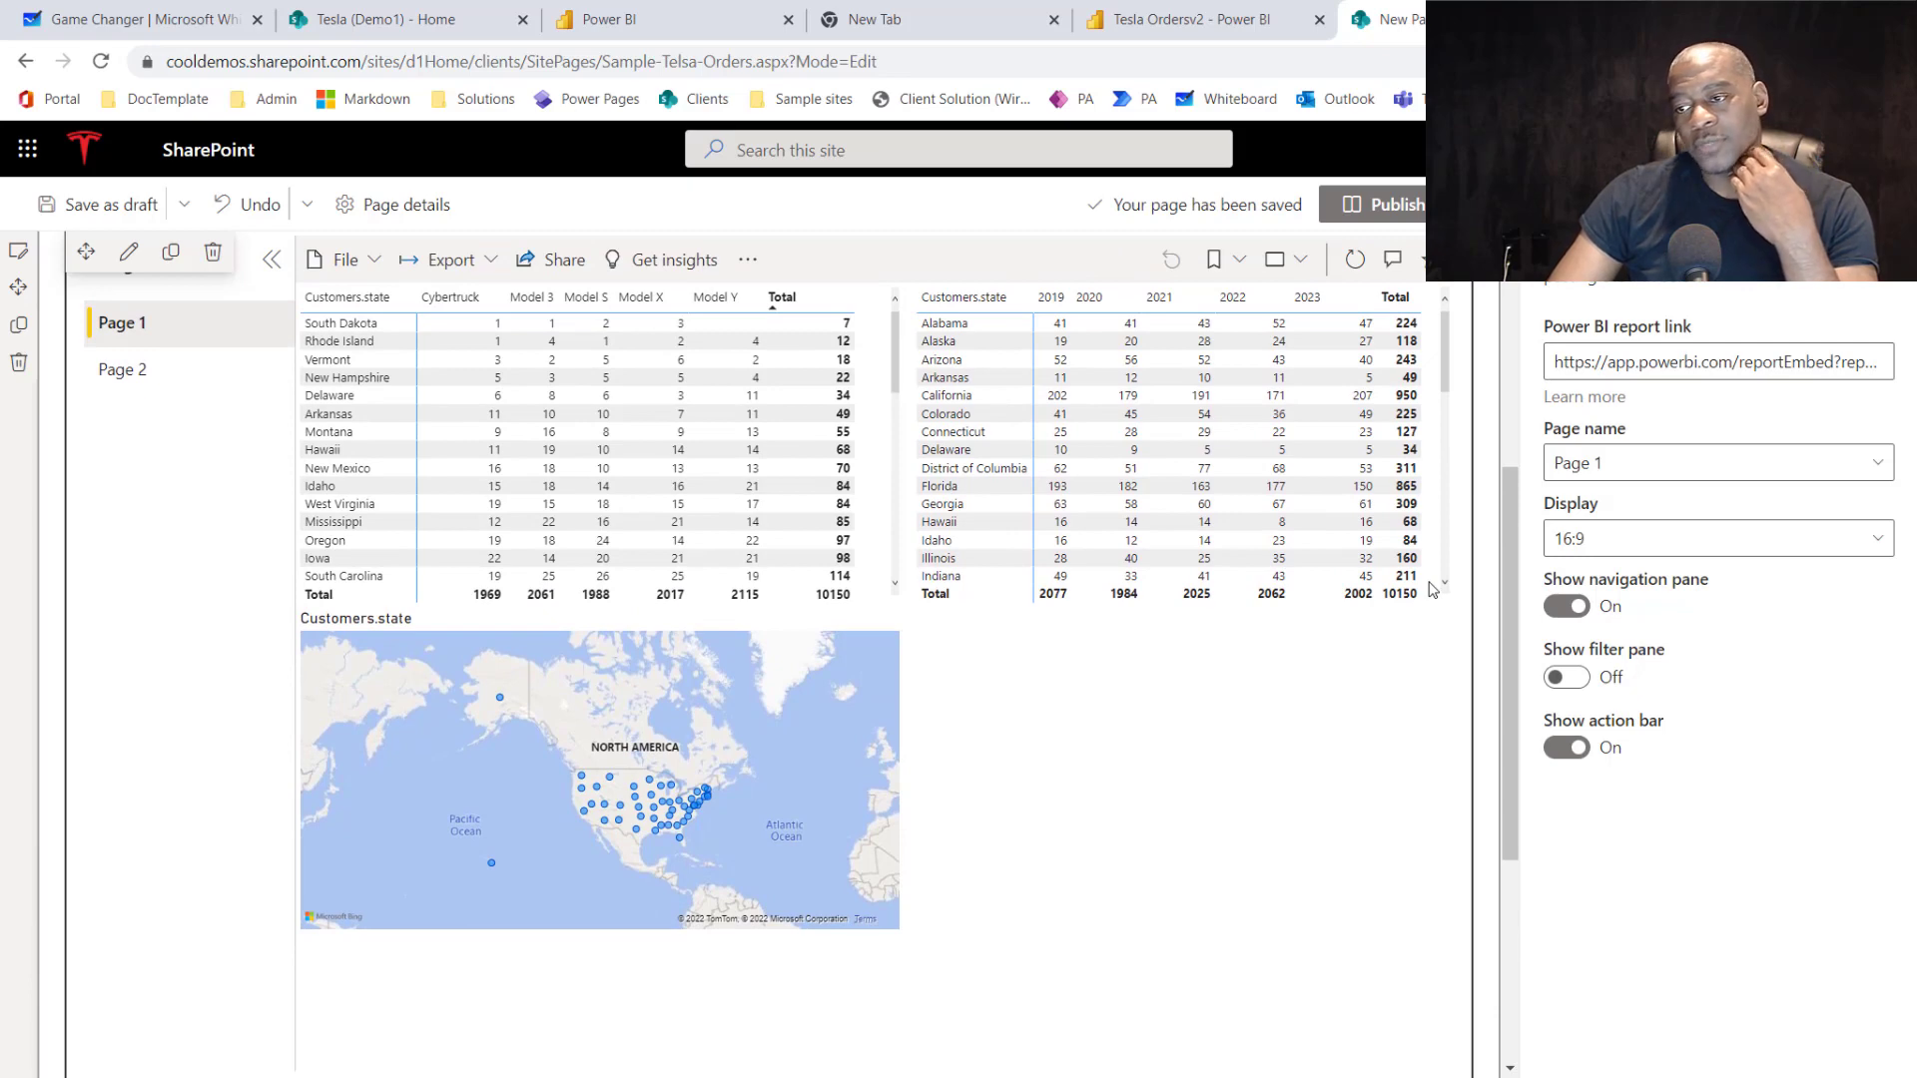
Look over the embedded report's matrices and state map, publish the "Sample Telsa Orders" page and check the published version.
scroll(1432, 587, up, 2)
scroll(1432, 587, down, 2)
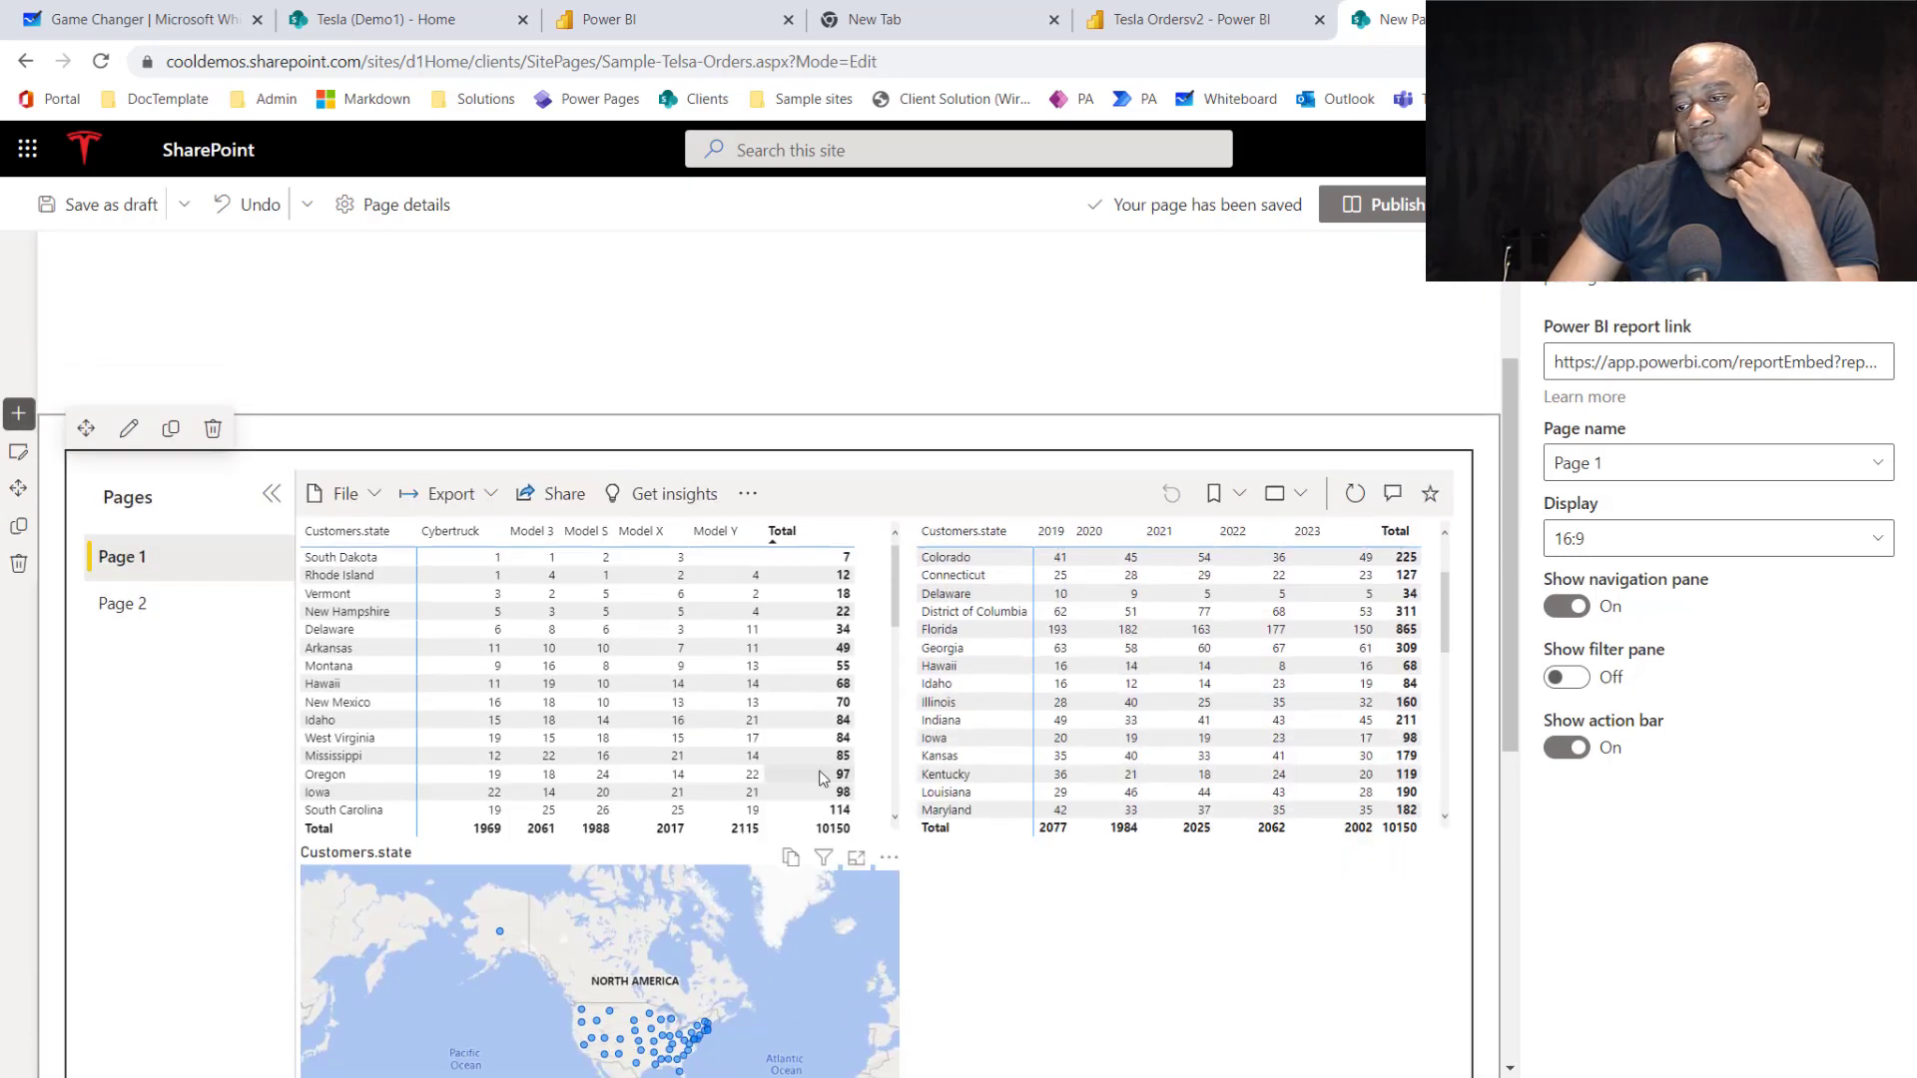
scroll(884, 753, down, 1)
scroll(884, 753, down, 2)
scroll(1181, 902, down, 2)
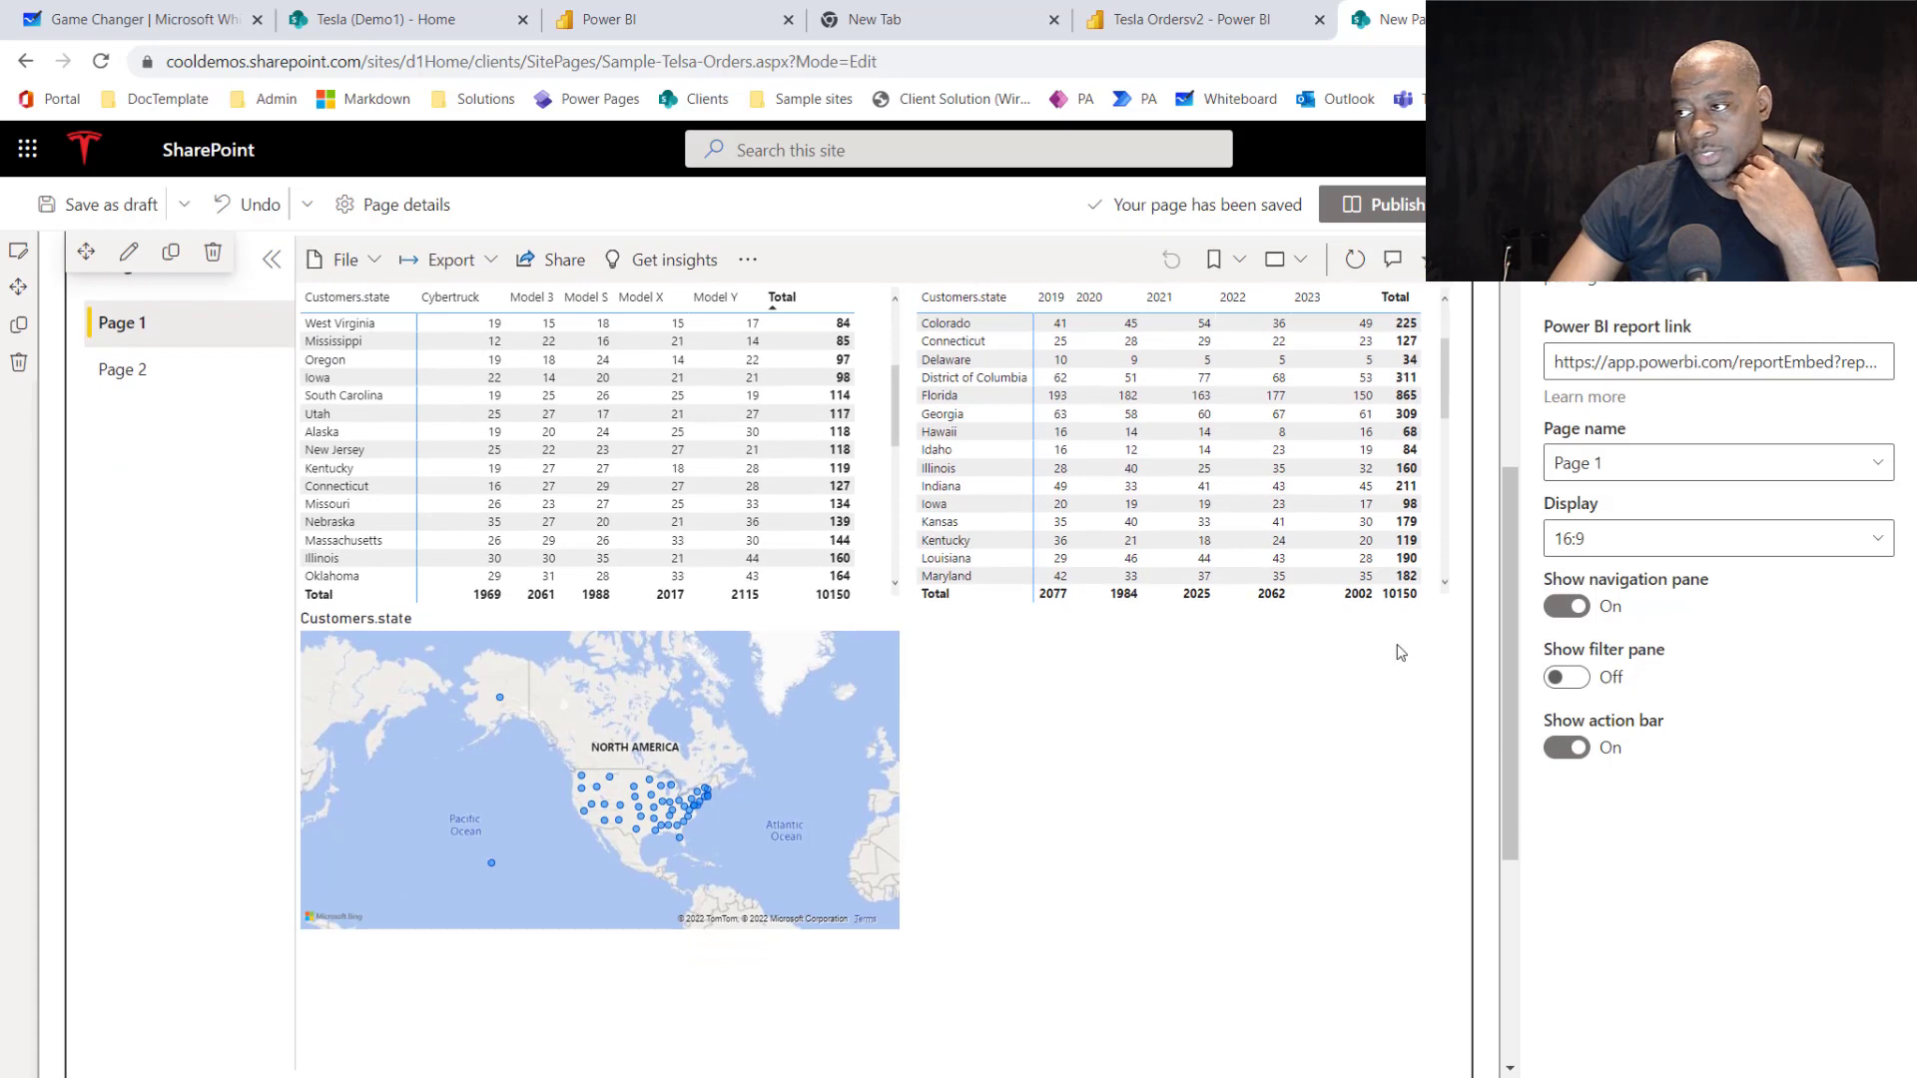
click(1879, 206)
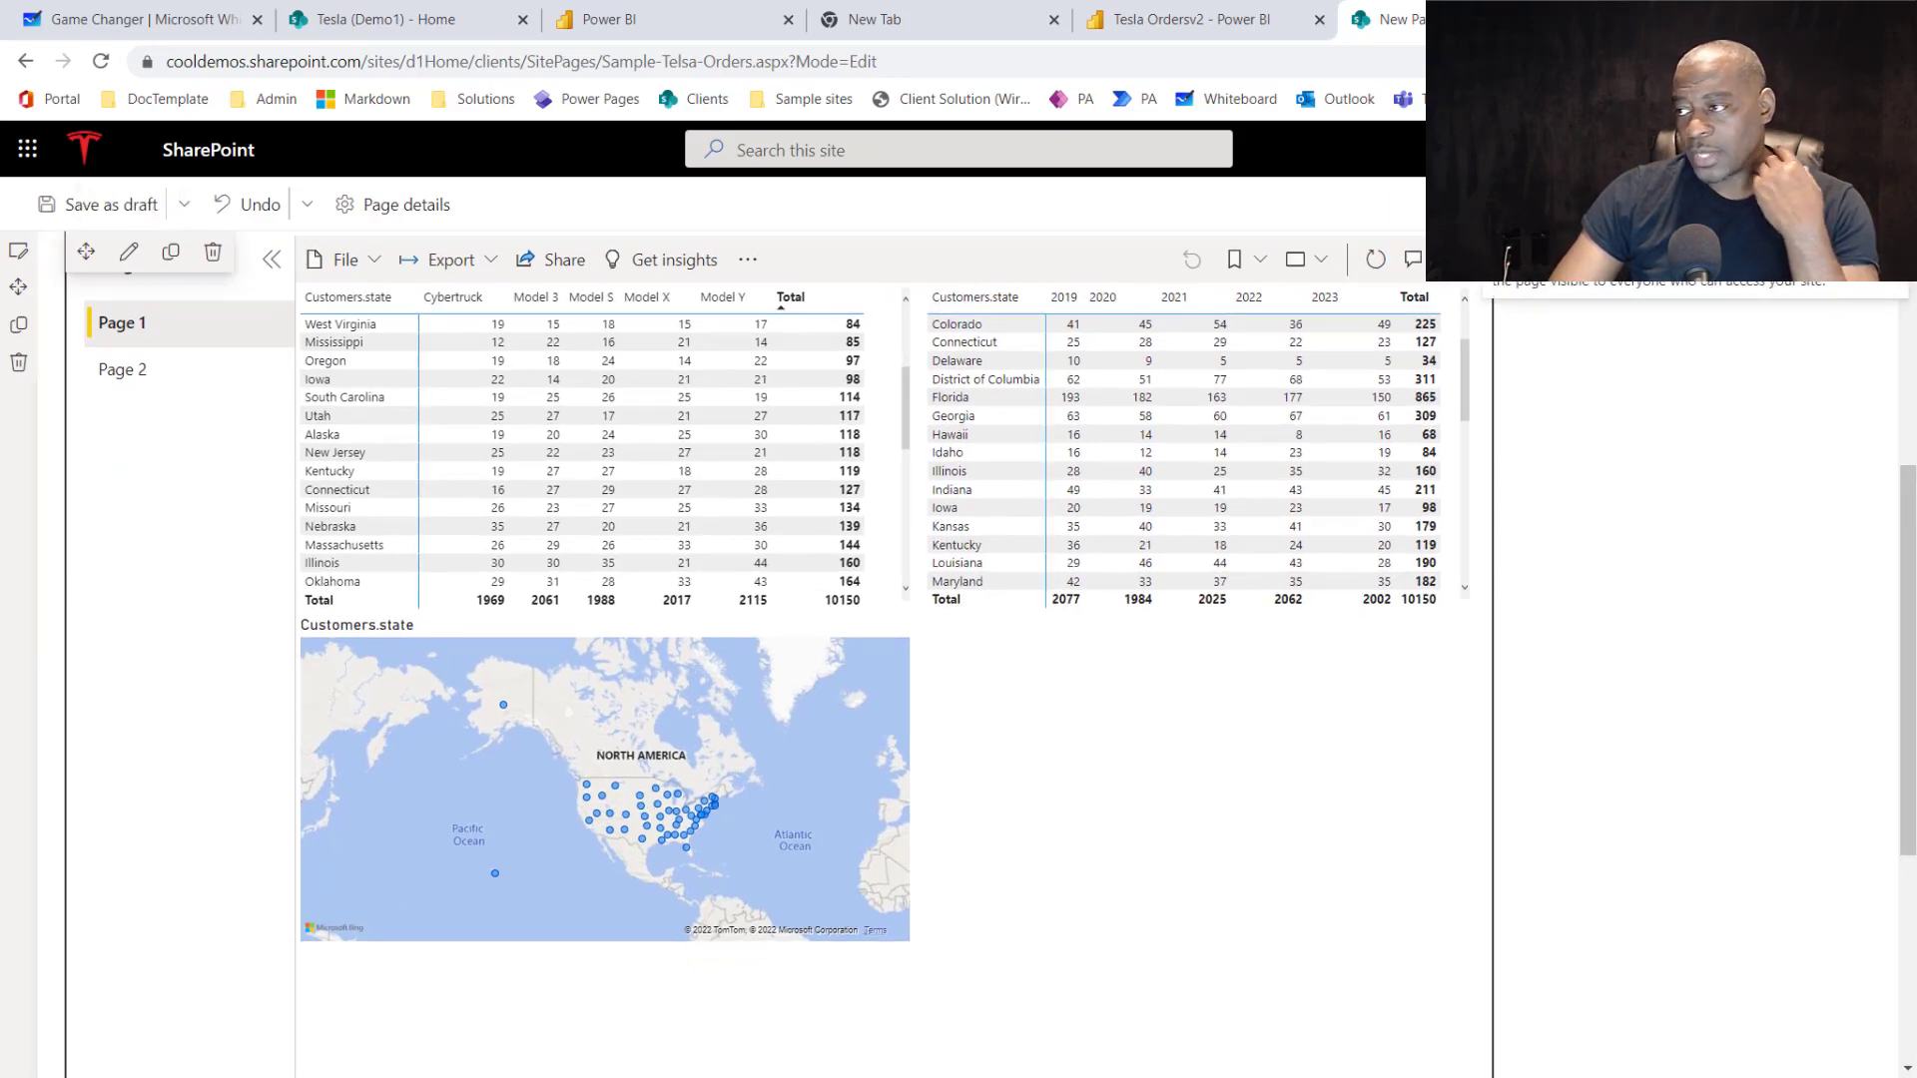
click(1855, 204)
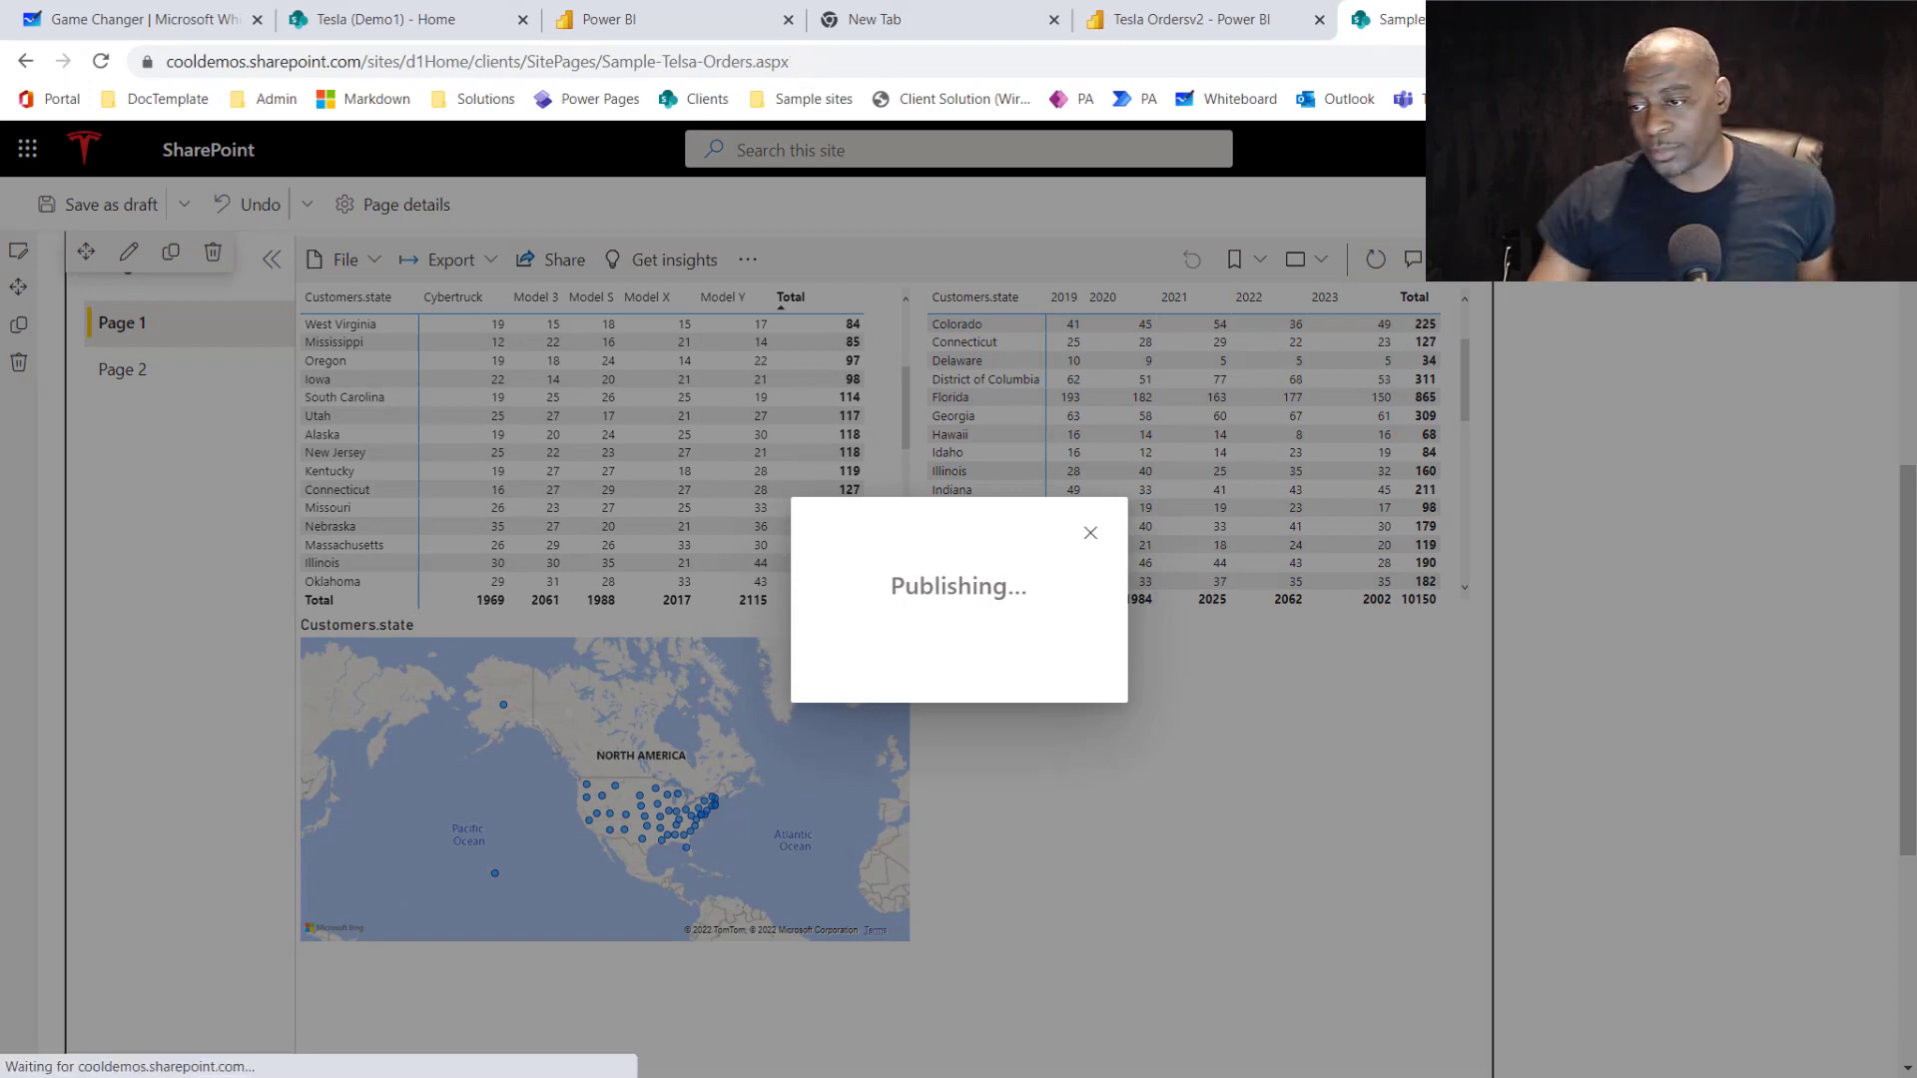
scroll(1736, 669, down, 5)
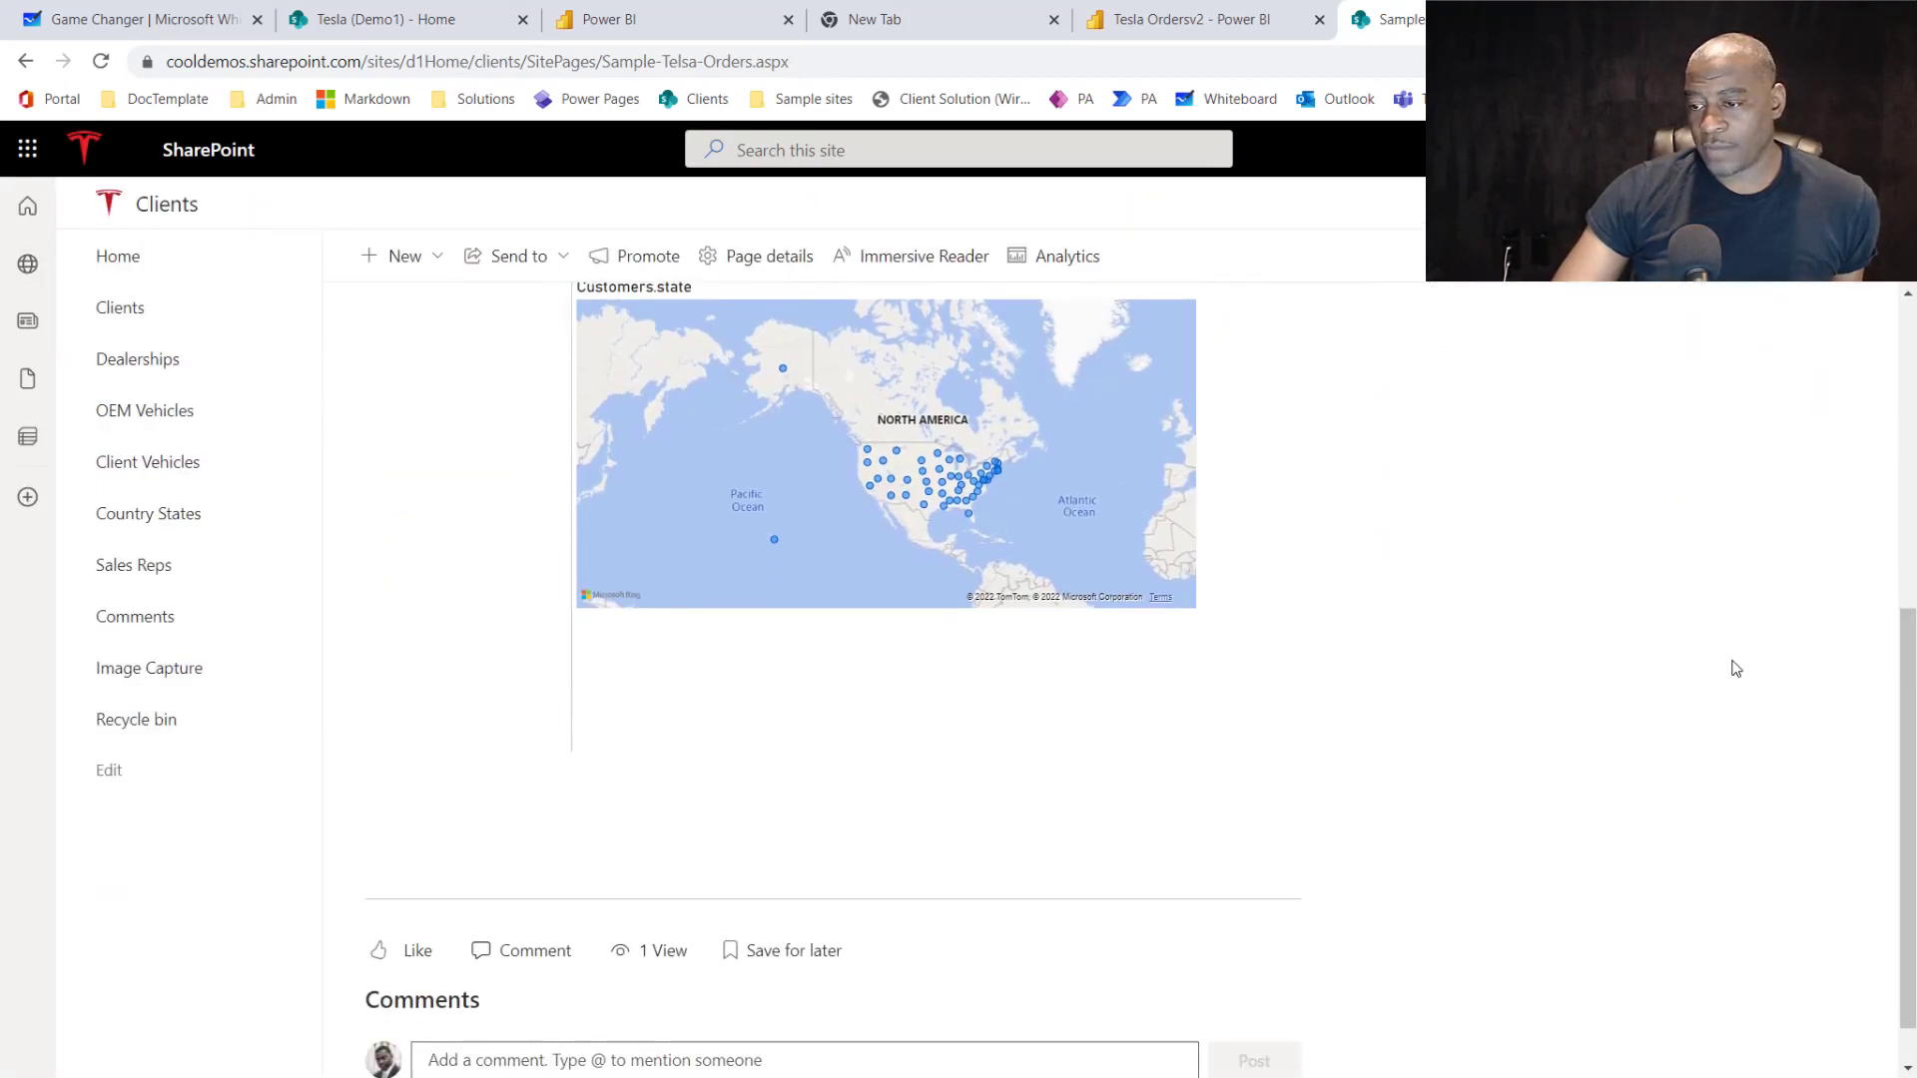
scroll(1736, 669, up, 5)
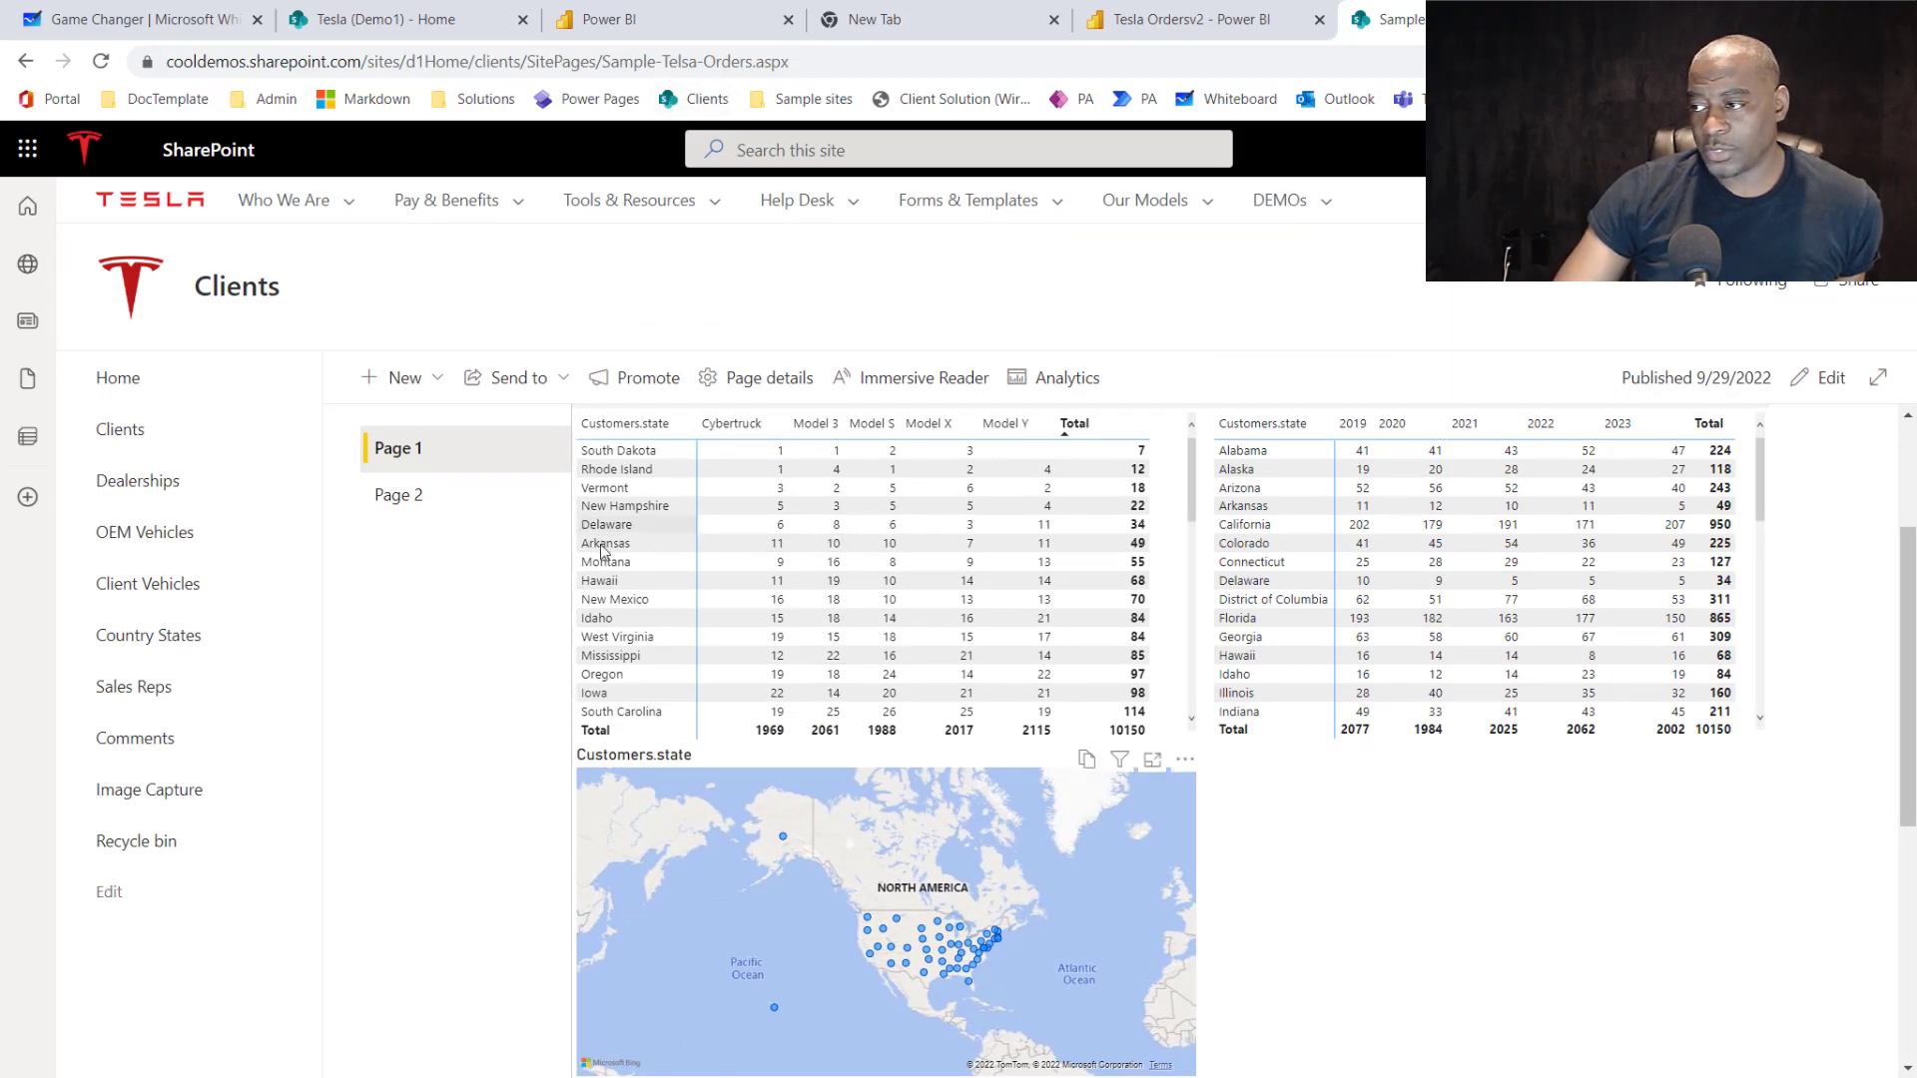
Return to the Power BI report, dismiss the embed link and review the report's link sharing options without sending anything.
click(1136, 22)
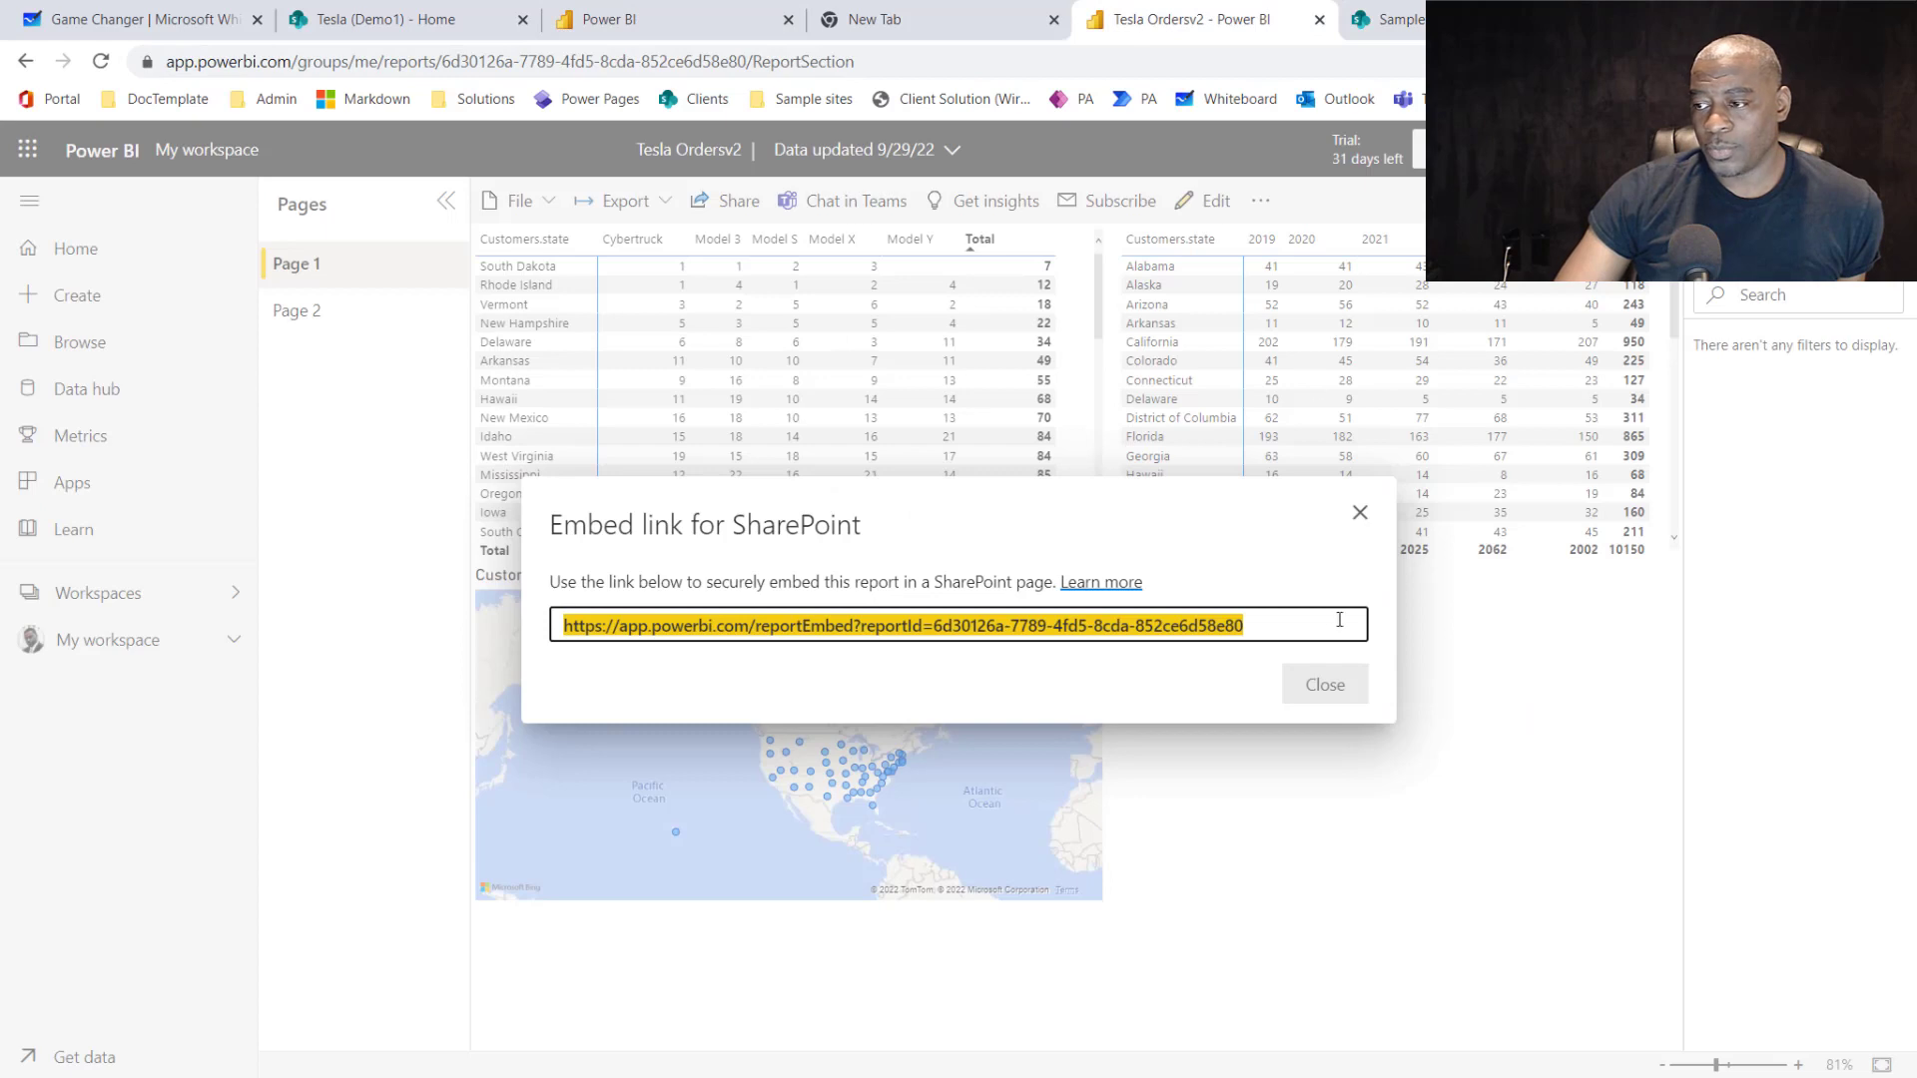
click(1361, 513)
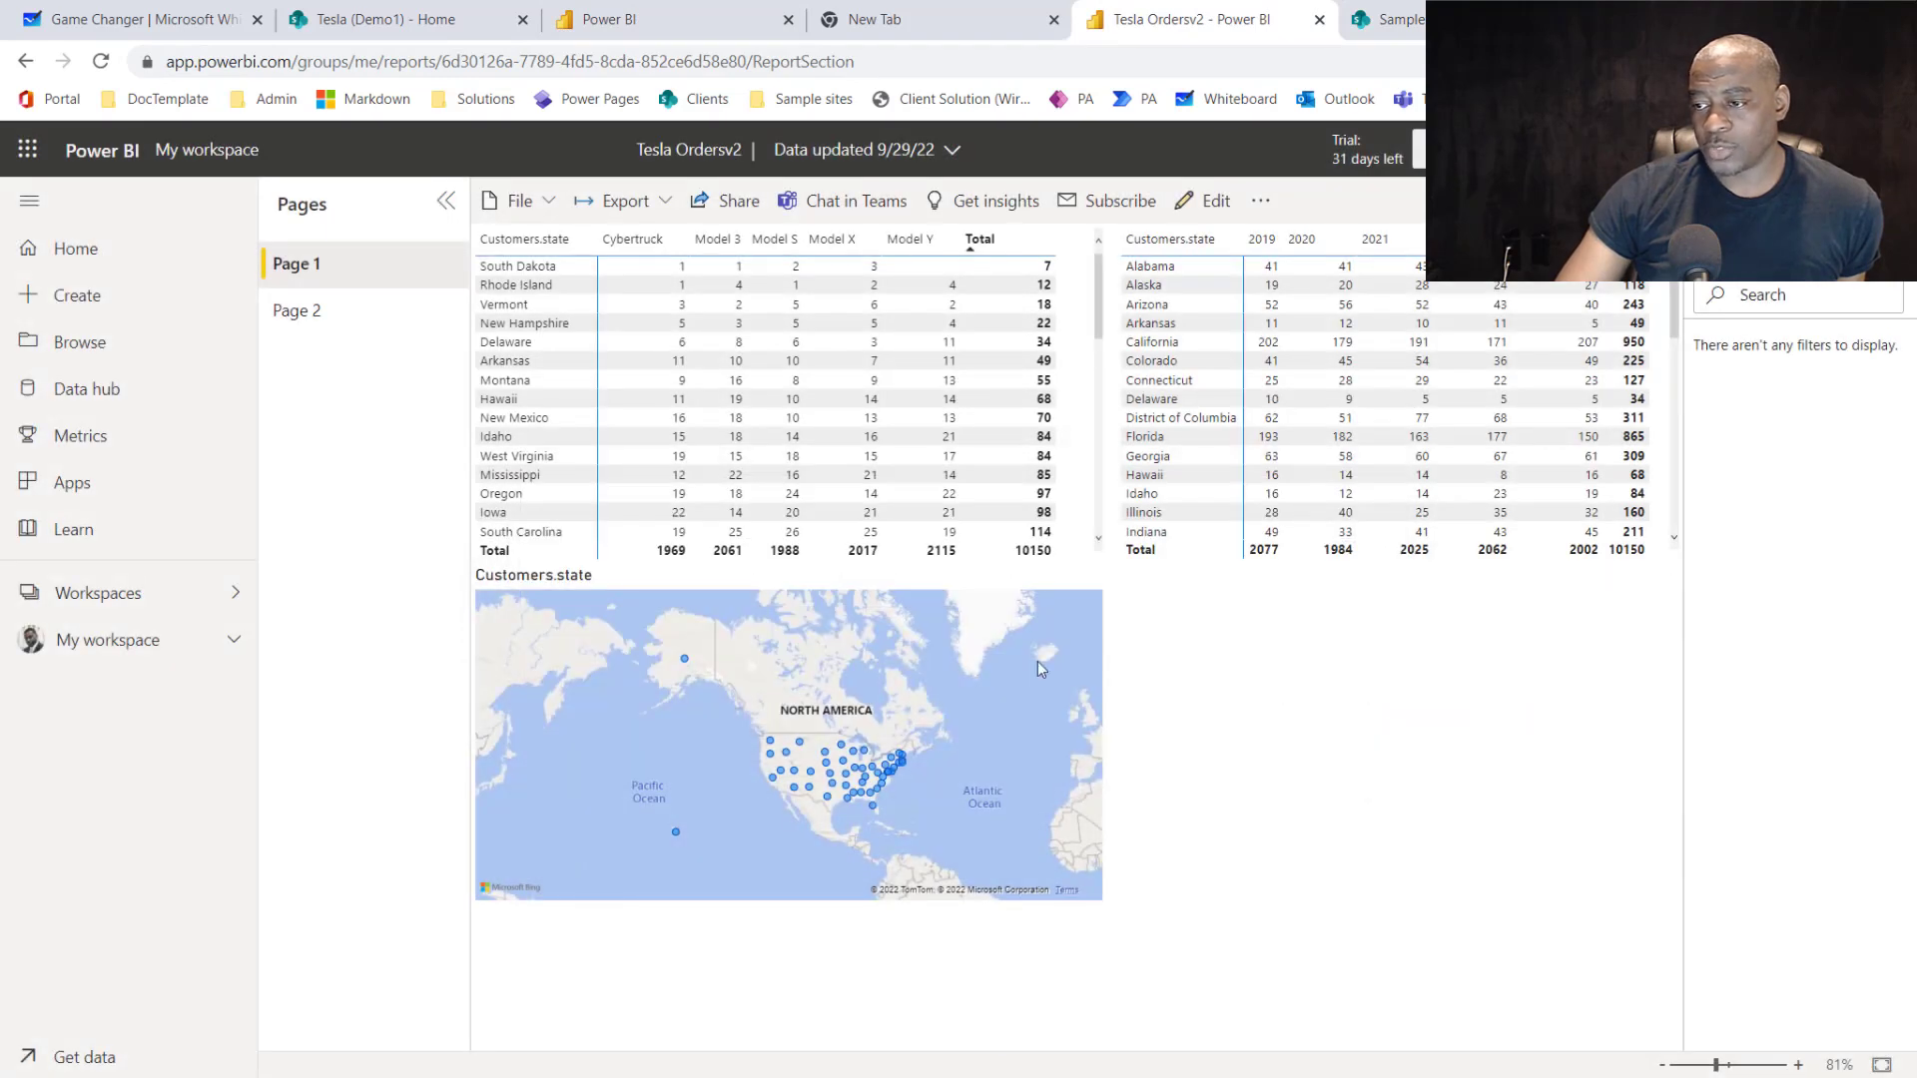
click(734, 203)
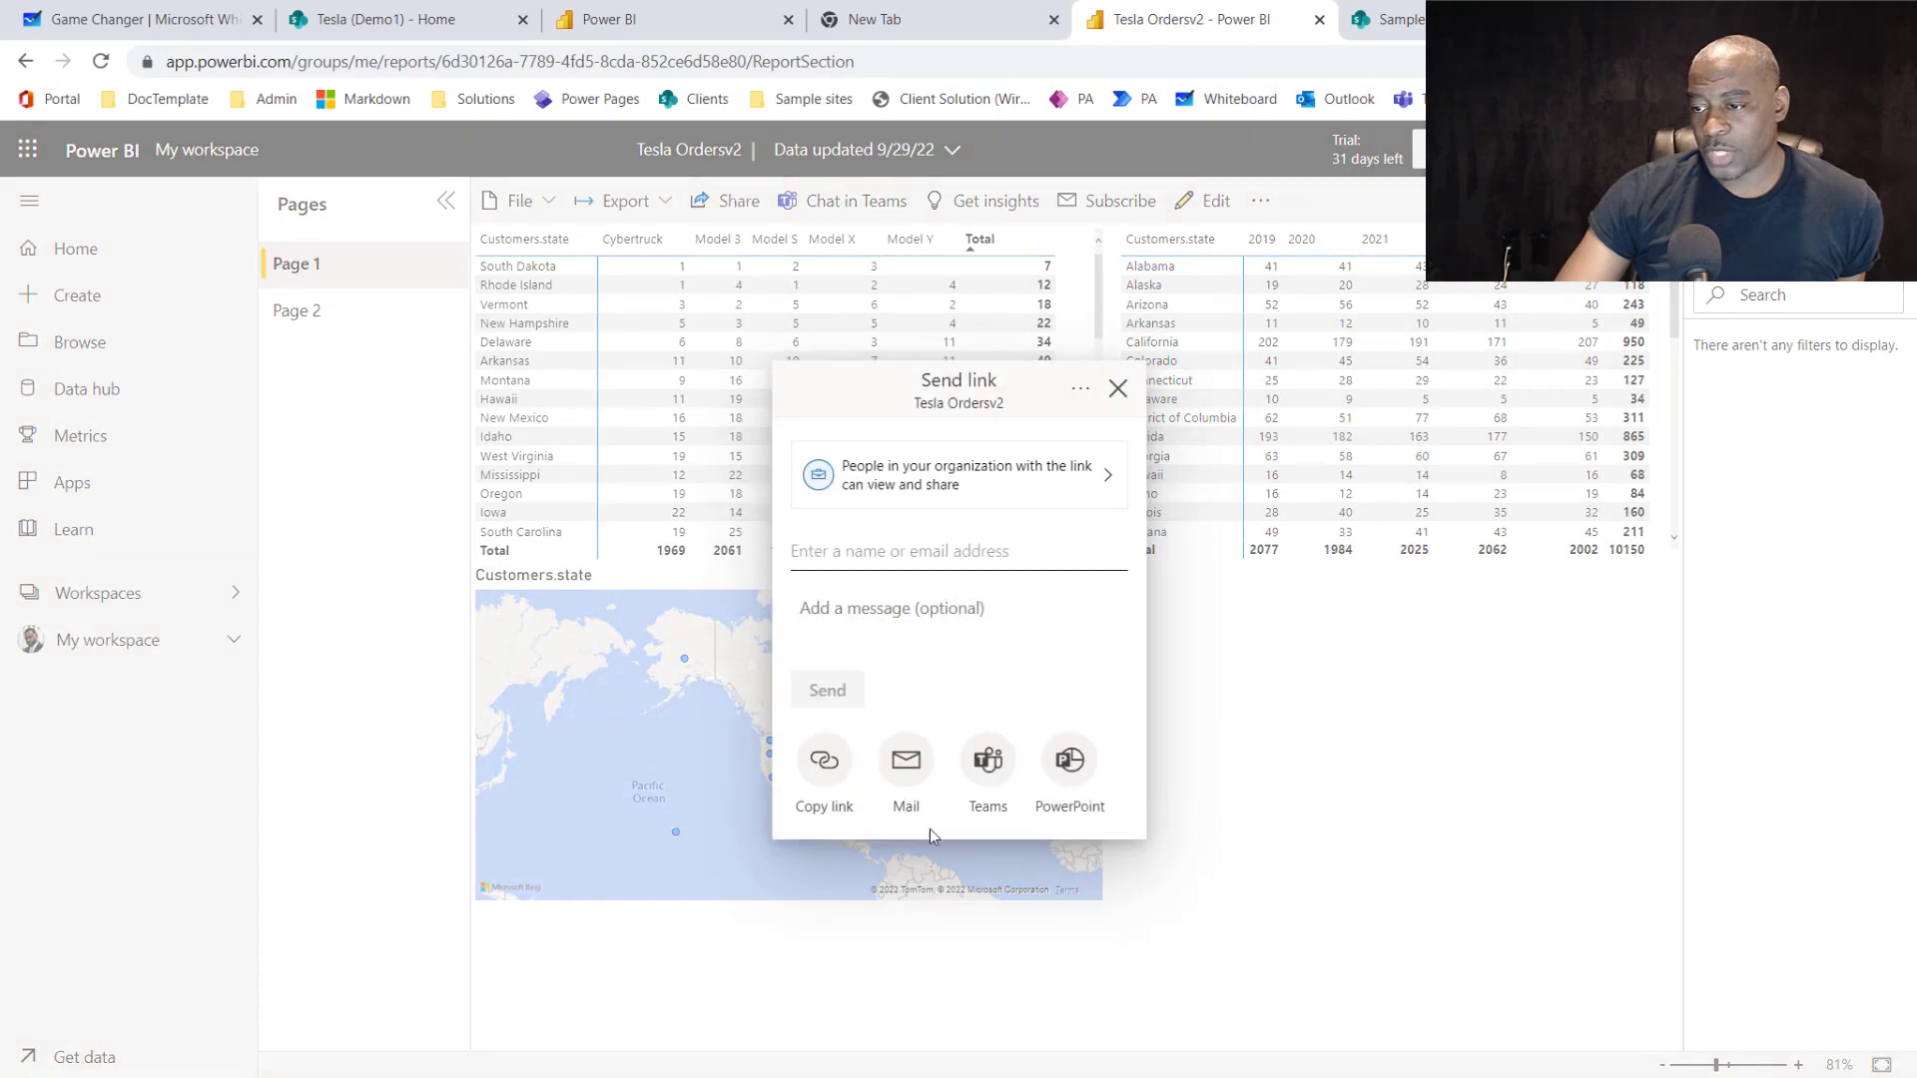
click(625, 449)
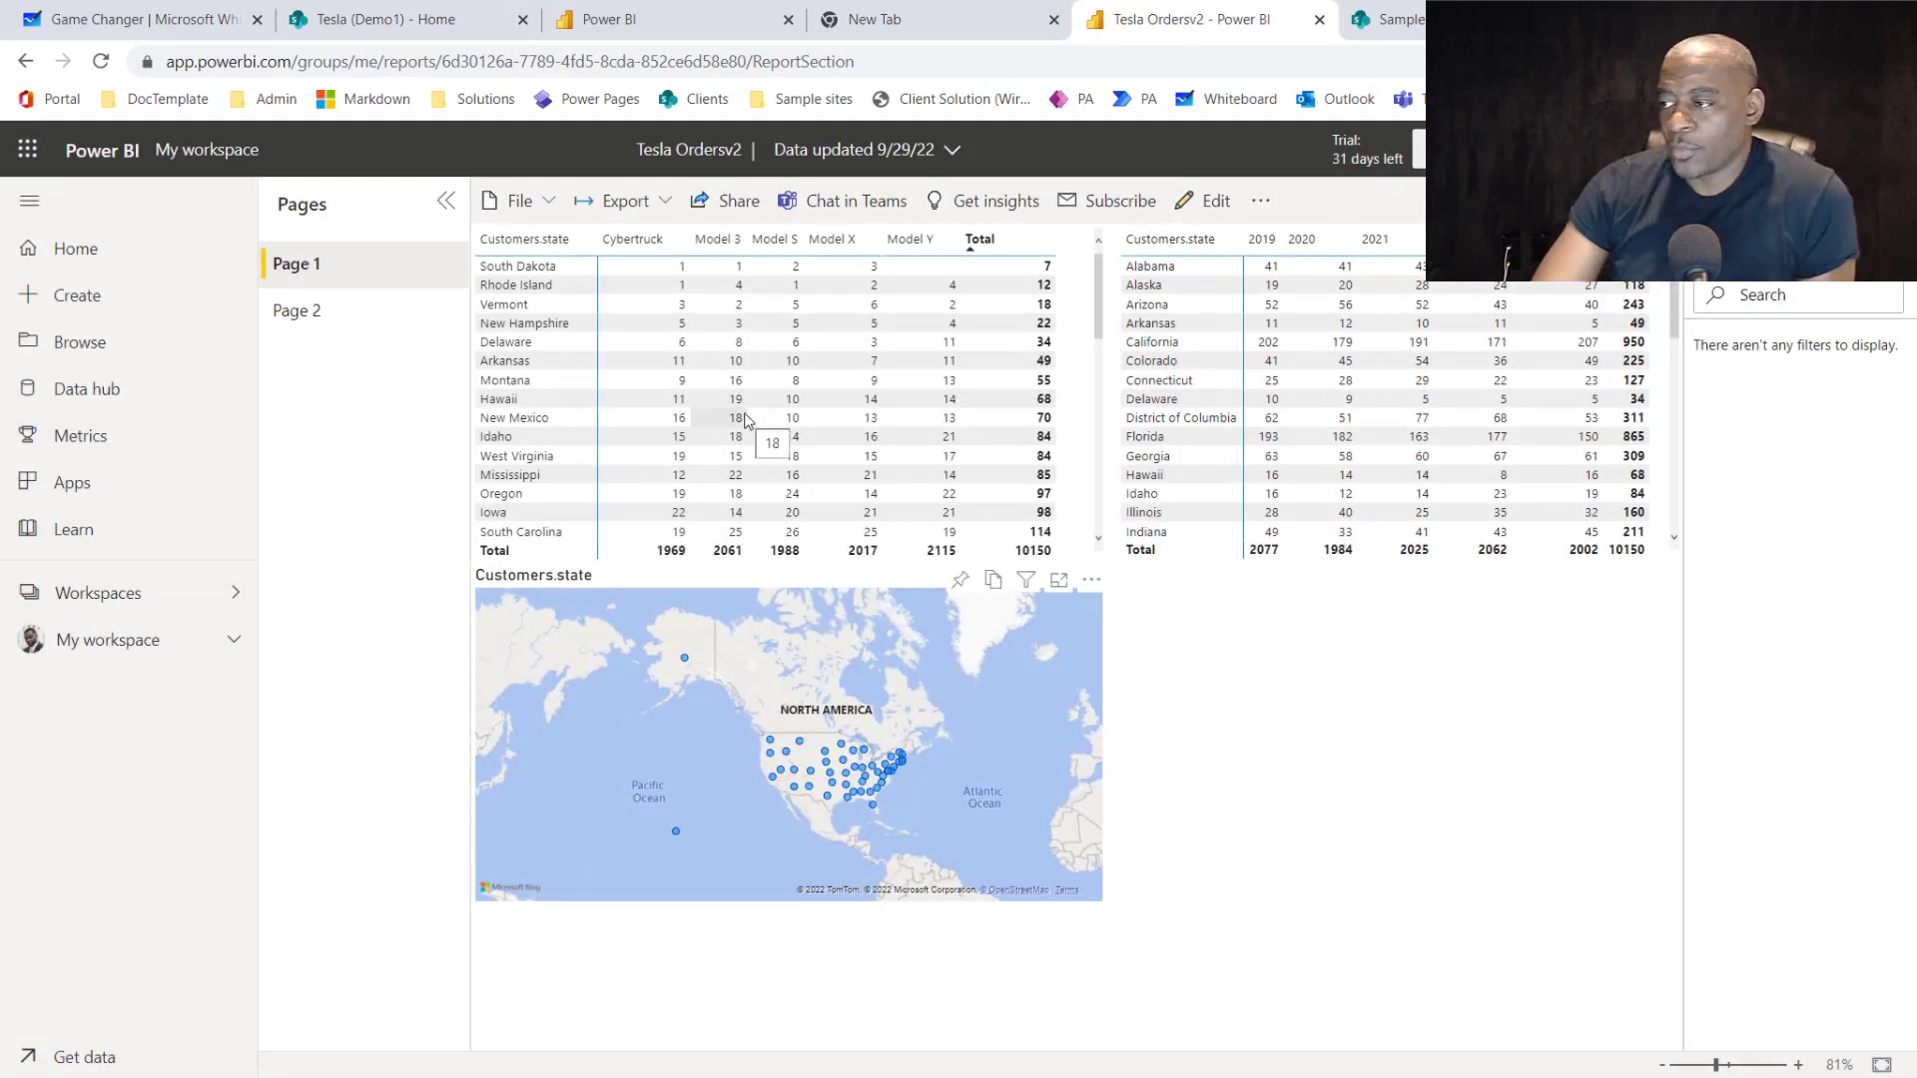
click(729, 208)
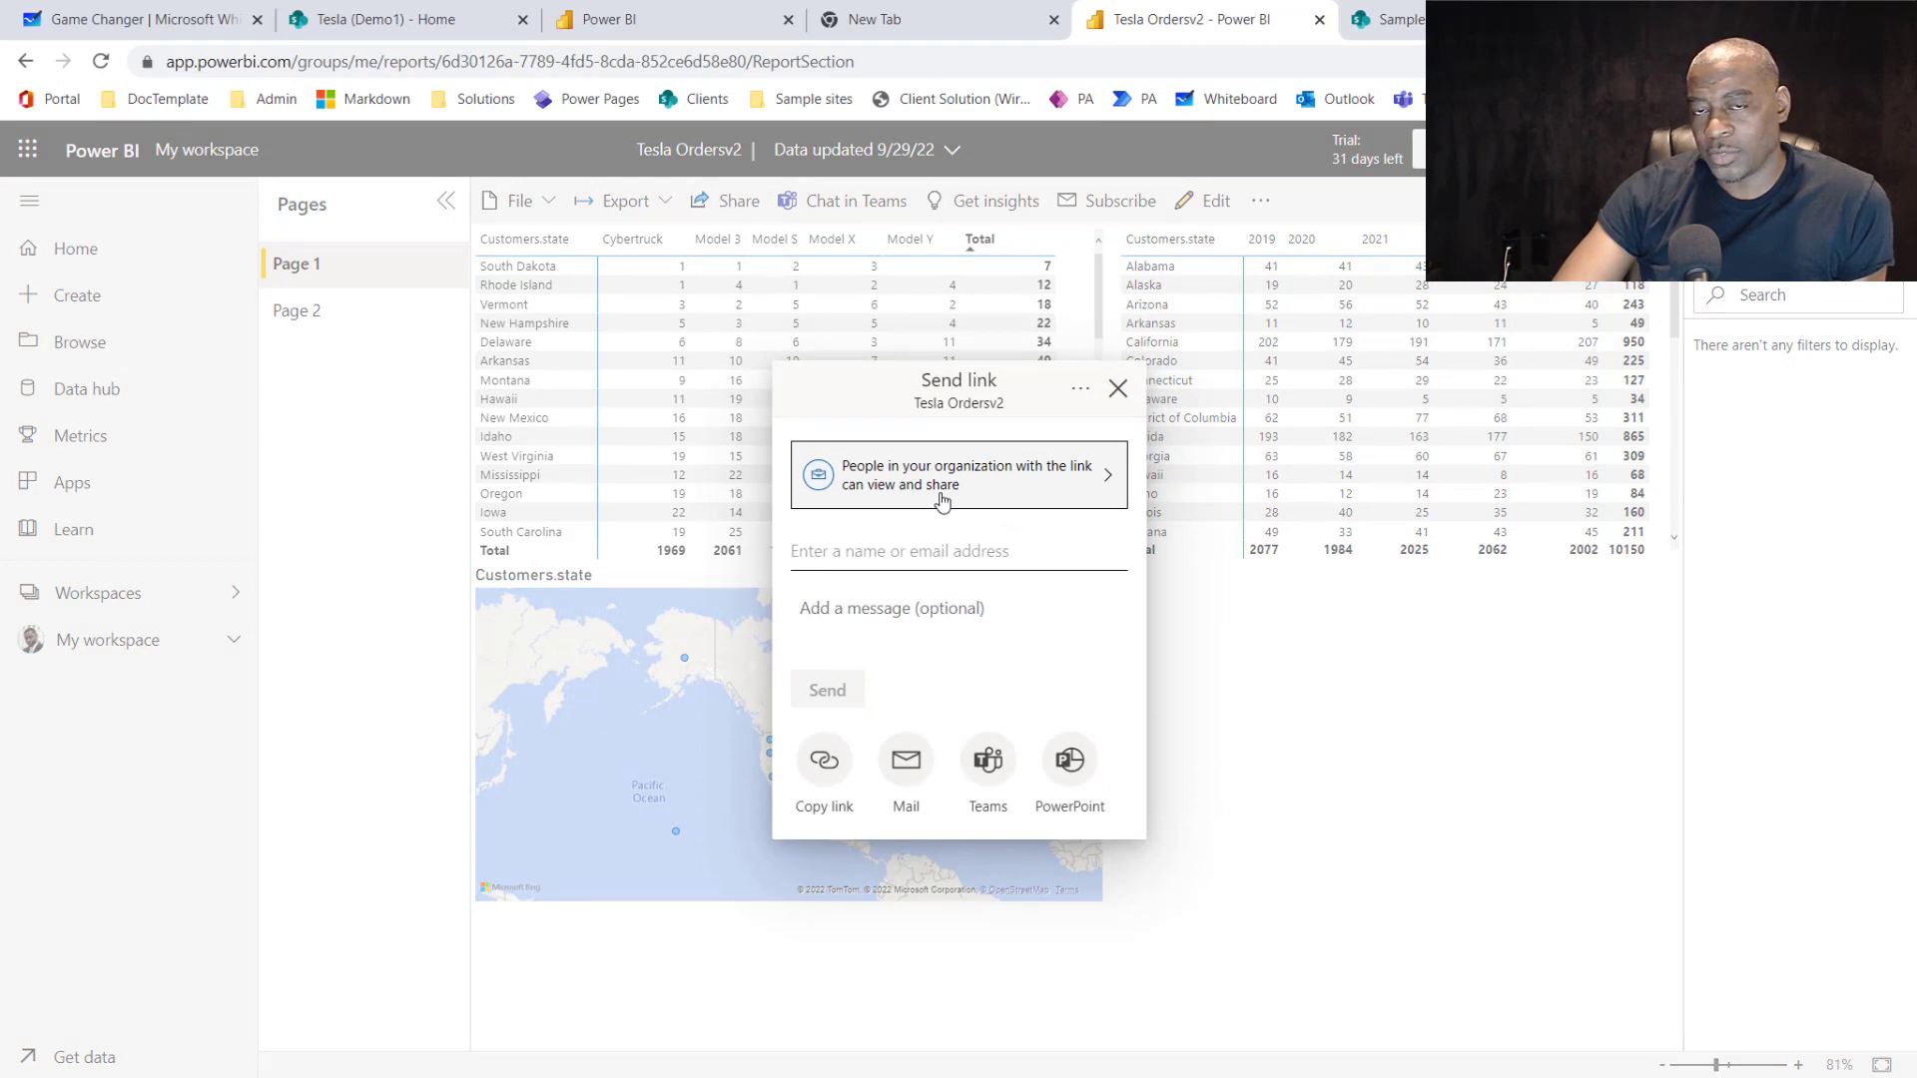
click(1118, 388)
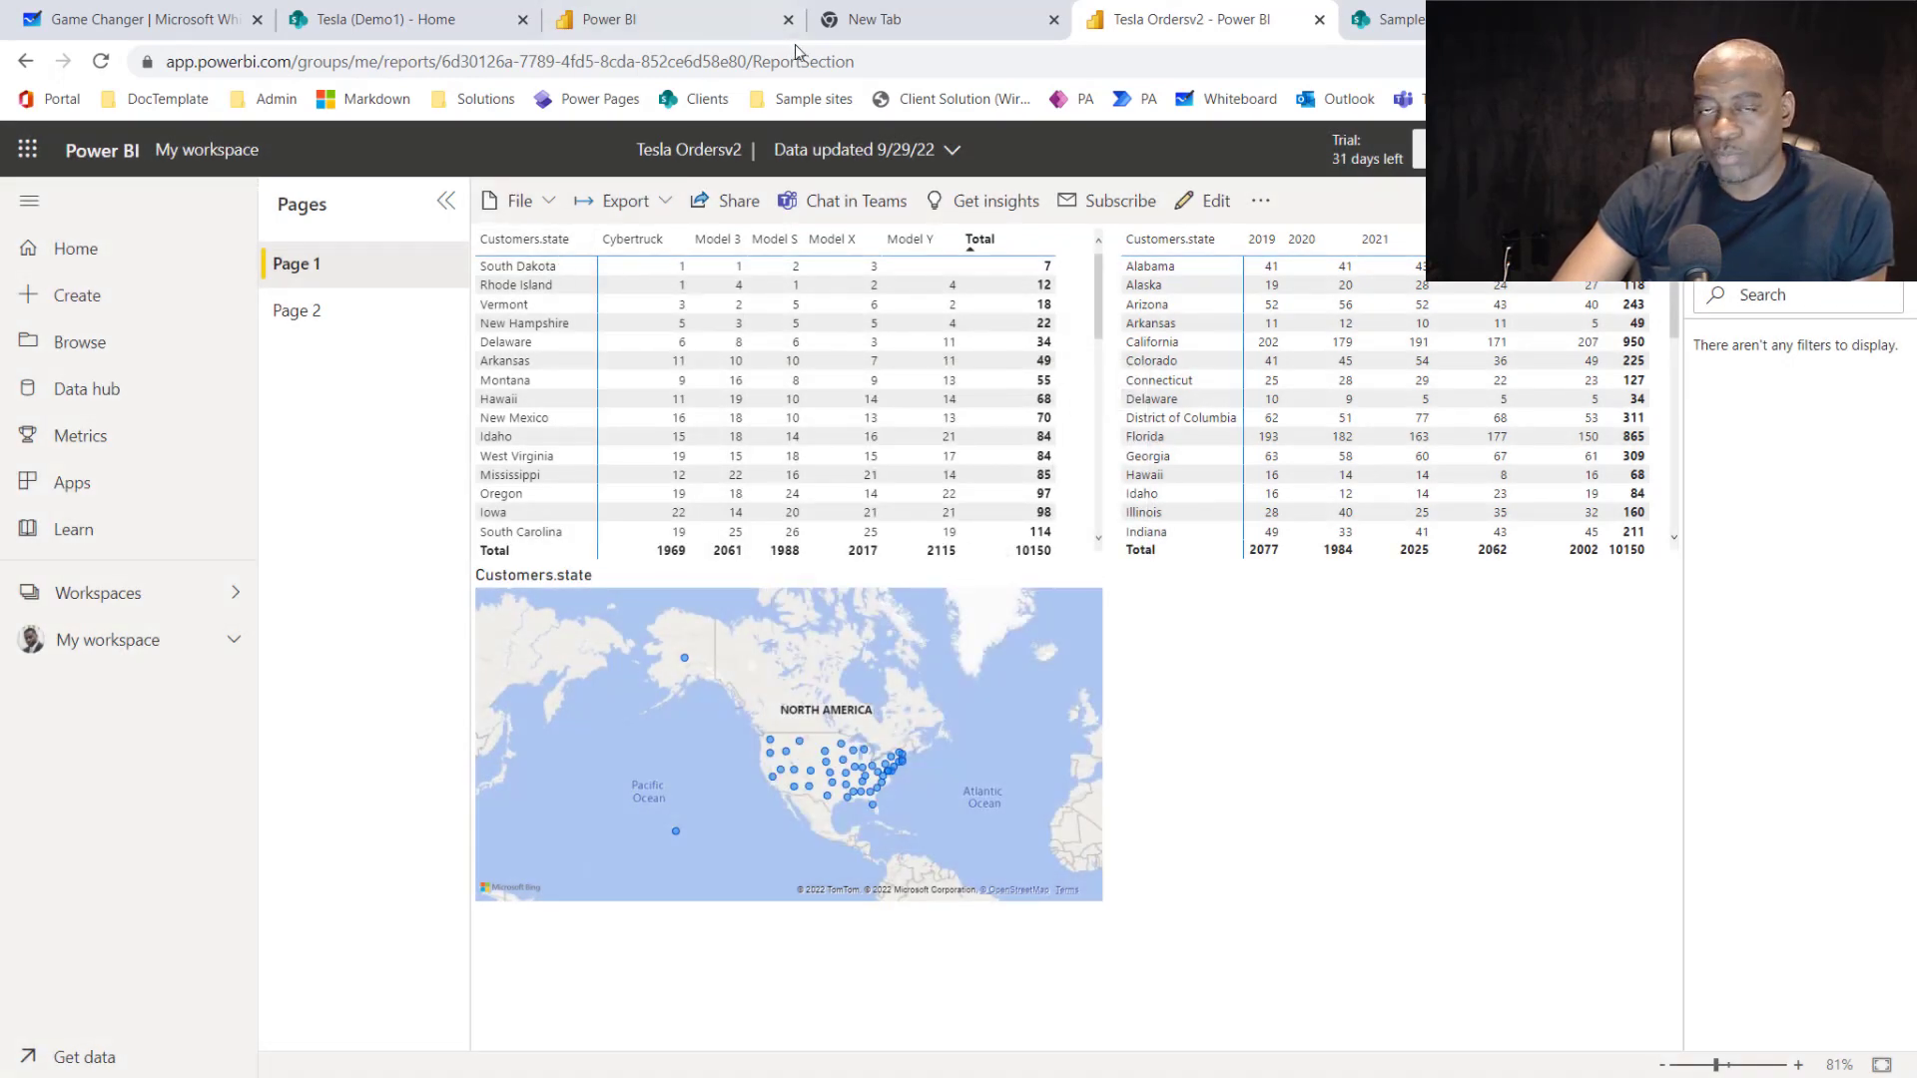
Open the permission management of the Tesla Ordersv2 report and grant one colleague direct access with the default sharing options.
click(517, 200)
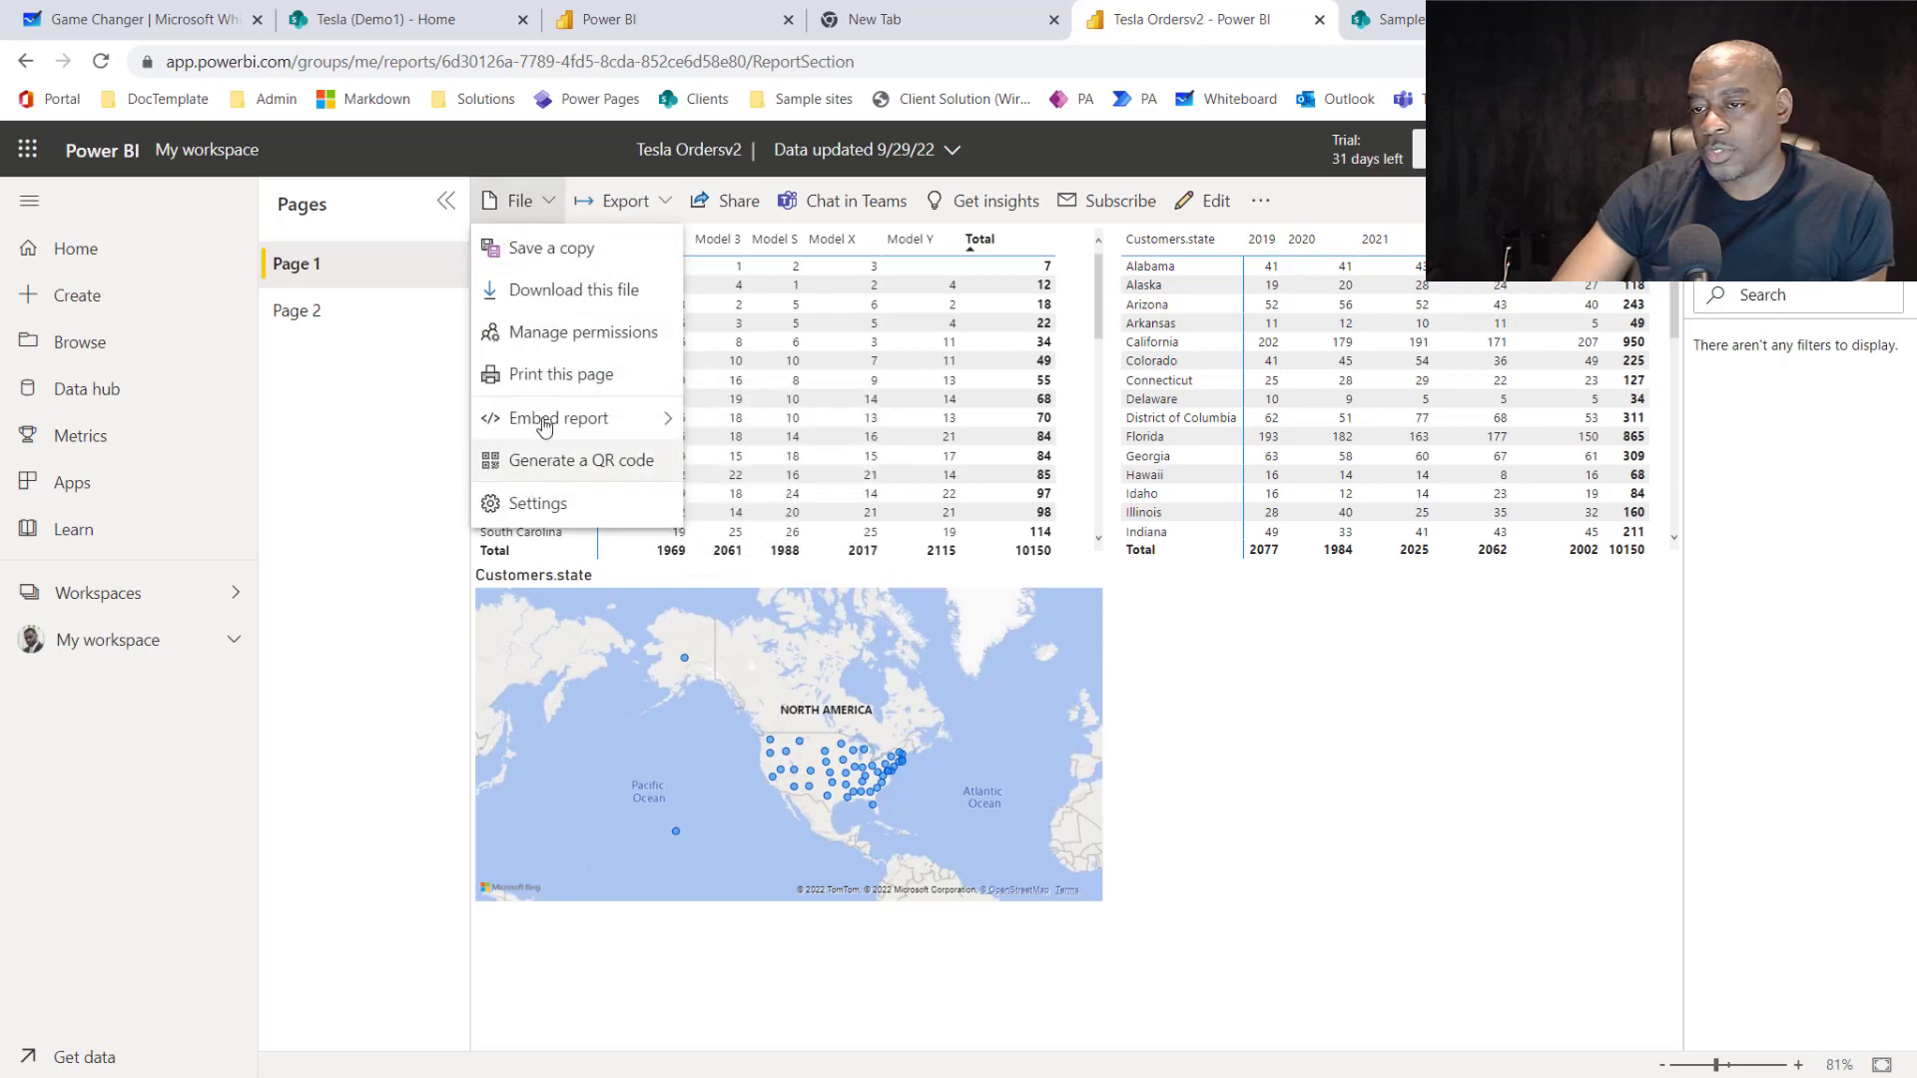
click(565, 342)
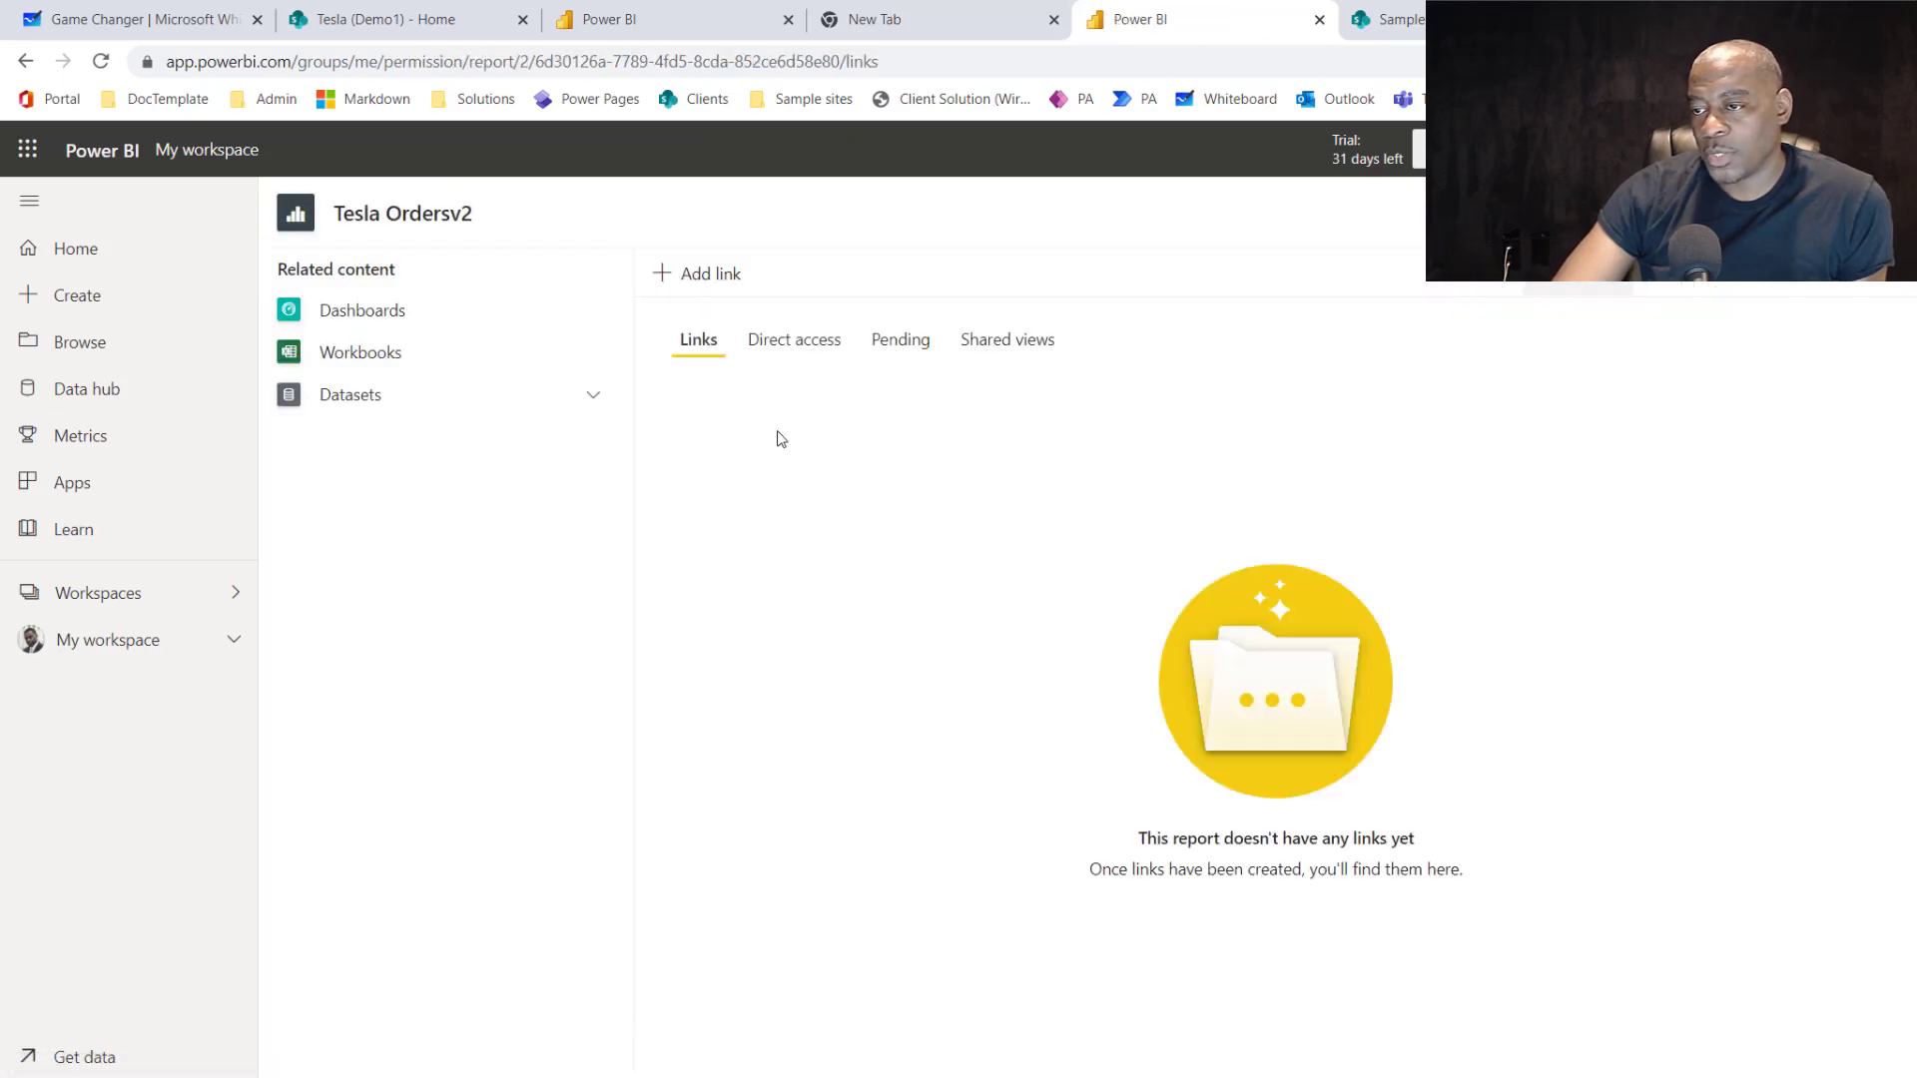
click(777, 354)
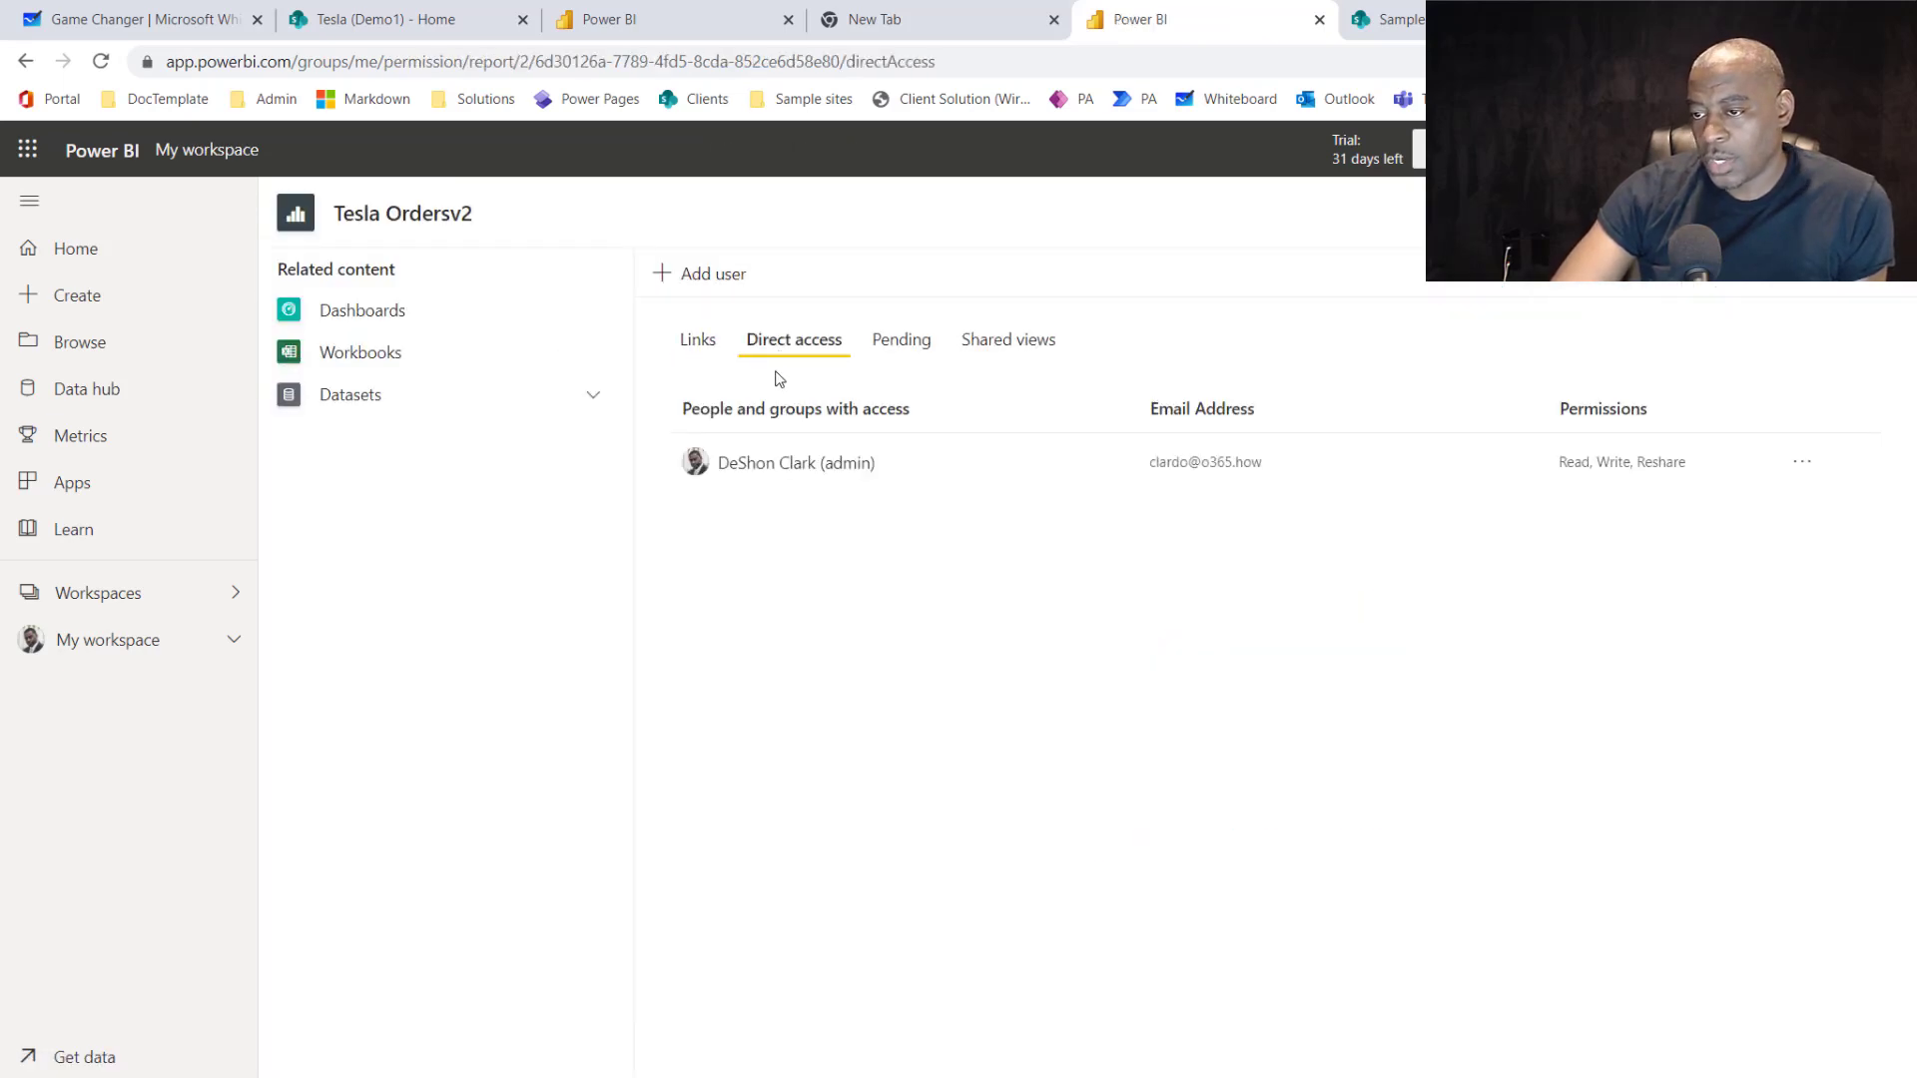
click(715, 278)
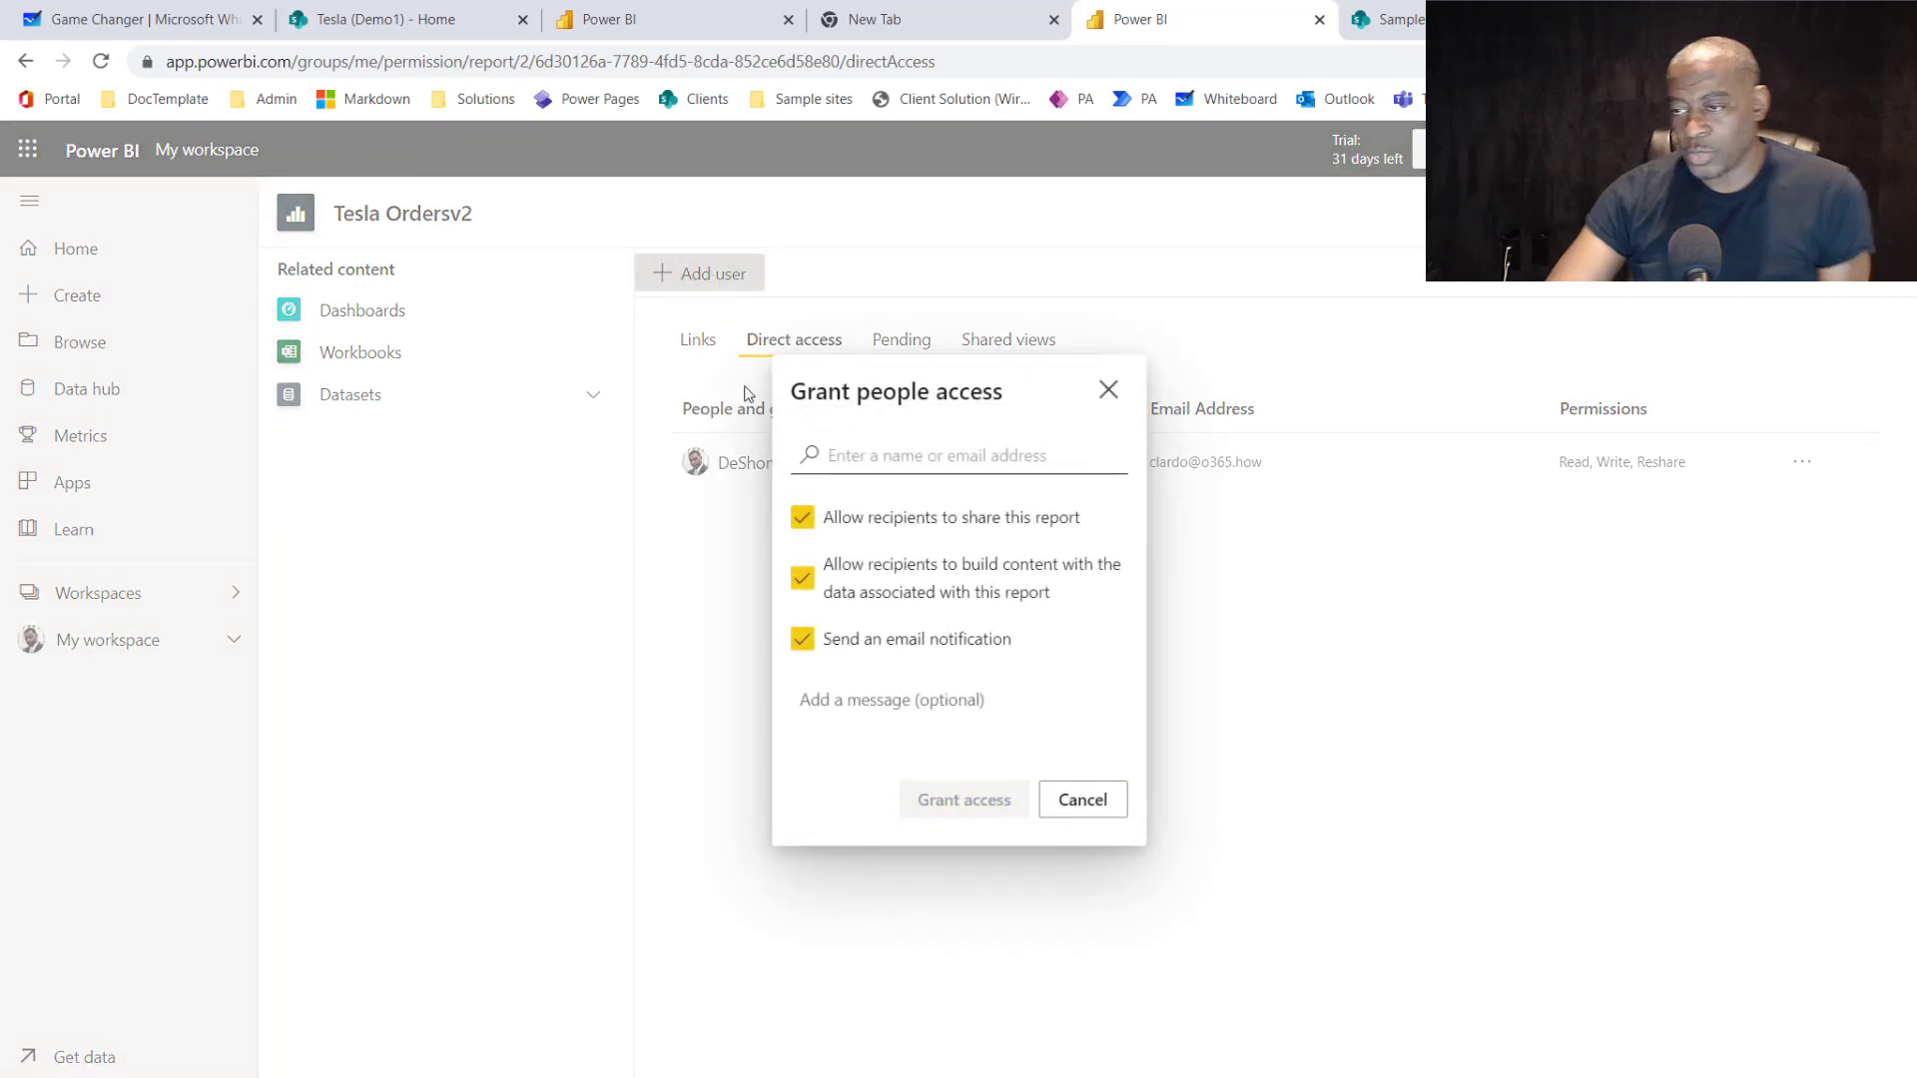
text(m)
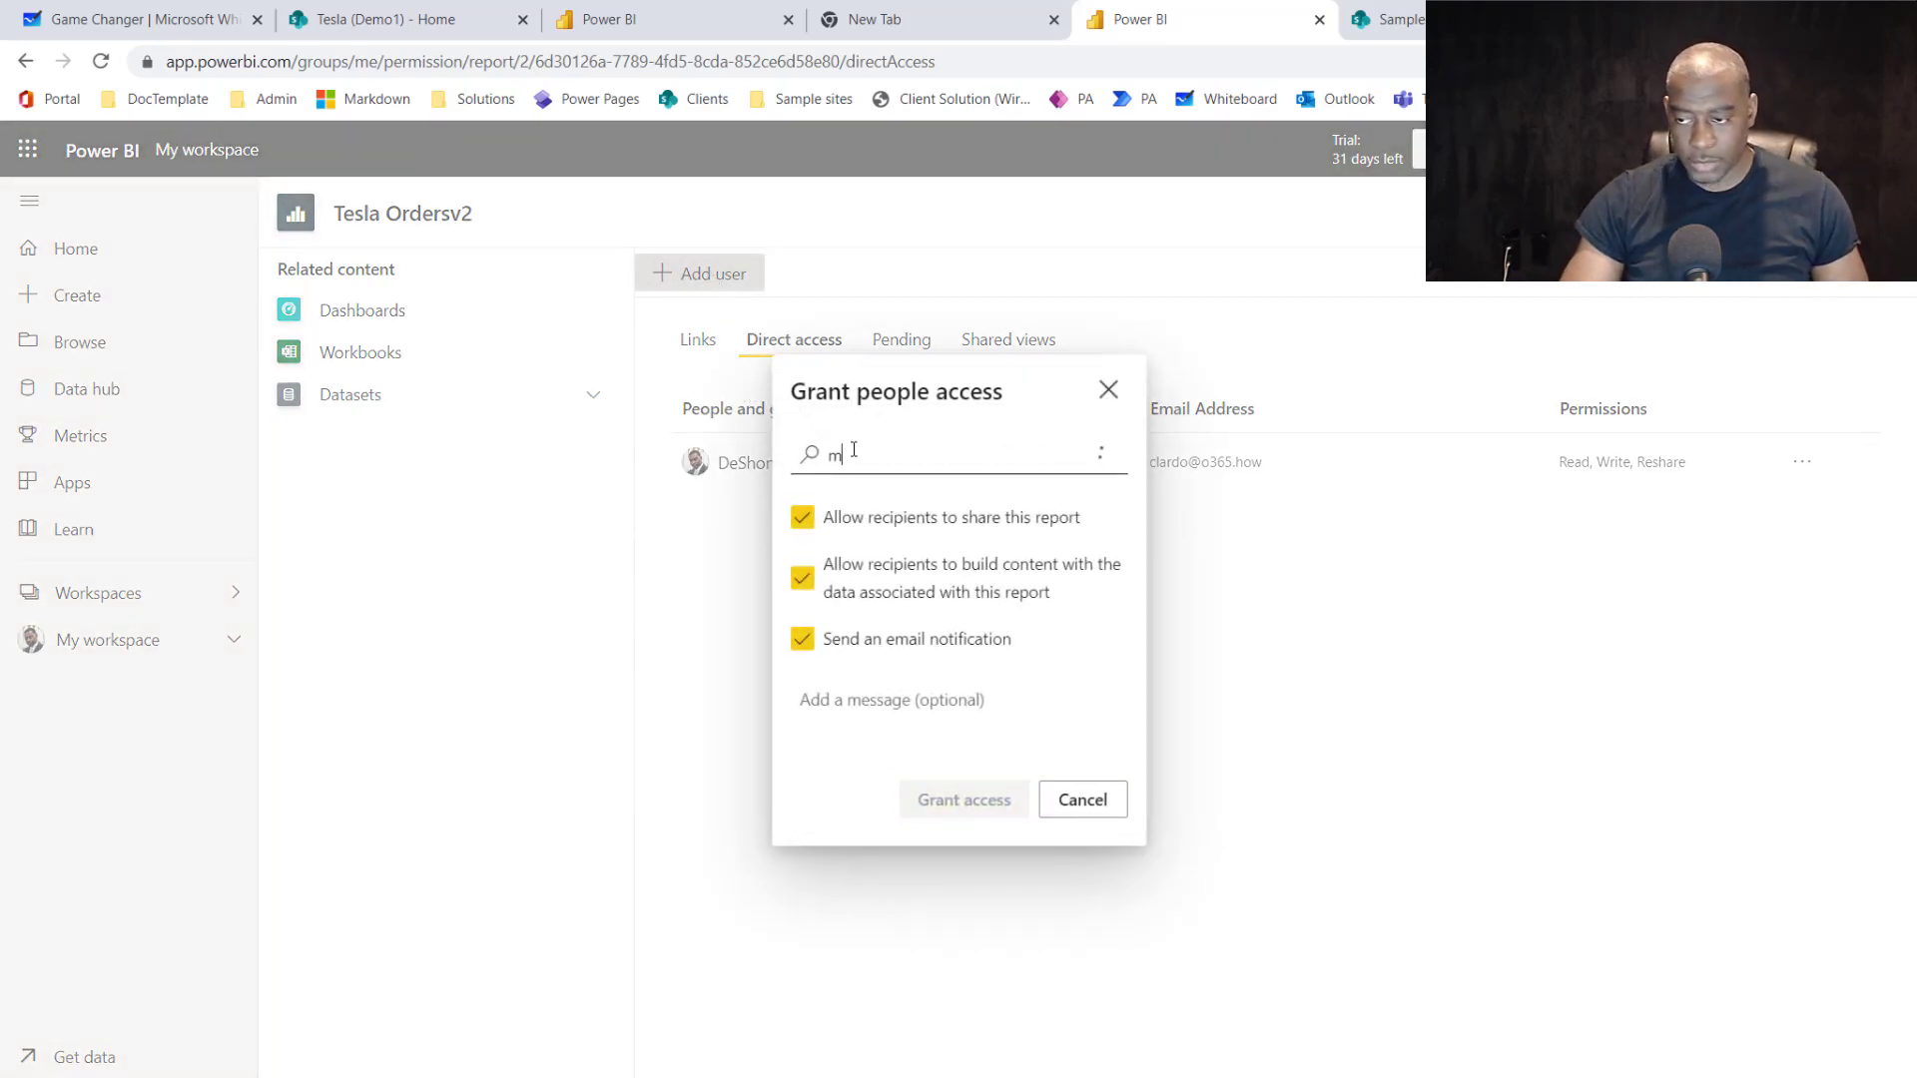
text(ad)
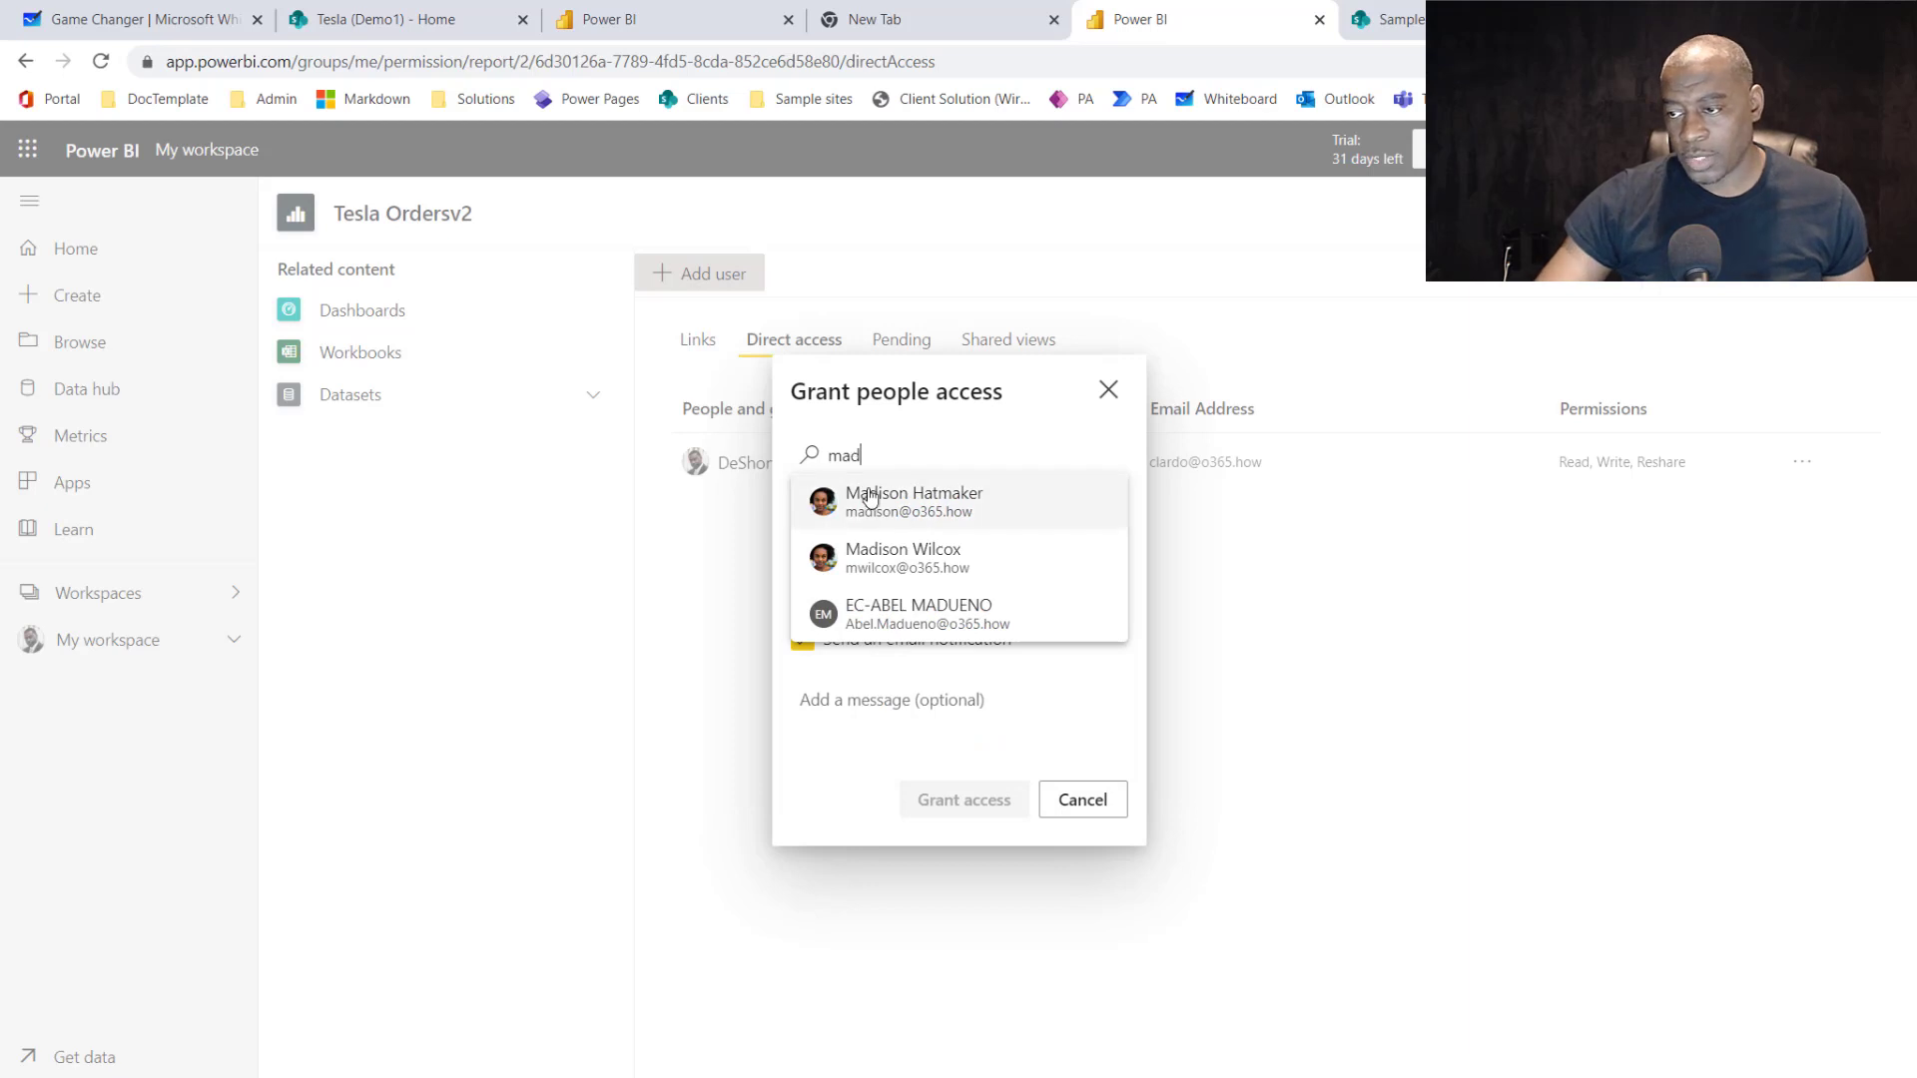
click(870, 498)
click(986, 811)
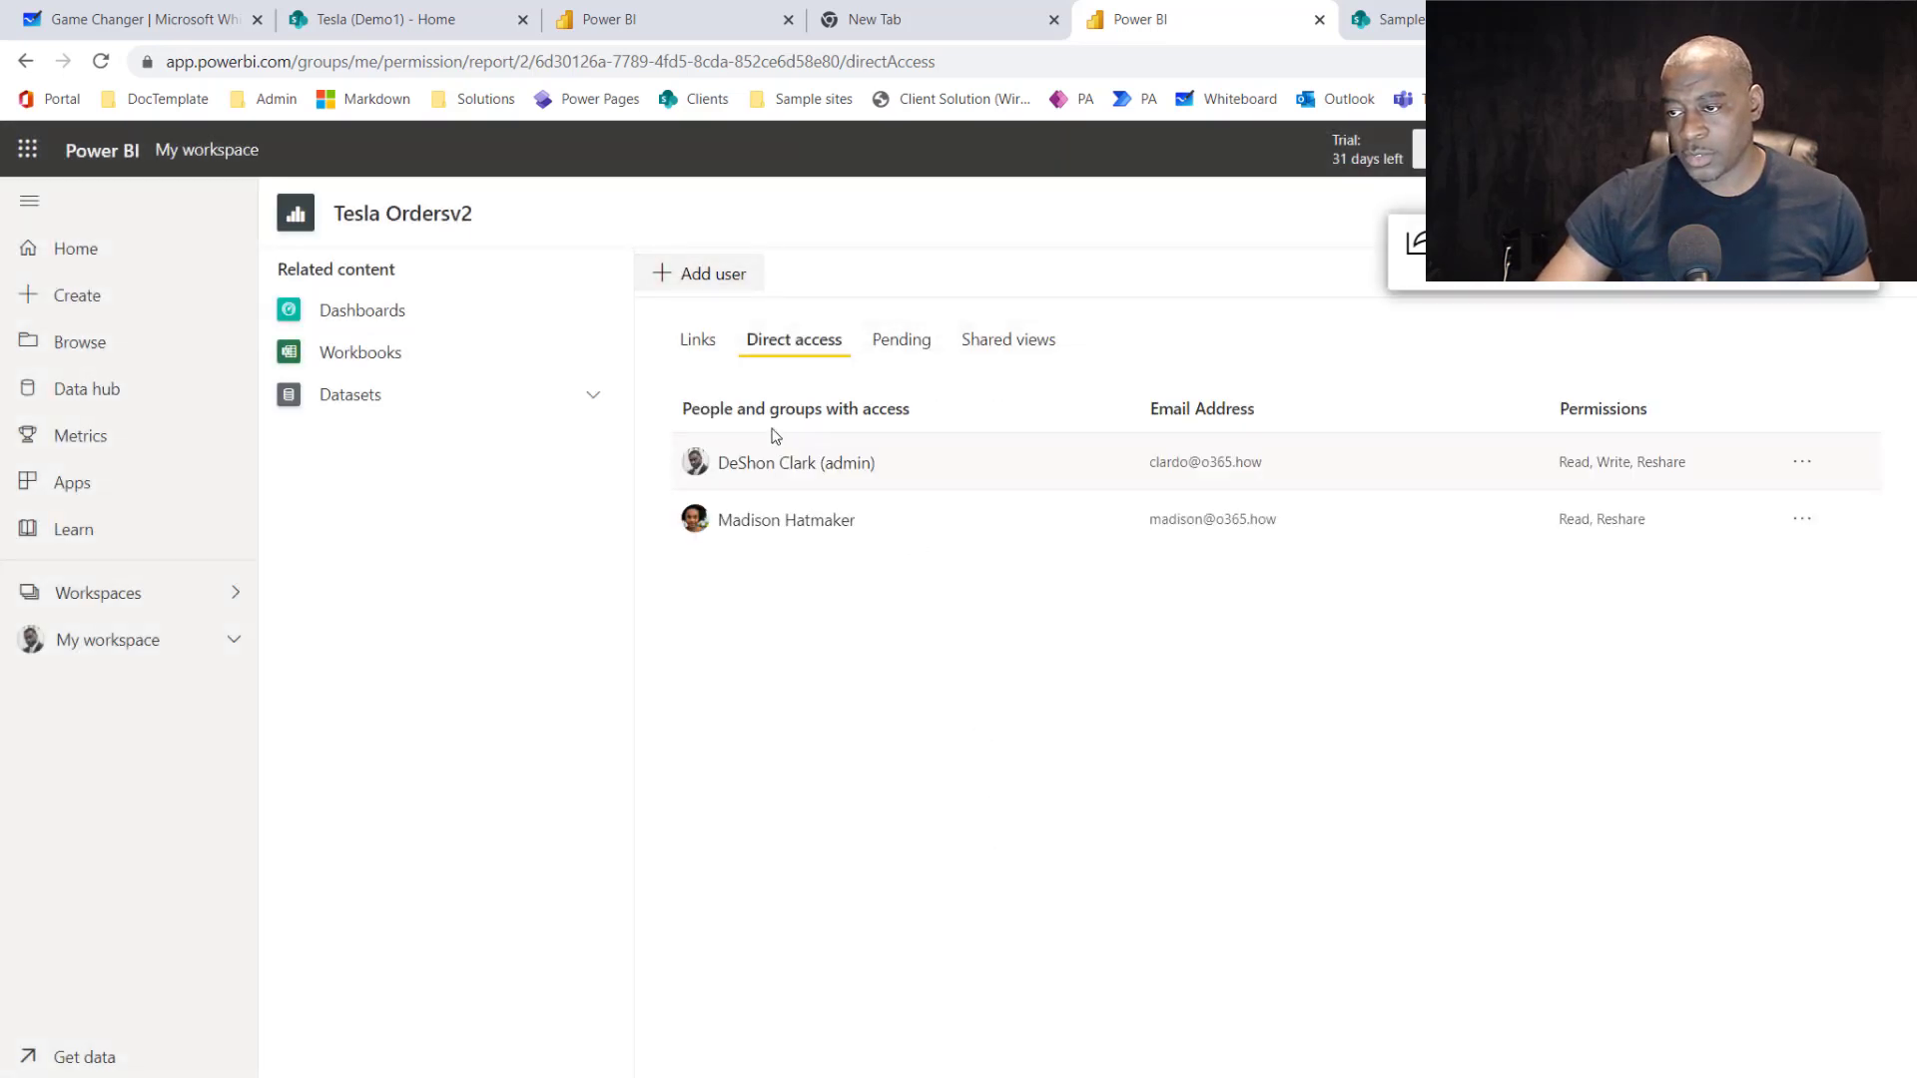
Grant the Marketing group direct access to the report and choose to remove its reshare permission.
click(732, 279)
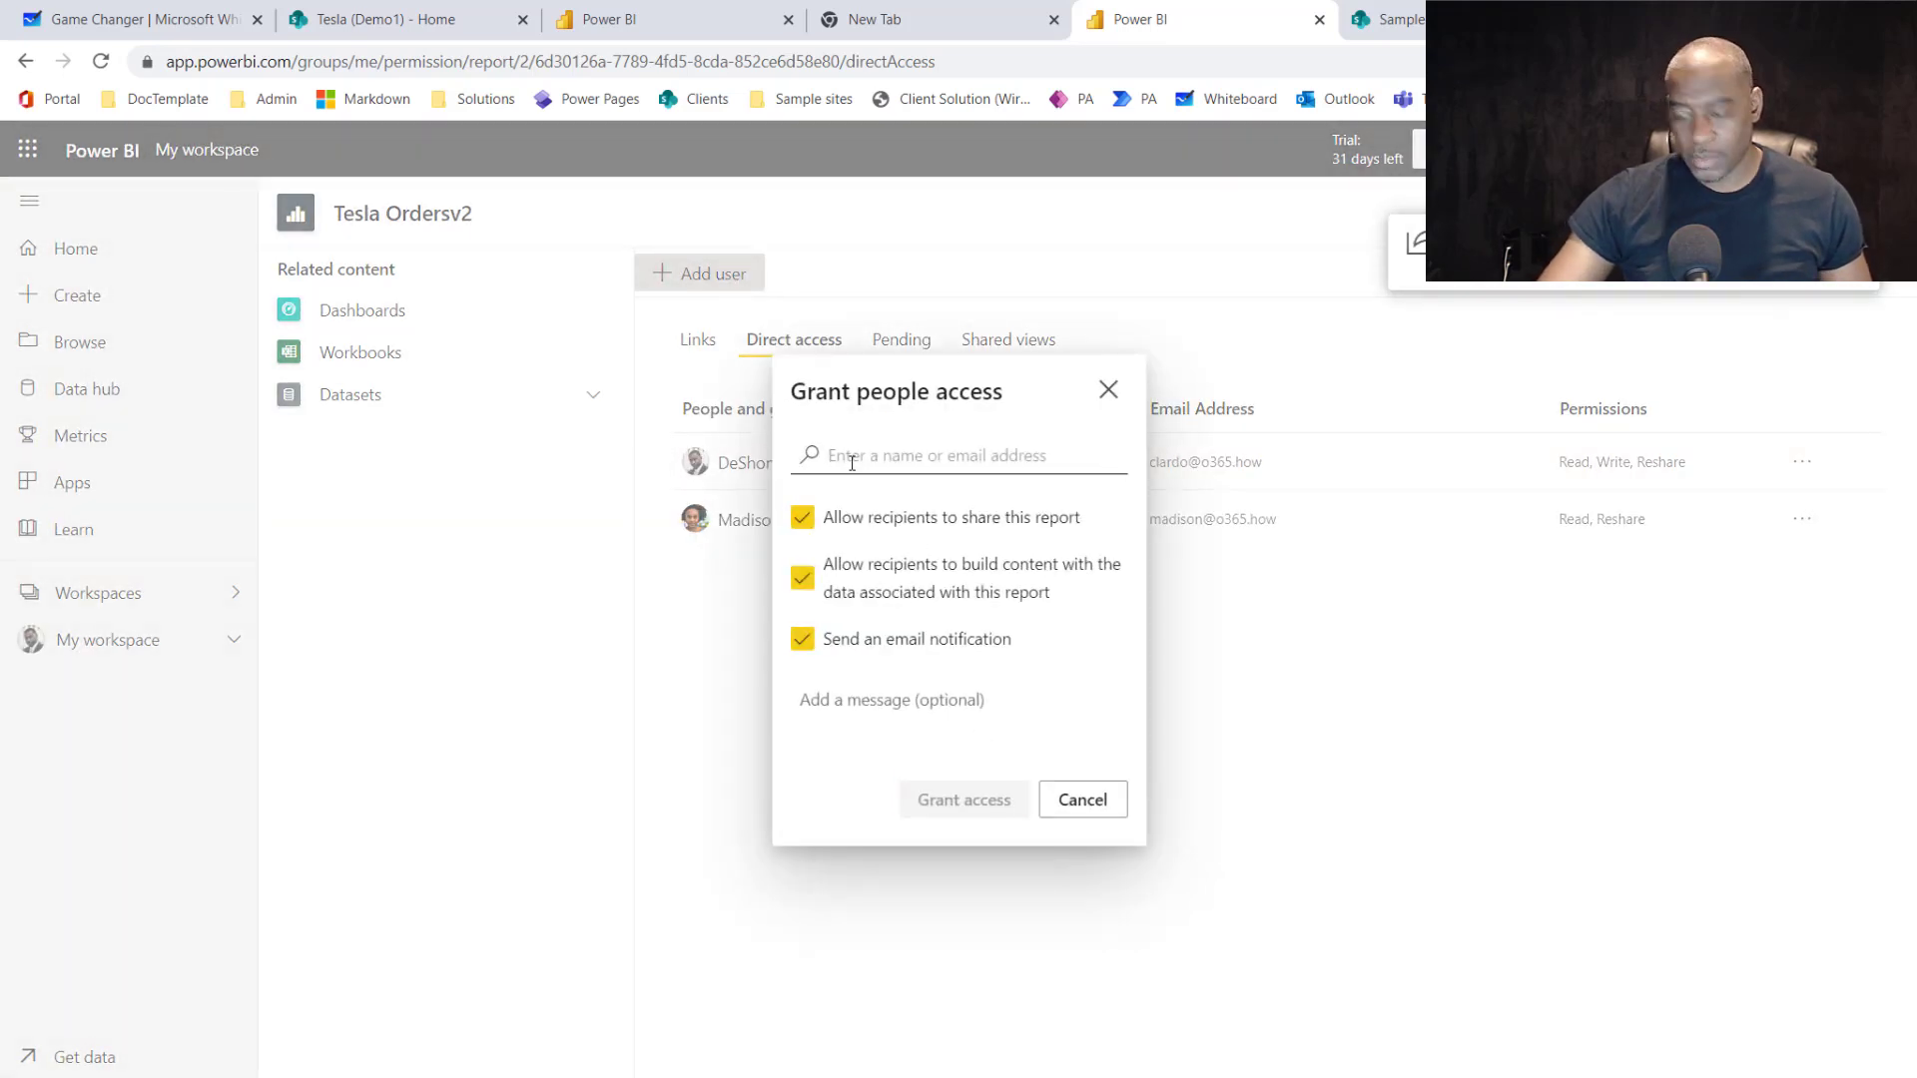
text(hum)
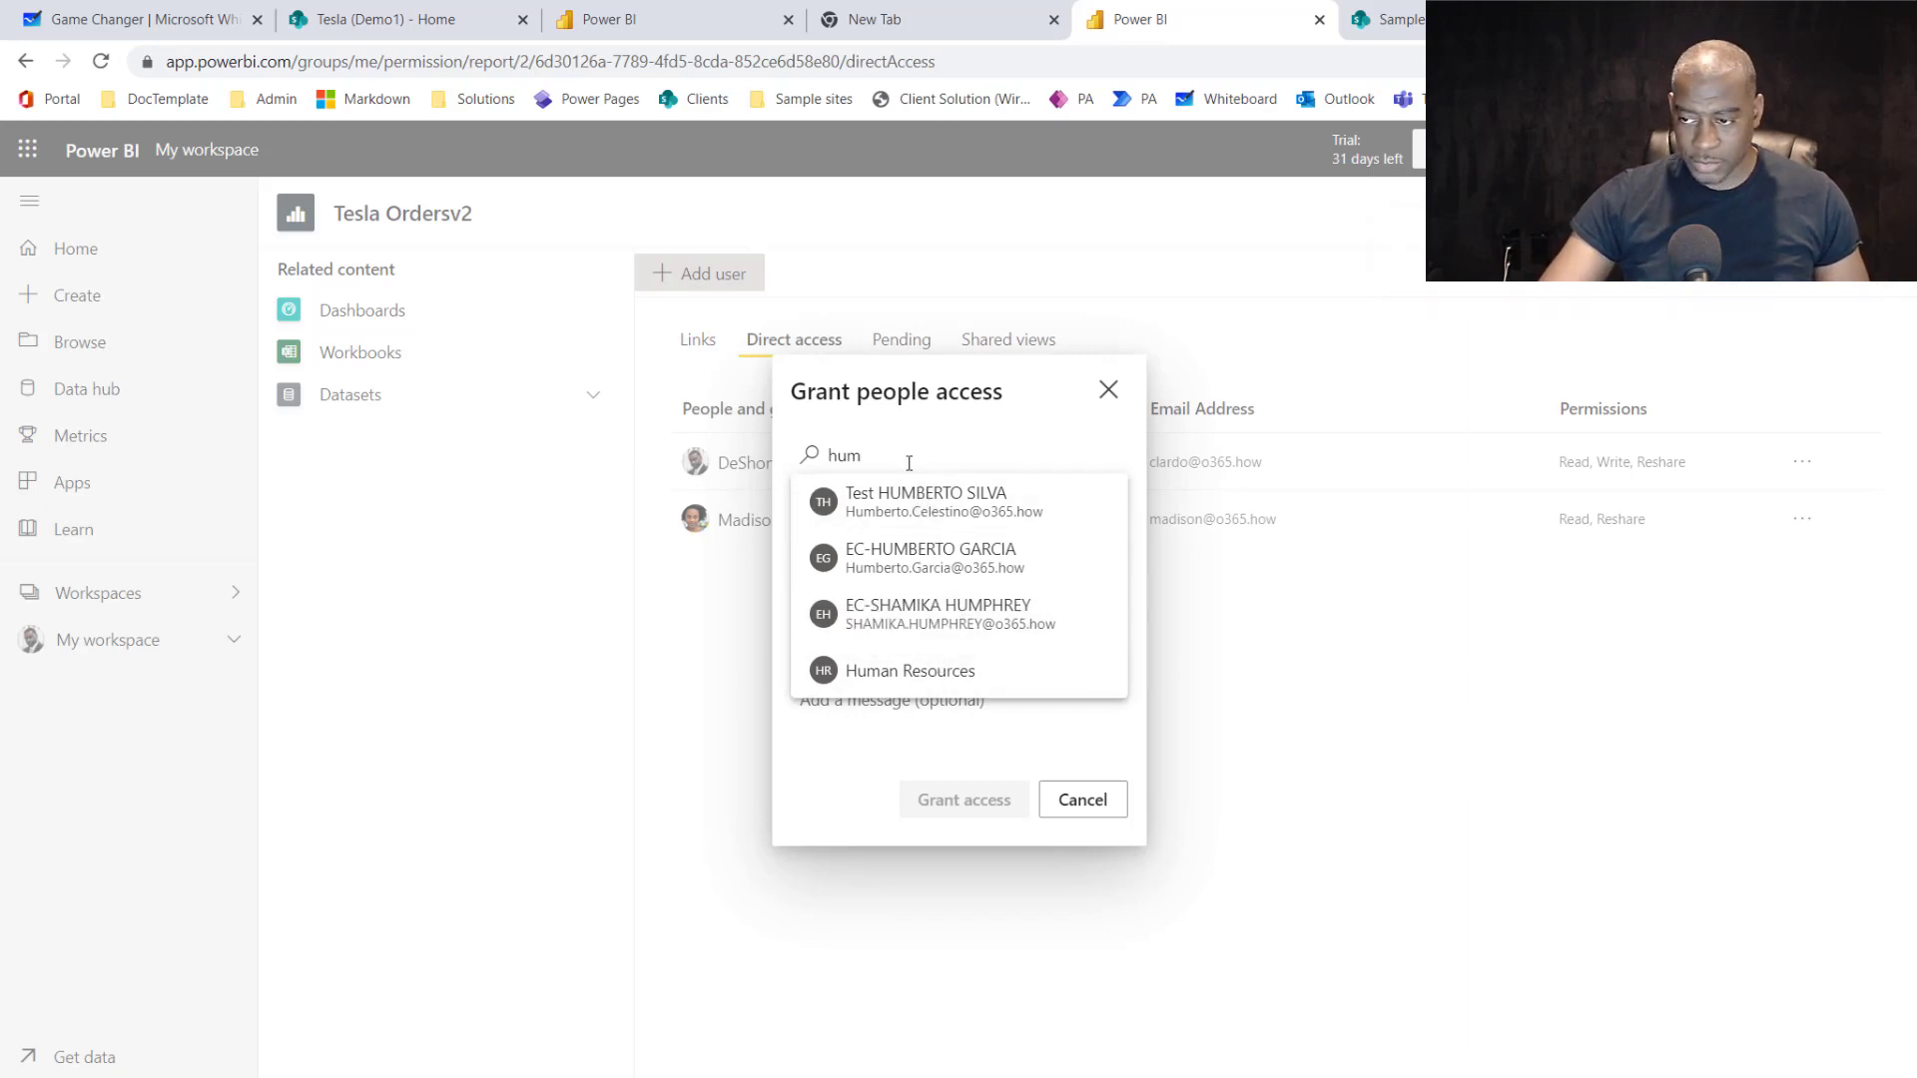
key(BackSpace)
key(BackSpace)
key(BackSpace)
text(m)
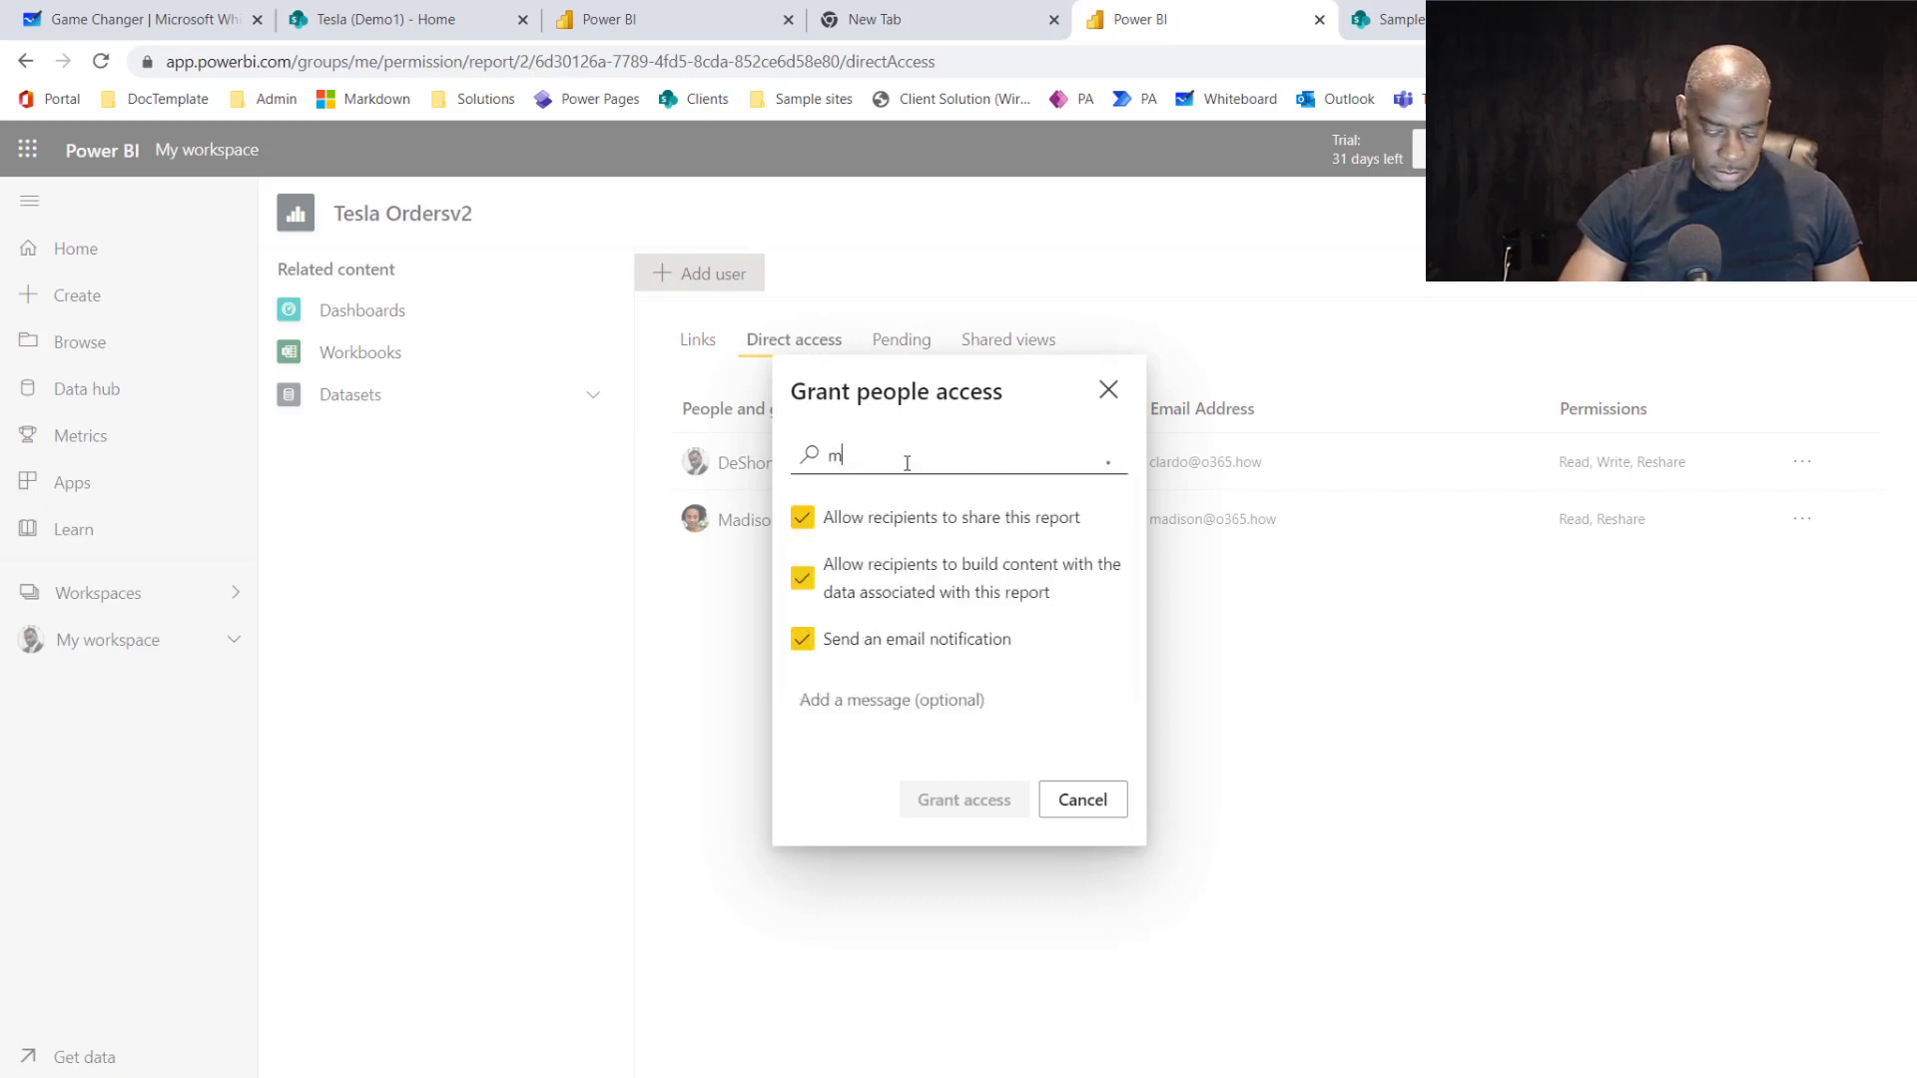
text(arke)
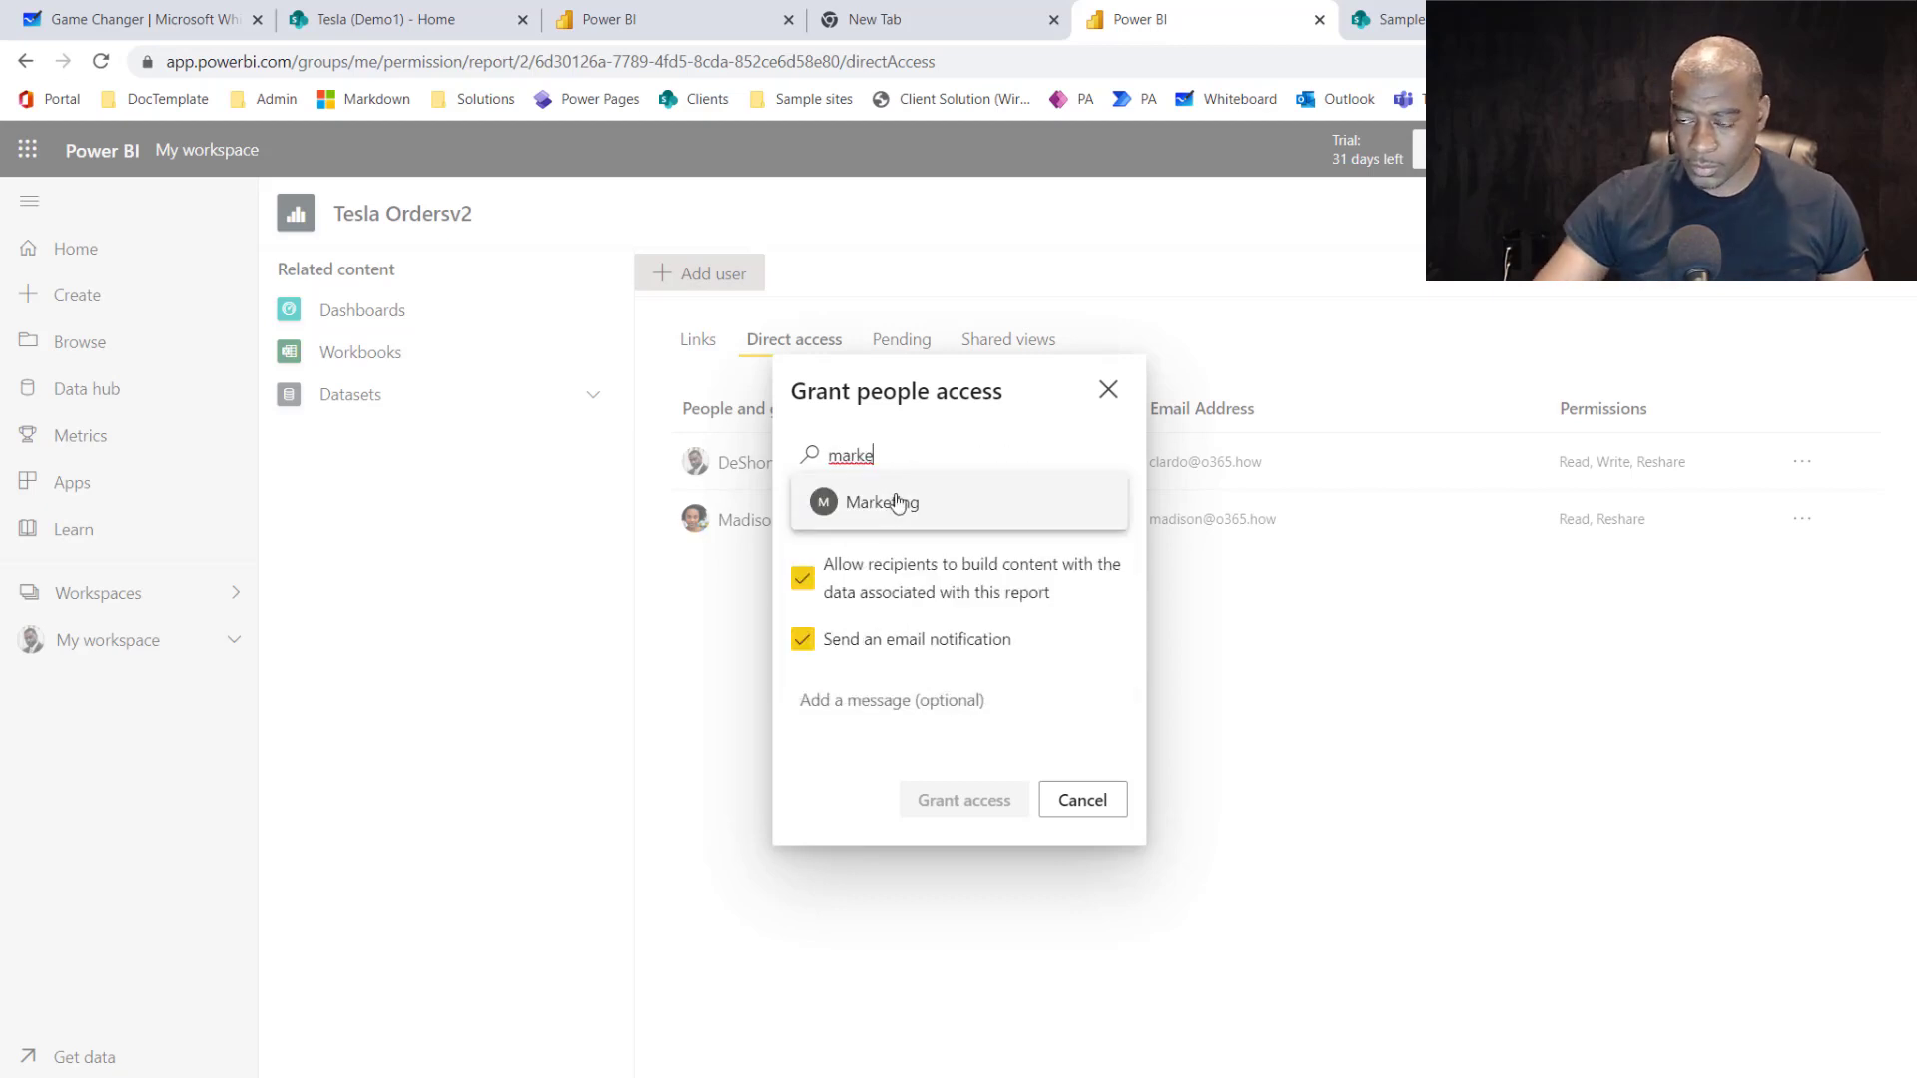
click(897, 500)
click(957, 822)
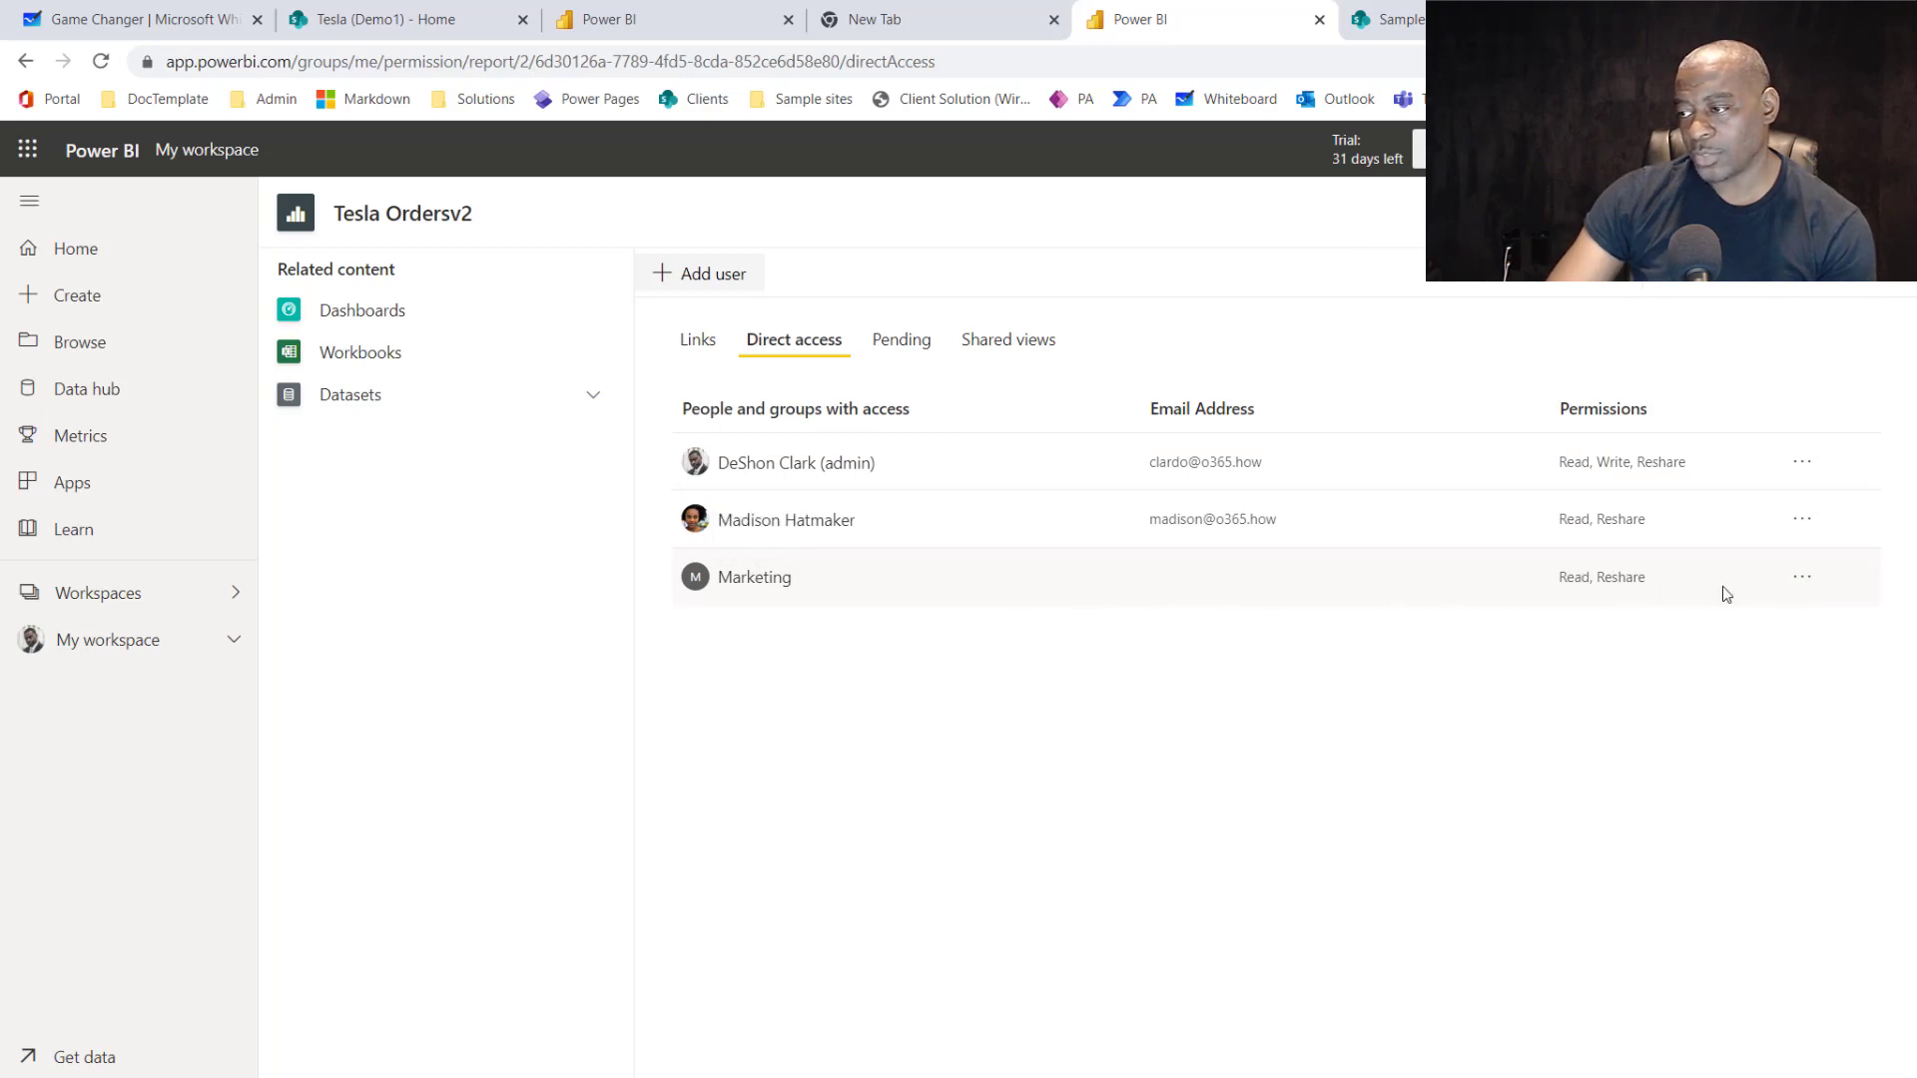
click(1802, 578)
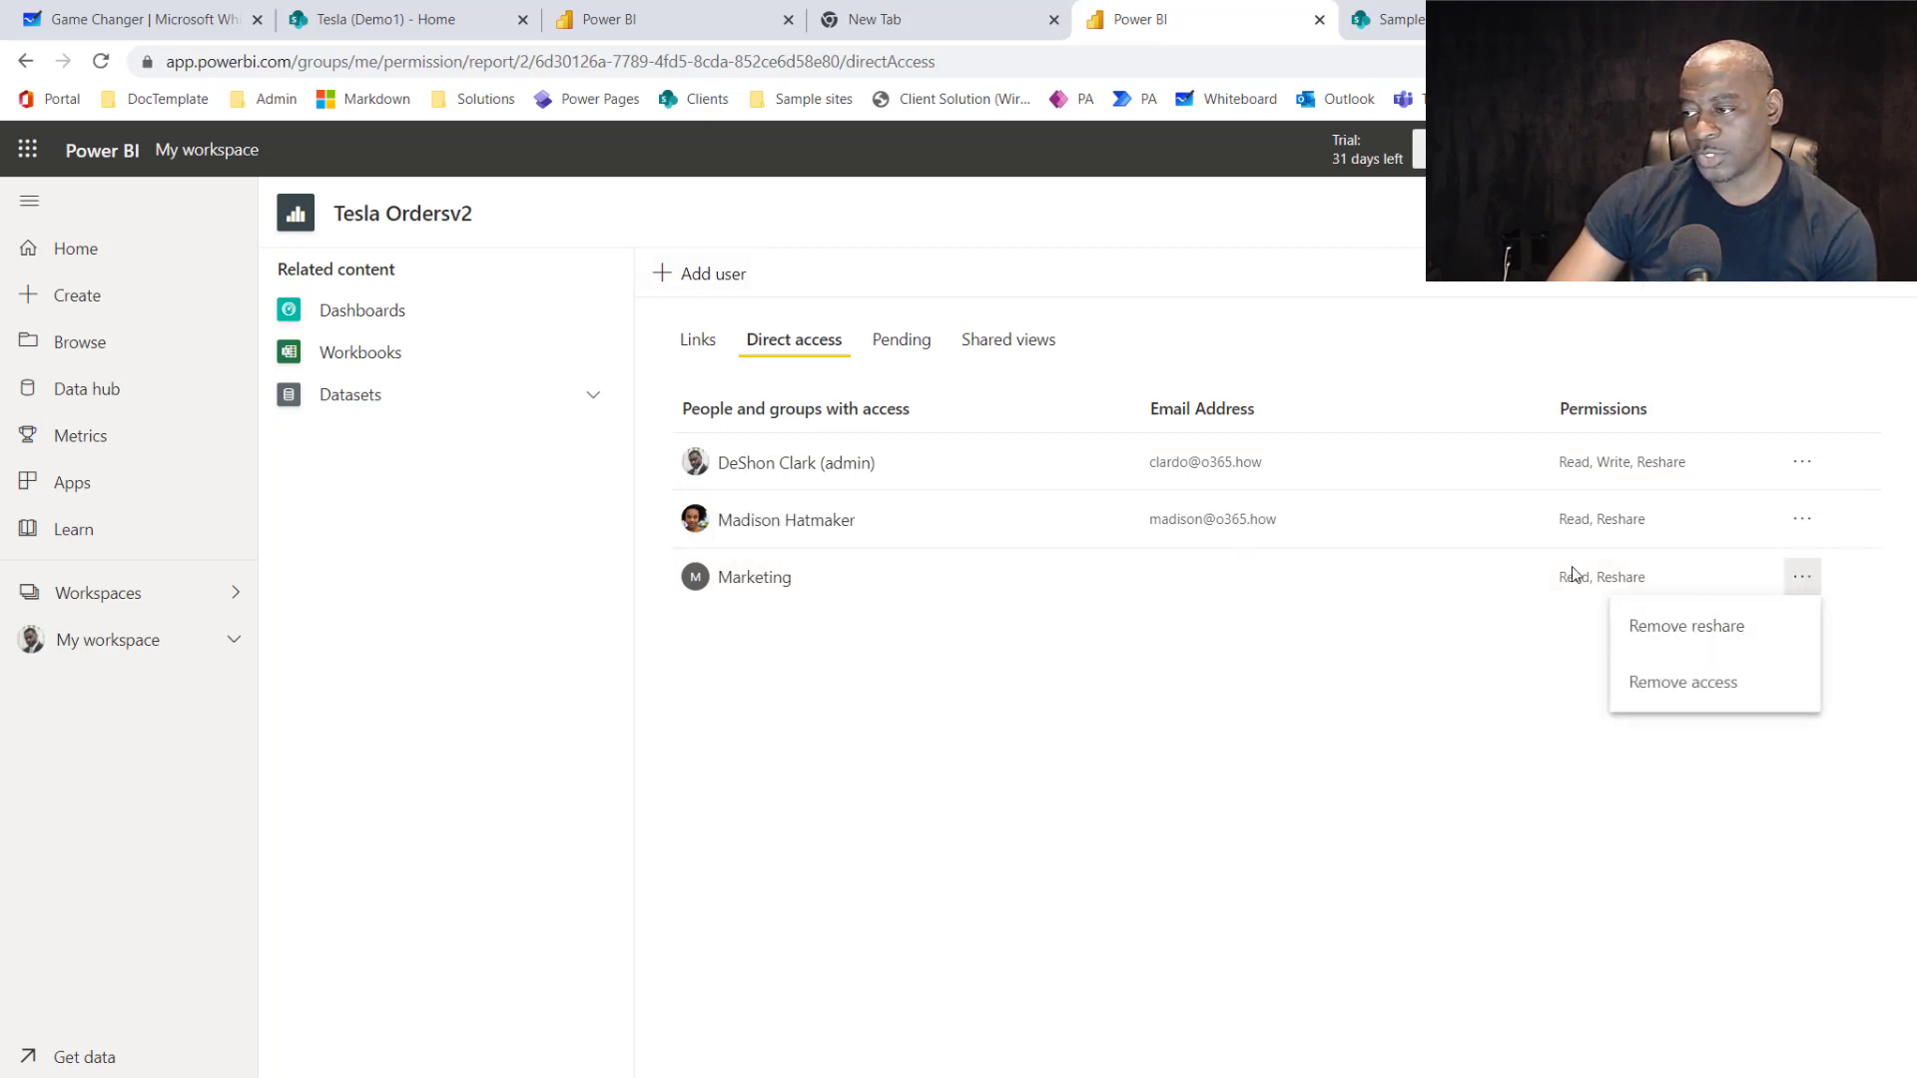
click(1703, 642)
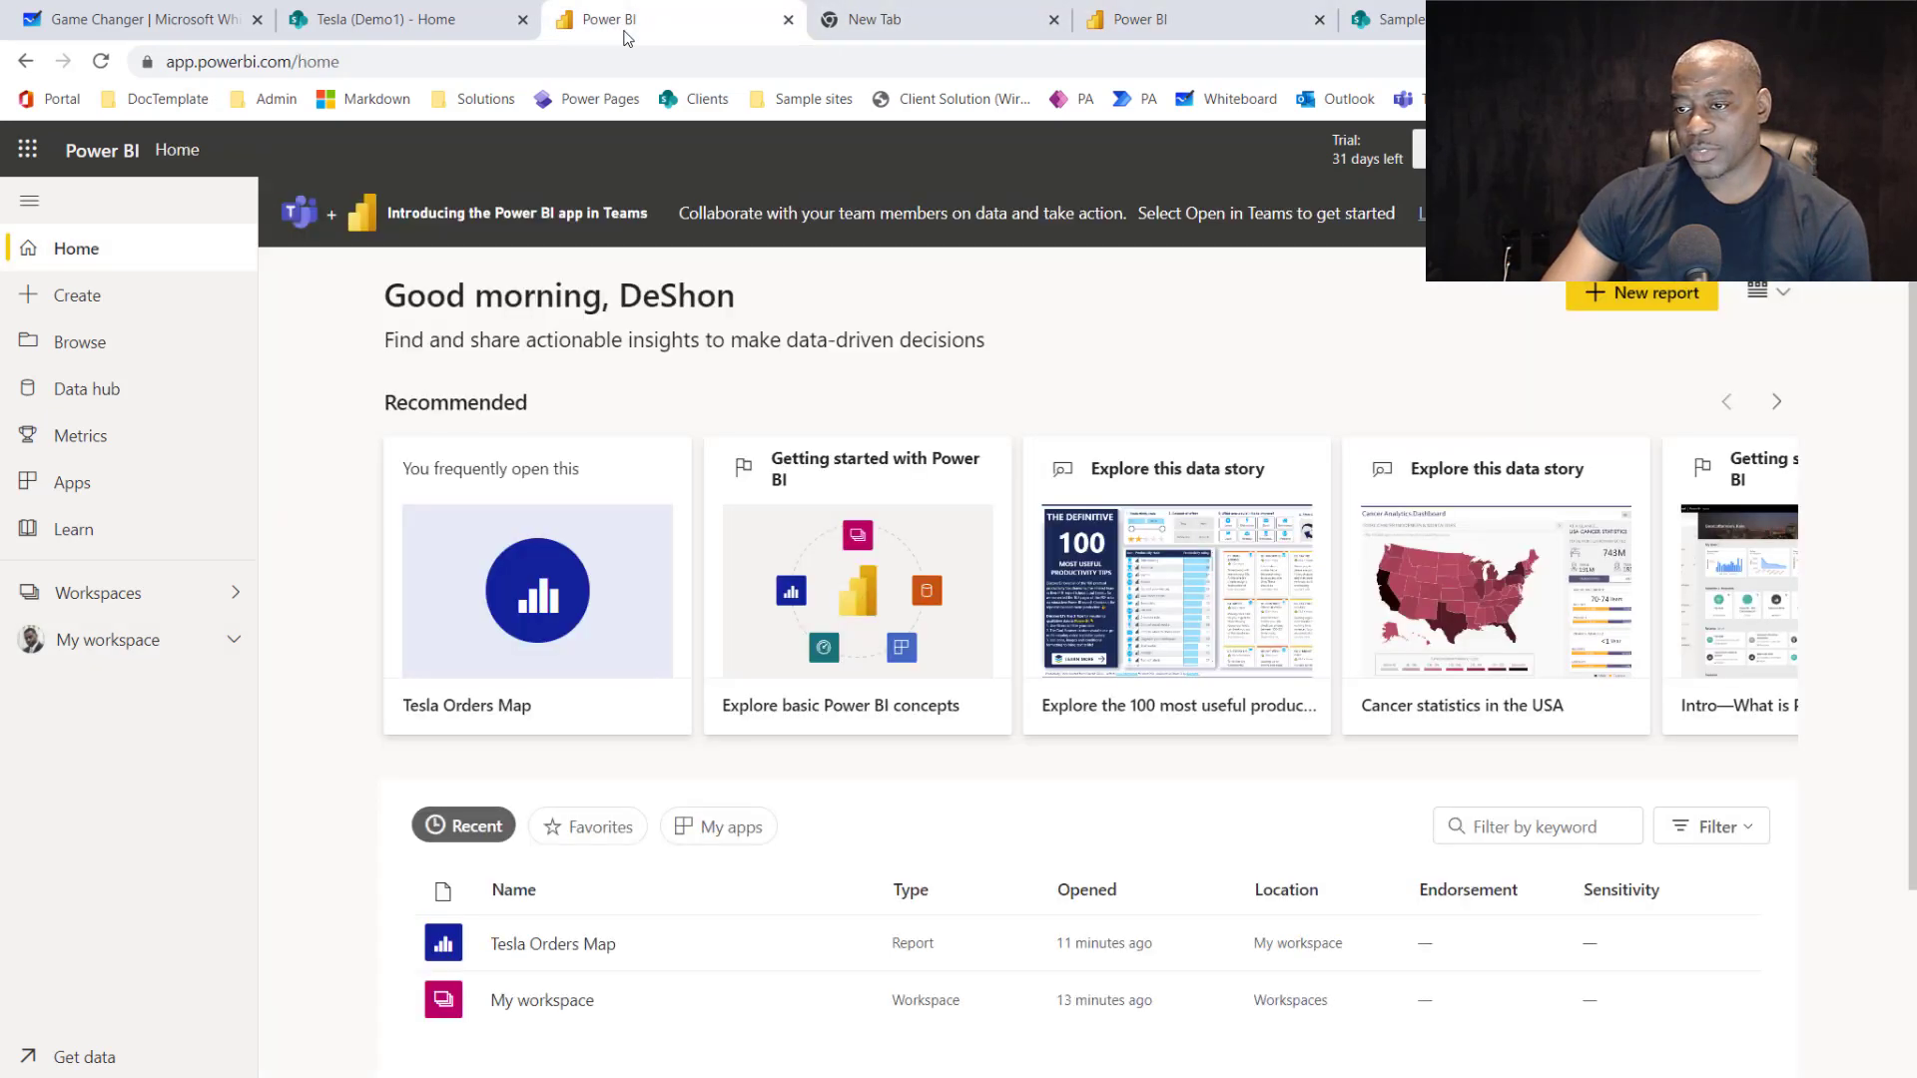
Switch back to the published SharePoint page and examine the embedded report's two matrices and state map.
click(865, 33)
click(1444, 22)
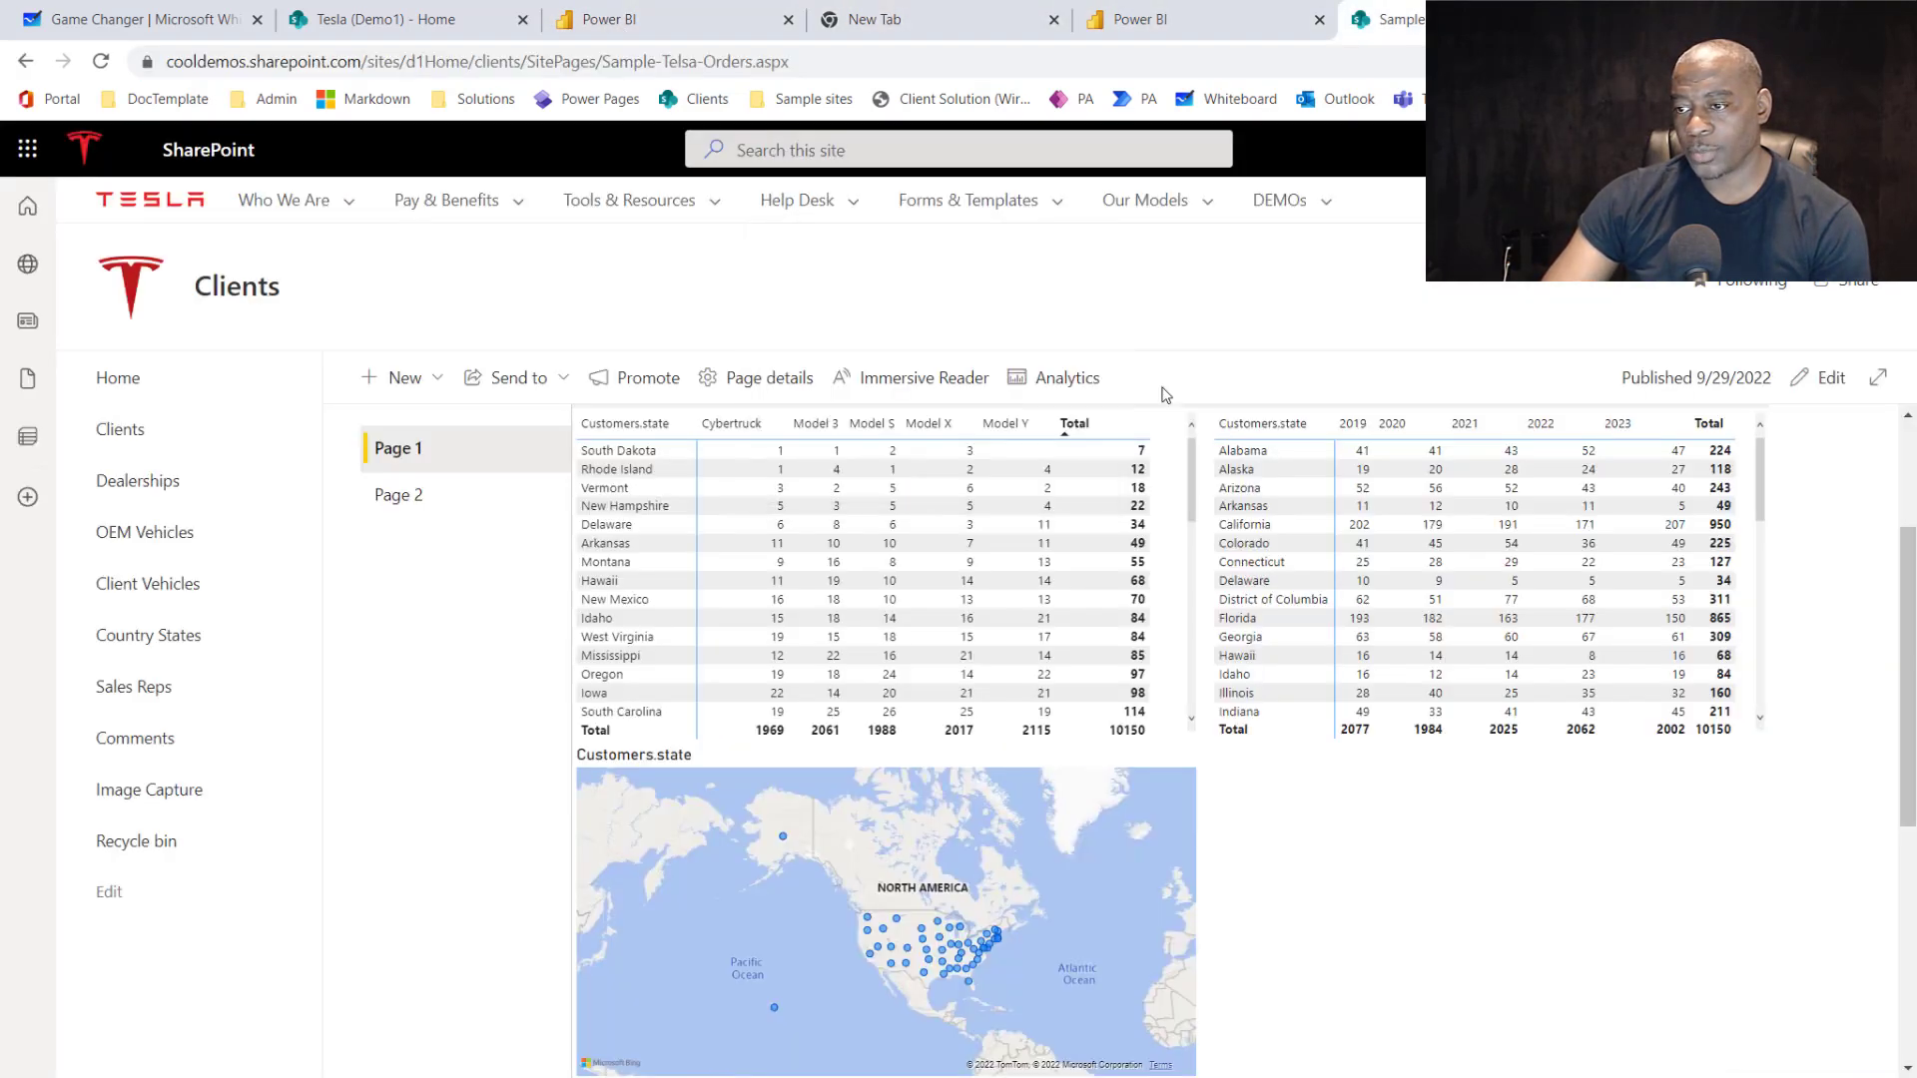
scroll(1192, 734, down, 4)
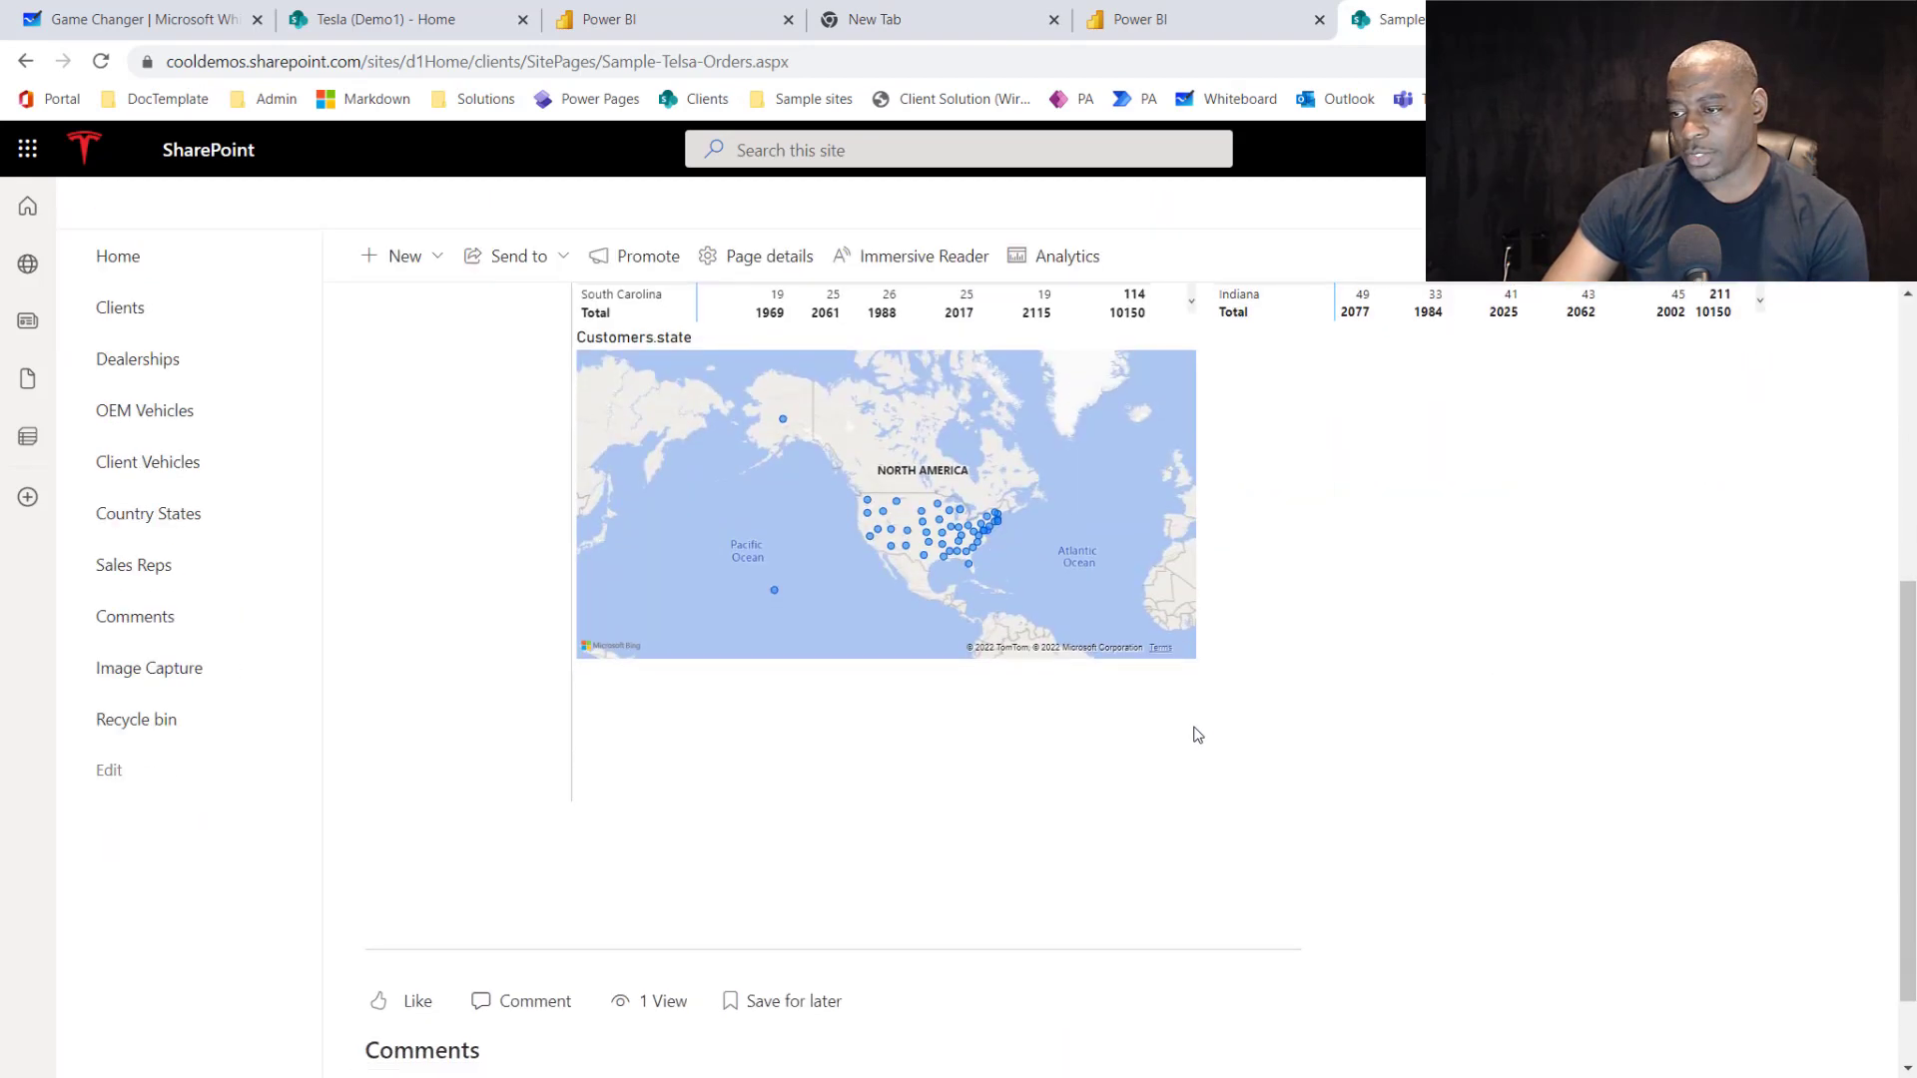
scroll(1193, 739, up, 7)
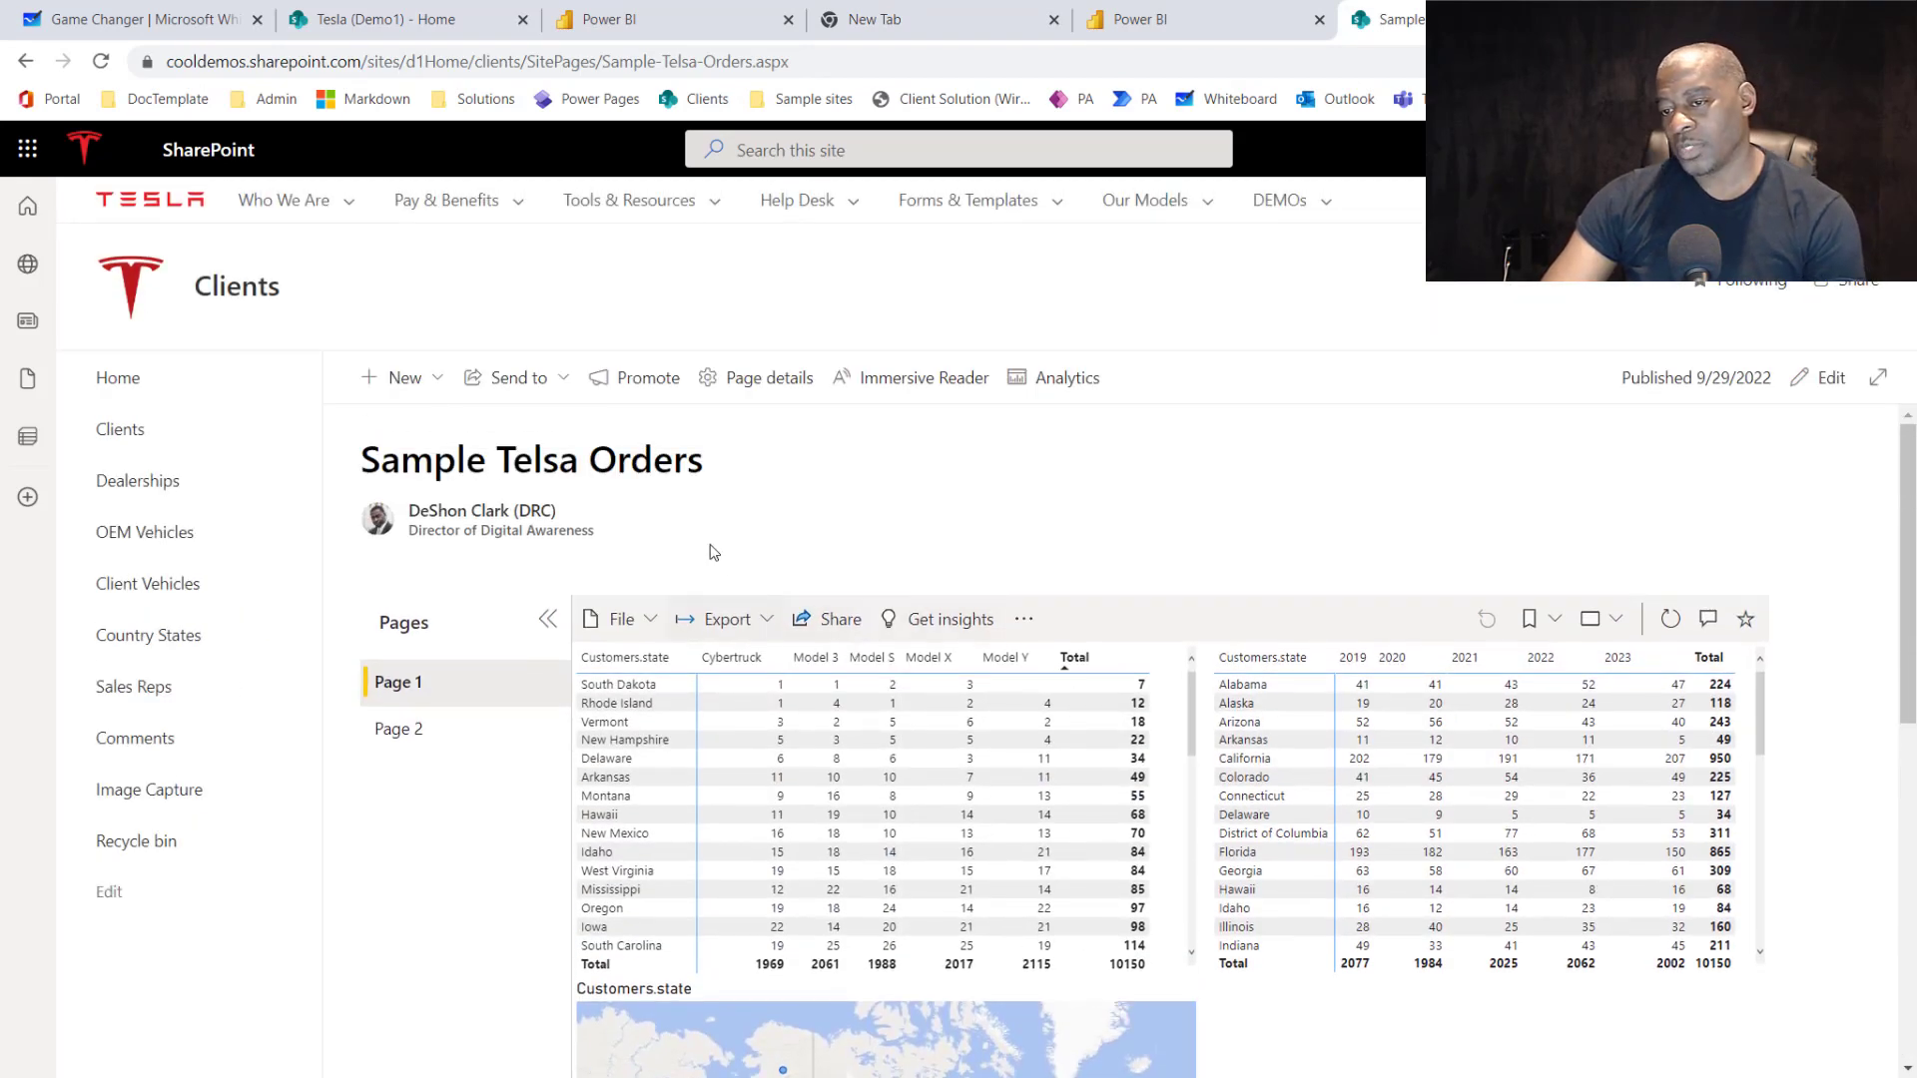
scroll(949, 699, down, 5)
scroll(1369, 783, down, 5)
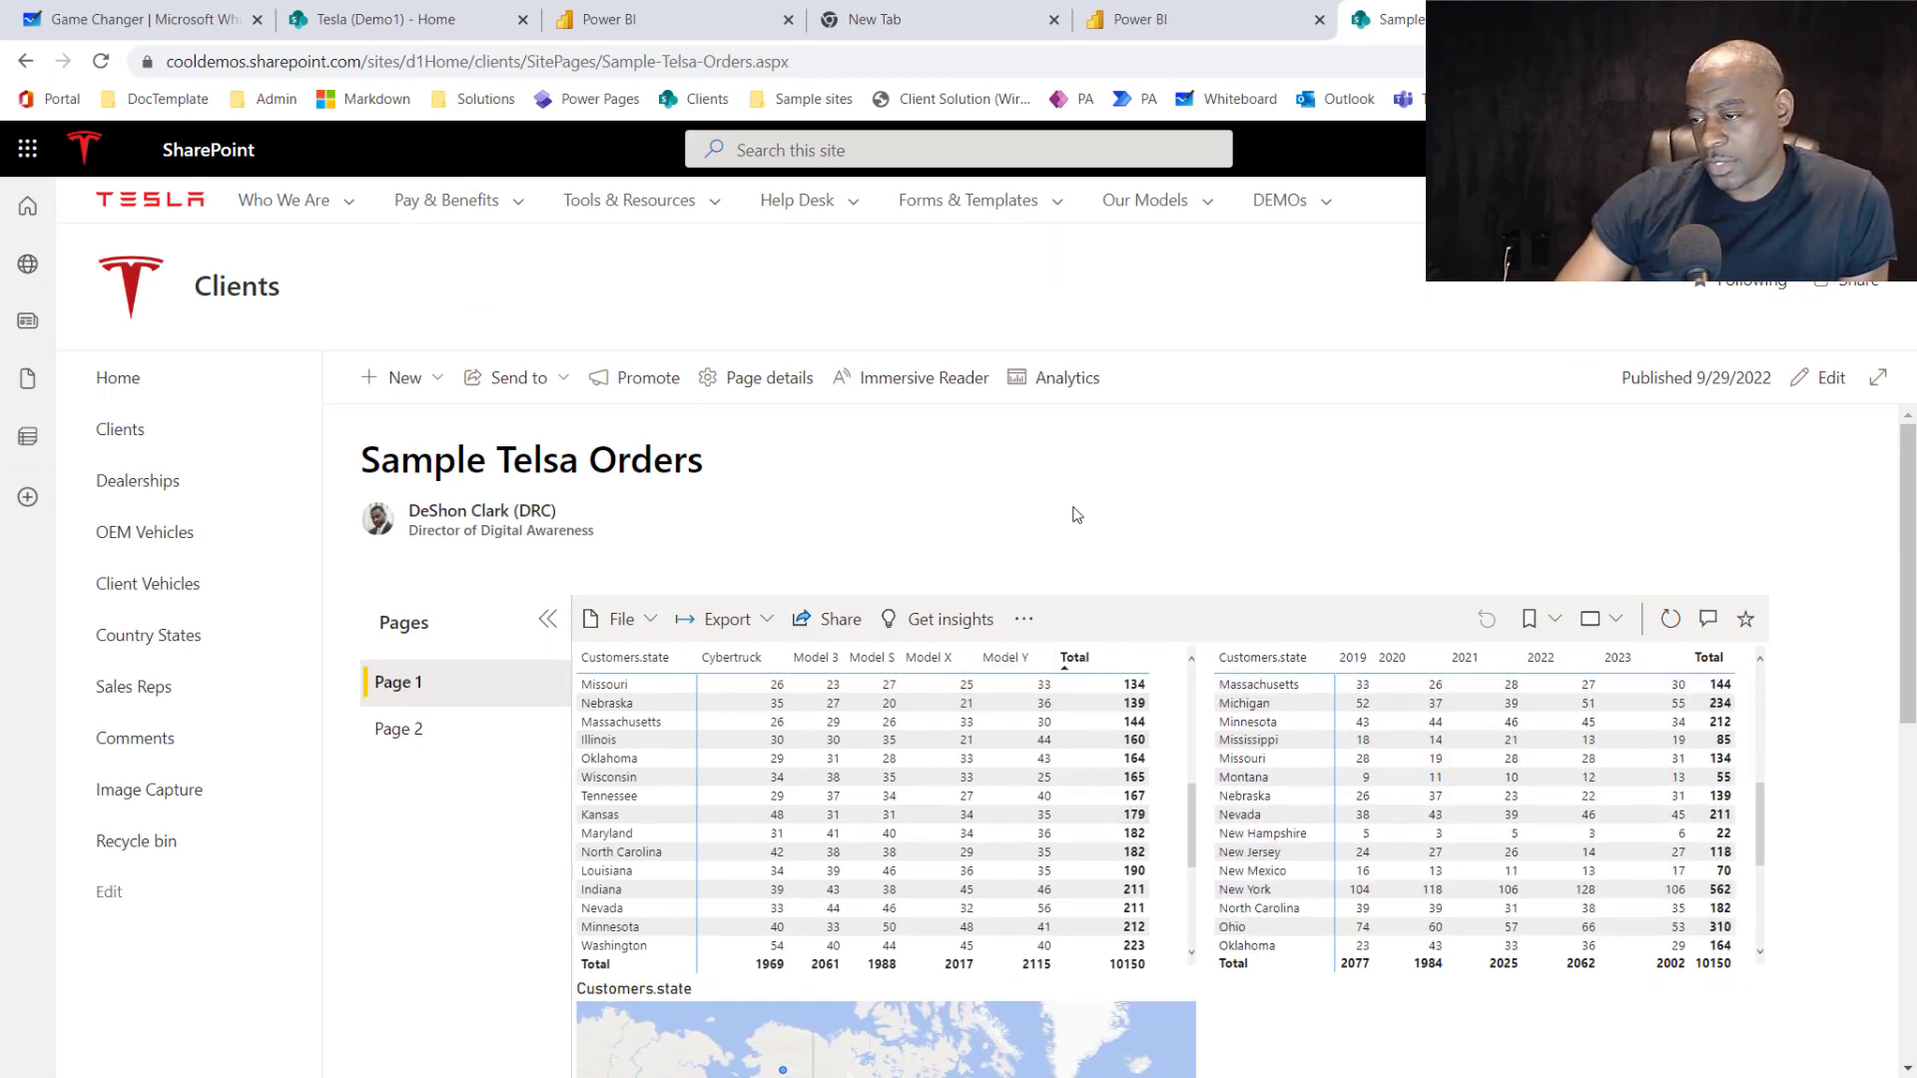
scroll(1391, 924, down, 3)
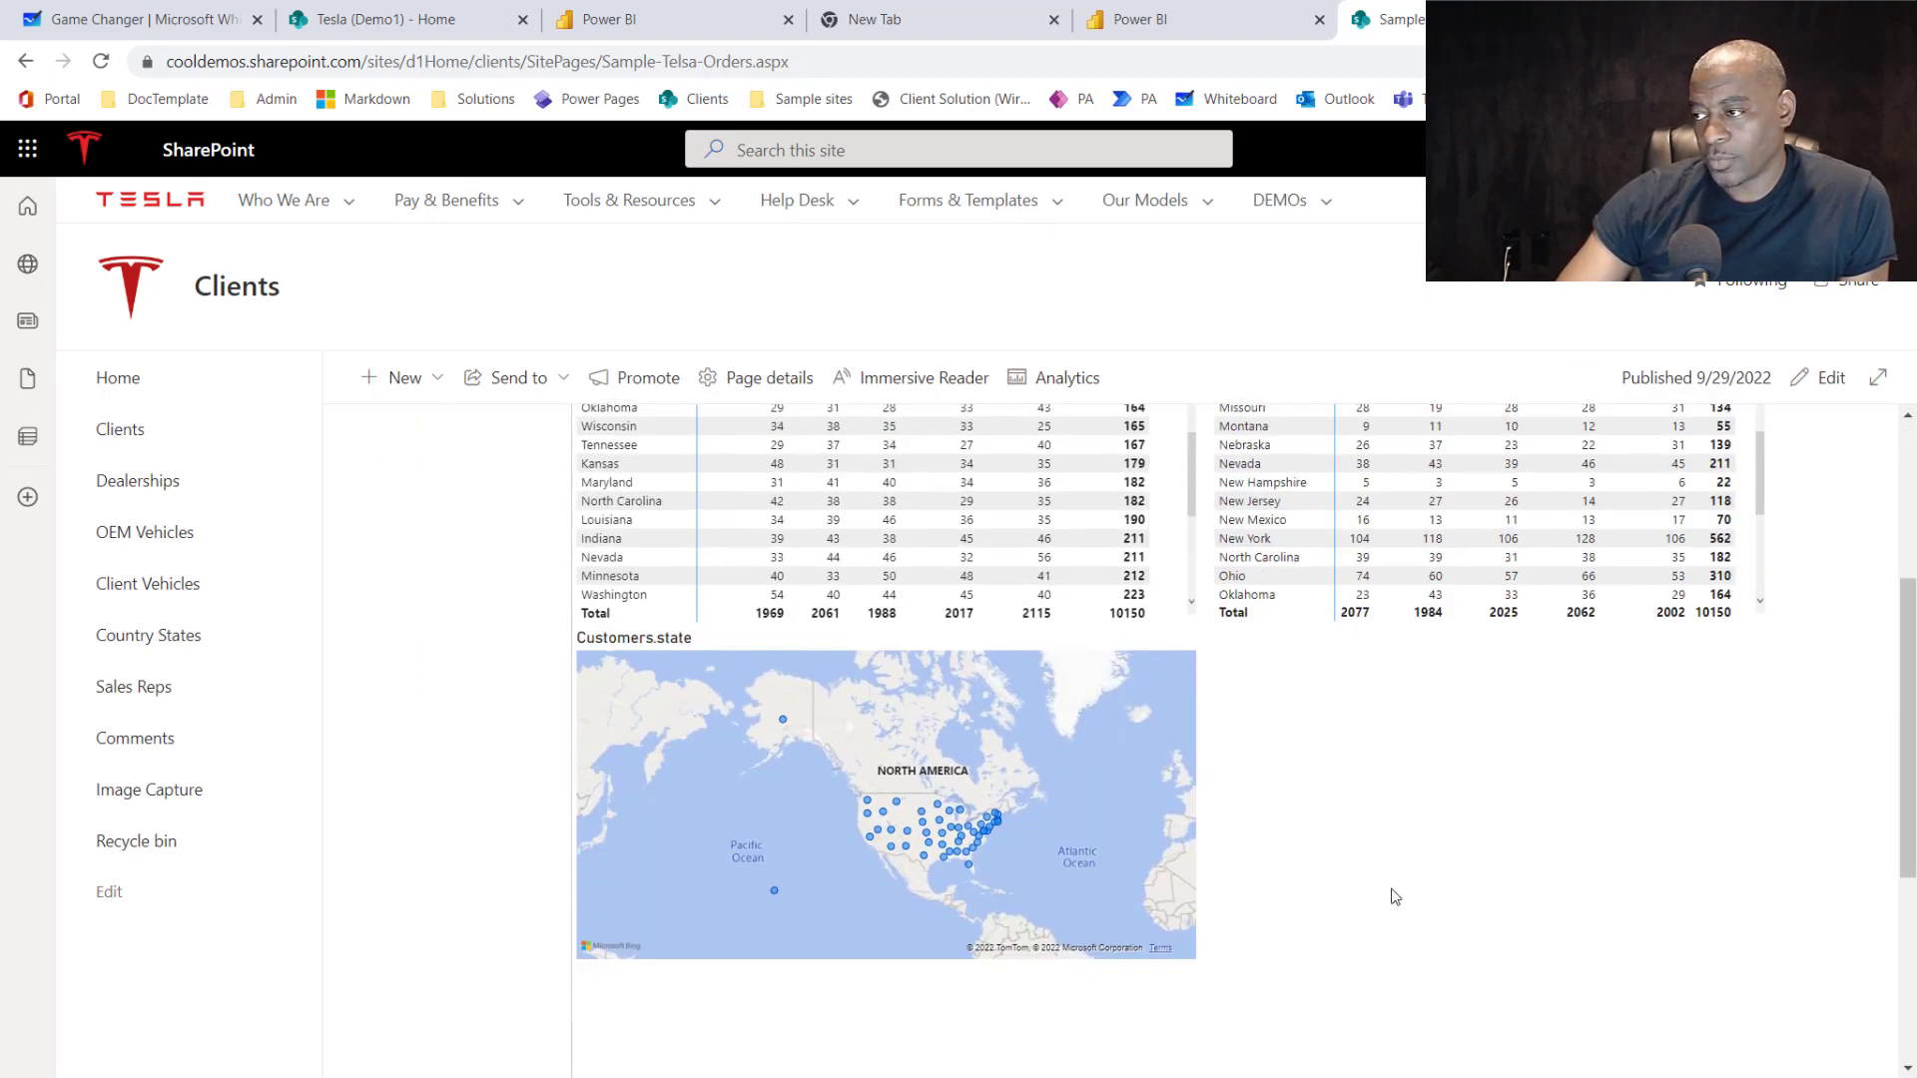
scroll(1395, 896, up, 3)
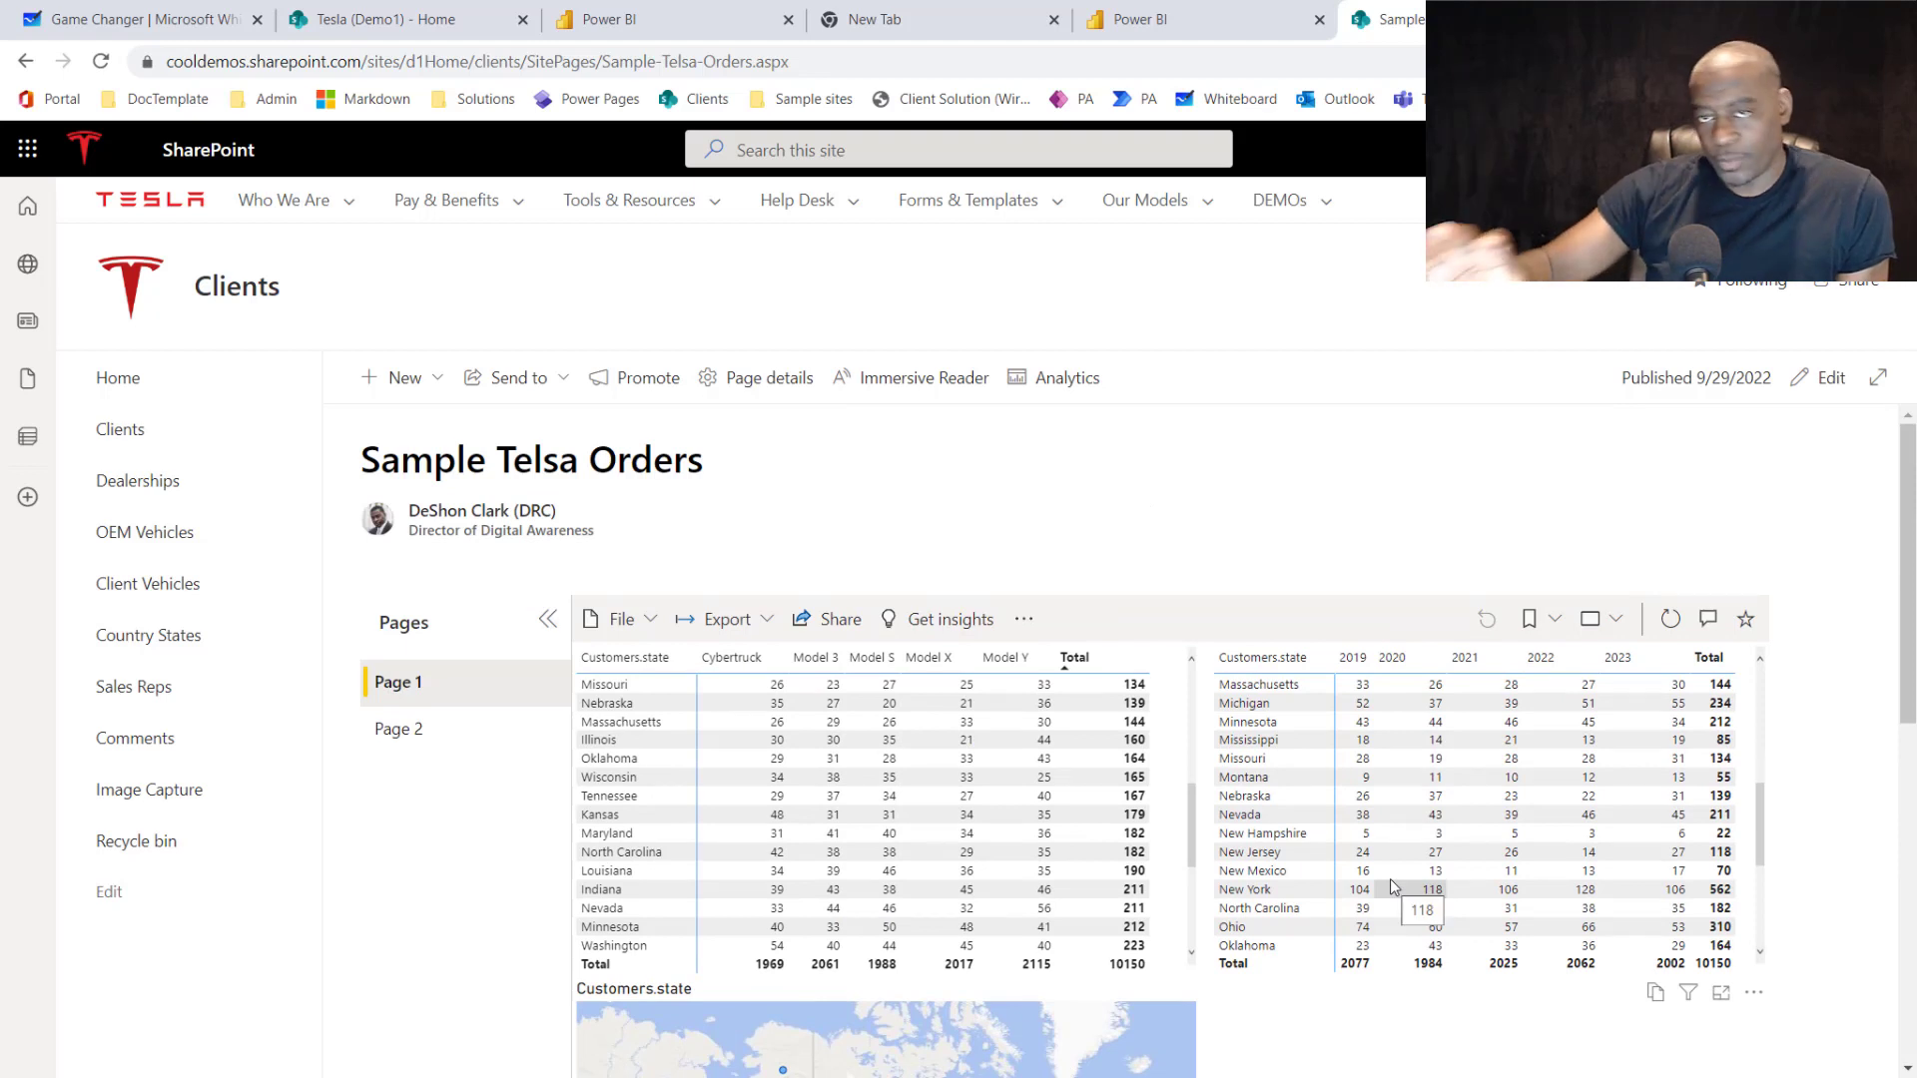
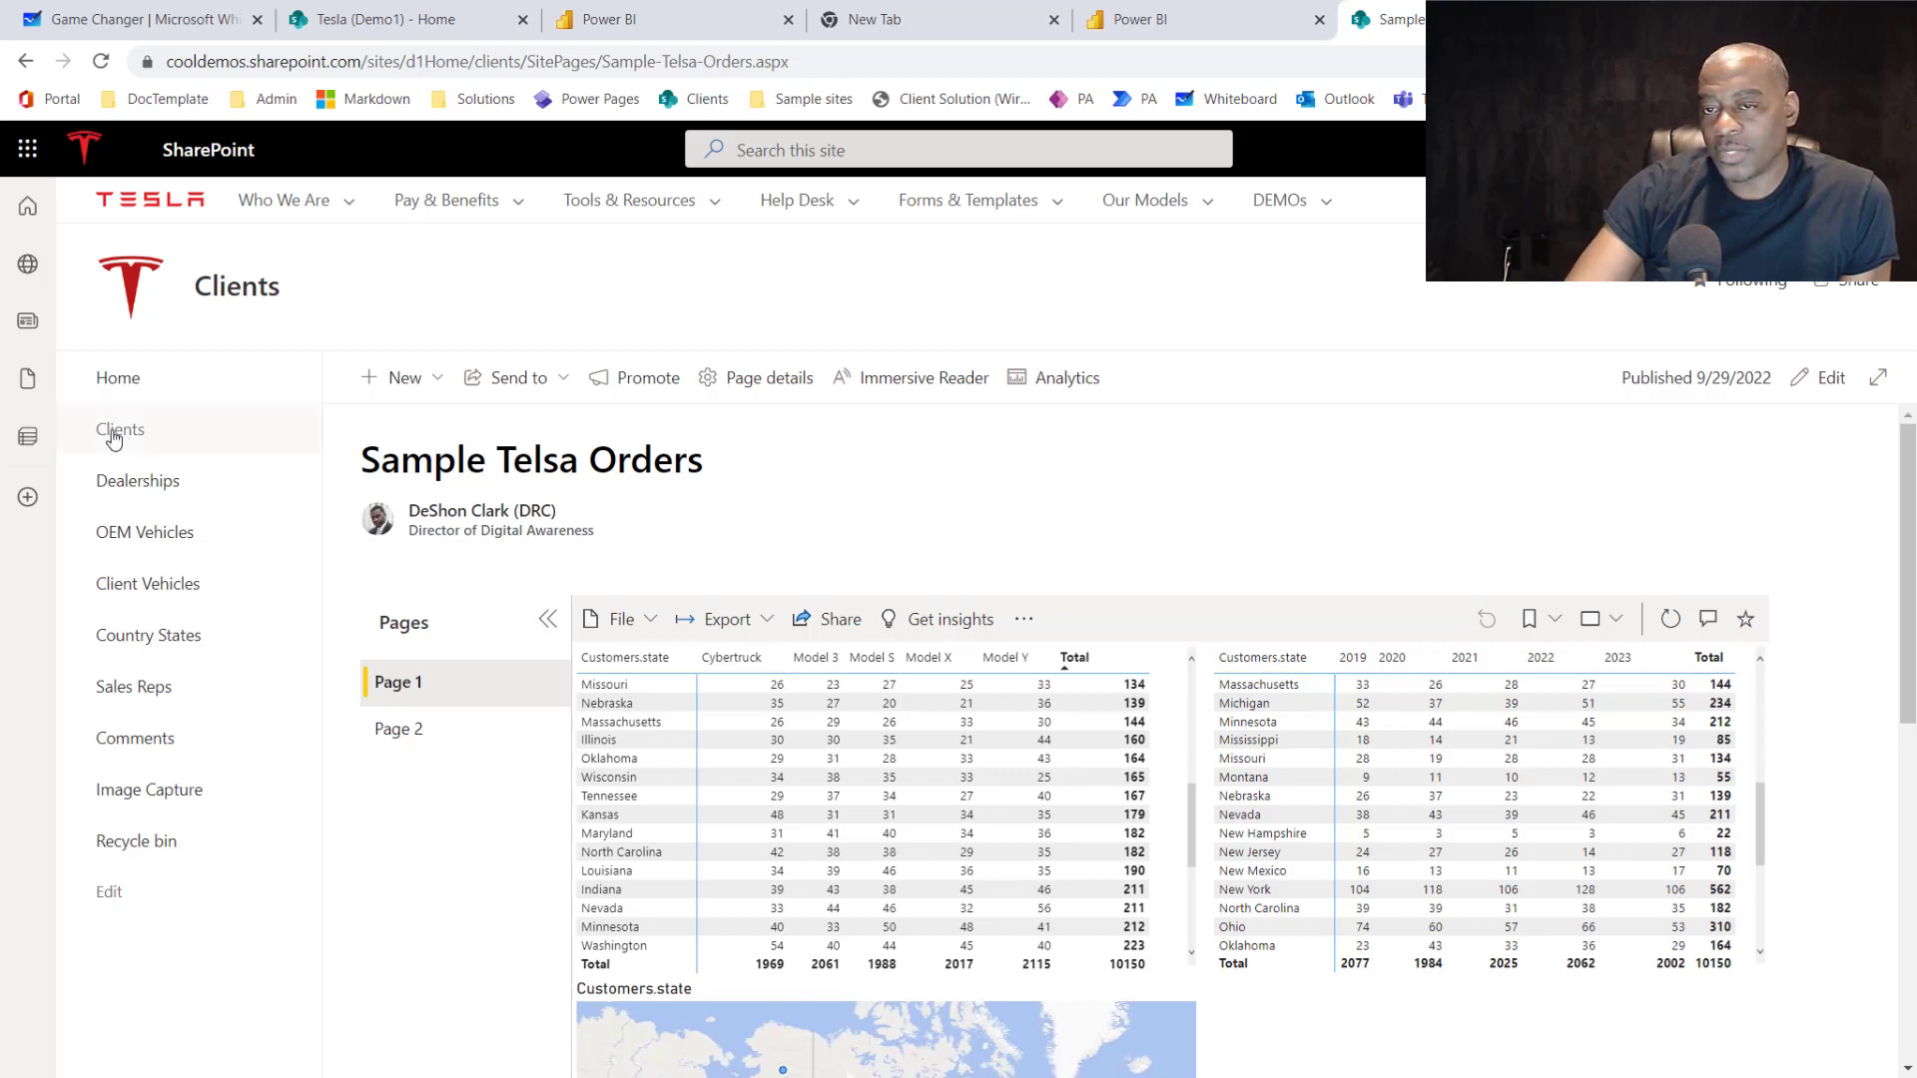
Go to the Tesla (Demo1) home site, open the ConsoleLog list from its site contents and look through the list items.
click(82, 147)
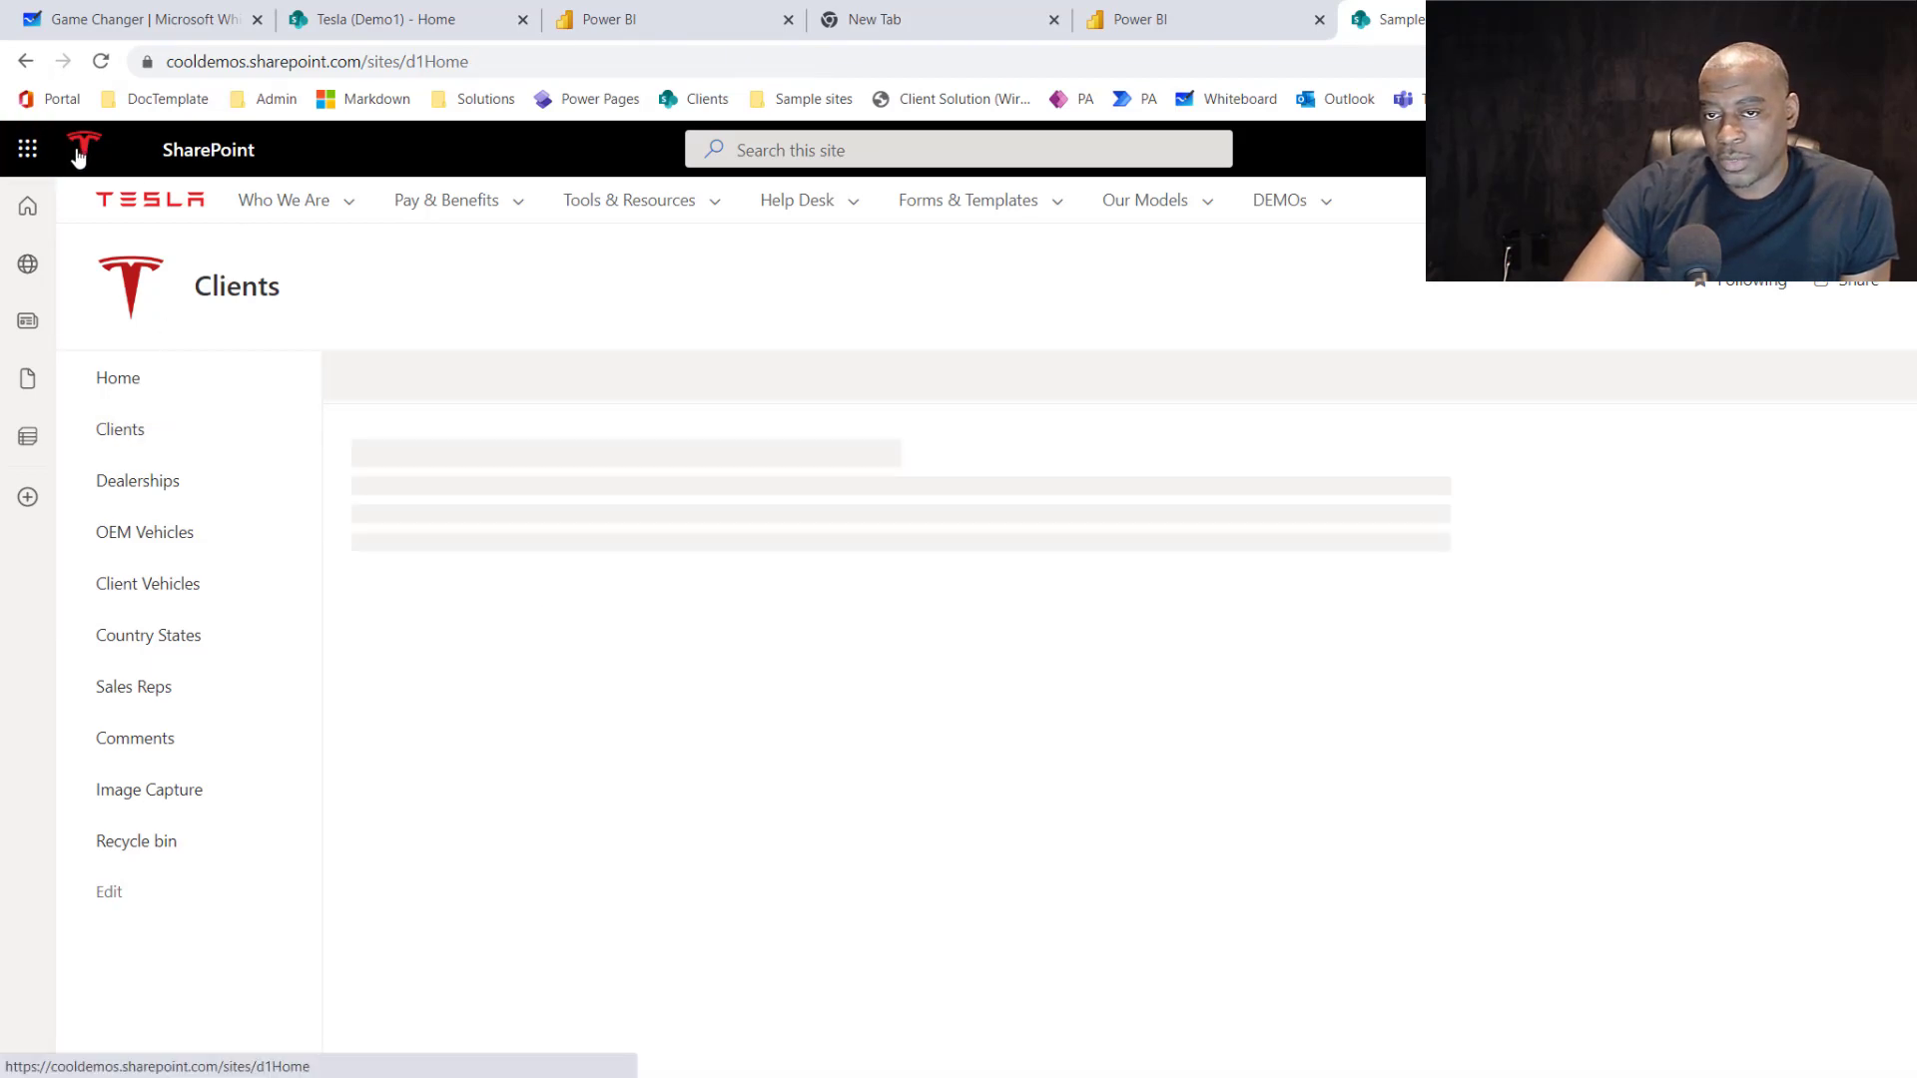
click(1777, 148)
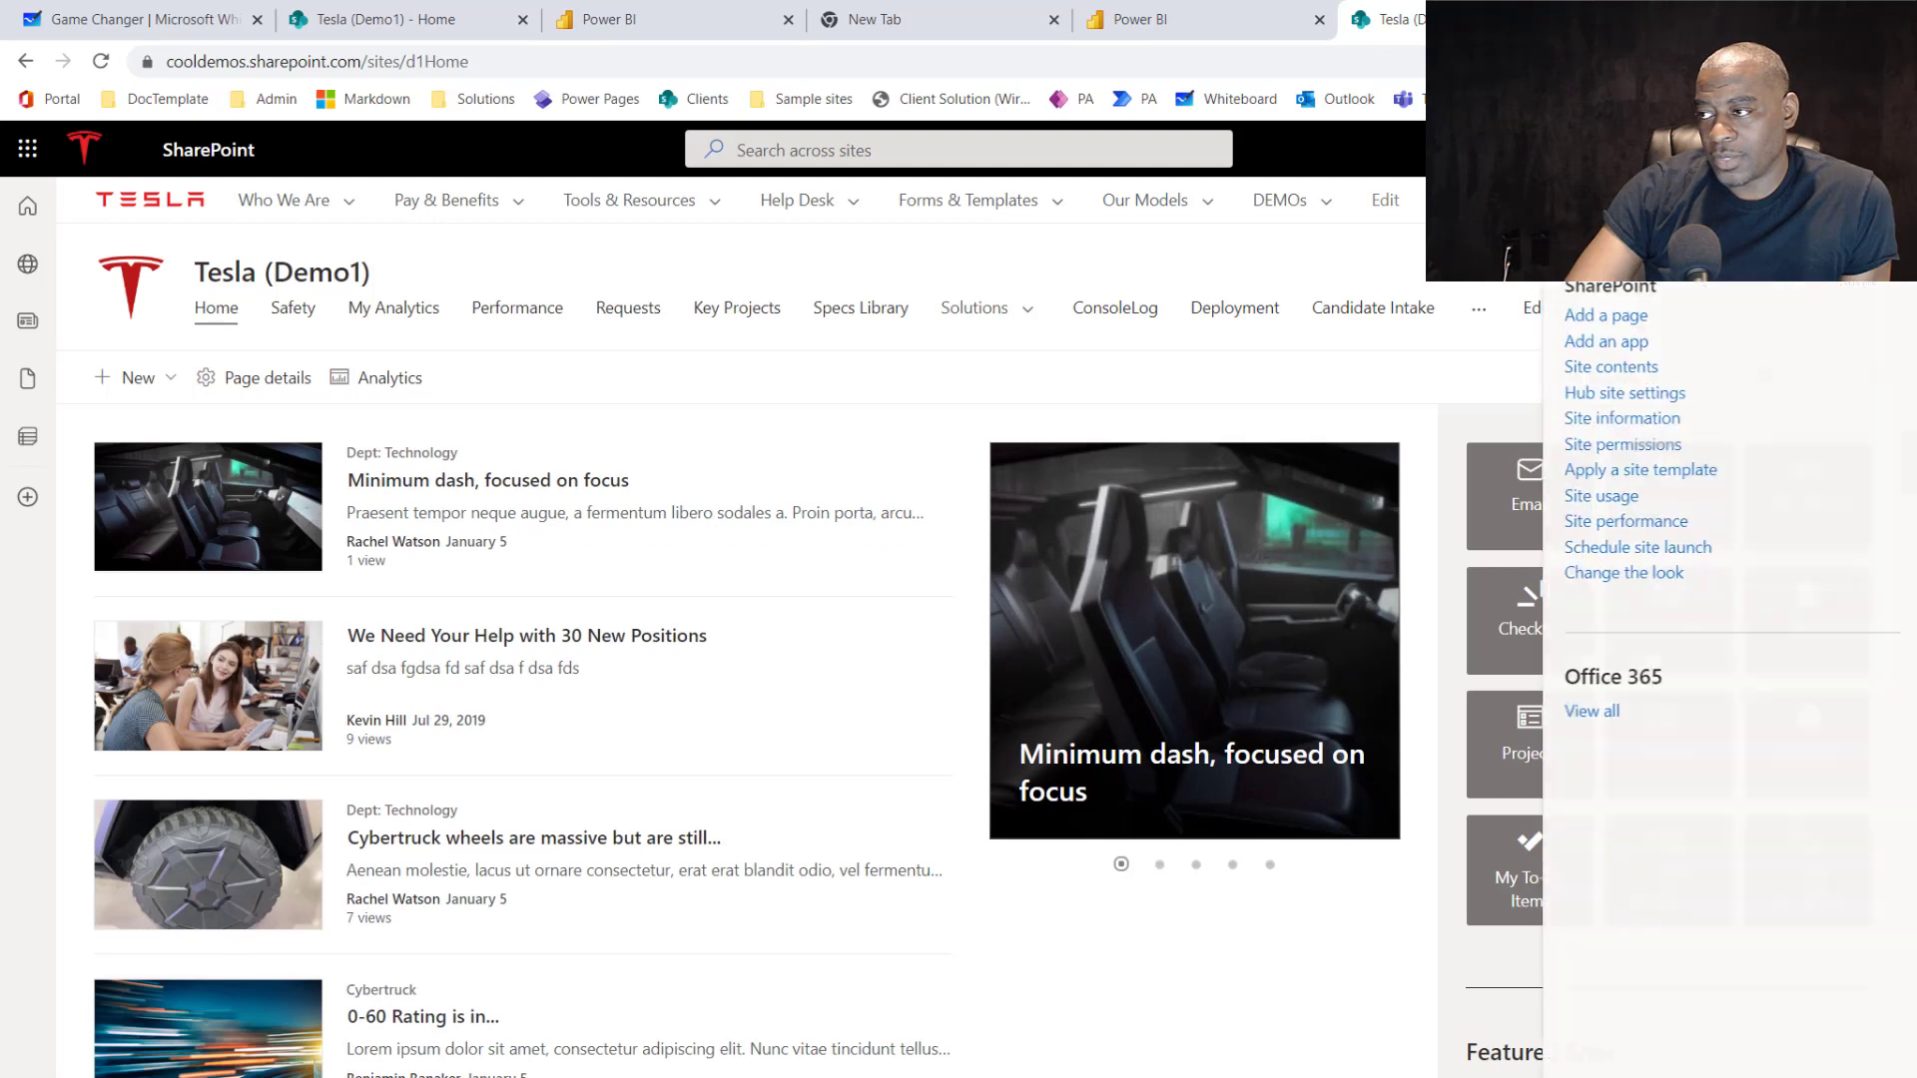
click(1623, 375)
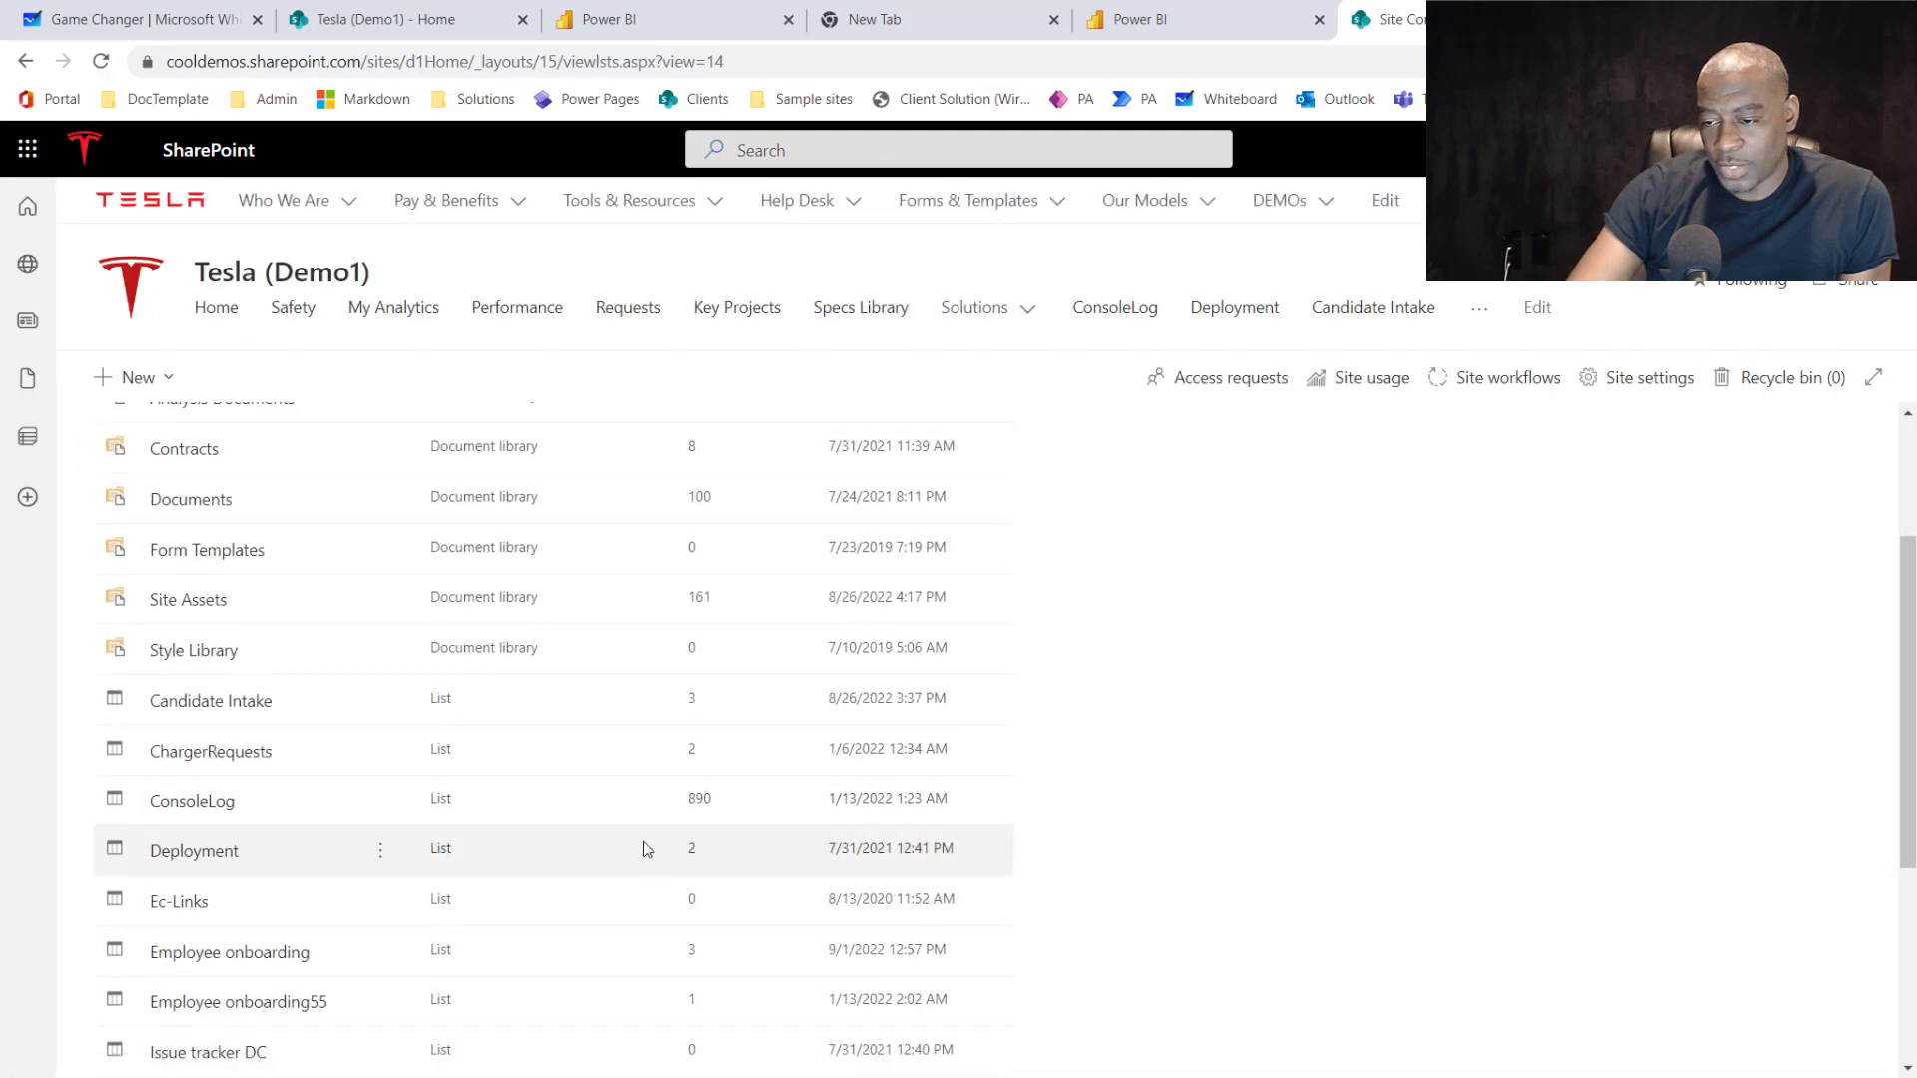
scroll(644, 843, down, 4)
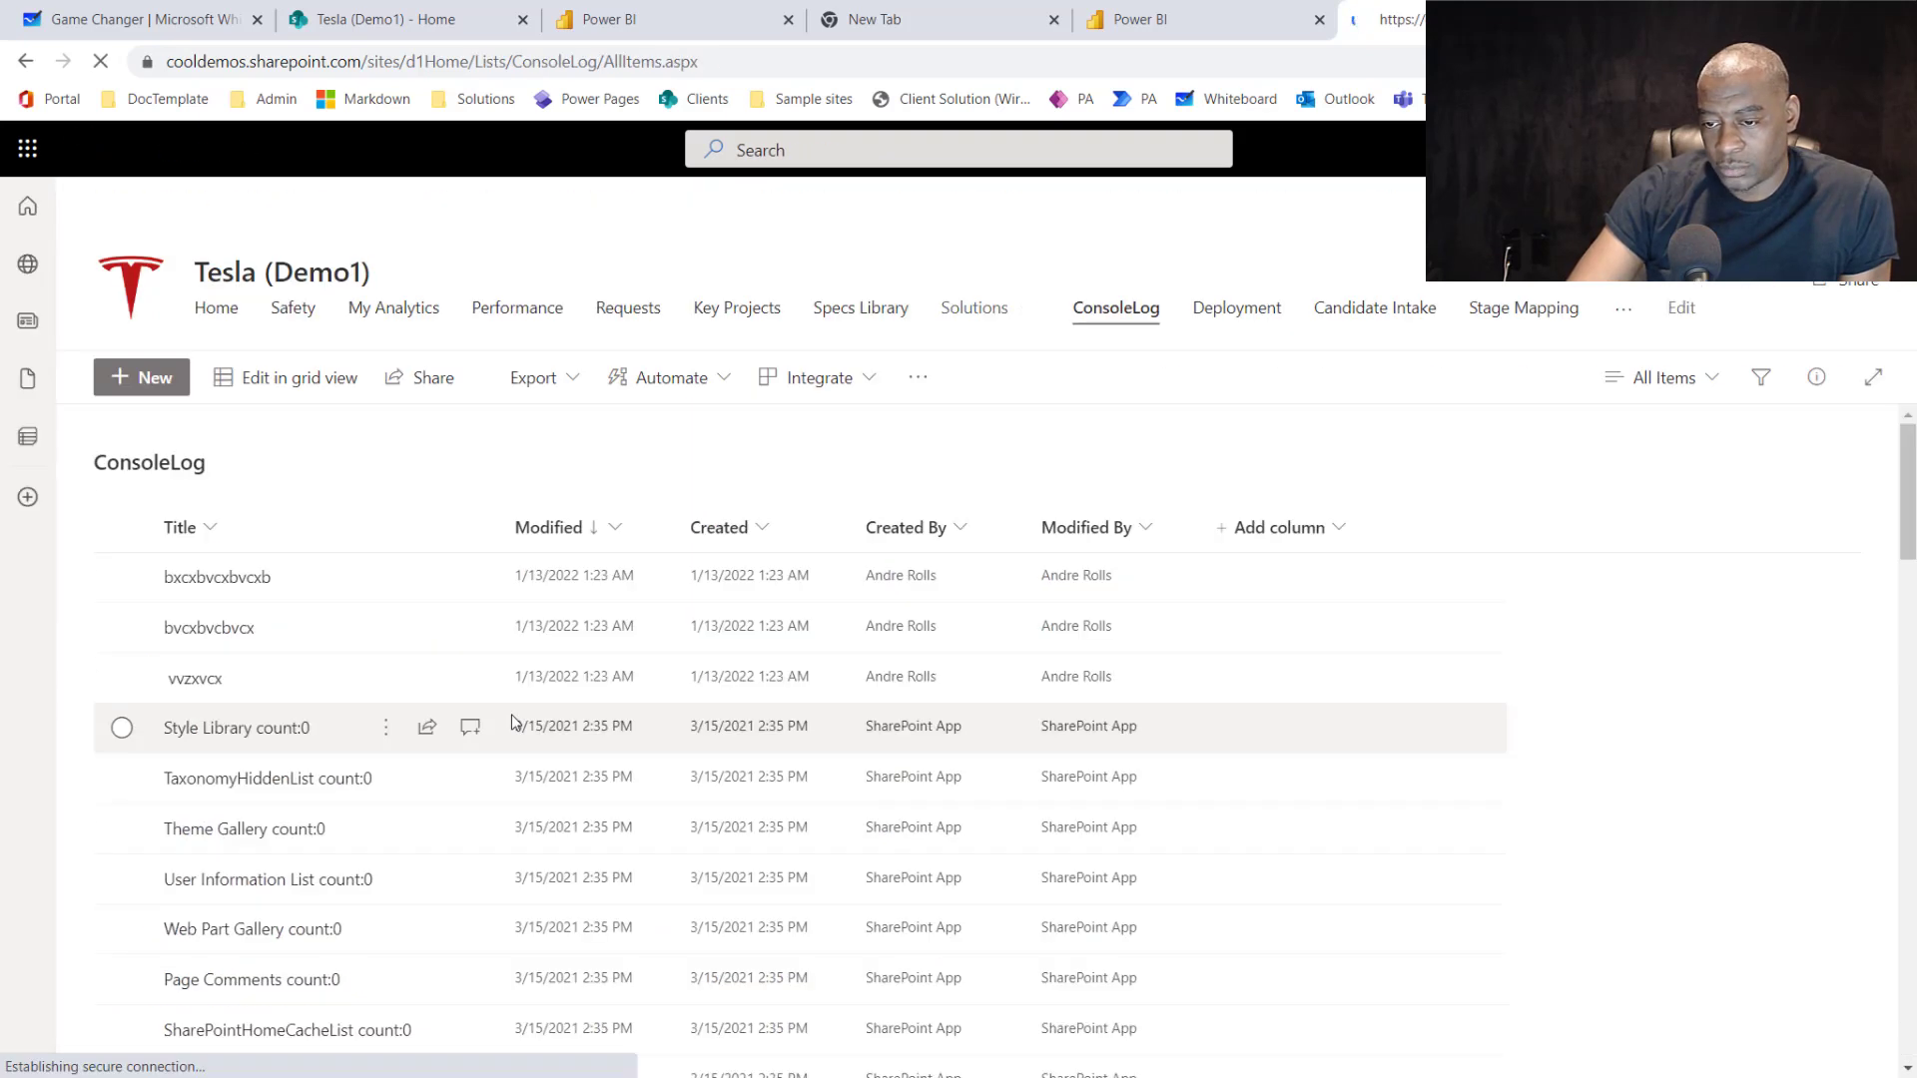
scroll(506, 734, down, 2)
scroll(506, 734, down, 7)
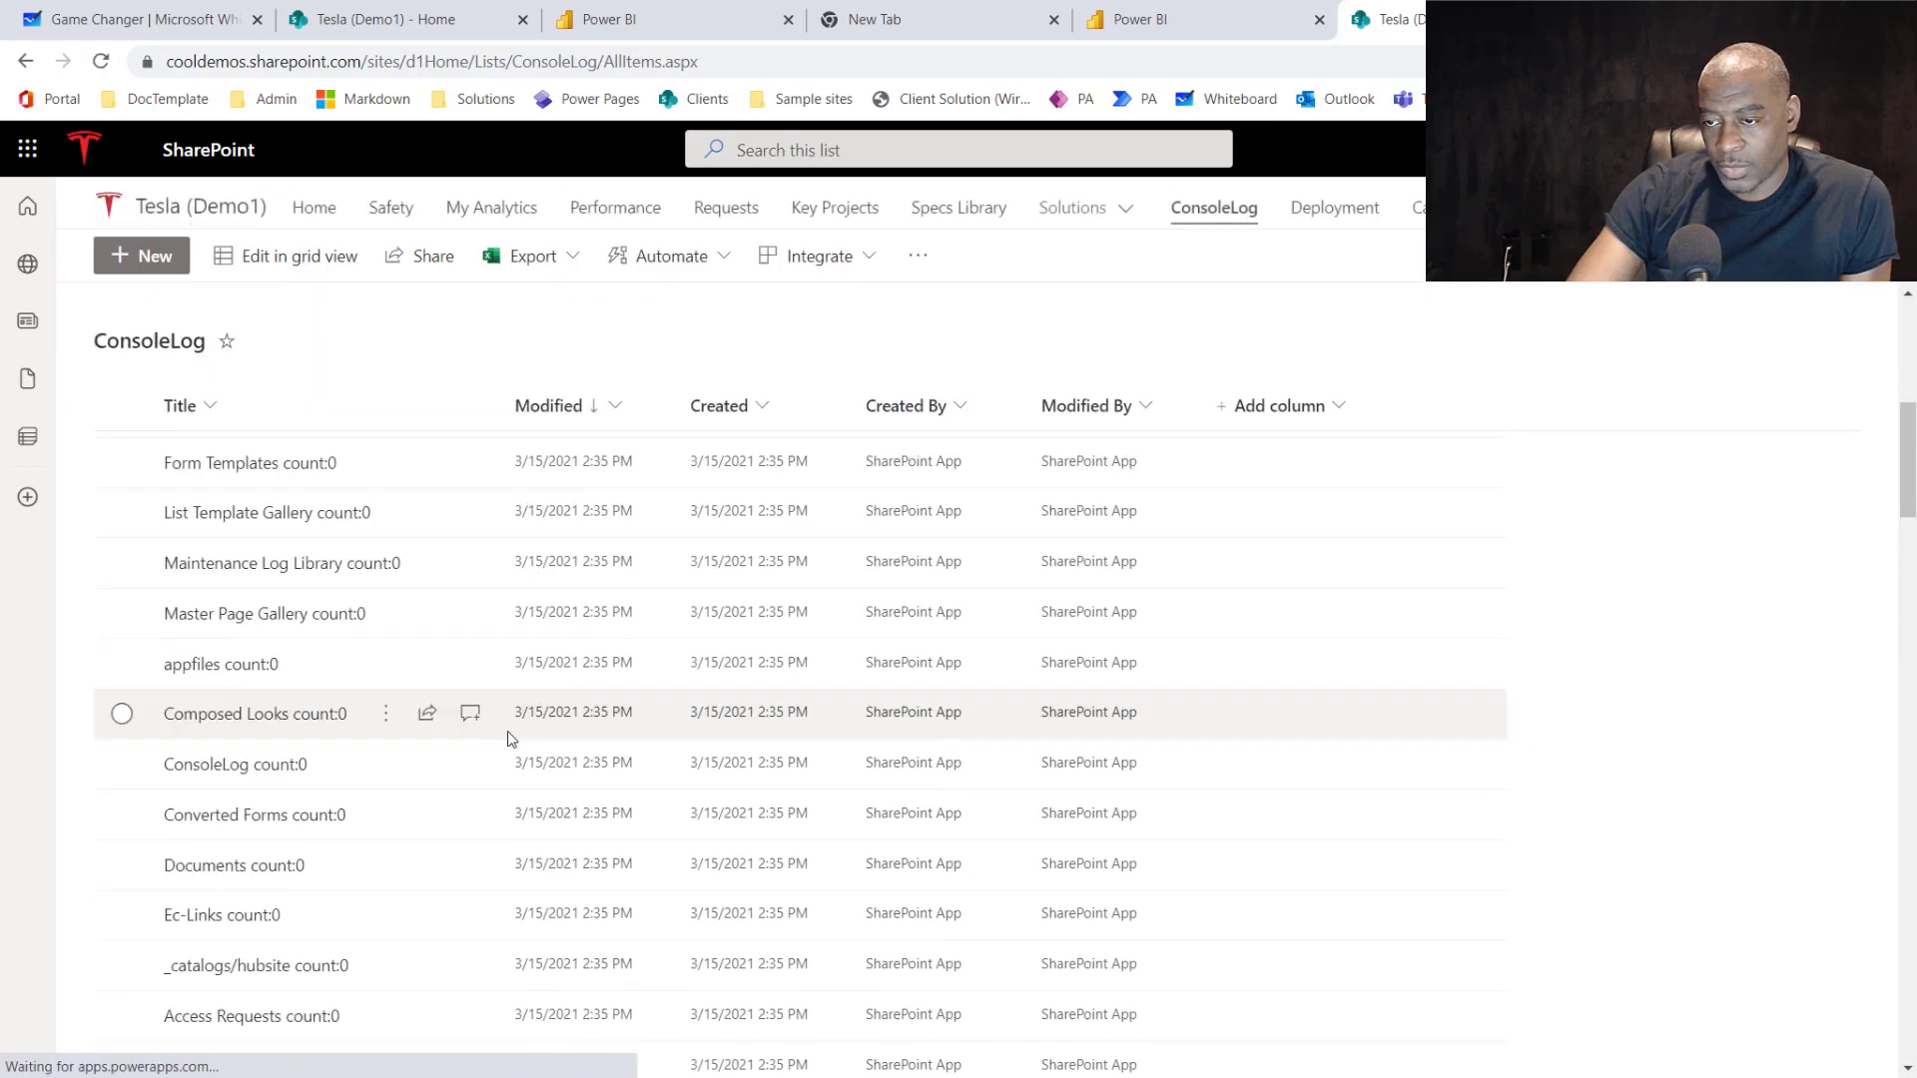
scroll(506, 734, up, 7)
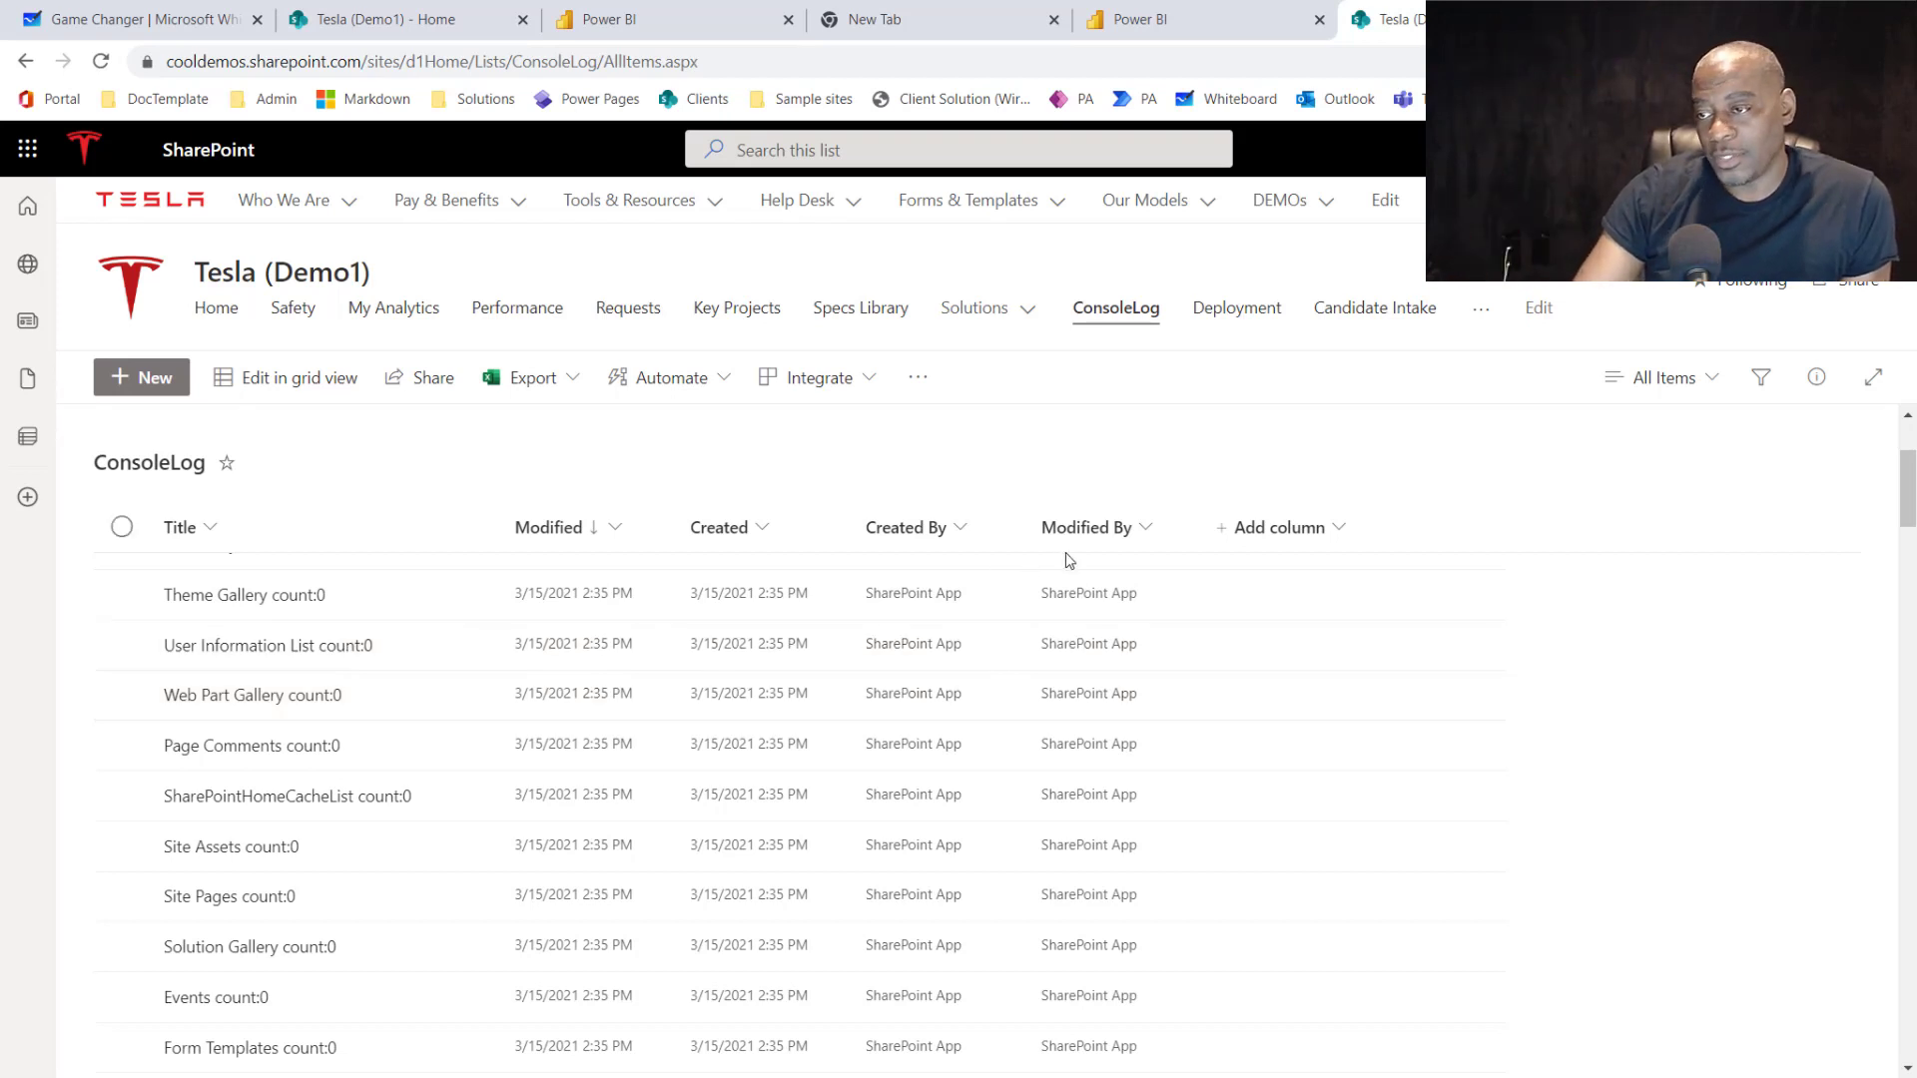
Visualize the ConsoleLog list as a new Power BI report.
click(869, 387)
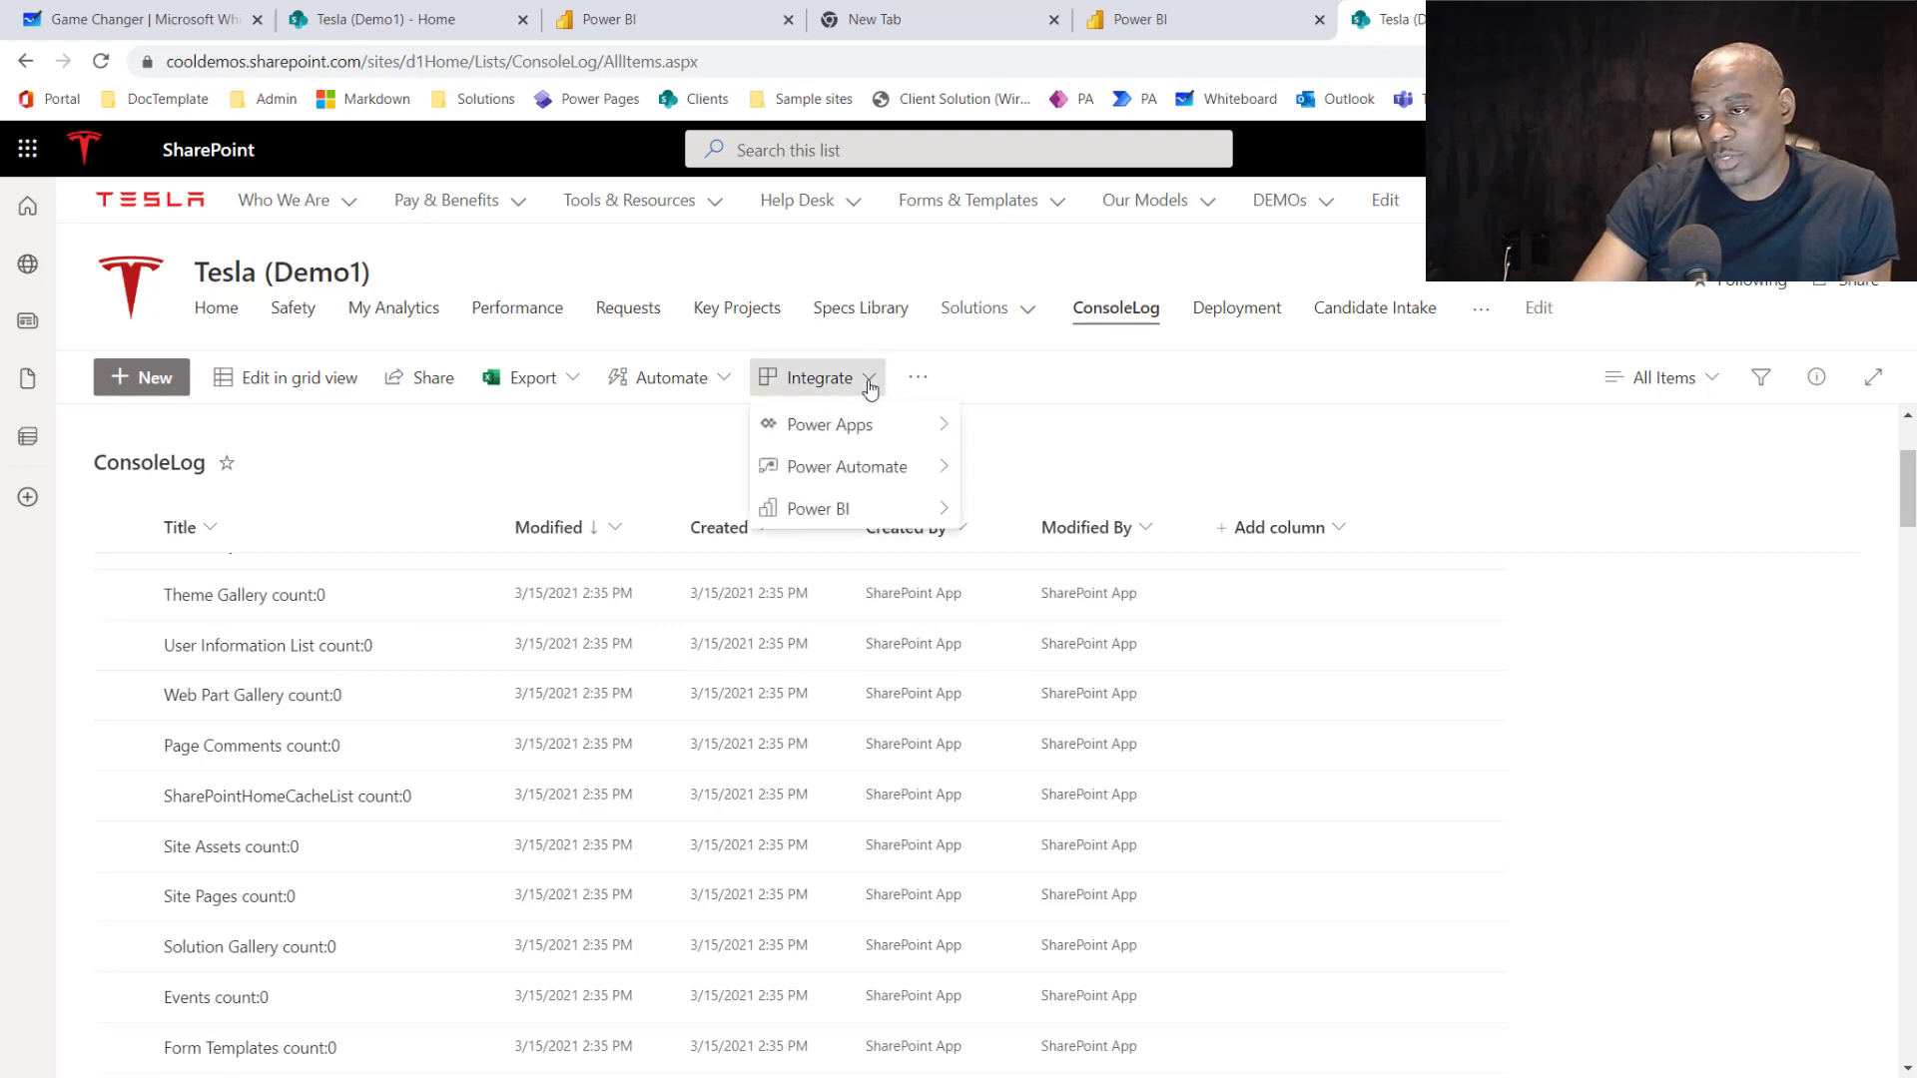
mouse_move(882, 524)
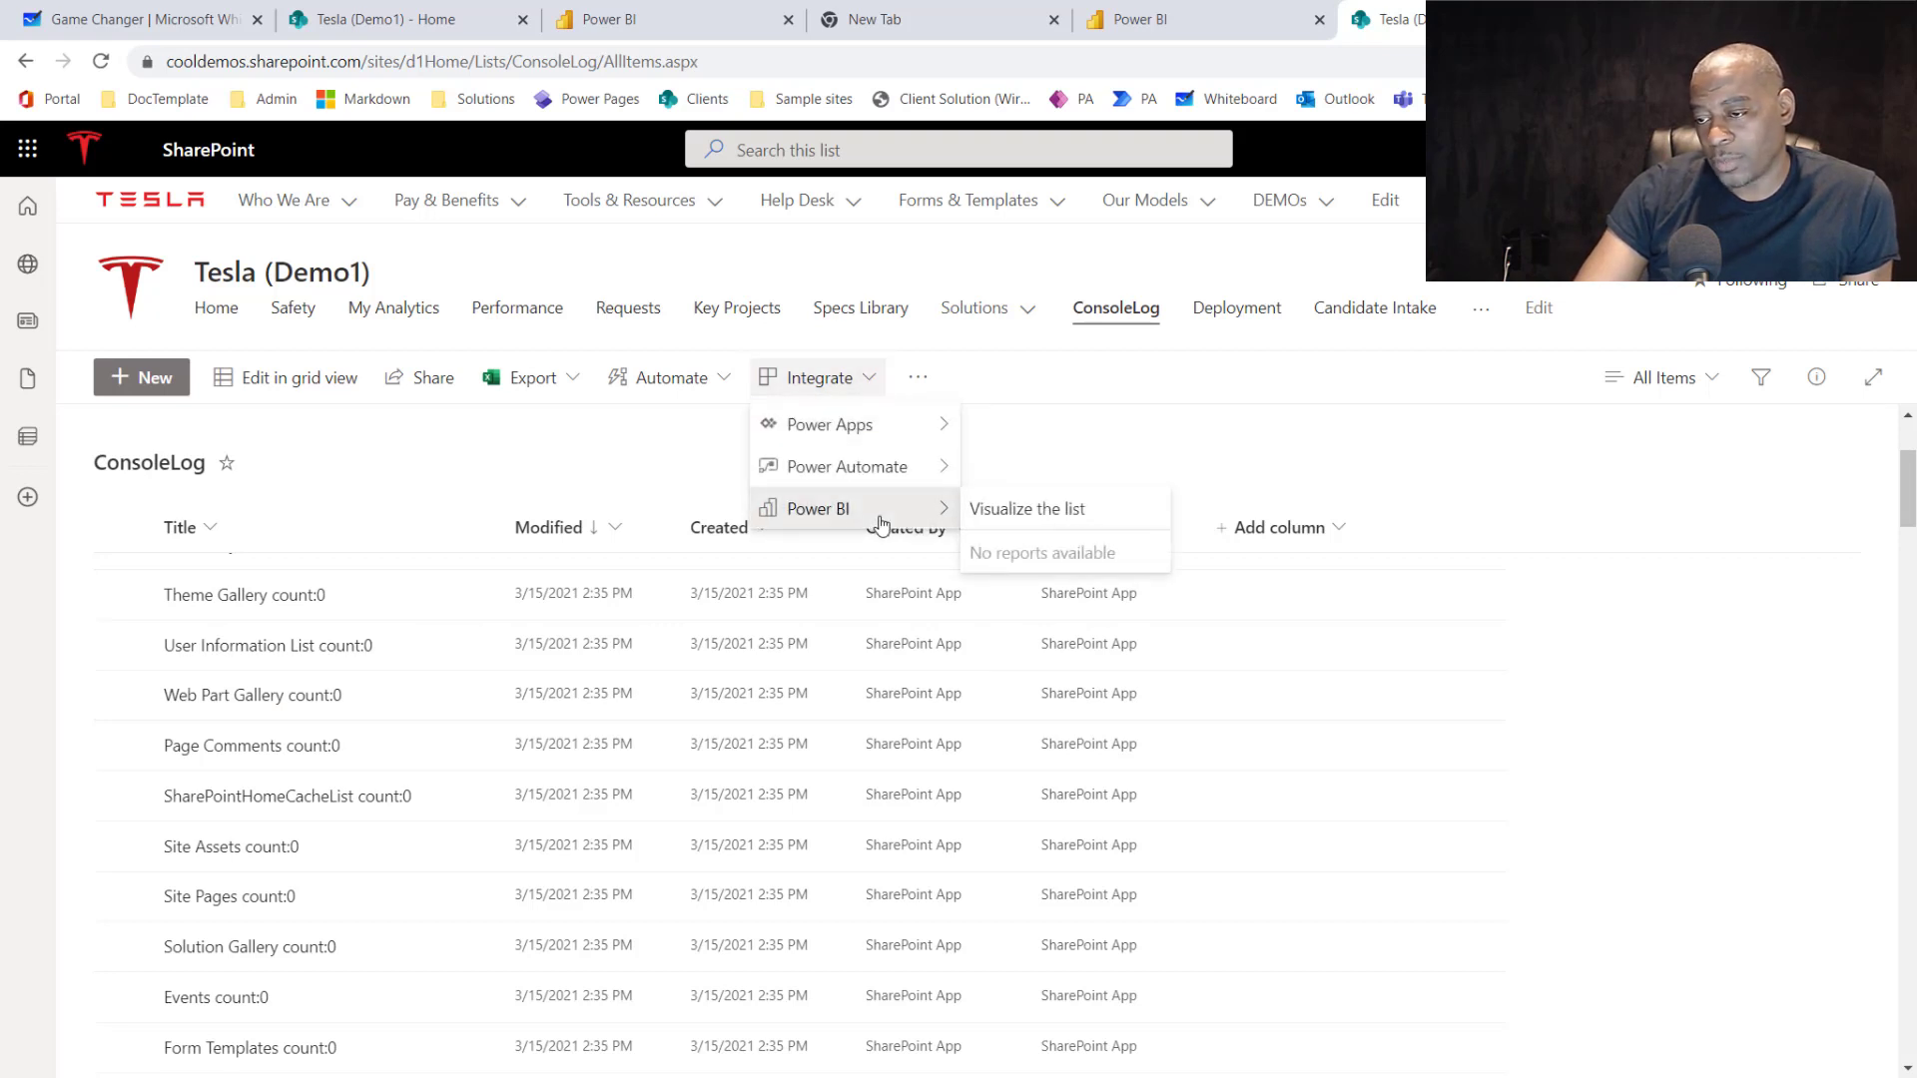
click(1045, 520)
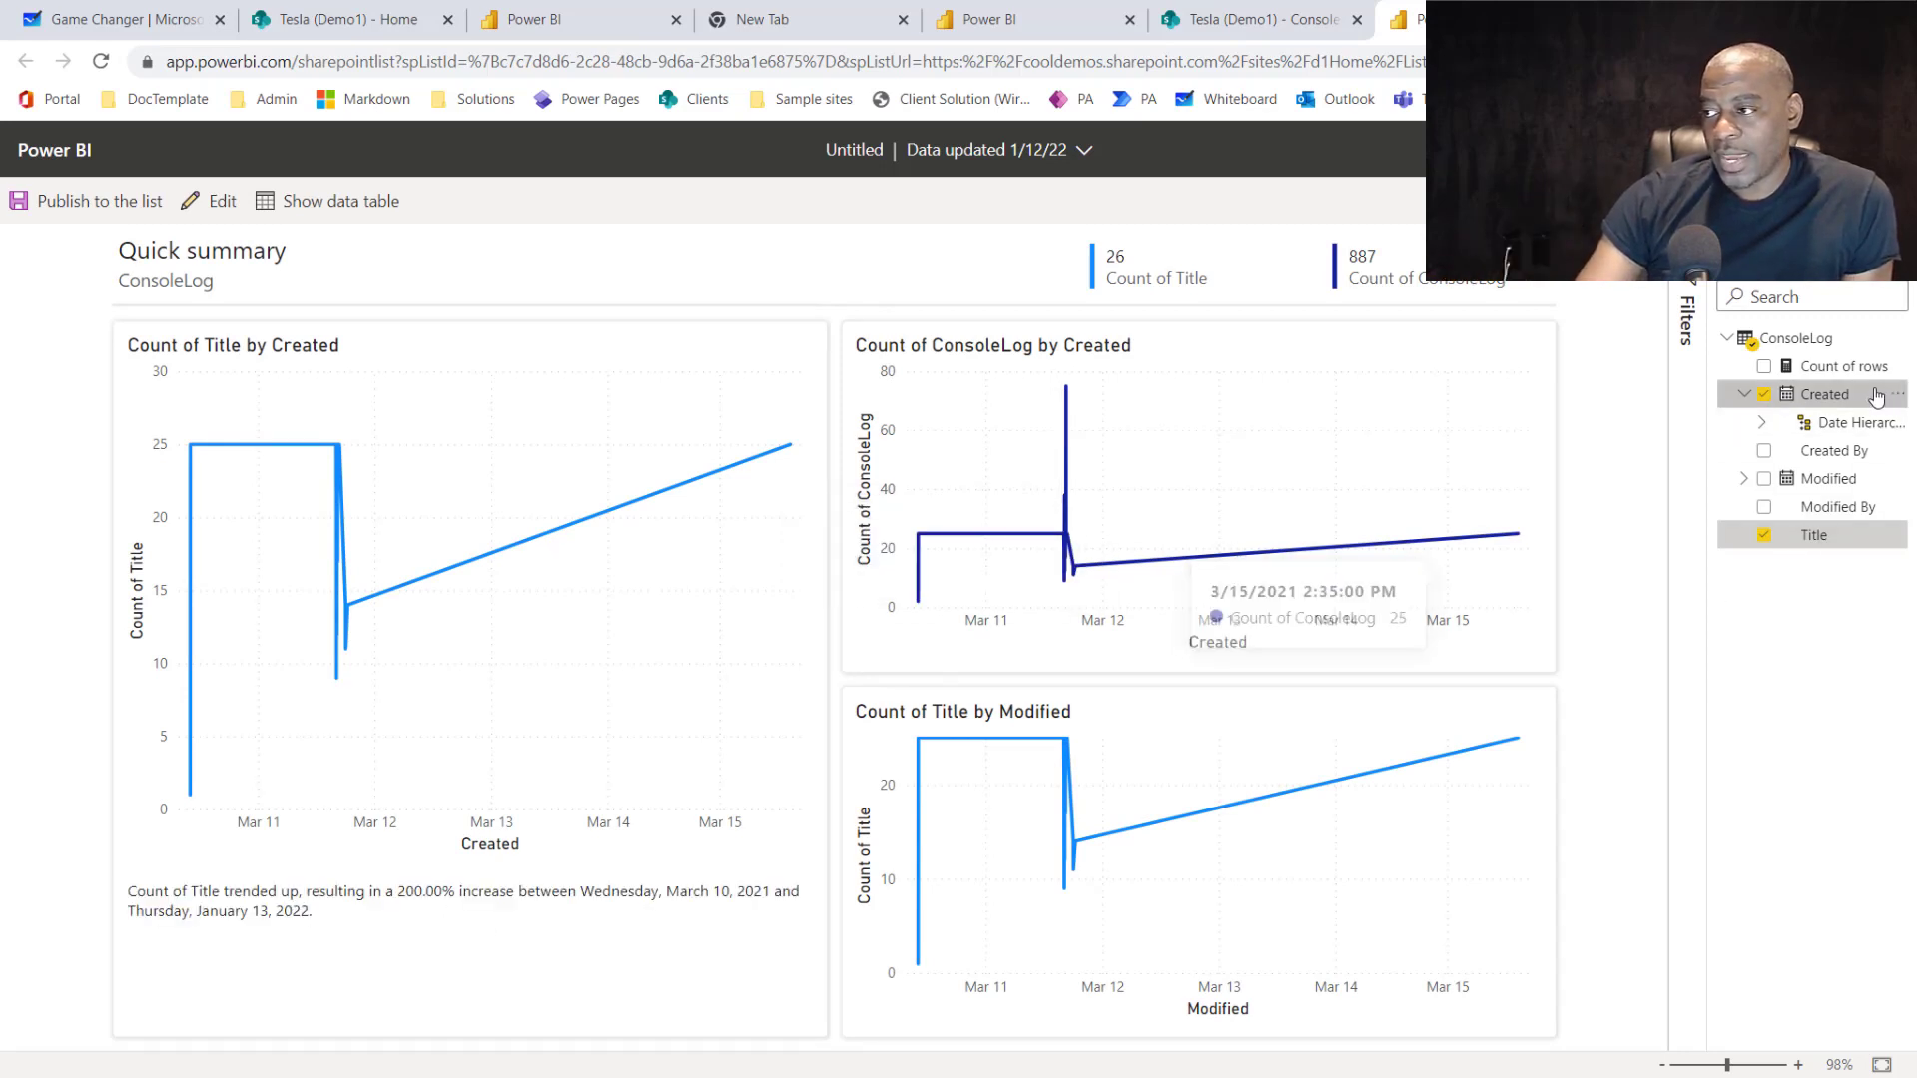
Check the new report's filters and expand the Modified field's date hierarchy.
click(1692, 288)
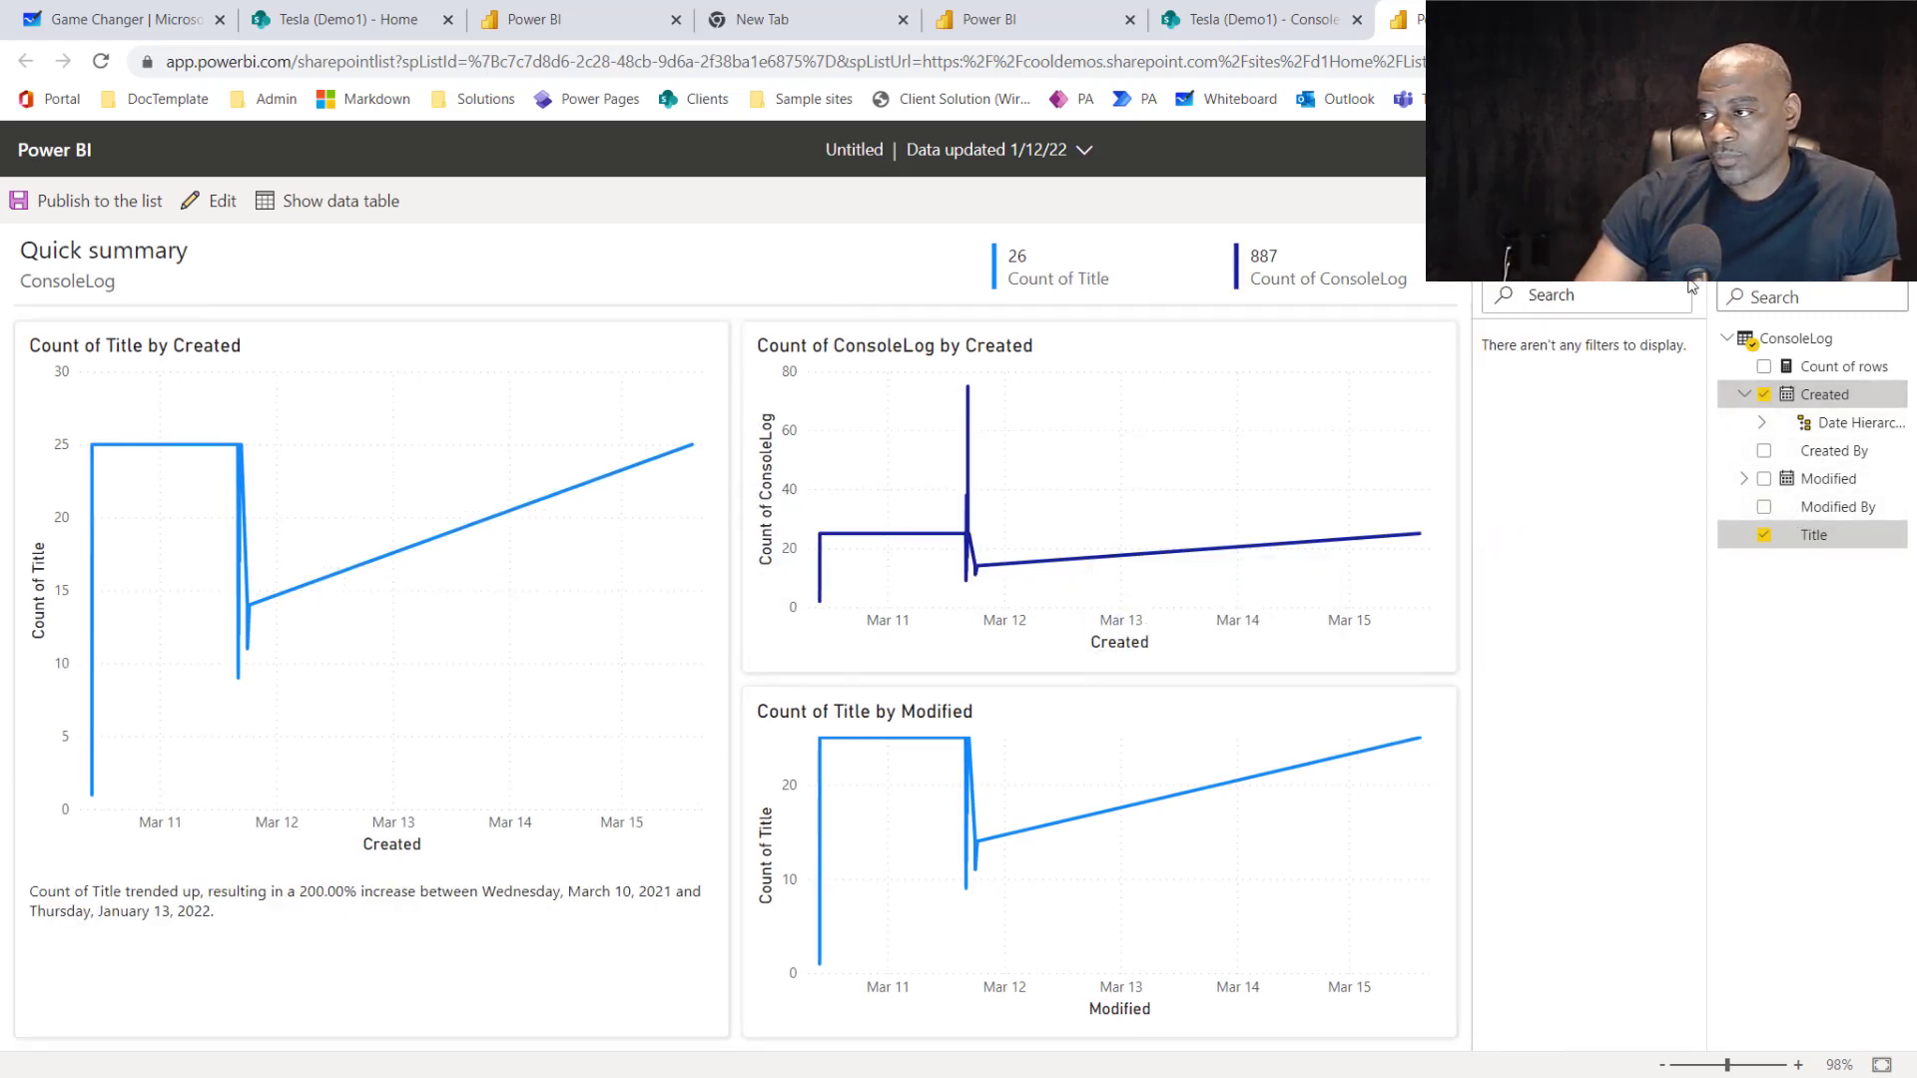
click(1690, 250)
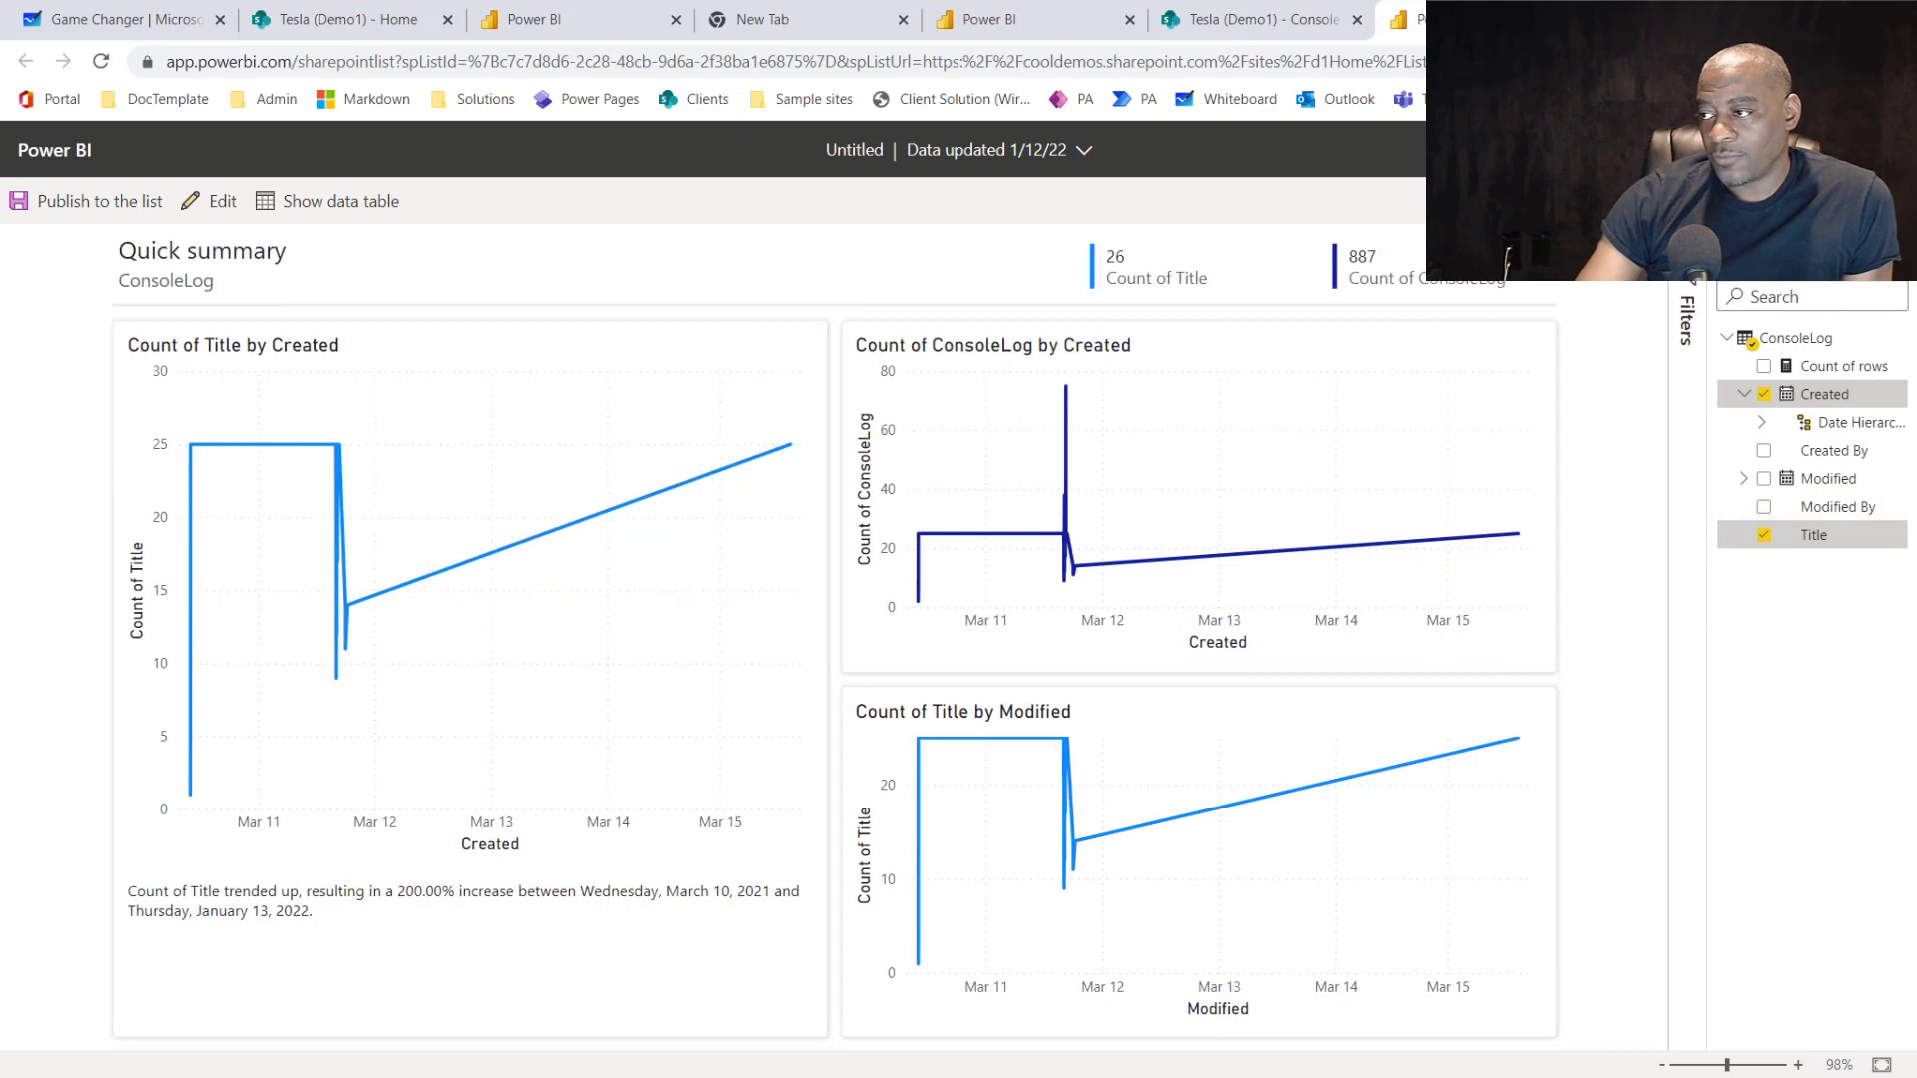
click(1744, 478)
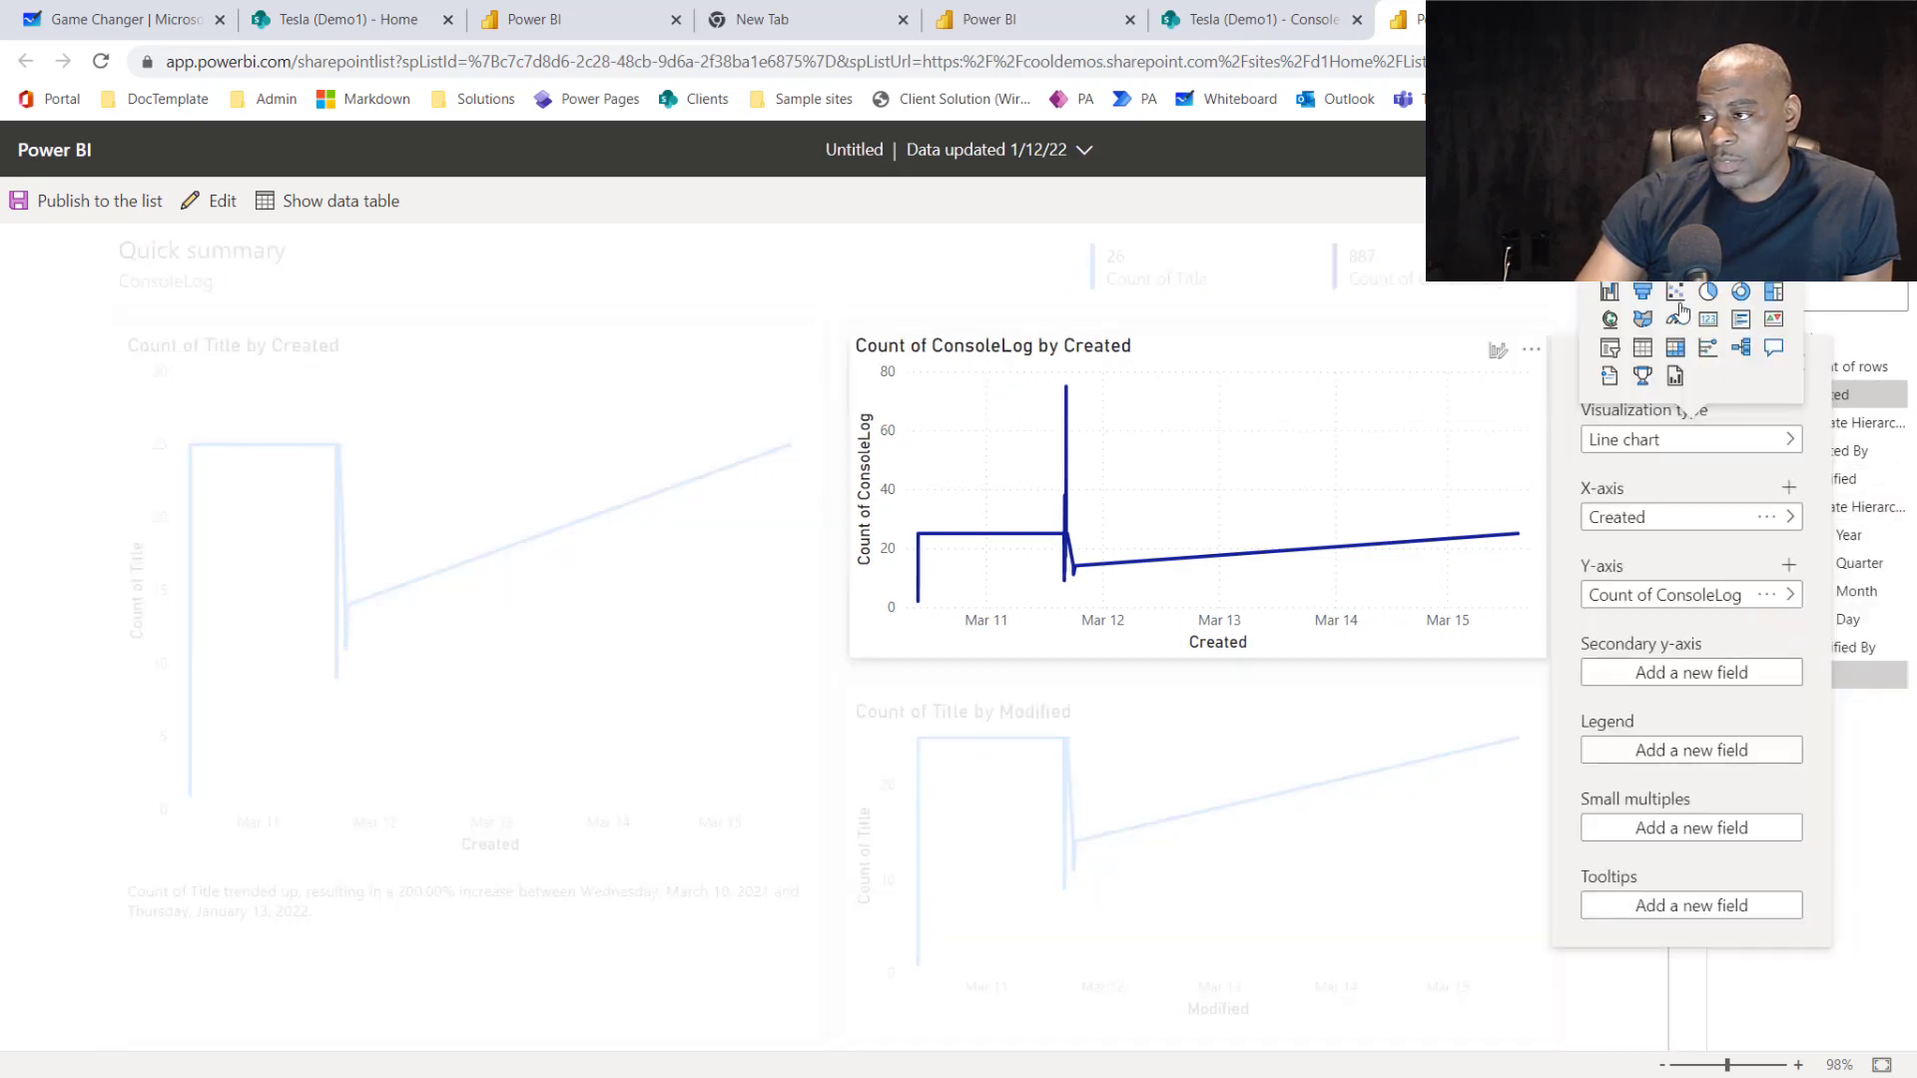
Try pie, scatter and line types on the Count of ConsoleLog by Created visual and settle on a stacked column chart.
click(1709, 292)
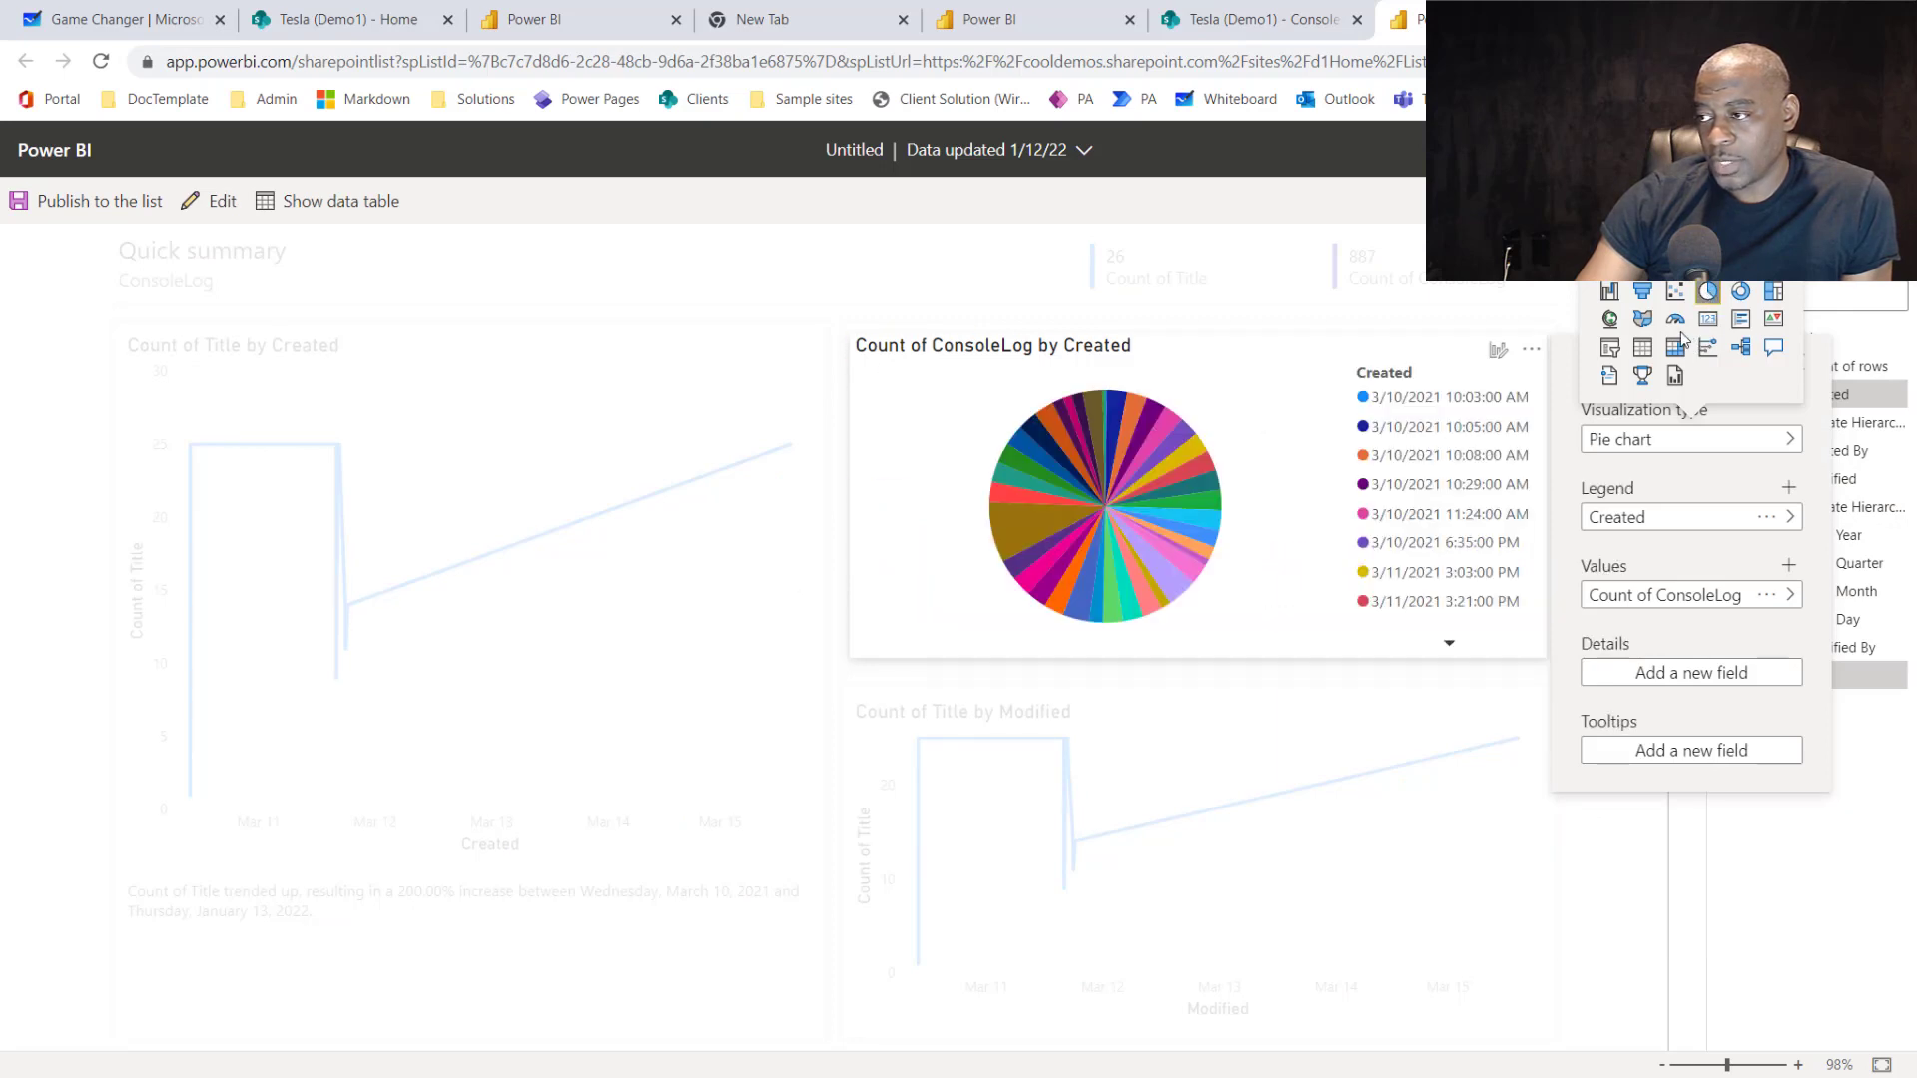
click(1676, 292)
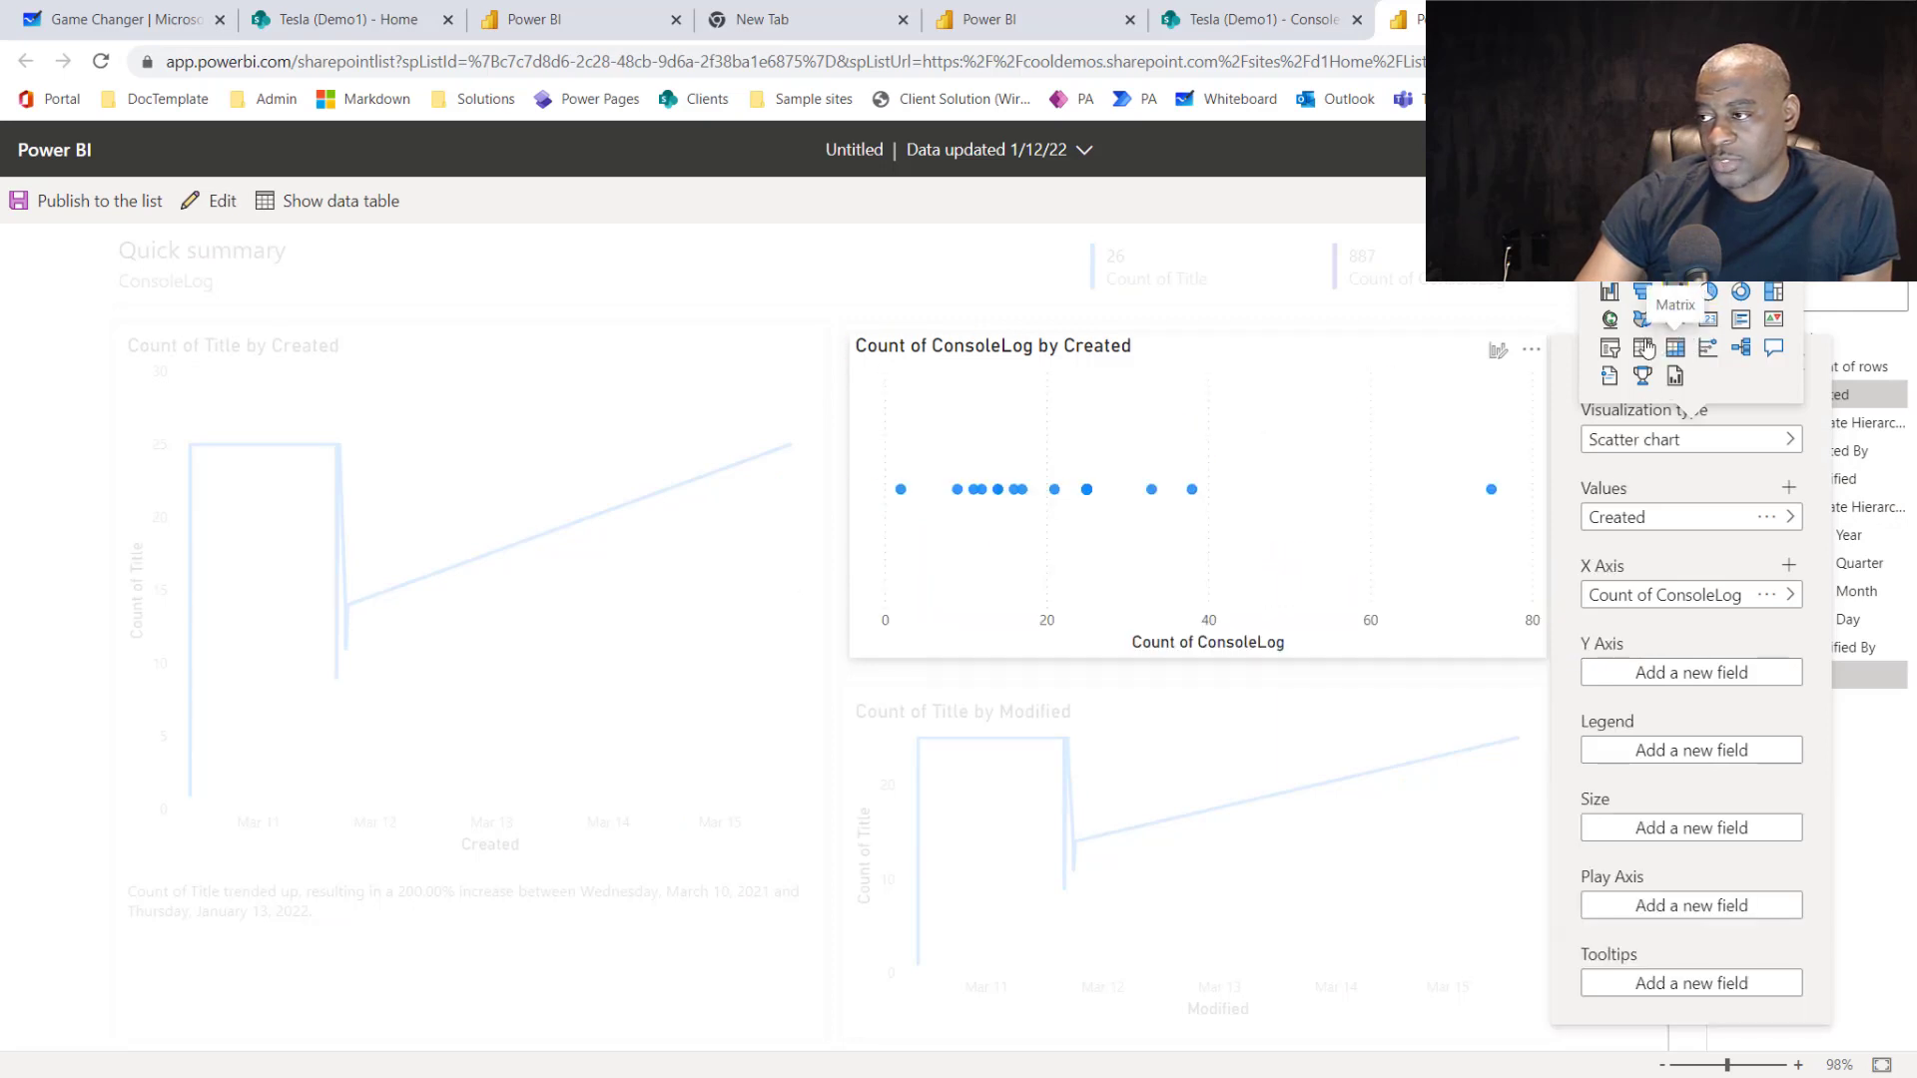
click(1609, 264)
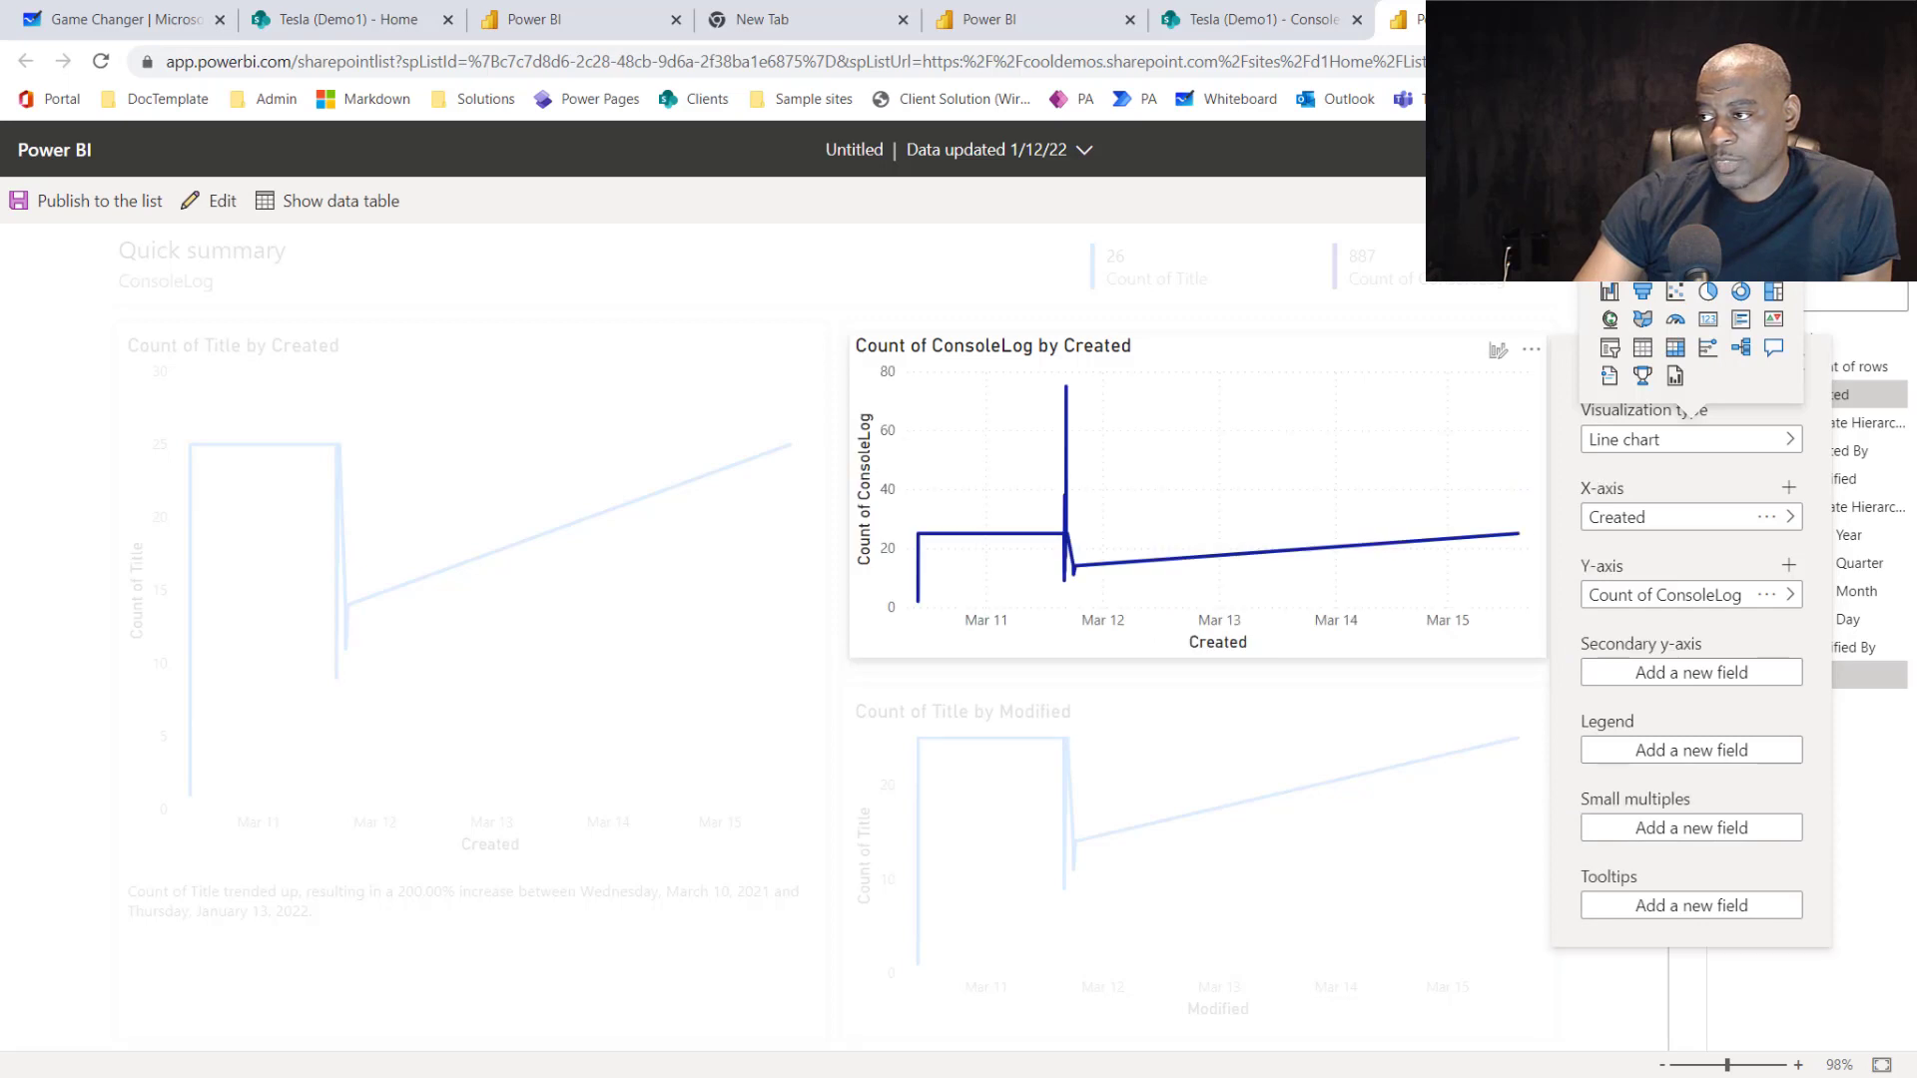
click(1643, 236)
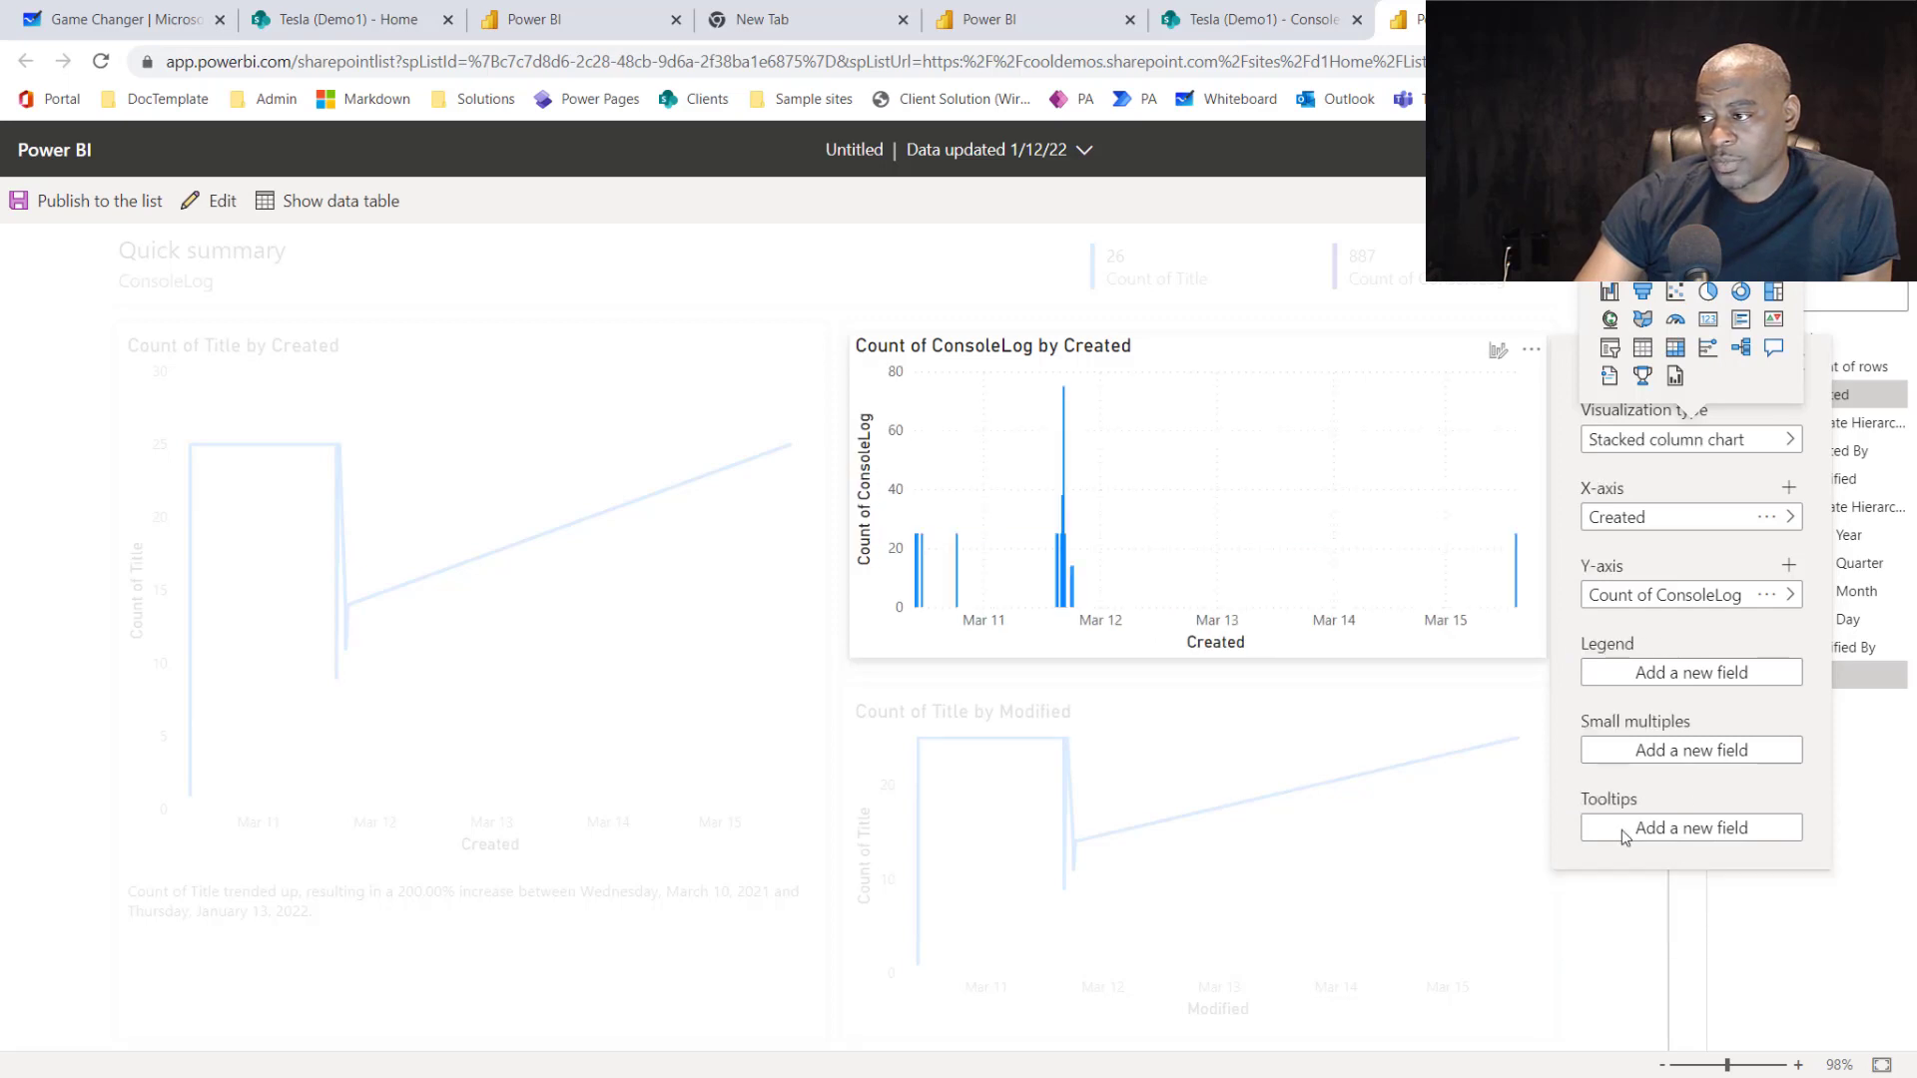
click(1462, 811)
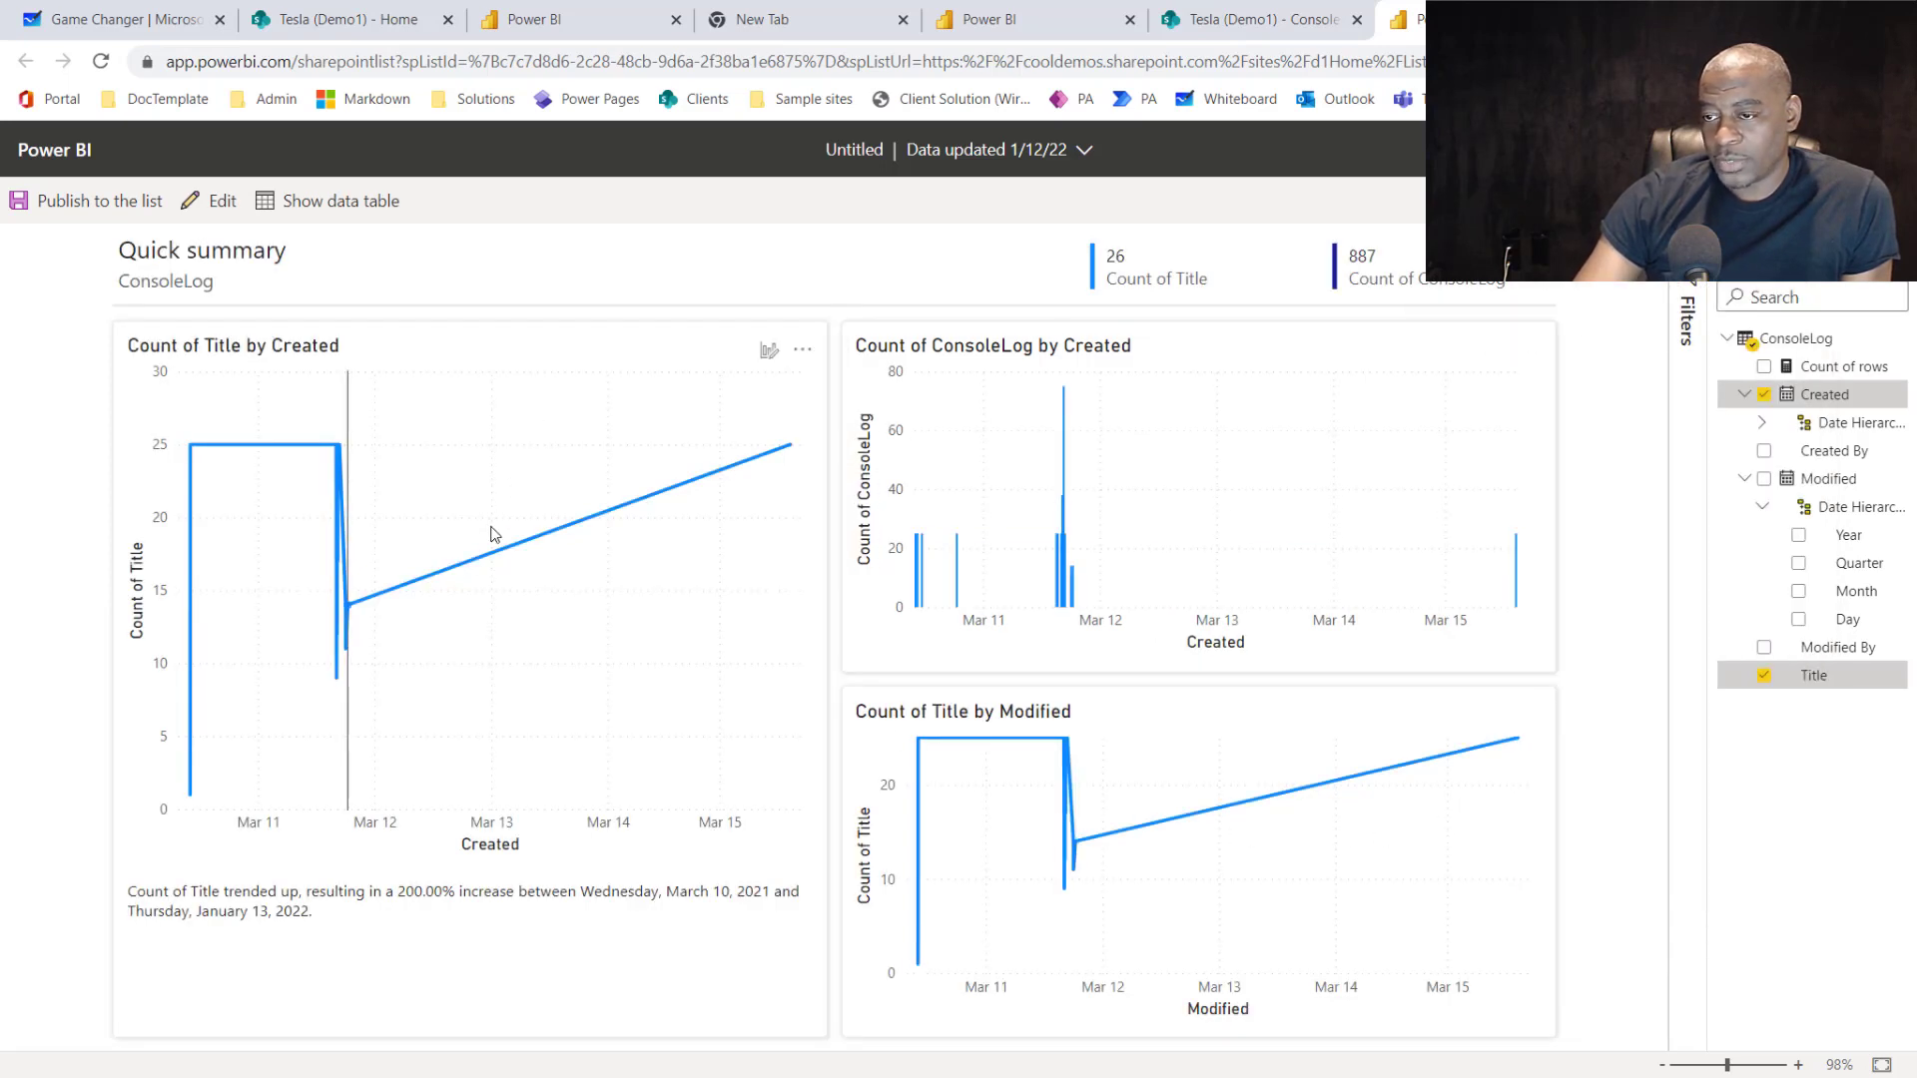
Personalize the Count of Title by Created visual, trying a decomposition tree and settling on a ribbon chart.
click(769, 353)
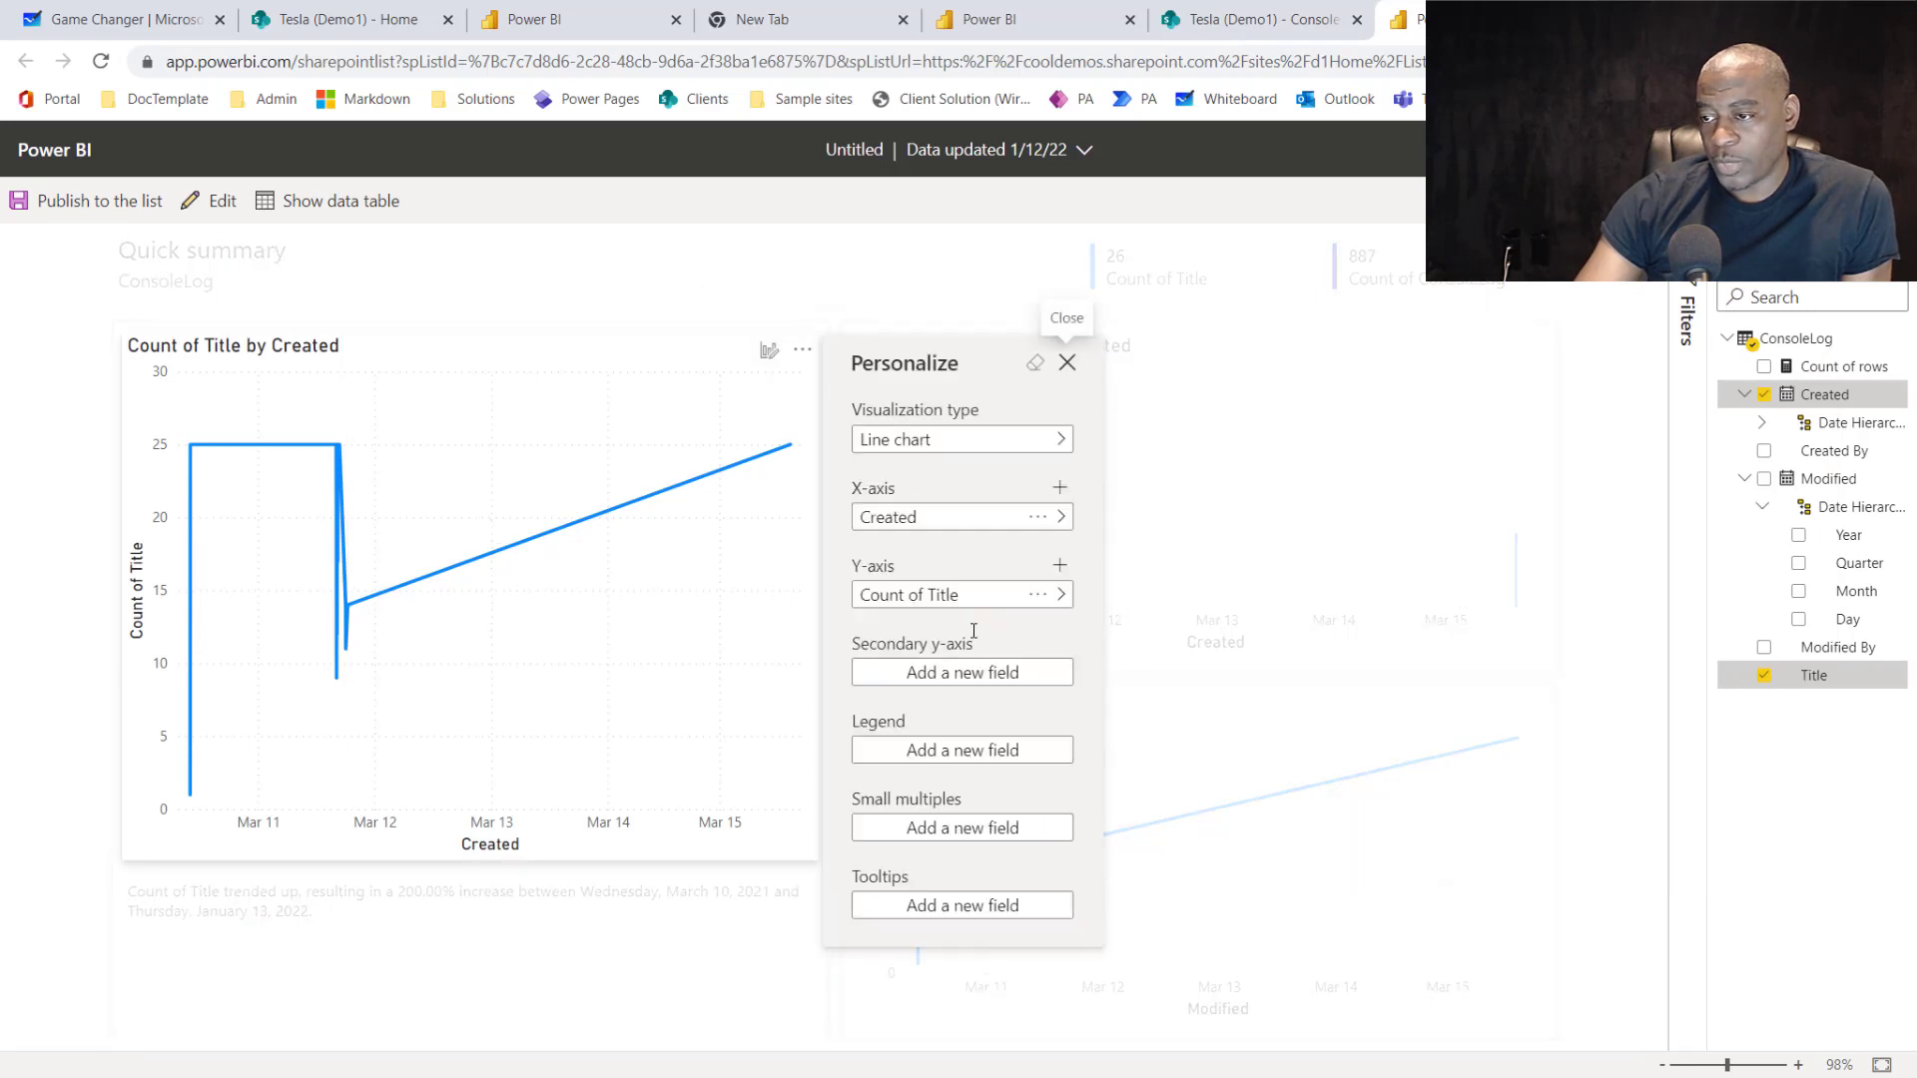
click(927, 450)
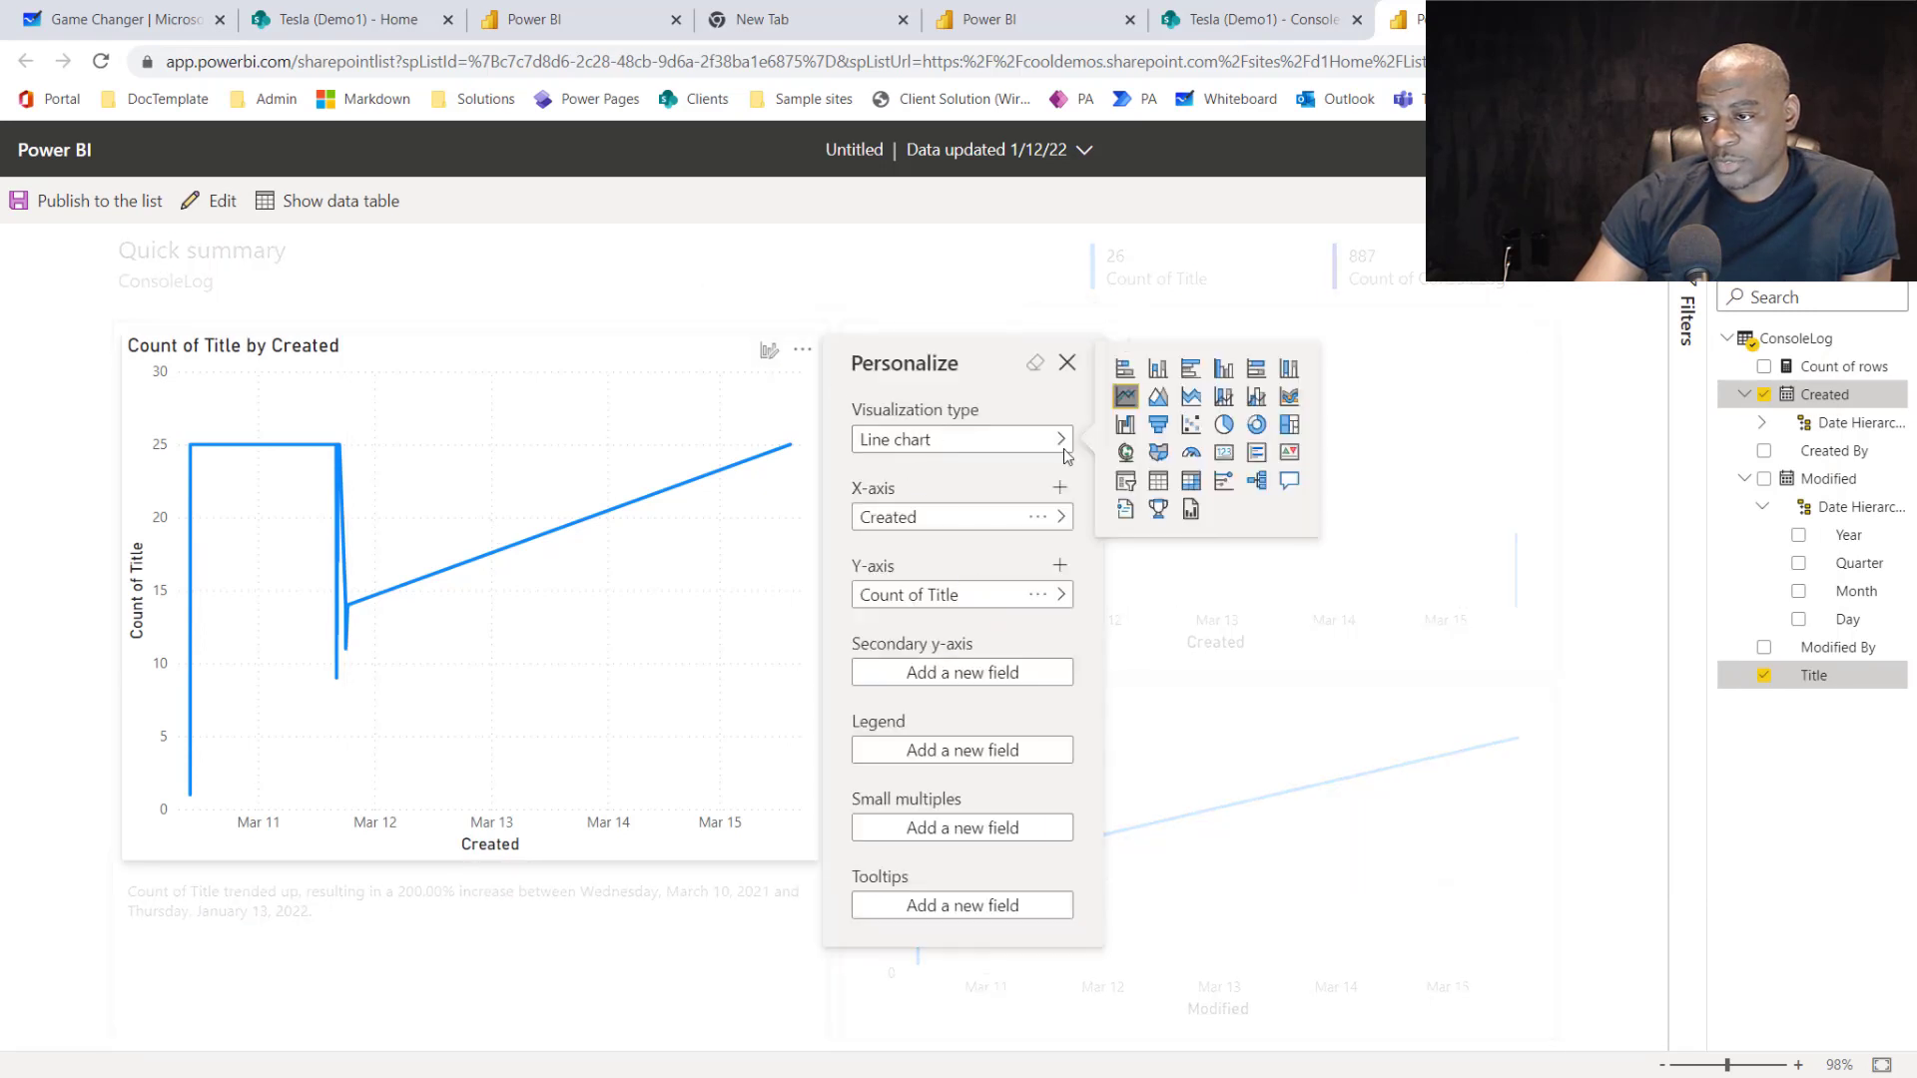
click(1257, 482)
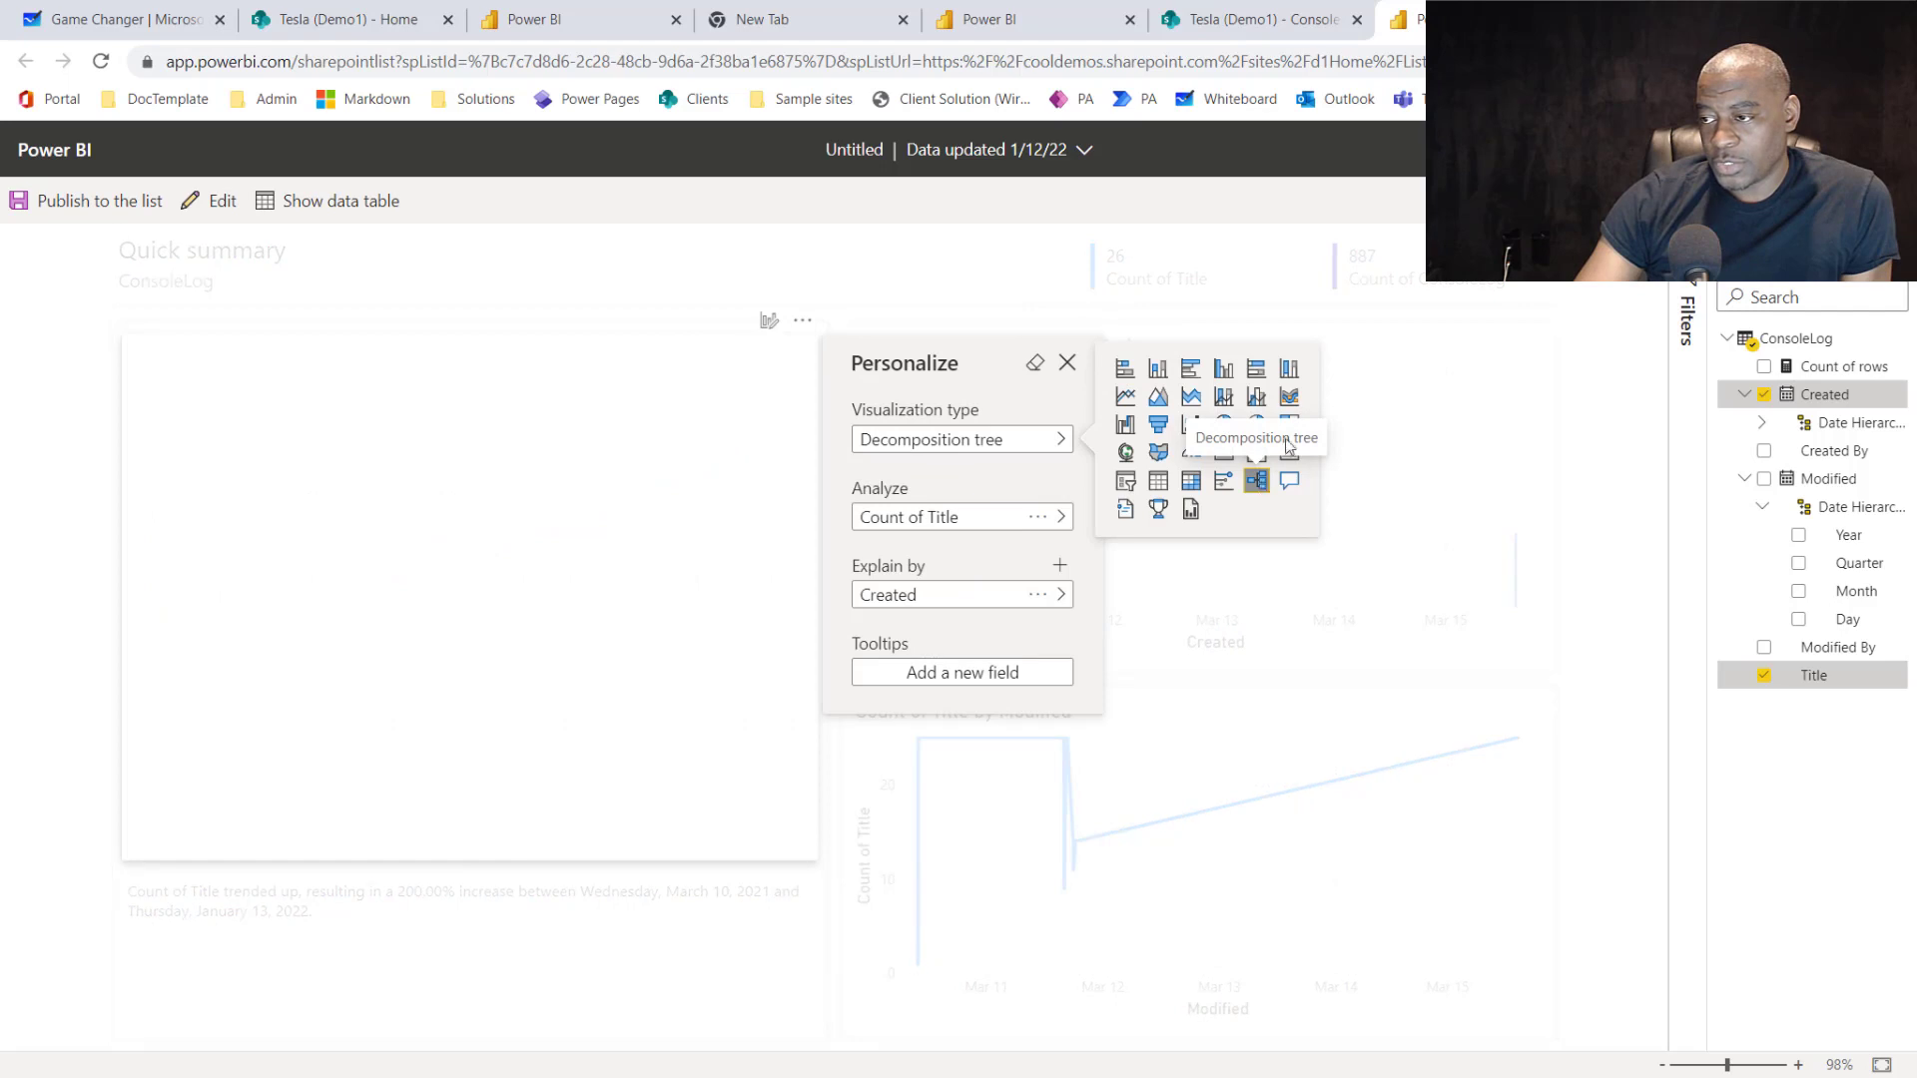
click(1291, 398)
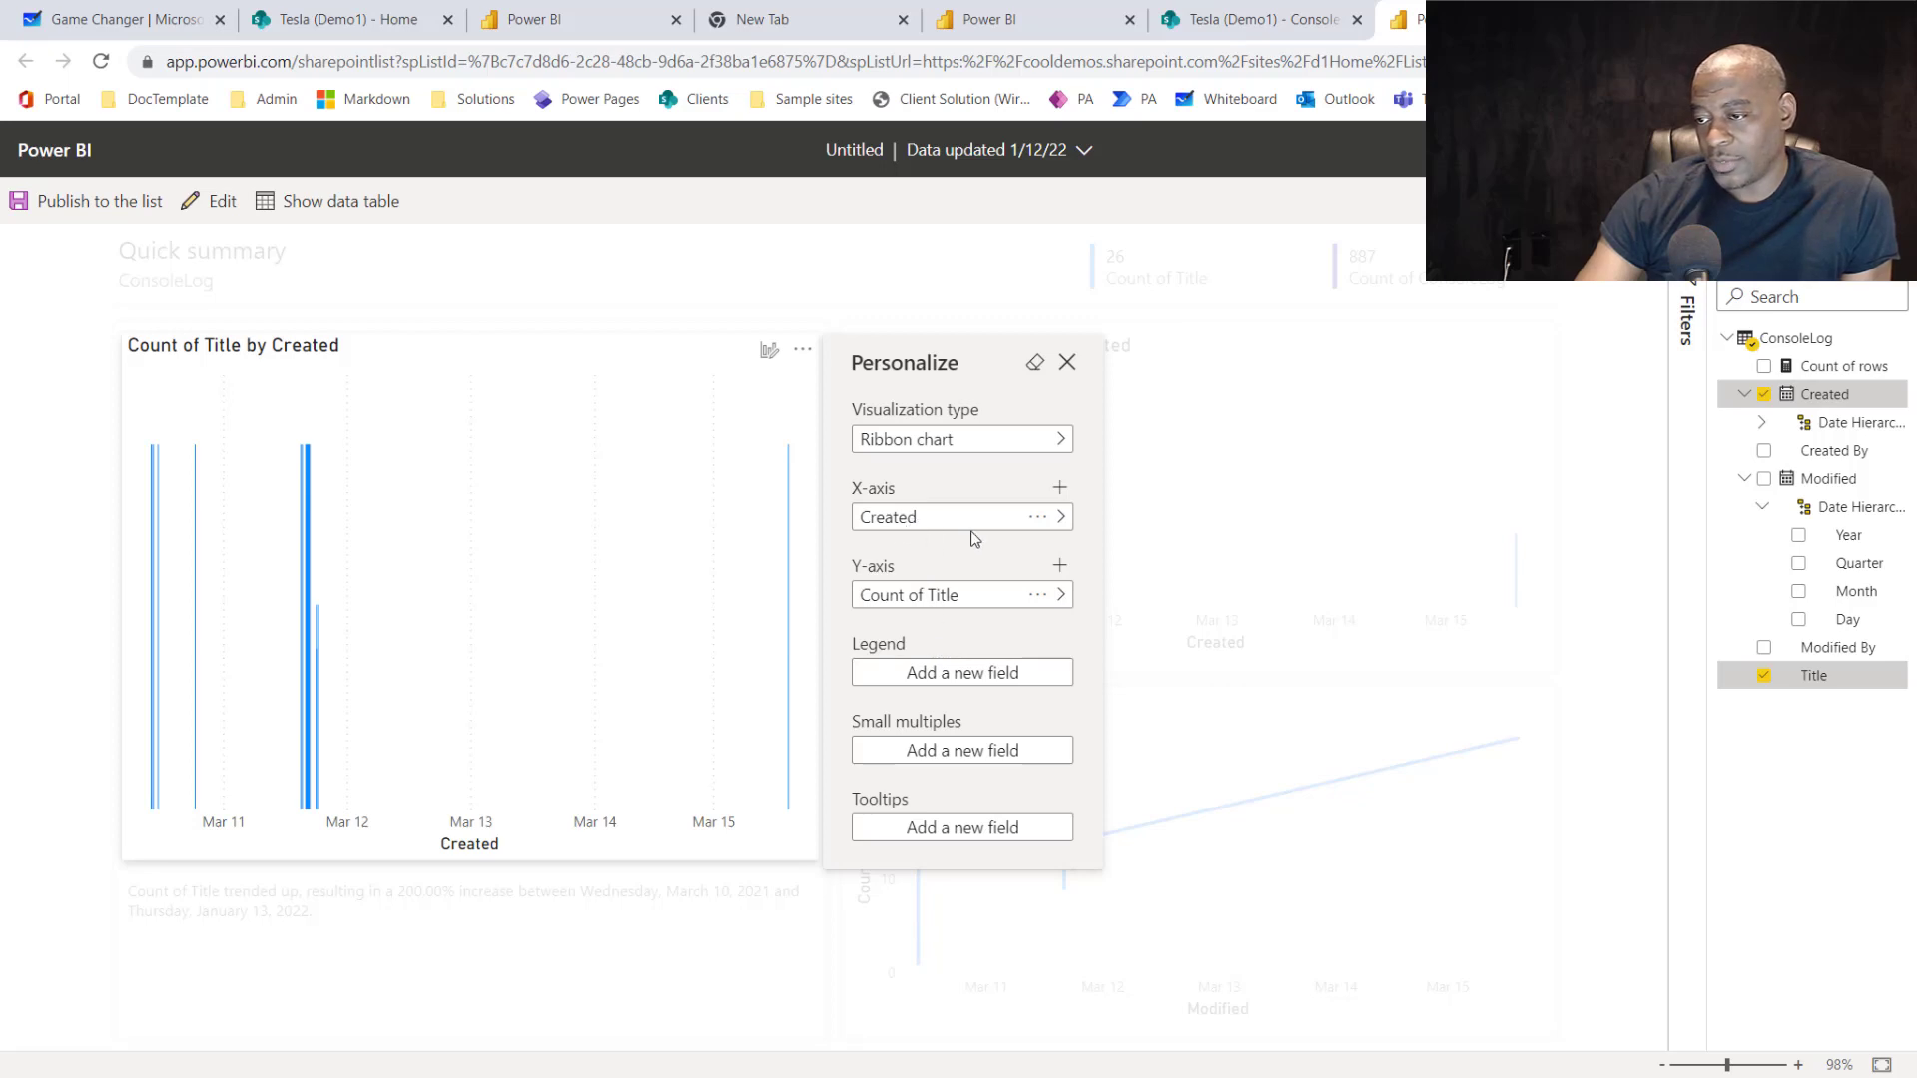
Set the ribbon chart's X-axis to Title, check its Y-axis field options and finish personalizing the visual.
click(928, 525)
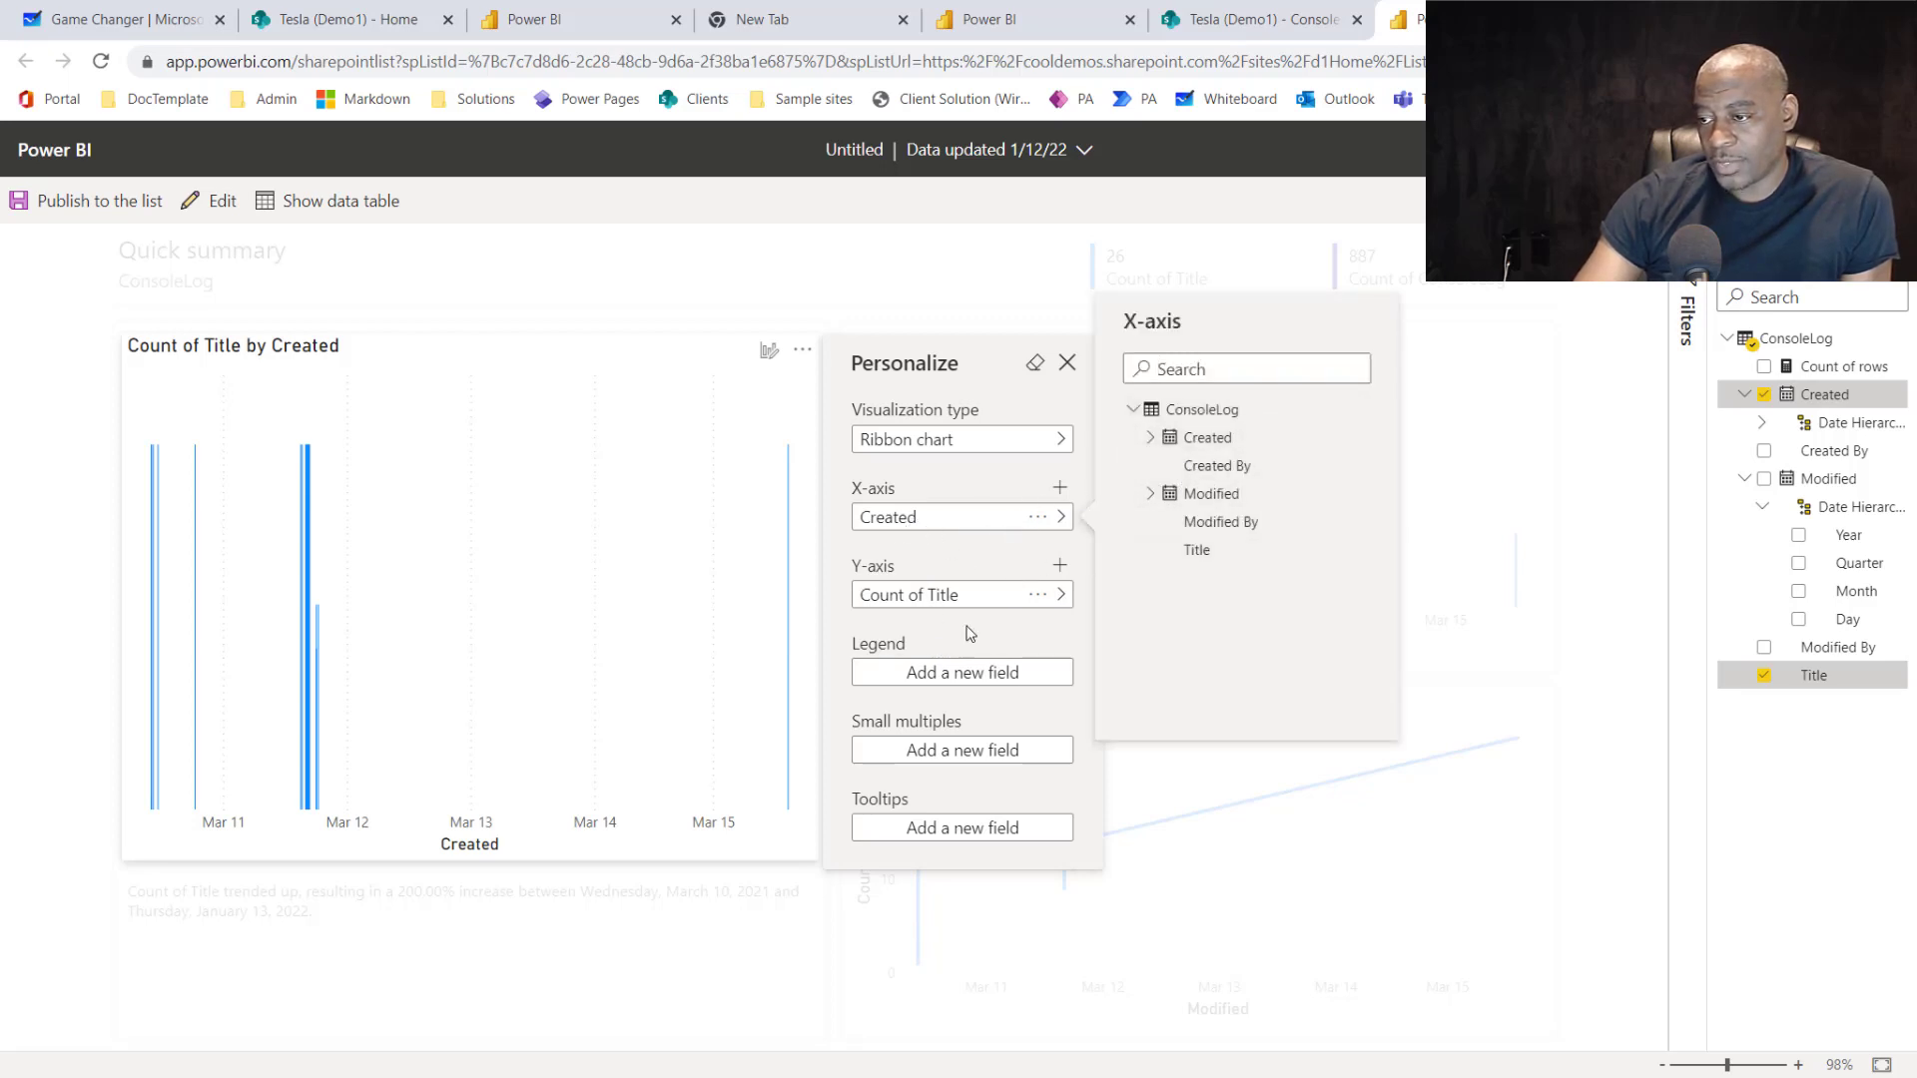
click(1195, 549)
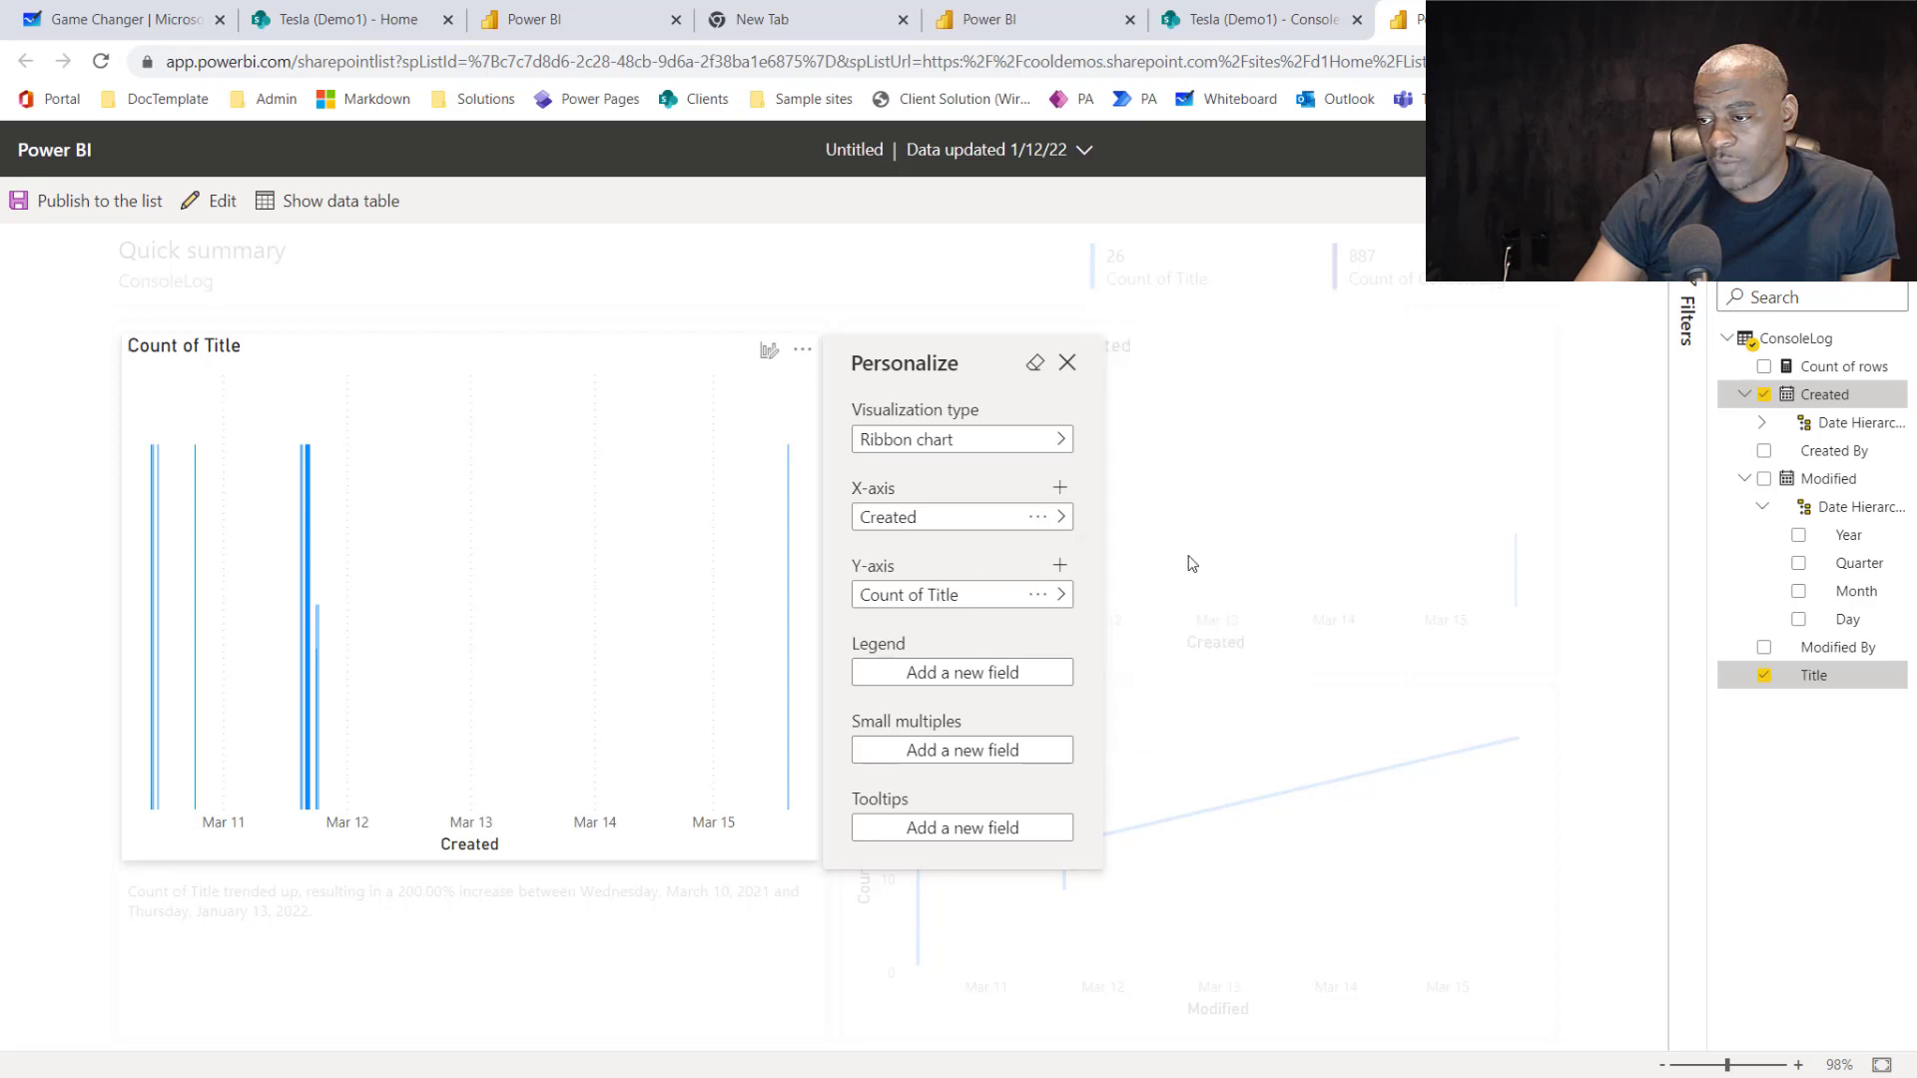
click(978, 599)
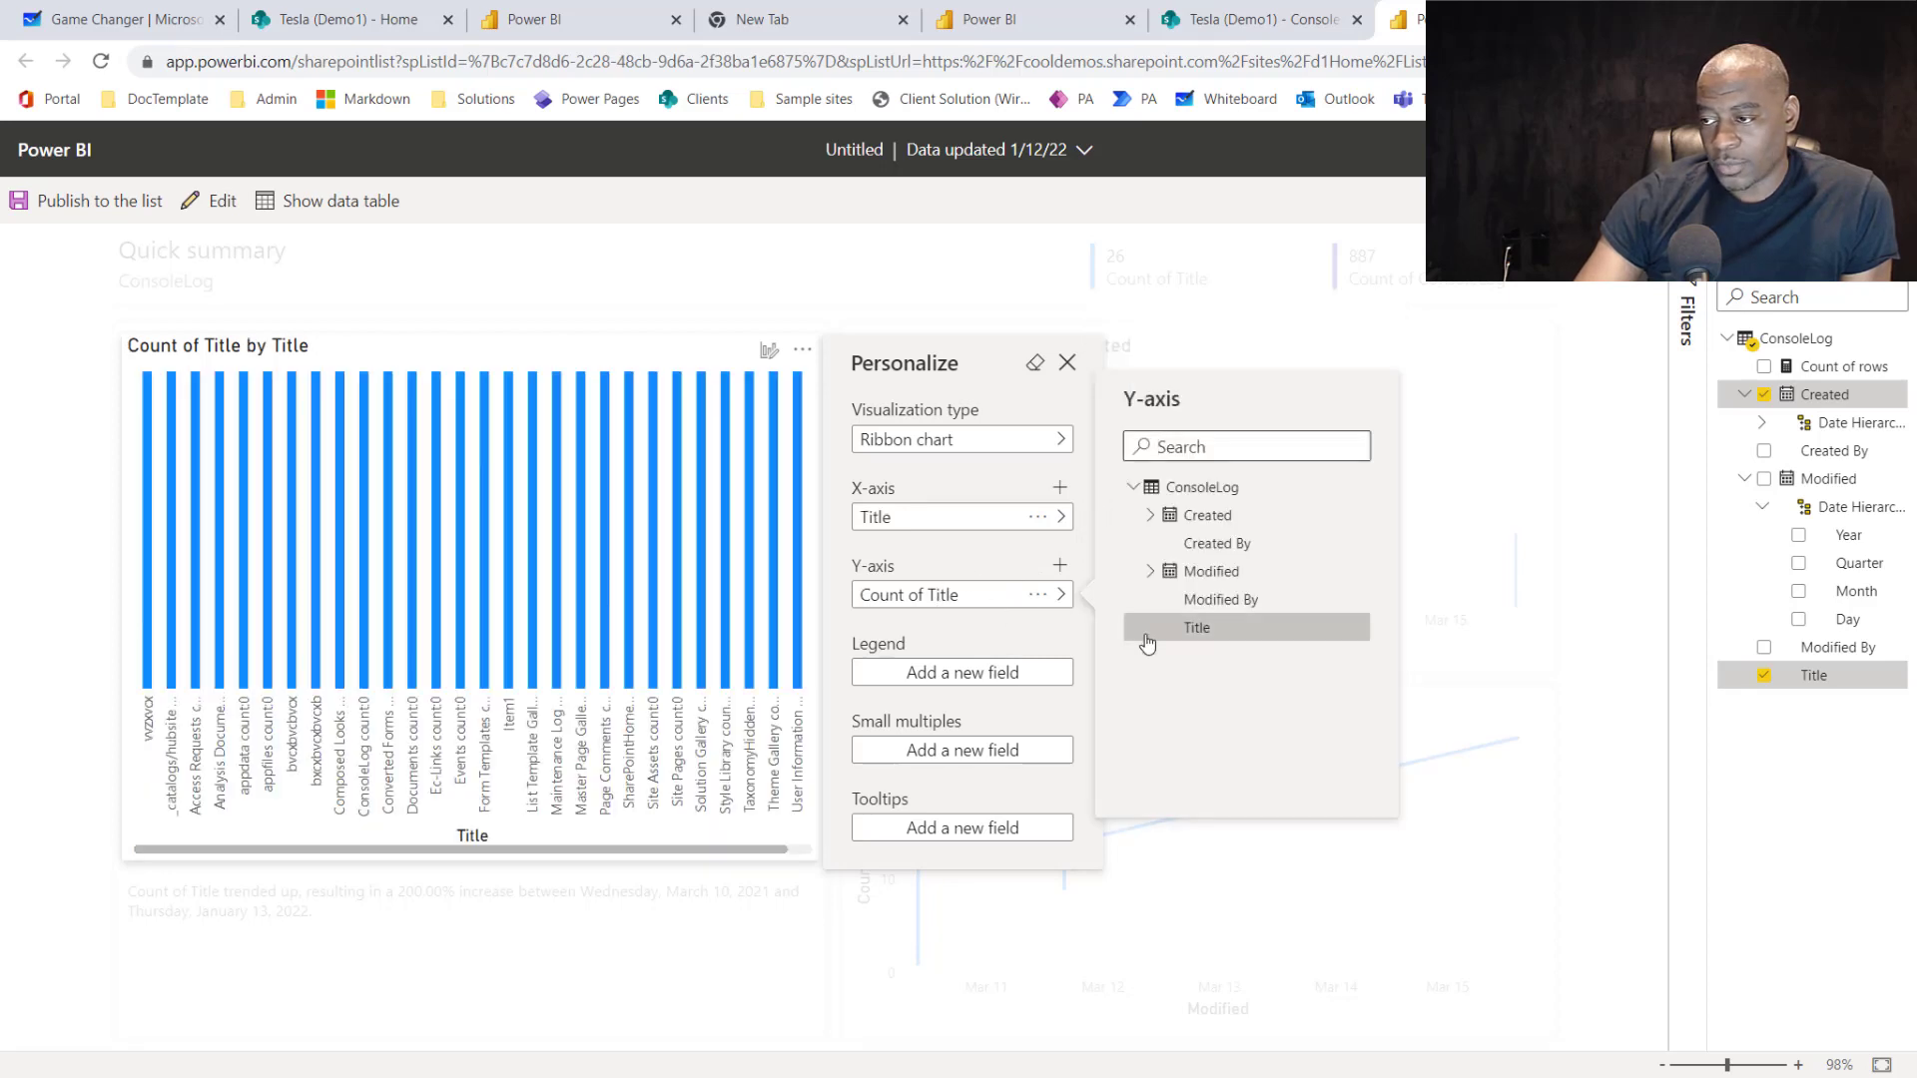
click(1068, 364)
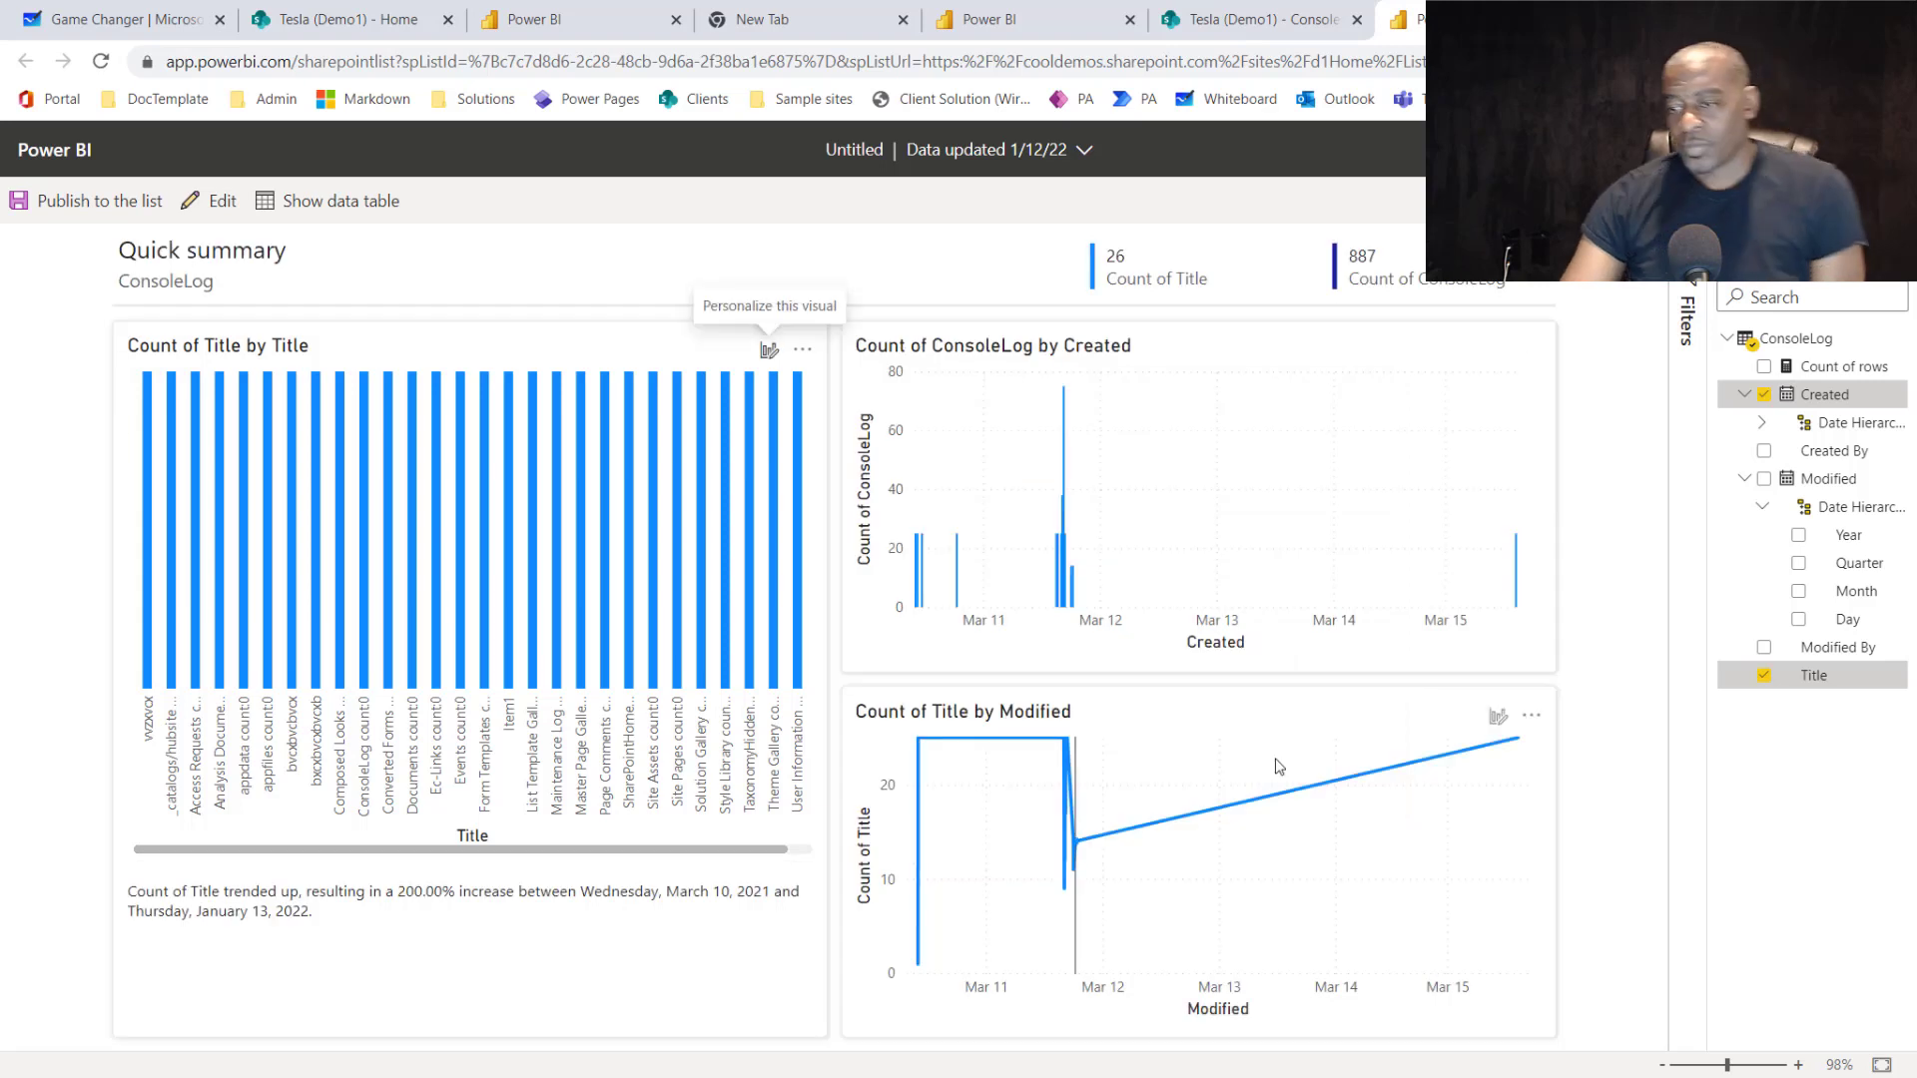
Publish the report back to the ConsoleLog list with the name "Sample Chart DC".
mouse_move(1277, 764)
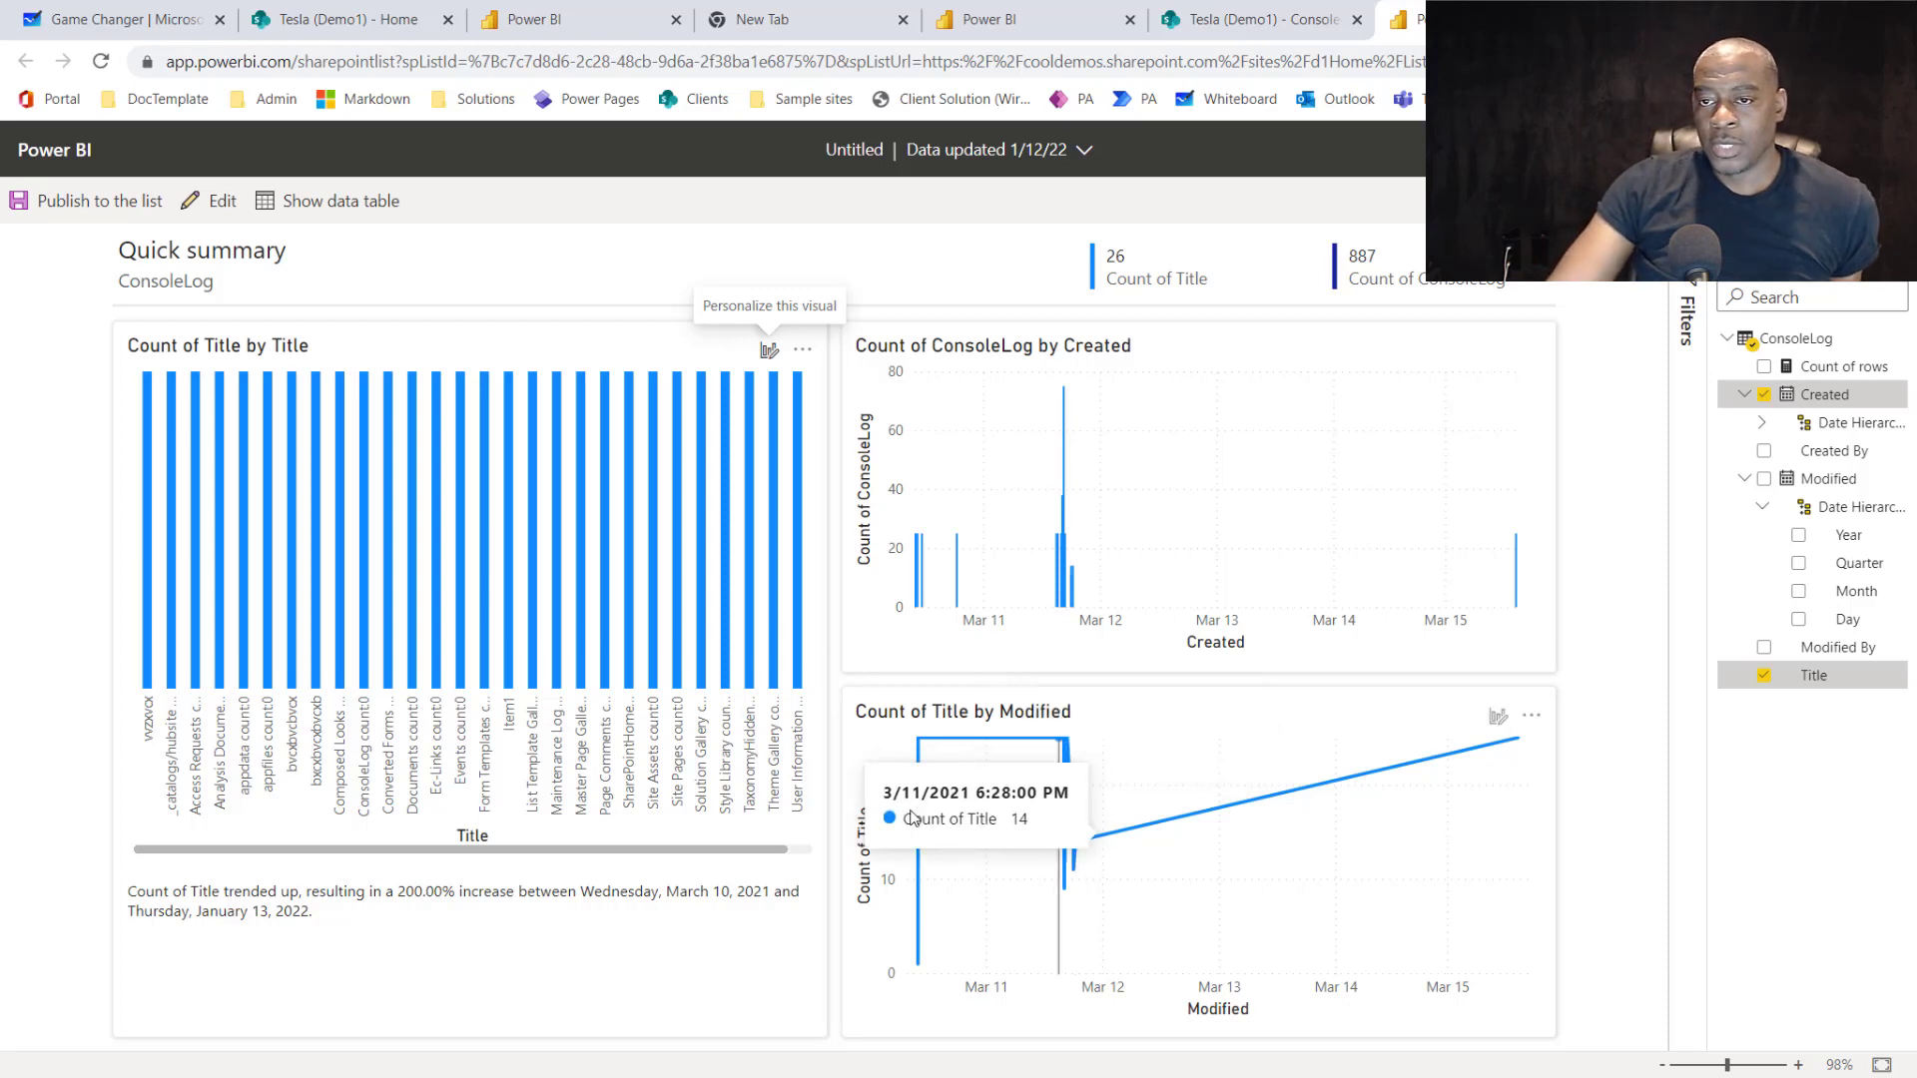
click(110, 204)
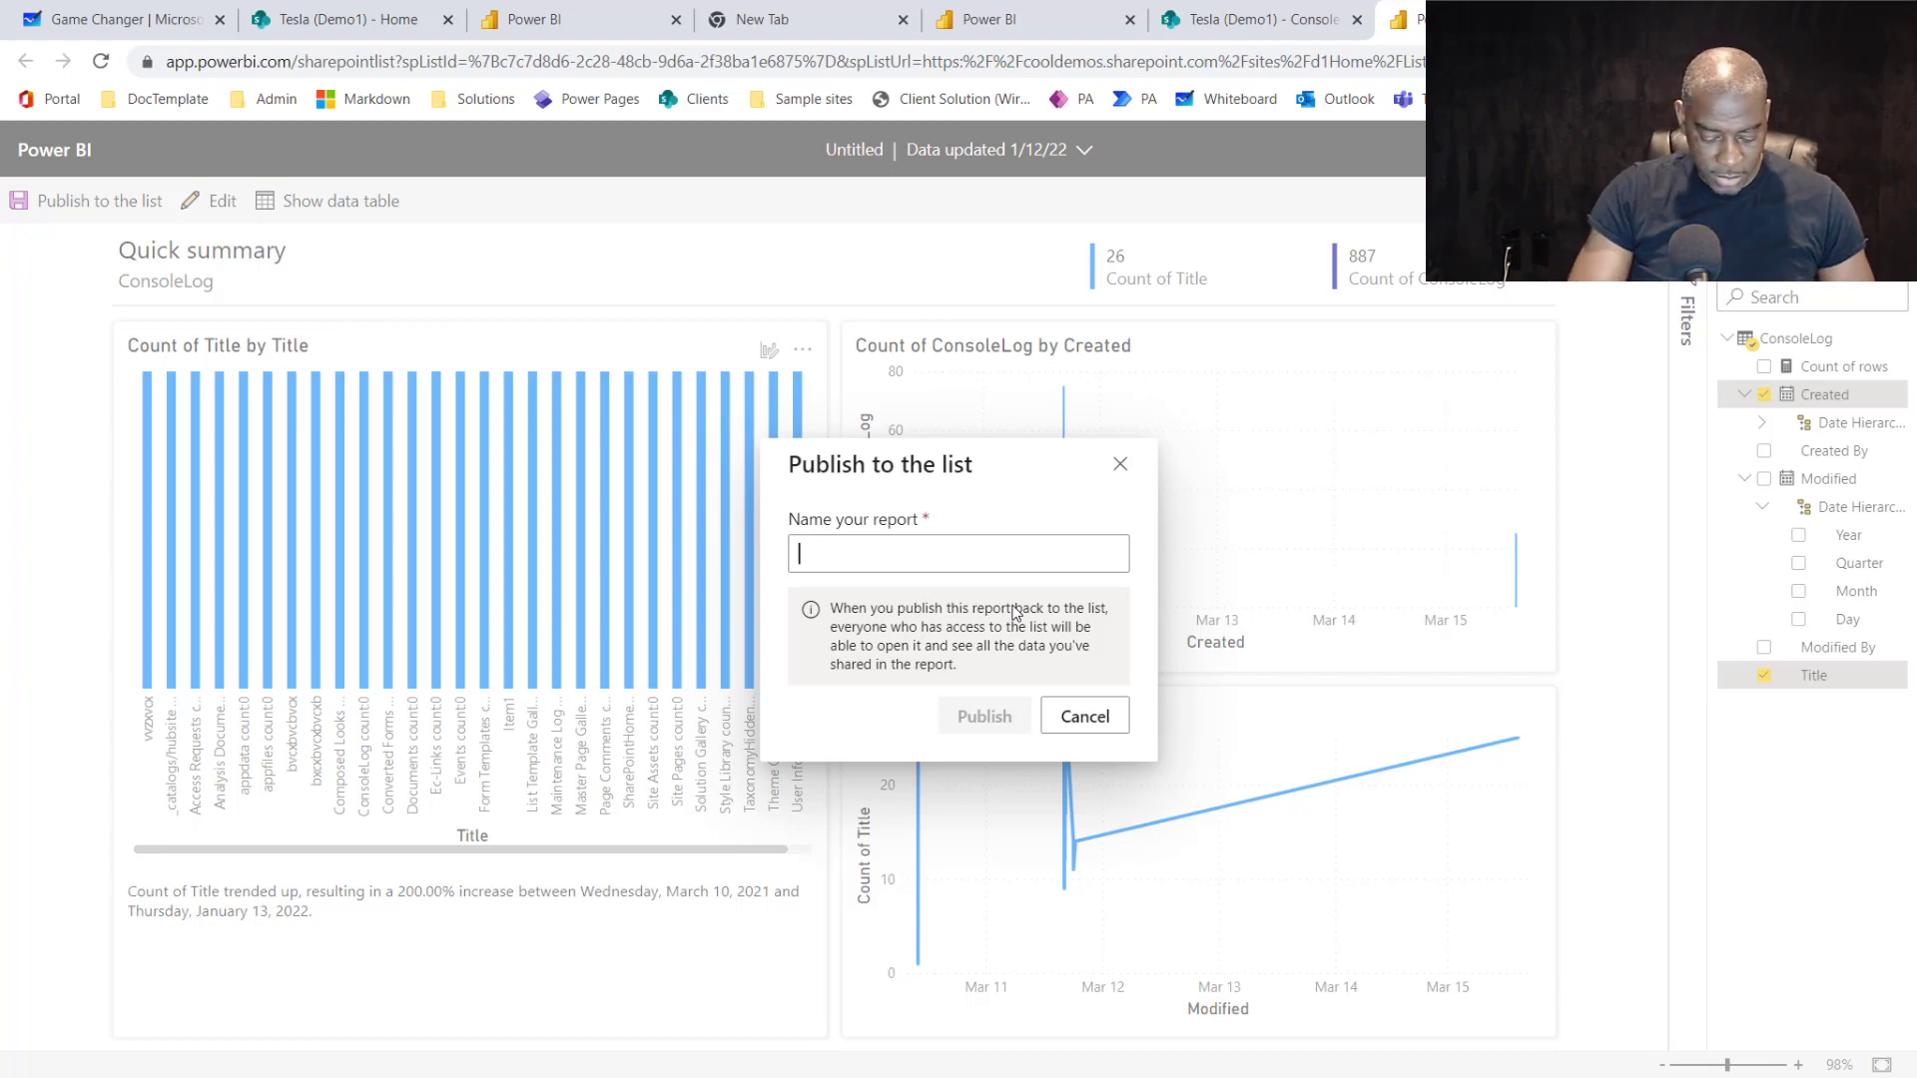
text(Sample Chart)
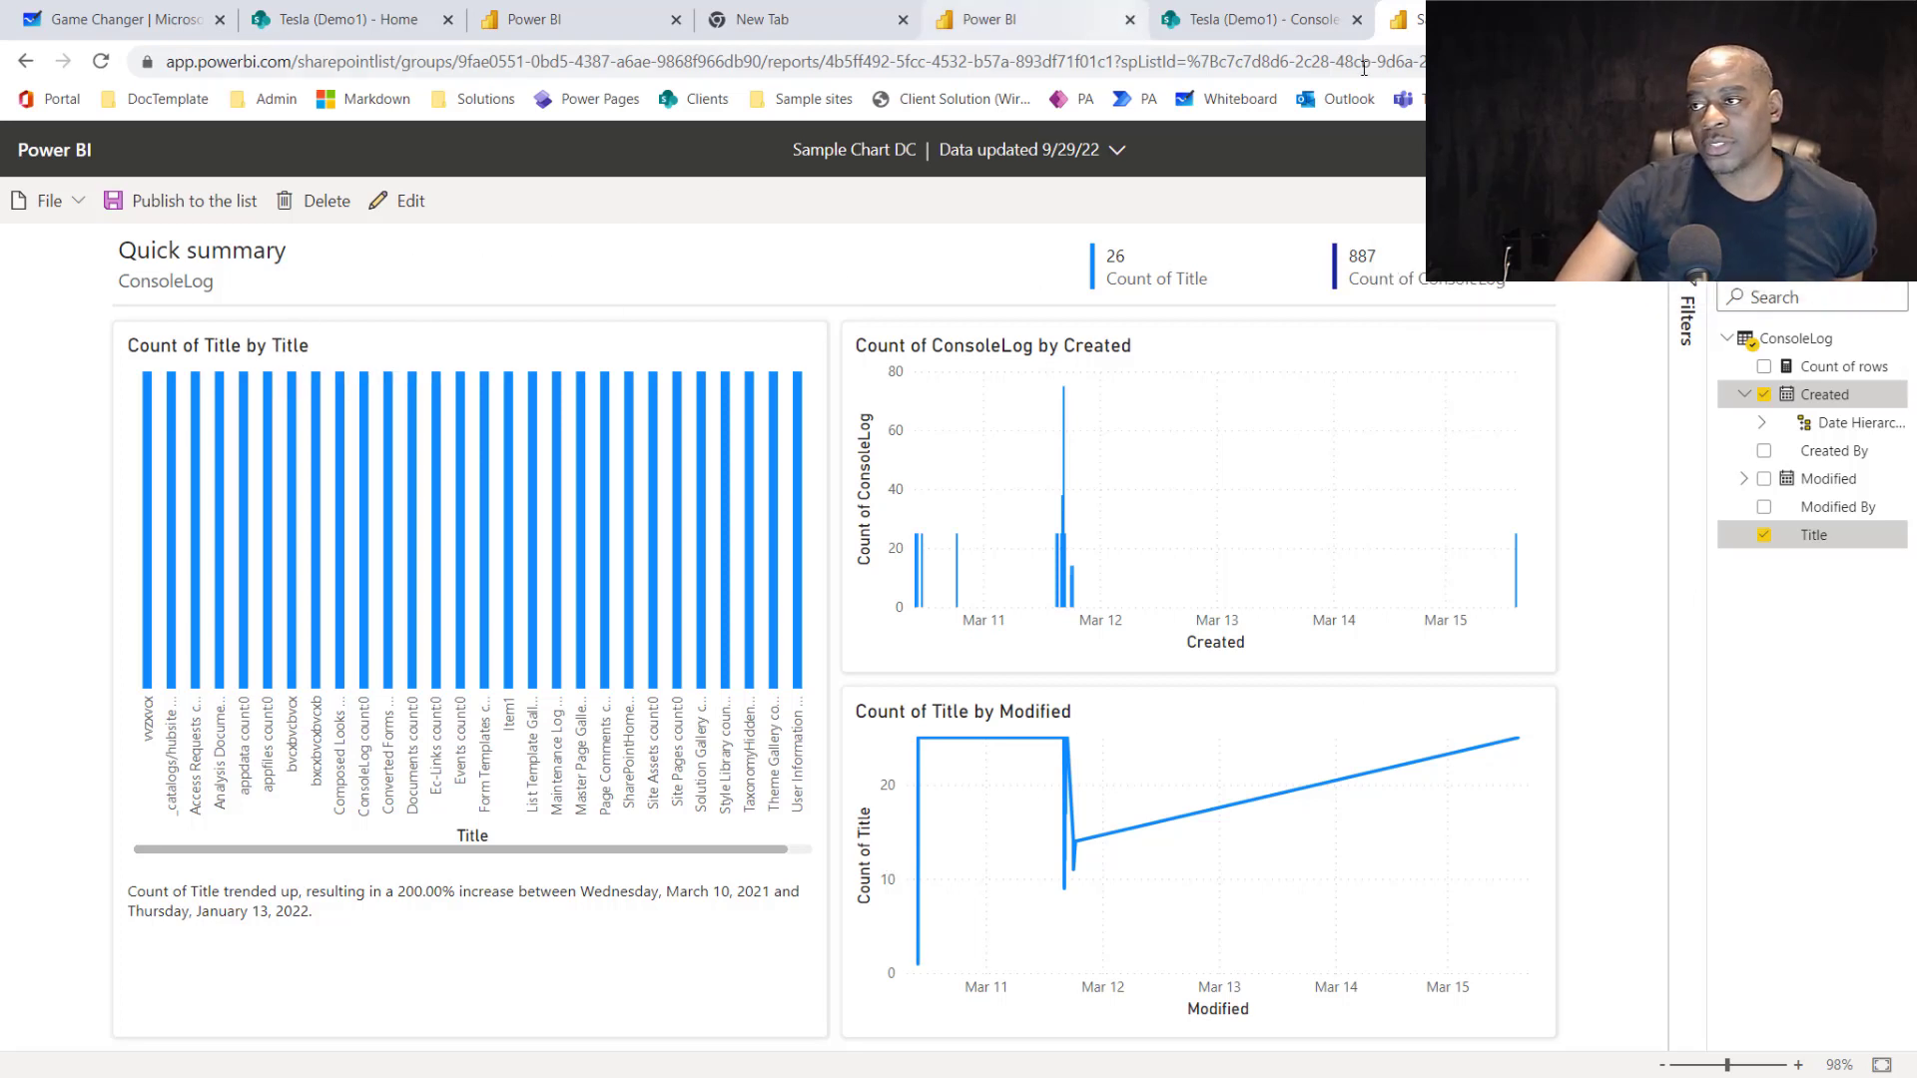
Return to the ConsoleLog list in SharePoint, reload it and open the published Sample Chart DC report from the list.
click(1260, 22)
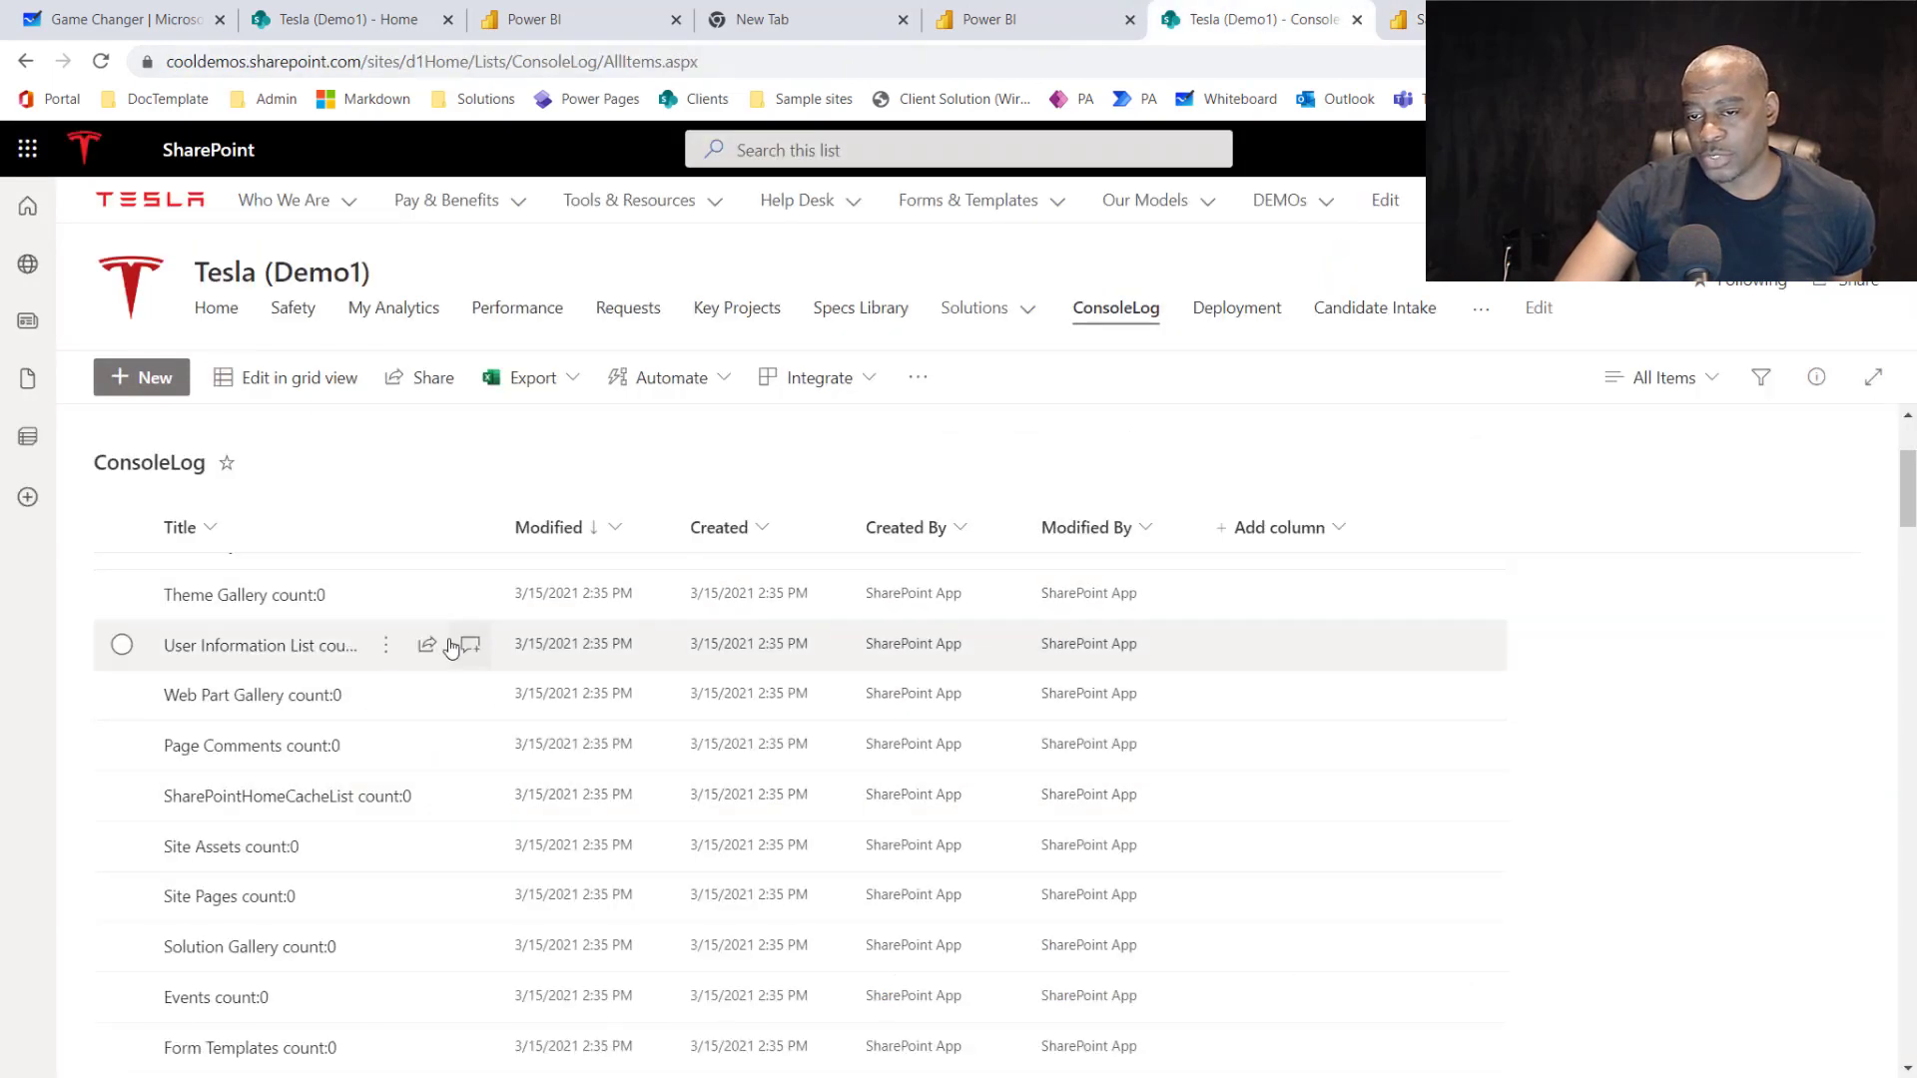
click(103, 61)
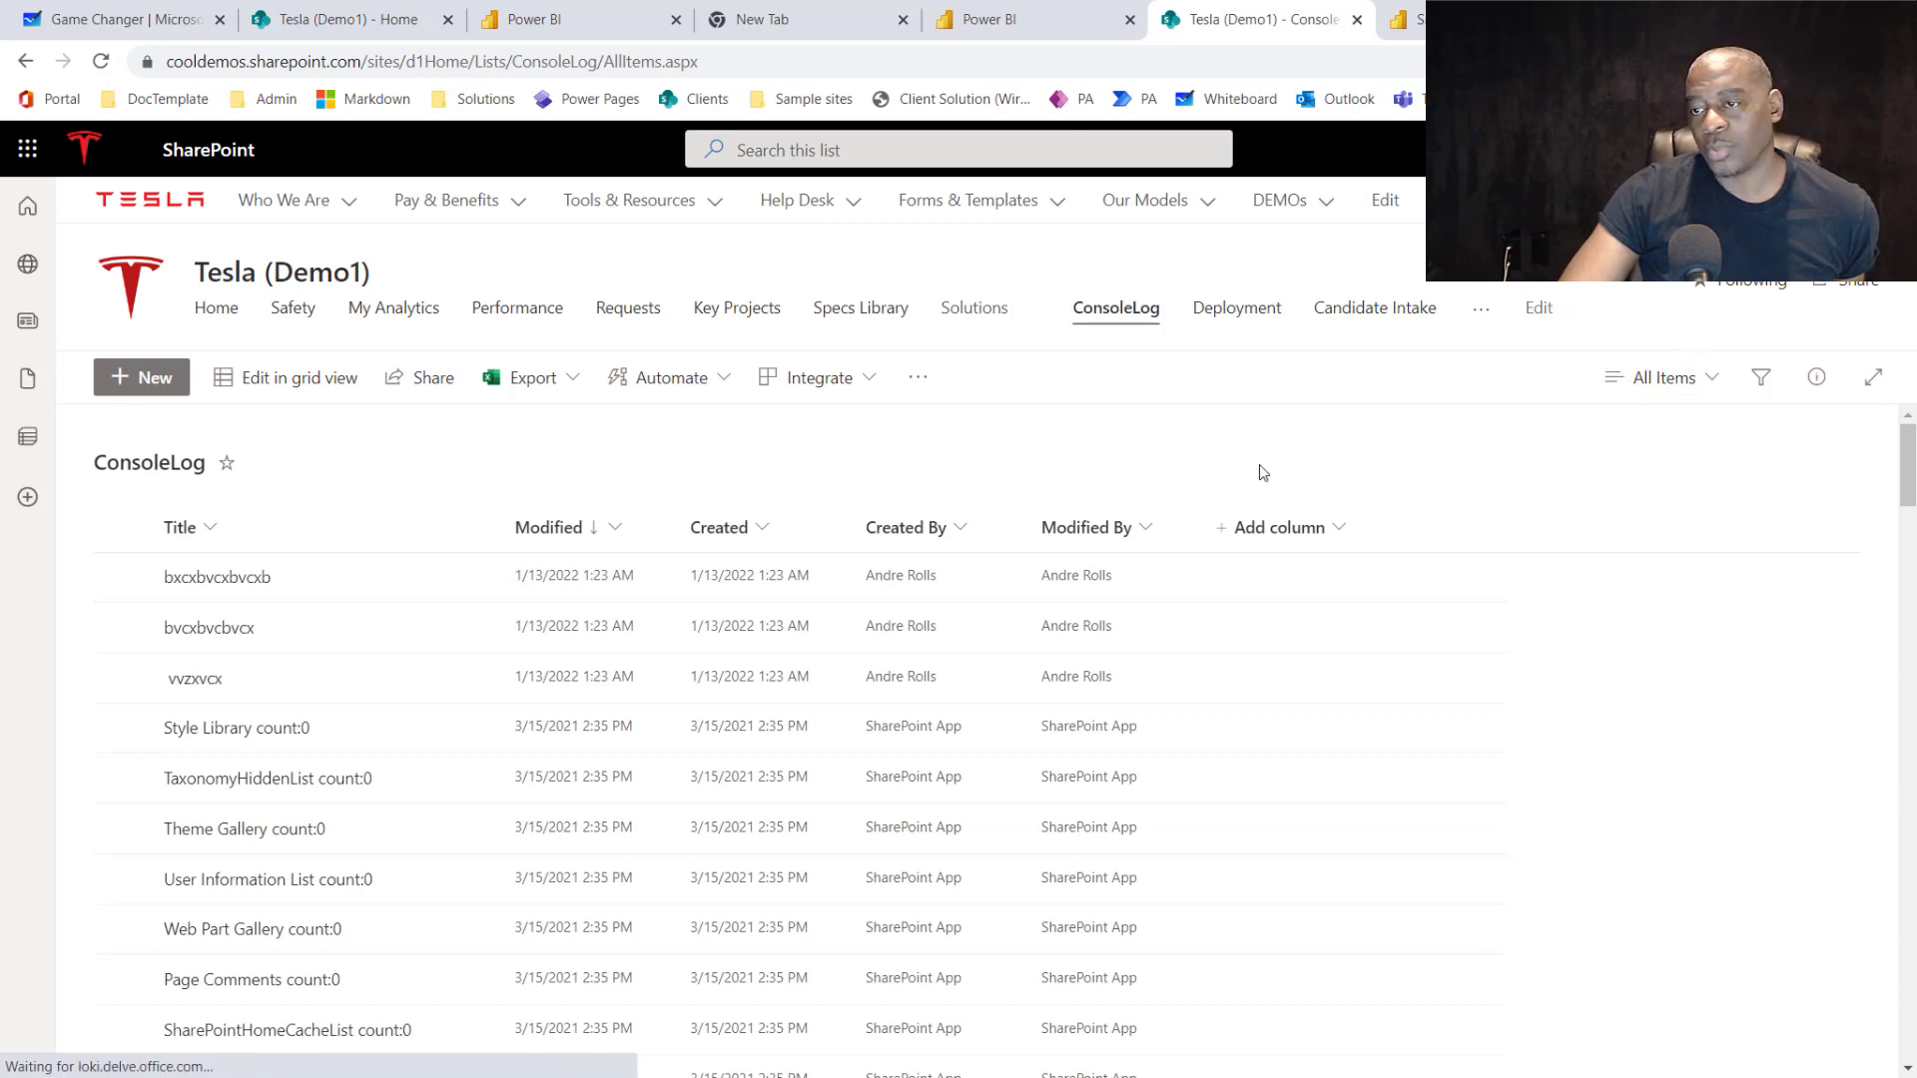
click(857, 379)
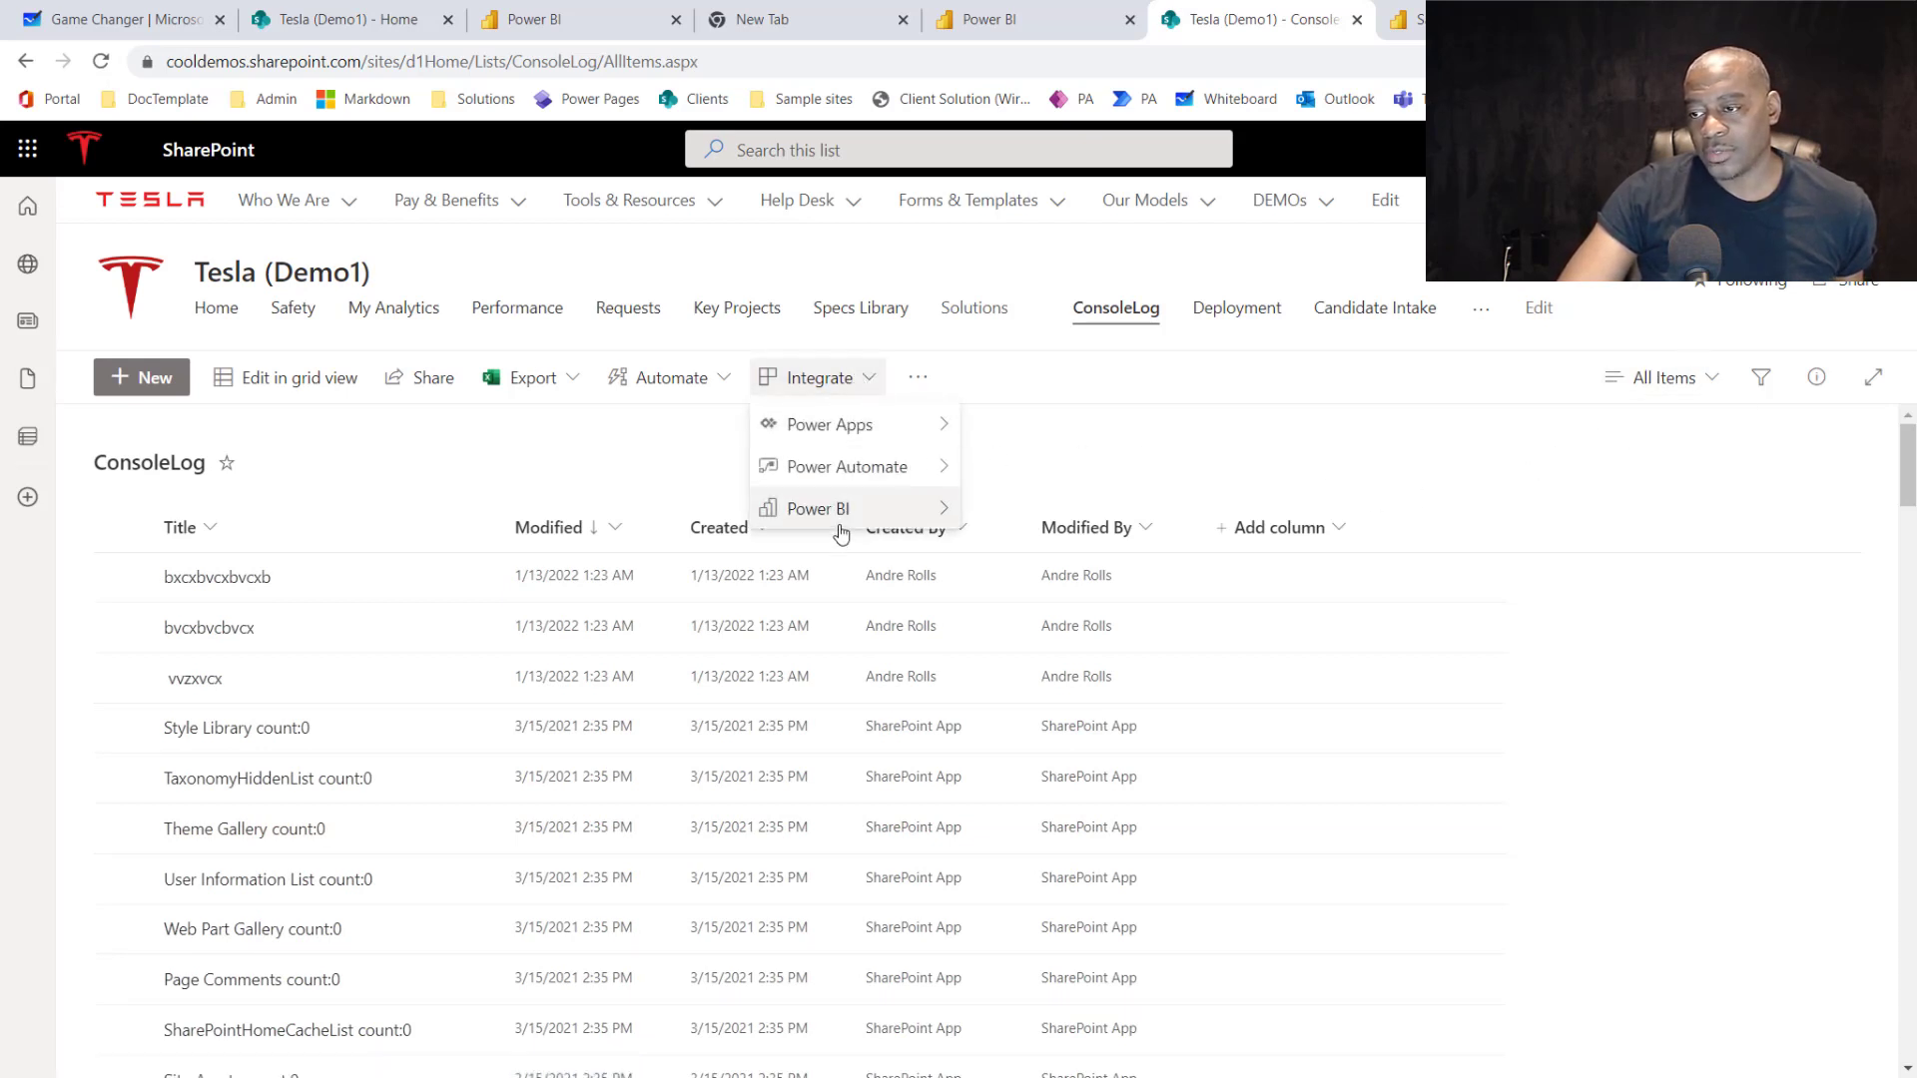
mouse_move(843, 507)
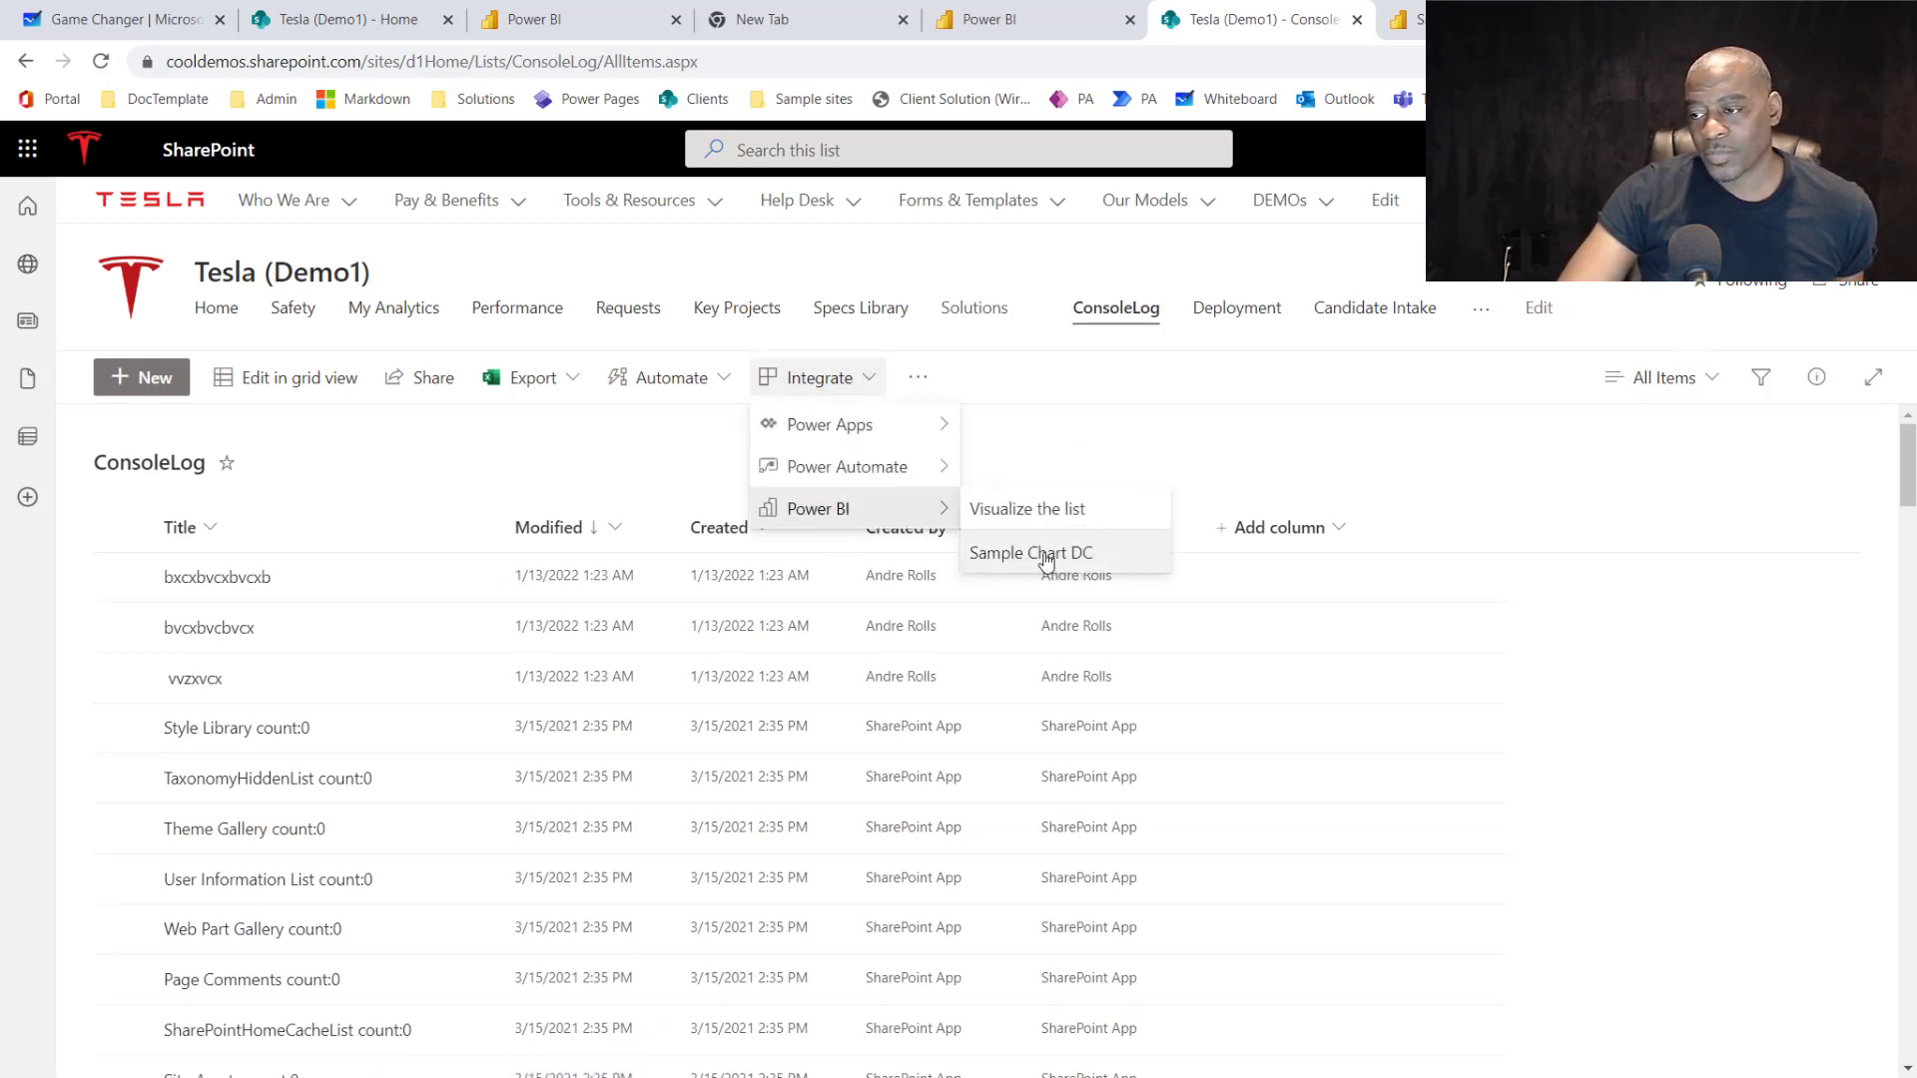
click(1045, 558)
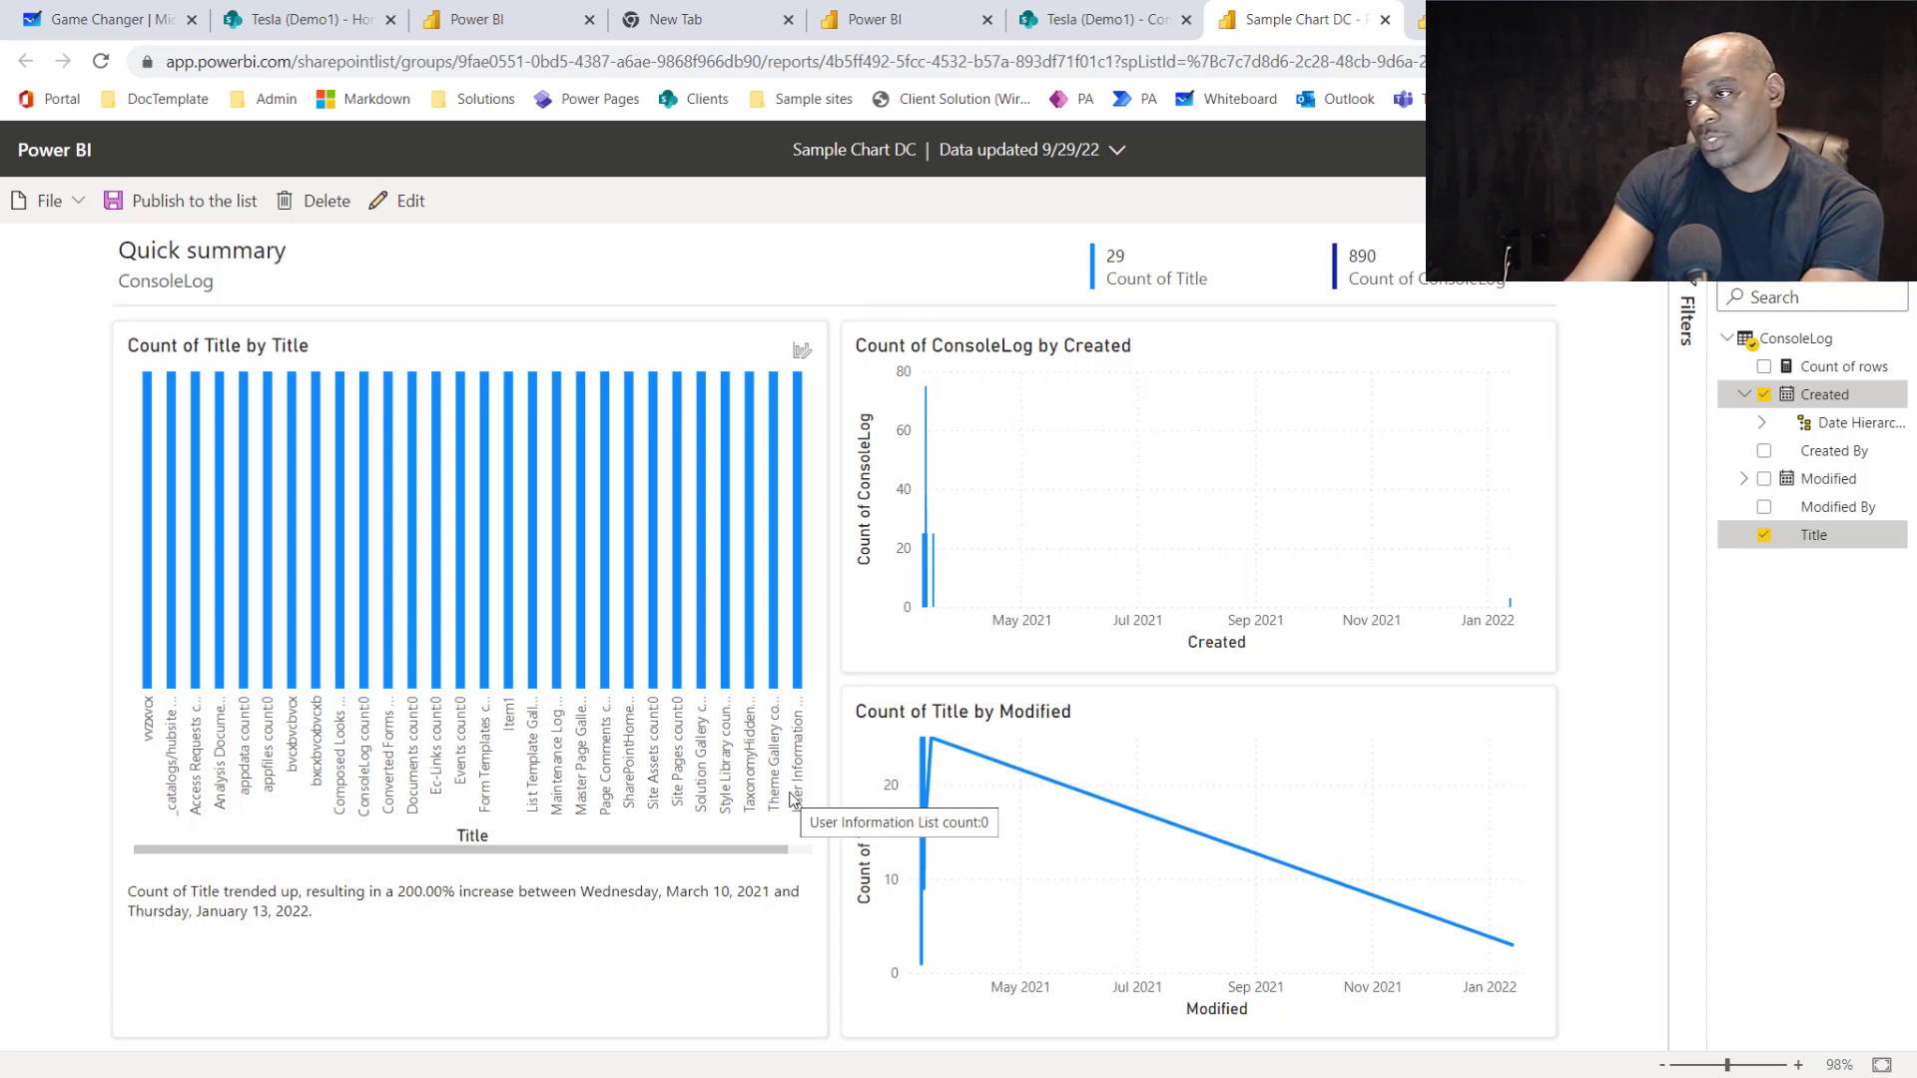
Revisit the Tesla Ordersv2 direct access permissions in Power BI and switch to the Game Changer whiteboard.
click(875, 19)
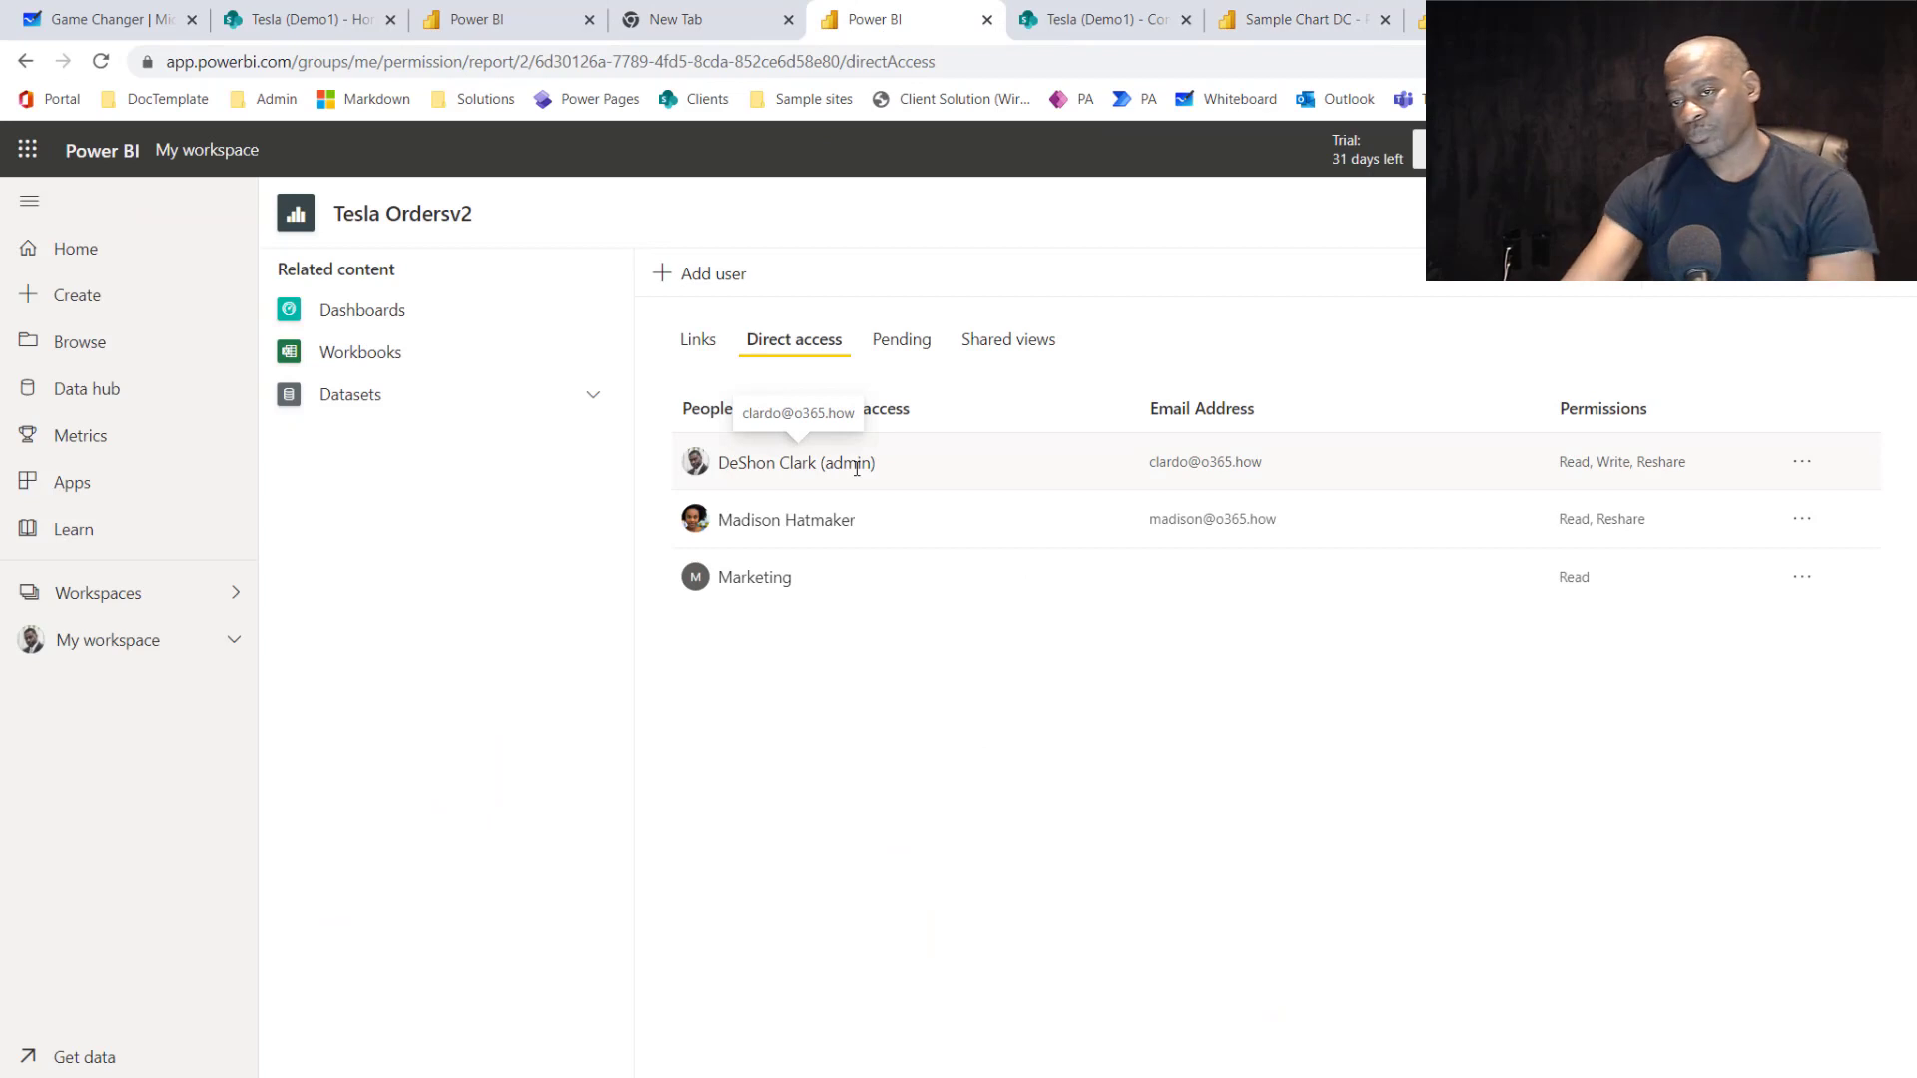
click(99, 20)
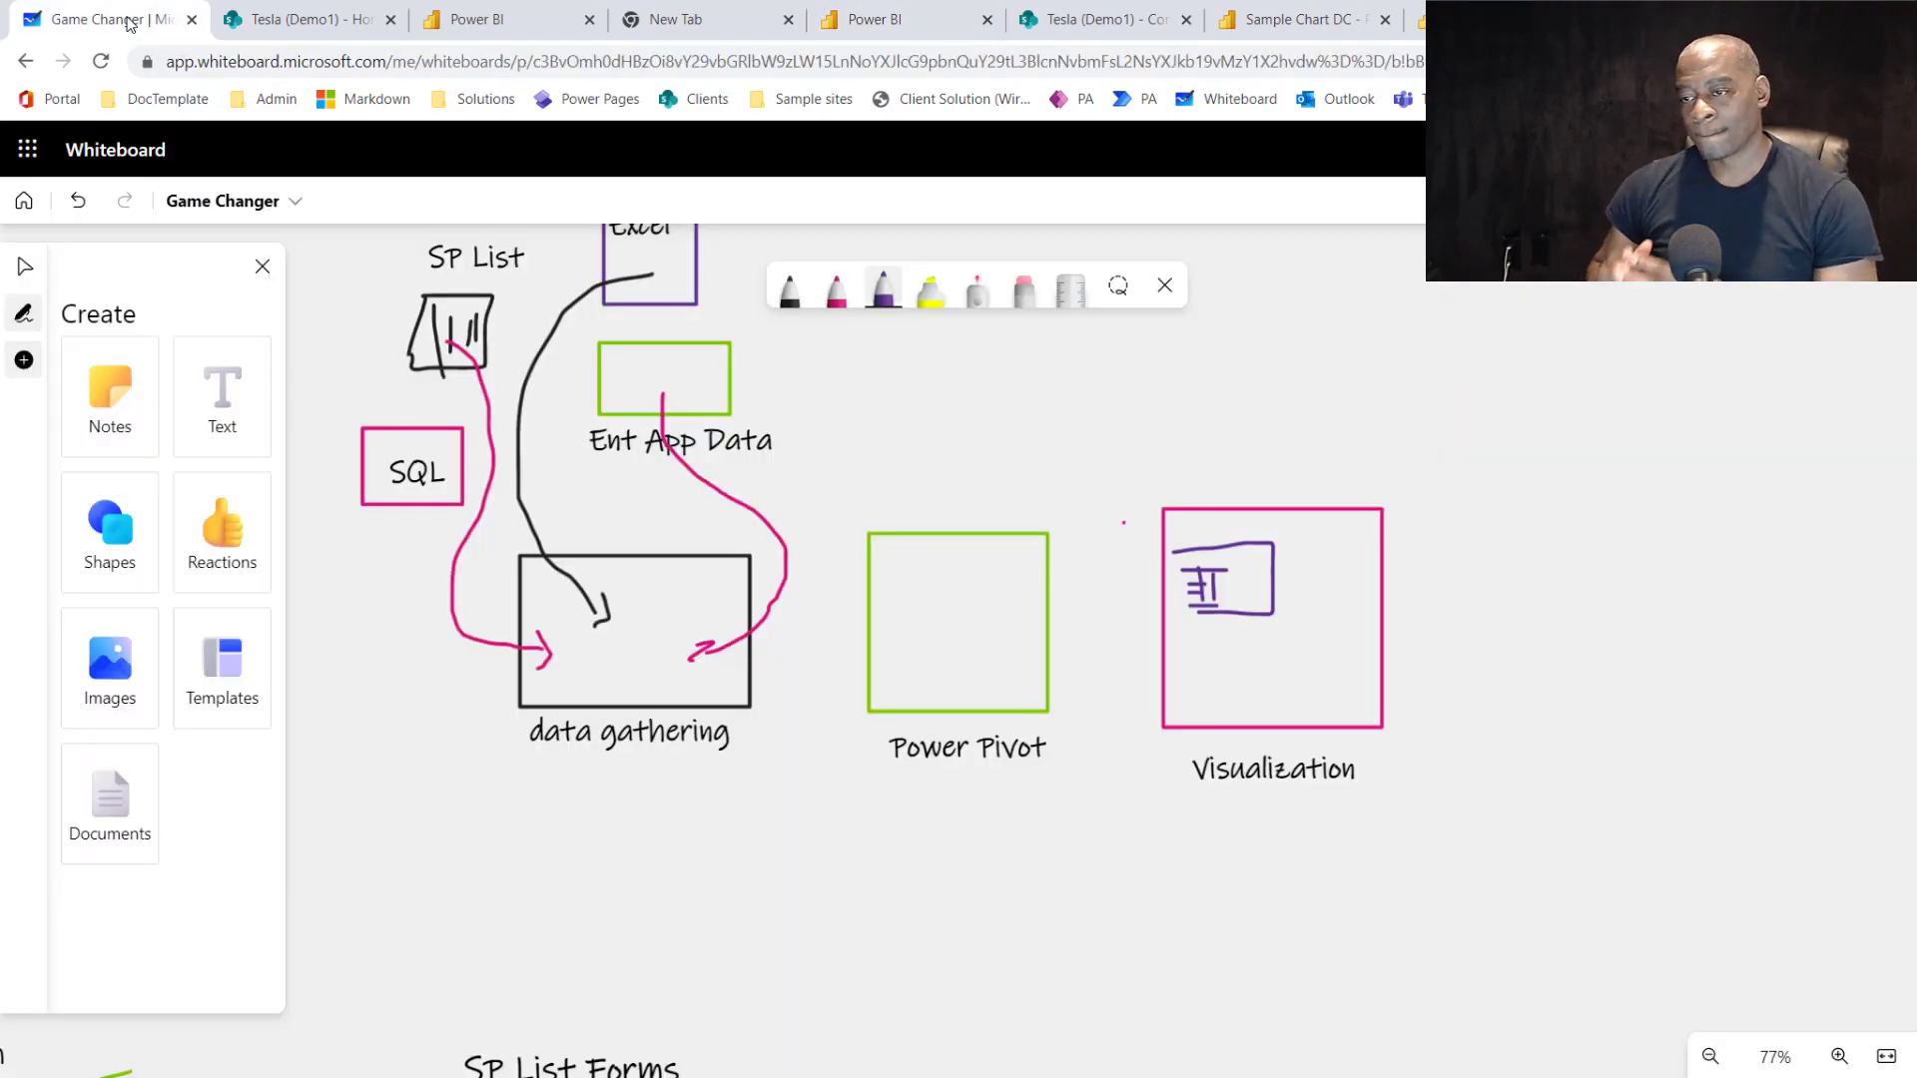